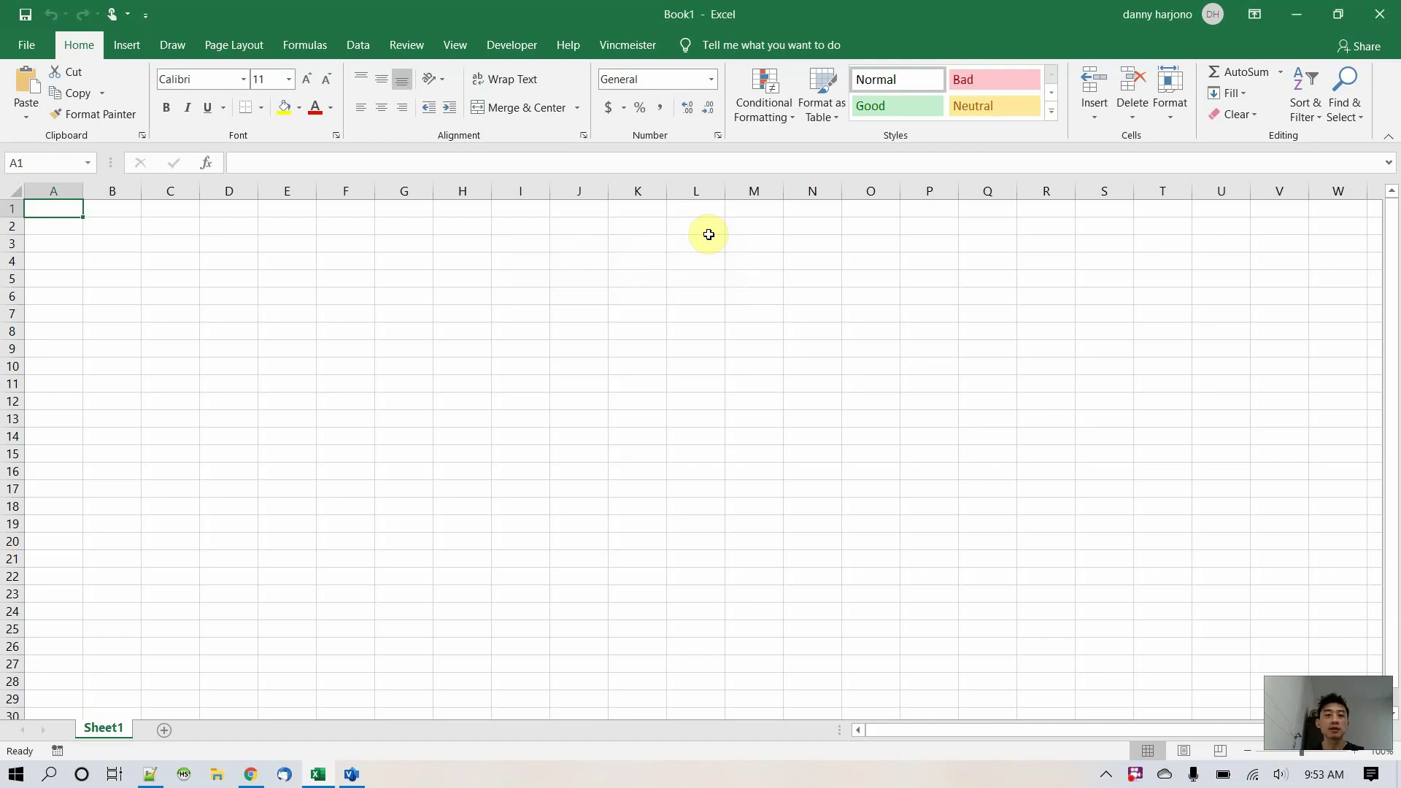
- Enter the heading "IF" in cell J6 and set its font size to 30
{"action": "left_click", "coordinate": [579, 292]}
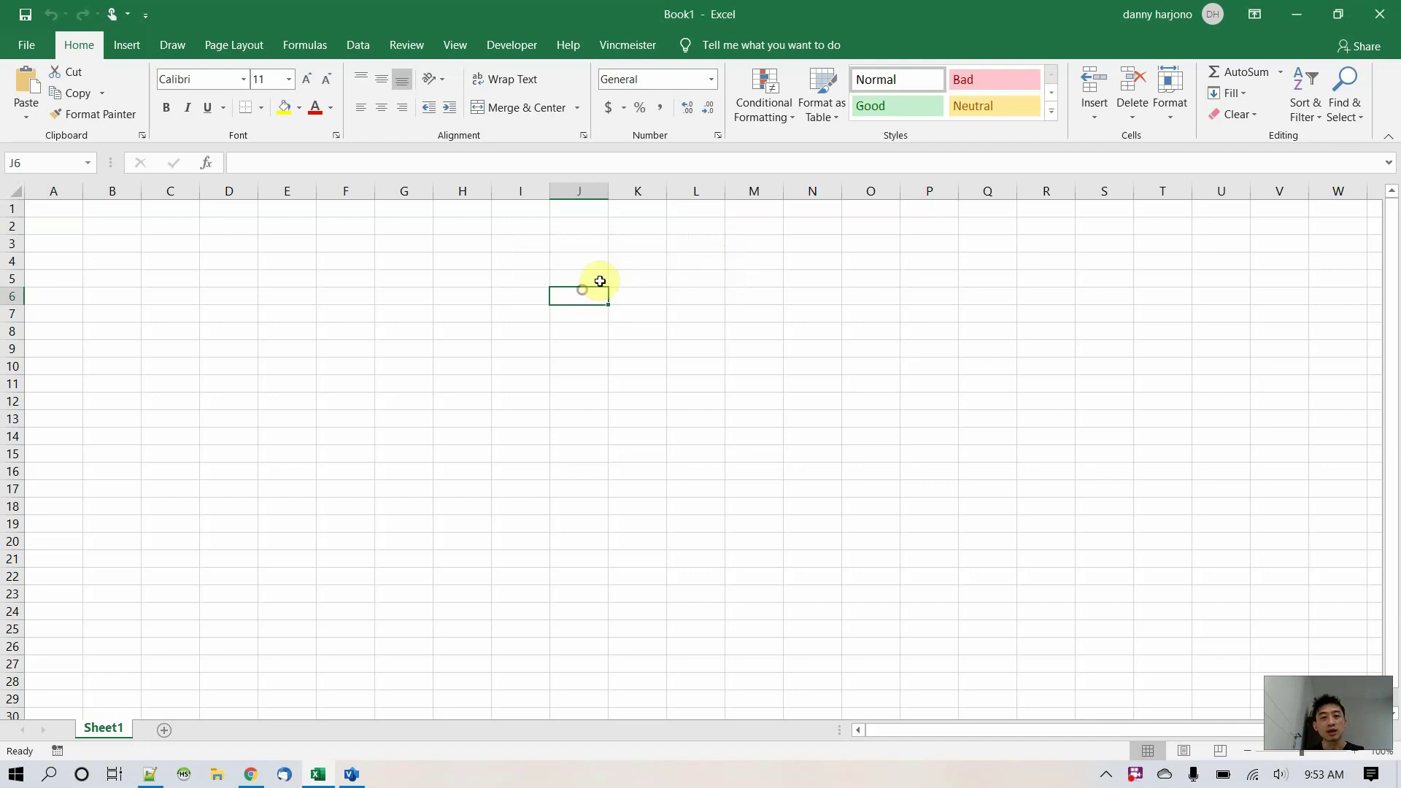
{"action": "type", "text": "IF"}
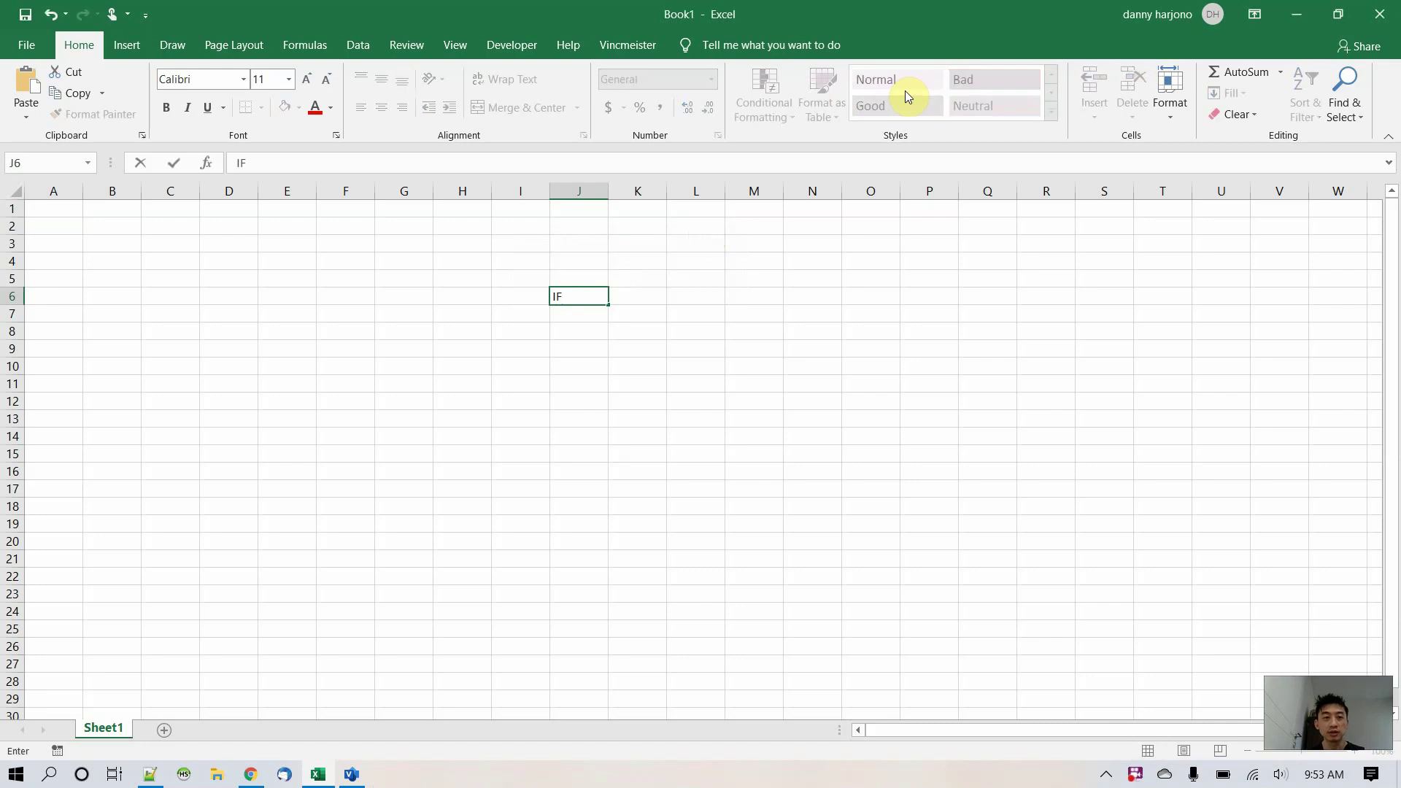
{"action": "key", "text": "ctrl+Return"}
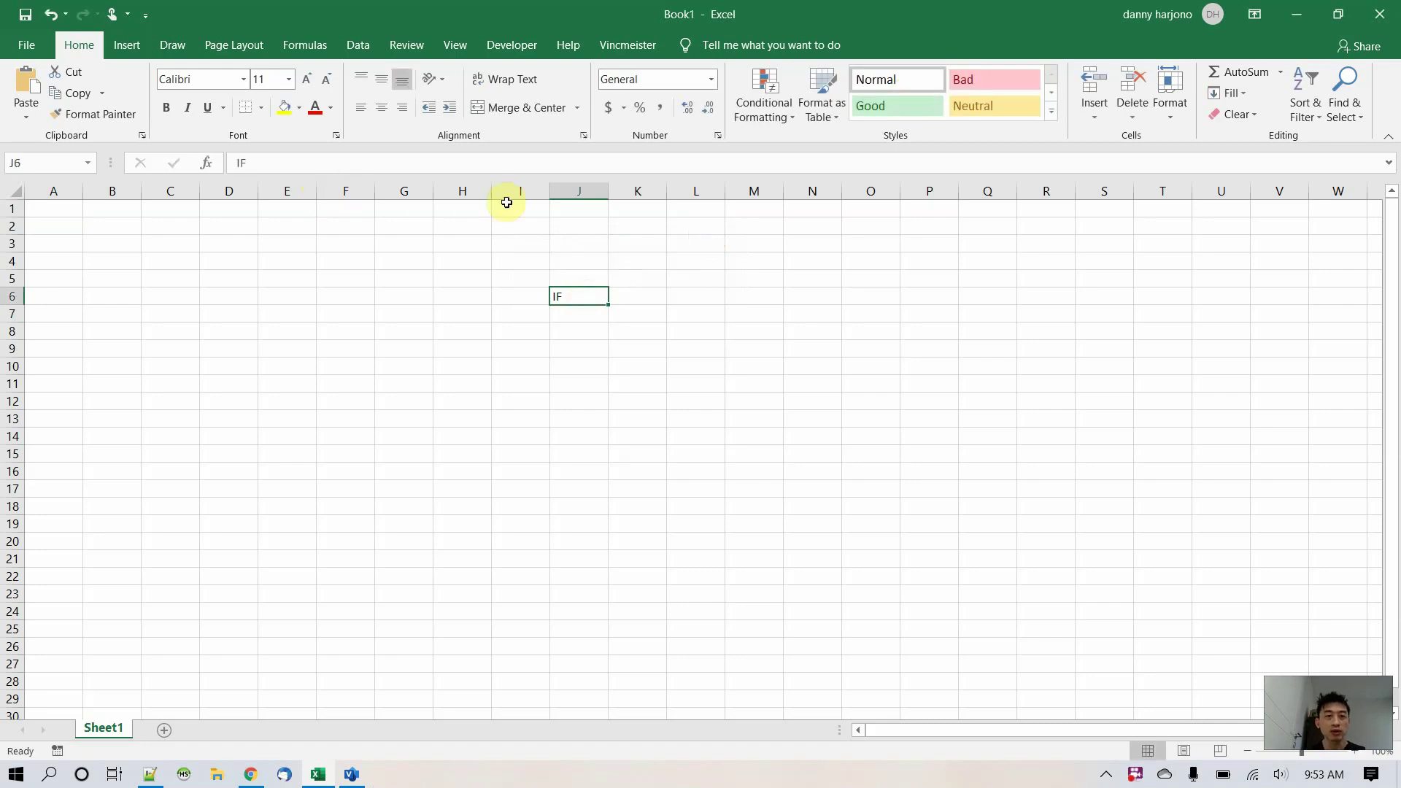
{"action": "left_click", "coordinate": [261, 78]}
{"action": "type", "text": "30"}
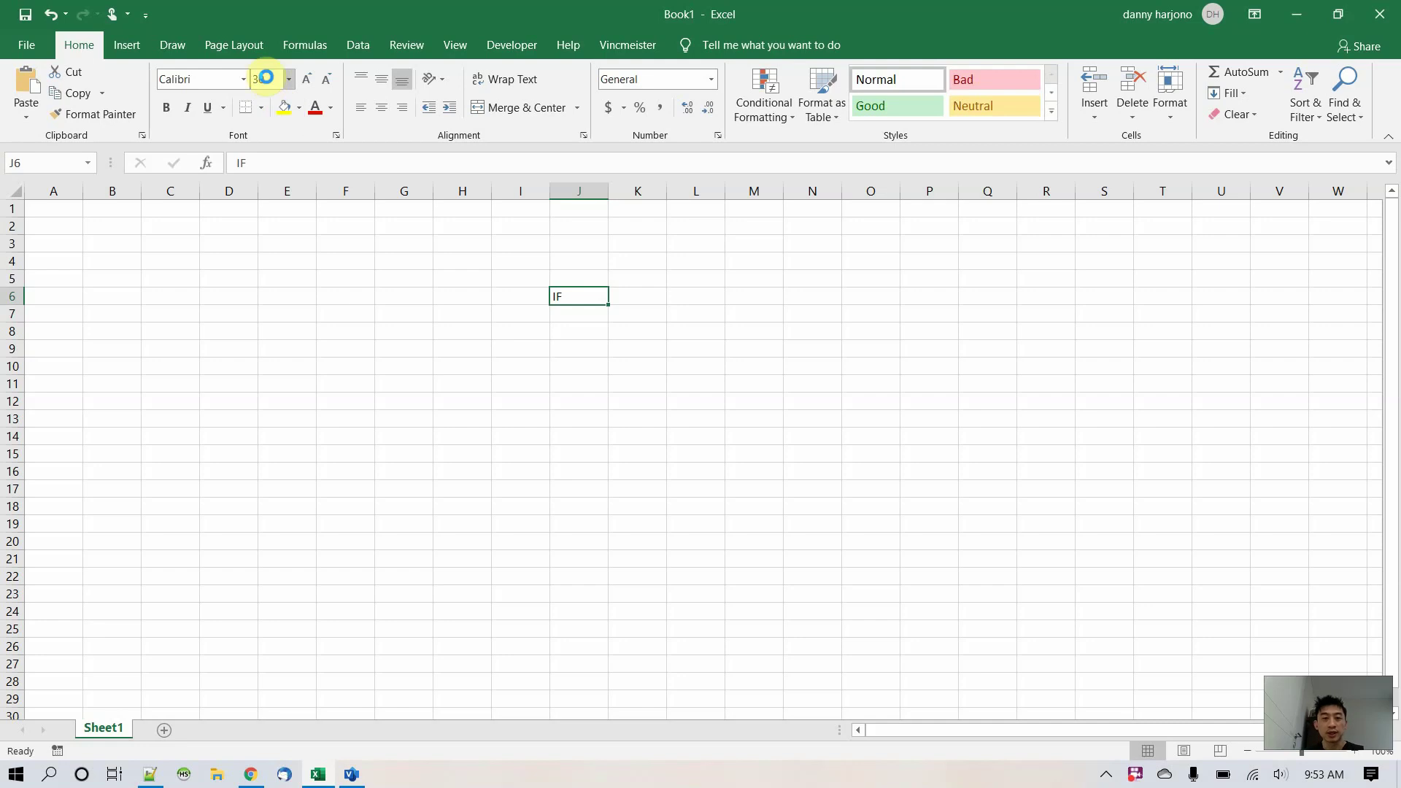
{"action": "key", "text": "Return"}
{"action": "left_click", "coordinate": [557, 426]}
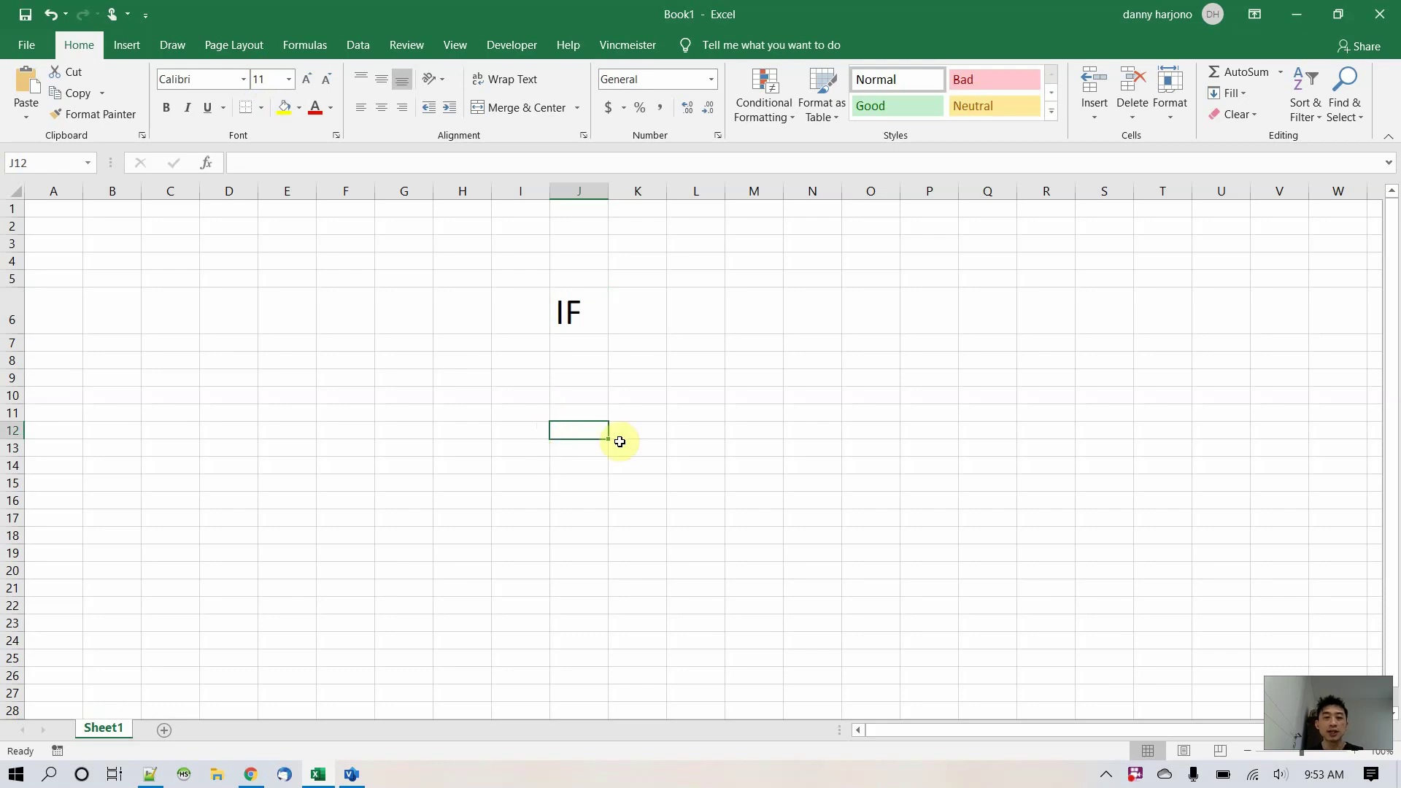
{"action": "left_click", "coordinate": [652, 345]}
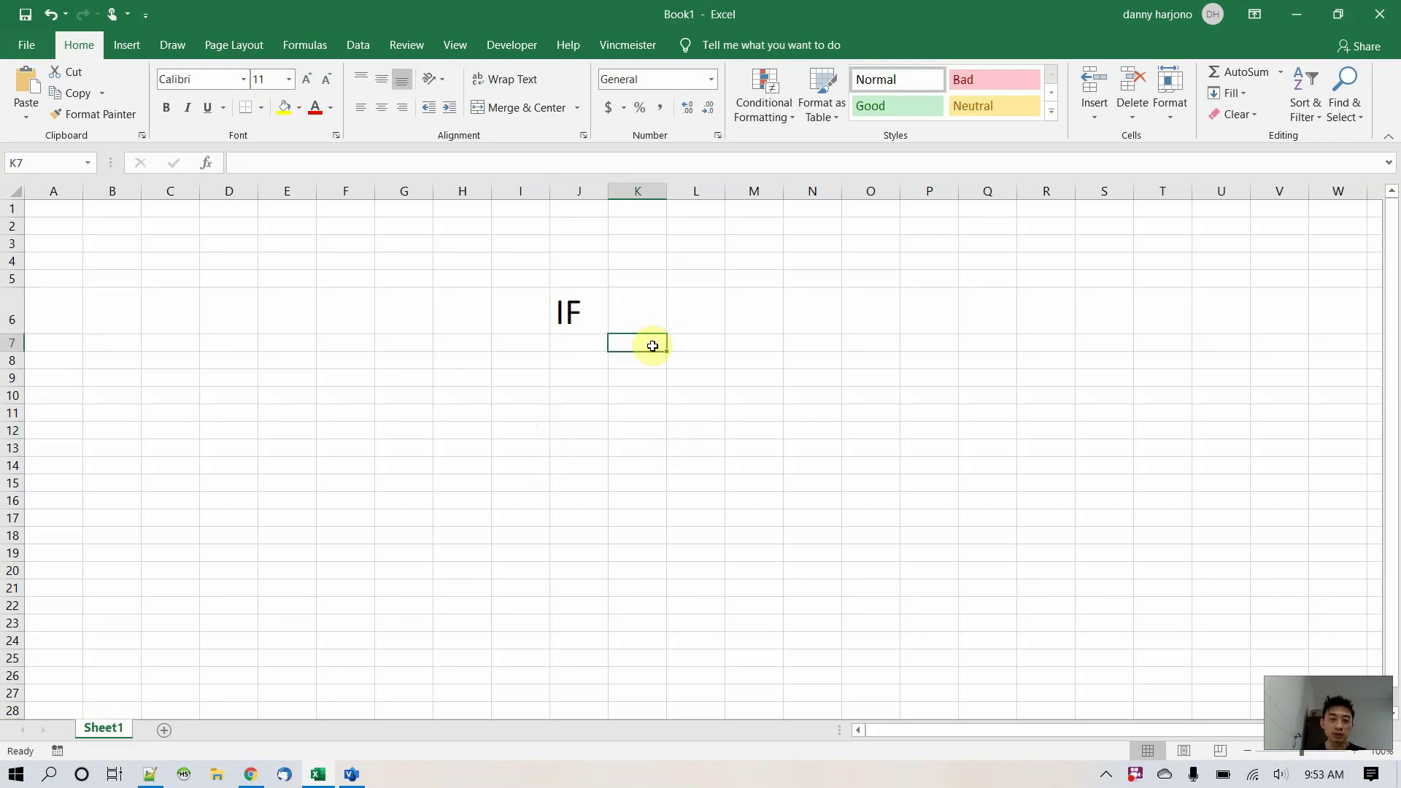
- Enter the heading "MULTIPLE CONDITION" in cell L6 and set its font size to 24
{"action": "left_click", "coordinate": [697, 313]}
{"action": "key", "text": "Caps_Lock"}
{"action": "type", "text": "MU"}
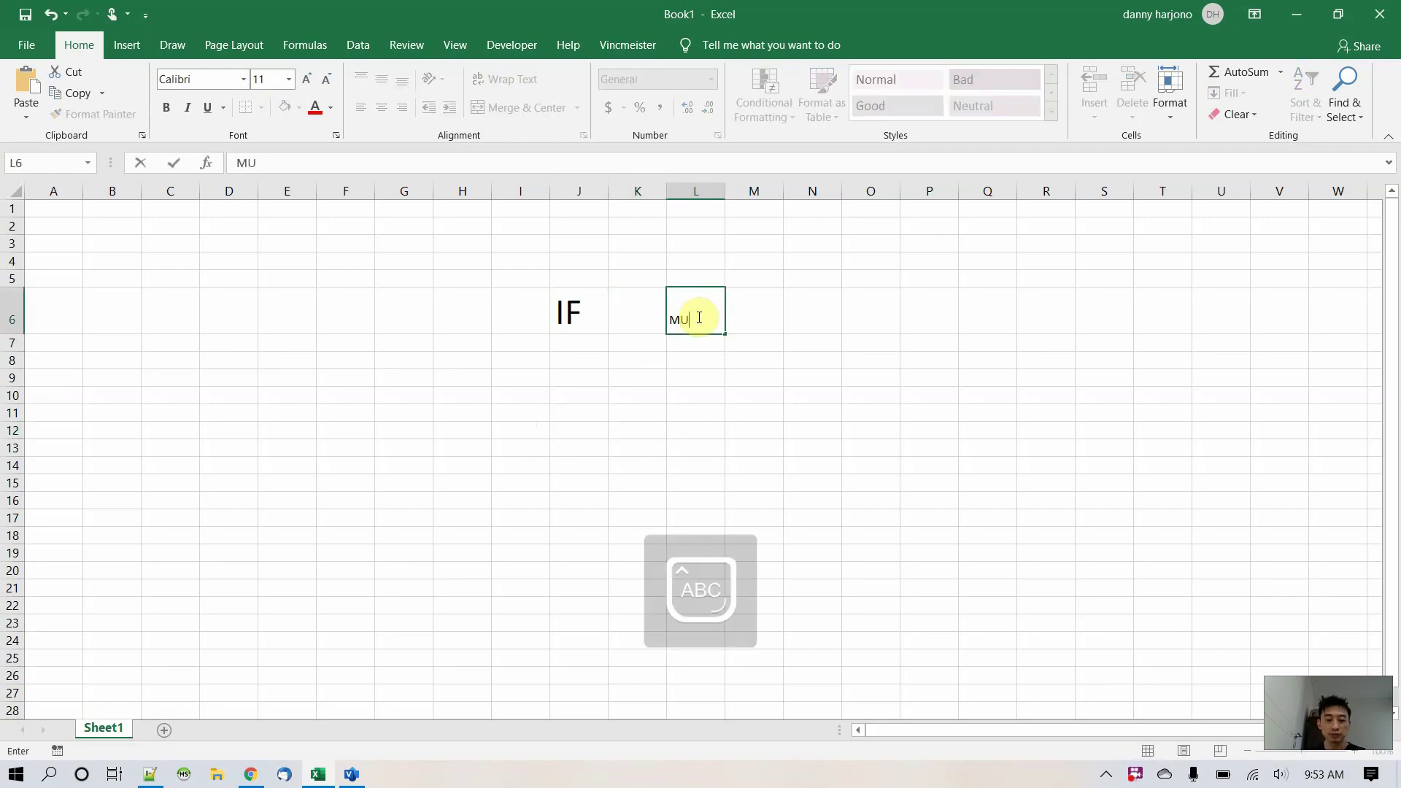
{"action": "type", "text": "LTIPLE CONDITION"}
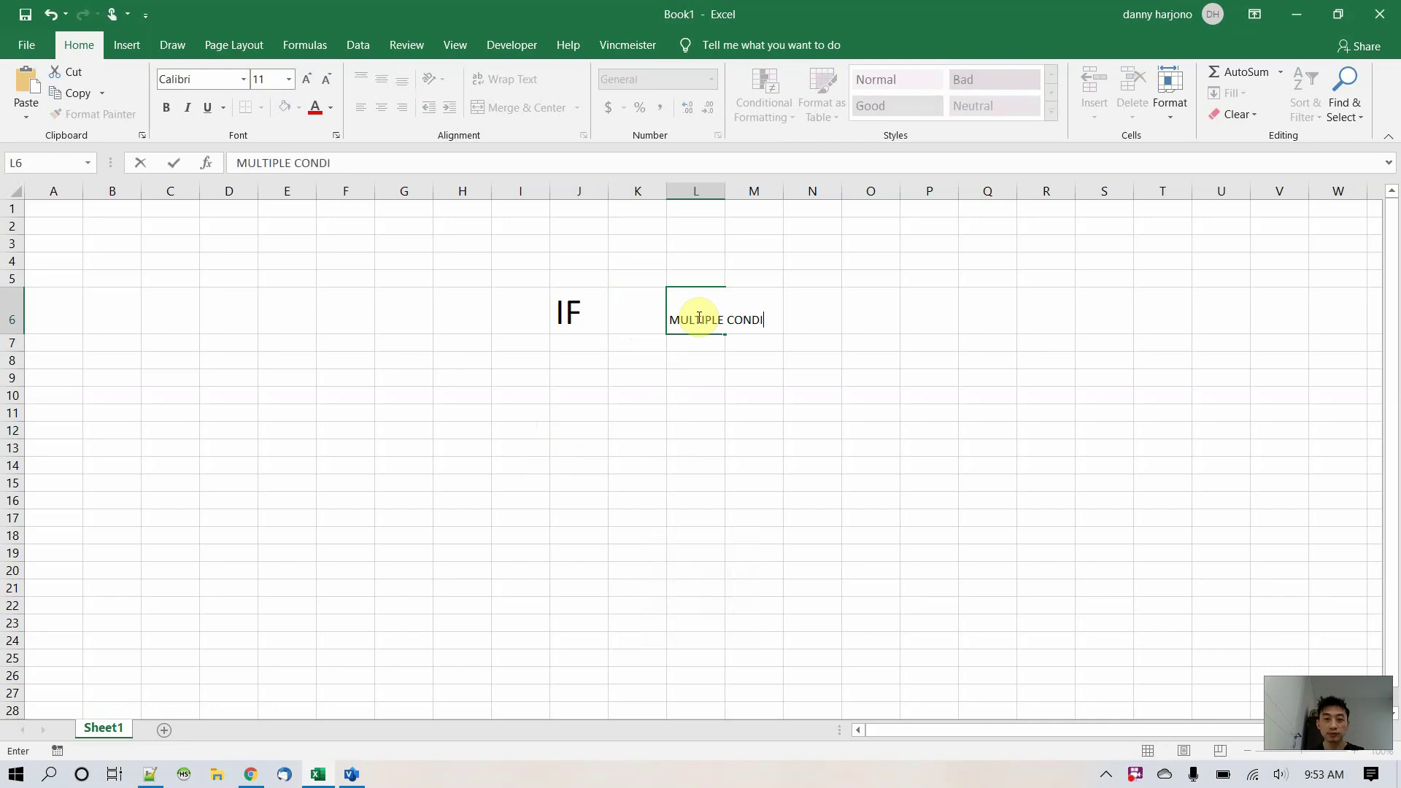
{"action": "key", "text": "ctrl+Return"}
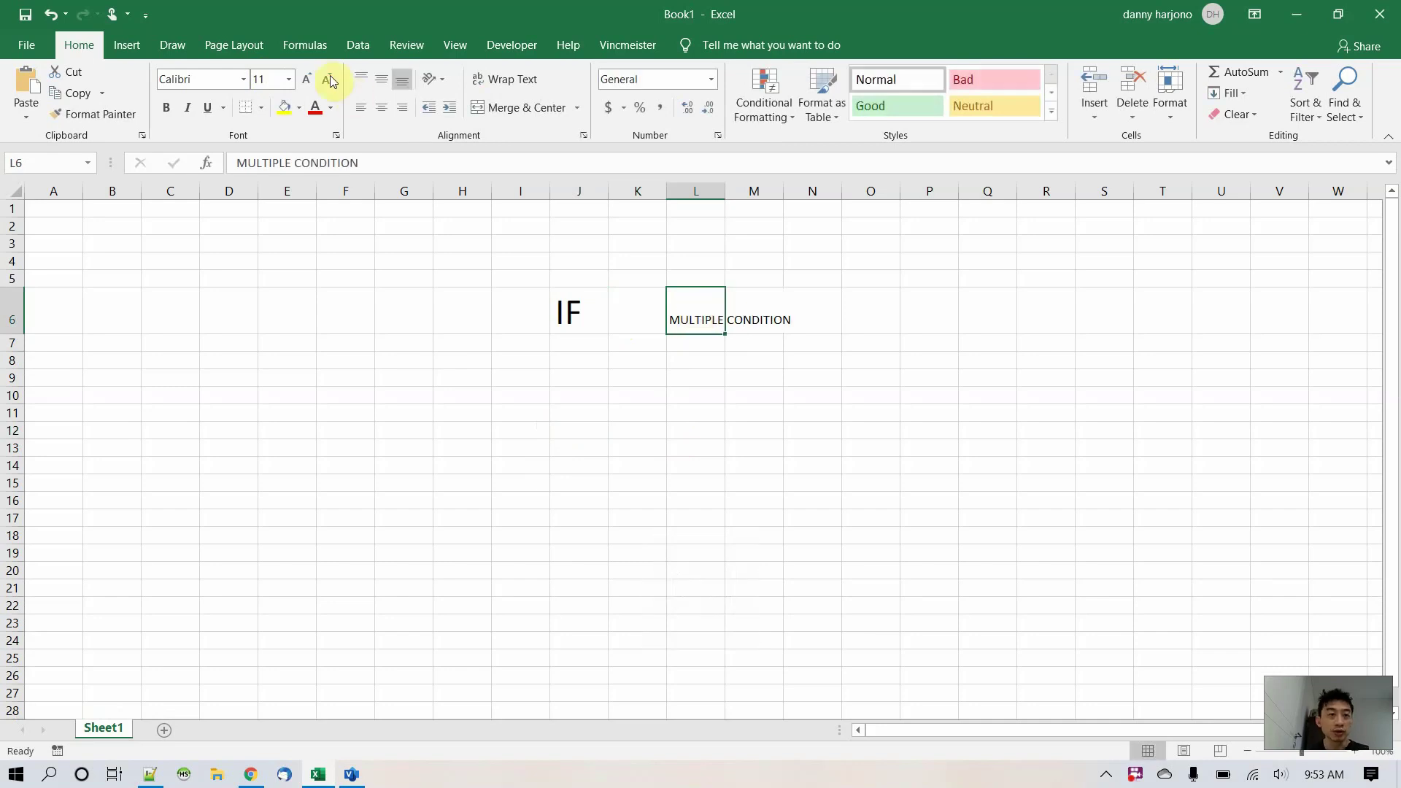
{"action": "left_click", "coordinate": [276, 81]}
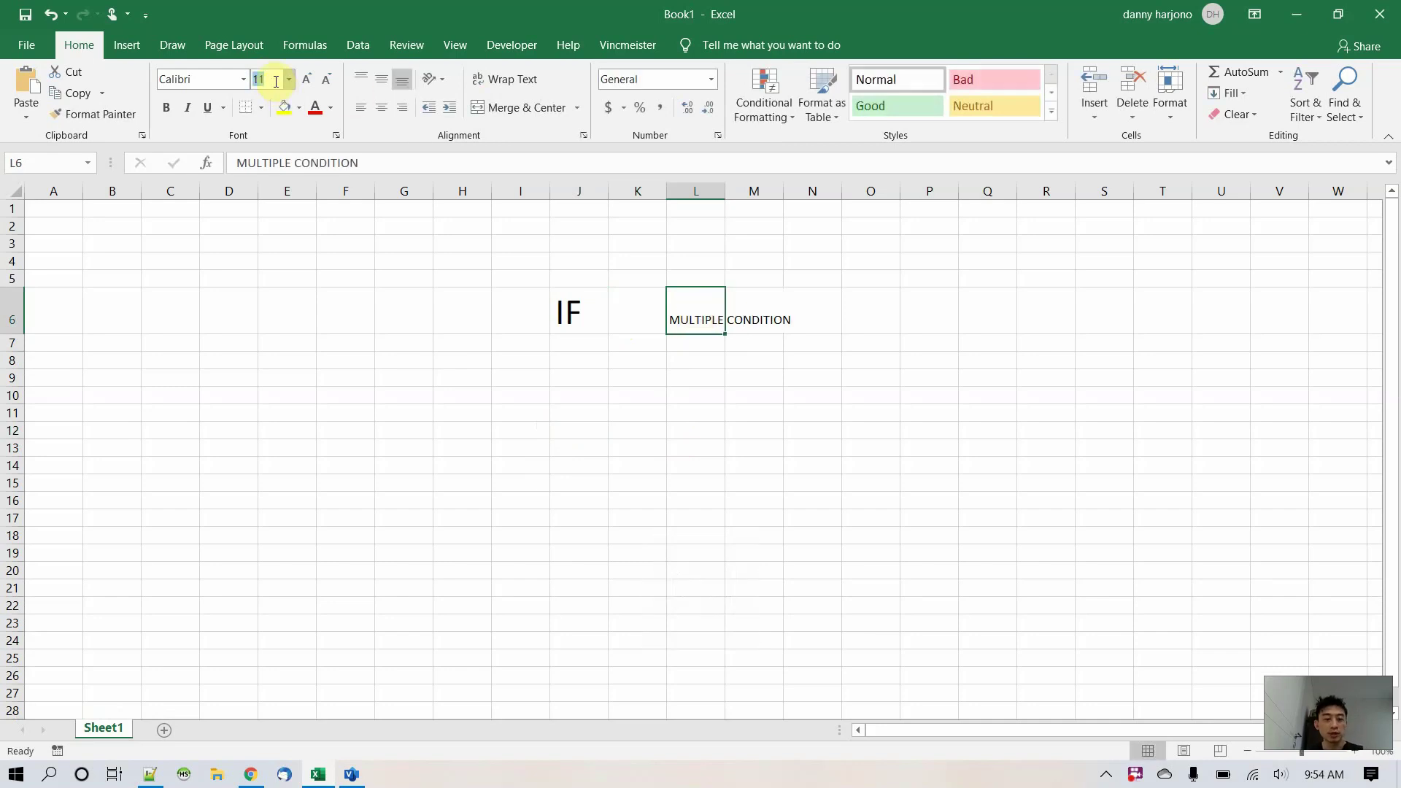
{"action": "type", "text": "24"}
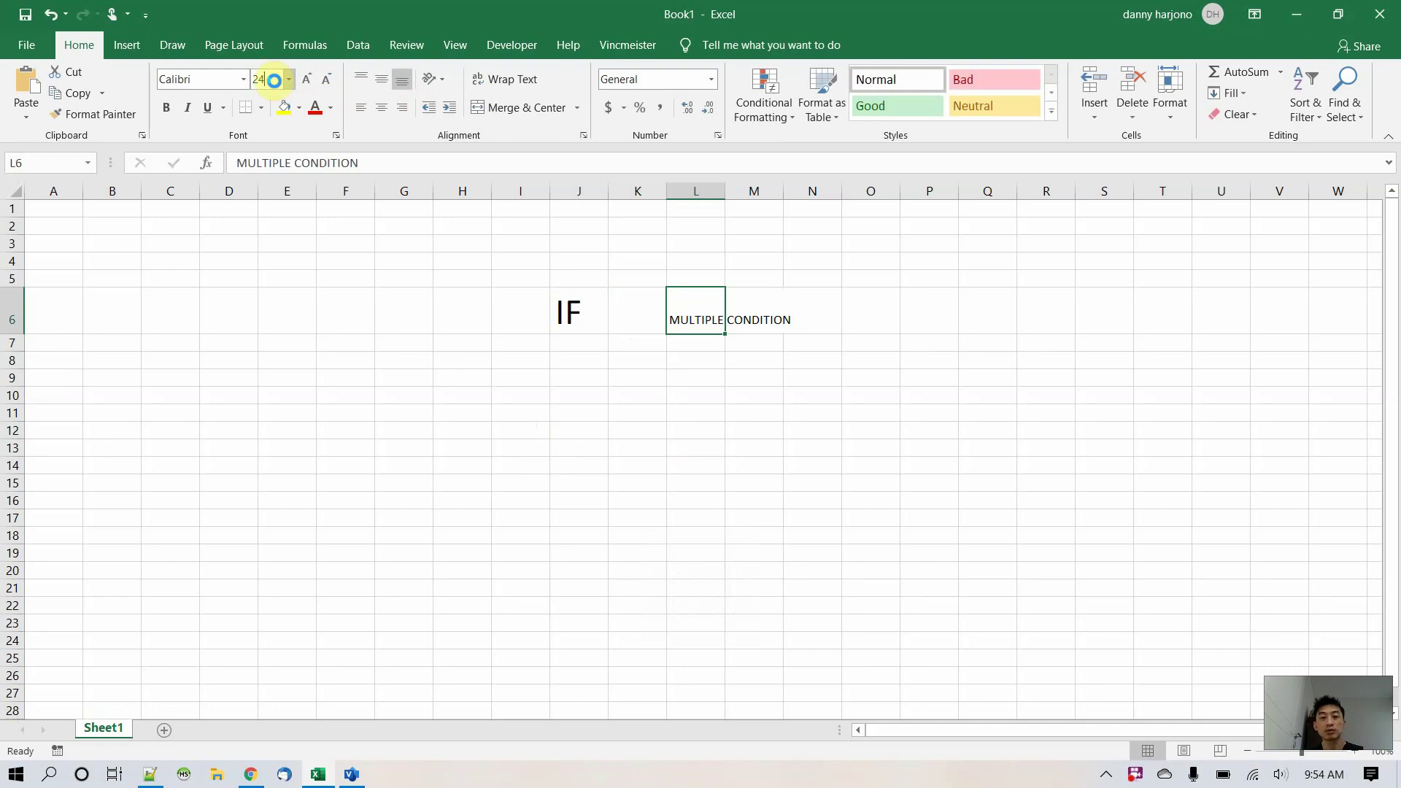
{"action": "key", "text": "Return"}
- List the two IF outcomes "Lulus" and "Tidak Lulus" in cells J8 and J9
{"action": "left_click", "coordinate": [602, 362]}
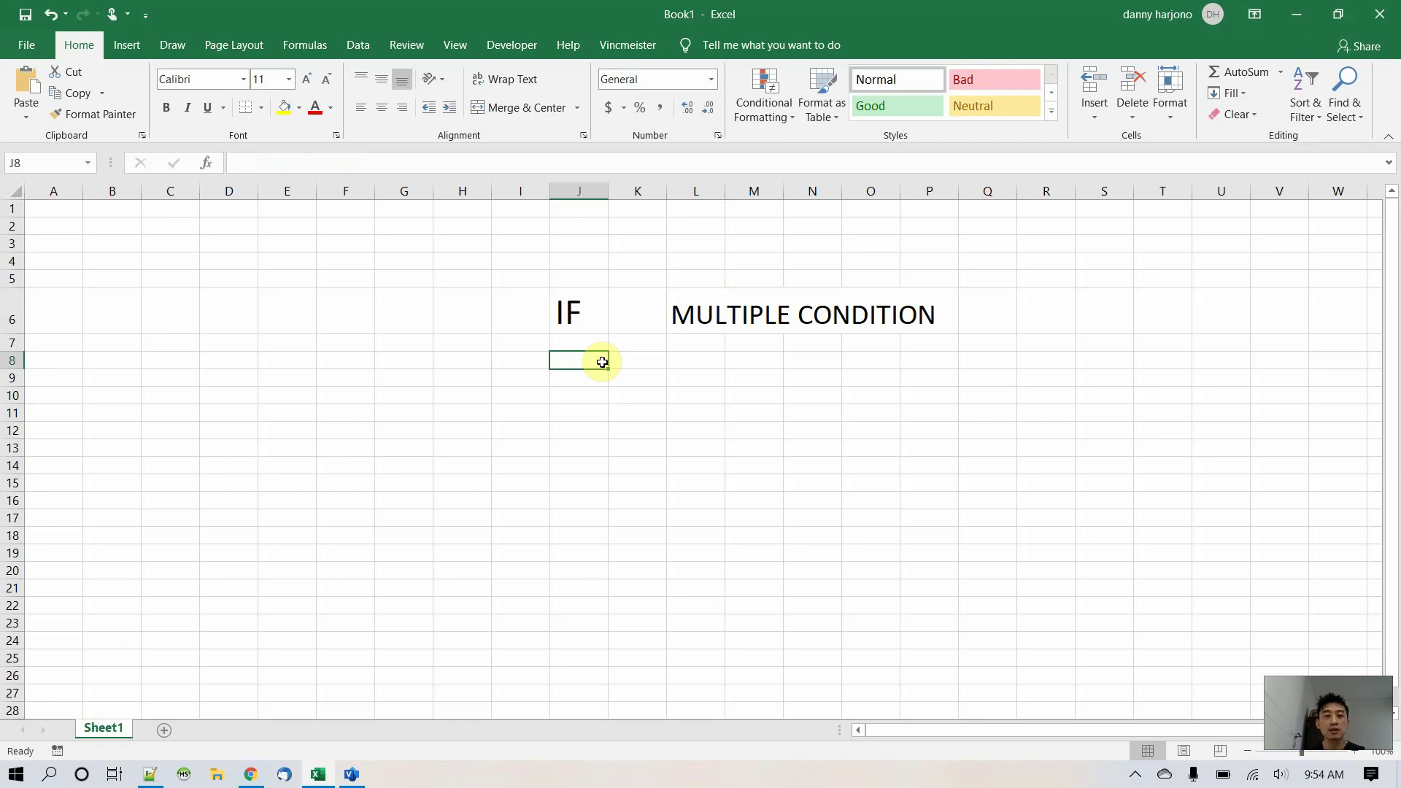
{"action": "type", "text": "lU"}
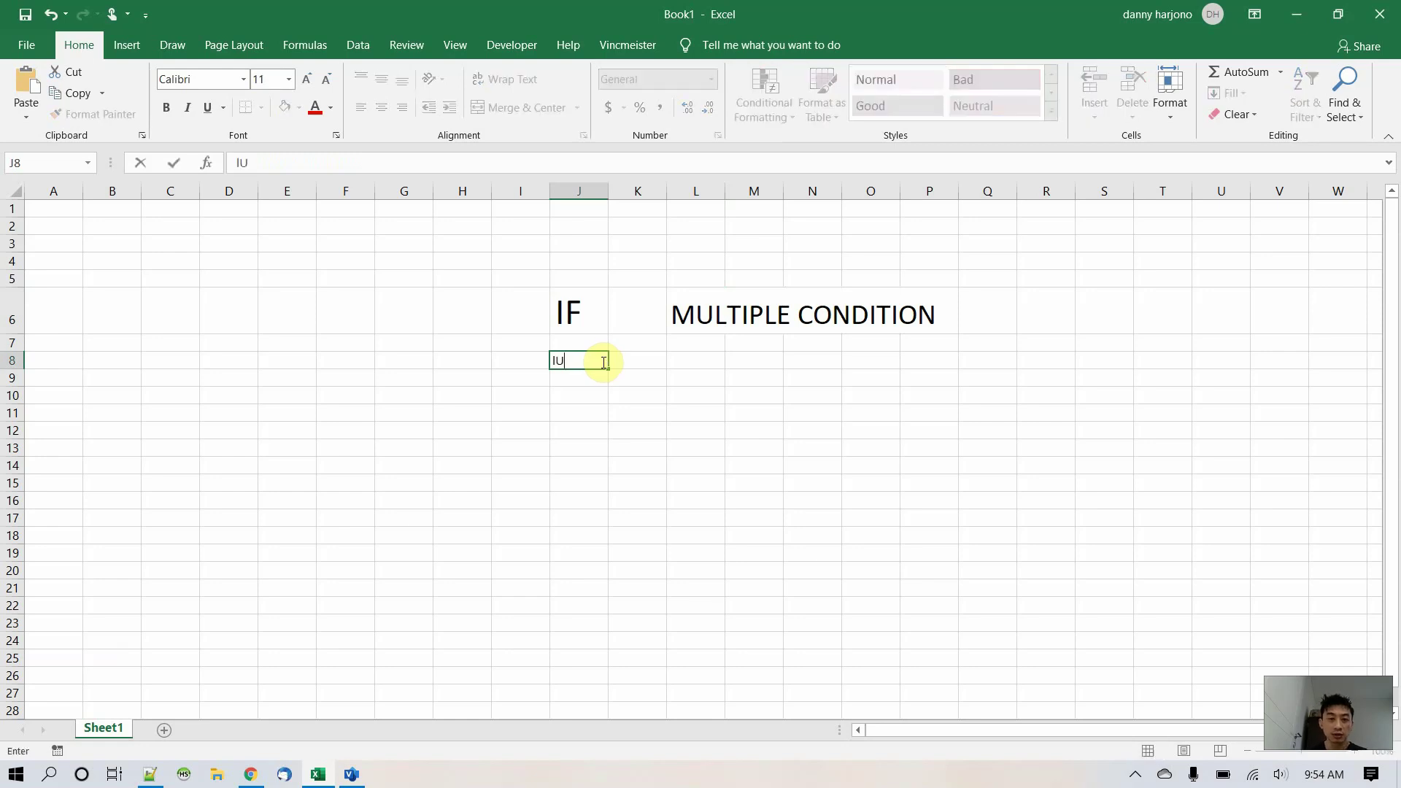
{"action": "key", "text": "BackSpace"}
{"action": "key", "text": "BackSpace"}
{"action": "key", "text": "Caps_Lock"}
{"action": "type", "text": "Lulus"}
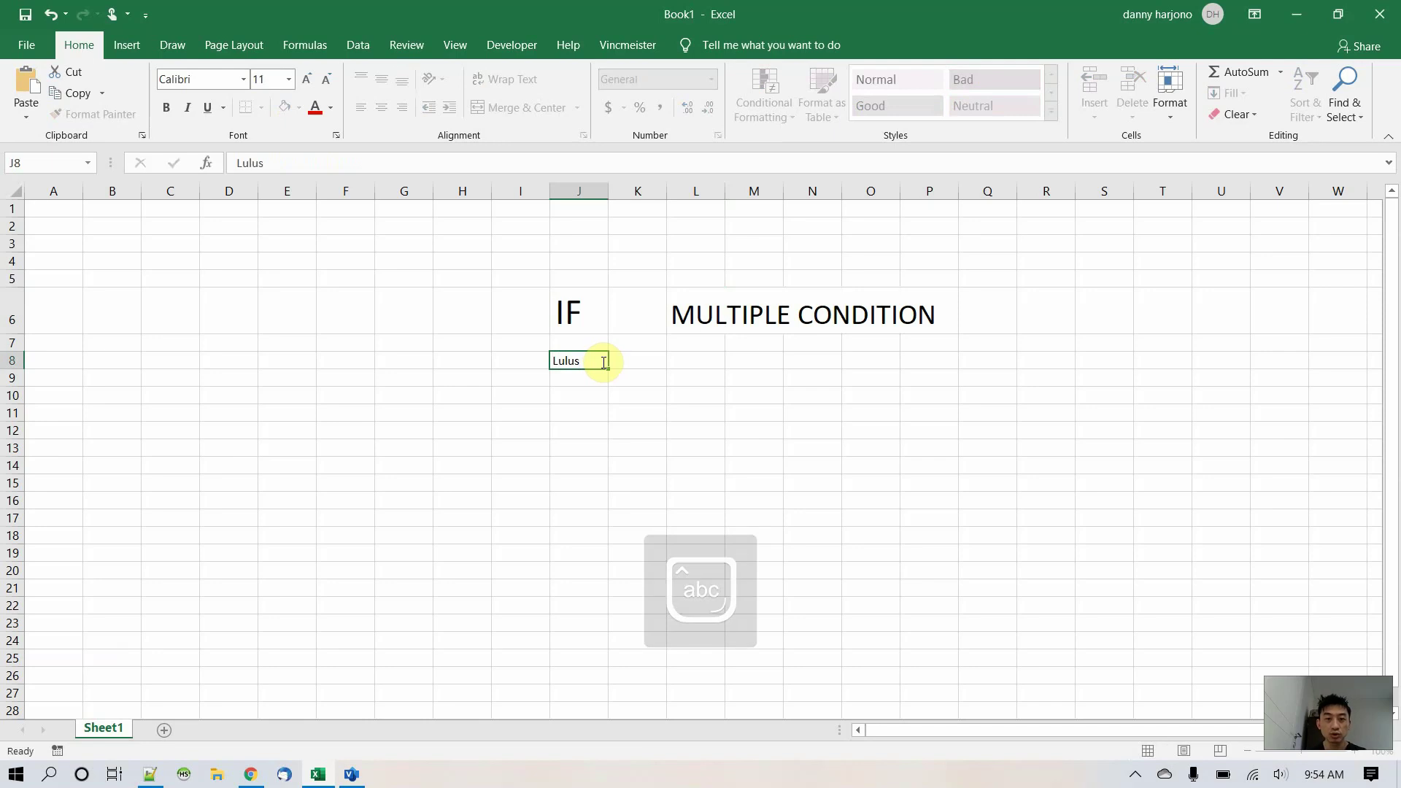
{"action": "key", "text": "Return"}
{"action": "type", "text": "Tidak Lulus"}
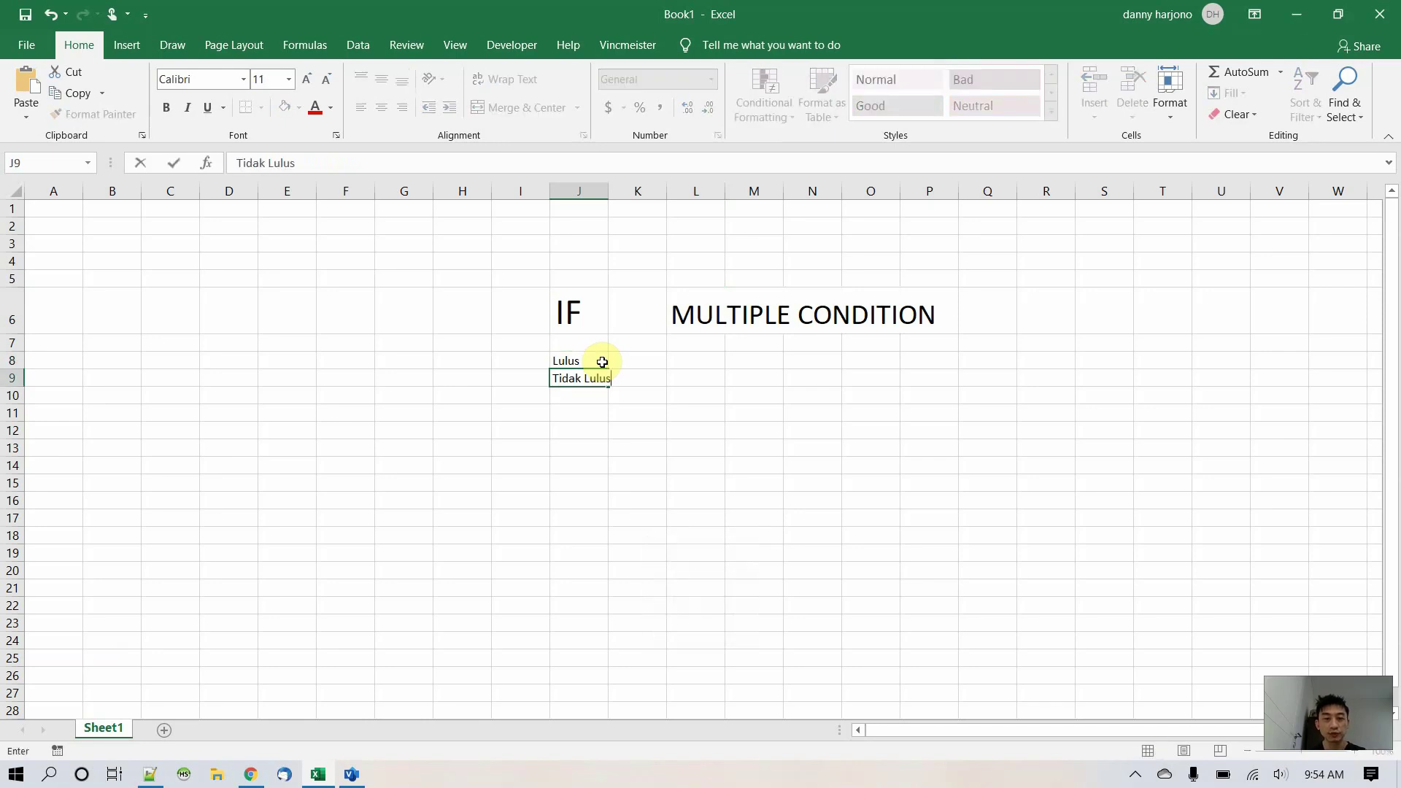
{"action": "key", "text": "Return"}
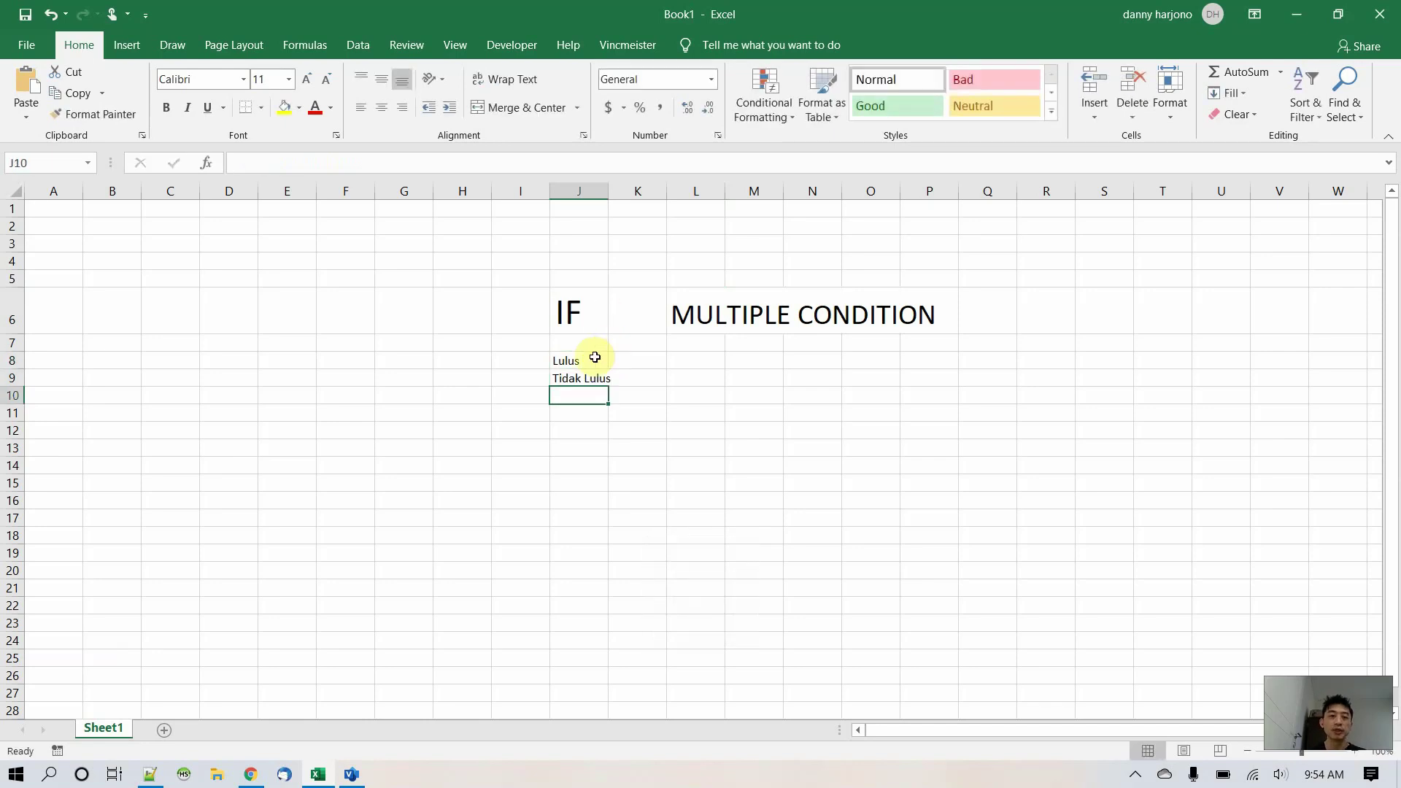
- Widen column J slightly so that "Tidak Lulus" fits inside its cell
{"action": "left_click_drag", "start_coordinate": [581, 362], "coordinate": [584, 380]}
{"action": "left_click", "coordinate": [688, 430]}
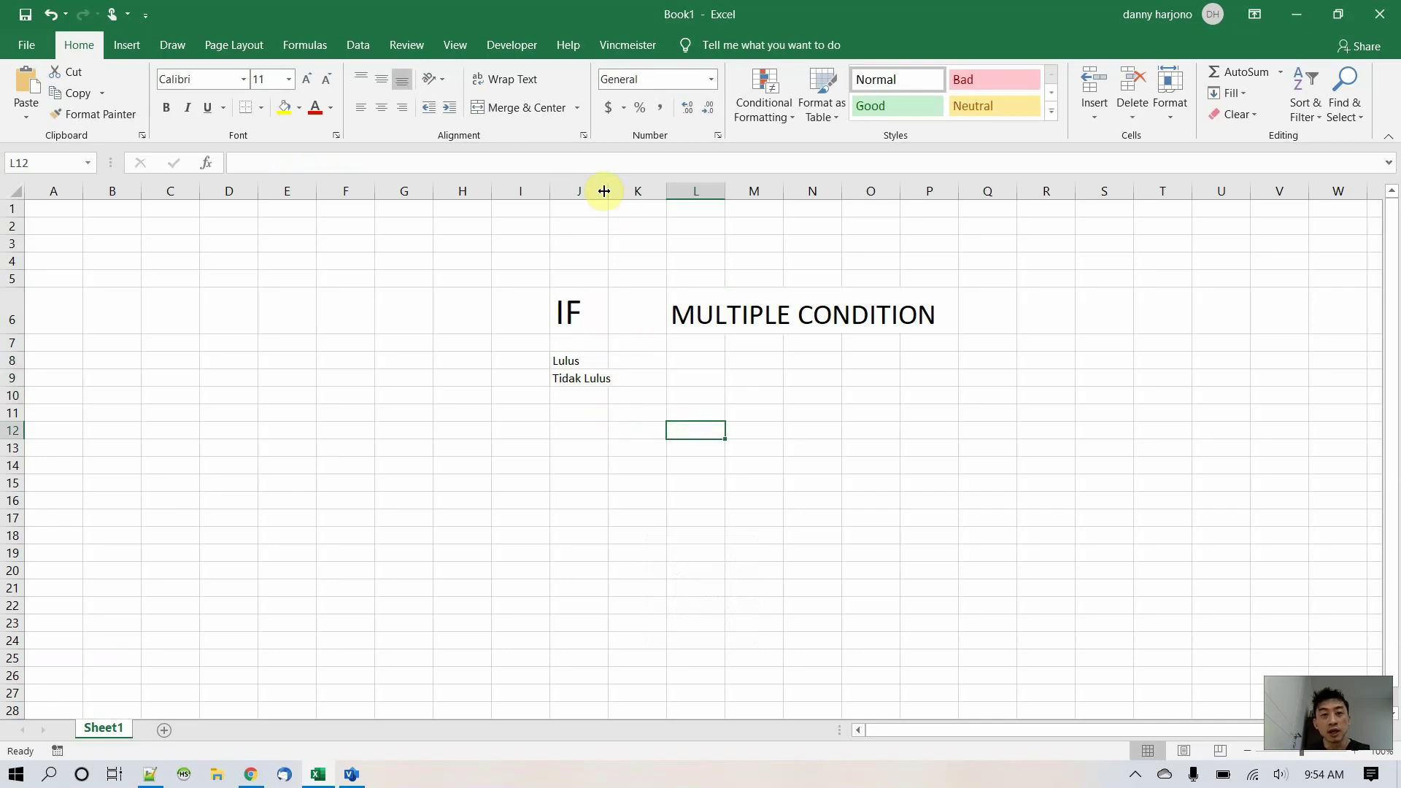
{"action": "left_click_drag", "start_coordinate": [608, 191], "coordinate": [624, 190]}
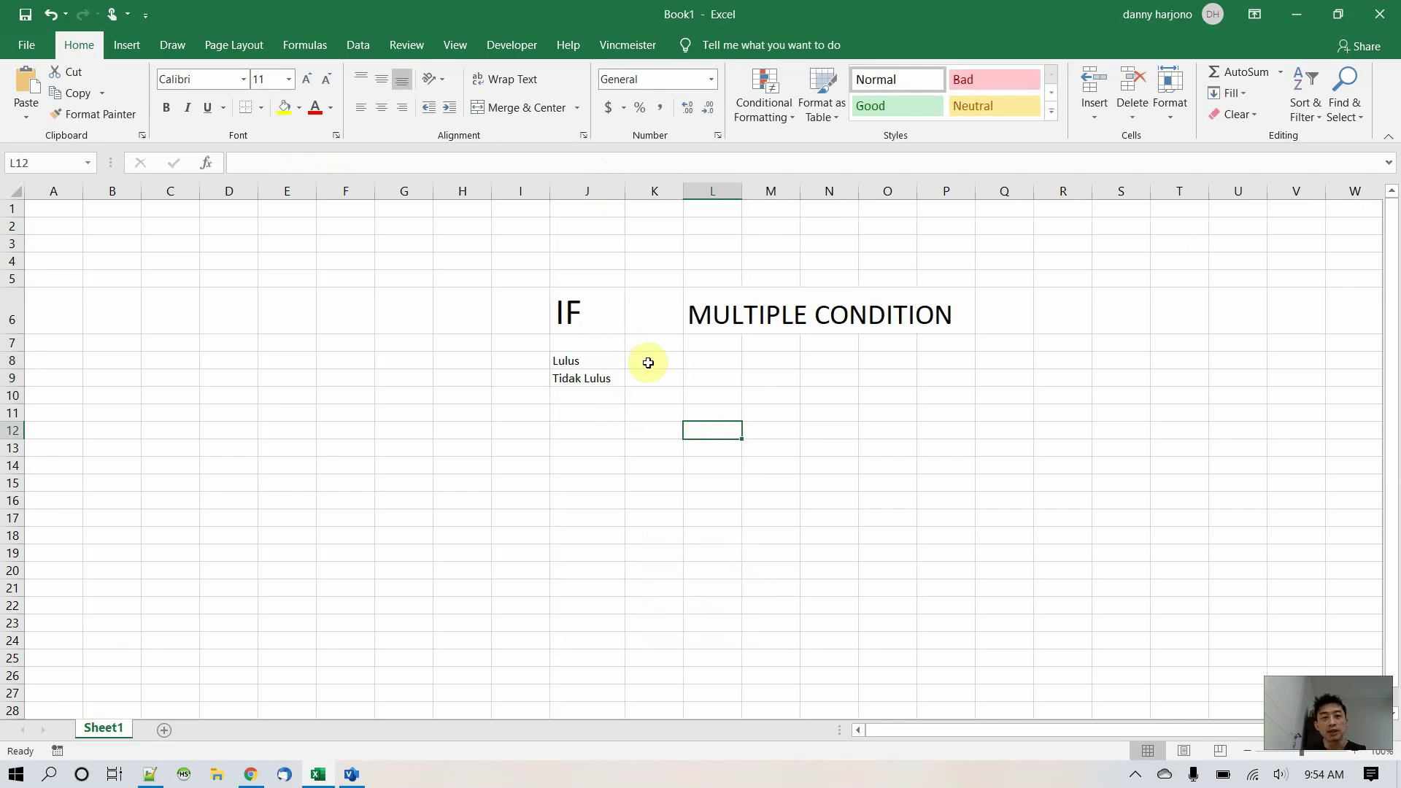
- List the grades A, B, C and D in cells L8 to L11 under the MULTIPLE CONDITION heading
{"action": "left_click", "coordinate": [735, 363]}
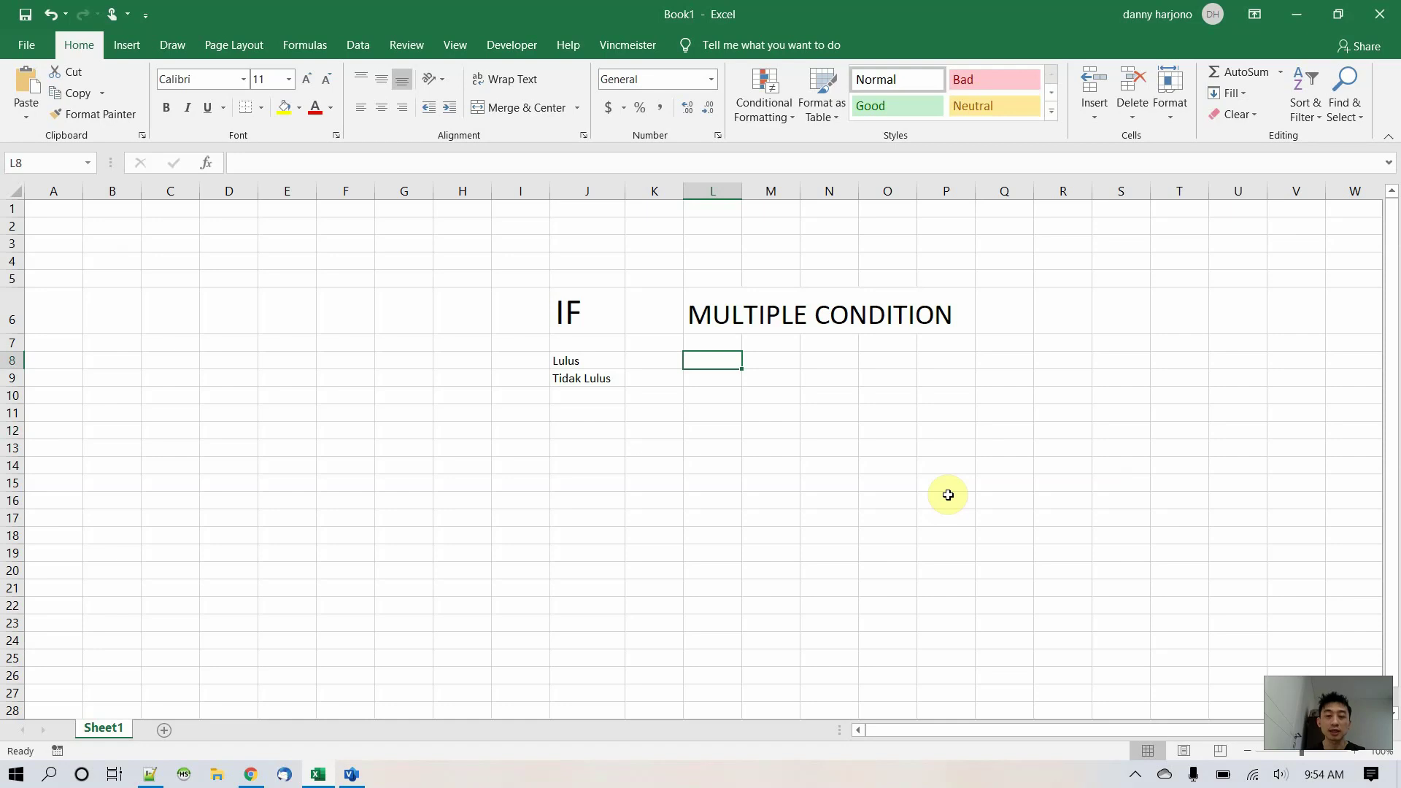
{"action": "key", "text": "Caps_Lock"}
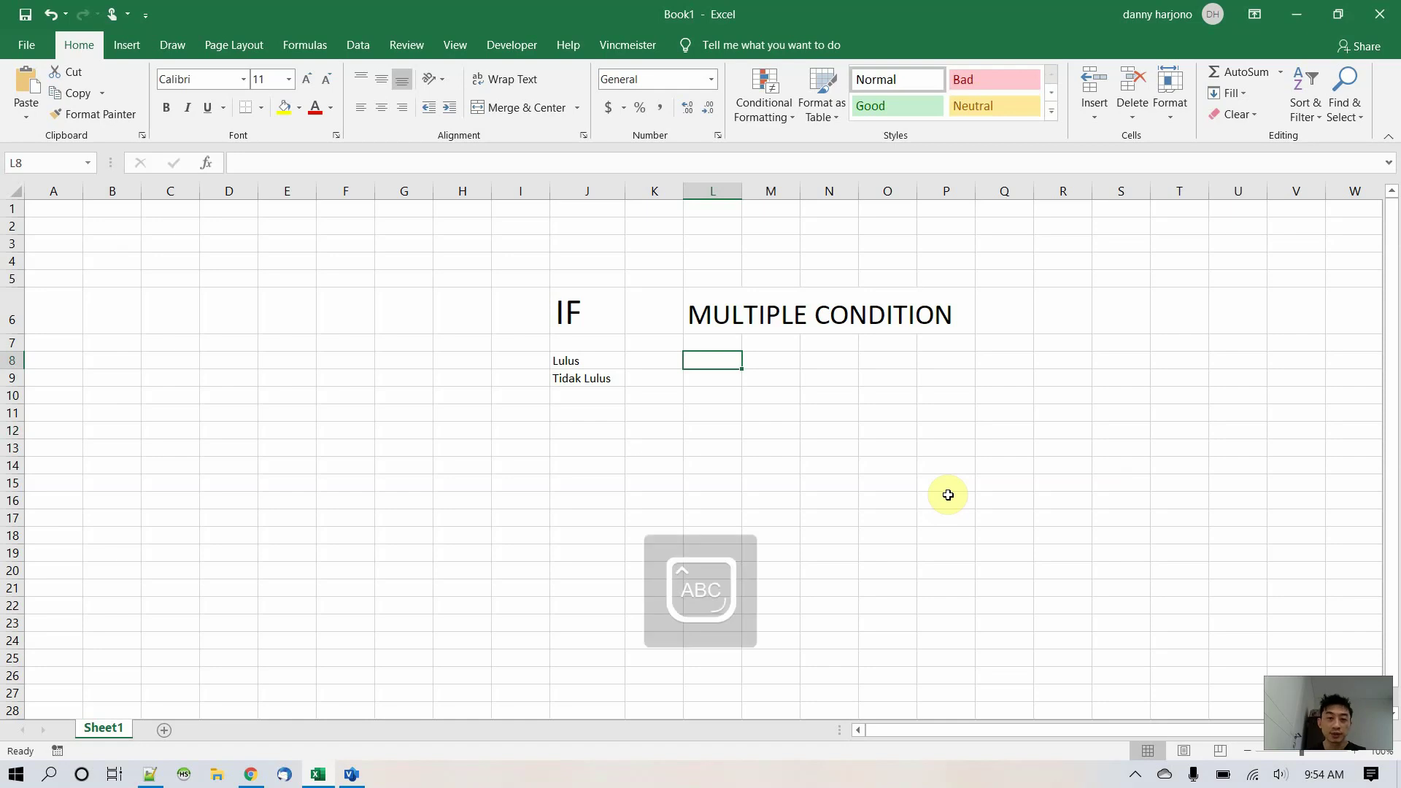
{"action": "type", "text": "A"}
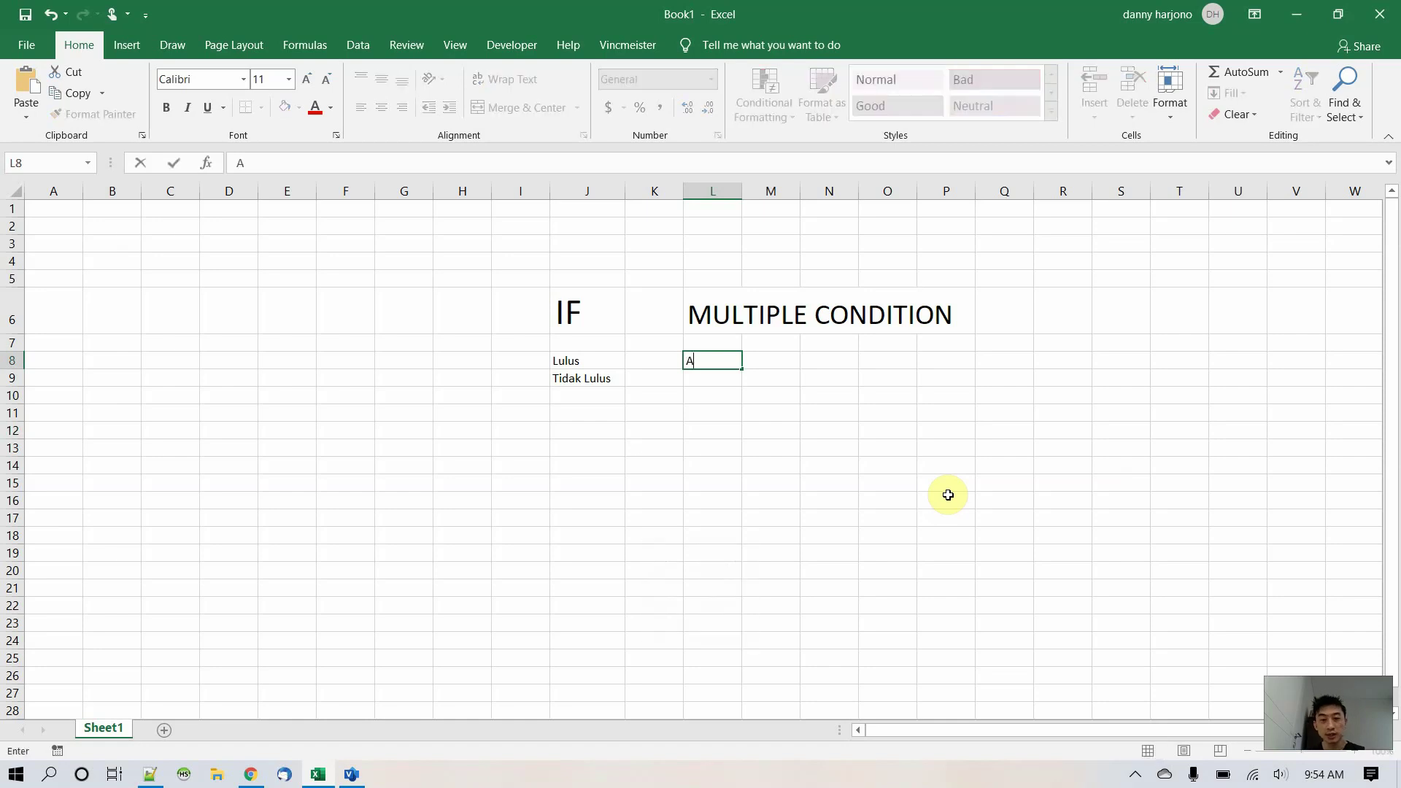
{"action": "key", "text": "Return"}
{"action": "type", "text": "B"}
{"action": "key", "text": "Return"}
{"action": "type", "text": "C"}
{"action": "key", "text": "Return"}
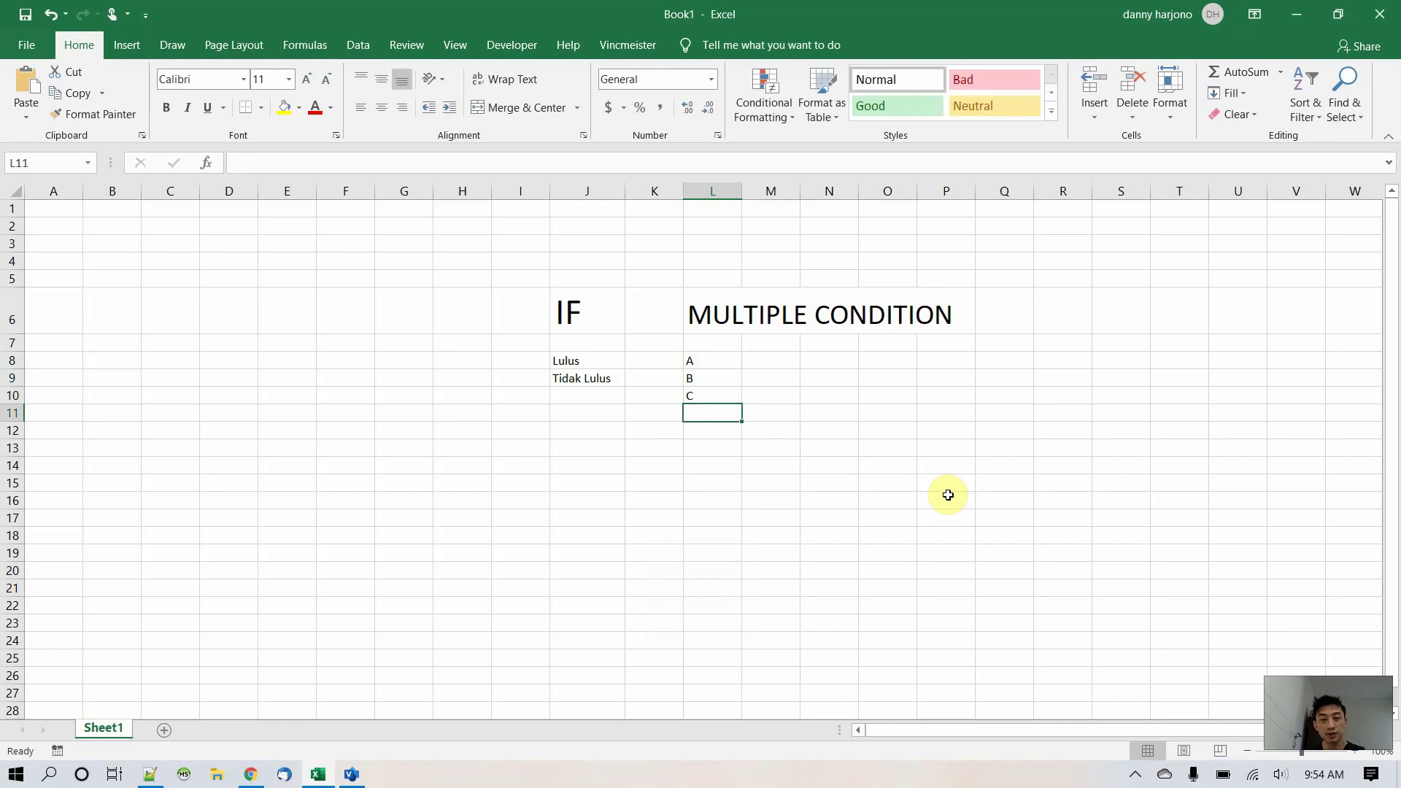
{"action": "type", "text": "D"}
{"action": "key", "text": "ctrl+Return"}
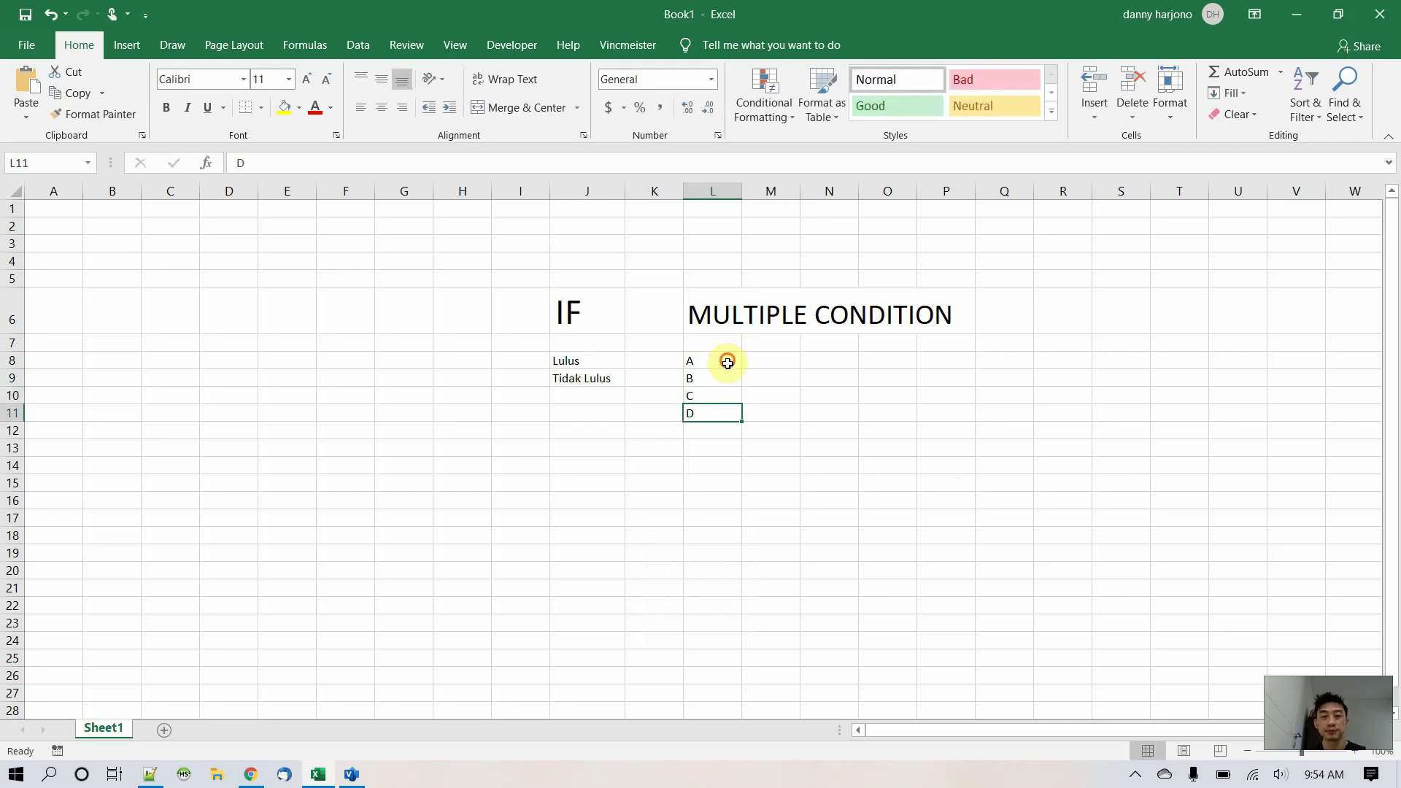
- Set the font size of the grade letters in L8:L11 to 16
{"action": "left_click_drag", "start_coordinate": [725, 360], "coordinate": [718, 410]}
{"action": "left_click", "coordinate": [268, 81]}
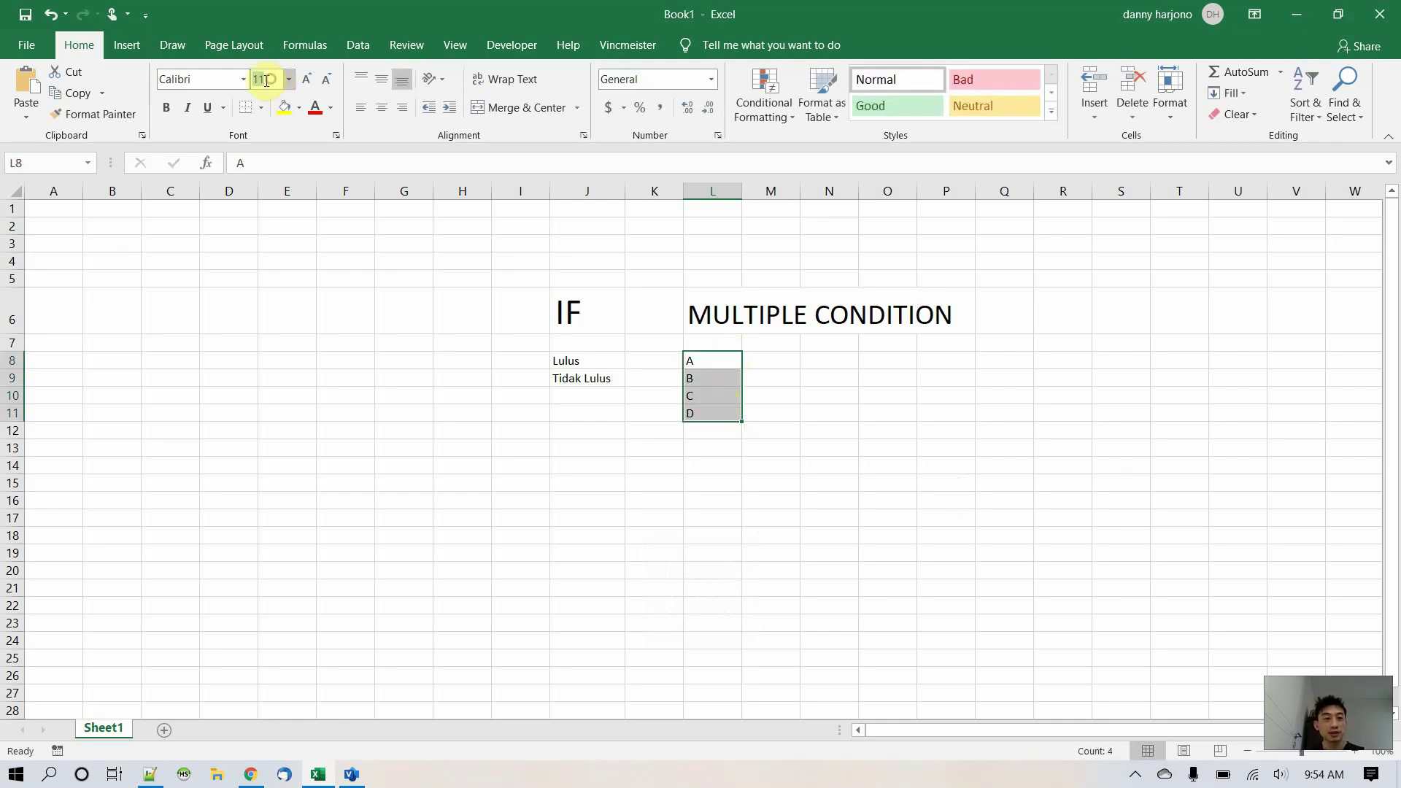
{"action": "type", "text": "16"}
{"action": "key", "text": "Return"}
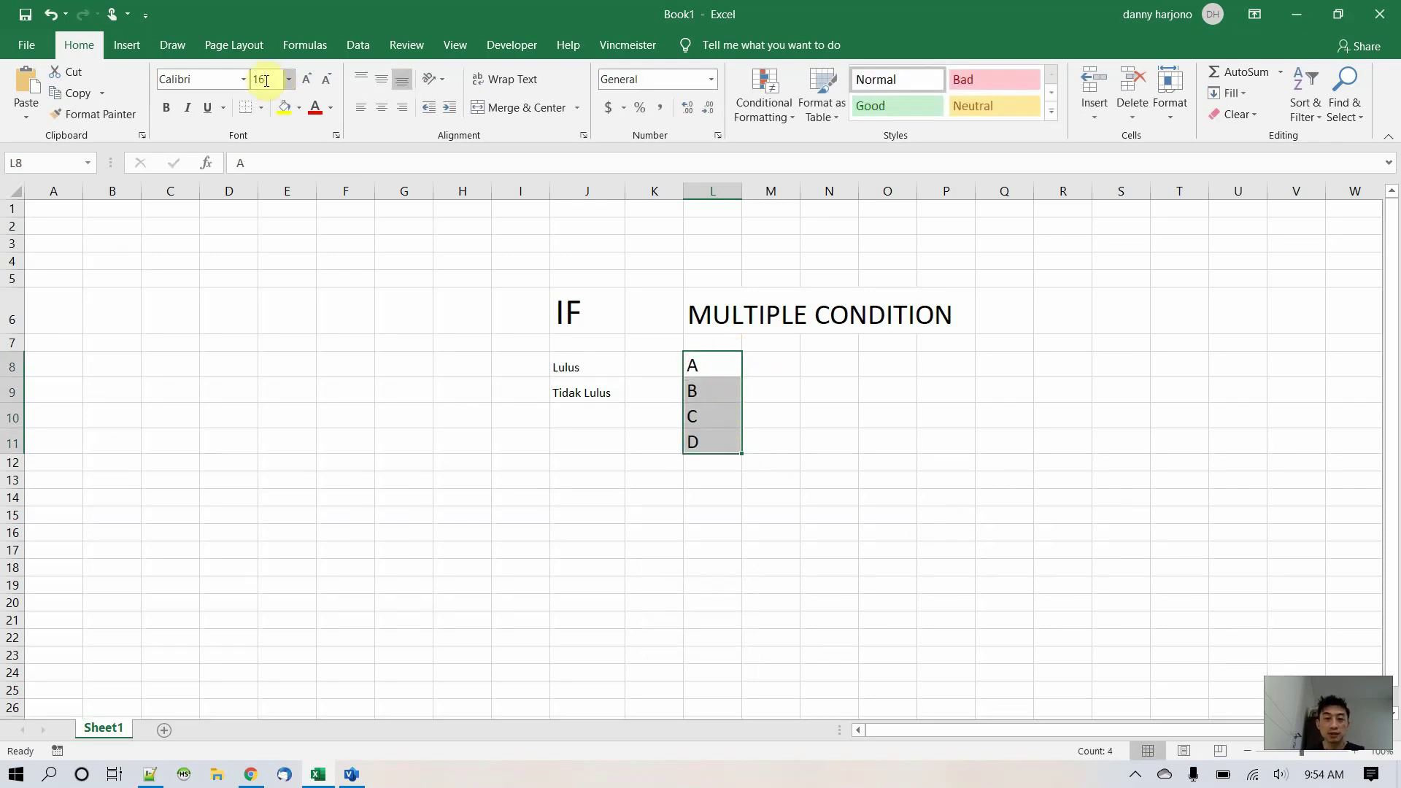
- Enter 100 in cell N8 as the score for grade A
{"action": "left_click", "coordinate": [794, 373]}
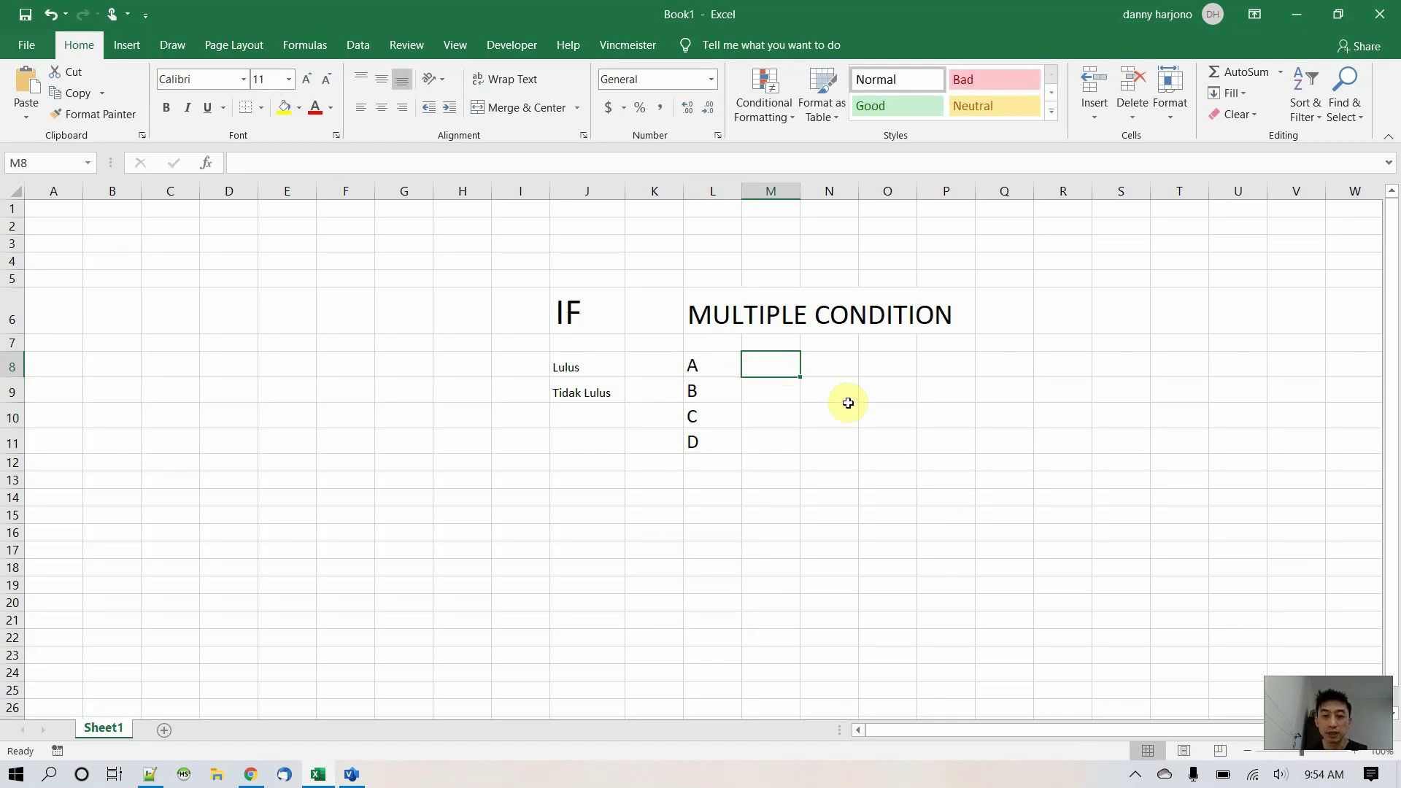
{"action": "key", "text": "Right"}
{"action": "type", "text": "100"}
{"action": "key", "text": "Return"}
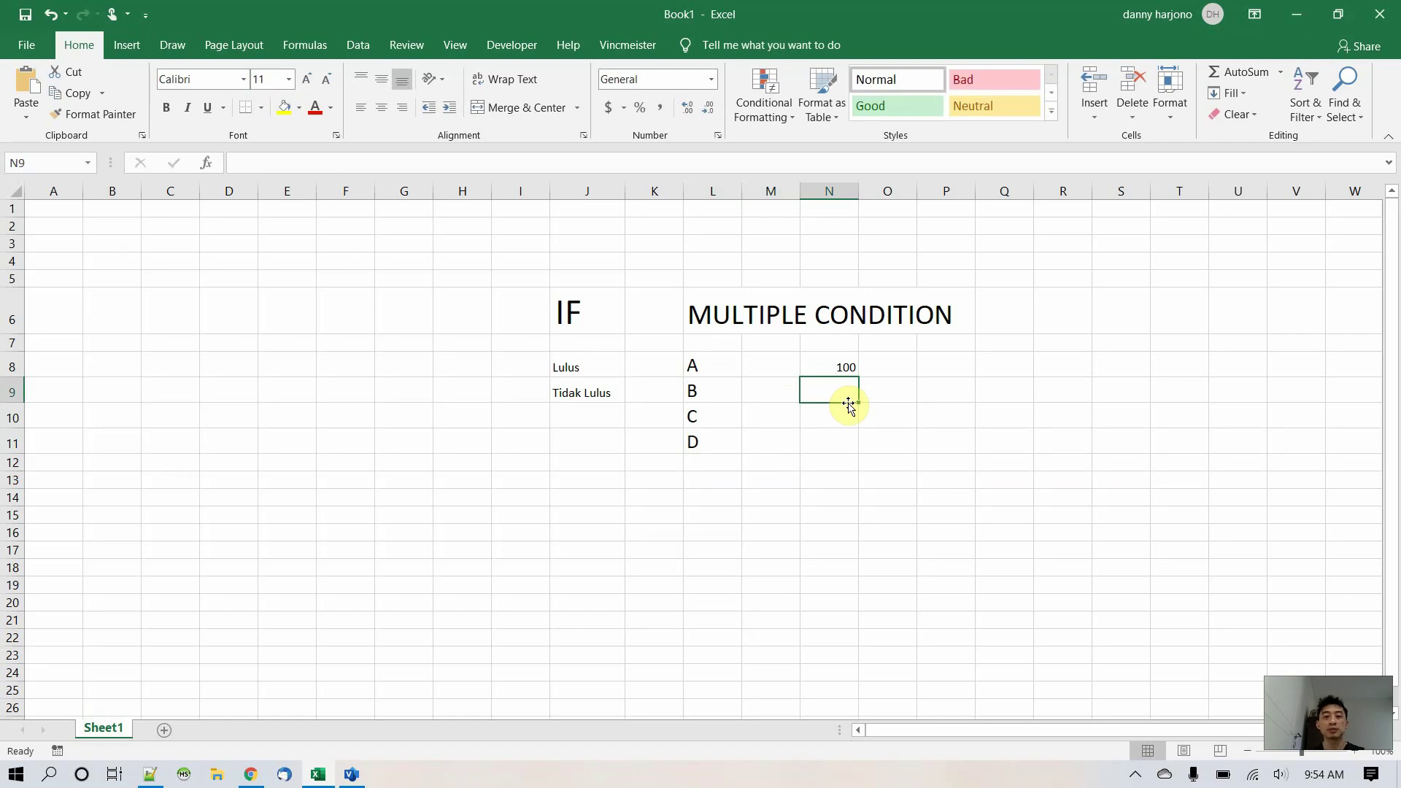
- Enter grade B's score range, with 80 in M9 and 99 in N9
{"action": "key", "text": "Left"}
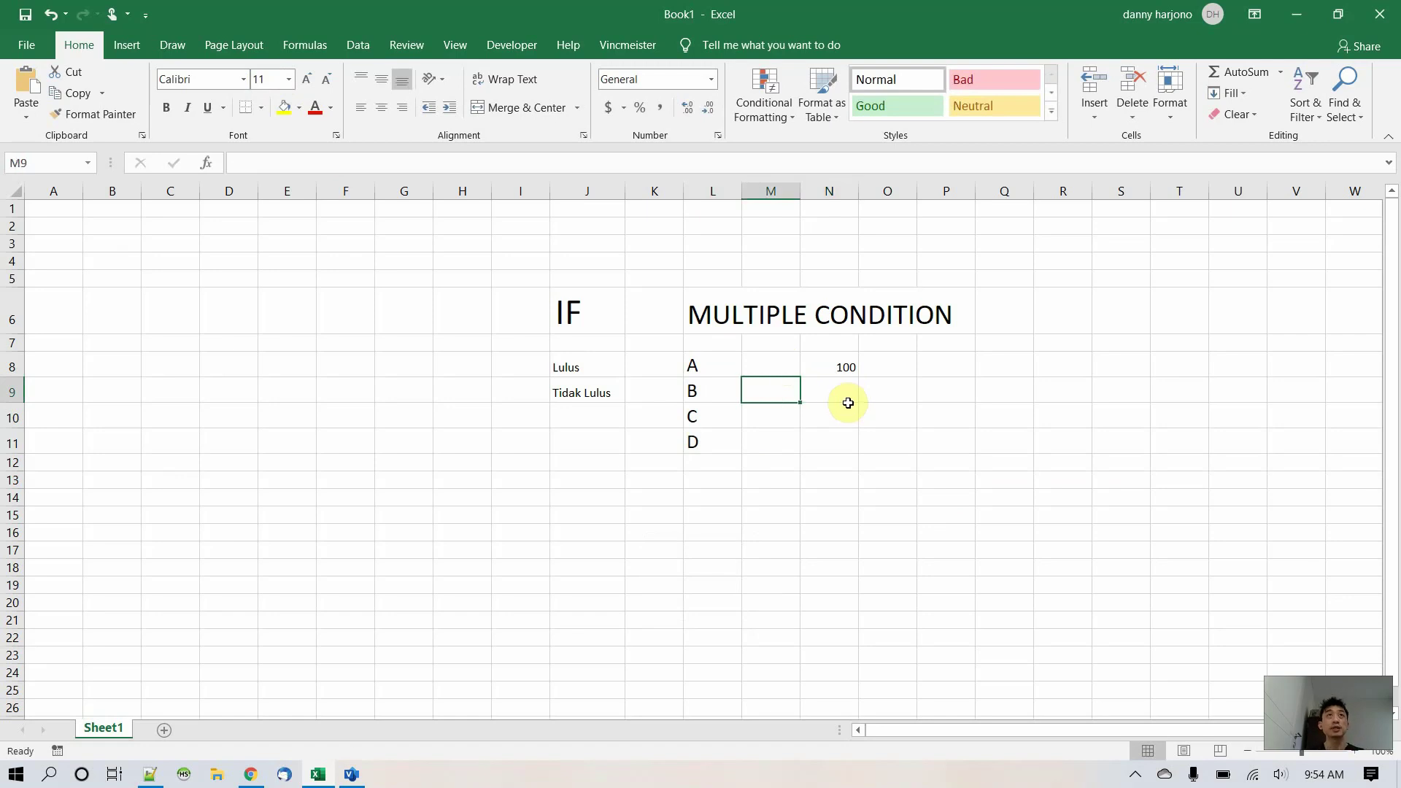
{"action": "type", "text": "80"}
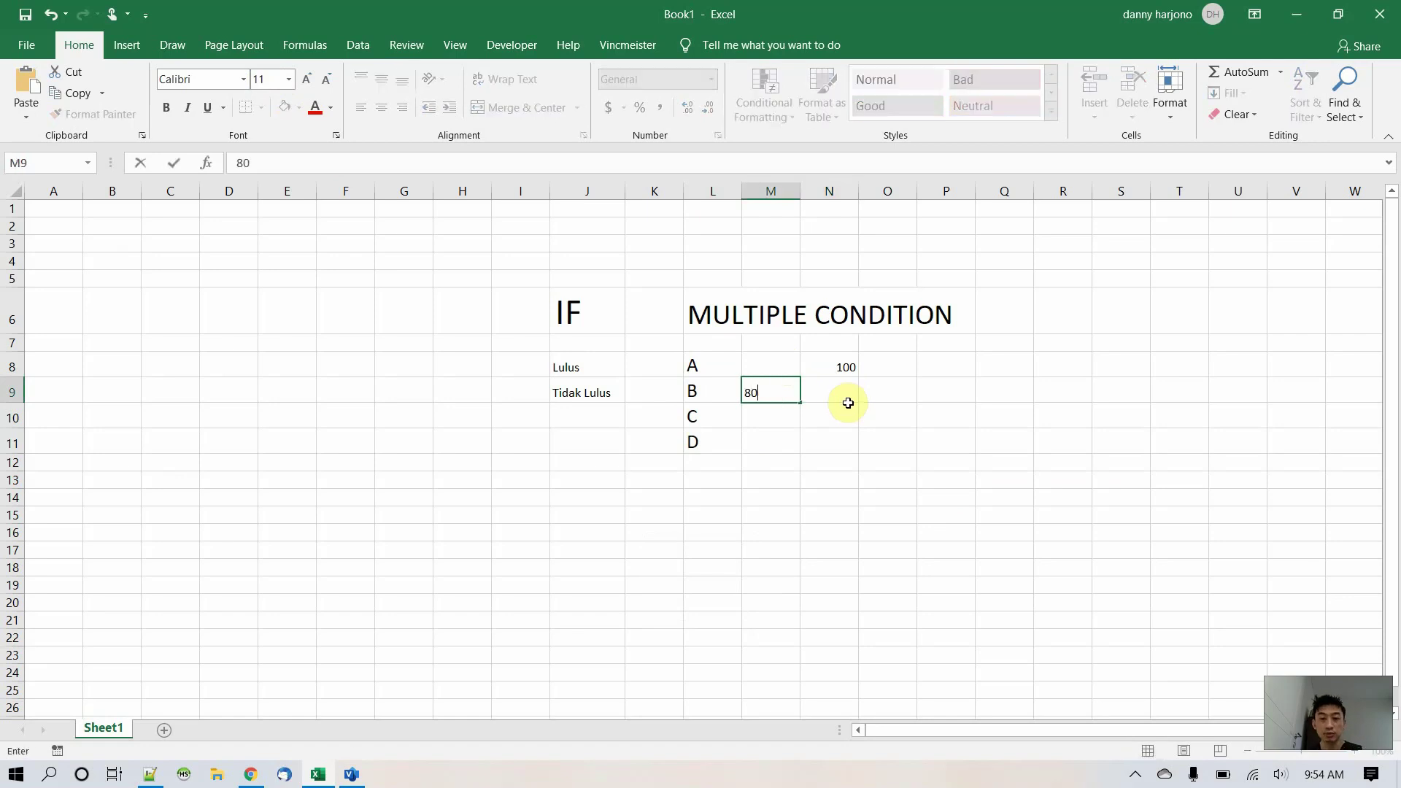
{"action": "key", "text": "Right"}
{"action": "type", "text": "99"}
{"action": "key", "text": "Return"}
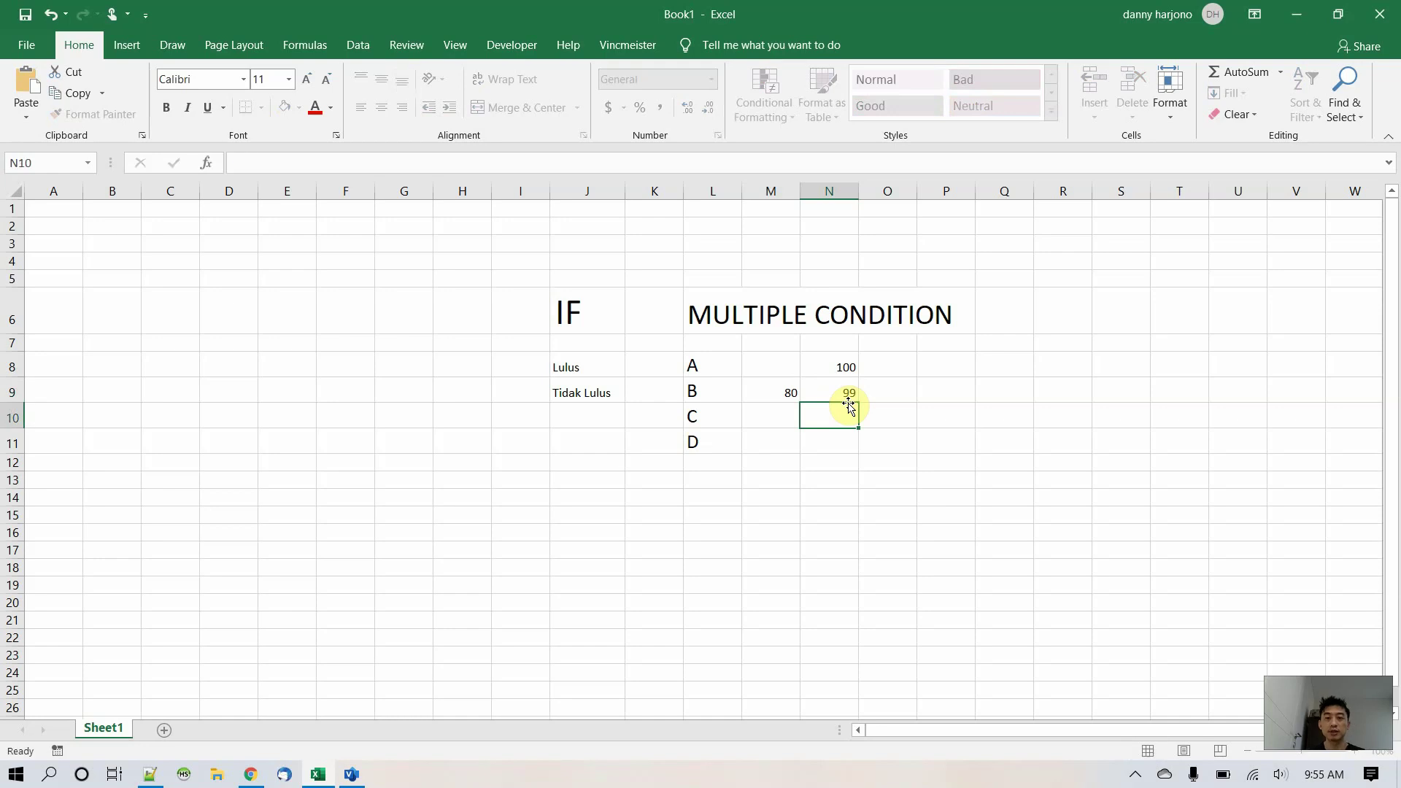
- Enter grade C's score range, with 60 in M10 and 79 in N10
{"action": "key", "text": "Left"}
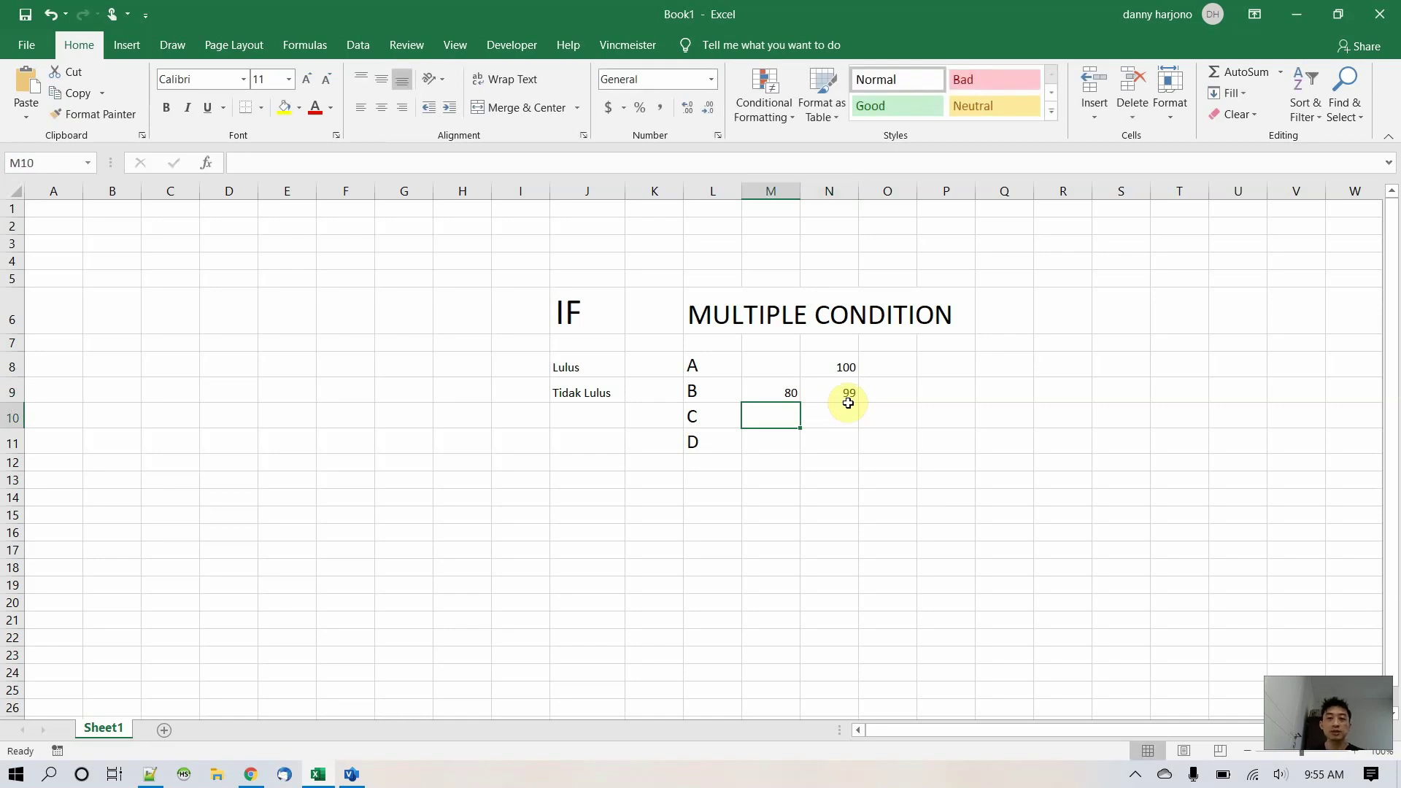
{"action": "type", "text": "60"}
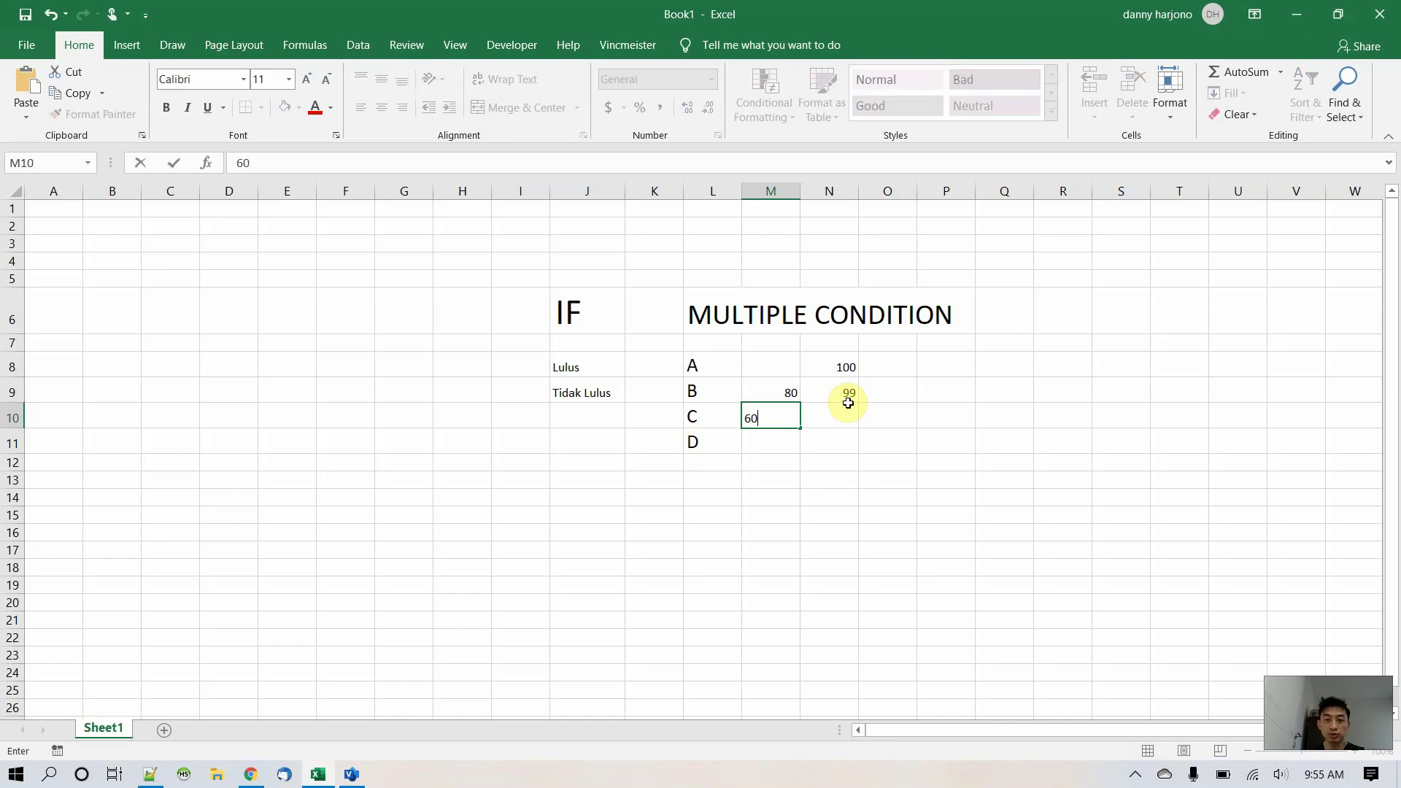
{"action": "key", "text": "Right"}
{"action": "type", "text": "79"}
{"action": "key", "text": "Return"}
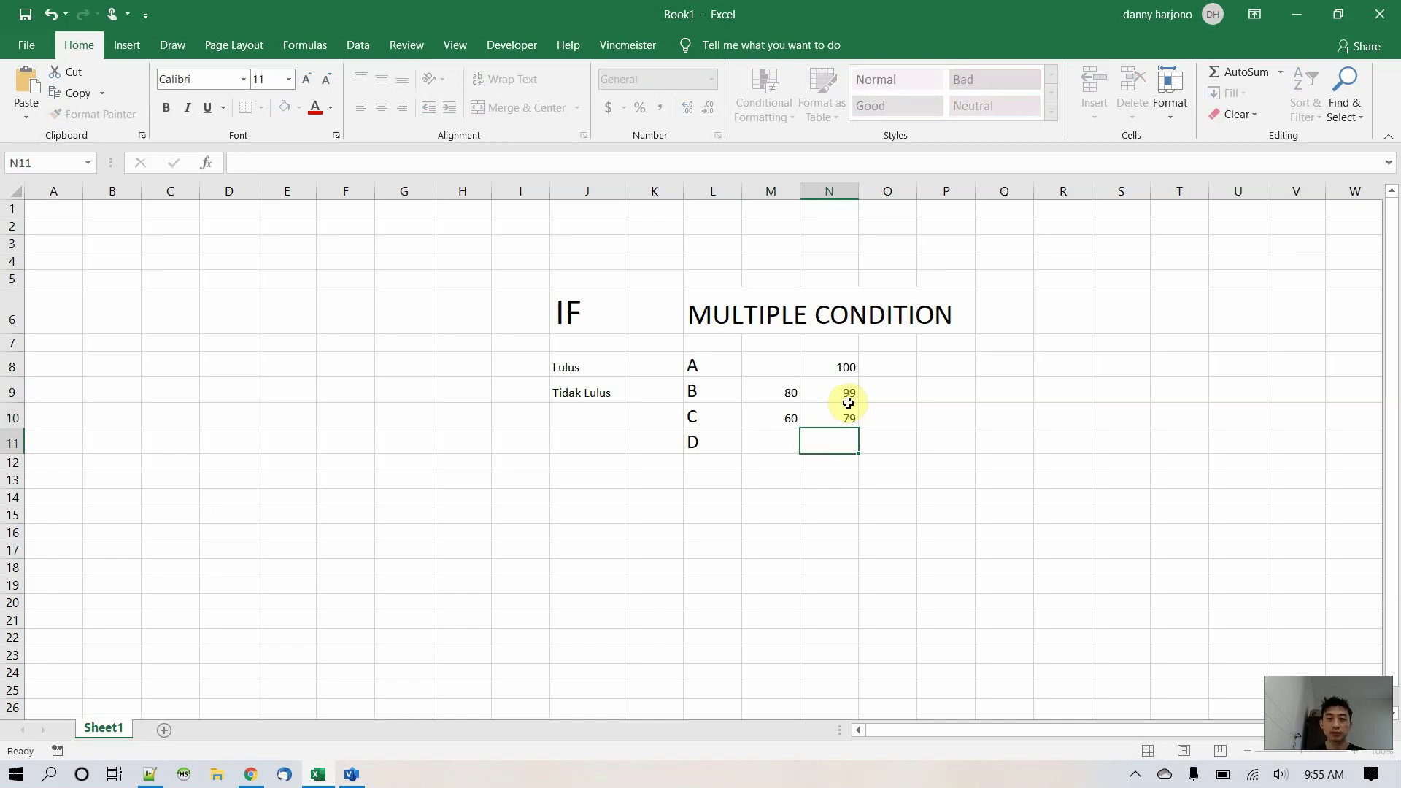
- Enter grade D's score range, with 40 in M11 and 59 in N11
{"action": "key", "text": "Left"}
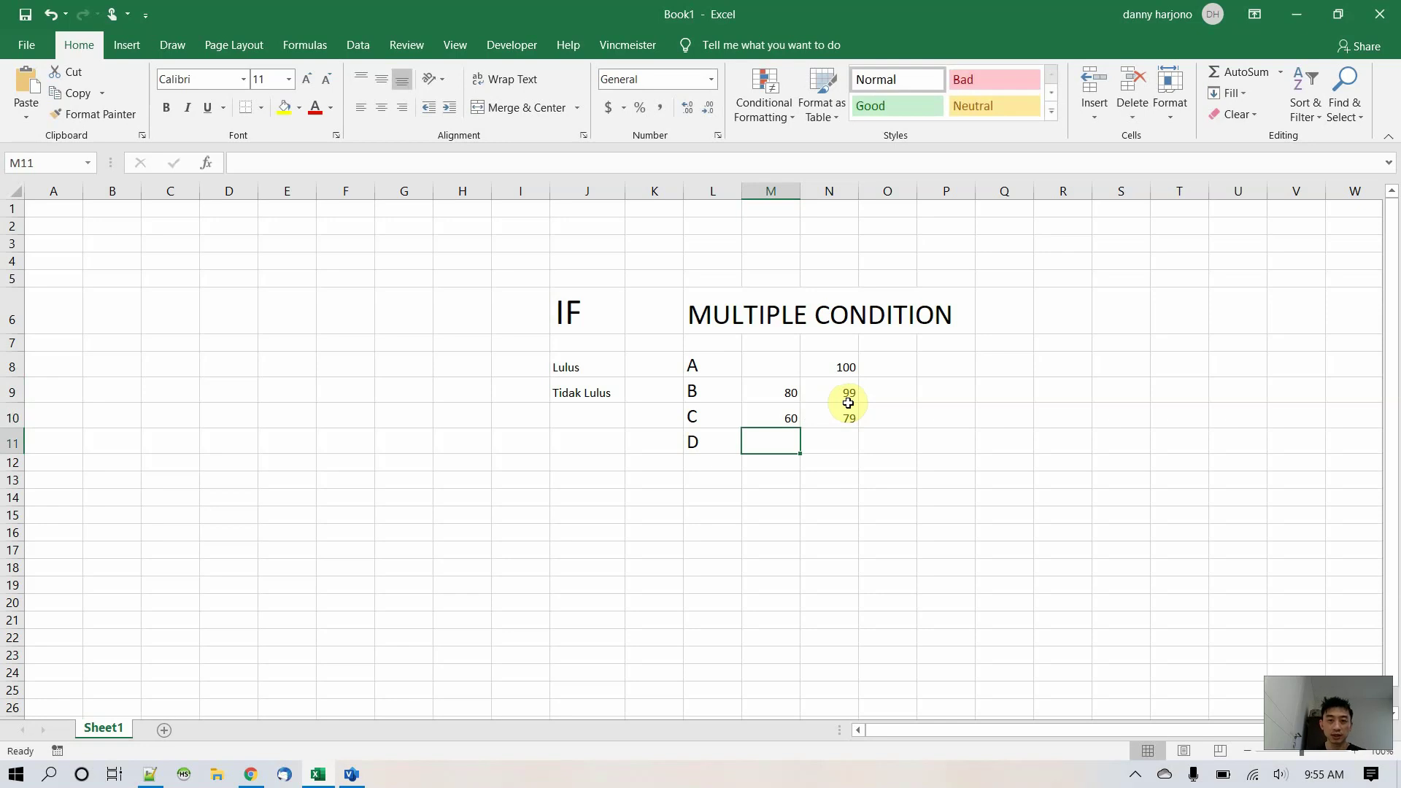
{"action": "type", "text": "40"}
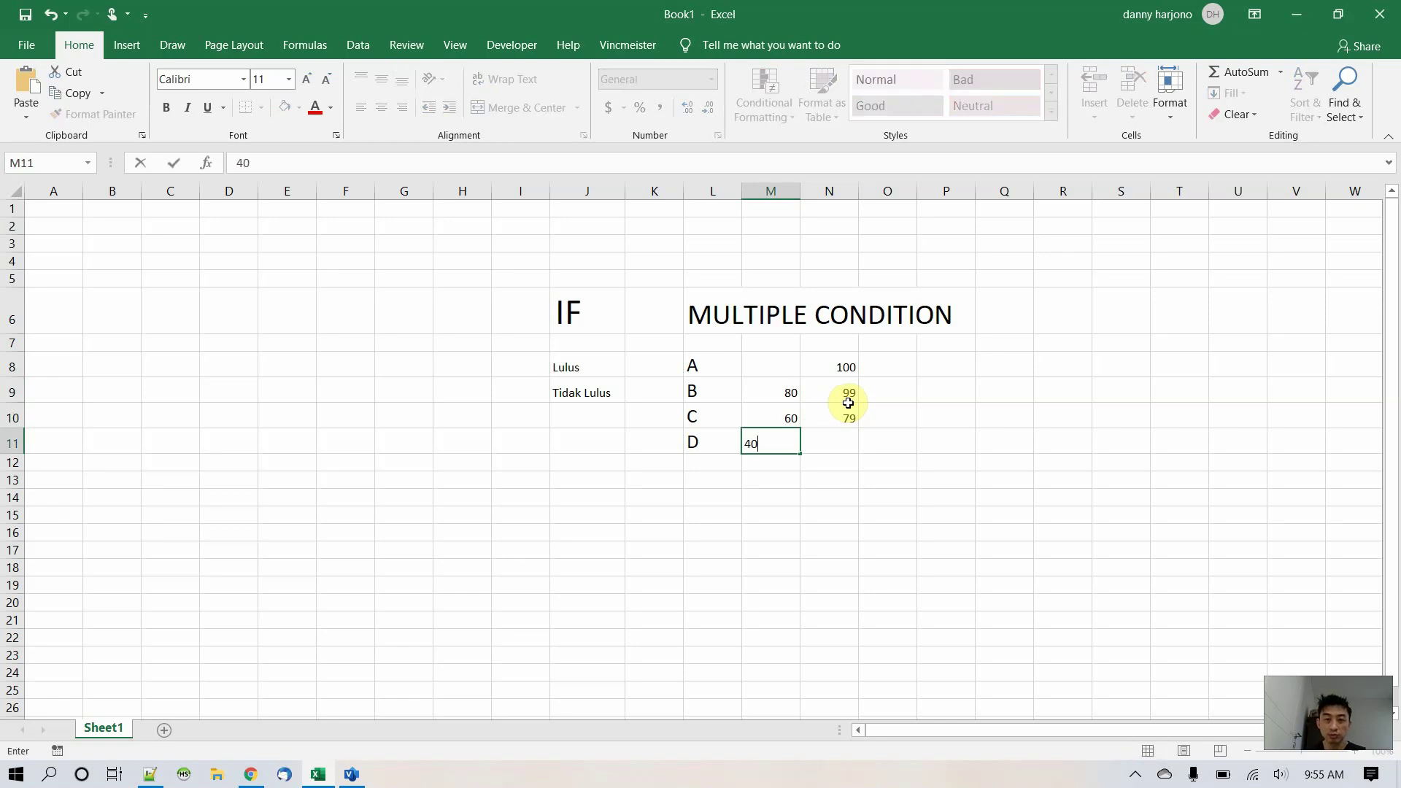
{"action": "key", "text": "Right"}
{"action": "type", "text": "59"}
{"action": "key", "text": "Return"}
- Add the grade letter E in cell L12, below grade D
{"action": "key", "text": "Left"}
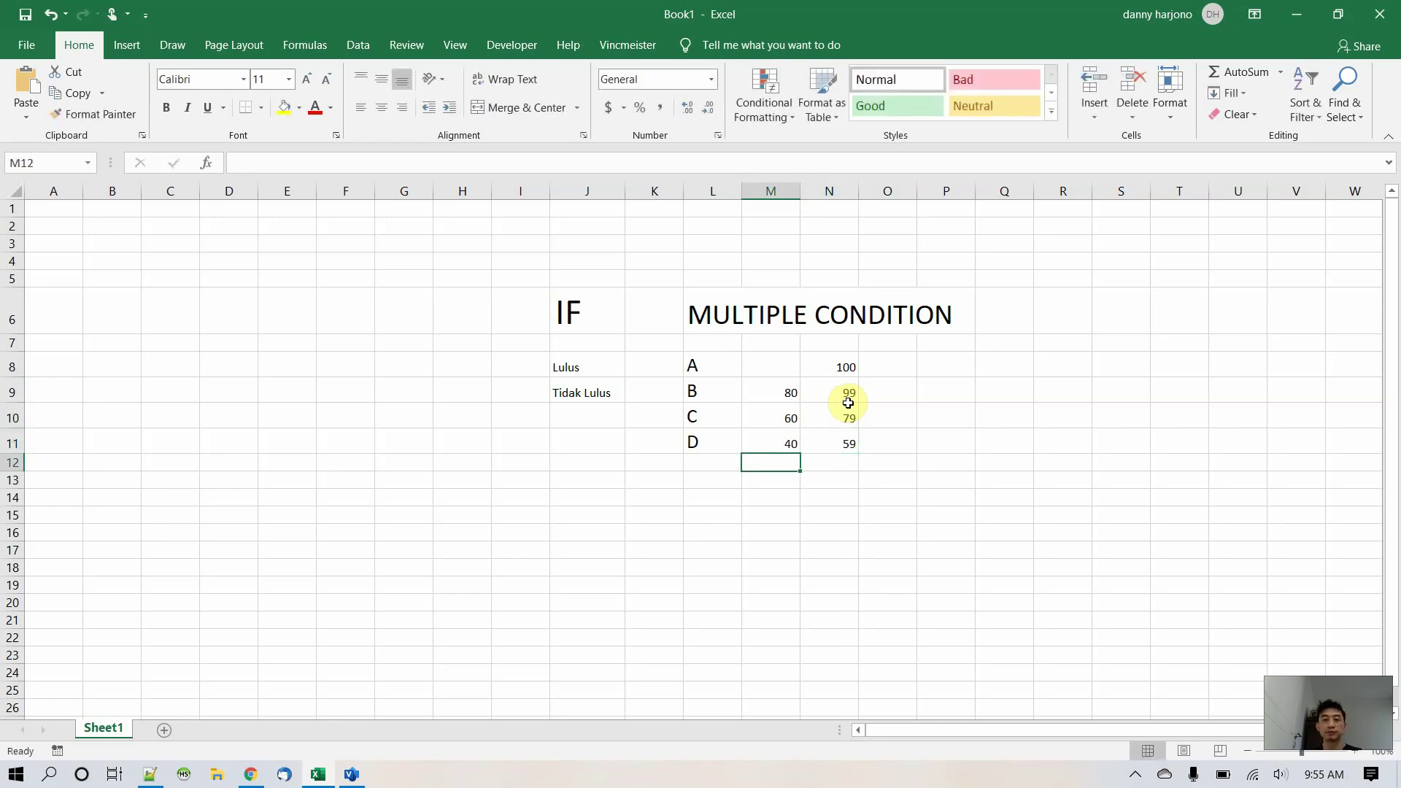
{"action": "key", "text": "Left"}
{"action": "type", "text": "e"}
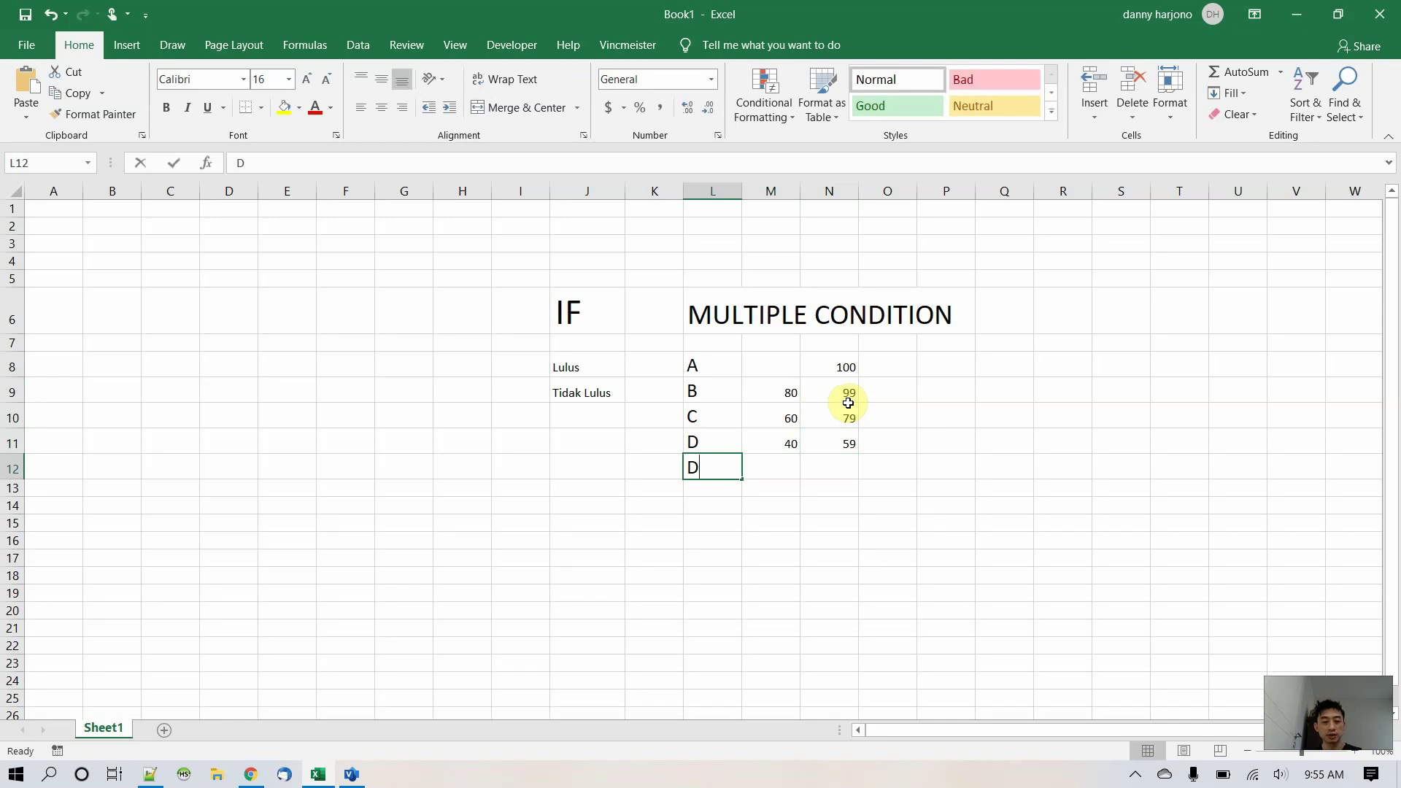
{"action": "key", "text": "Right"}
{"action": "key", "text": "Left"}
{"action": "type", "text": "E"}
{"action": "key", "text": "Right"}
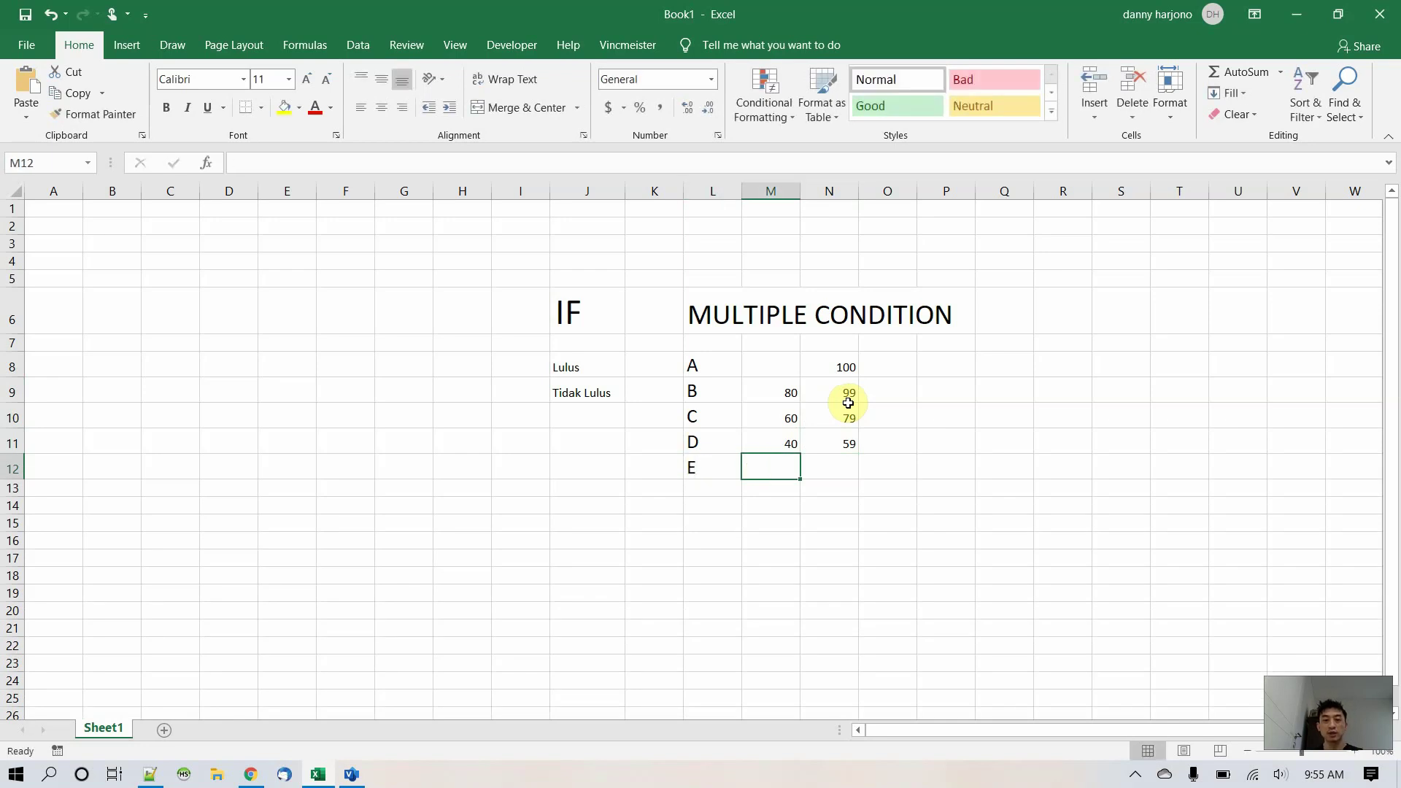
- Enter grade E's score range, with 0 in M12 and 39 in N12
{"action": "key", "text": "Right"}
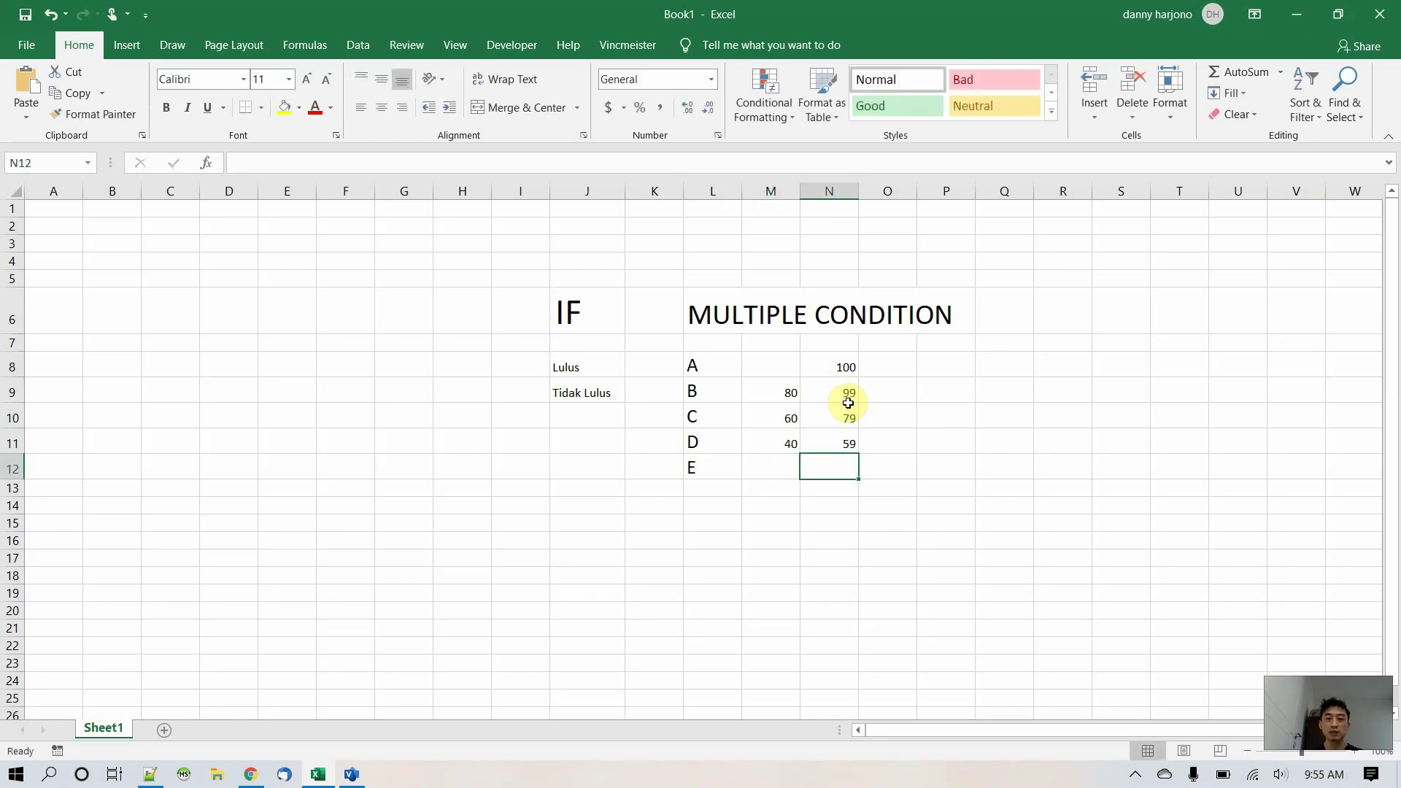
{"action": "key", "text": "Left"}
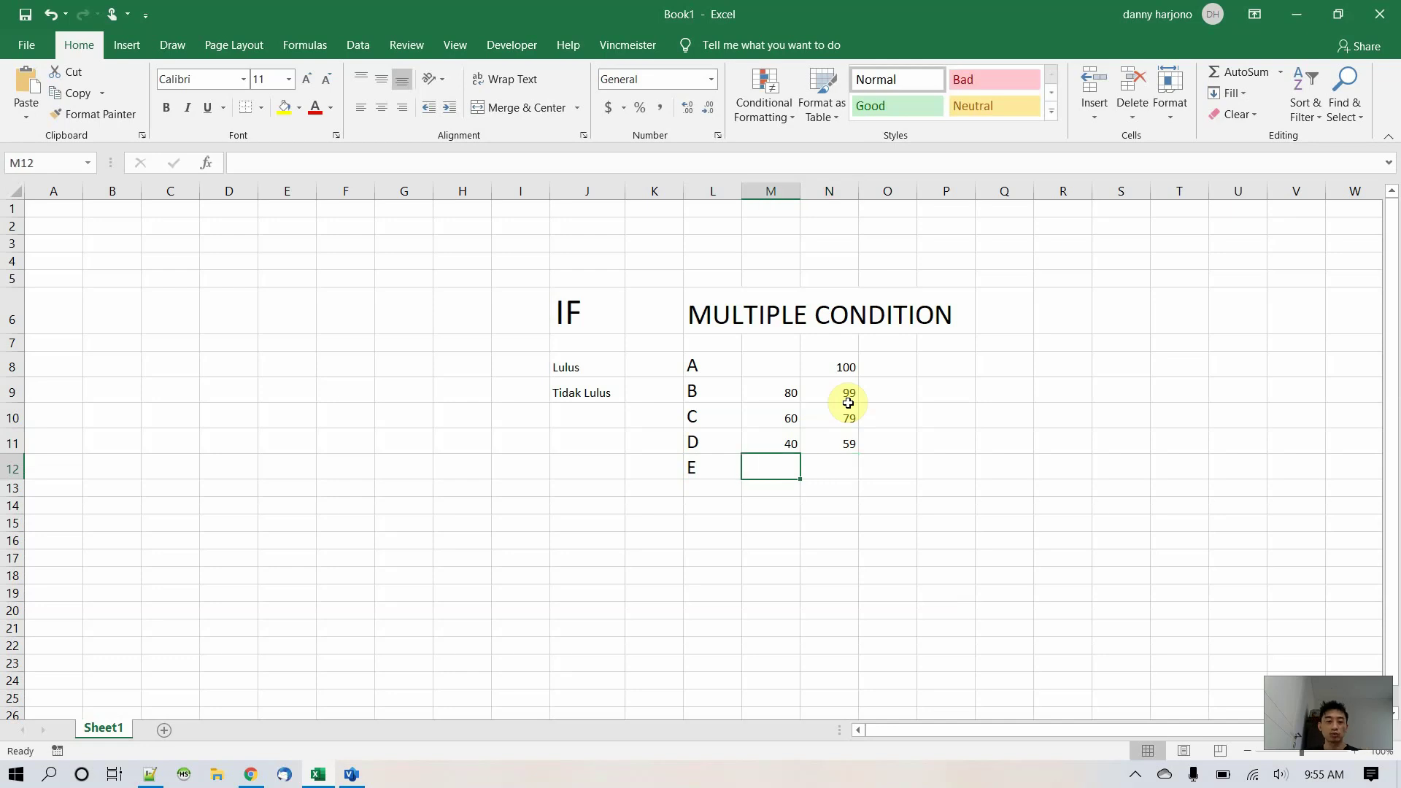
{"action": "type", "text": "0"}
{"action": "key", "text": "Right"}
{"action": "type", "text": "39"}
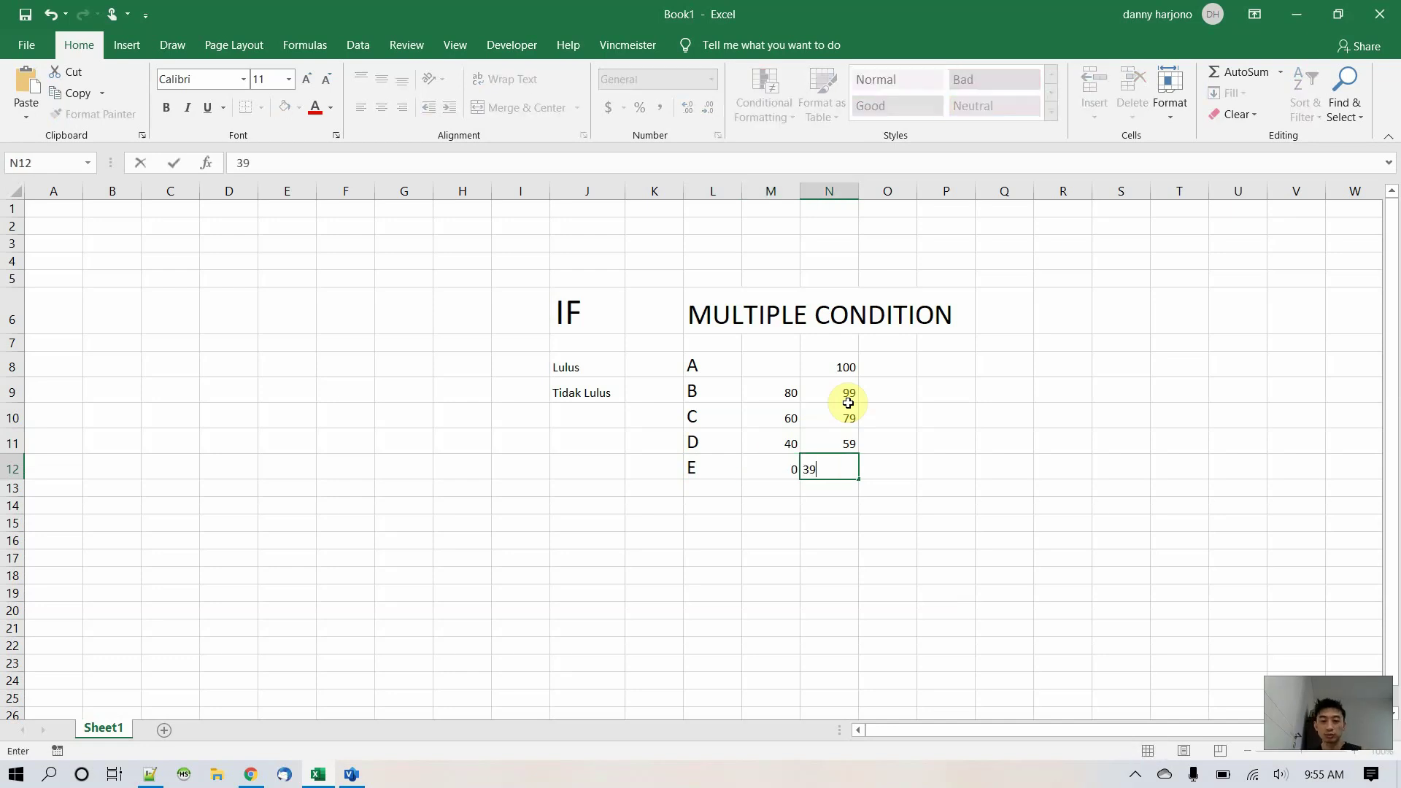
{"action": "key", "text": "Up"}
- Complete grade A's score range by entering 100 as its lower limit in M8
{"action": "key", "text": "Up"}
{"action": "key", "text": "Up"}
{"action": "key", "text": "Up"}
{"action": "key", "text": "Left"}
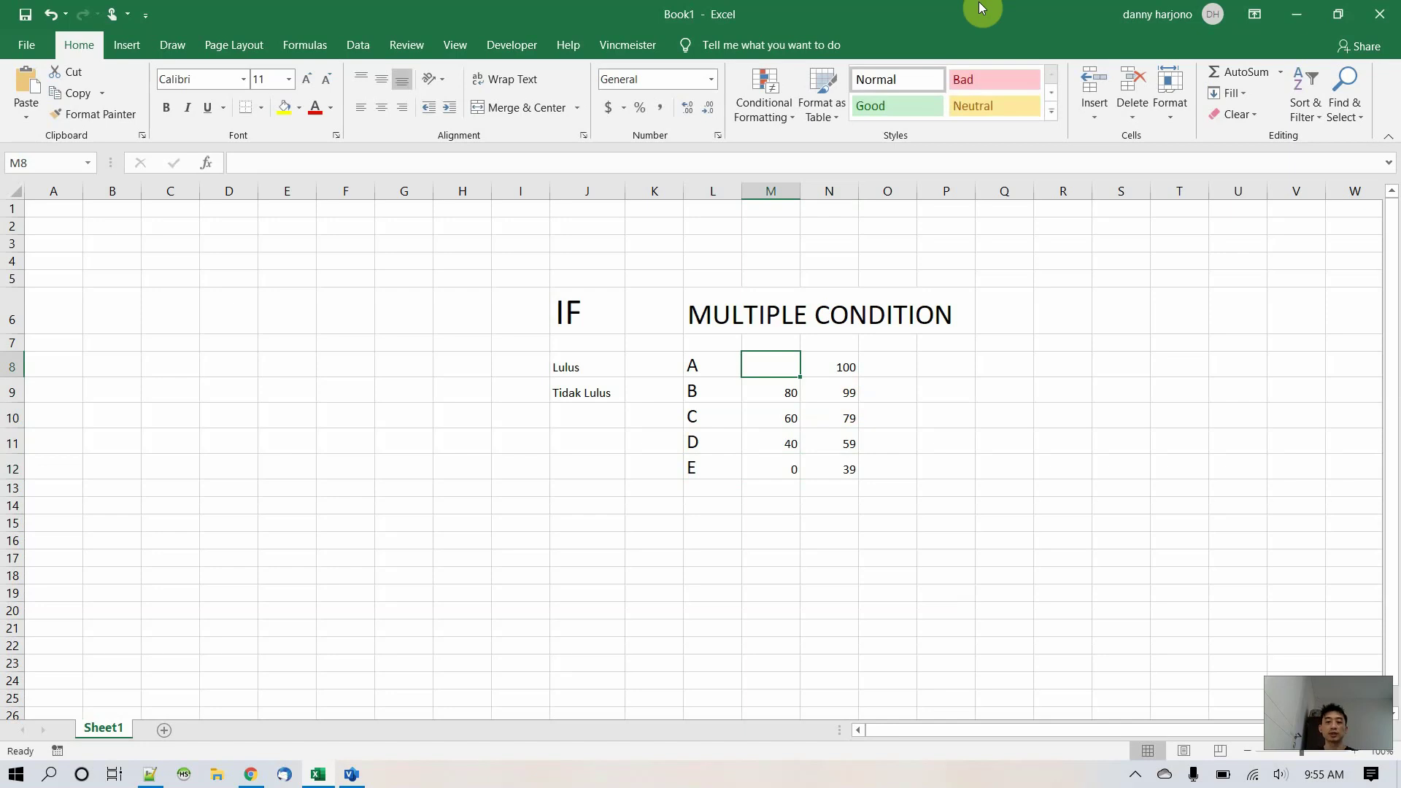
{"action": "type", "text": "100"}
{"action": "key", "text": "Right"}
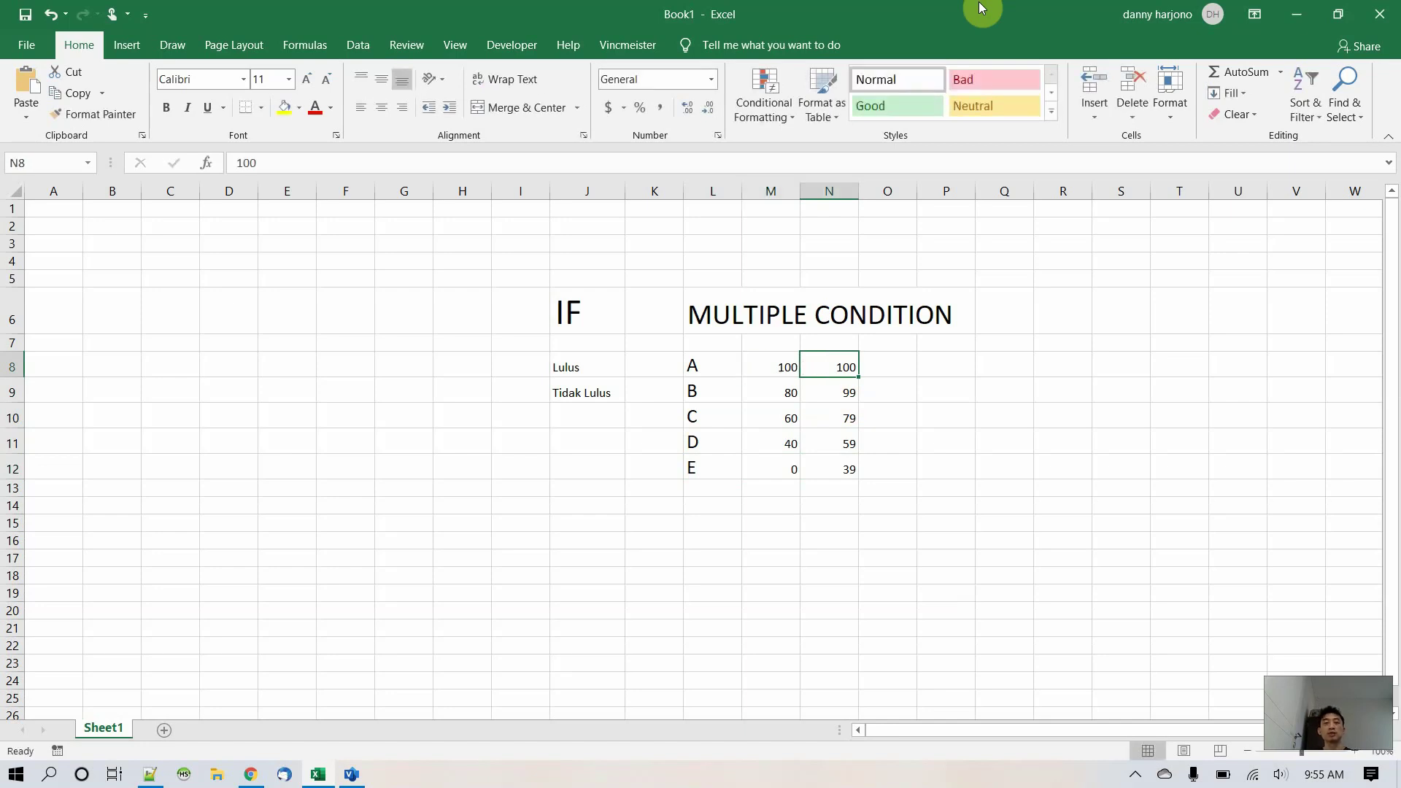
{"action": "key", "text": "Left"}
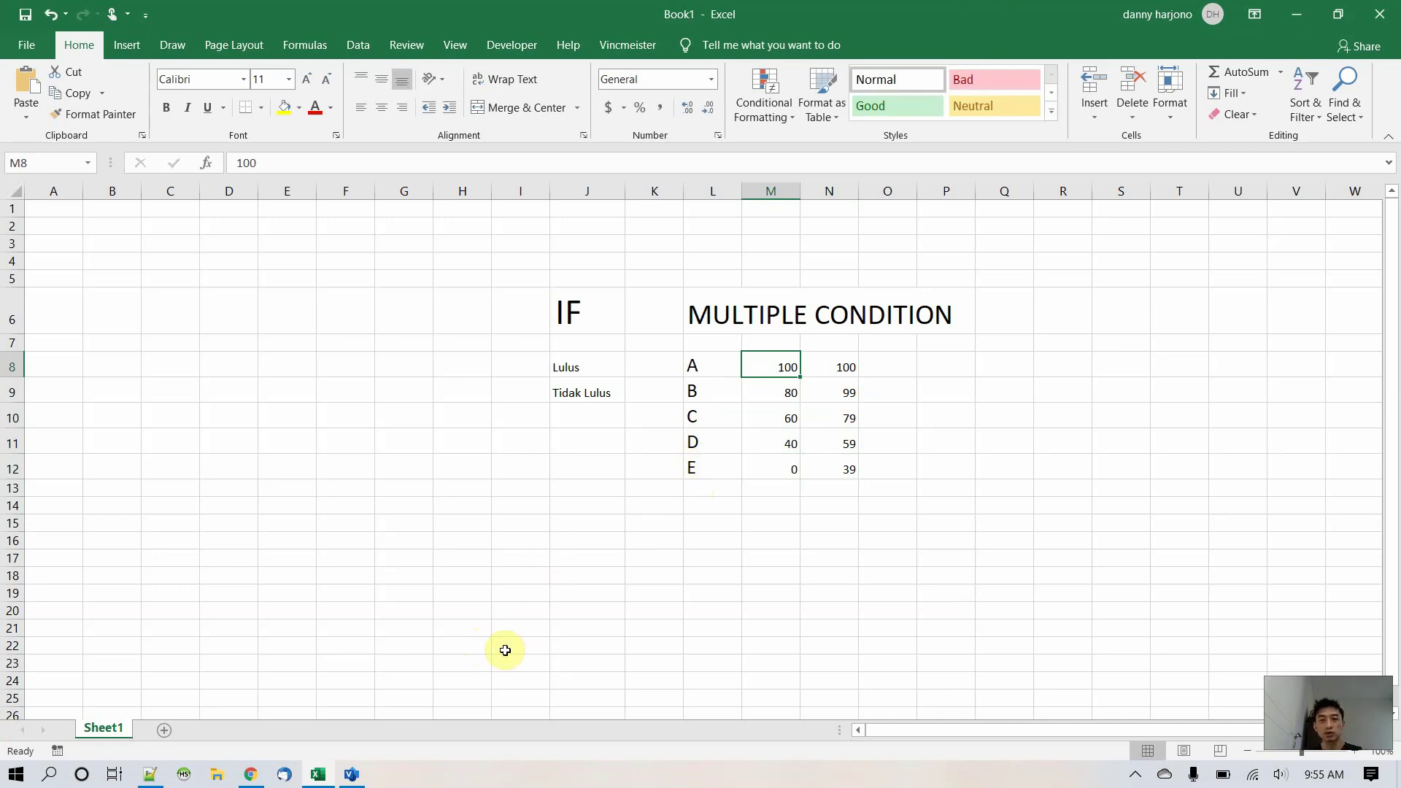
- Switch to Visio and place a decision diamond about 2 in wide and 1.5 in high on Page-2
{"action": "left_click", "coordinate": [353, 776]}
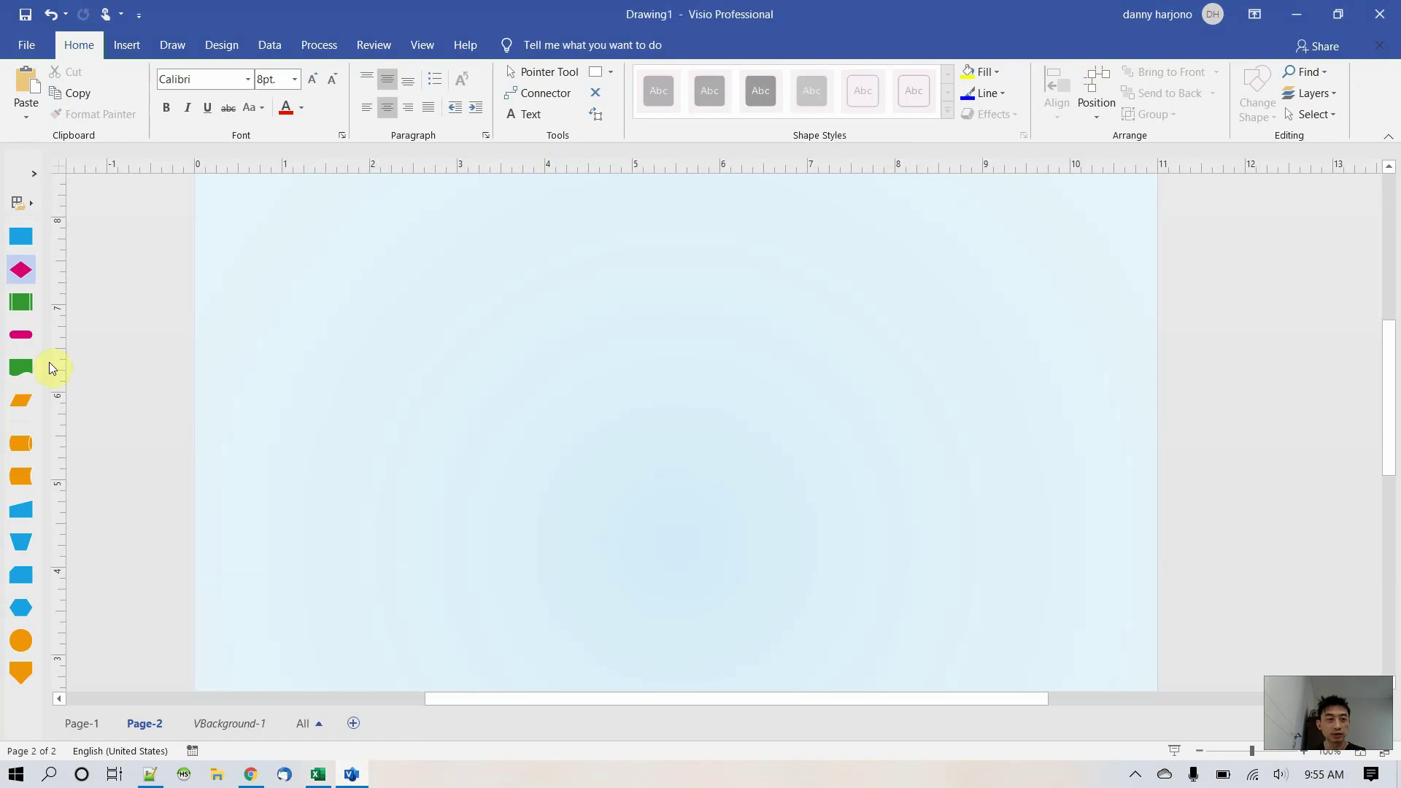
{"action": "left_click_drag", "start_coordinate": [20, 270], "coordinate": [830, 405]}
{"action": "mouse_move", "coordinate": [702, 362]}
{"action": "left_mouse_down"}
{"action": "mouse_move", "coordinate": [647, 319]}
{"action": "mouse_move", "coordinate": [683, 356]}
{"action": "left_mouse_up"}
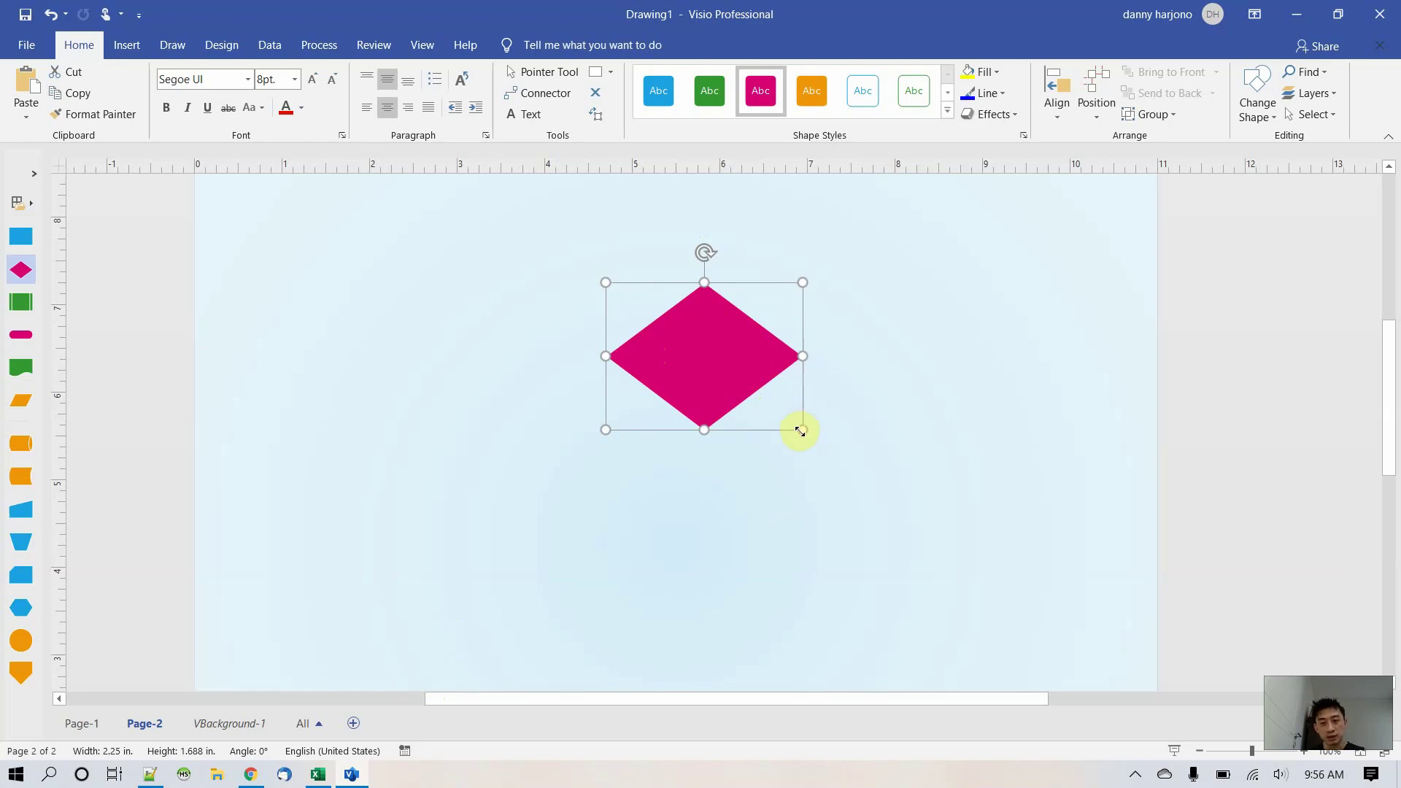
{"action": "left_click_drag", "start_coordinate": [800, 429], "coordinate": [781, 414]}
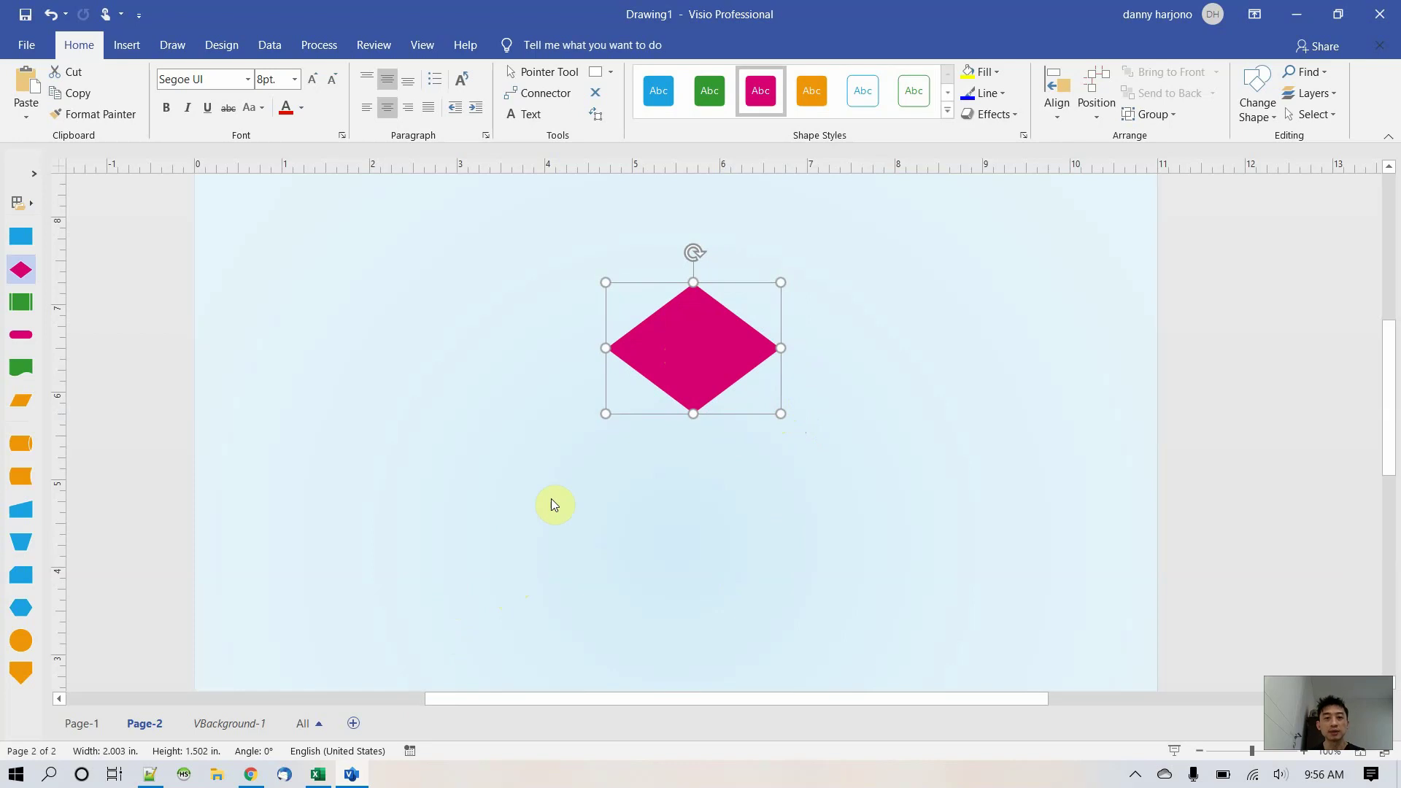
- Go back to Excel and review the grade letters in L8:L12 and grade A's score range in M8:N8
{"action": "left_click", "coordinate": [317, 774]}
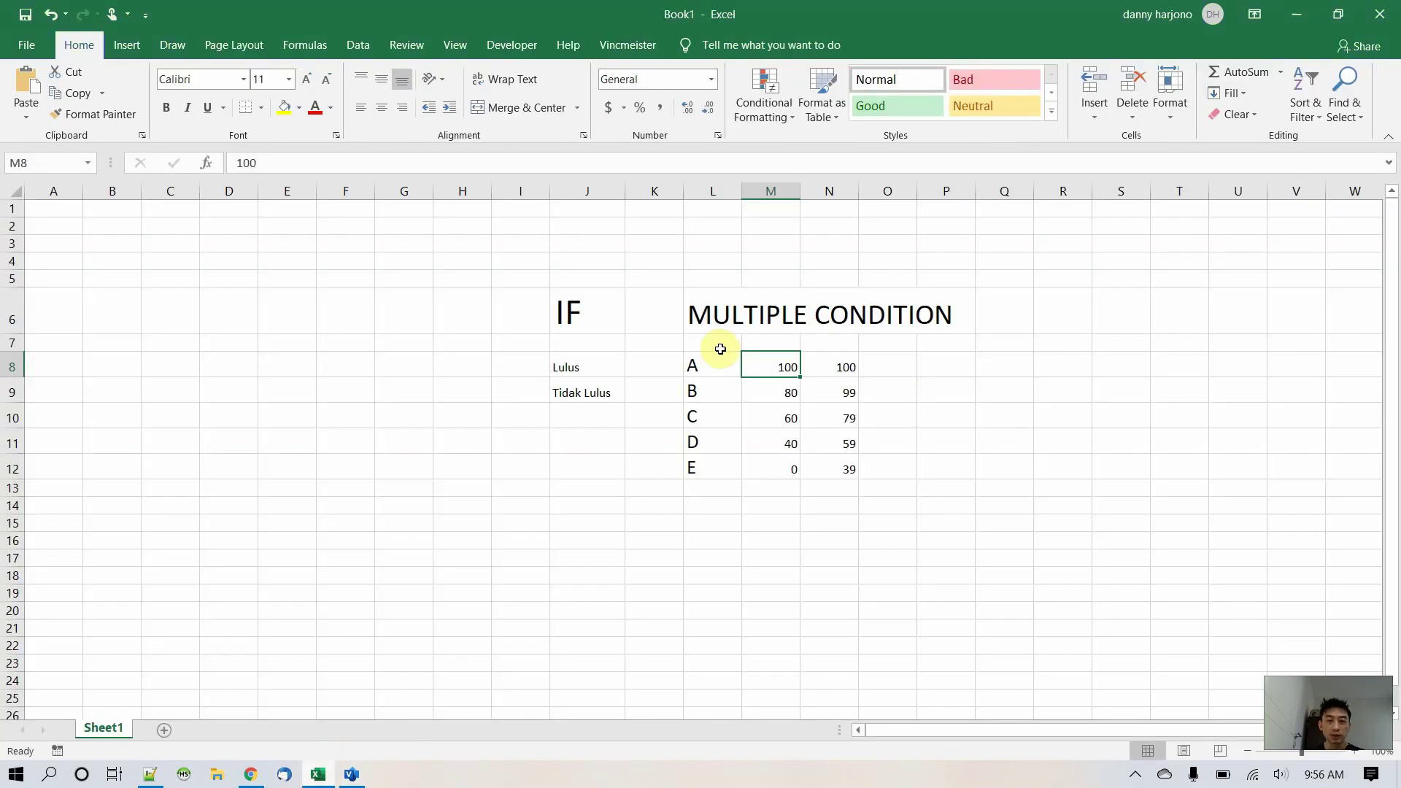
{"action": "left_click_drag", "start_coordinate": [708, 365], "coordinate": [699, 470]}
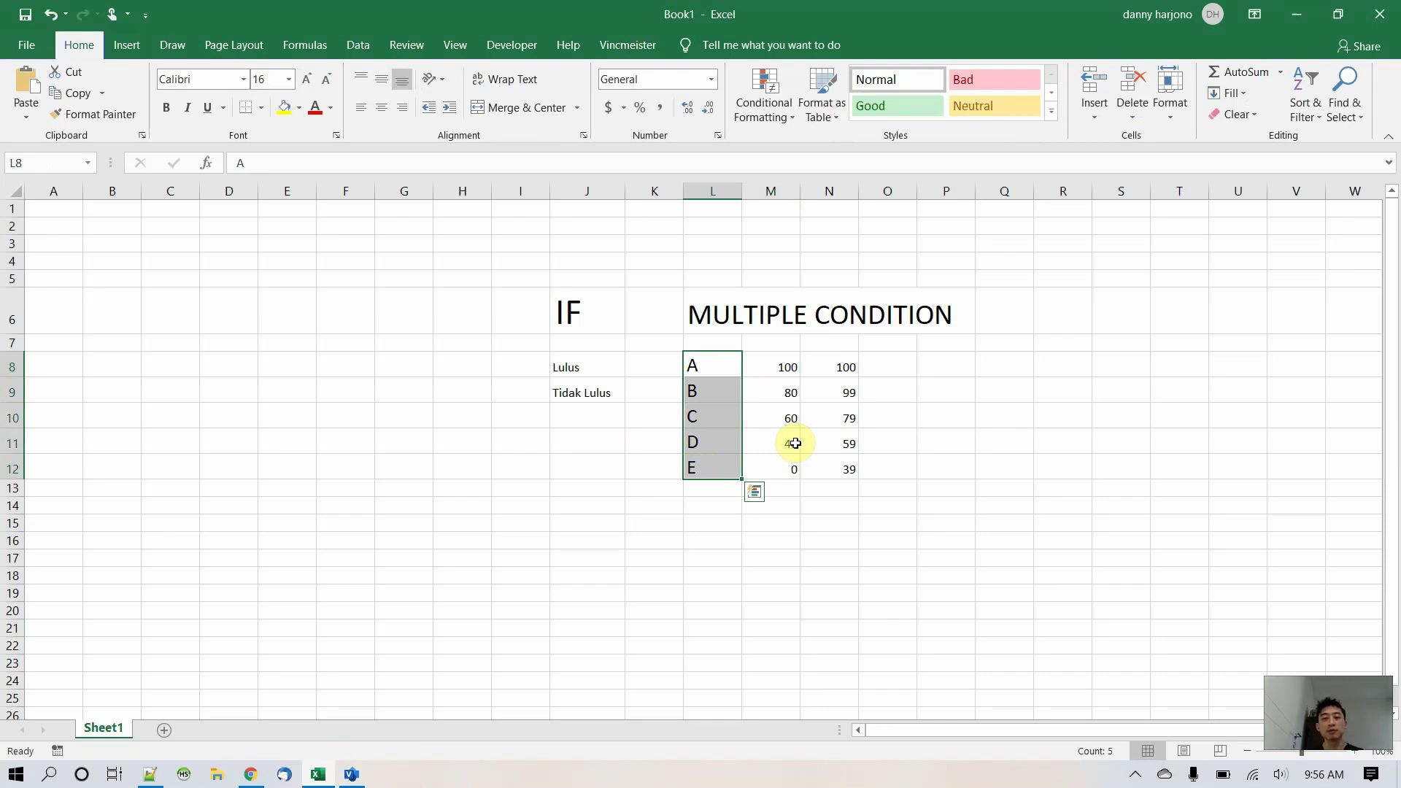
{"action": "left_click", "coordinate": [901, 363]}
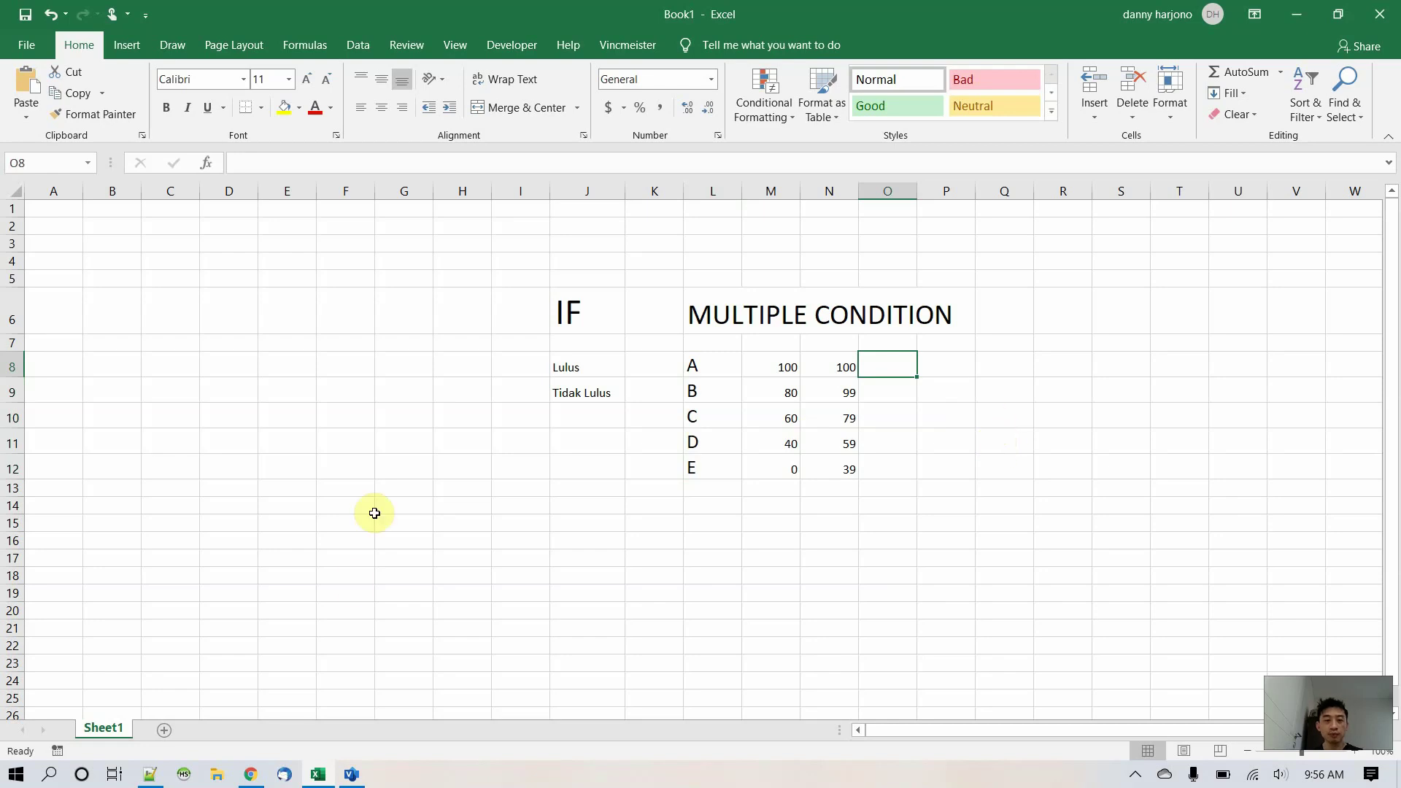
{"action": "key", "text": "alt+Tab"}
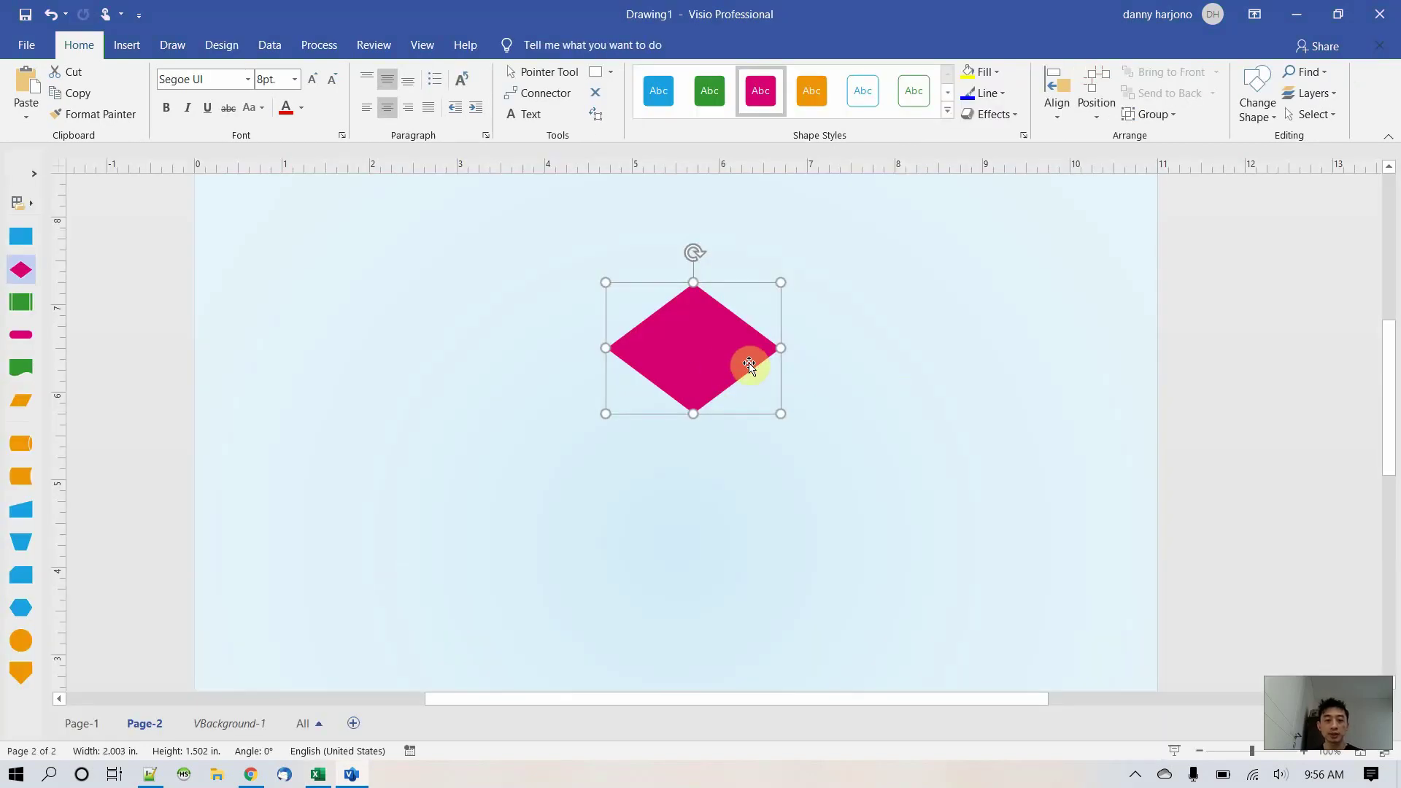
{"action": "key", "text": "alt+Tab"}
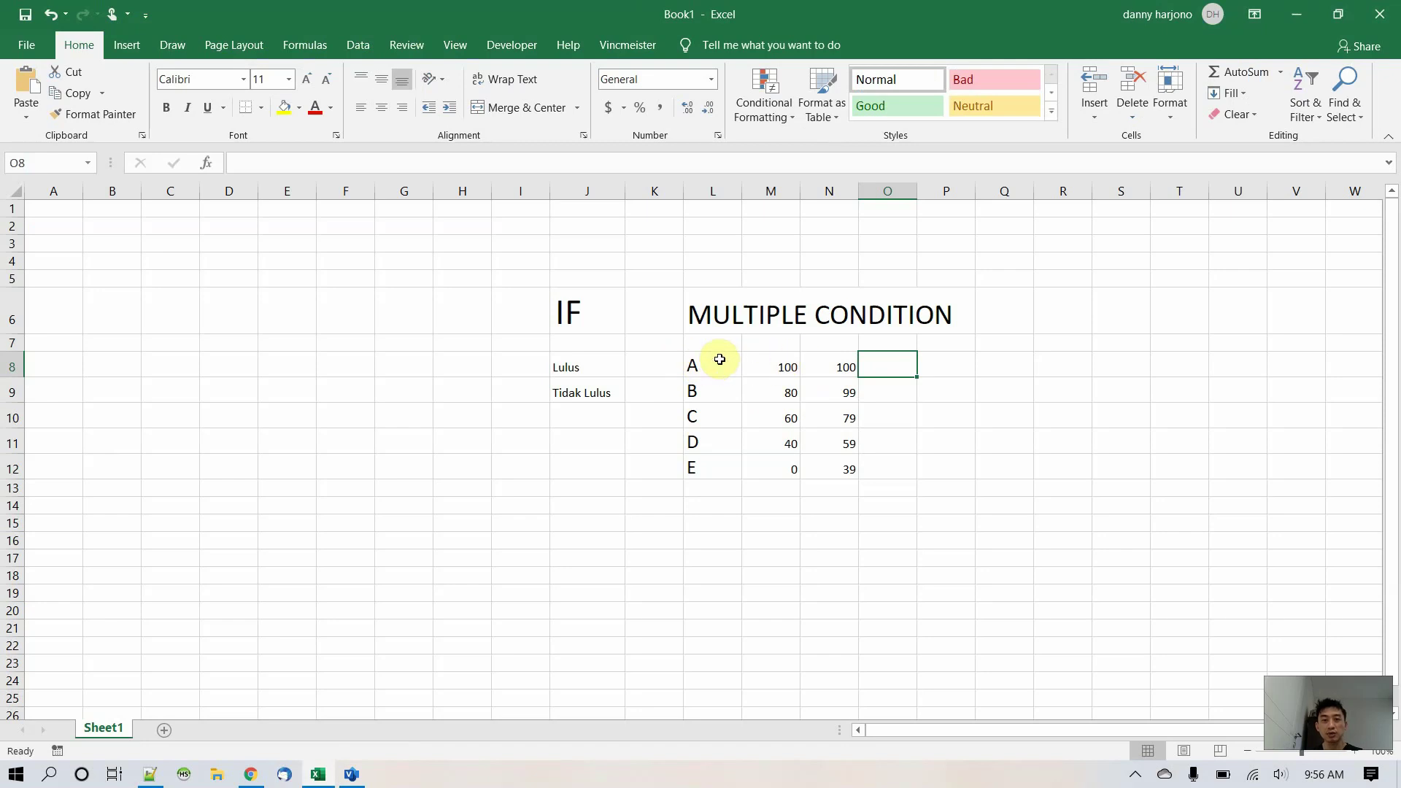
{"action": "left_click_drag", "start_coordinate": [778, 366], "coordinate": [832, 367]}
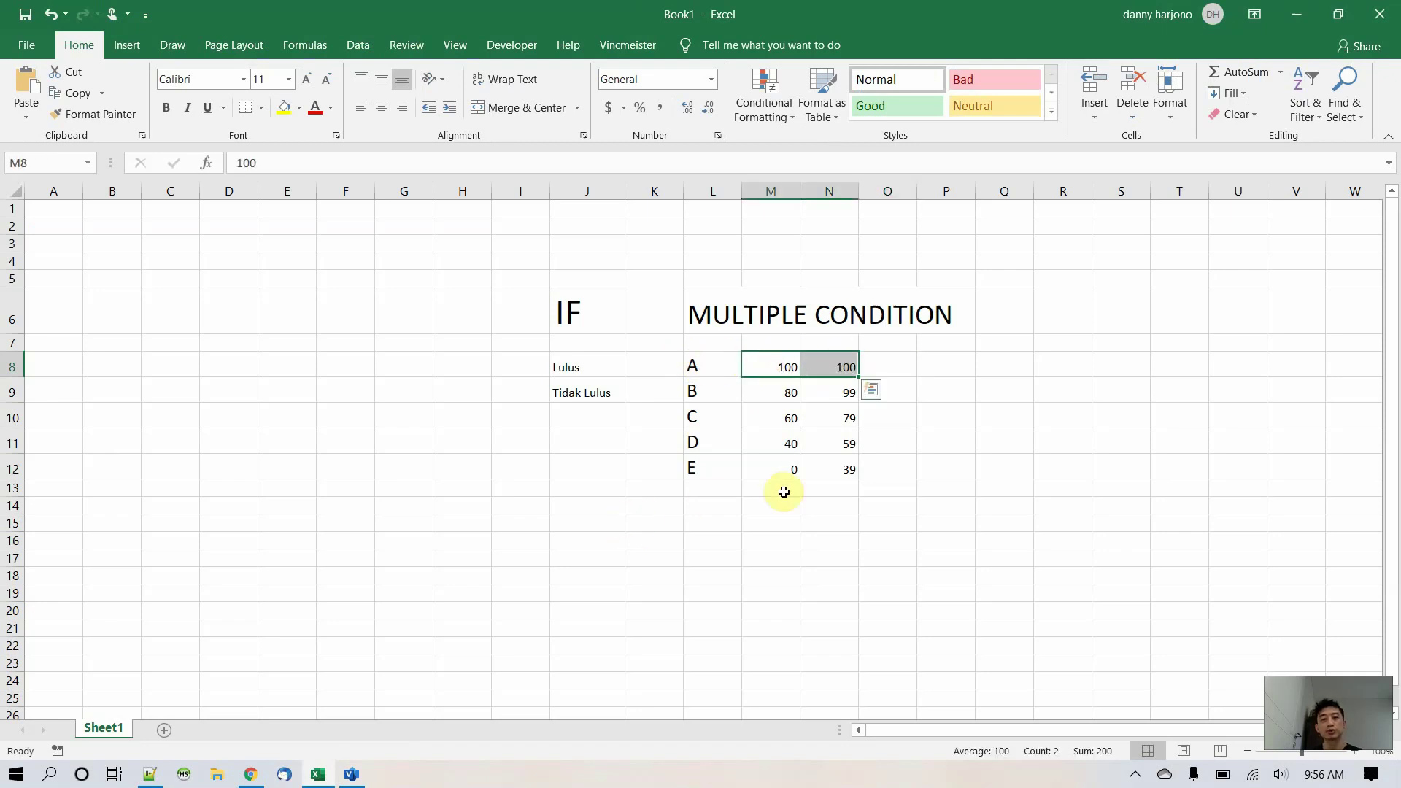
- Switch to Visio and label the decision diamond "Apakah Nilai = 100 ?"
{"action": "key", "text": "alt+Tab"}
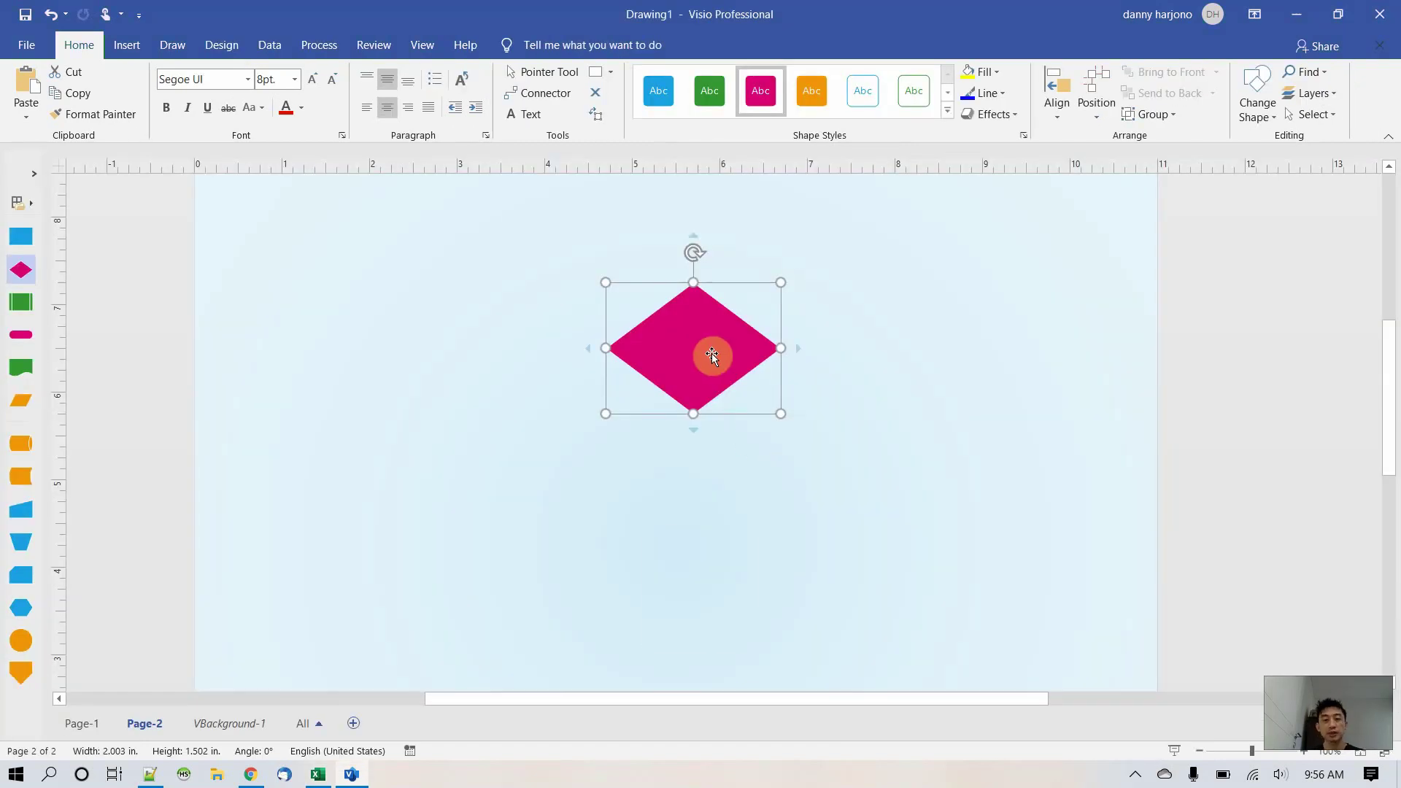
{"action": "type", "text": "Apakah "}
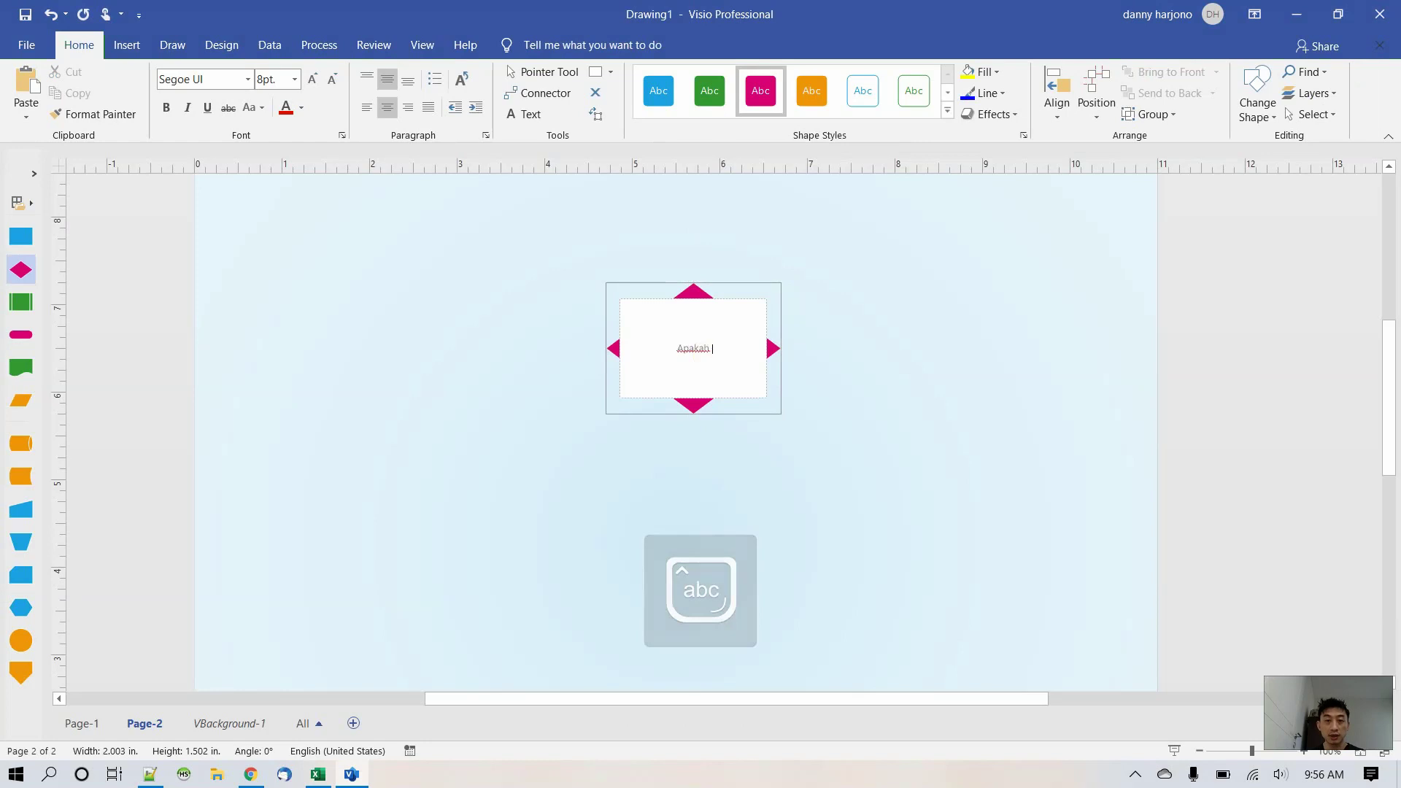
{"action": "type", "text": "Nilai = 100 ?"}
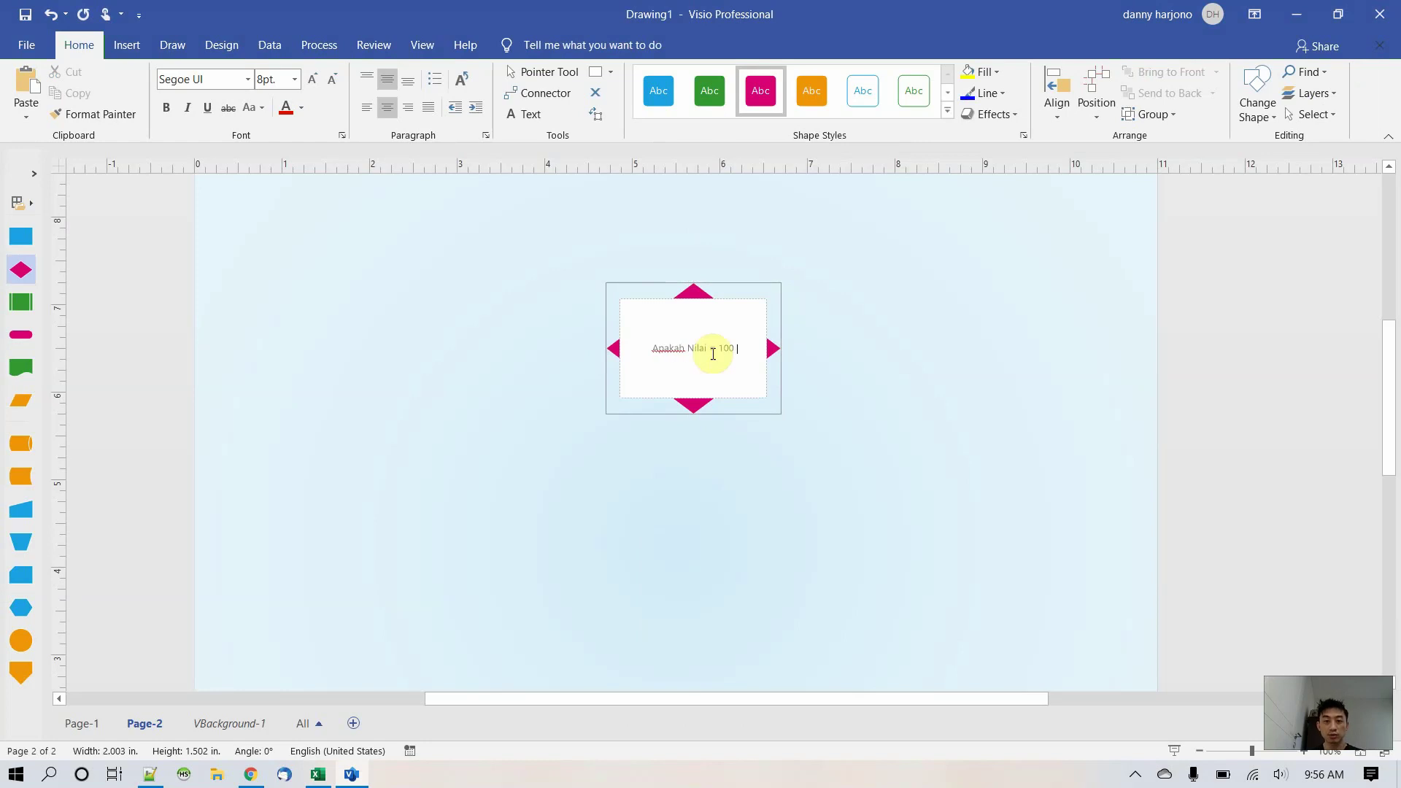
{"action": "left_click", "coordinate": [816, 501]}
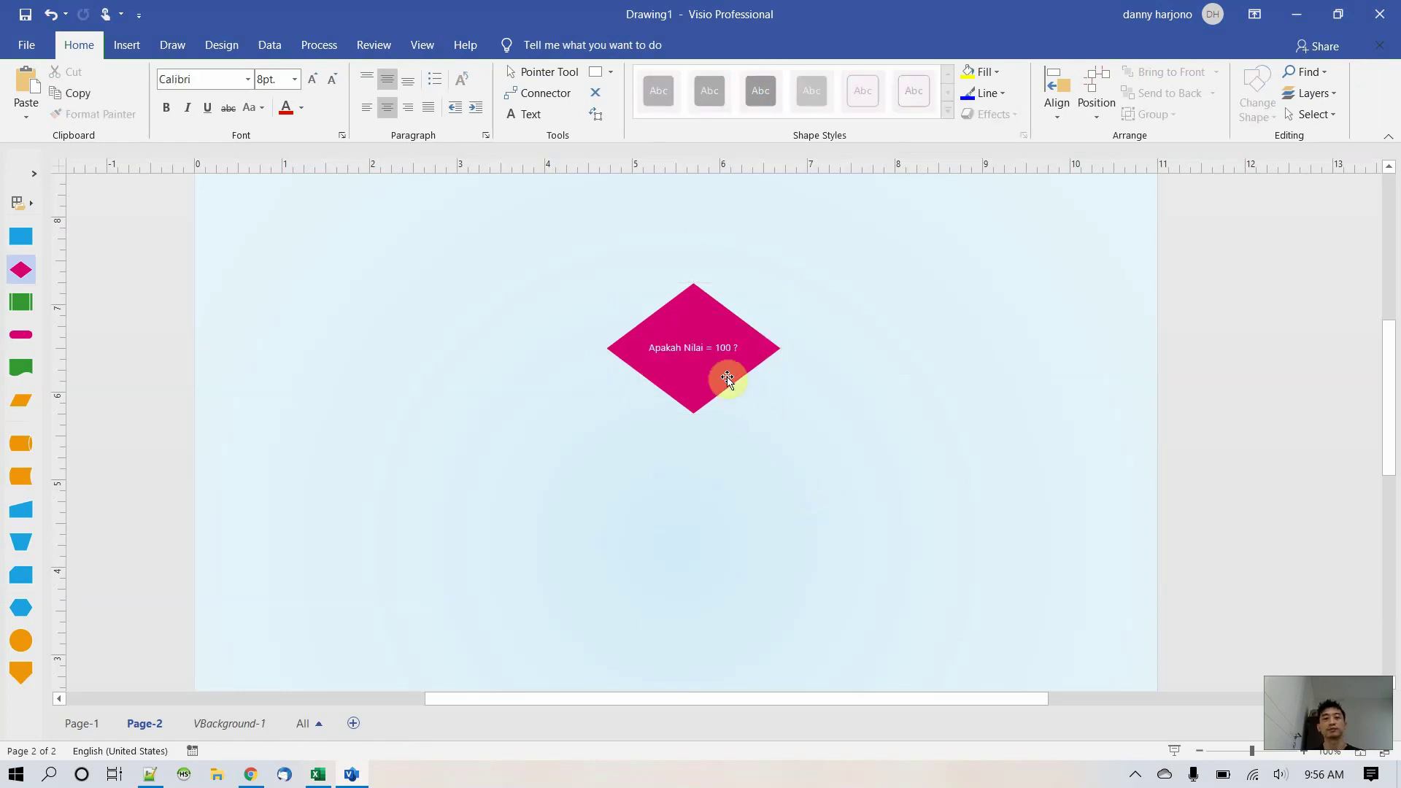
- Set the font size of the decision diamond's text to 12 pt
{"action": "left_click", "coordinate": [716, 348]}
{"action": "left_click", "coordinate": [283, 79]}
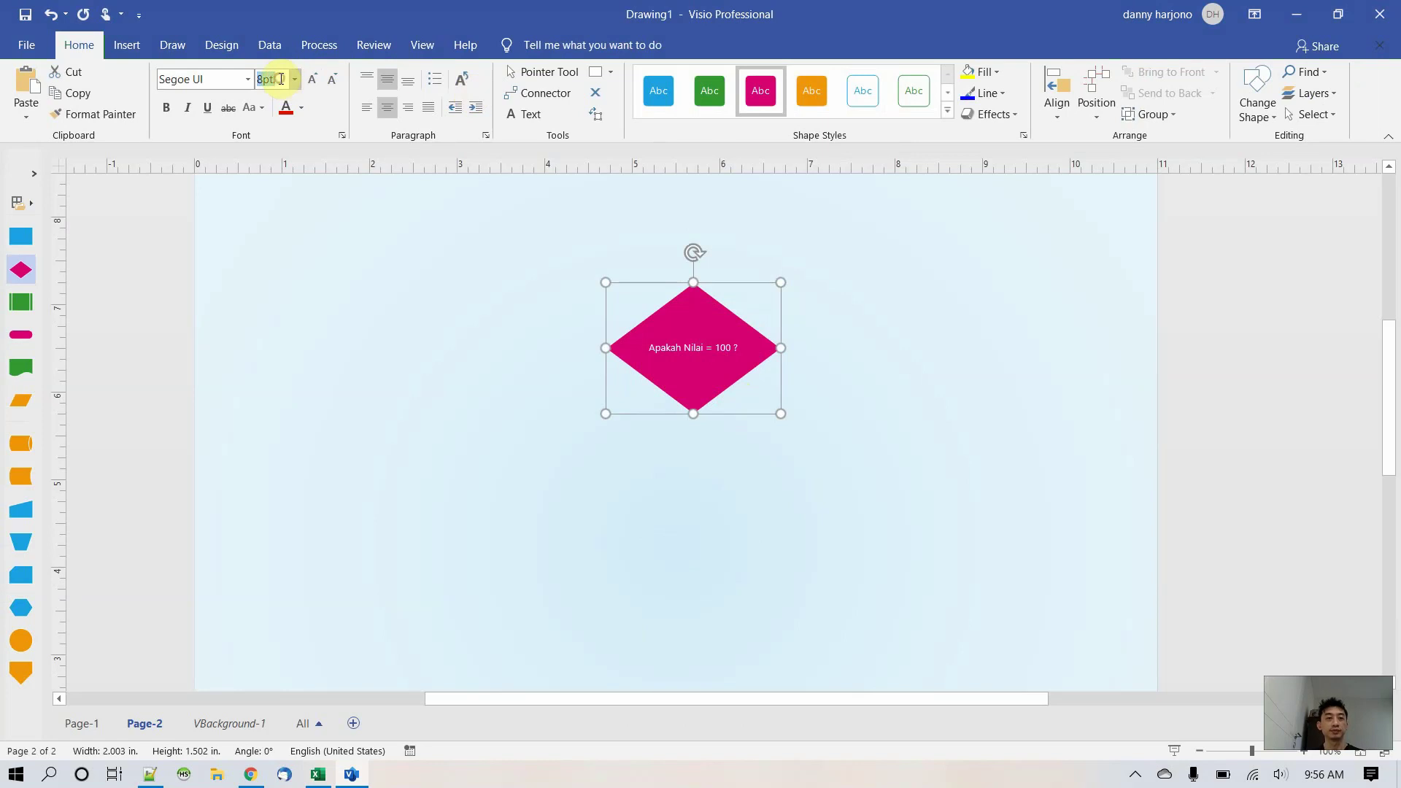
{"action": "type", "text": "12"}
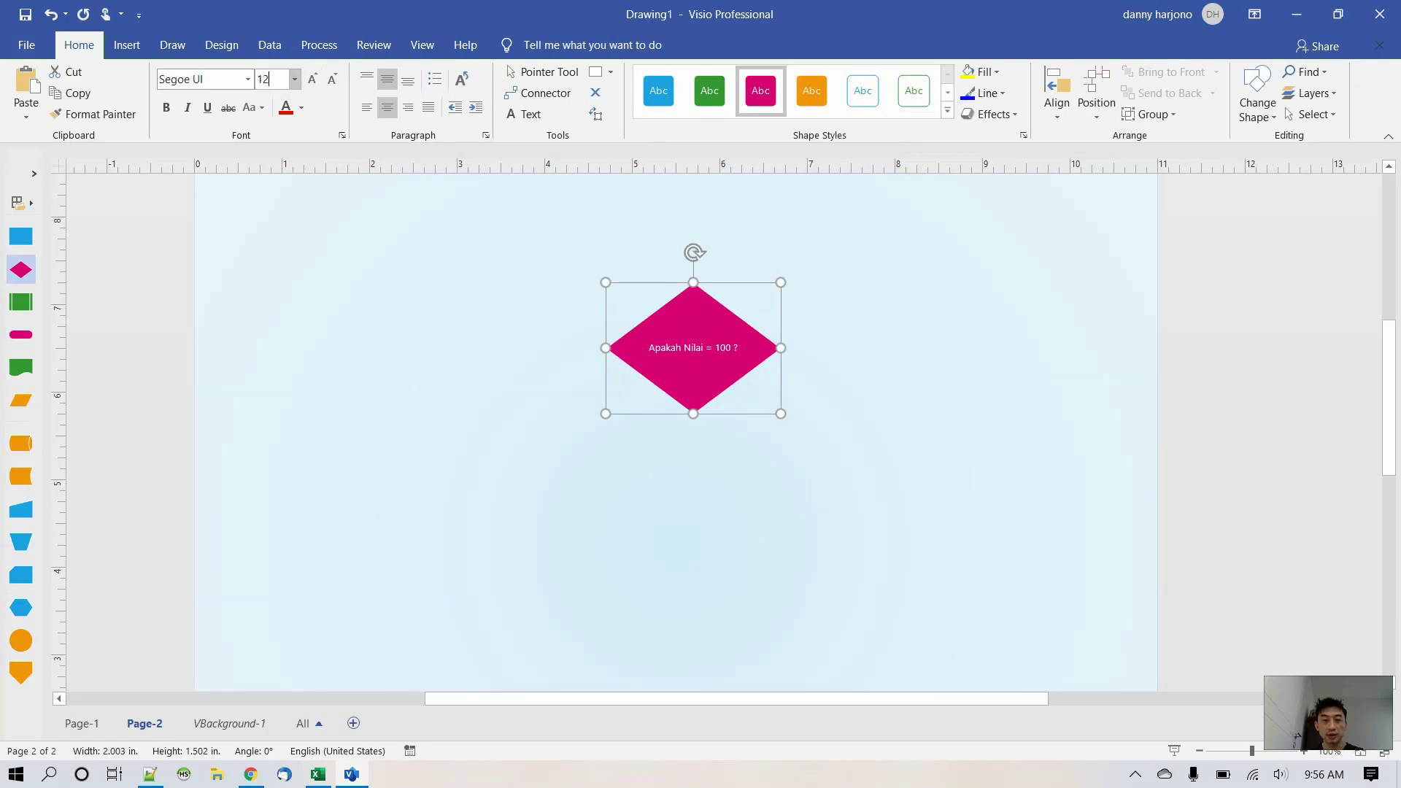
{"action": "key", "text": "Return"}
{"action": "left_click", "coordinate": [739, 501]}
{"action": "left_click", "coordinate": [704, 370]}
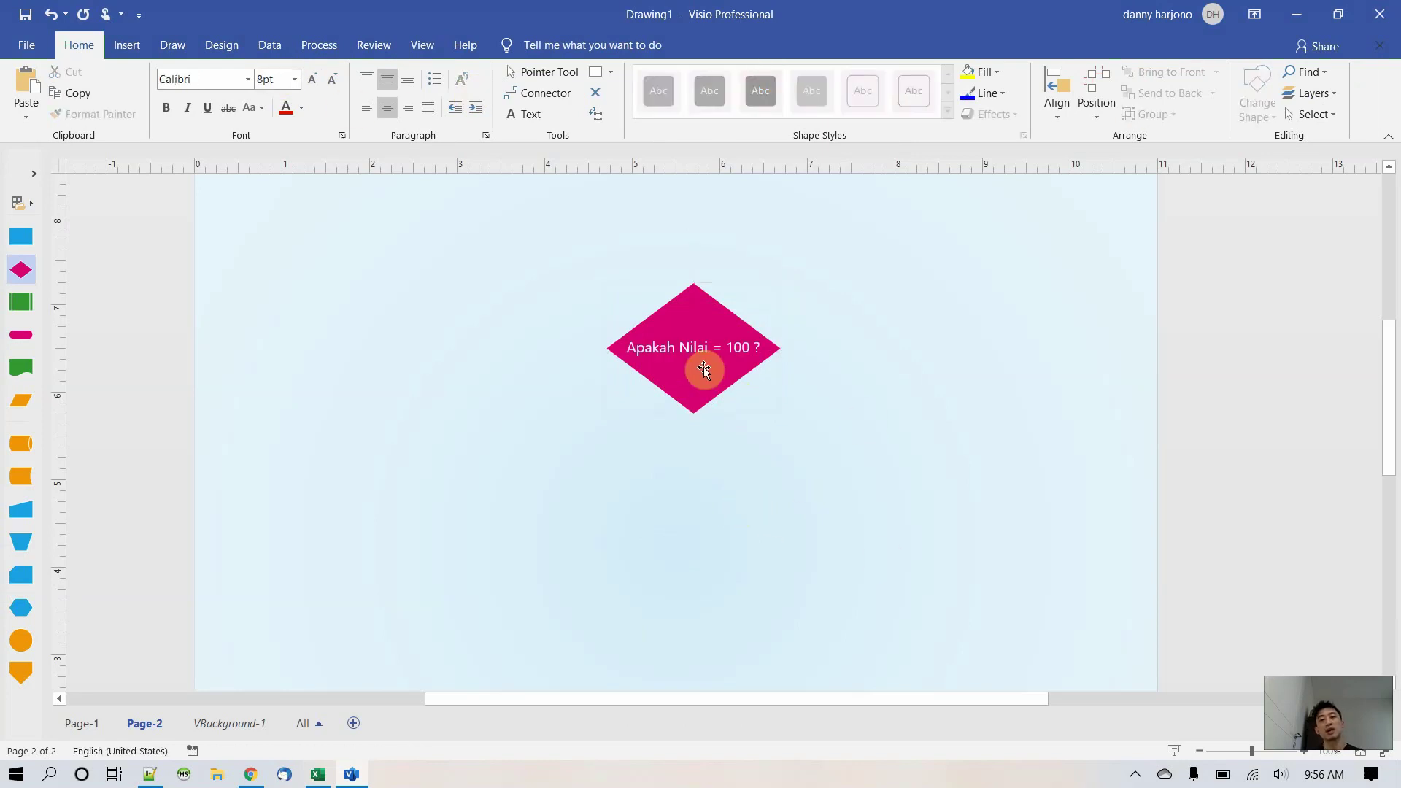
- Add a connected process rectangle on each side of the decision diamond, first on its right and then on its left
{"action": "mouse_move", "coordinate": [798, 348]}
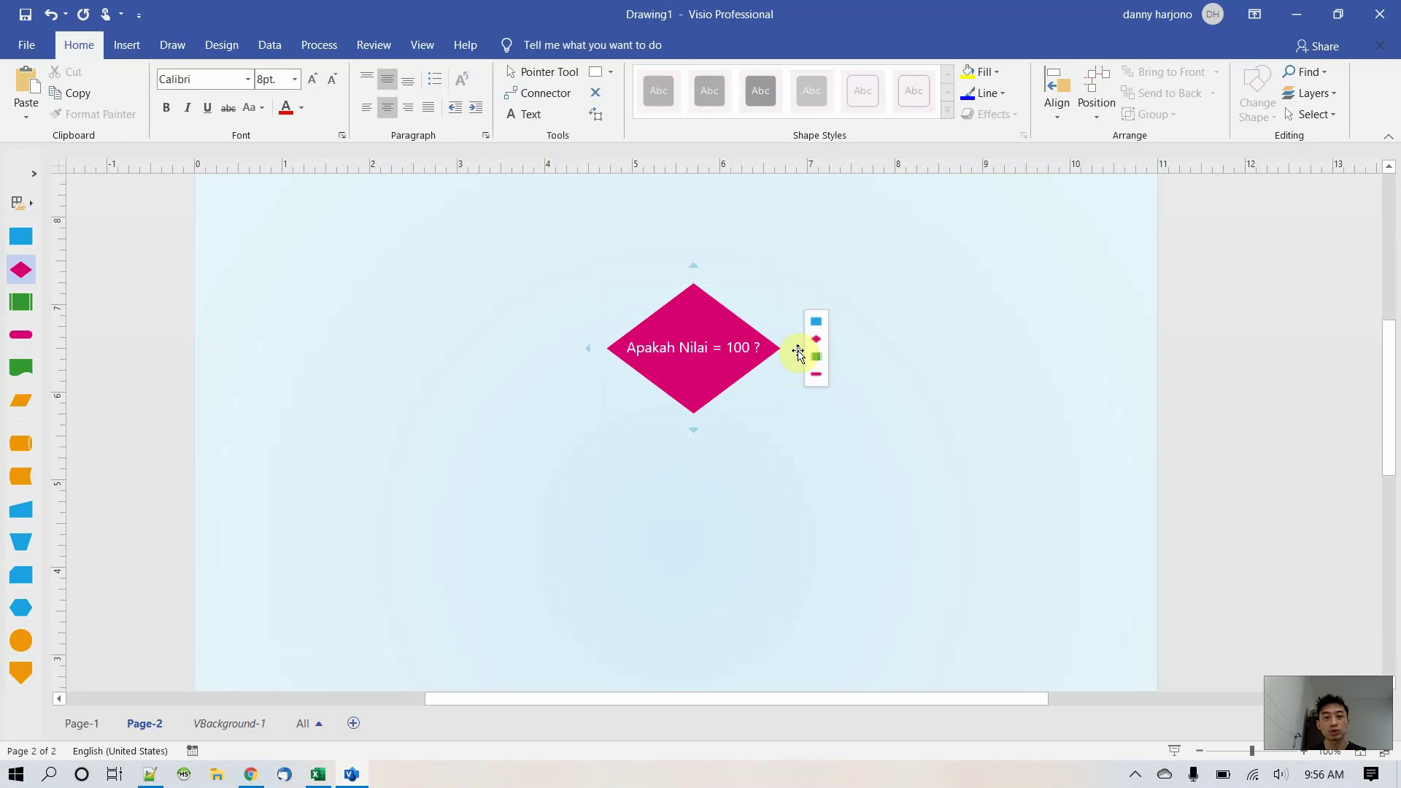
{"action": "left_click", "coordinate": [815, 321]}
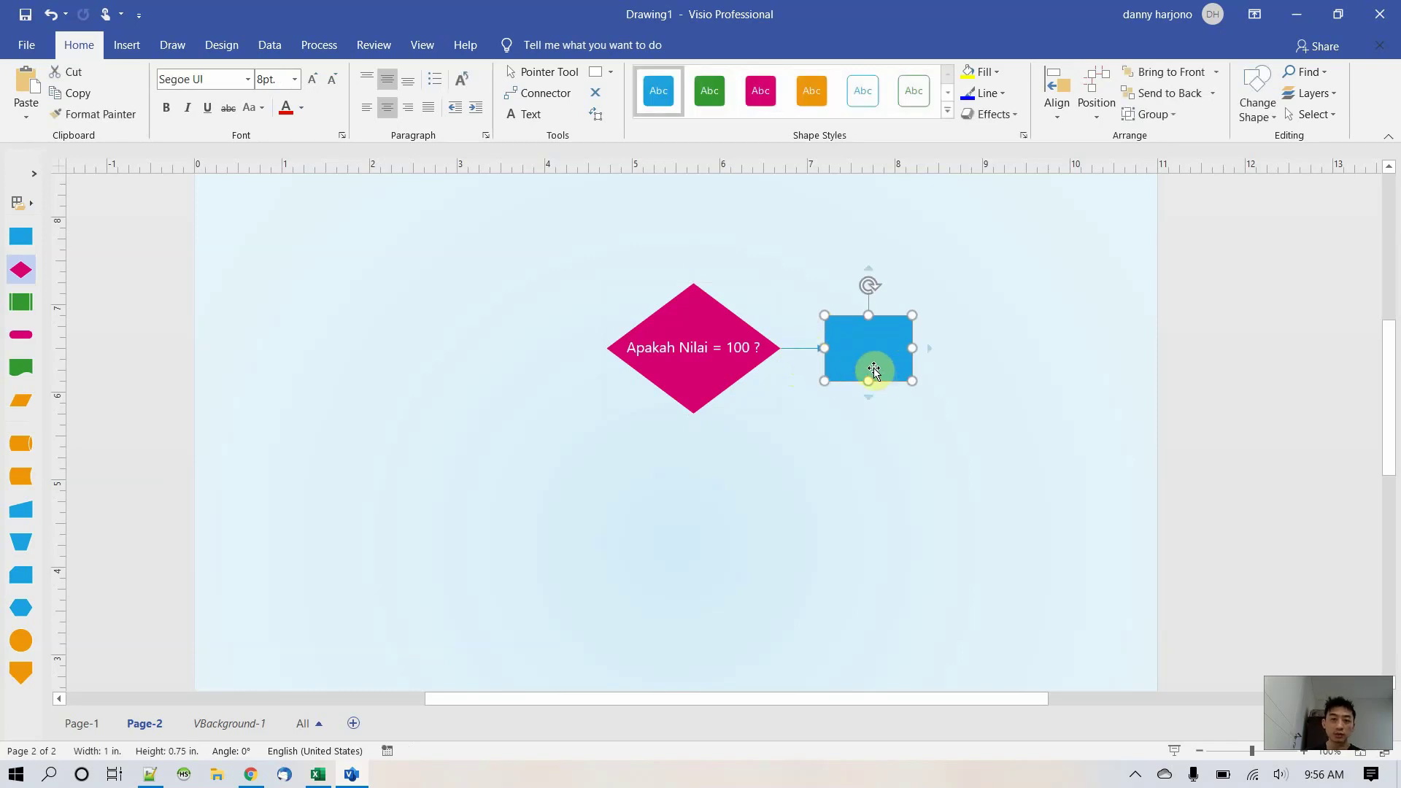
{"action": "mouse_move", "coordinate": [585, 351]}
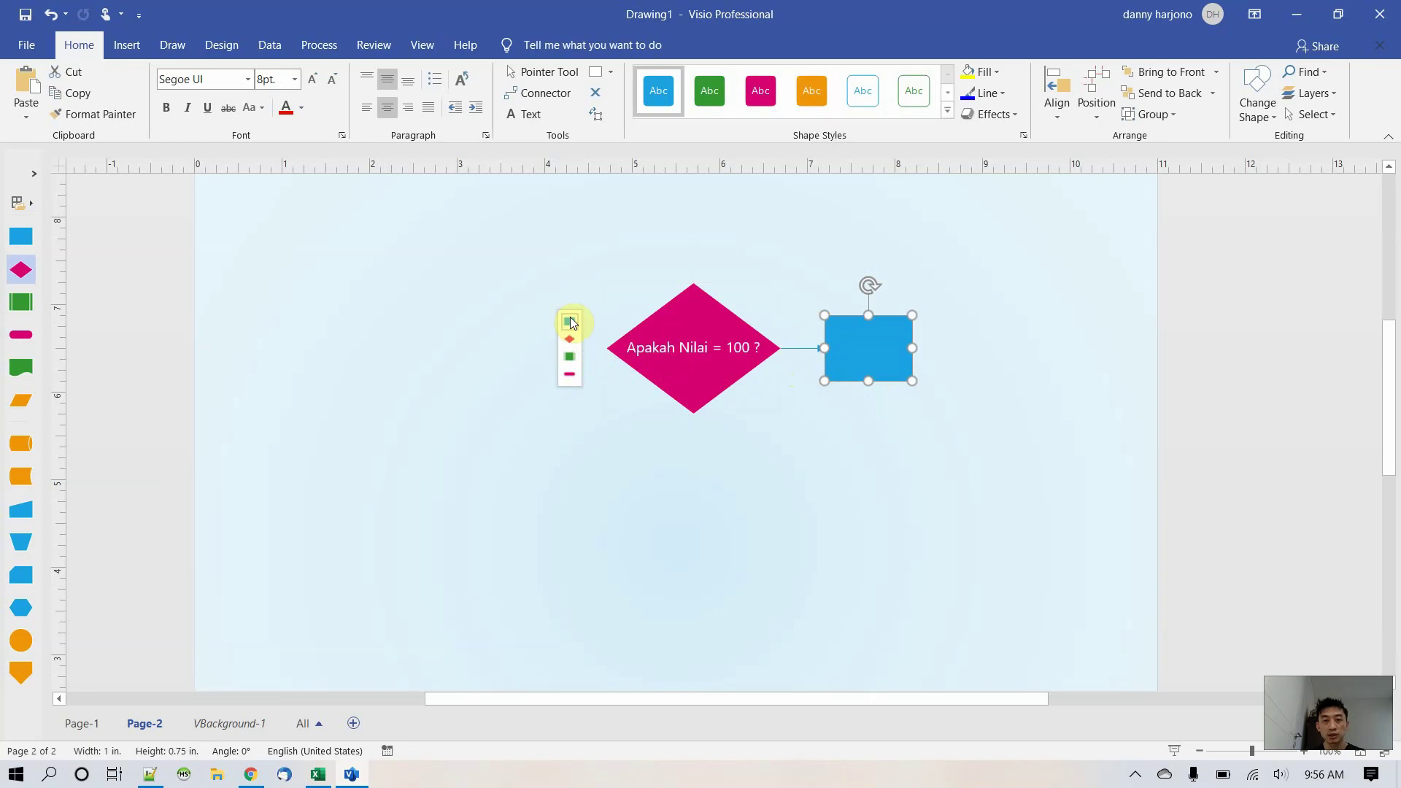
{"action": "left_click", "coordinate": [571, 322]}
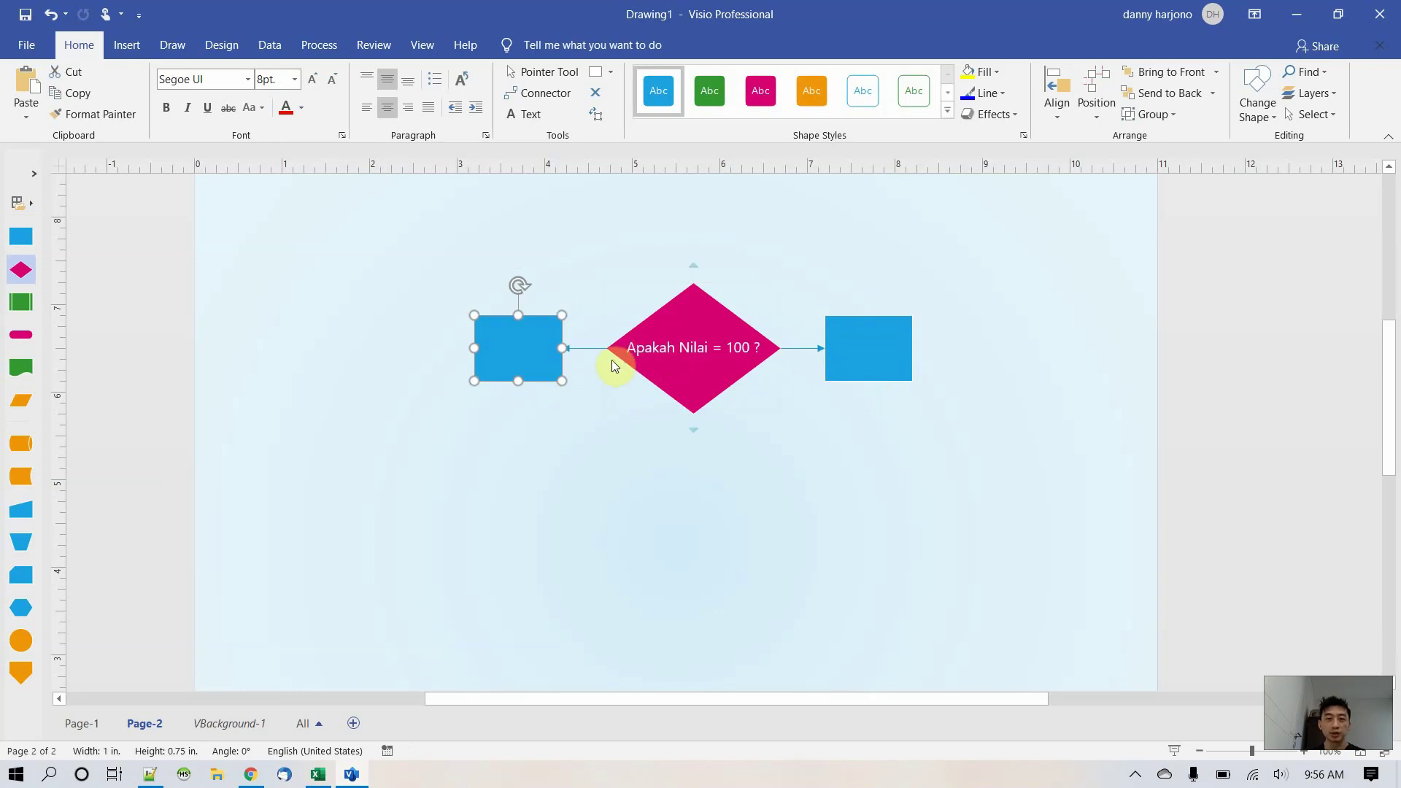
- Label the diamond's left connector "No" and its right connector "Yes"
{"action": "left_click", "coordinate": [591, 349]}
{"action": "type", "text": "No"}
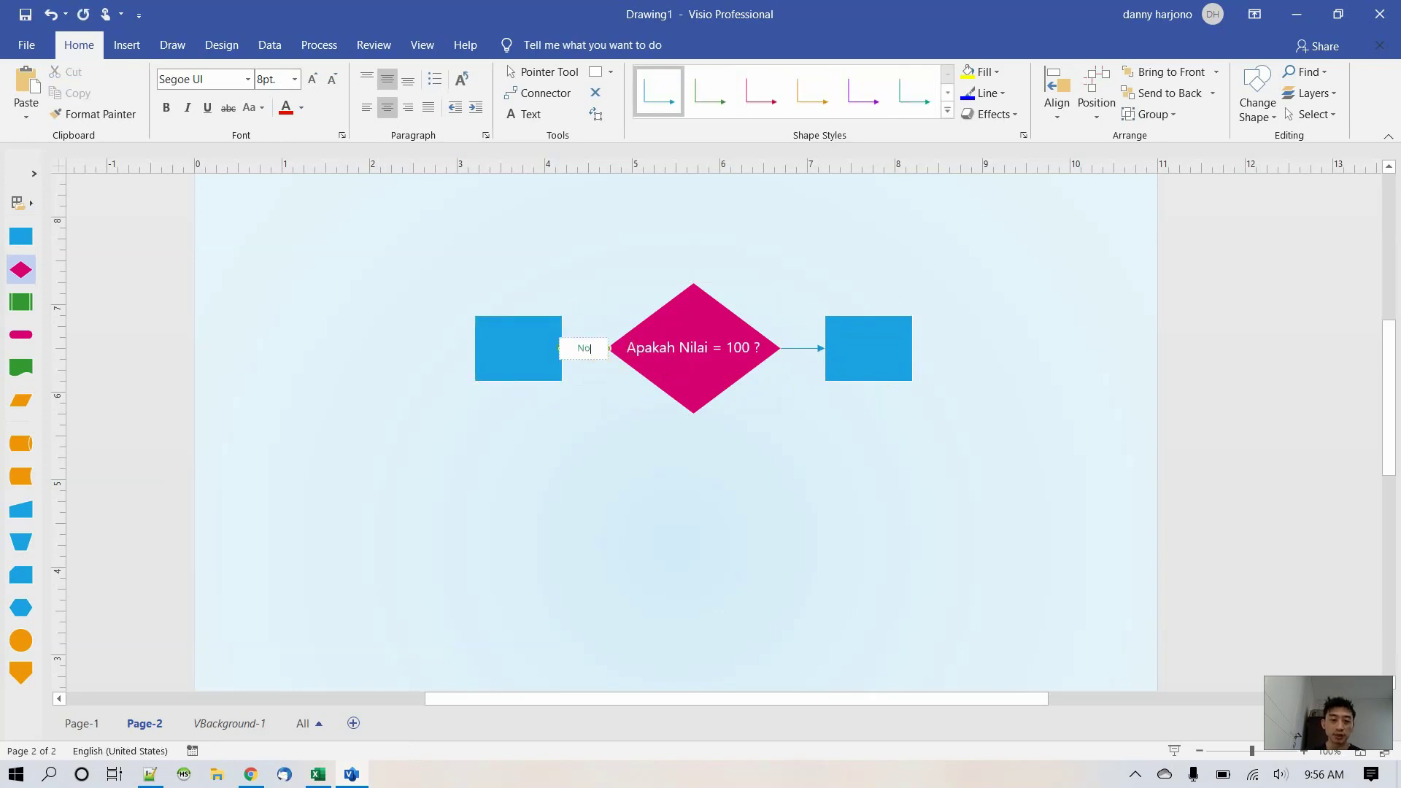
{"action": "left_click", "coordinate": [791, 352]}
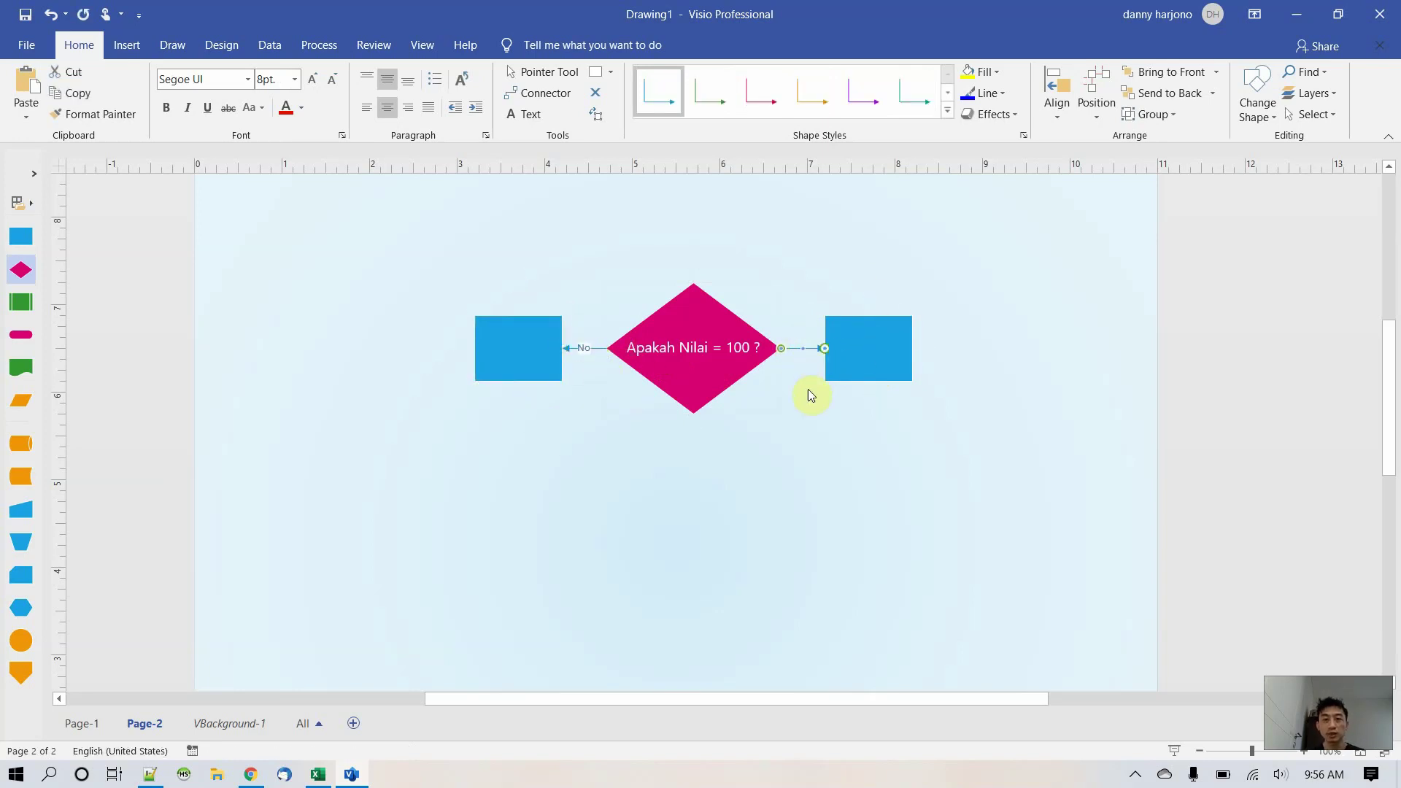
{"action": "type", "text": "Yes"}
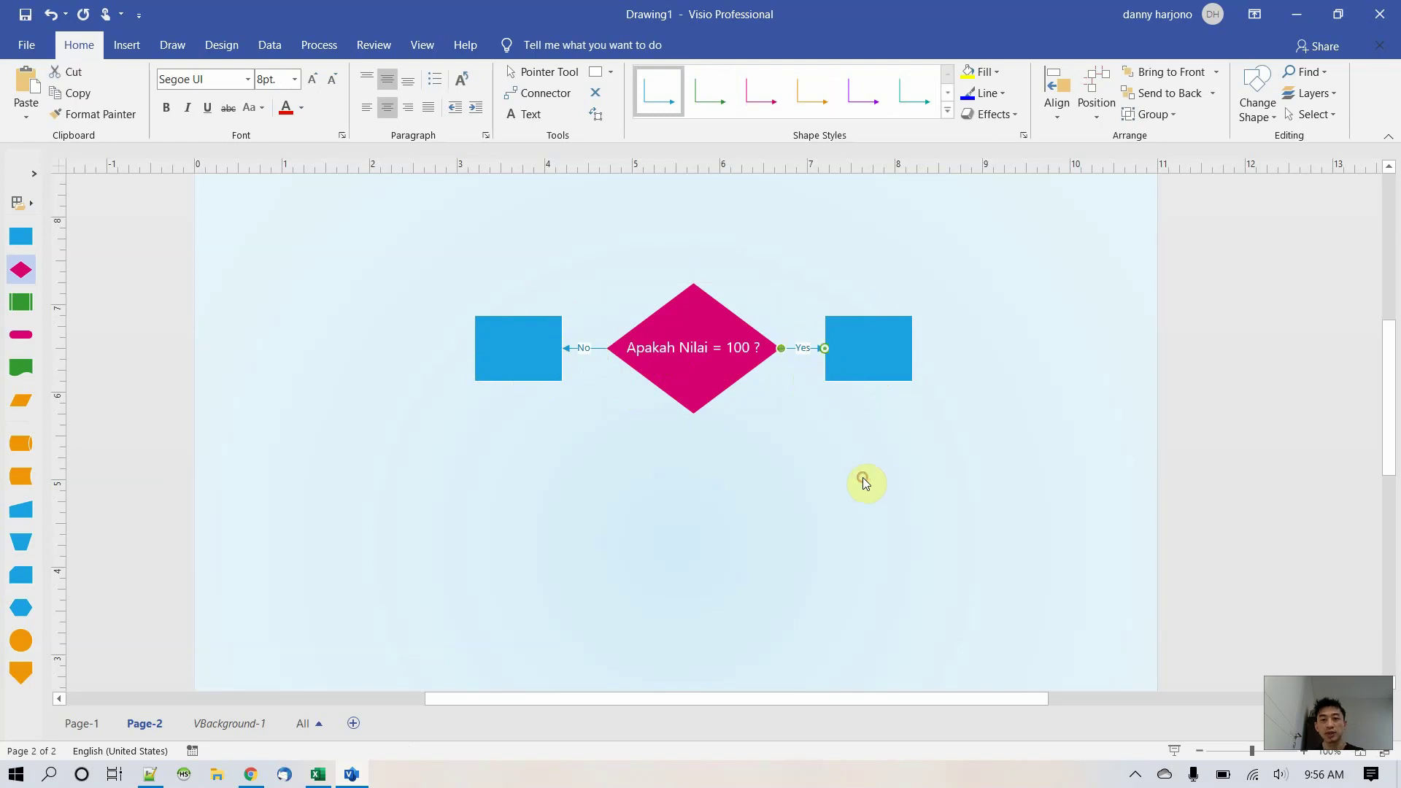
{"action": "left_click", "coordinate": [863, 478]}
- Switch to Excel and add the headers GRADE above the grade letters in L7 and NILAI above the scores in M7
{"action": "left_click", "coordinate": [888, 359]}
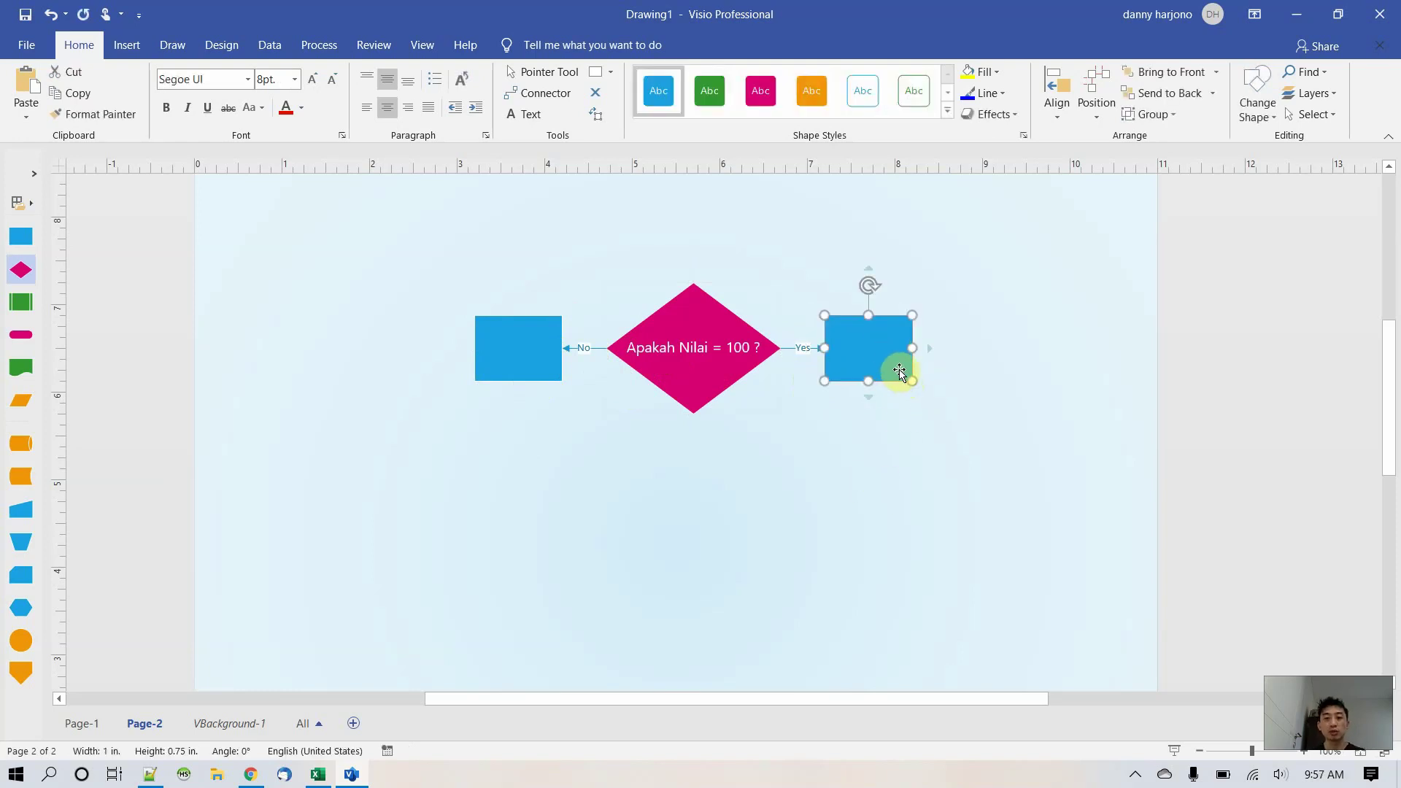
{"action": "left_click", "coordinate": [318, 774]}
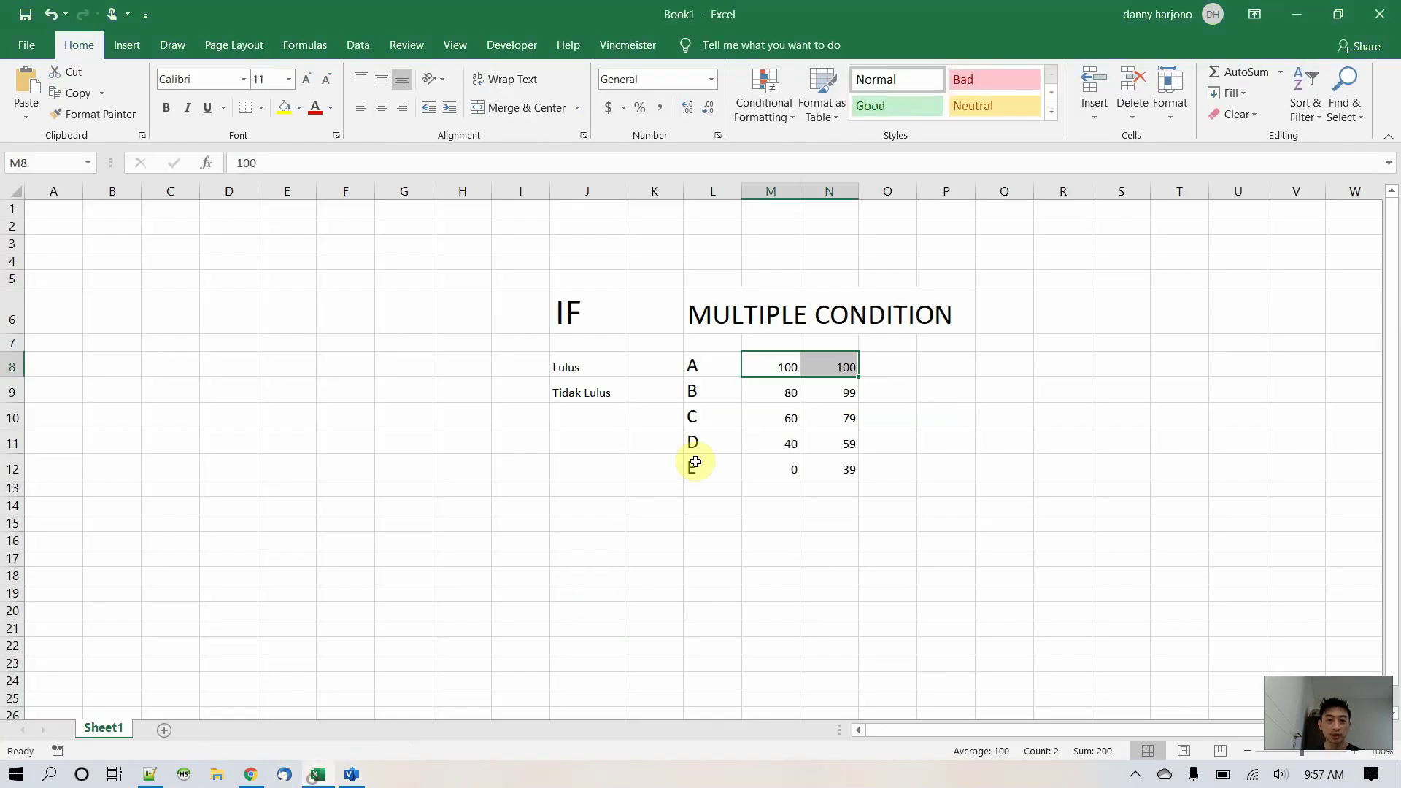
{"action": "left_click", "coordinate": [785, 346]}
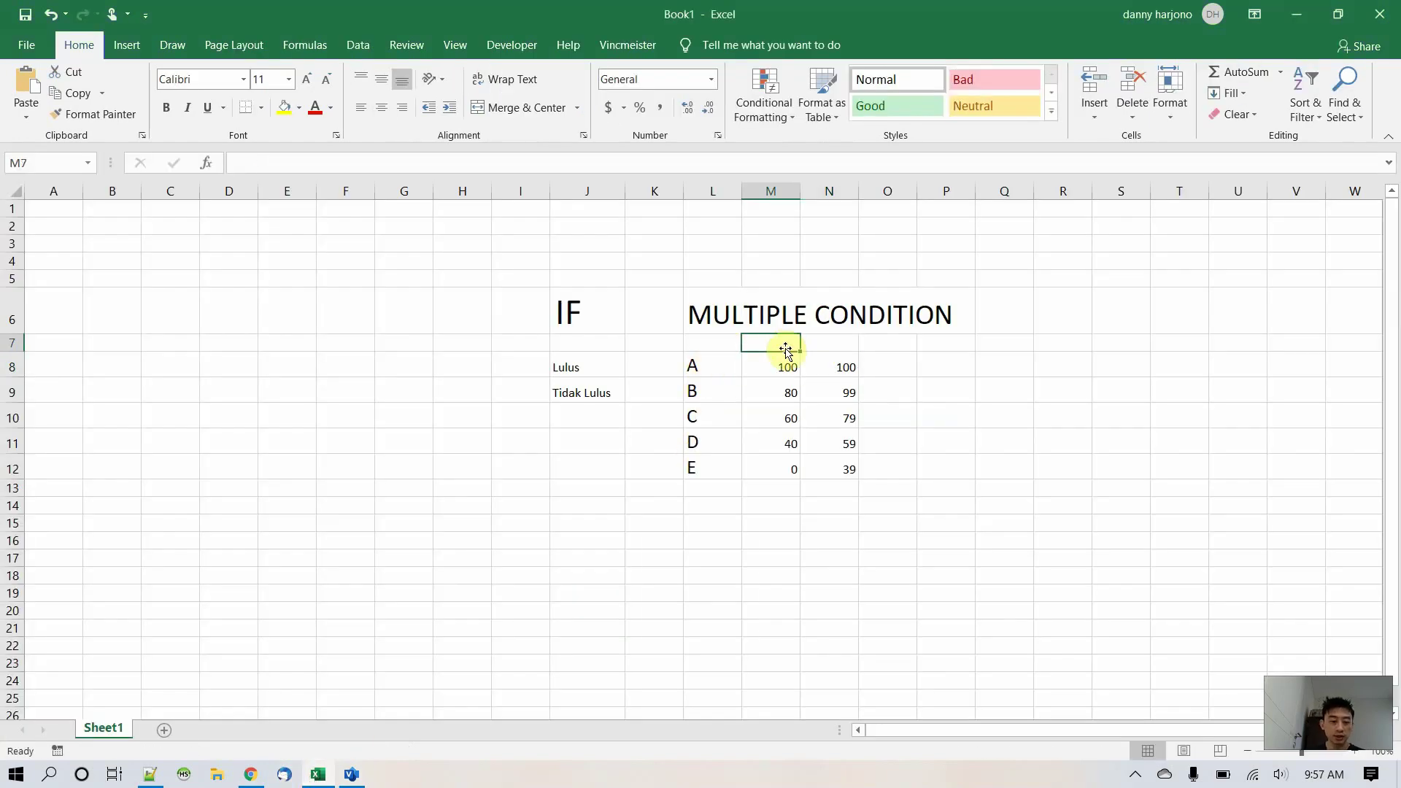
{"action": "key", "text": "Caps_Lock"}
{"action": "type", "text": "NILAI"}
{"action": "key", "text": "Left"}
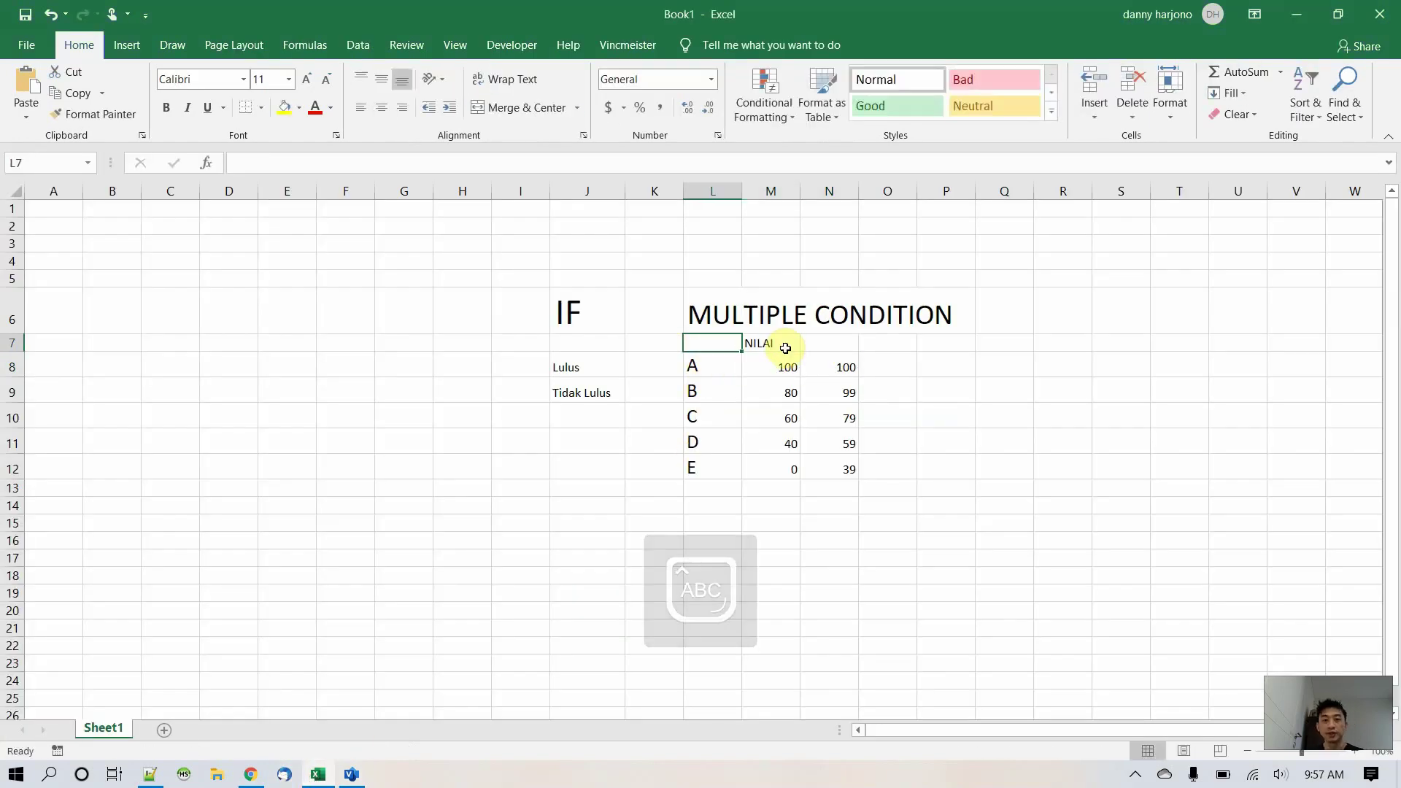
{"action": "type", "text": "GRADE"}
{"action": "key", "text": "Return"}
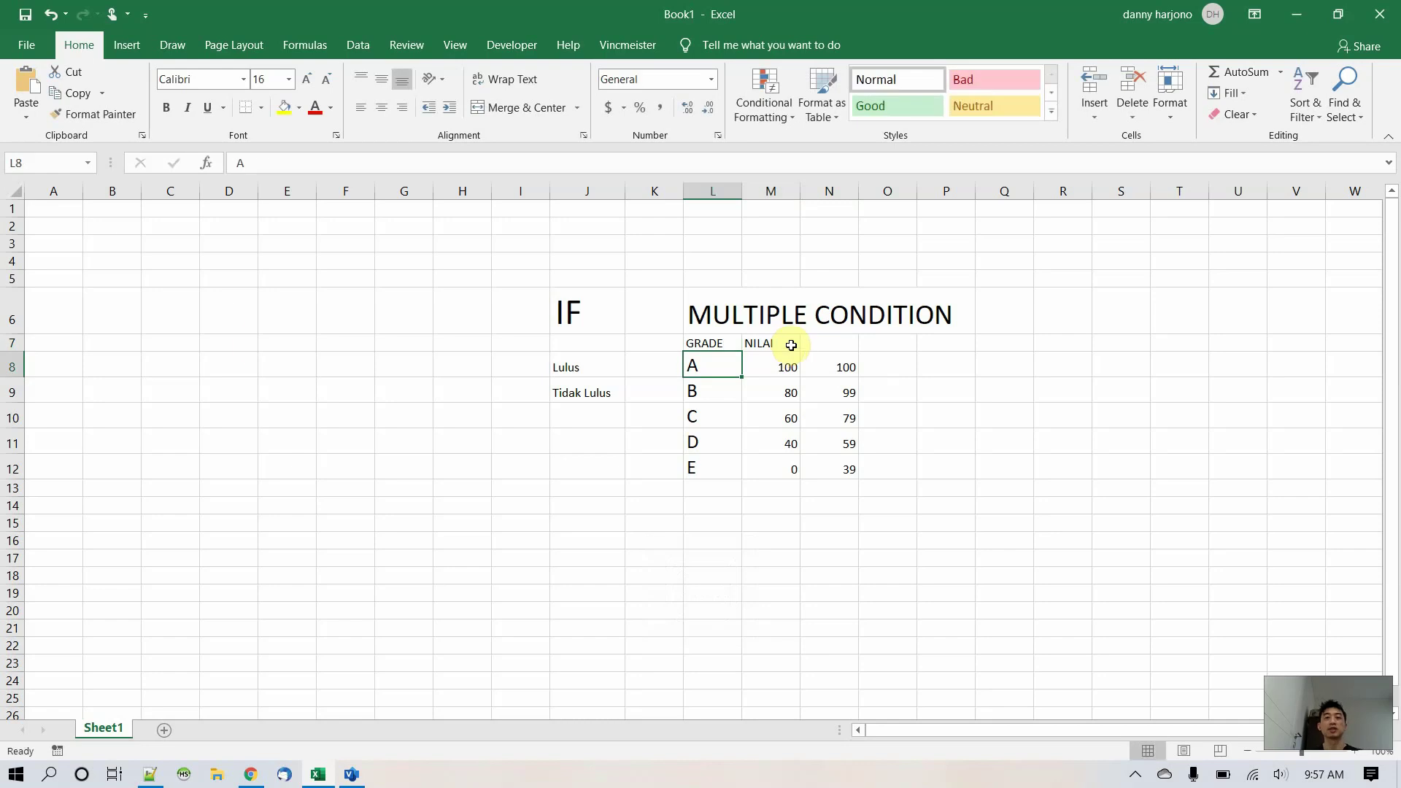
- Insert a blank row above the GRADE and NILAI headers and set both headers to font size 16
{"action": "right_click", "coordinate": [9, 345]}
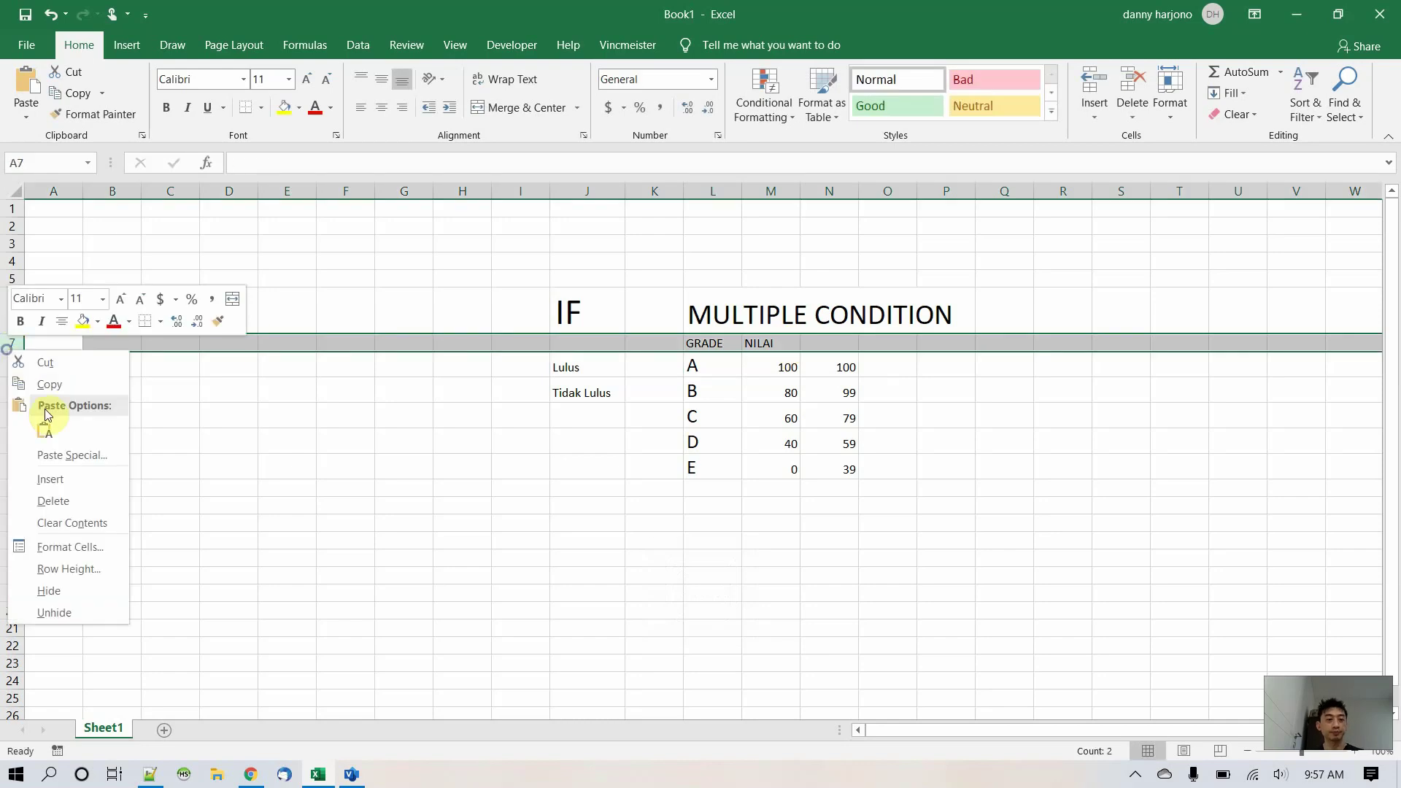
{"action": "left_click", "coordinate": [51, 479]}
{"action": "left_click", "coordinate": [733, 390]}
{"action": "left_click_drag", "start_coordinate": [742, 400], "coordinate": [763, 389]}
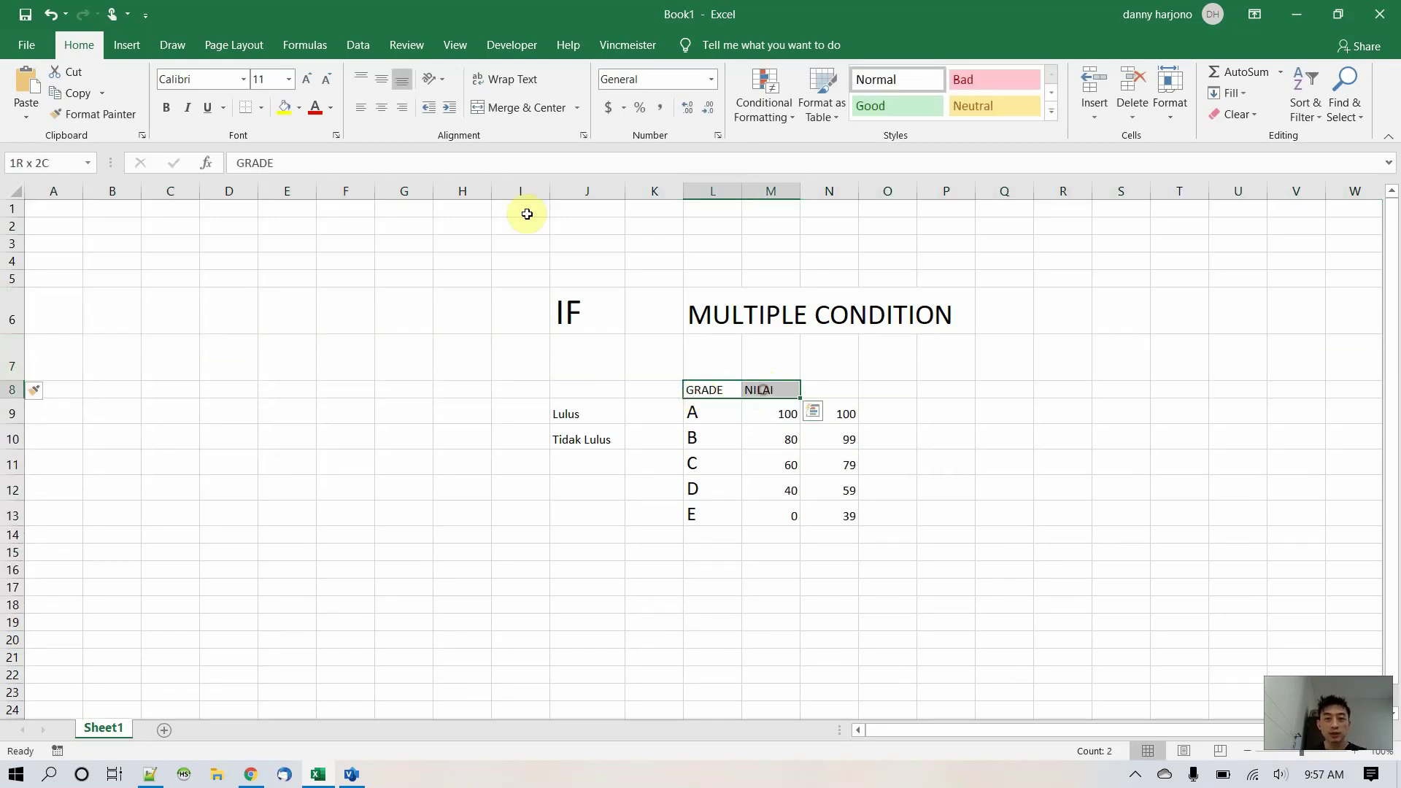
{"action": "type", "text": "16"}
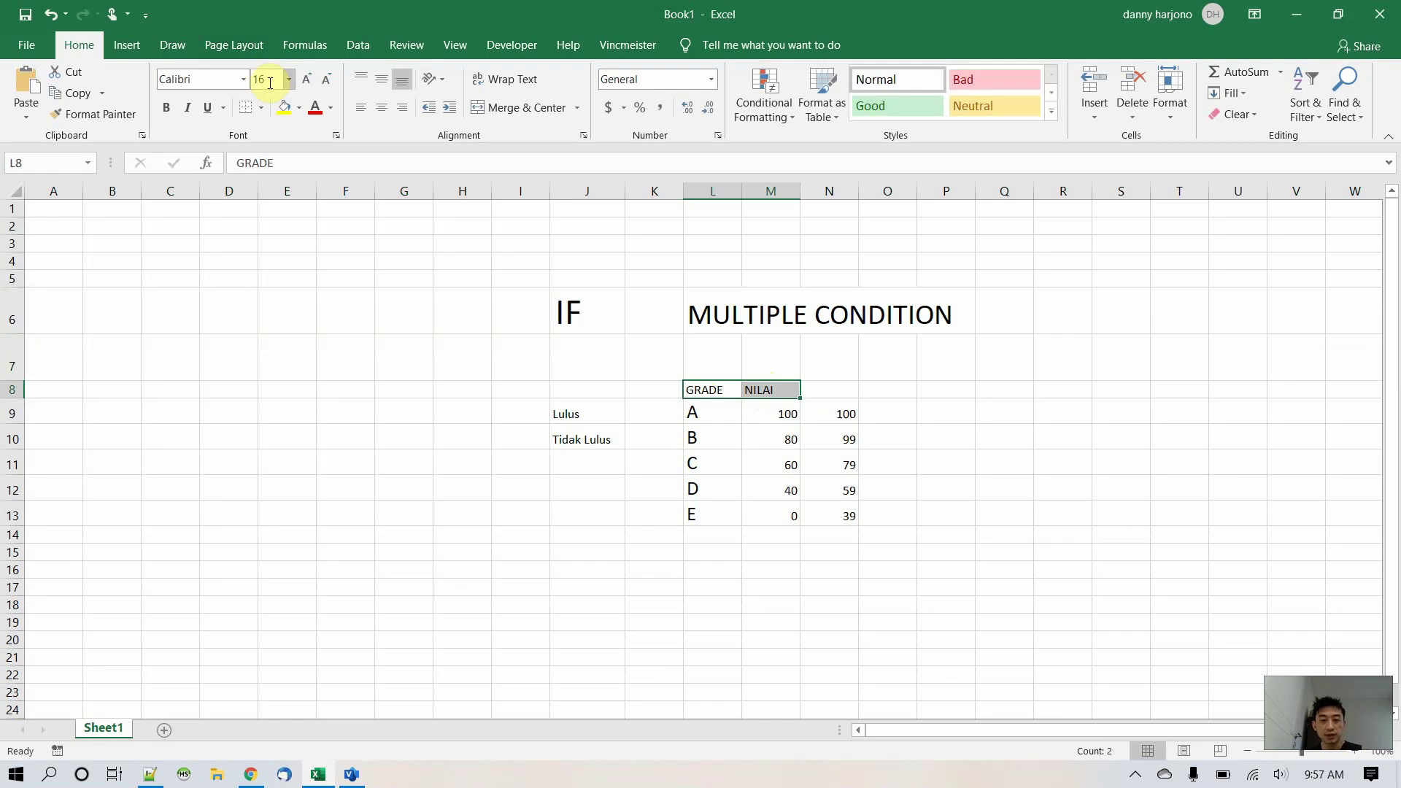
{"action": "key", "text": "Return"}
- Widen column L to fit the GRADE header and merge and center NILAI across M8:N8
{"action": "left_click_drag", "start_coordinate": [742, 192], "coordinate": [767, 191]}
{"action": "left_click", "coordinate": [951, 493]}
{"action": "left_click_drag", "start_coordinate": [809, 395], "coordinate": [855, 395]}
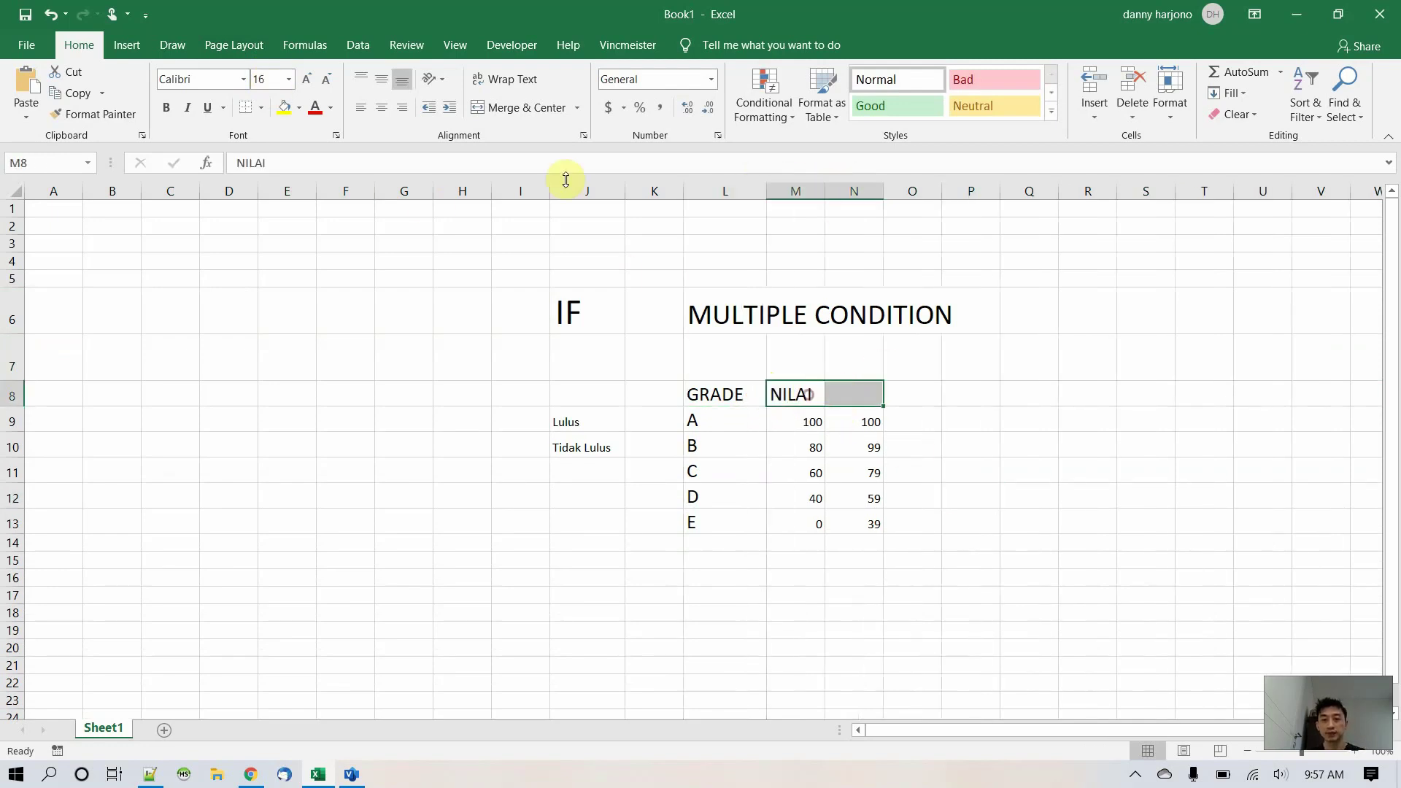
{"action": "left_click", "coordinate": [519, 113]}
{"action": "left_click", "coordinate": [456, 361]}
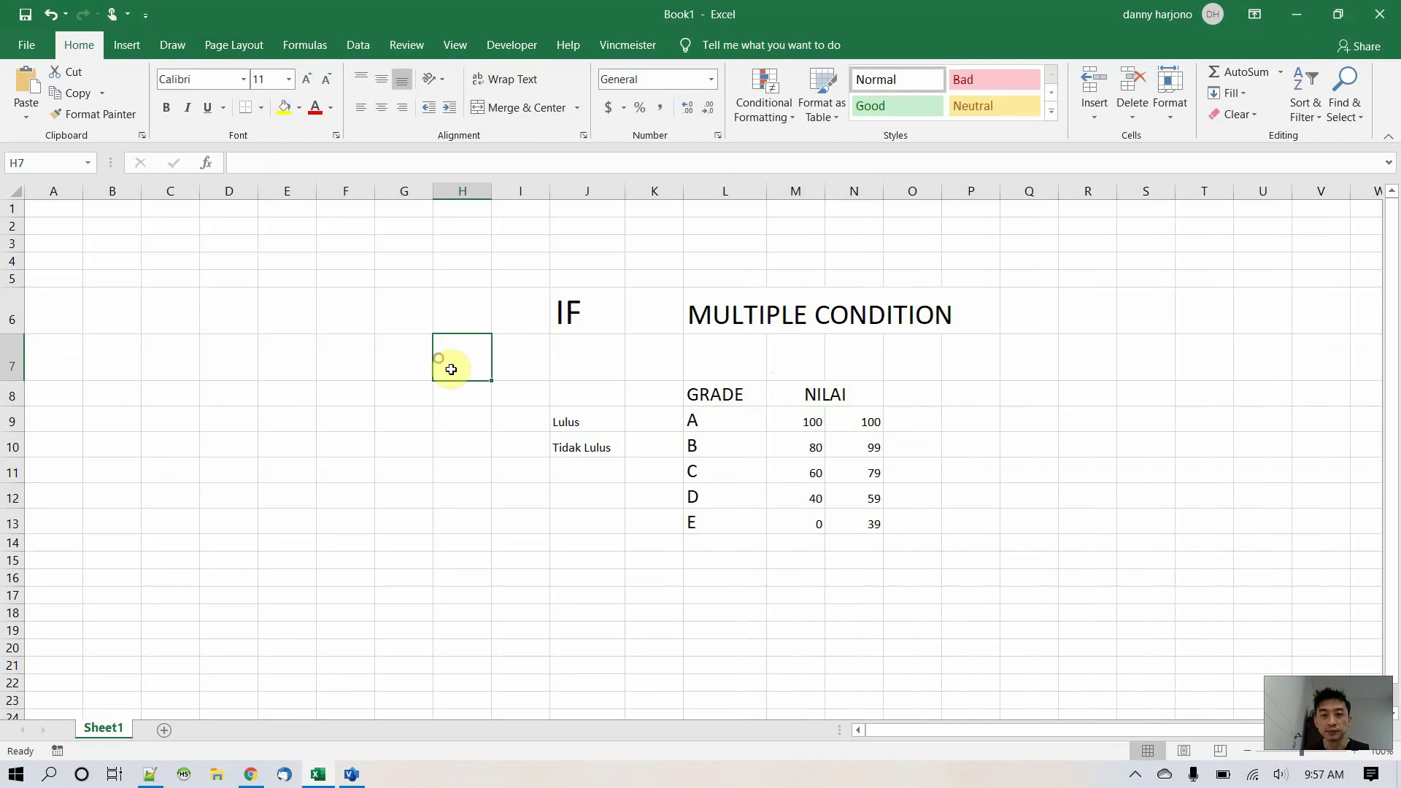
- Fill the grade A row, L9:N9, with yellow
{"action": "key", "text": "alt+Tab"}
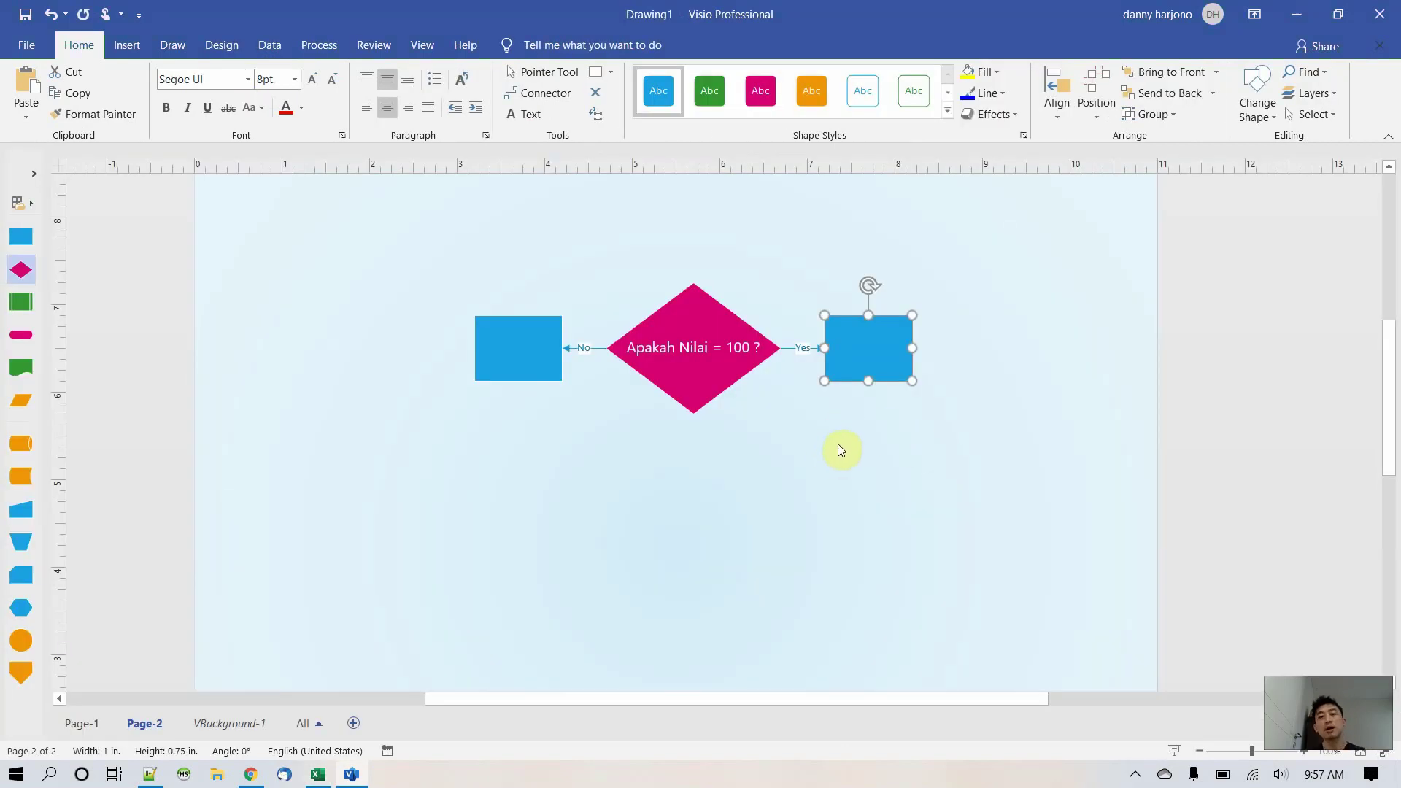
{"action": "key", "text": "alt+Tab"}
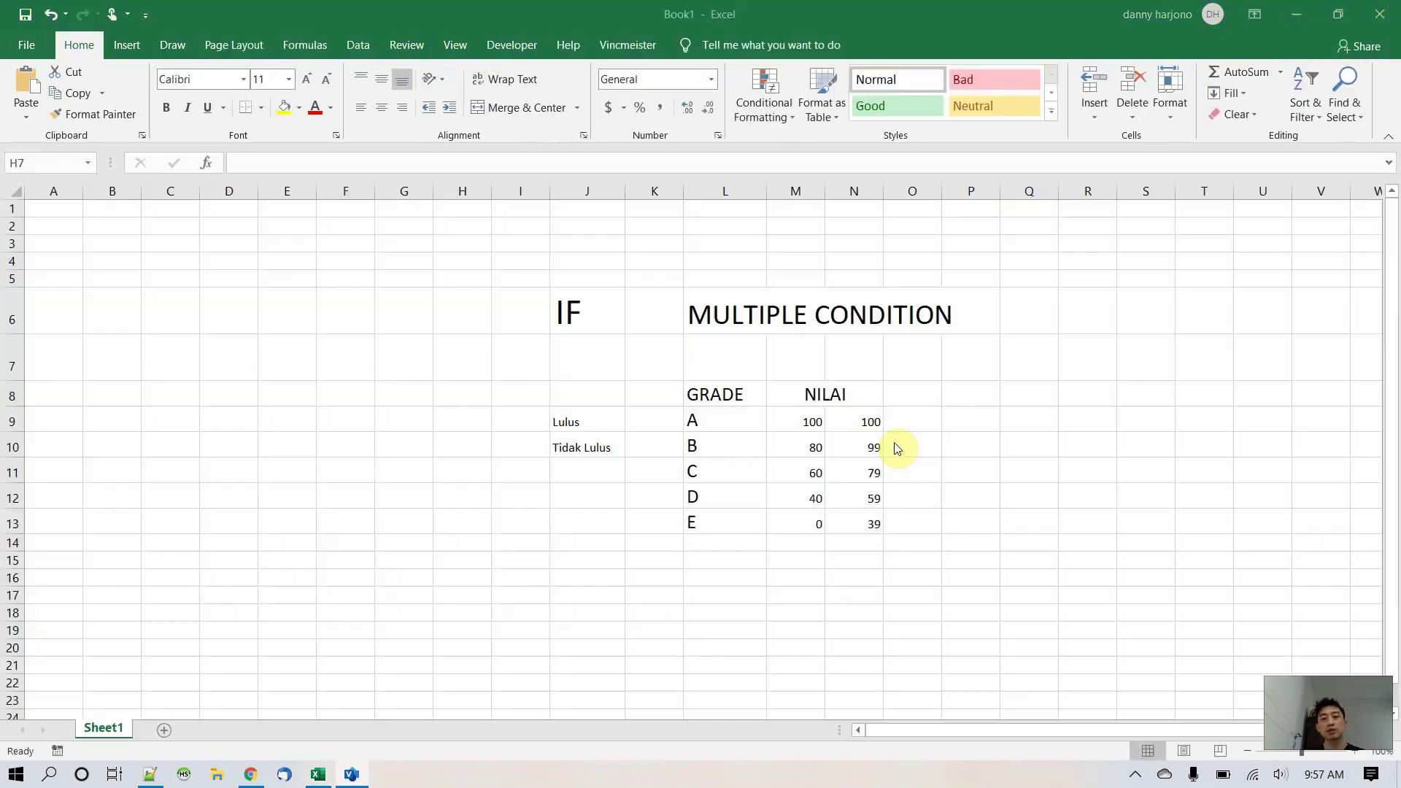
{"action": "left_click_drag", "start_coordinate": [712, 418], "coordinate": [860, 419]}
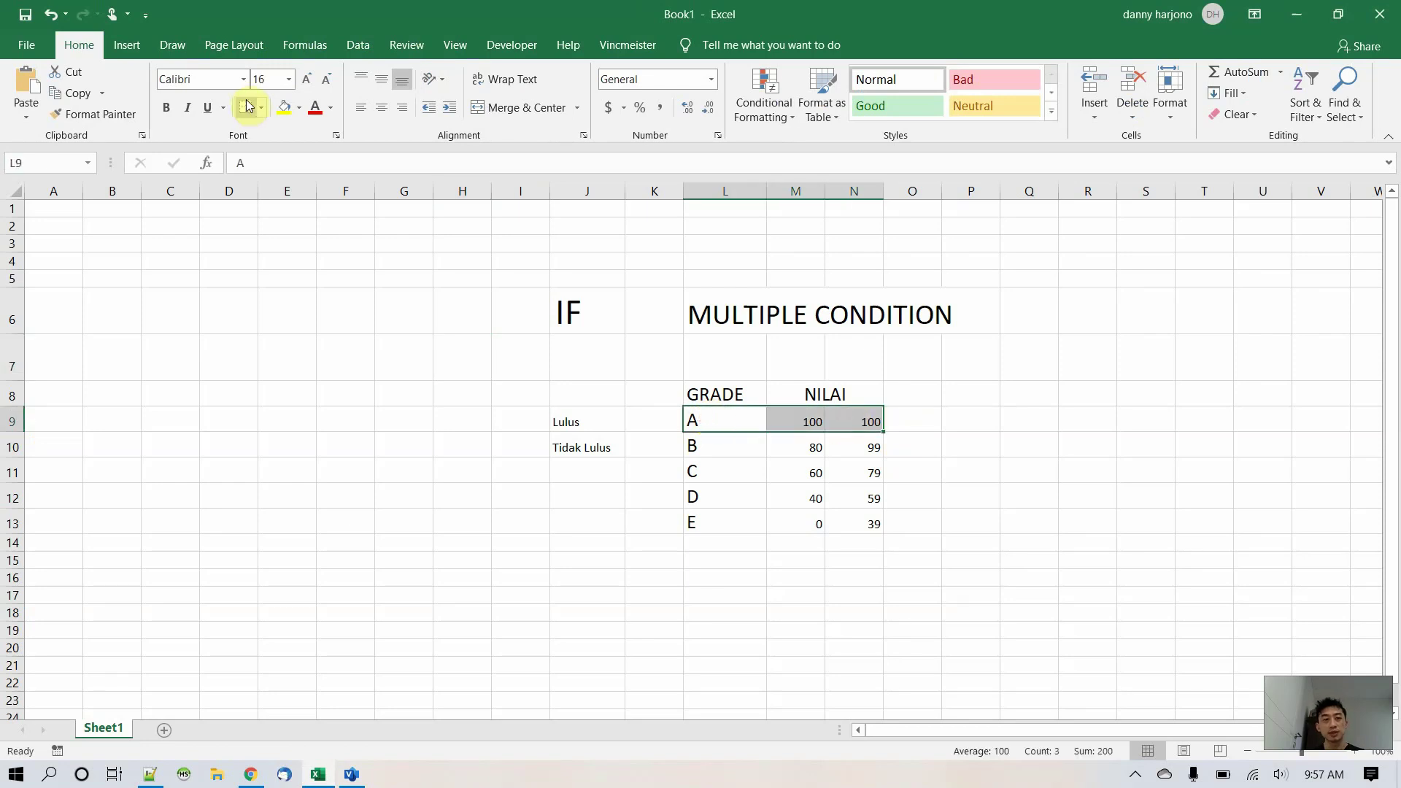
{"action": "left_click", "coordinate": [285, 107]}
- Switch to Visio and label the rectangle on the Yes branch "GRADE = A"
{"action": "key", "text": "alt+Tab"}
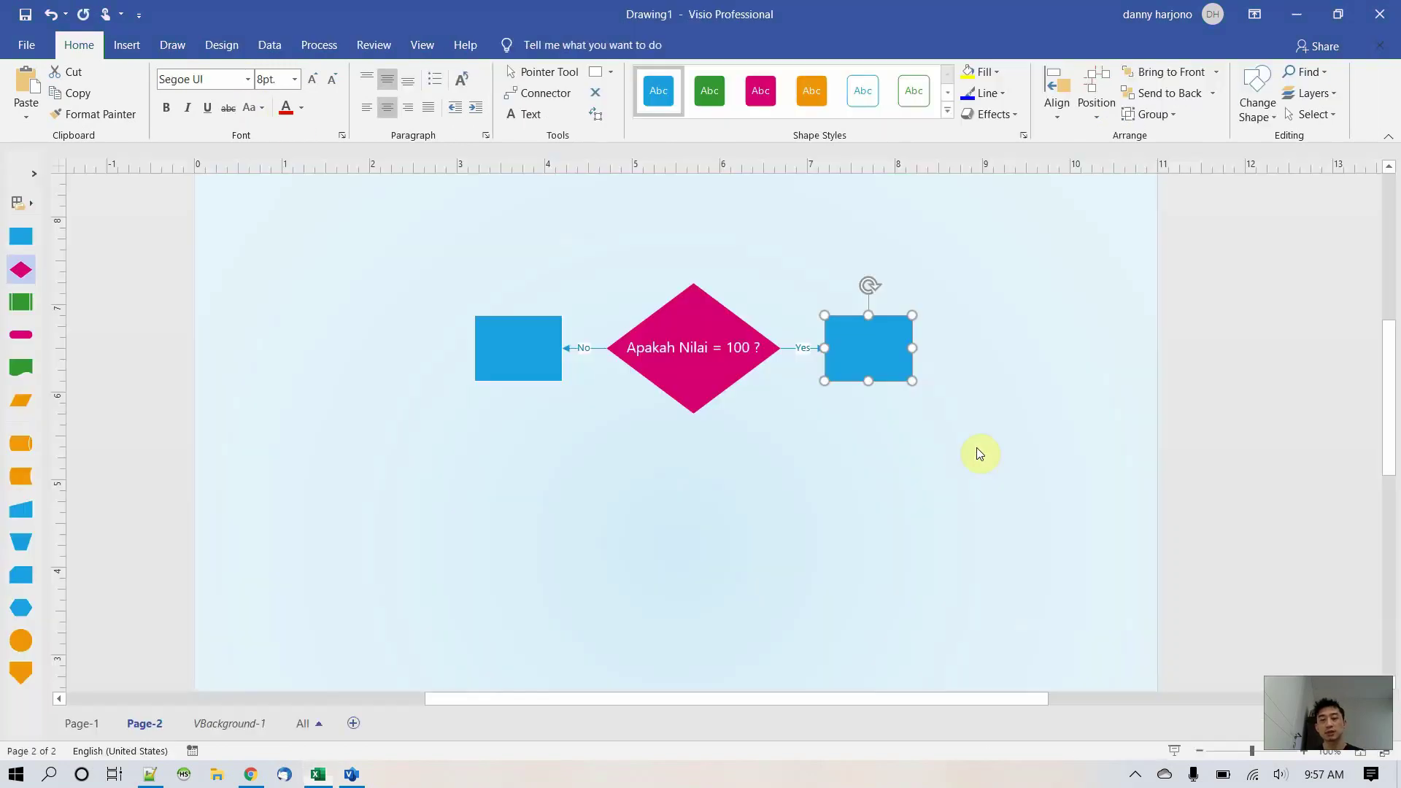
{"action": "left_click", "coordinate": [866, 350]}
{"action": "left_click", "coordinate": [868, 350]}
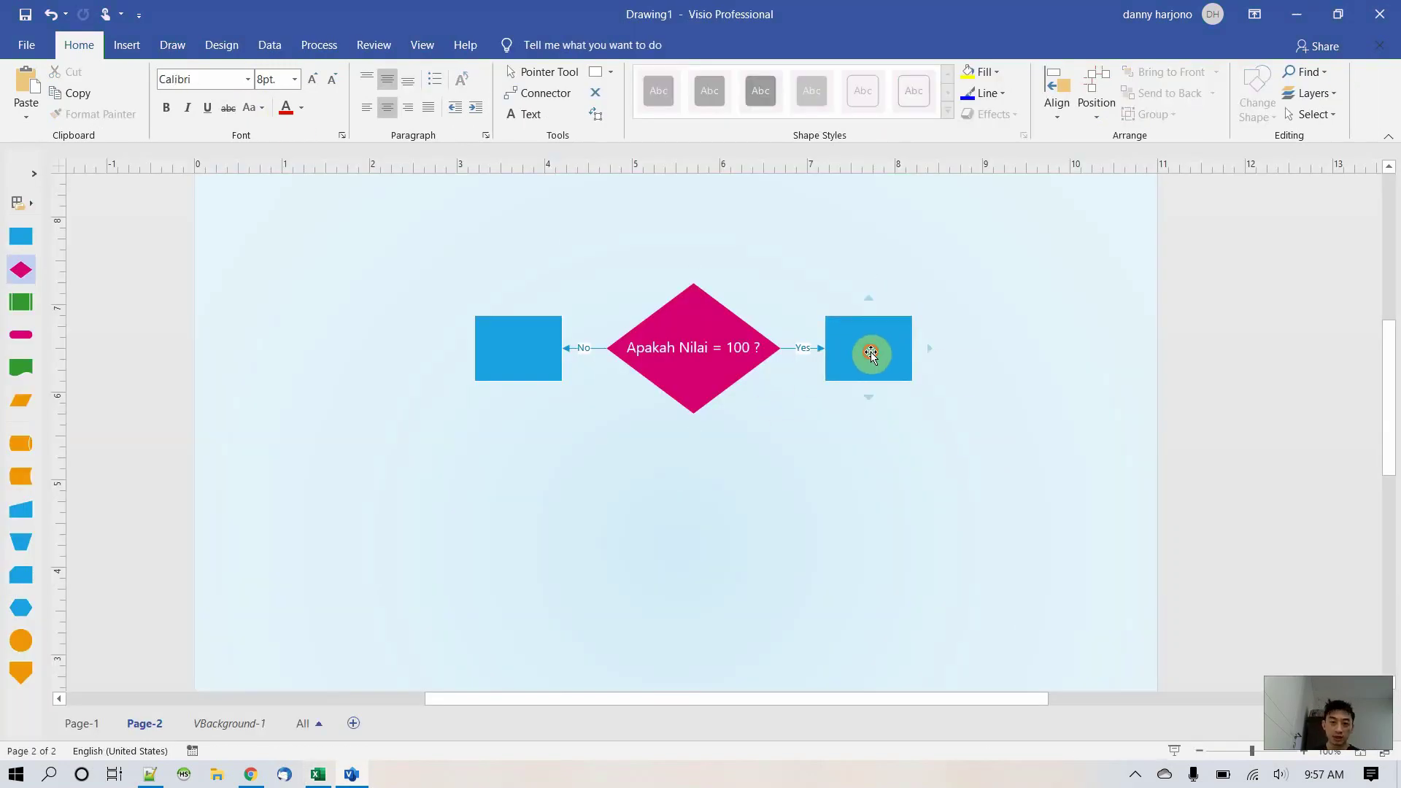
{"action": "left_click", "coordinate": [874, 358]}
{"action": "double_click", "coordinate": [874, 357]}
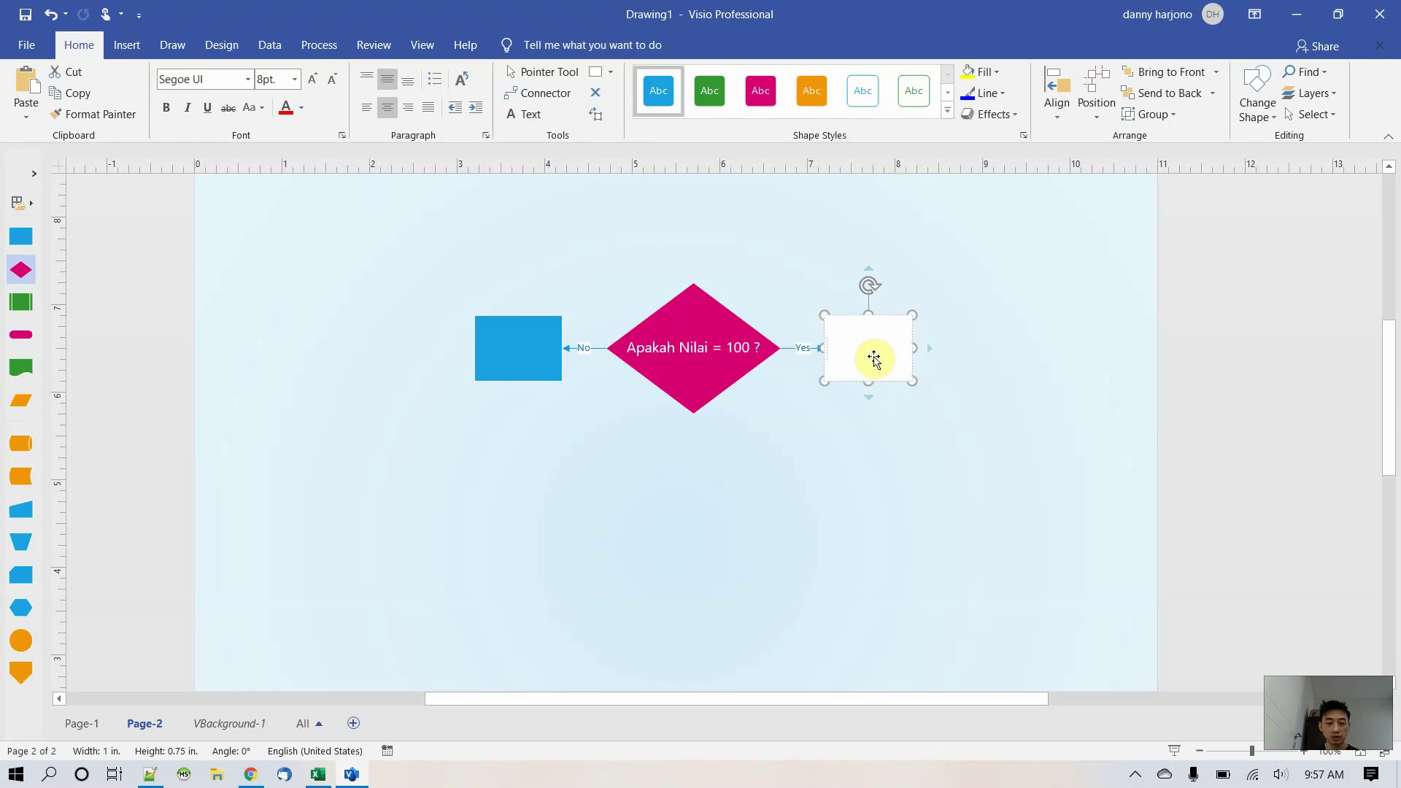
{"action": "type", "text": "GRADE = A"}
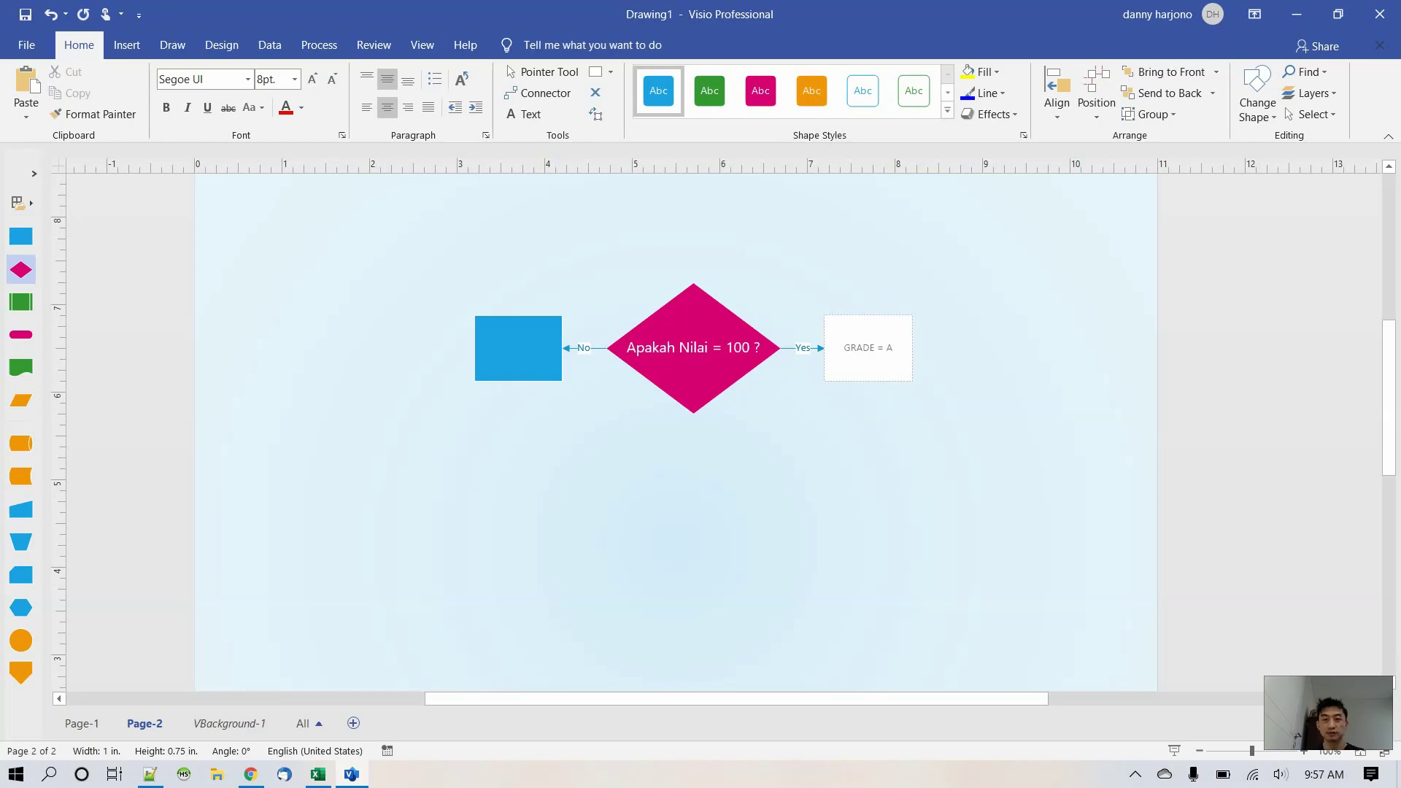
{"action": "left_click", "coordinate": [899, 470]}
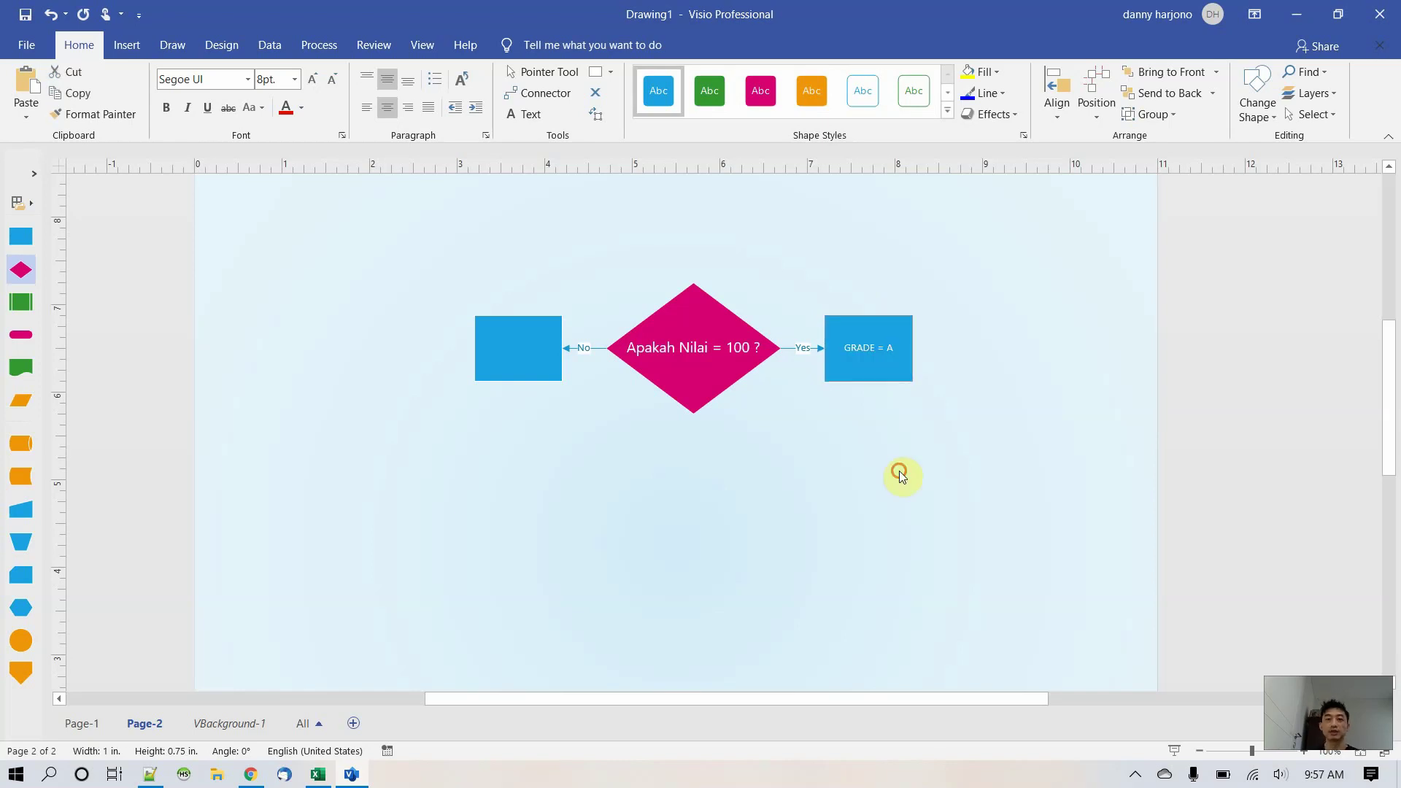
- Set the font size of the "GRADE = A" rectangle's text to 16 pt
{"action": "left_click", "coordinate": [870, 366]}
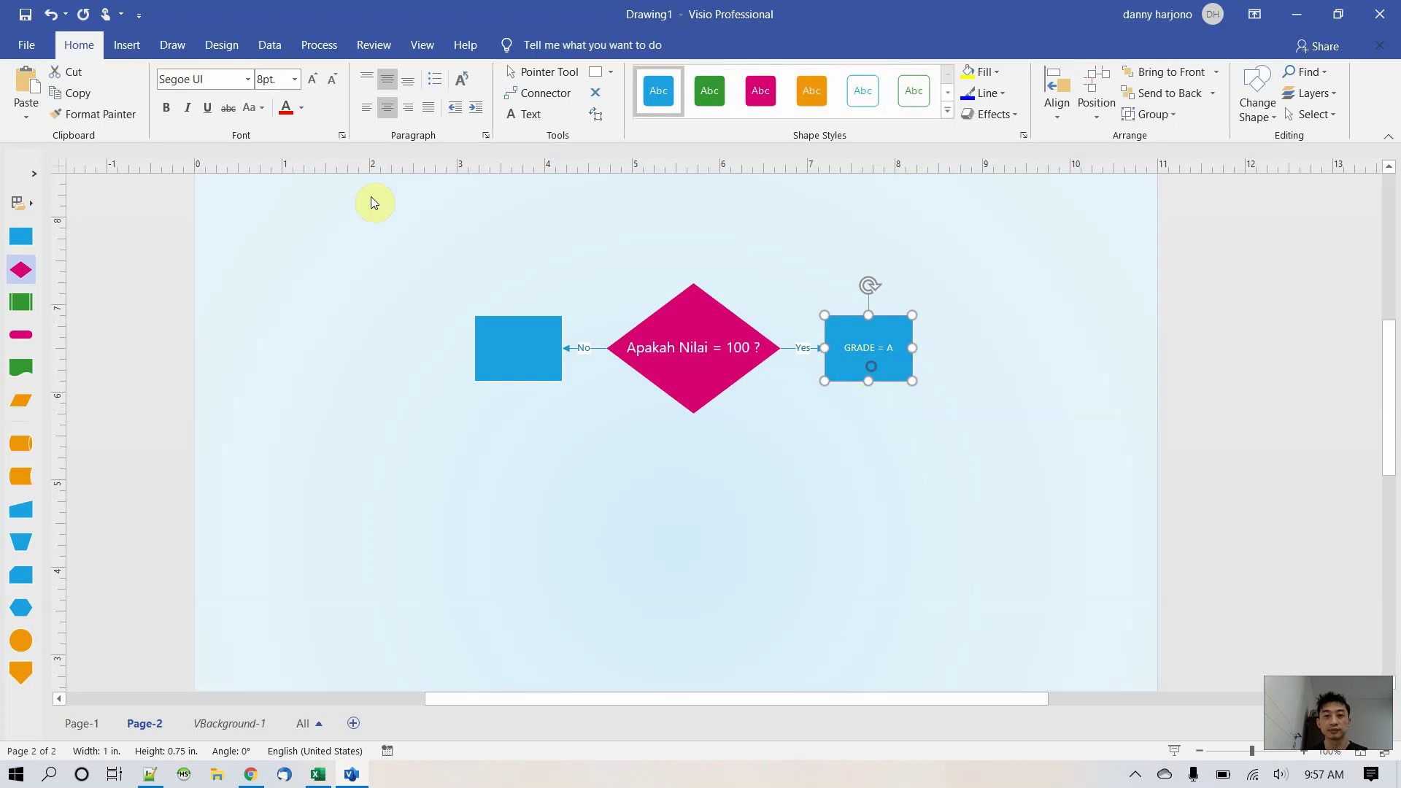
{"action": "left_click", "coordinate": [285, 79]}
{"action": "type", "text": "16"}
{"action": "key", "text": "Return"}
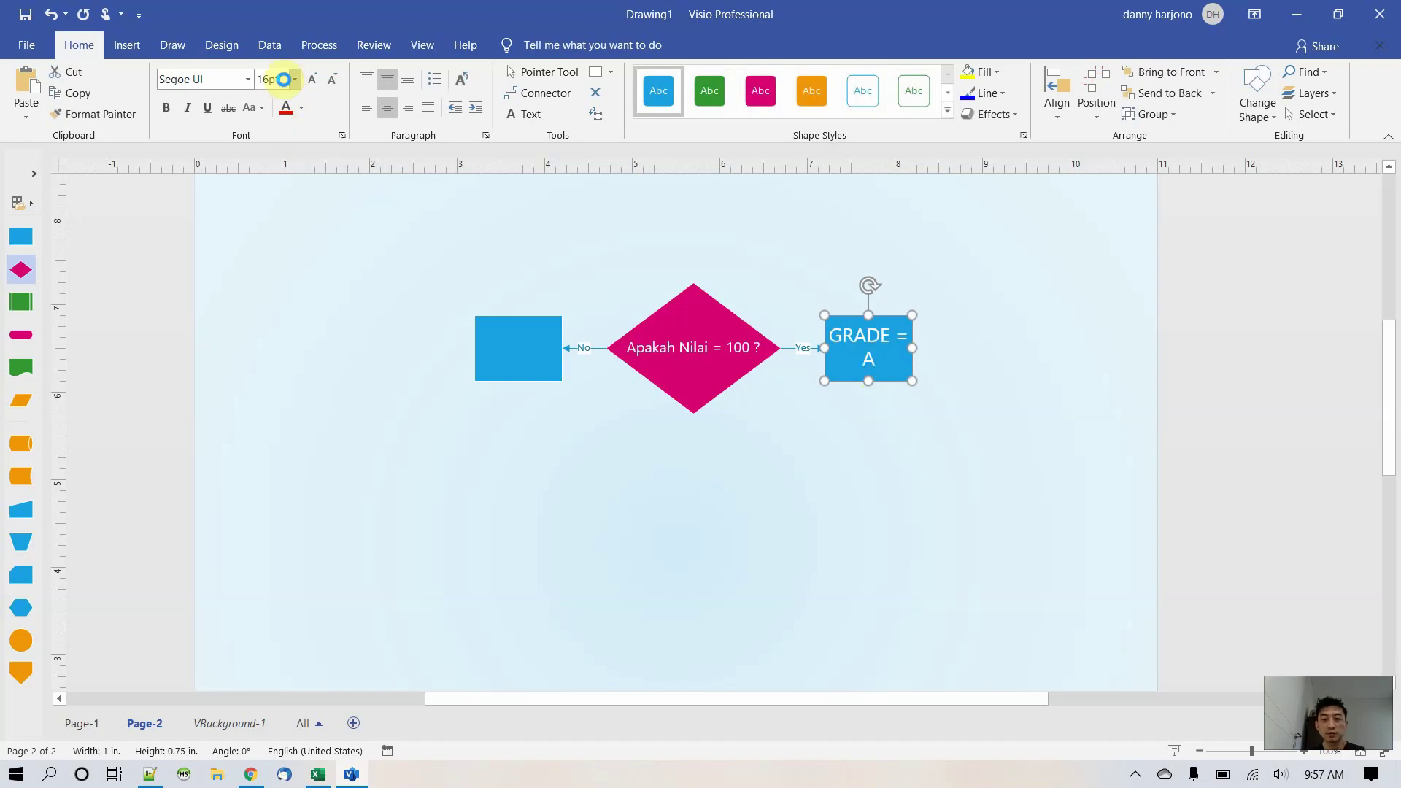
- Reduce the "GRADE = A" text to 14 pt and widen its rectangle on the right side to about 1.3 in
{"action": "left_click", "coordinate": [291, 81]}
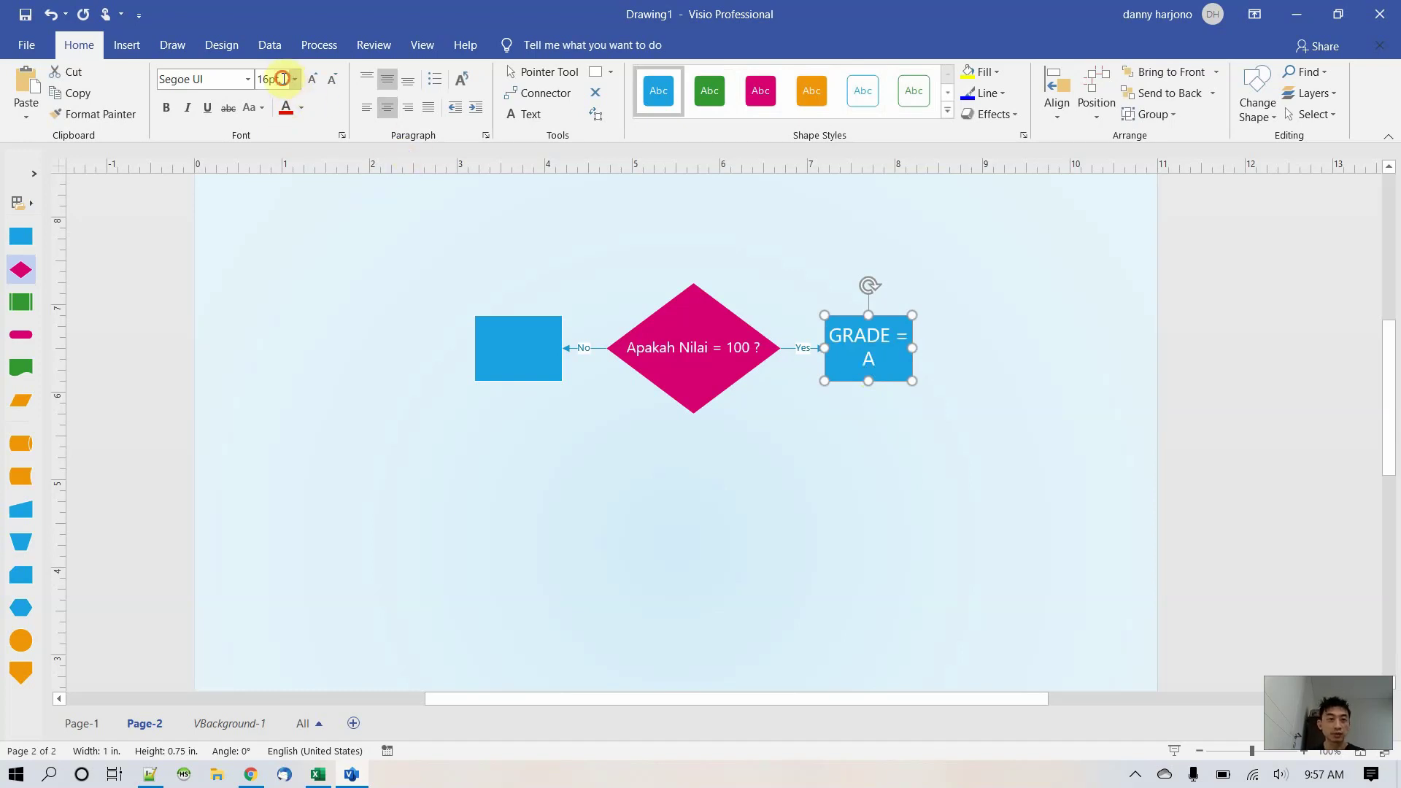
{"action": "key", "text": "BackSpace"}
{"action": "key", "text": "Return"}
{"action": "key", "text": "Return"}
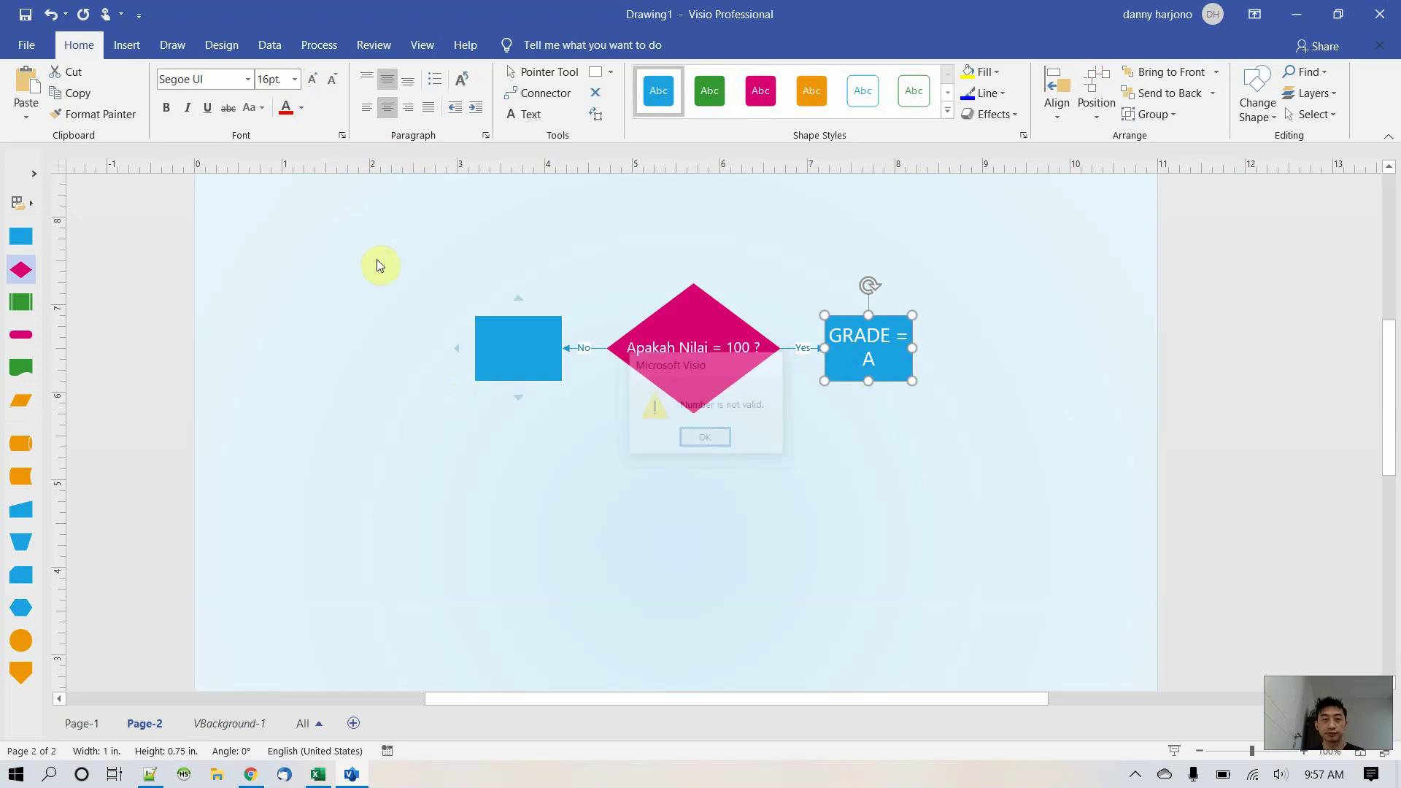
{"action": "type", "text": "14"}
{"action": "key", "text": "Return"}
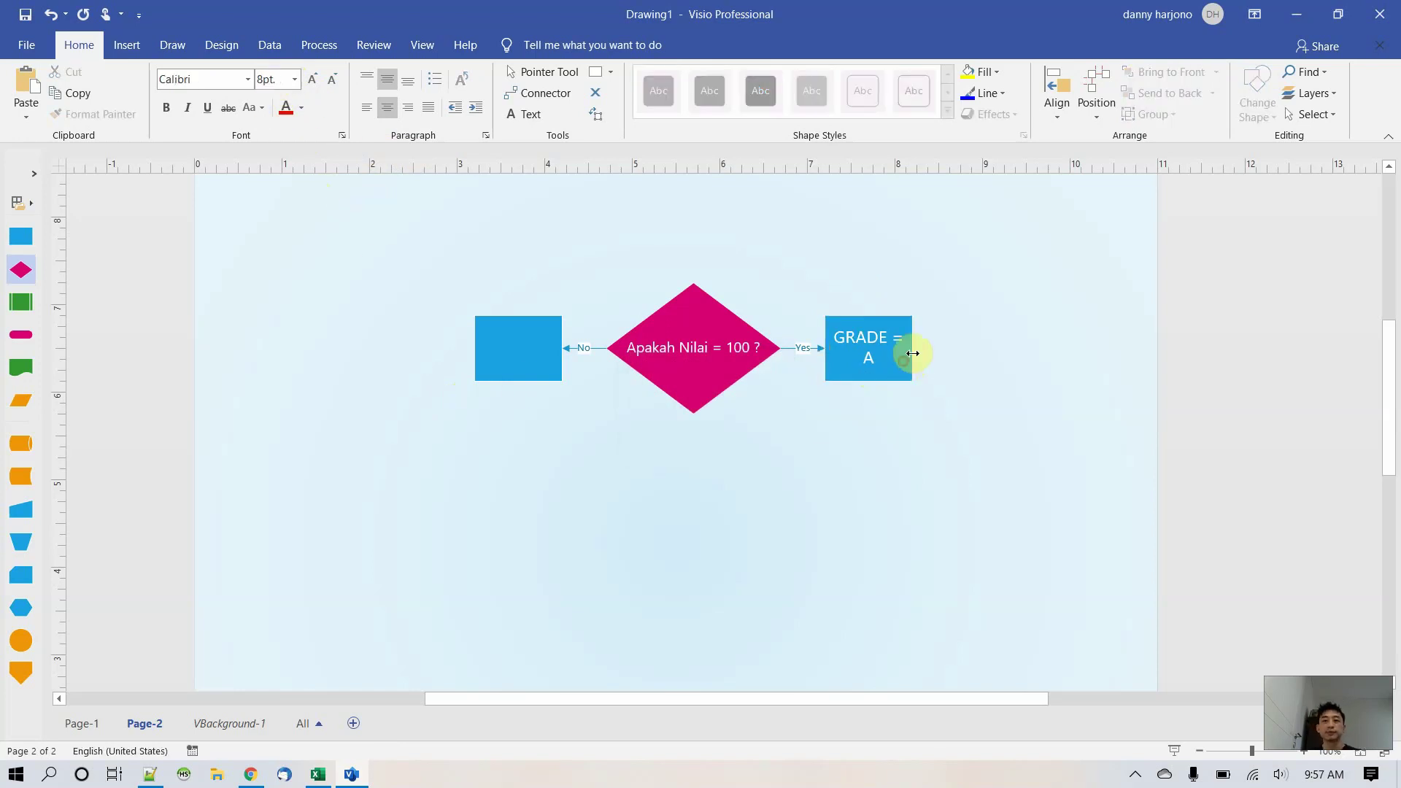
{"action": "left_click_drag", "start_coordinate": [912, 348], "coordinate": [938, 348]}
- Label the rectangle on the No branch "GRADE <> A"
{"action": "left_click", "coordinate": [515, 349]}
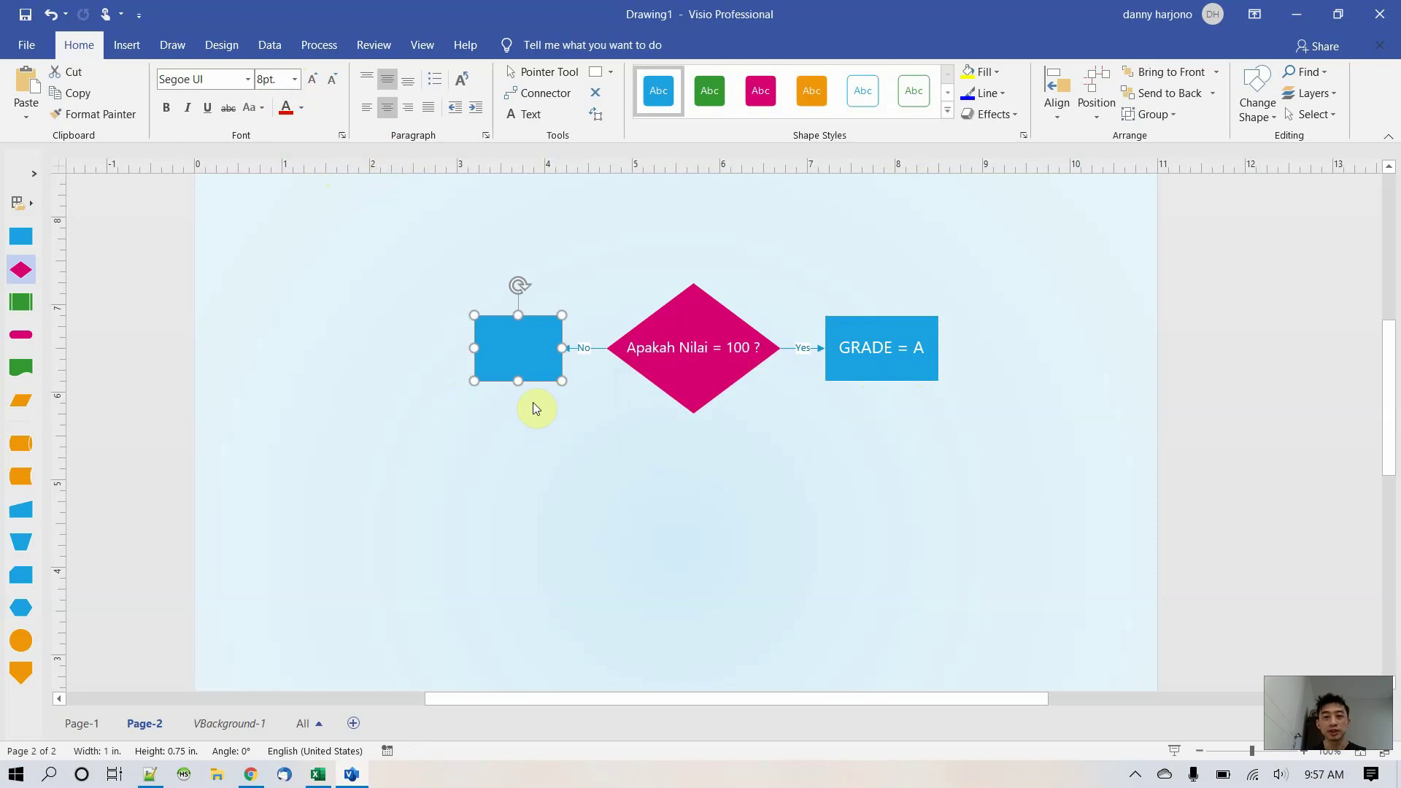
{"action": "double_click", "coordinate": [544, 349]}
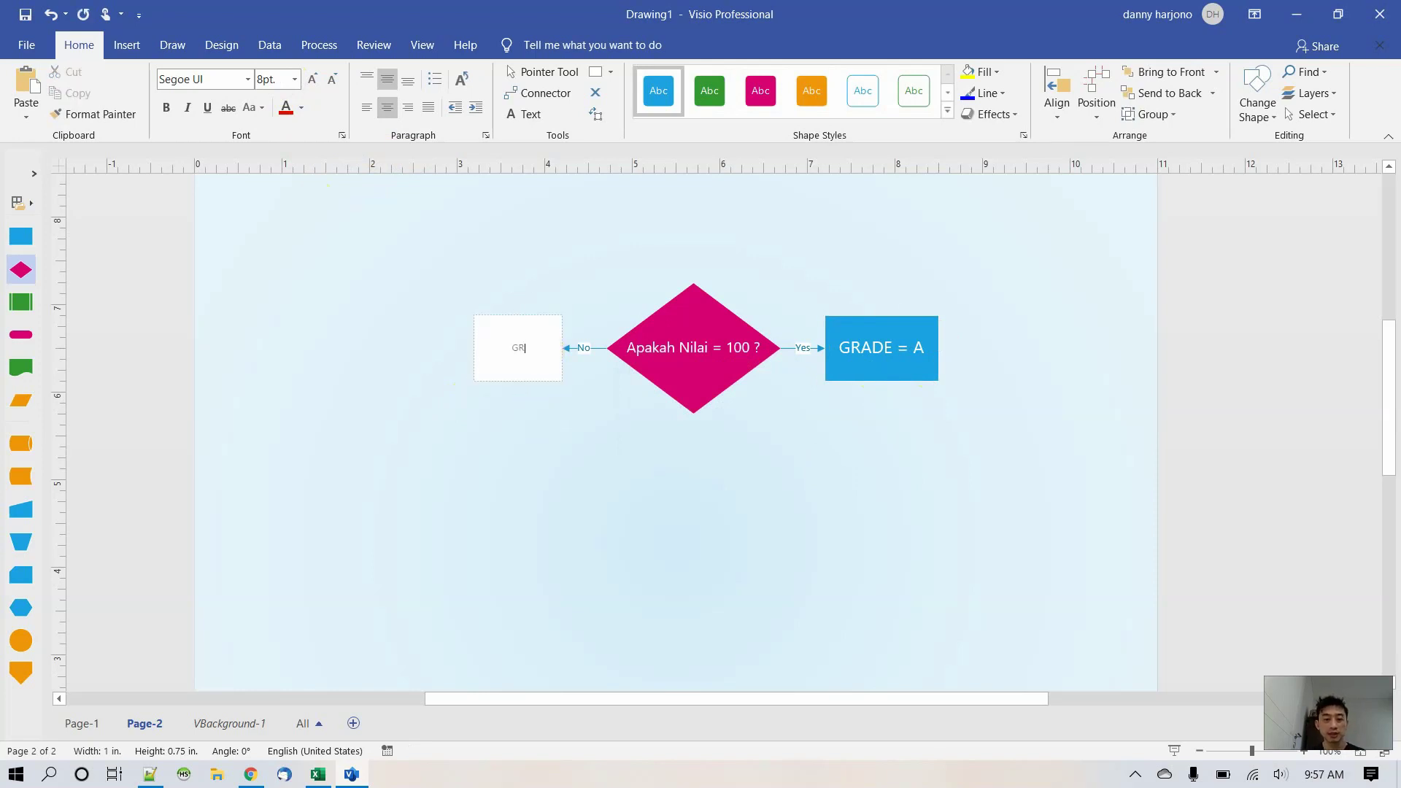
{"action": "type", "text": "GRADE <> a"}
{"action": "key", "text": "BackSpace"}
{"action": "left_click", "coordinate": [720, 487]}
- Set the text of both rectangles to 12 pt and widen the "GRADE <> A" rectangle on the left side to about 1.3 in
{"action": "left_click", "coordinate": [525, 348]}
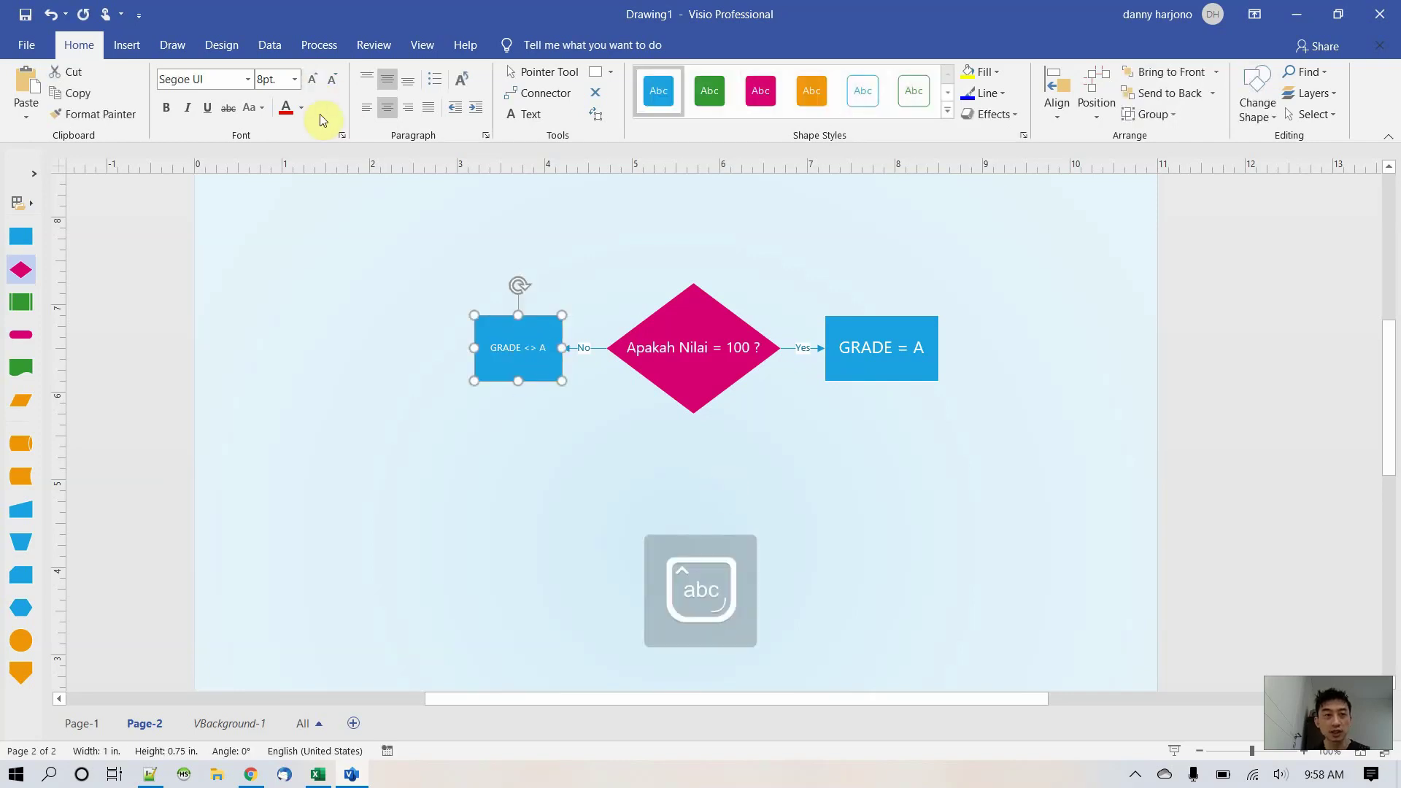
{"action": "left_click", "coordinate": [739, 344]}
{"action": "left_click", "coordinate": [866, 348]}
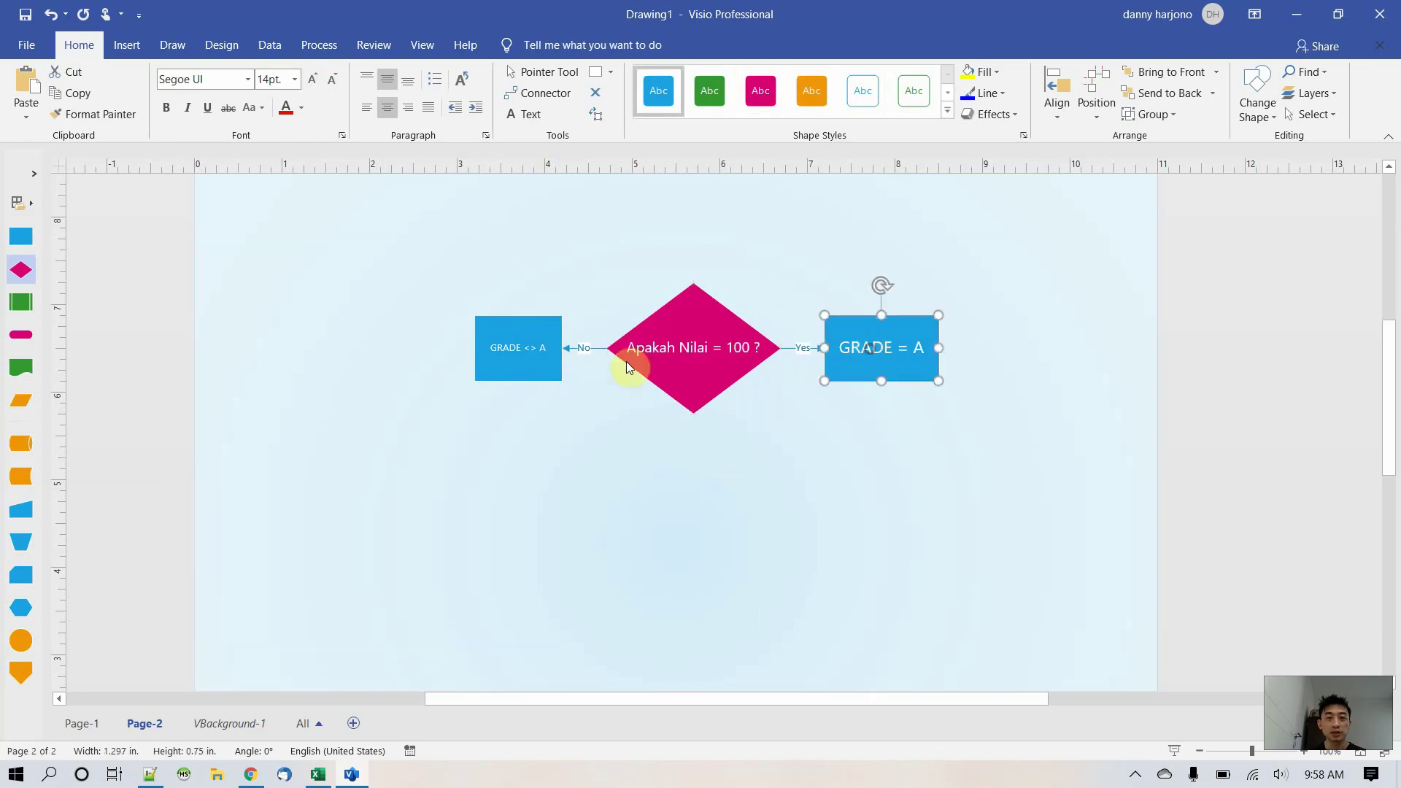
{"action": "key", "text": "ctrl+a"}
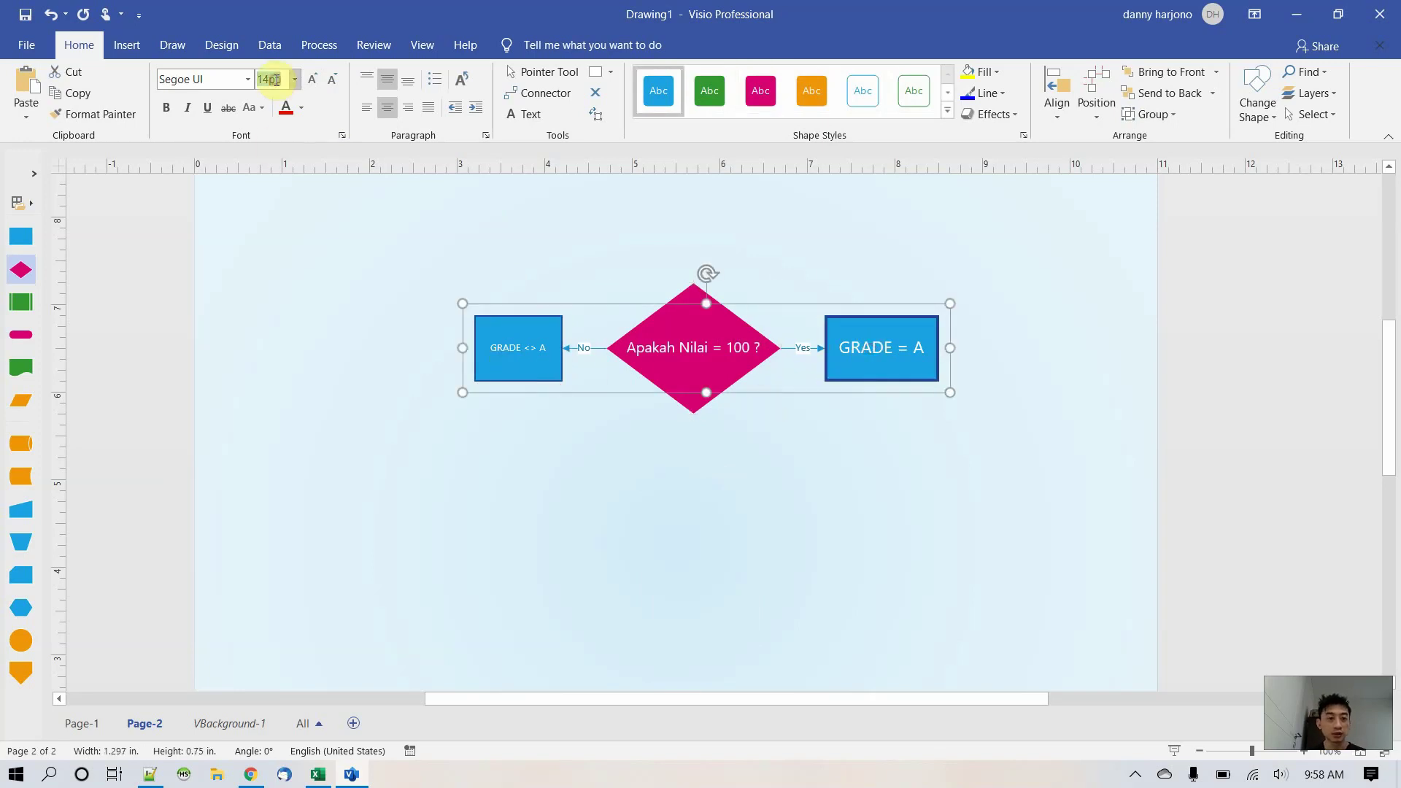
{"action": "type", "text": "12"}
{"action": "key", "text": "Return"}
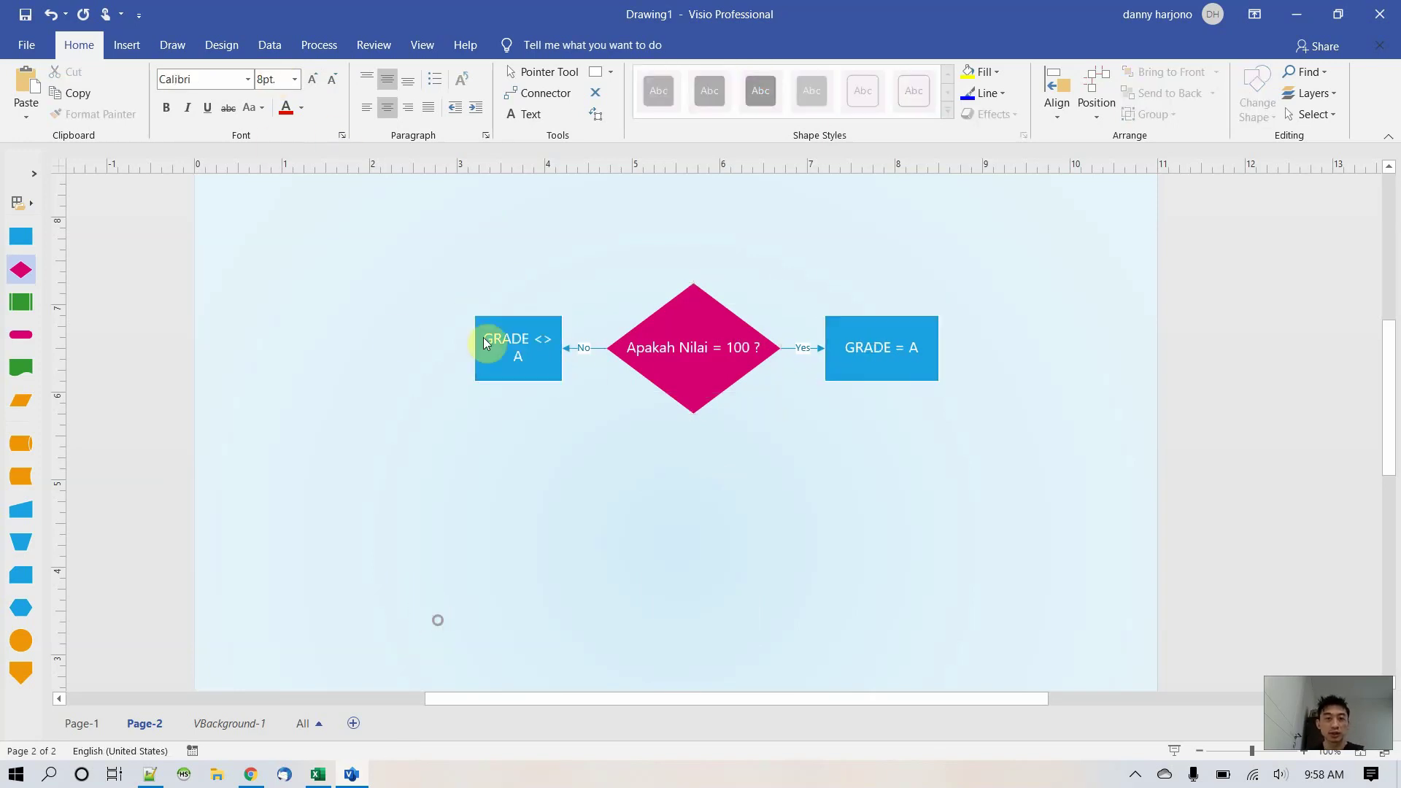
{"action": "left_click", "coordinate": [471, 349]}
{"action": "left_click_drag", "start_coordinate": [471, 345], "coordinate": [445, 355]}
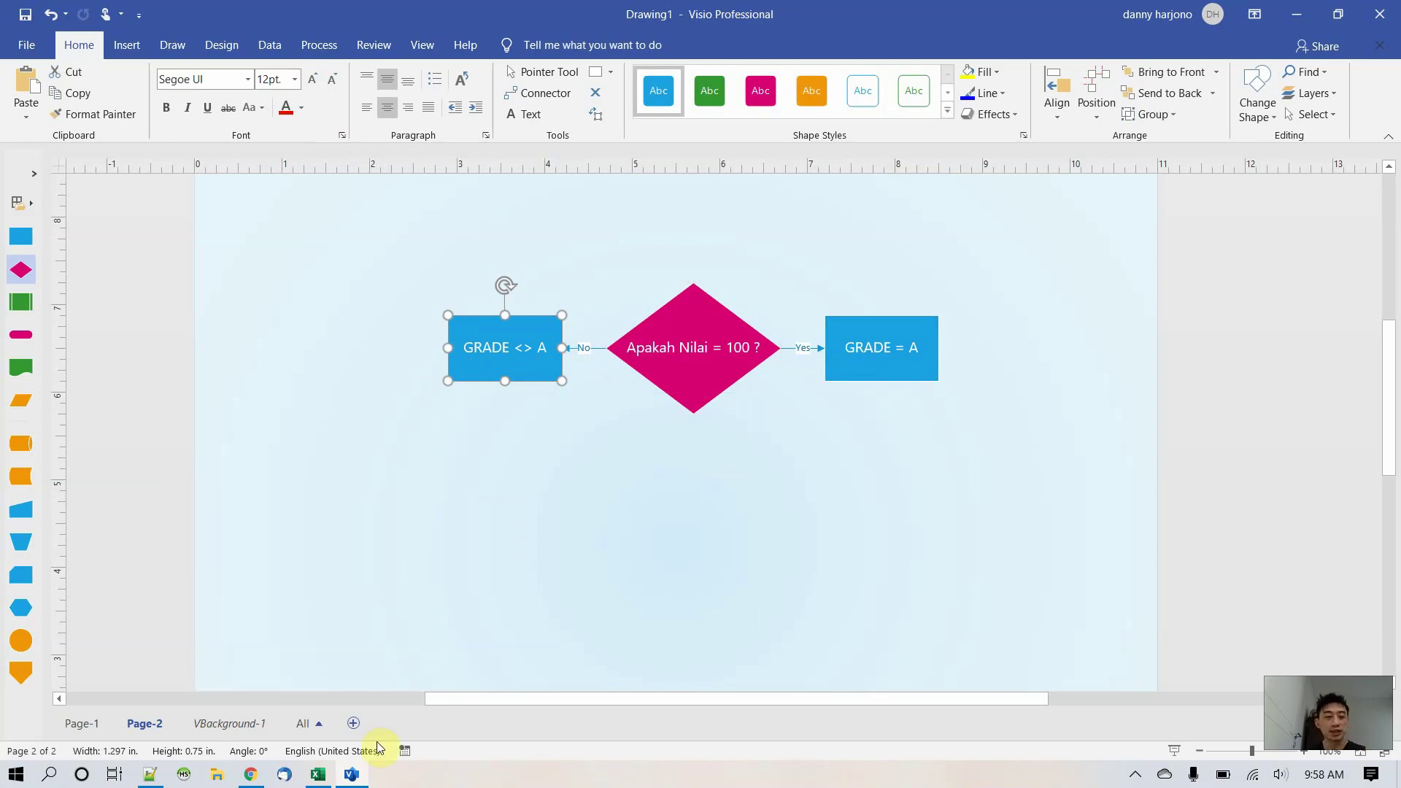
- Compare the grade A row with the B to E rows in Excel, and delete the "GRADE <> A" rectangle back in Visio
{"action": "left_click", "coordinate": [317, 774]}
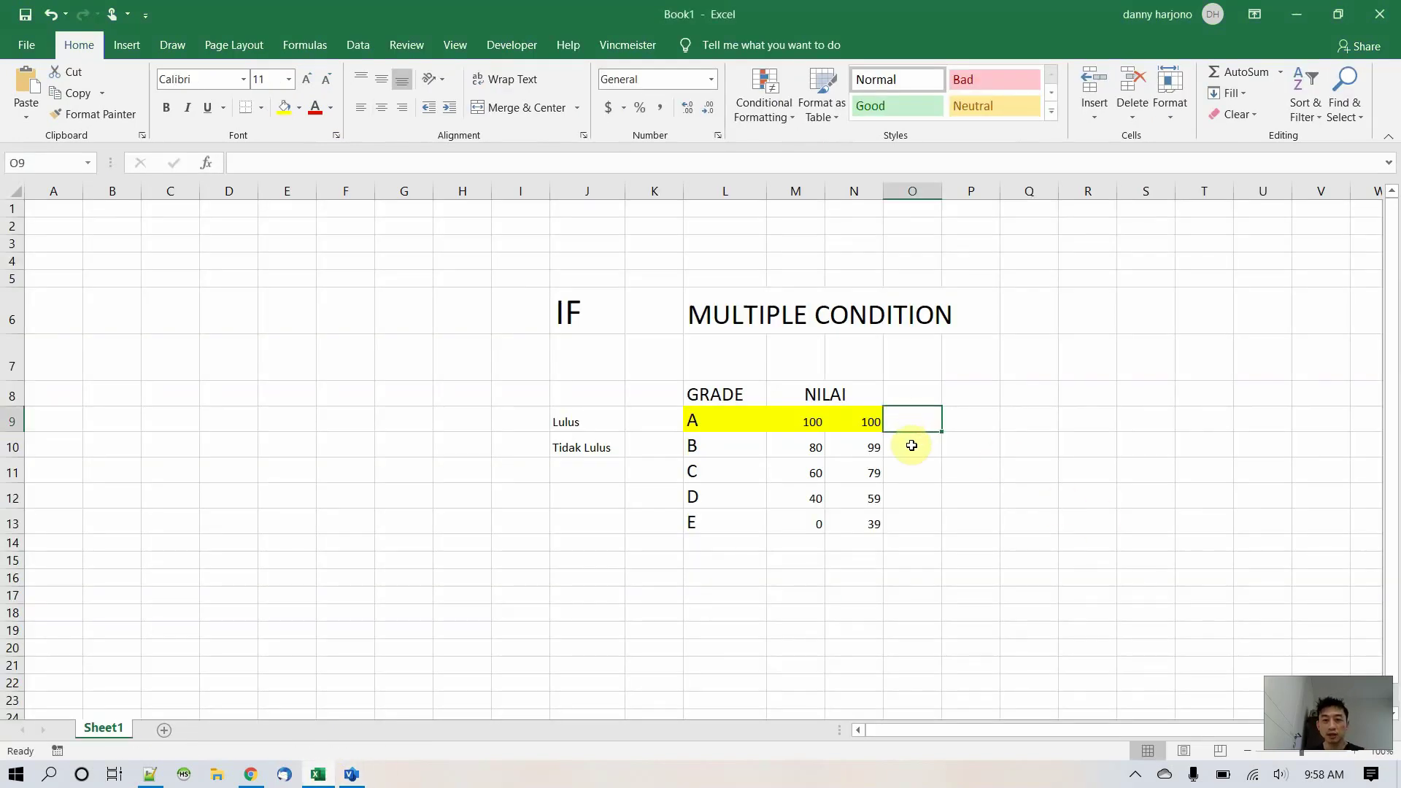
{"action": "left_click_drag", "start_coordinate": [912, 445], "coordinate": [908, 523]}
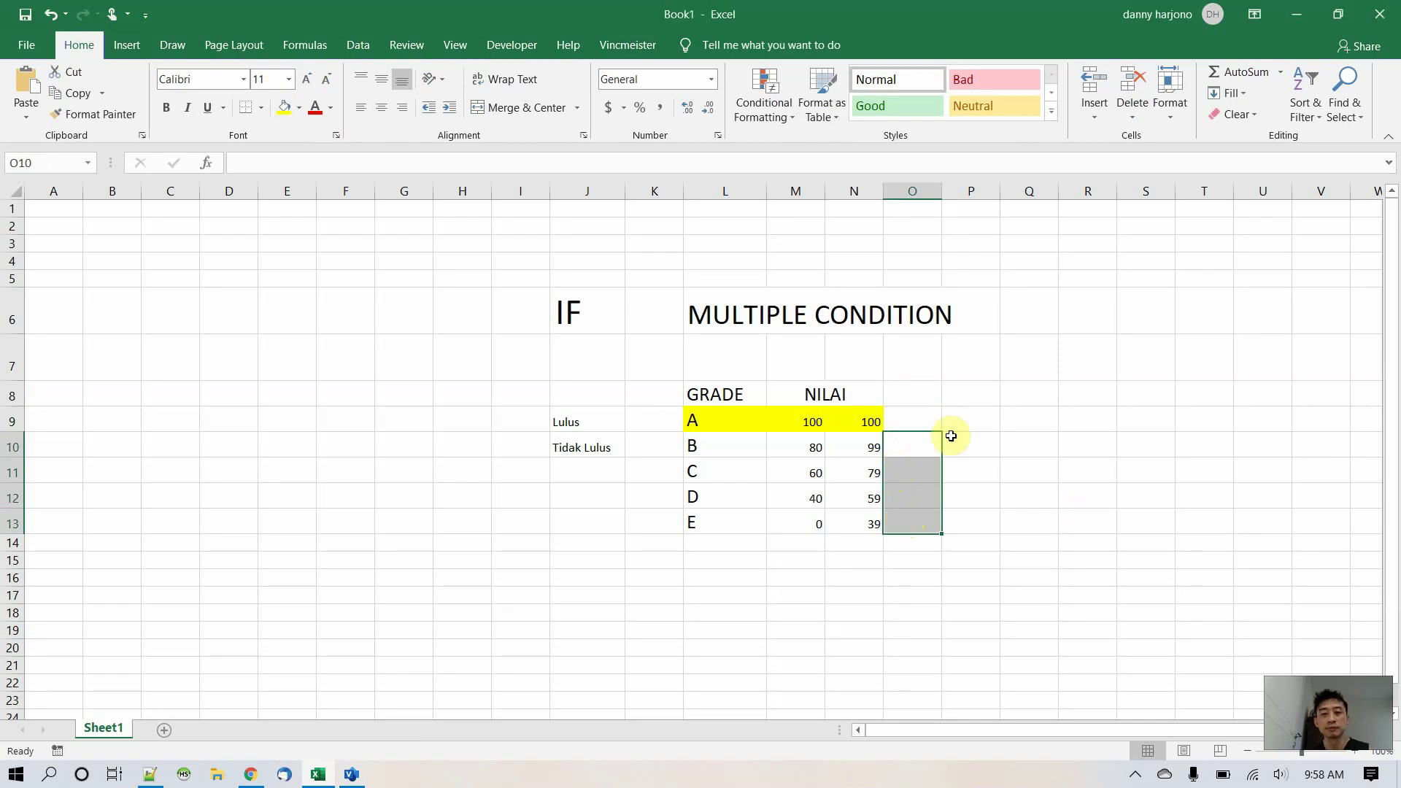
{"action": "left_click", "coordinate": [906, 411]}
{"action": "left_click_drag", "start_coordinate": [705, 420], "coordinate": [844, 417]}
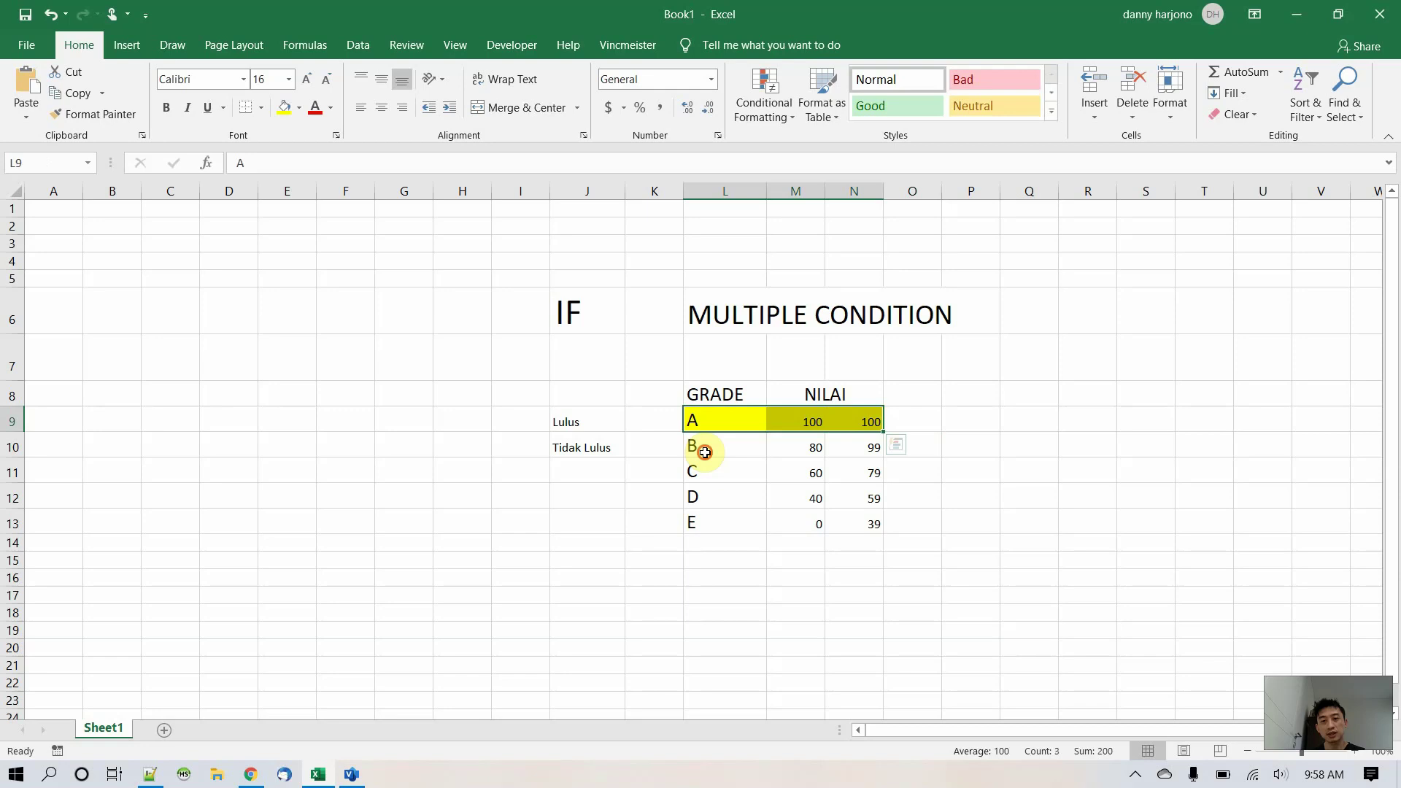
{"action": "left_click_drag", "start_coordinate": [707, 448], "coordinate": [867, 524]}
{"action": "key", "text": "alt+Tab"}
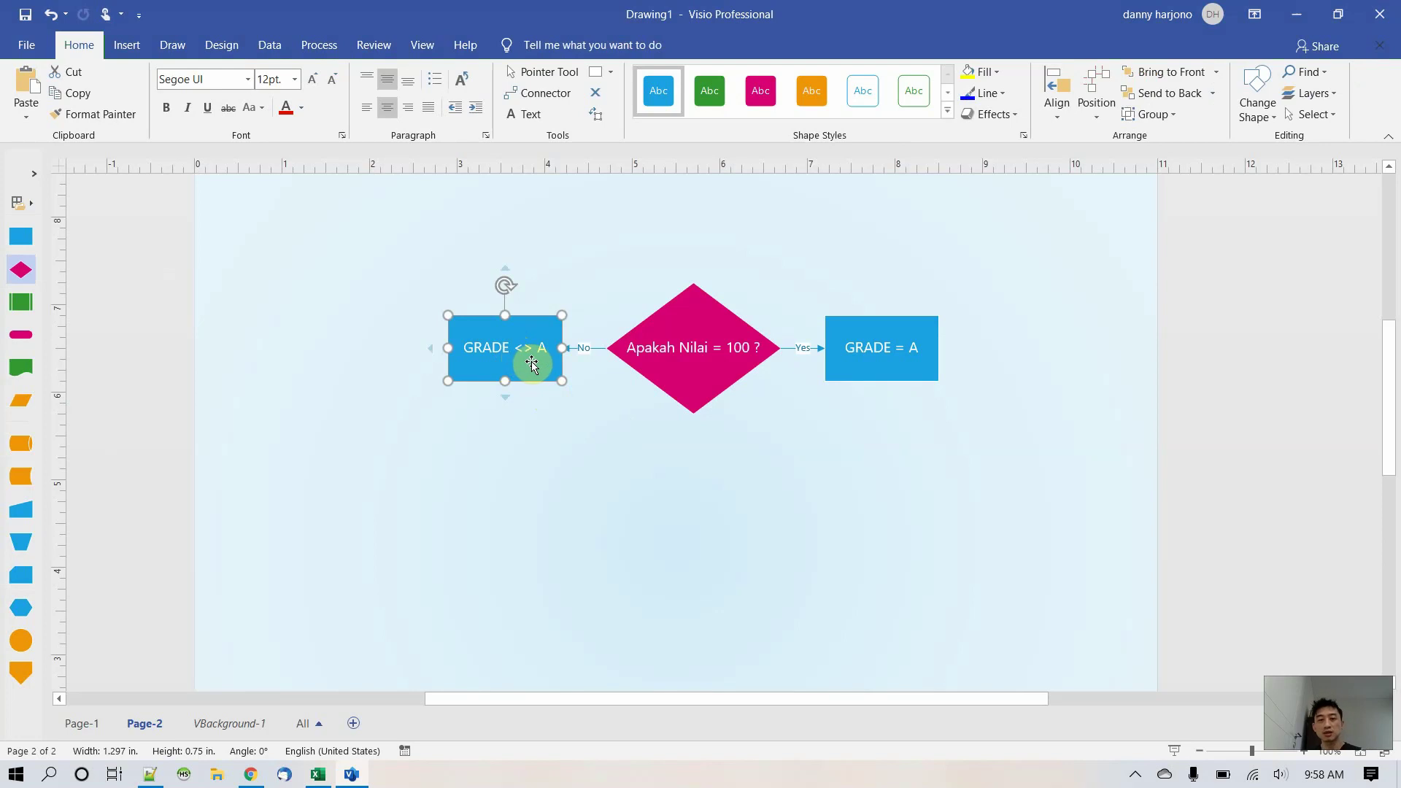
{"action": "key", "text": "Delete"}
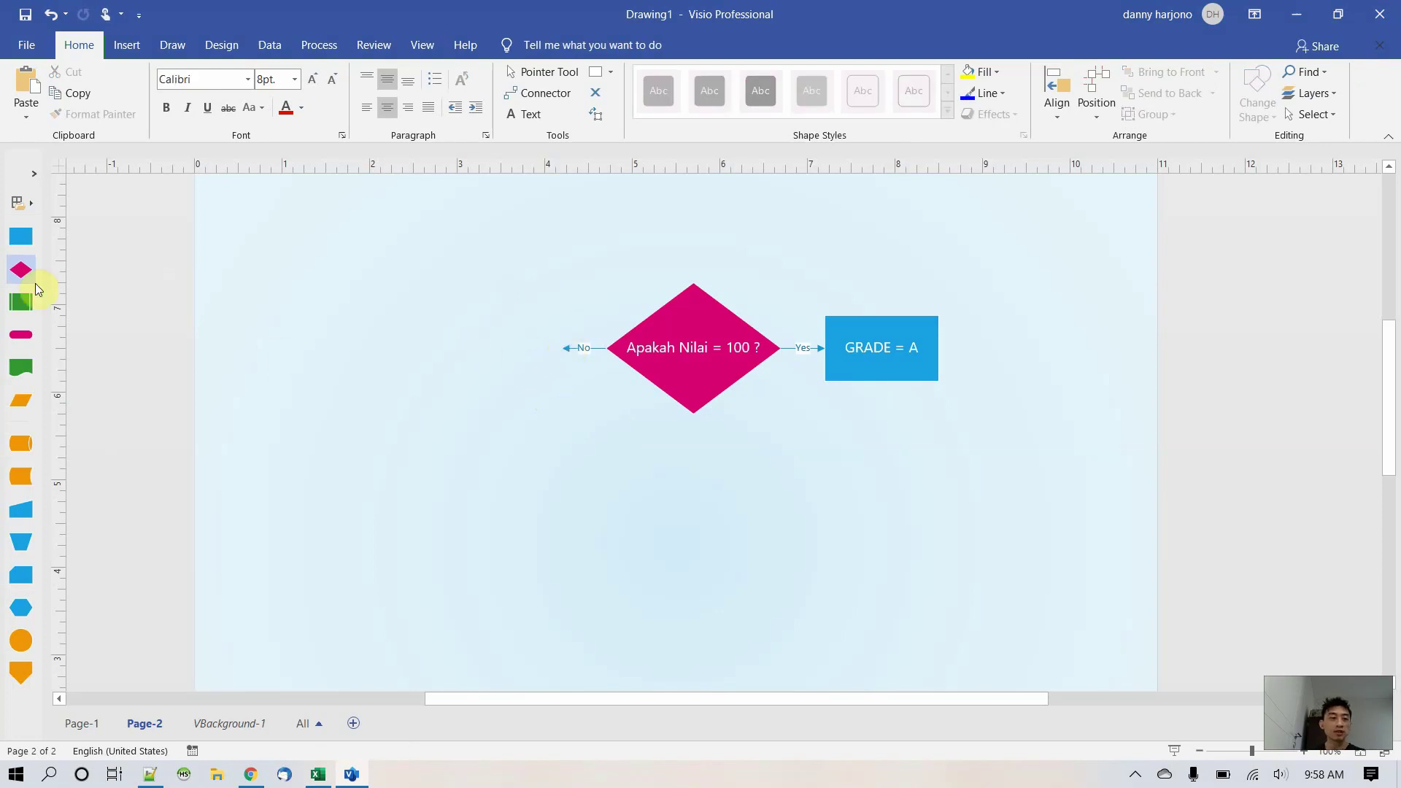
- Add a decision diamond about 2.15 in wide and 1.6 in high at the end of the No connector, level with the first decision
{"action": "left_click_drag", "start_coordinate": [39, 277], "coordinate": [373, 405]}
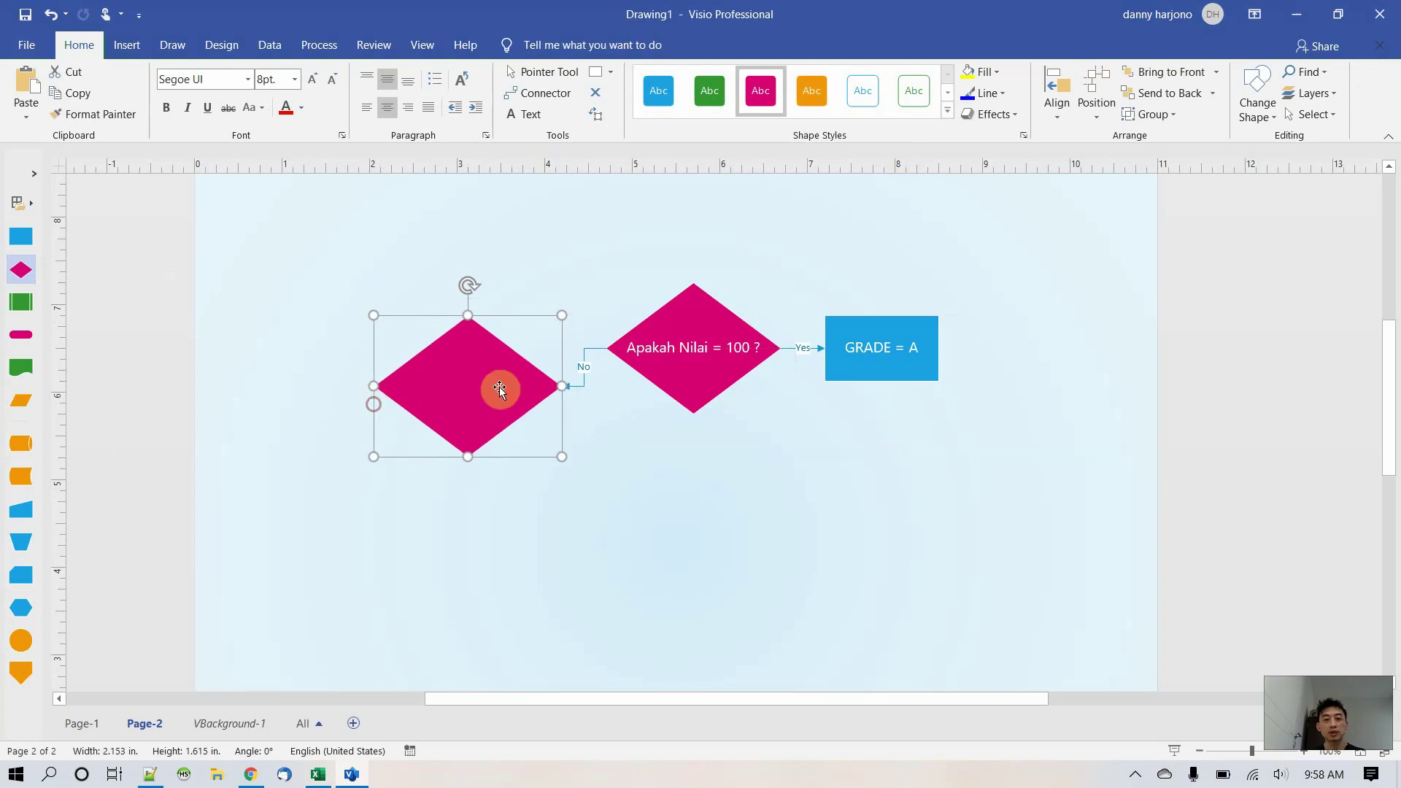
{"action": "left_click_drag", "start_coordinate": [475, 398], "coordinate": [463, 359]}
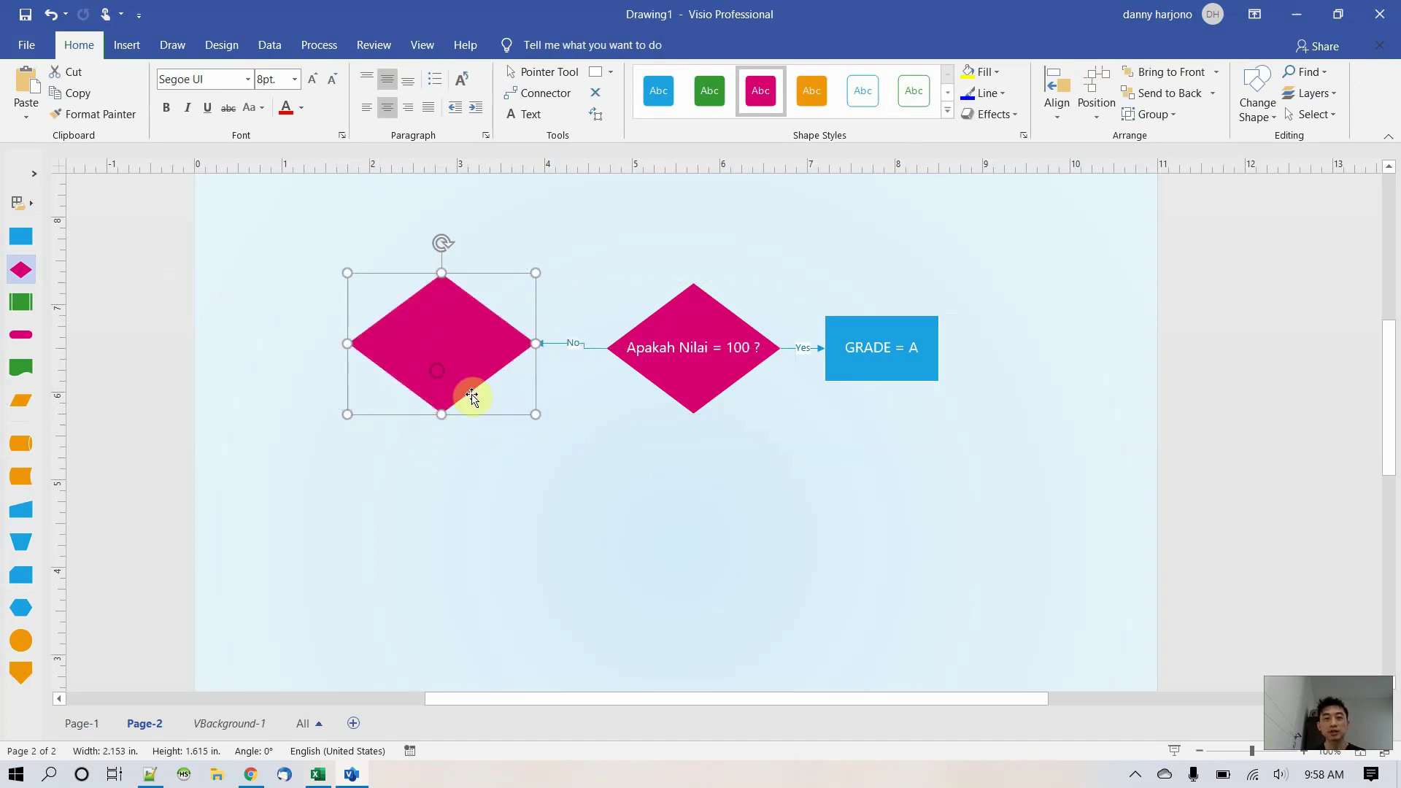
{"action": "key", "text": "ctrl+z"}
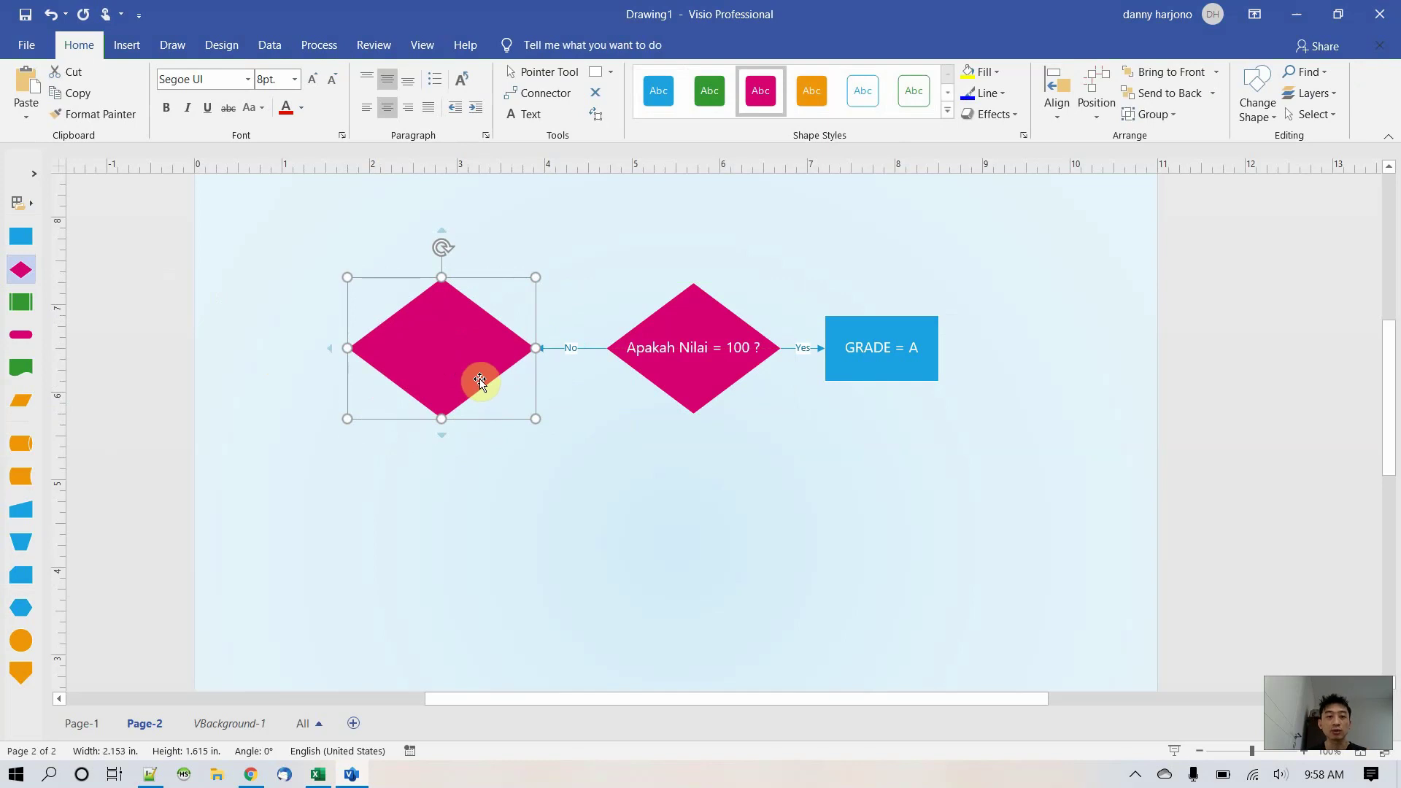
{"action": "key", "text": "Escape"}
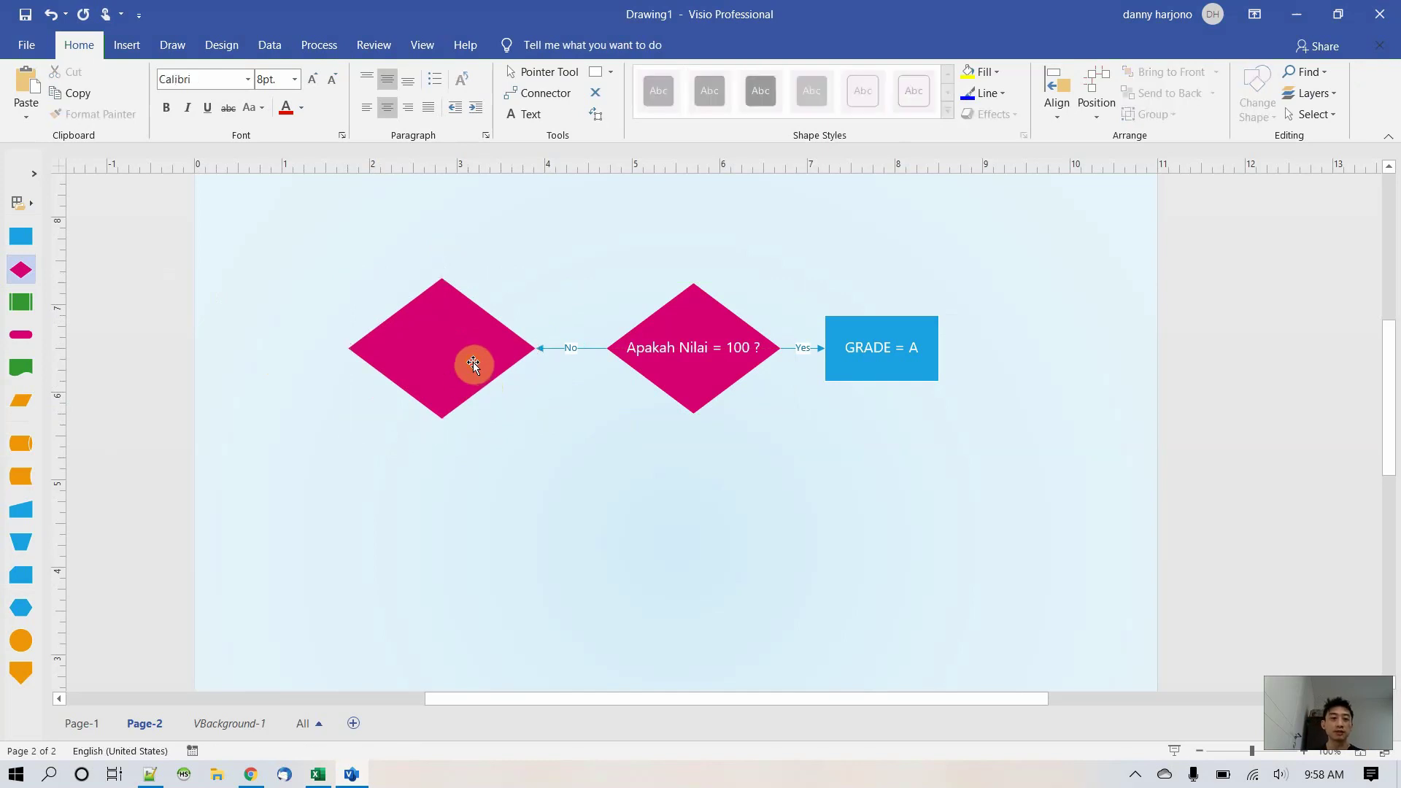
- Label the new diamond "Apakah Nilai 80 s/d 99 ?" on two lines, checking the grade B score range in Excel
{"action": "double_click", "coordinate": [473, 362]}
{"action": "type", "text": "Apak"}
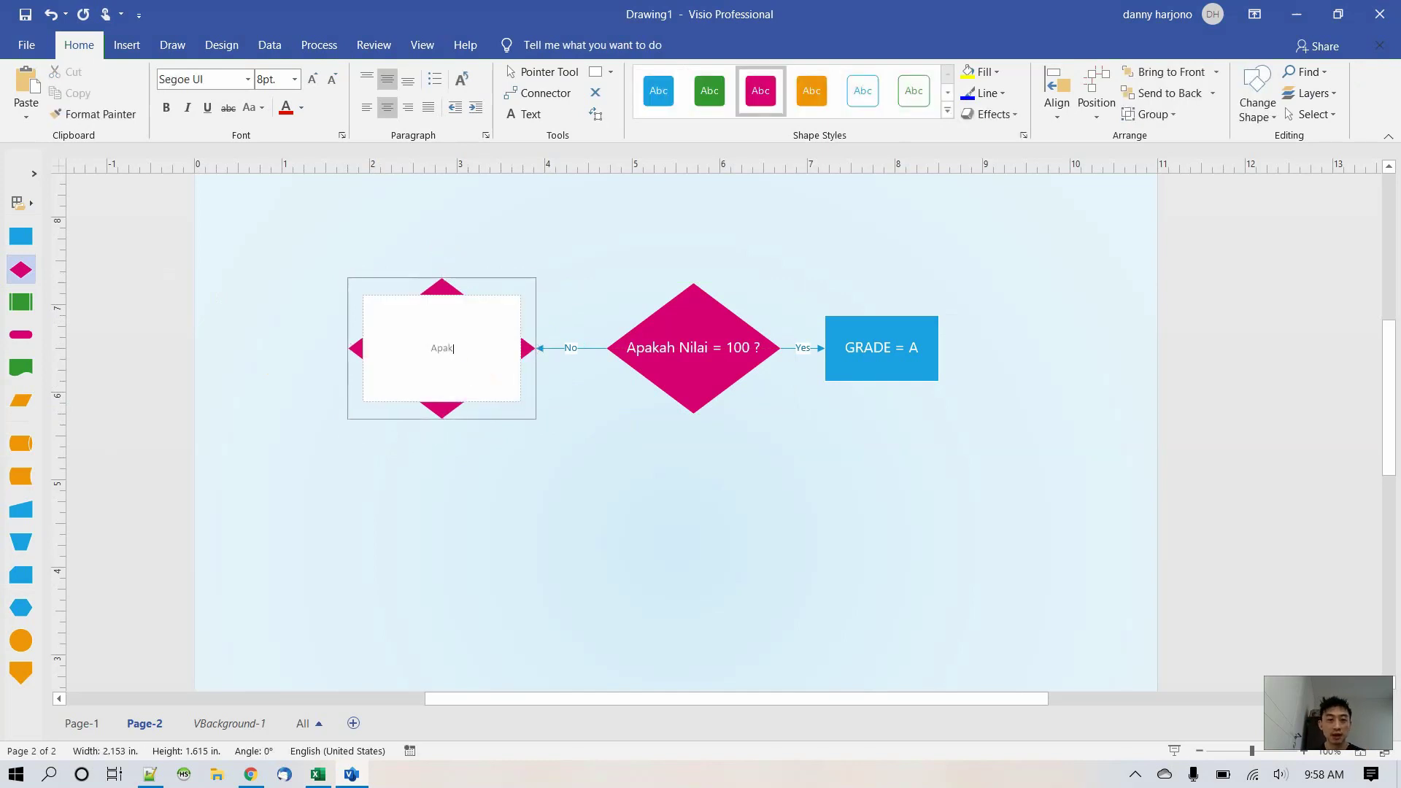
{"action": "type", "text": "ah Nilai"}
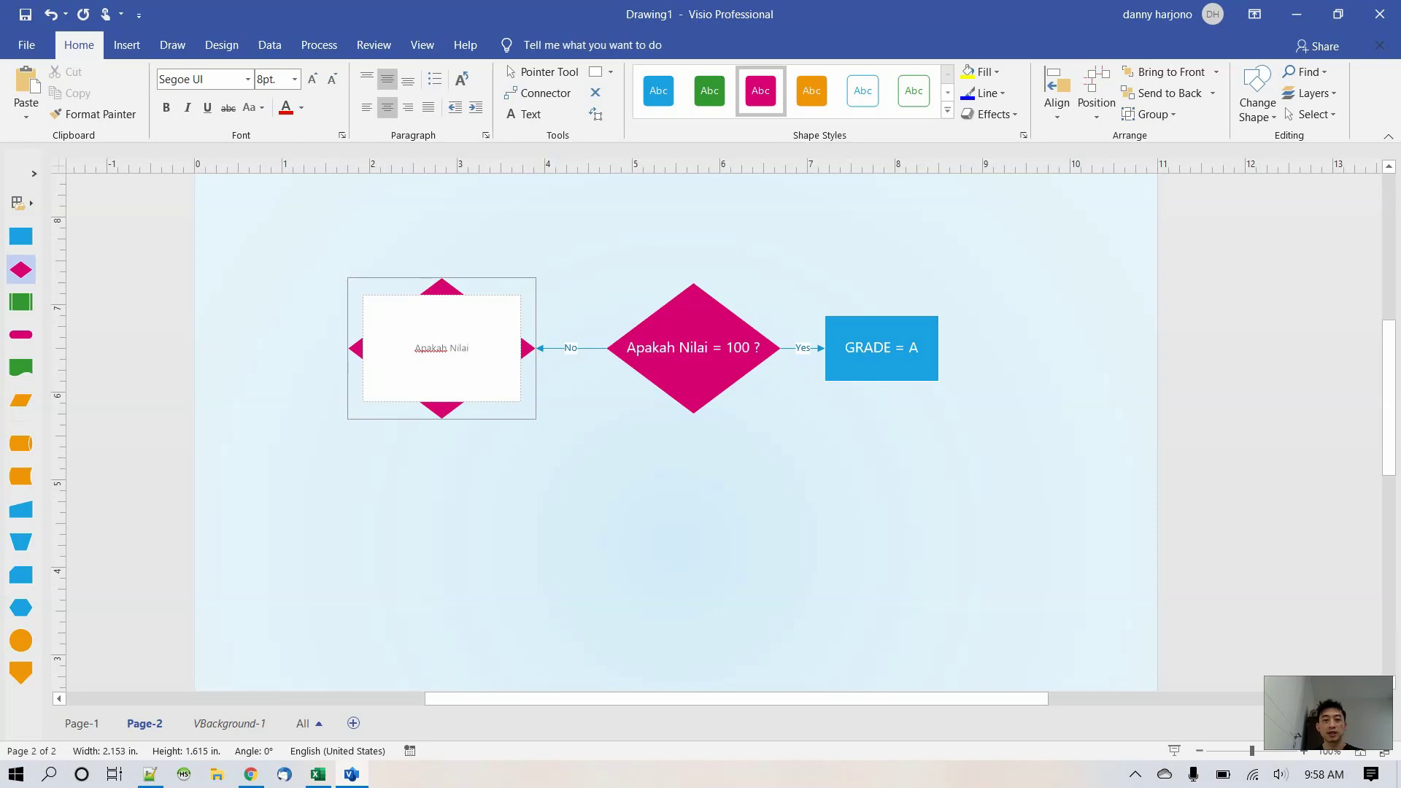
{"action": "key", "text": "Return"}
{"action": "key", "text": "alt+Tab"}
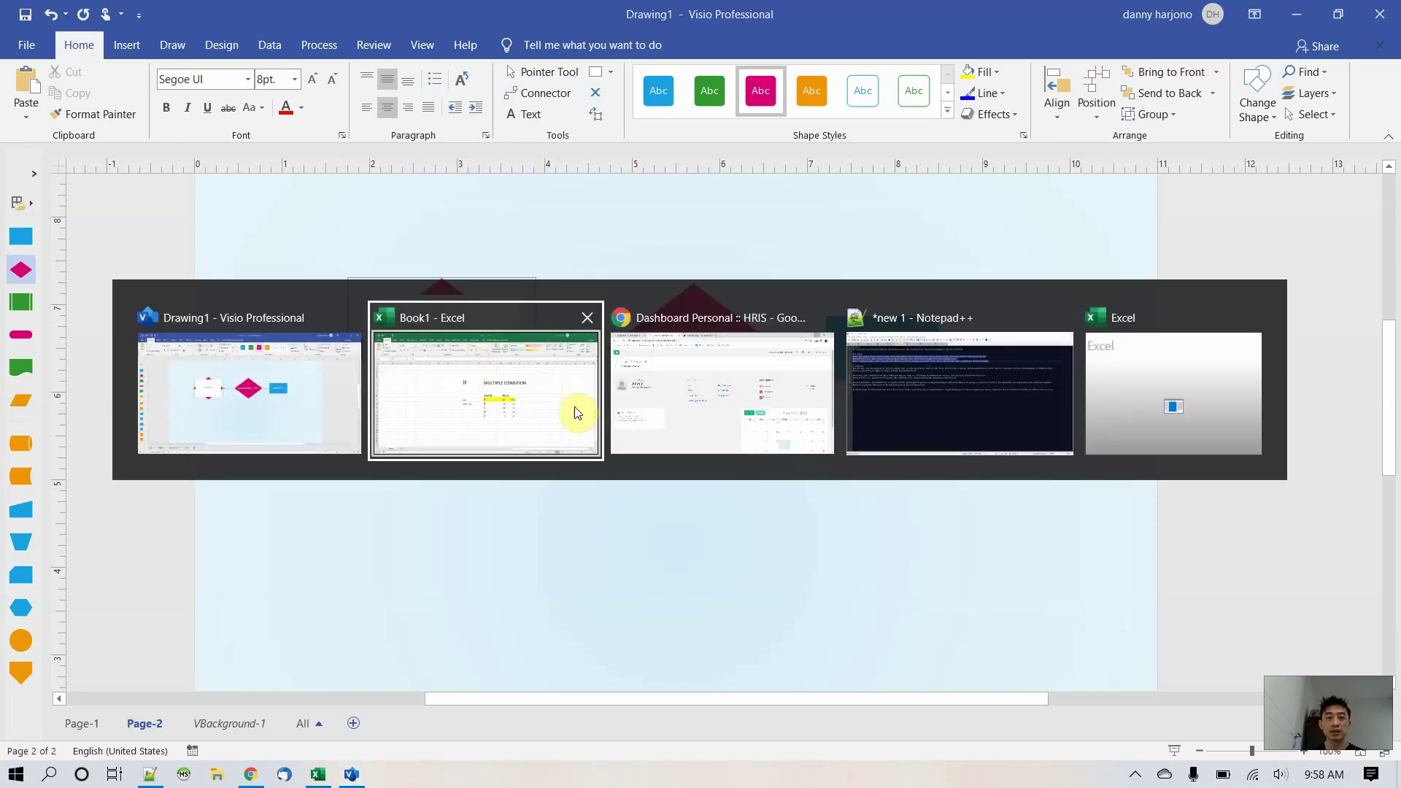
{"action": "left_click", "coordinate": [813, 447]}
{"action": "key", "text": "alt+Tab"}
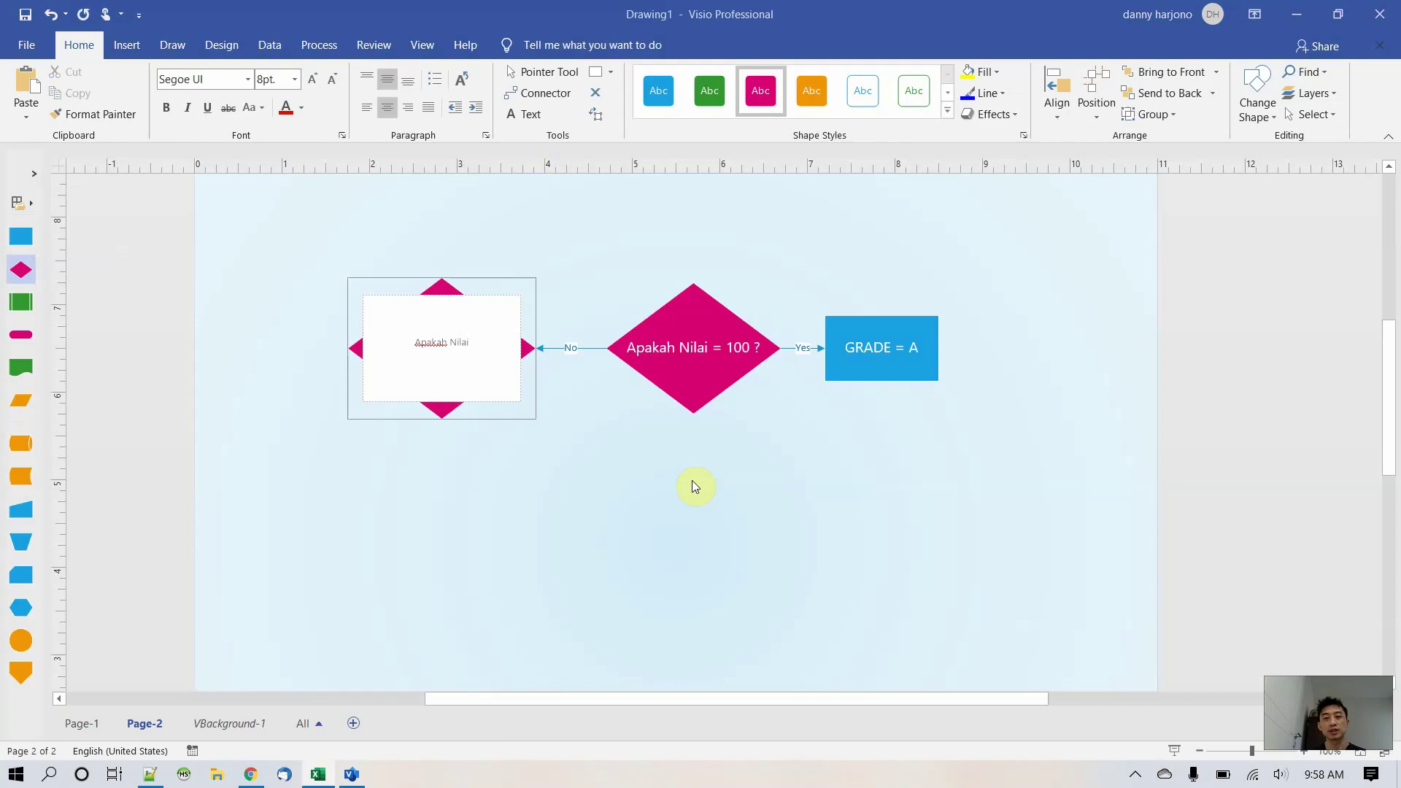
{"action": "type", "text": "80"}
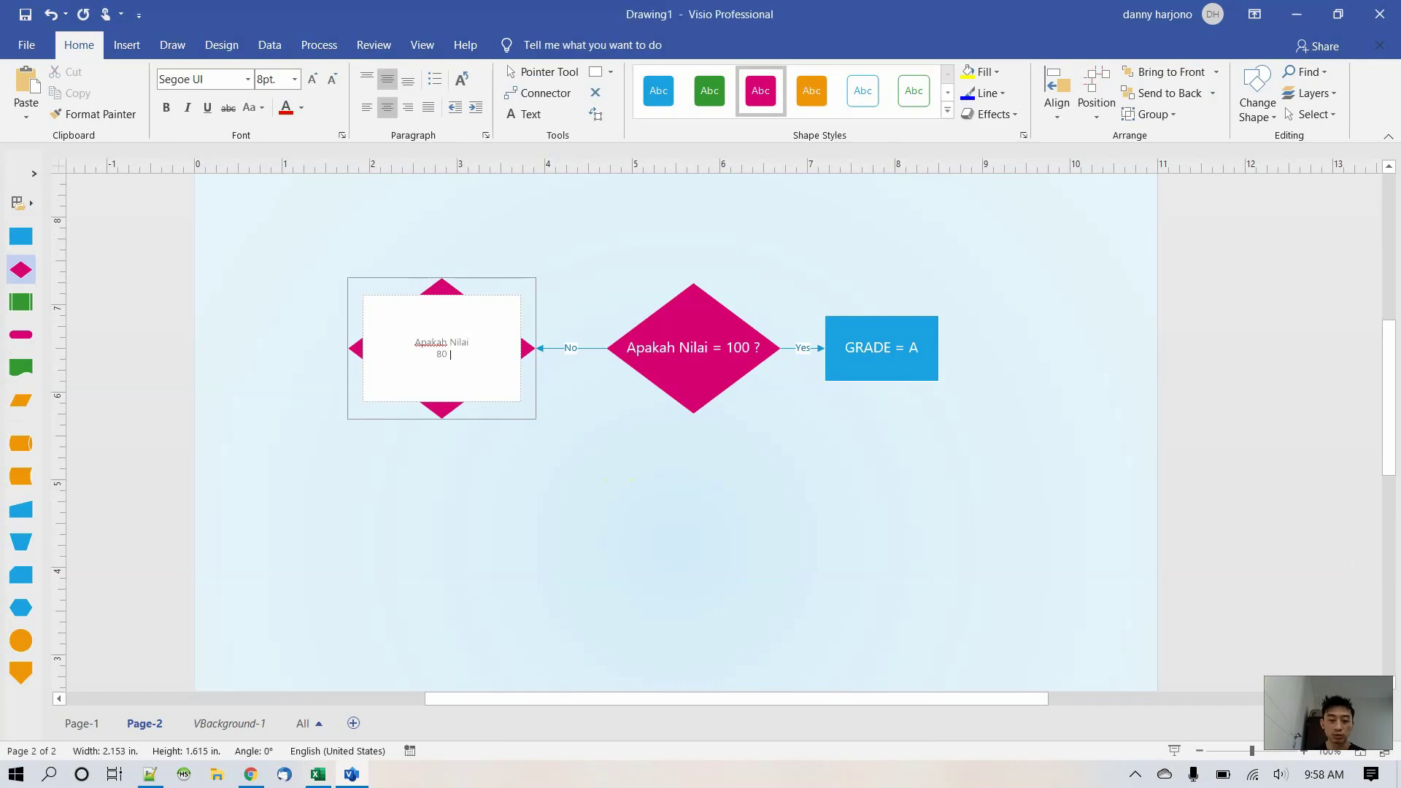
{"action": "type", "text": " s/d"}
{"action": "key", "text": "alt+Tab"}
{"action": "key", "text": "alt+Tab"}
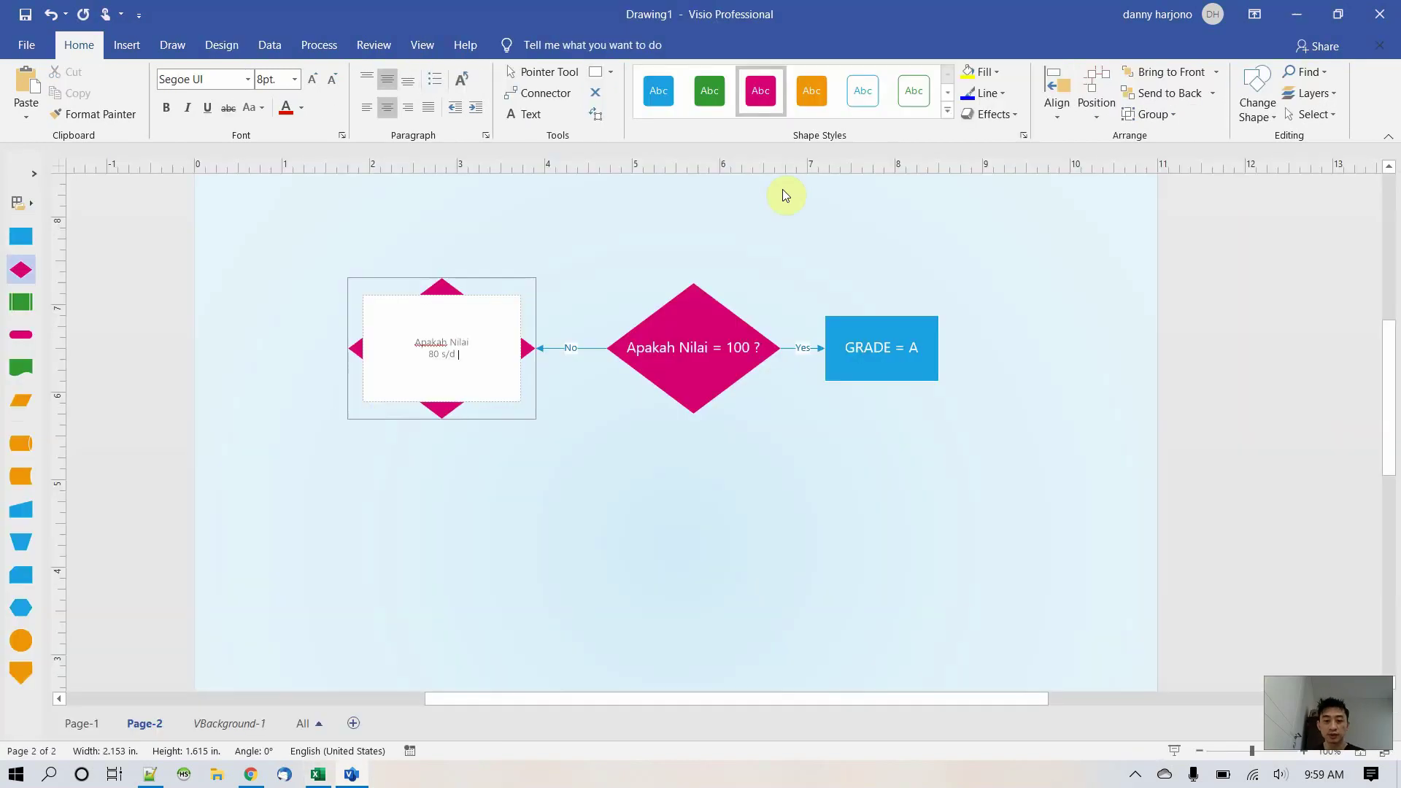
{"action": "type", "text": "99 ?"}
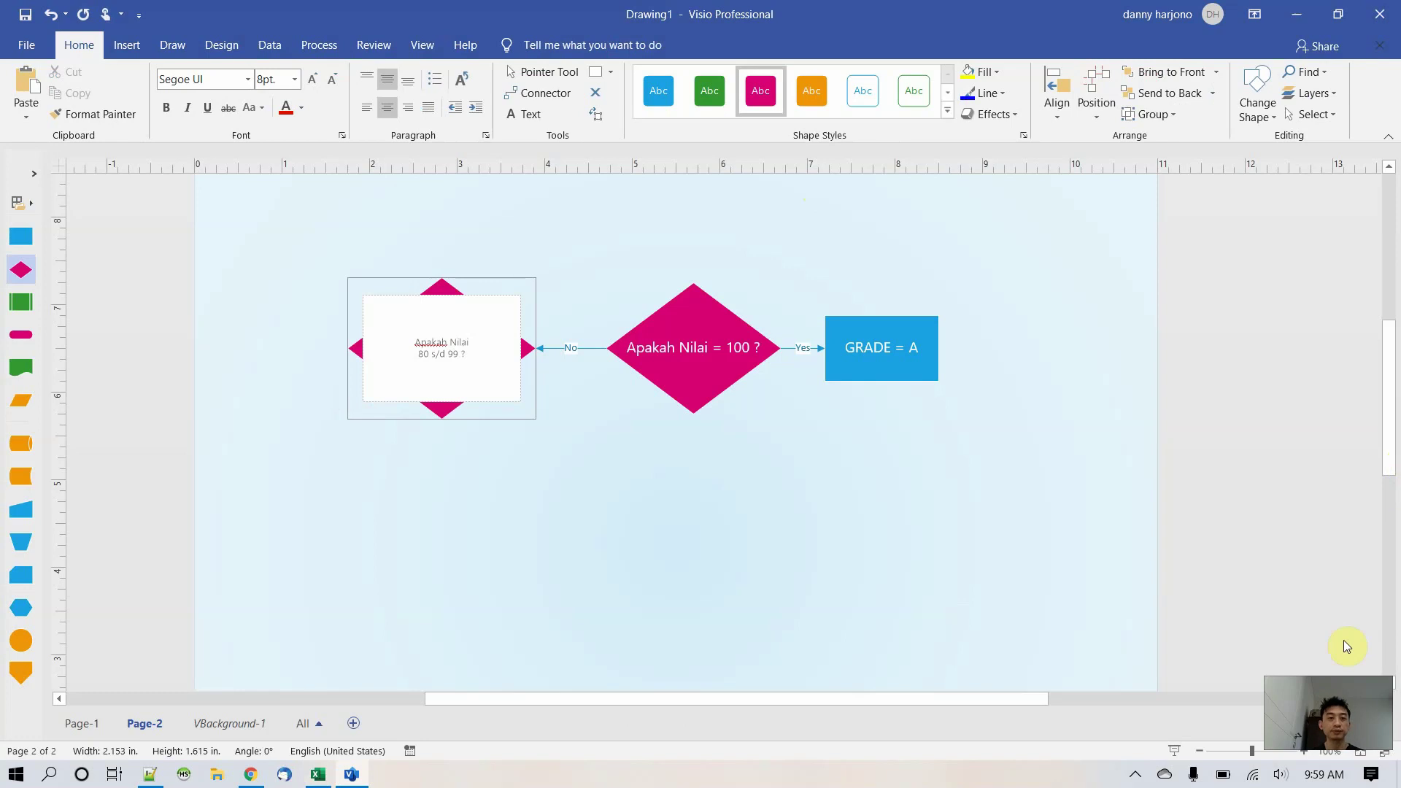
{"action": "left_click", "coordinate": [701, 519]}
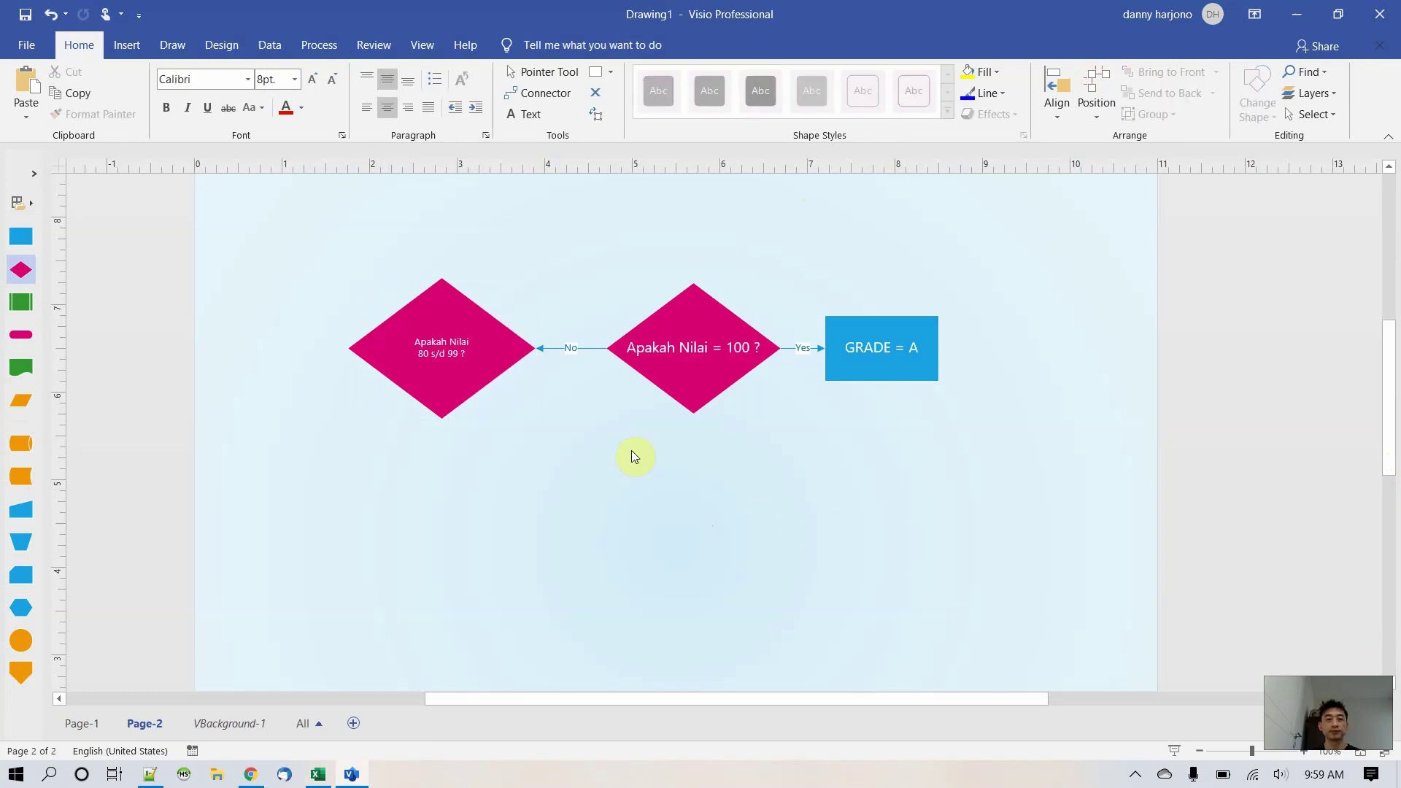
- Set the text of the "Apakah Nilai 80 s/d 99 ?" diamond to 12 pt
{"action": "left_click", "coordinate": [453, 359]}
{"action": "type", "text": "12"}
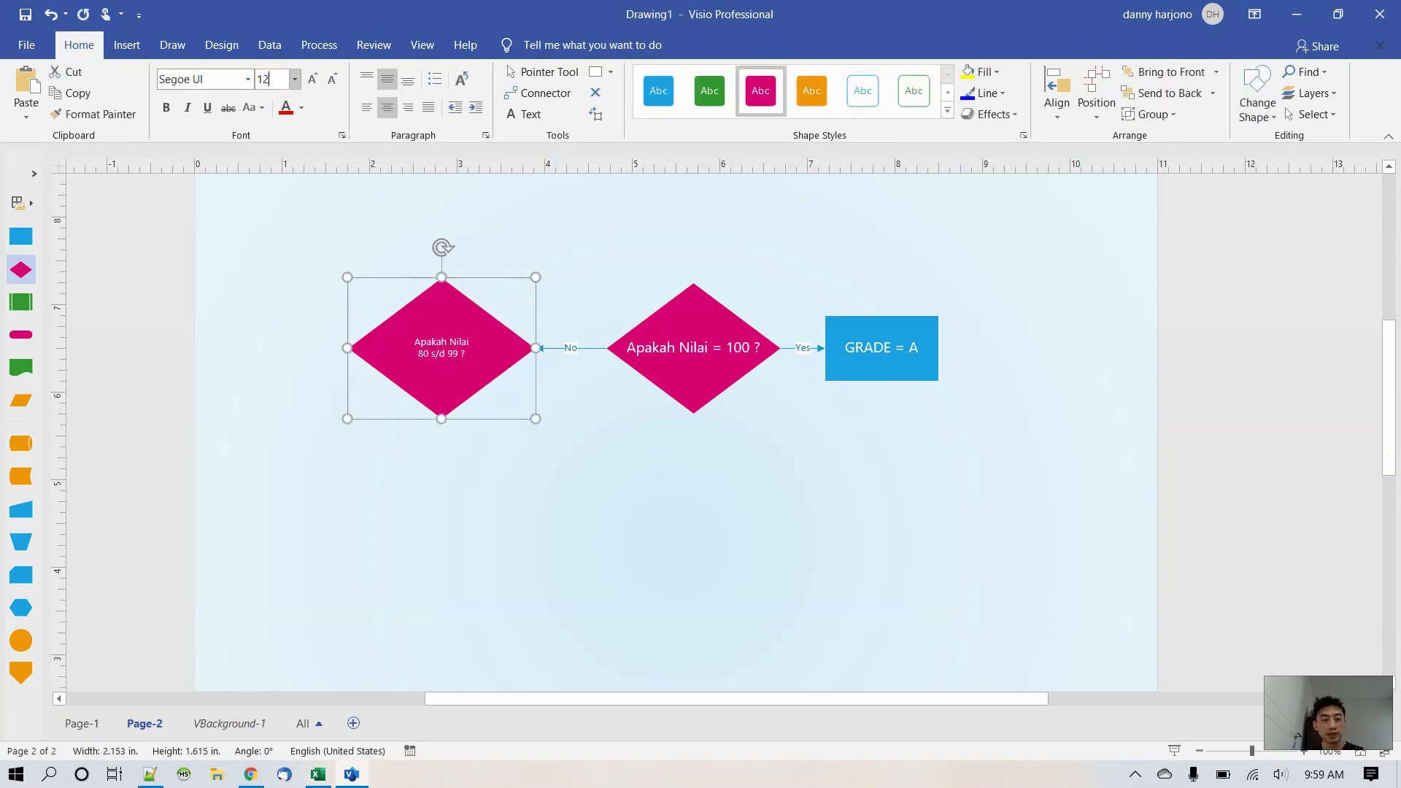
{"action": "key", "text": "Return"}
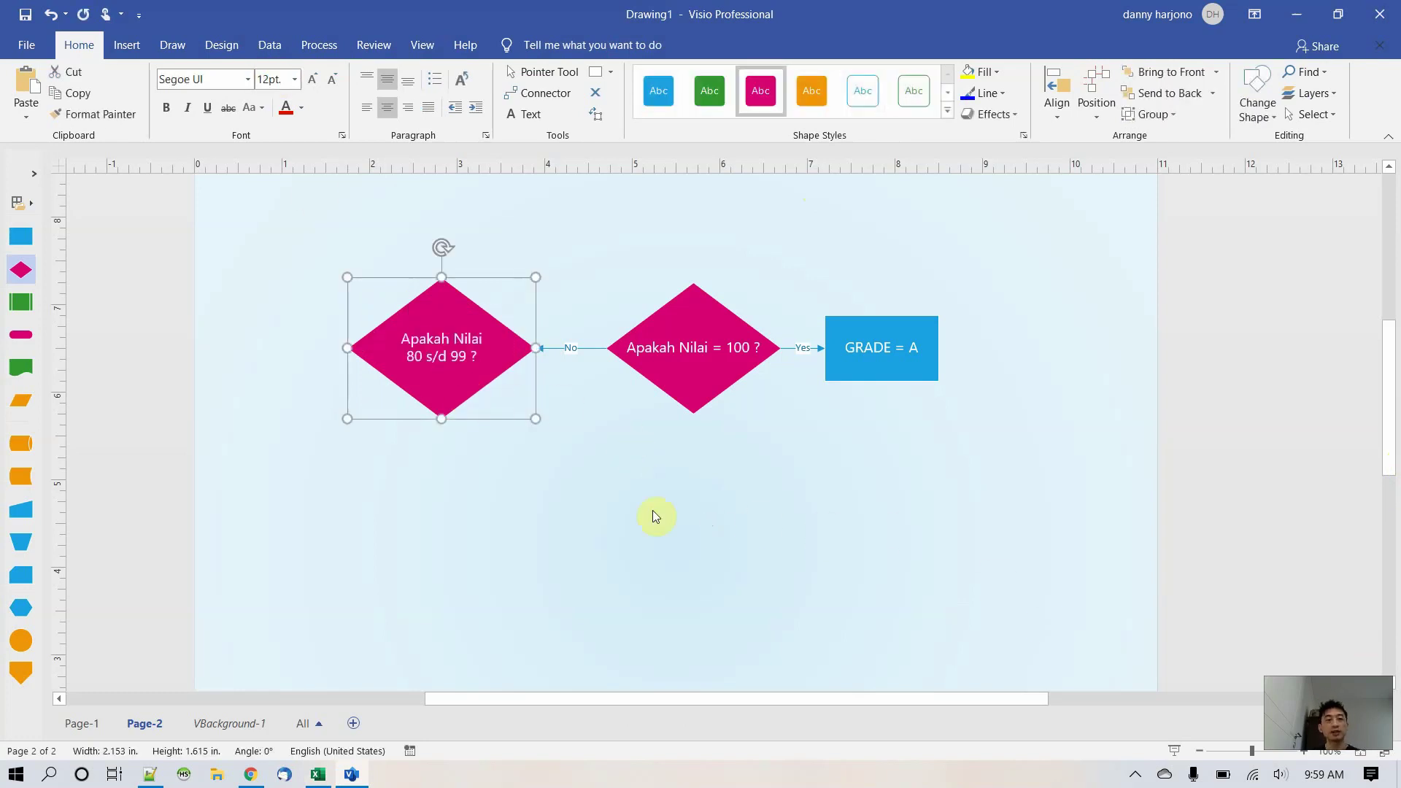
{"action": "left_click", "coordinate": [652, 510]}
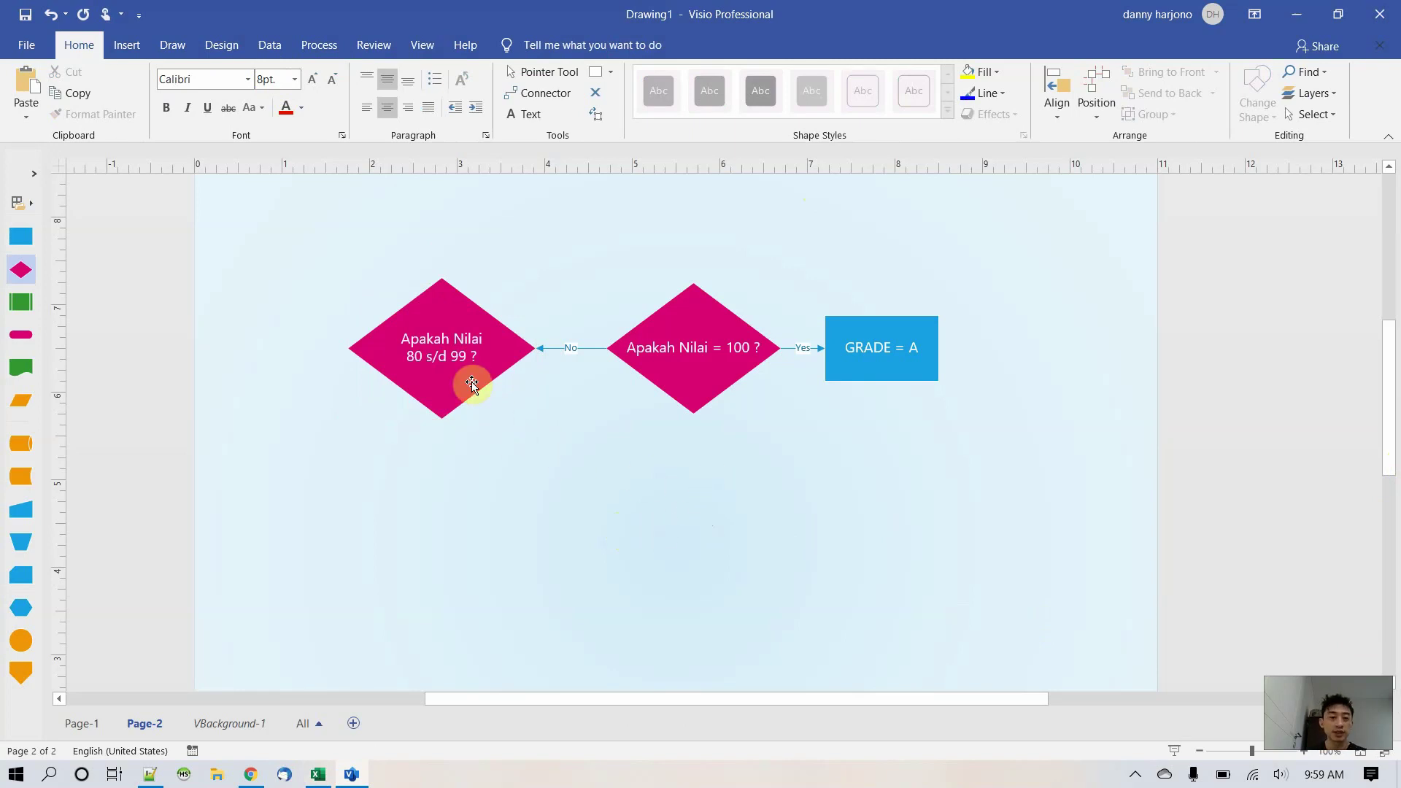
- Add a connected rectangle below the 80 s/d 99 decision and label its connector "Yes"
{"action": "left_click", "coordinate": [472, 404]}
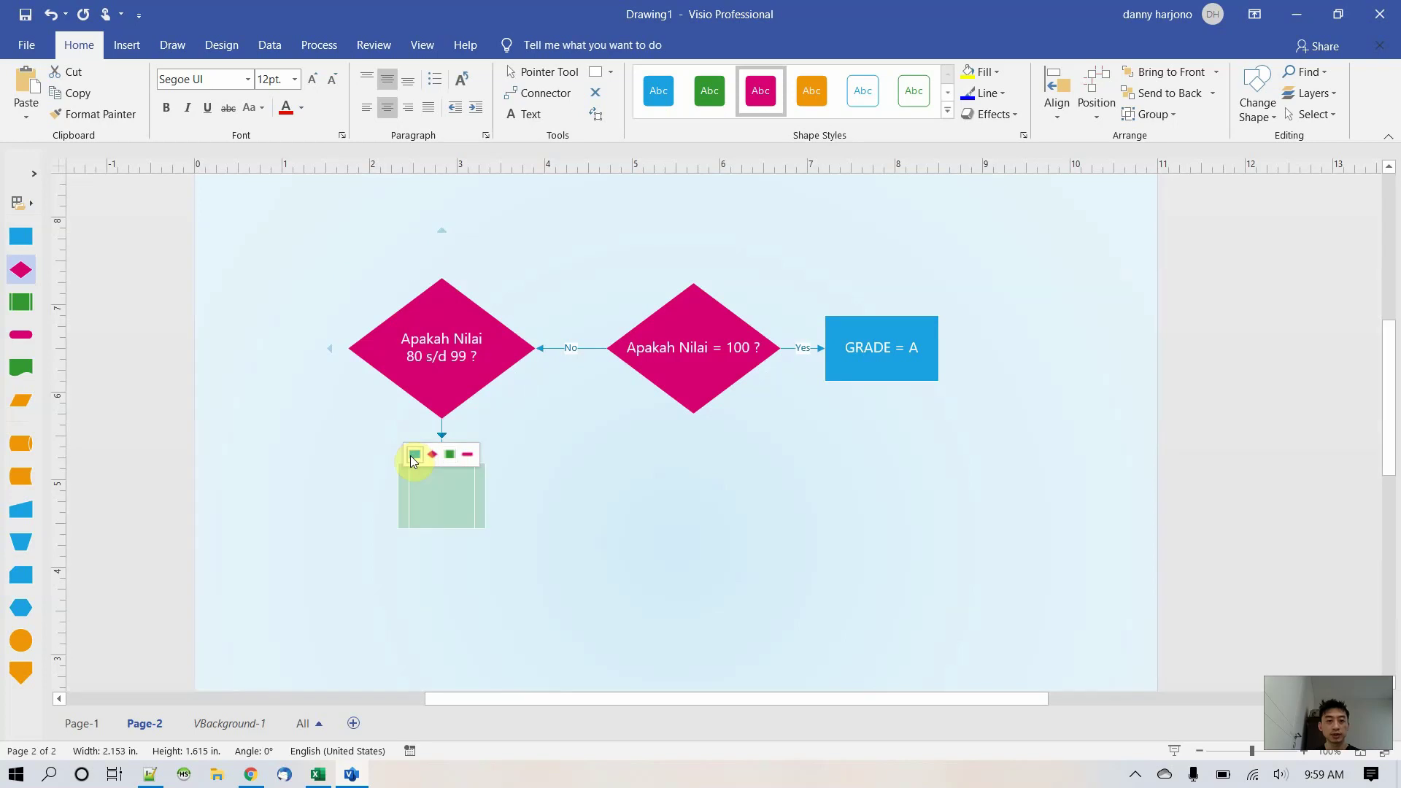
{"action": "left_click", "coordinate": [411, 456]}
{"action": "type", "text": "Ye"}
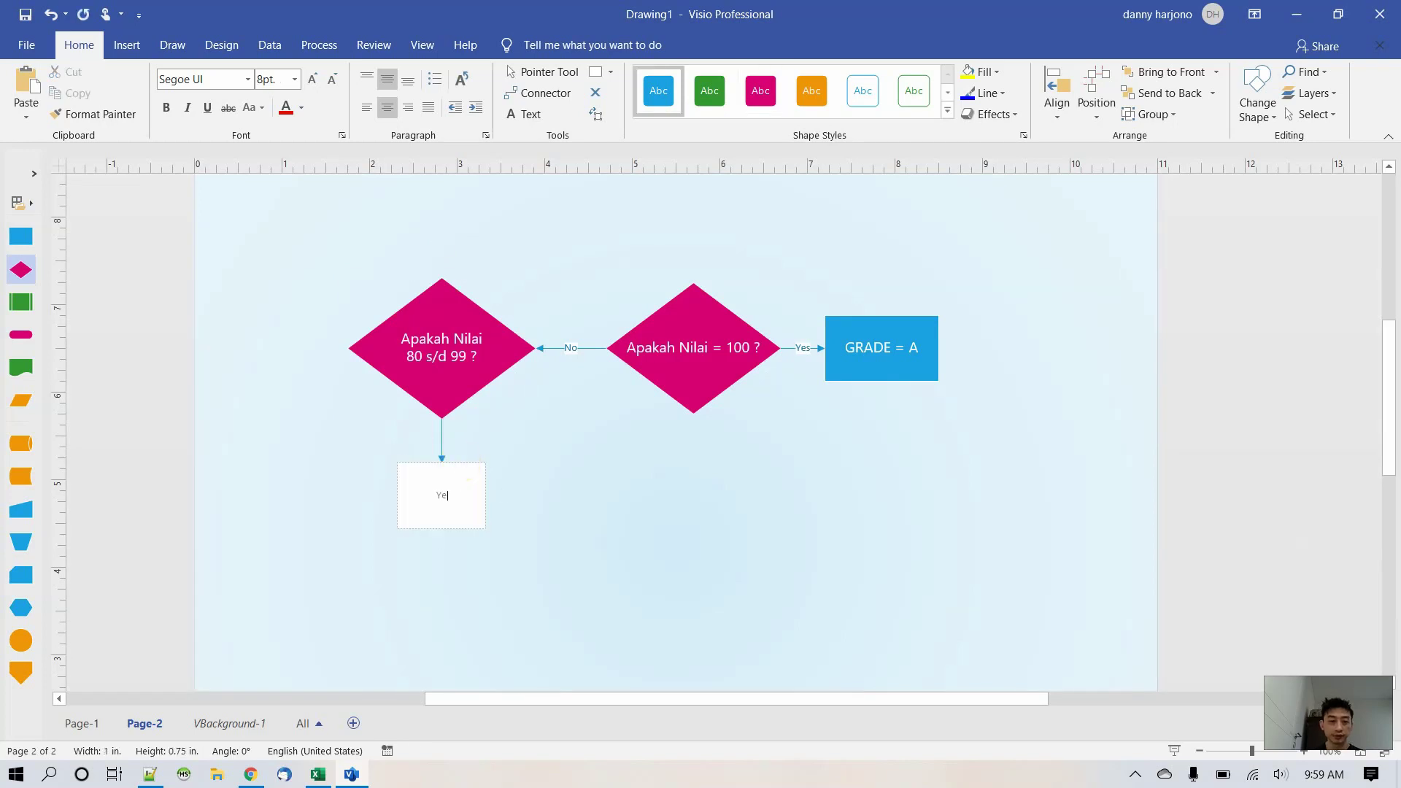
{"action": "left_click", "coordinate": [482, 430]}
{"action": "left_click", "coordinate": [442, 436]}
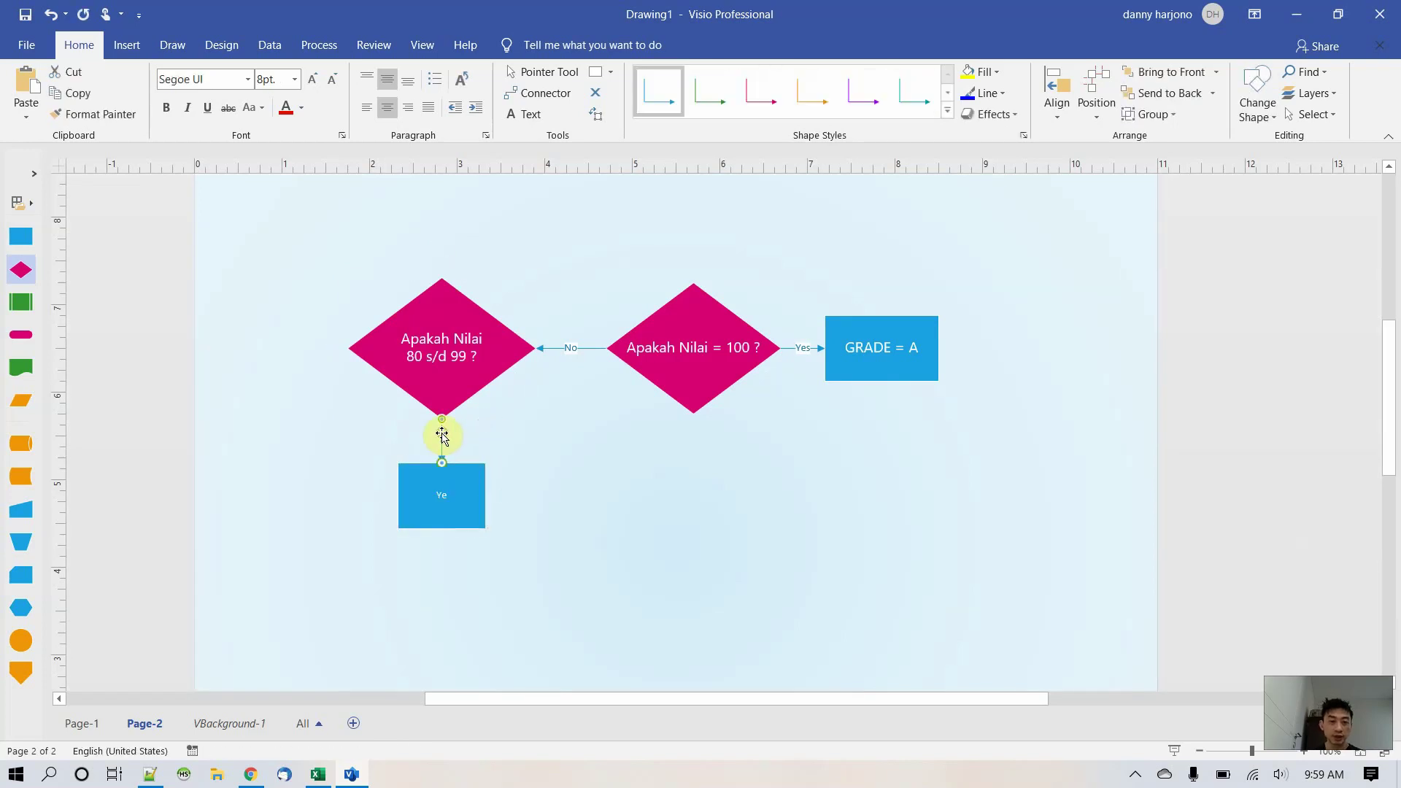
{"action": "type", "text": "Yes"}
{"action": "left_click", "coordinate": [599, 501]}
- Label the rectangle below the 80 s/d 99 decision "GRADE = B" and set its text to 12 pt
{"action": "double_click", "coordinate": [442, 497]}
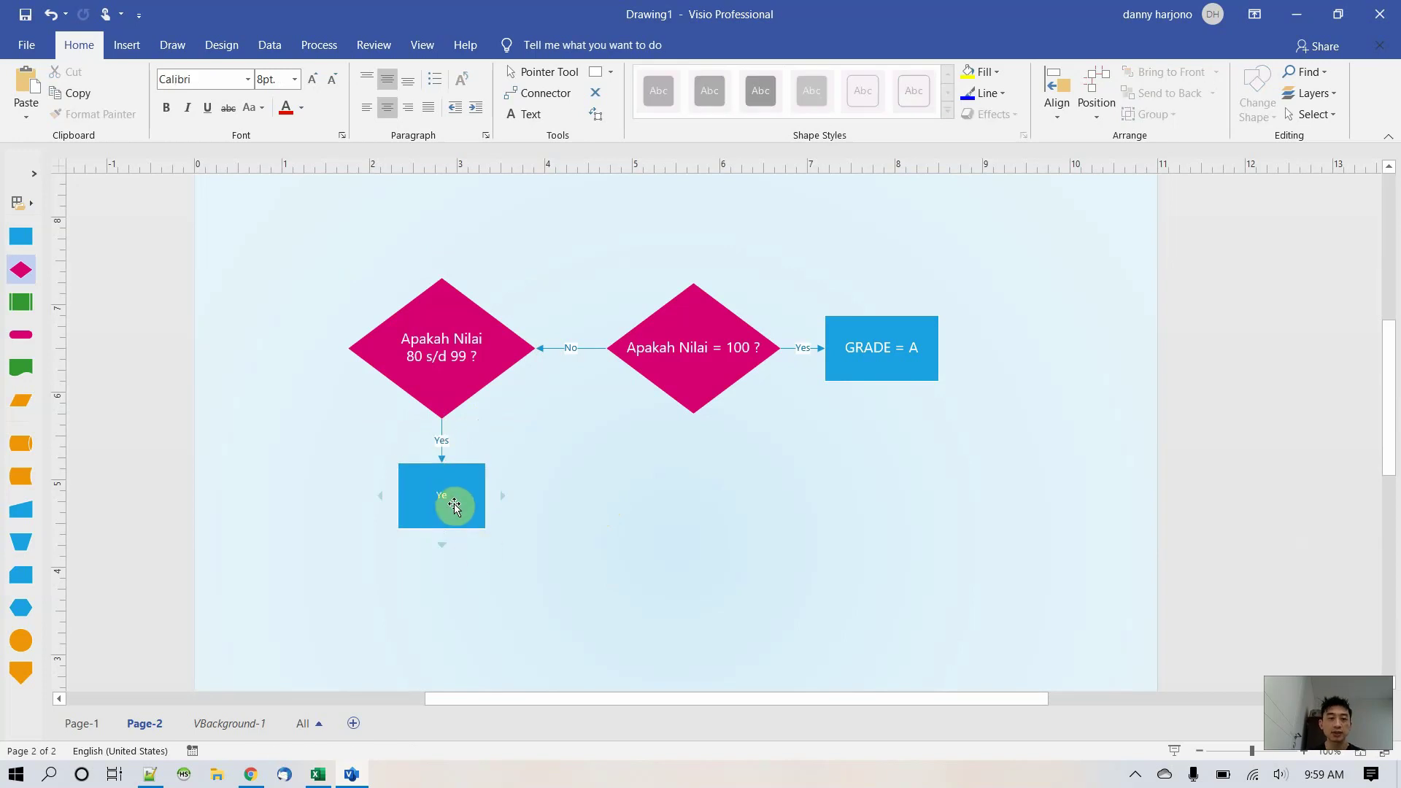
{"action": "double_click", "coordinate": [444, 498]}
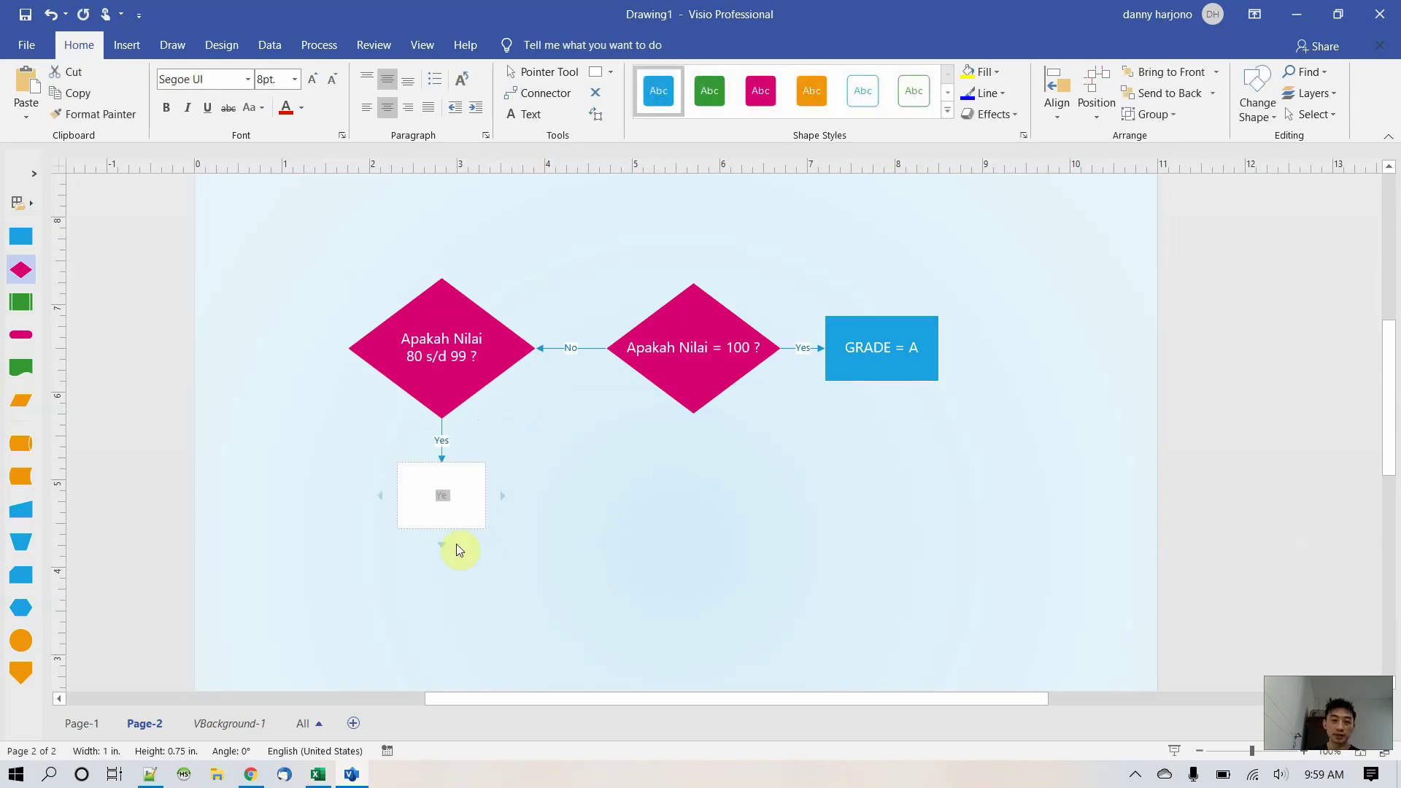
{"action": "type", "text": "GRADE"}
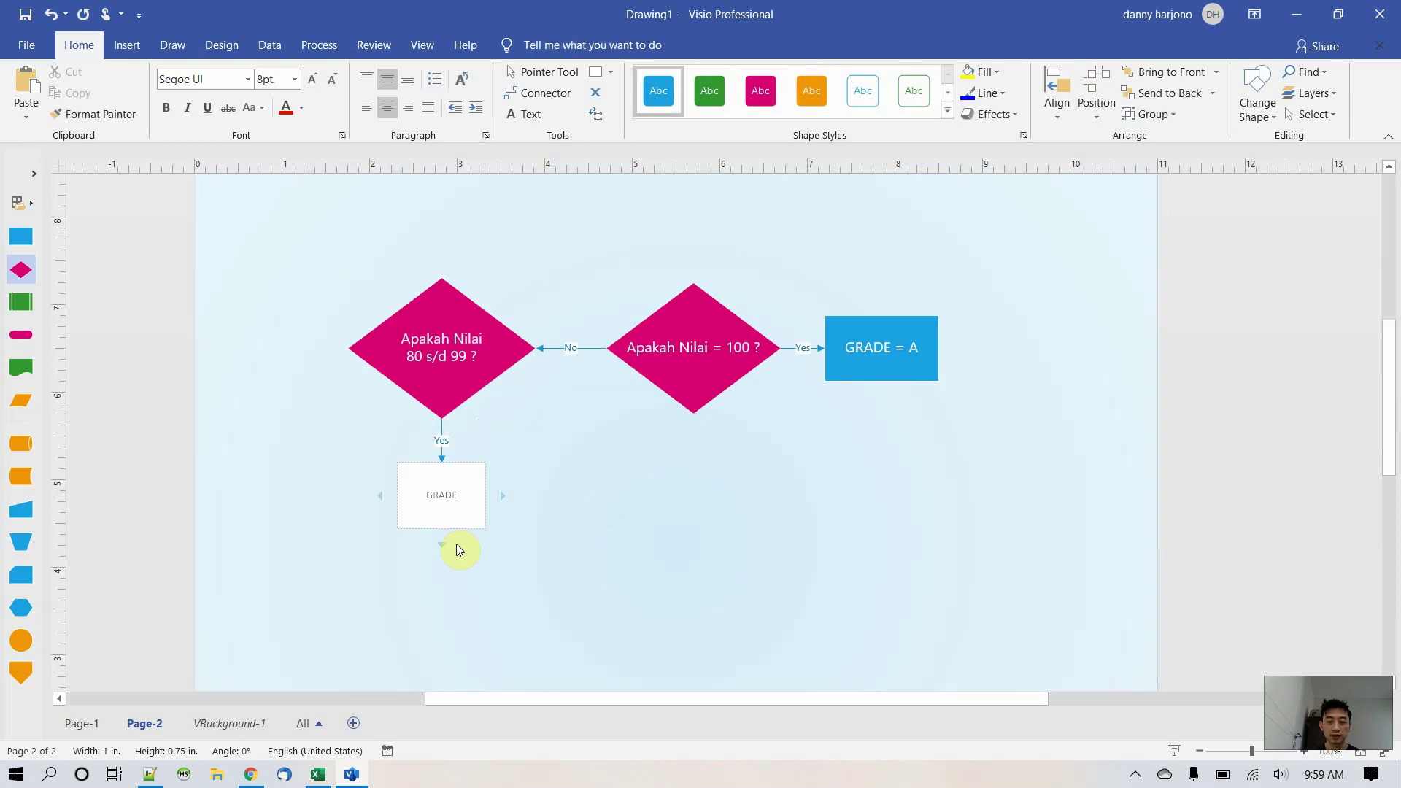
{"action": "type", "text": " = B"}
{"action": "left_click", "coordinate": [504, 491]}
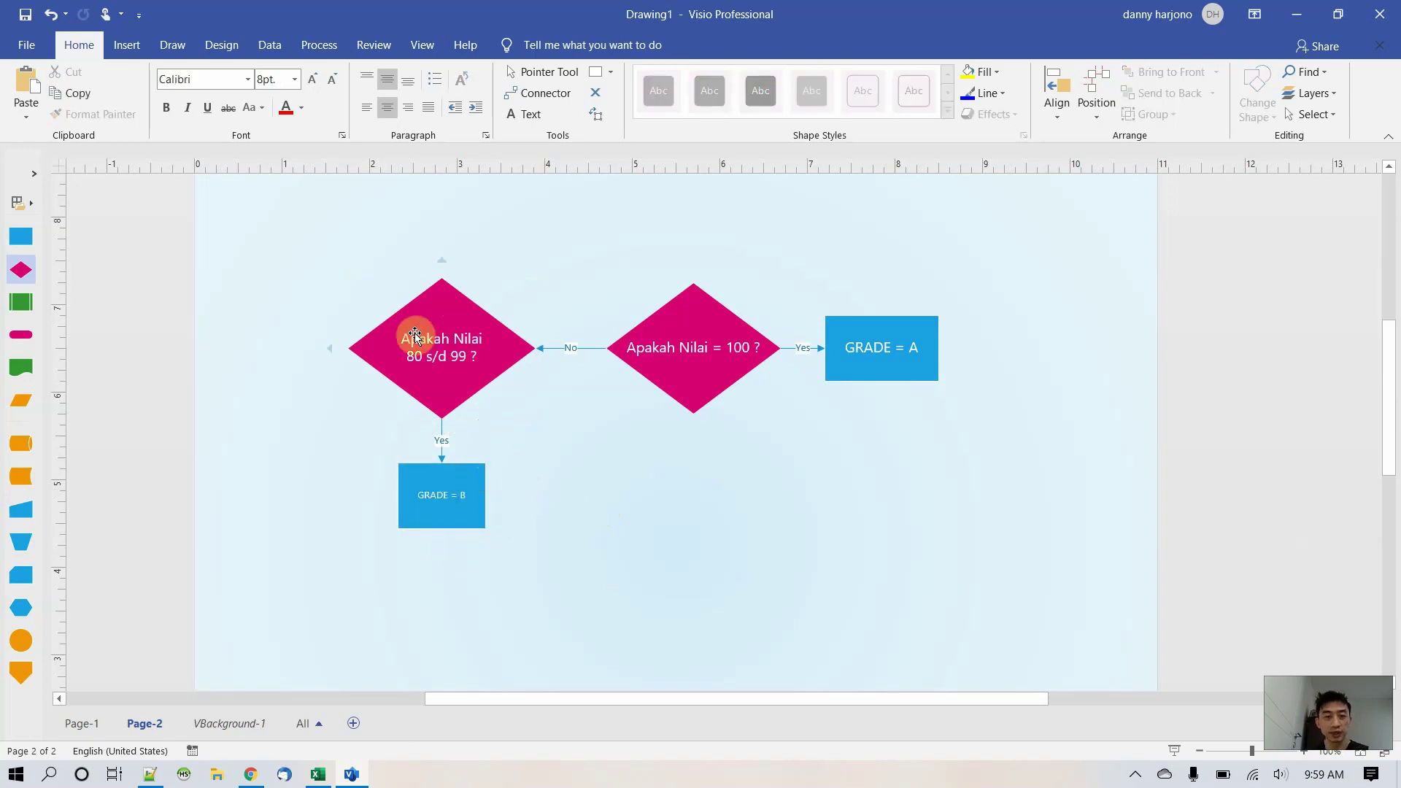
{"action": "left_click", "coordinate": [466, 505]}
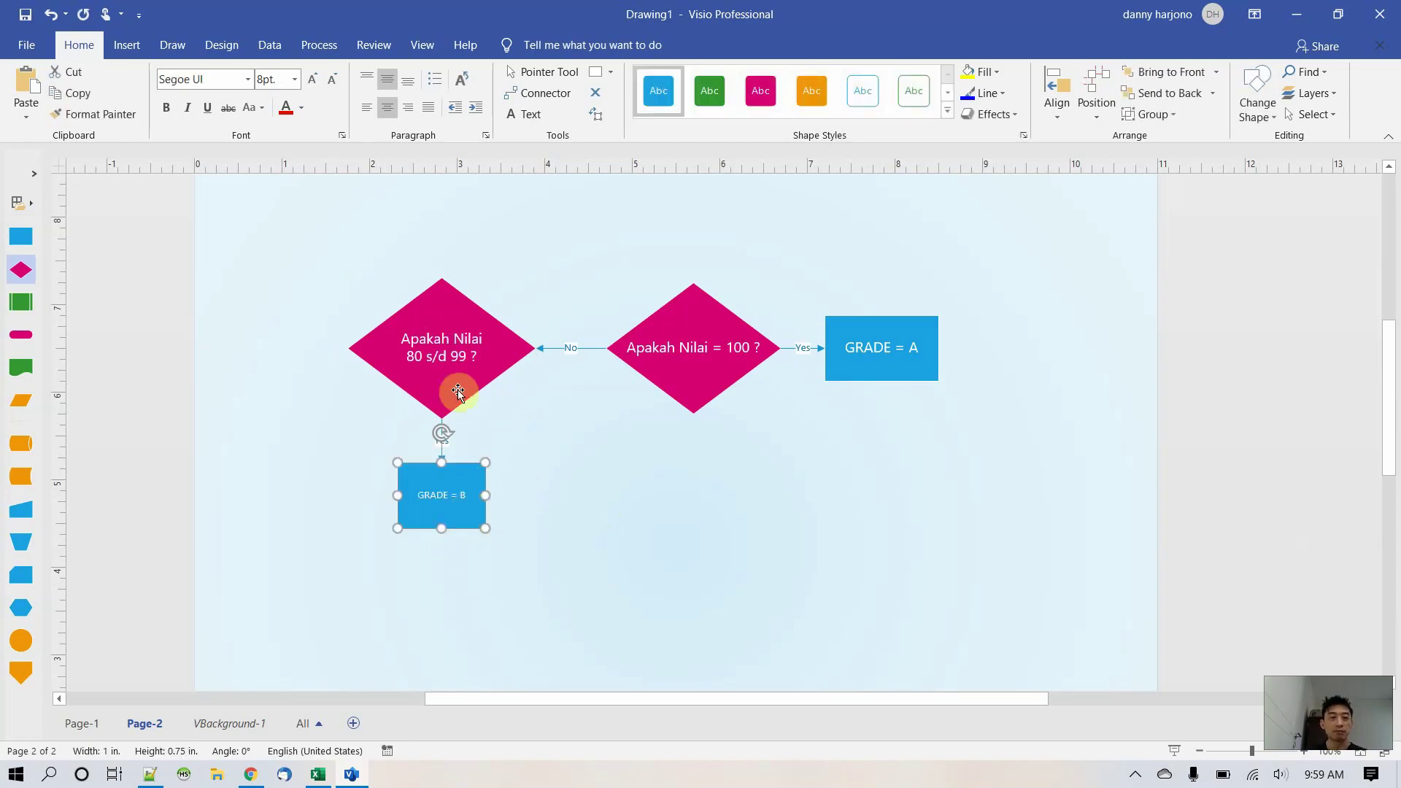
{"action": "type", "text": "12"}
{"action": "key", "text": "Return"}
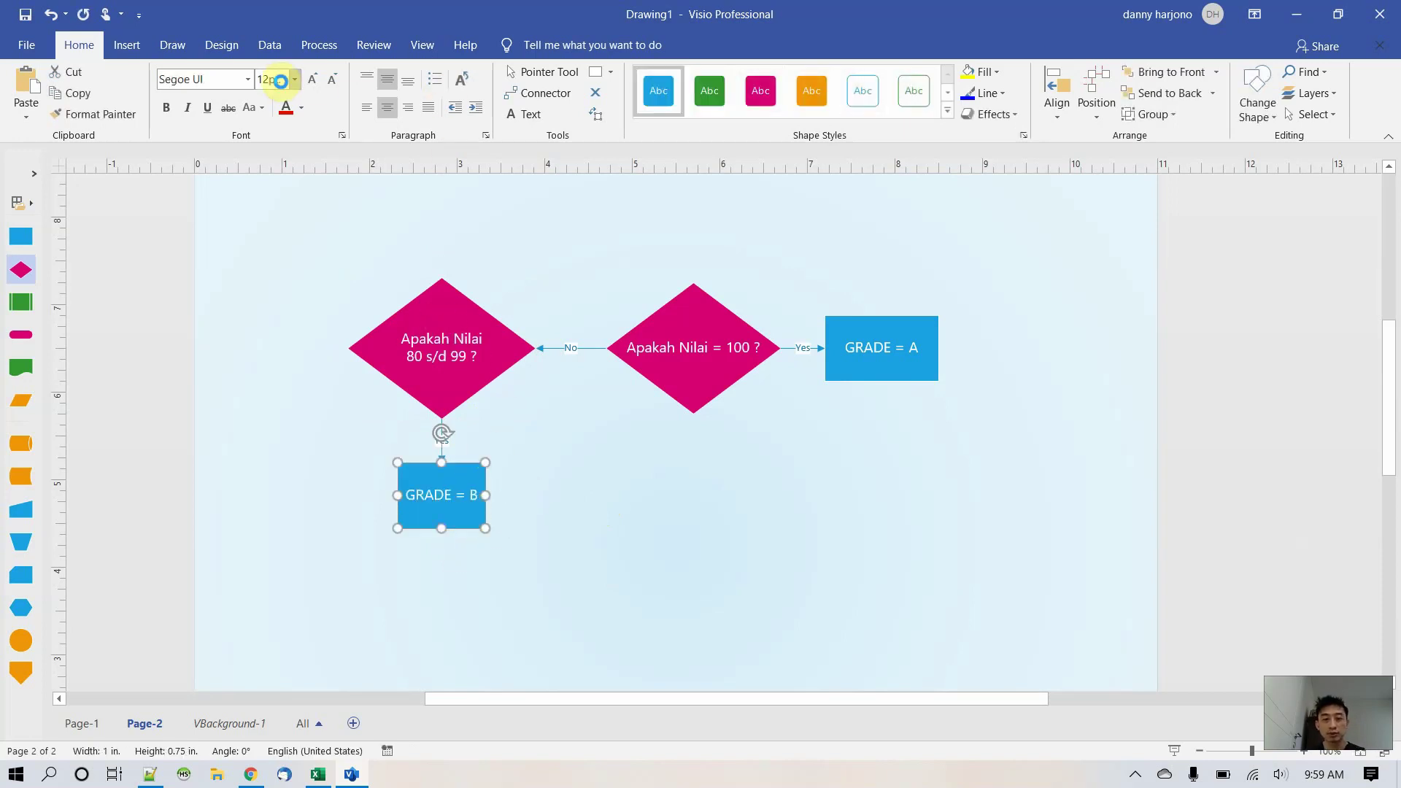
{"action": "left_click", "coordinate": [648, 514]}
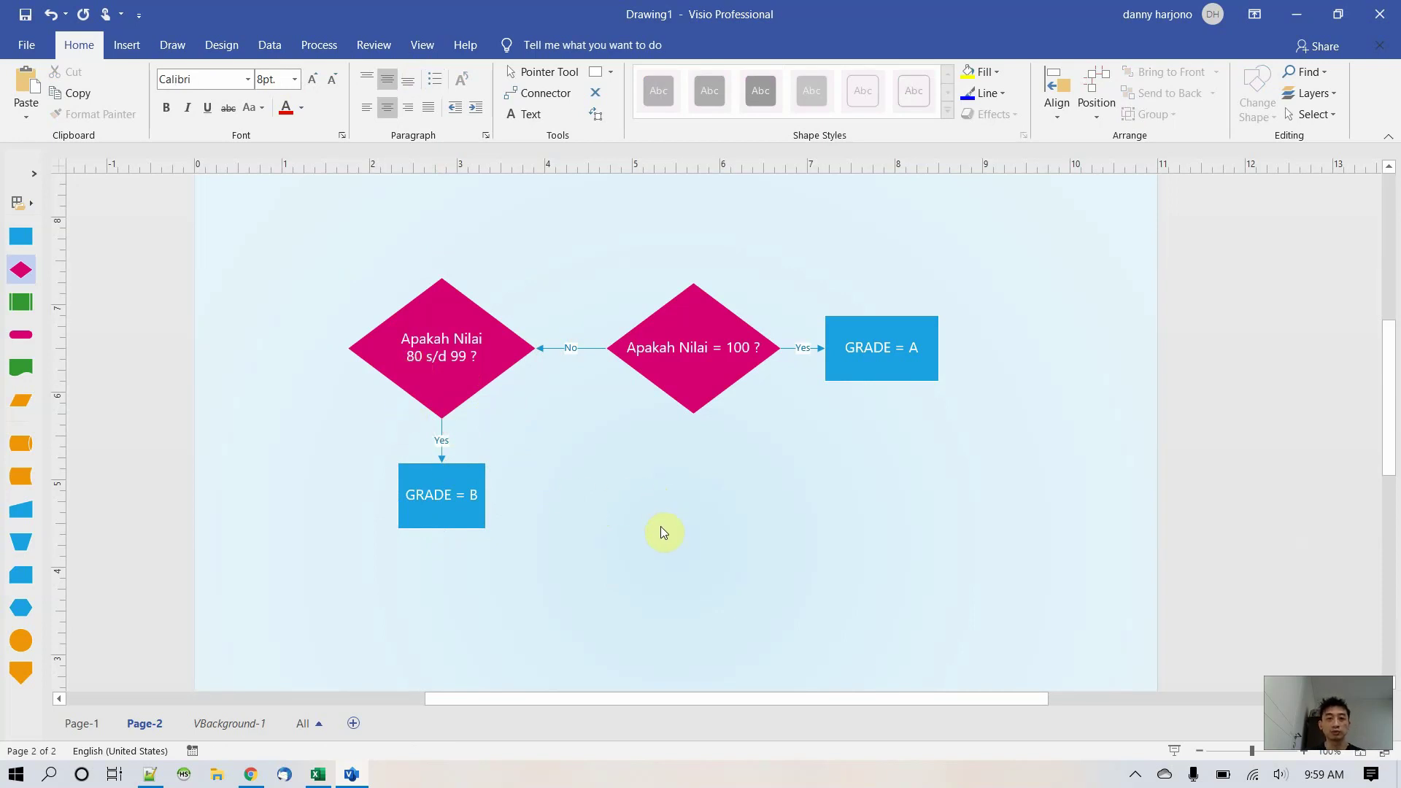
- Rearrange the flowchart with the 80 s/d 99 decision beneath the 100 decision and the "GRADE = A" rectangle level with the 100 decision
{"action": "mouse_move", "coordinate": [675, 697]}
{"action": "left_mouse_down"}
{"action": "mouse_move", "coordinate": [692, 692]}
{"action": "mouse_move", "coordinate": [660, 679]}
{"action": "left_mouse_up"}
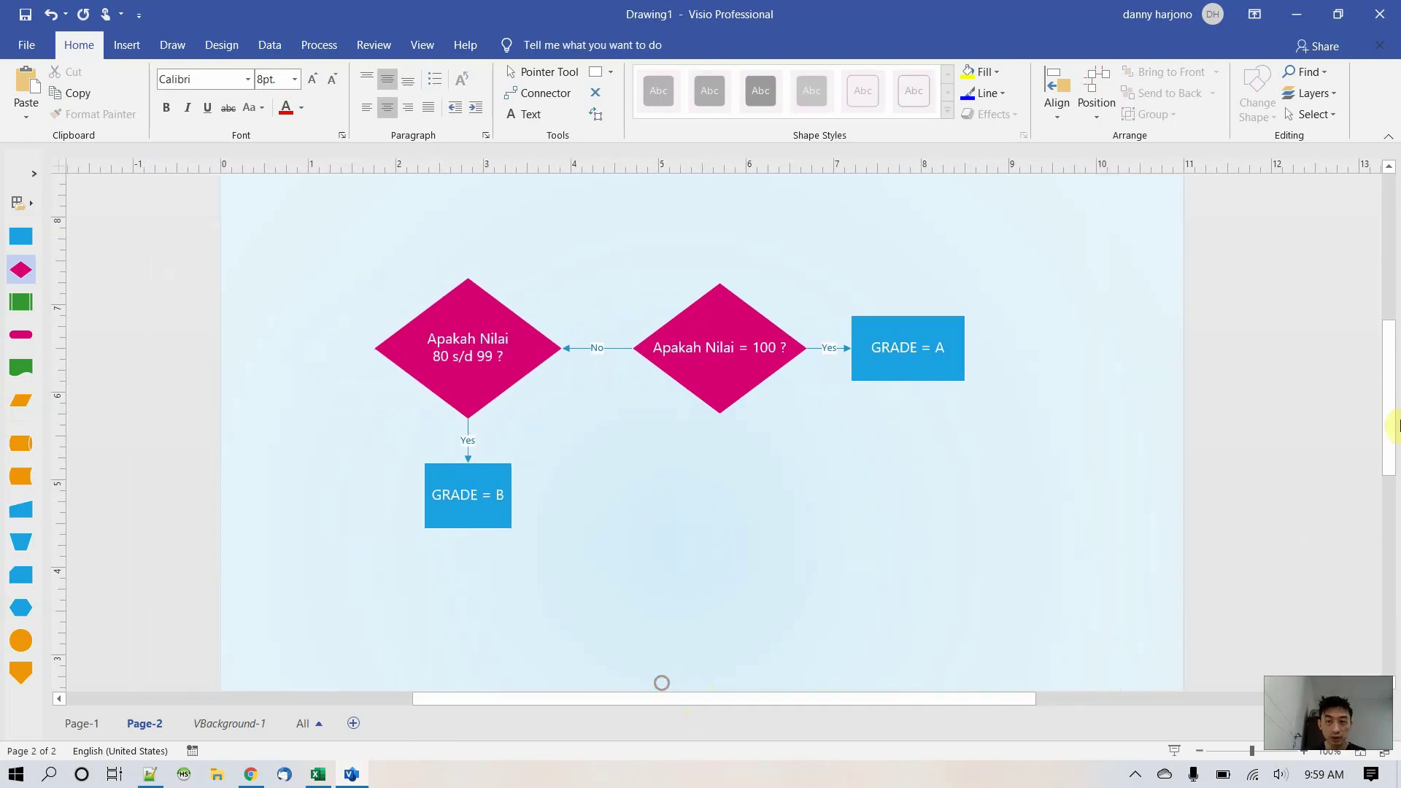
{"action": "scroll", "coordinate": [1390, 389], "scroll_direction": "up", "scroll_amount": 3}
{"action": "left_click_drag", "start_coordinate": [694, 496], "coordinate": [668, 451]}
{"action": "left_click_drag", "start_coordinate": [446, 490], "coordinate": [665, 584]}
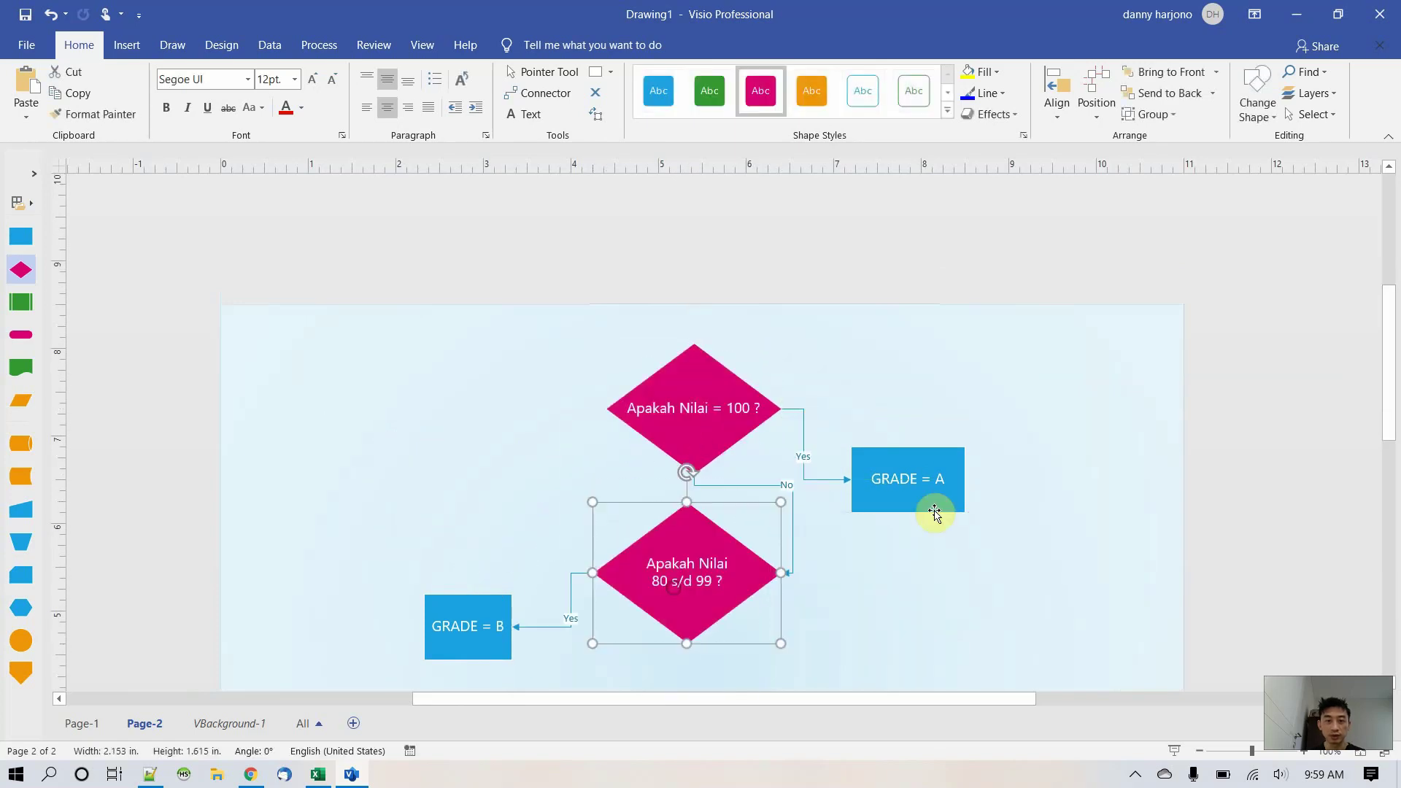
{"action": "left_click_drag", "start_coordinate": [917, 473], "coordinate": [942, 399]}
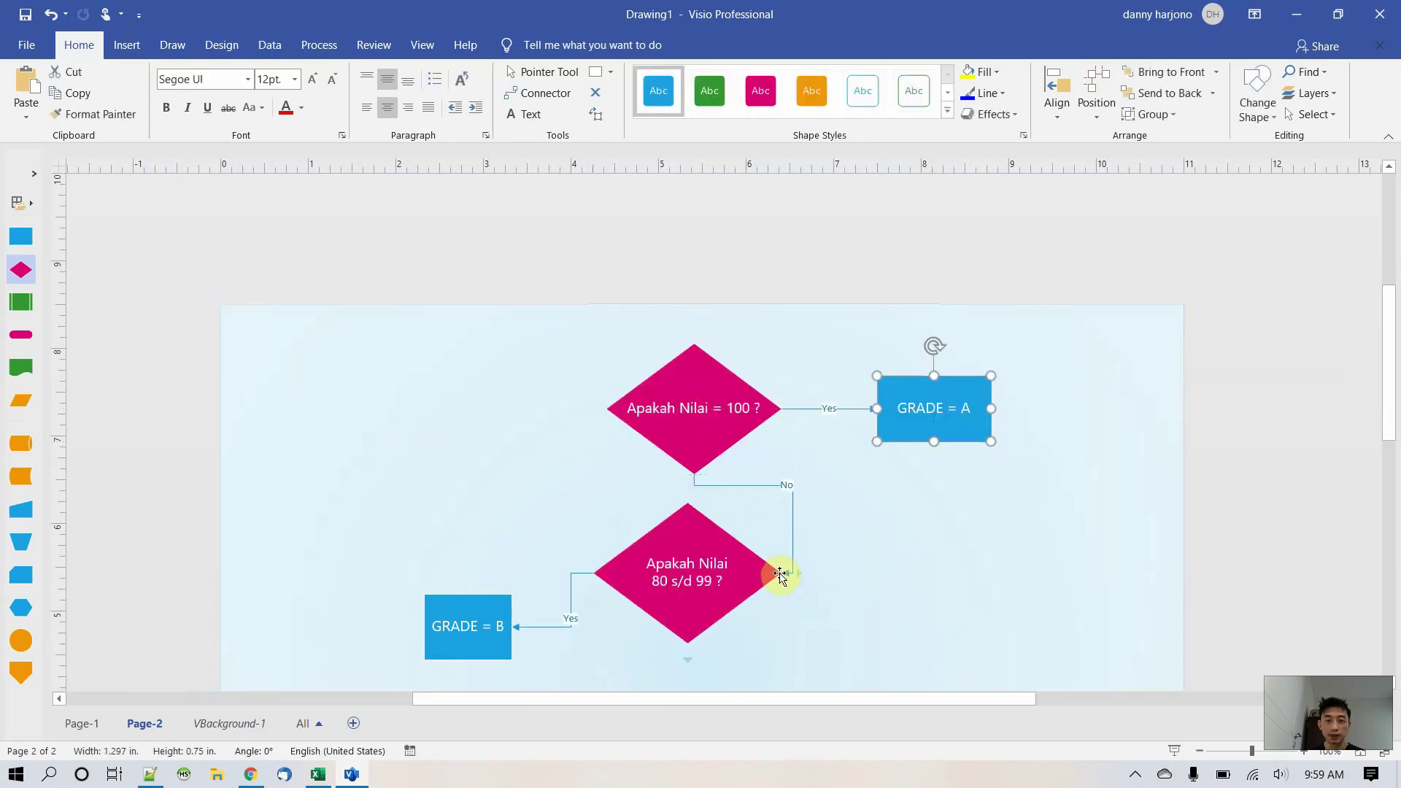
- Reattach the No connector's end to the top corner of the 80 s/d 99 diamond and move that diamond slightly lower
{"action": "left_click", "coordinate": [780, 576]}
{"action": "left_click", "coordinate": [781, 574]}
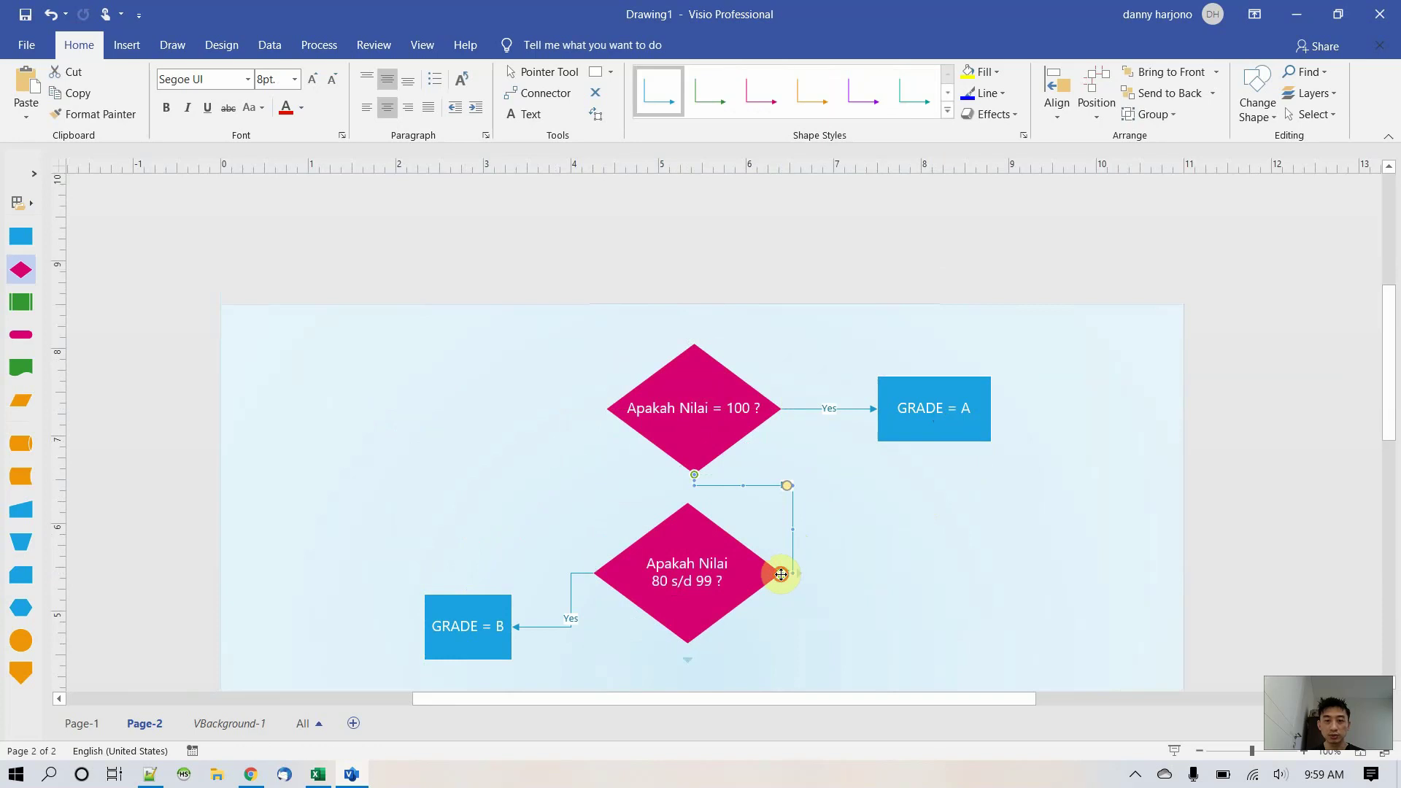
{"action": "left_click_drag", "start_coordinate": [780, 574], "coordinate": [686, 503]}
{"action": "left_click_drag", "start_coordinate": [727, 576], "coordinate": [732, 591]}
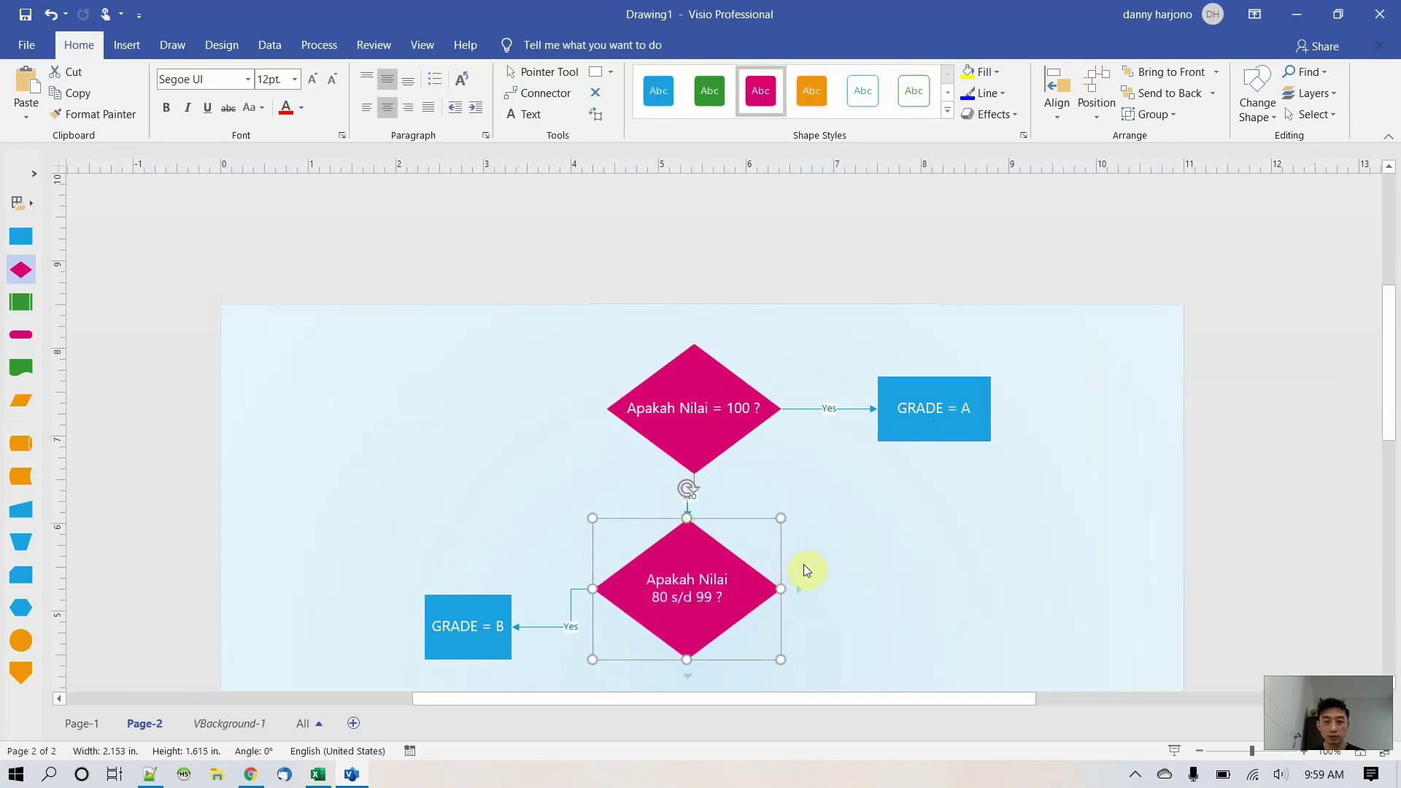
- Move the "GRADE = B" rectangle to the right of the 80 s/d 99 diamond and centre the 100 decision above that diamond
{"action": "left_click_drag", "start_coordinate": [463, 626], "coordinate": [927, 592]}
{"action": "scroll", "coordinate": [672, 491], "scroll_direction": "down", "scroll_amount": 2}
{"action": "left_click_drag", "start_coordinate": [666, 316], "coordinate": [663, 344]}
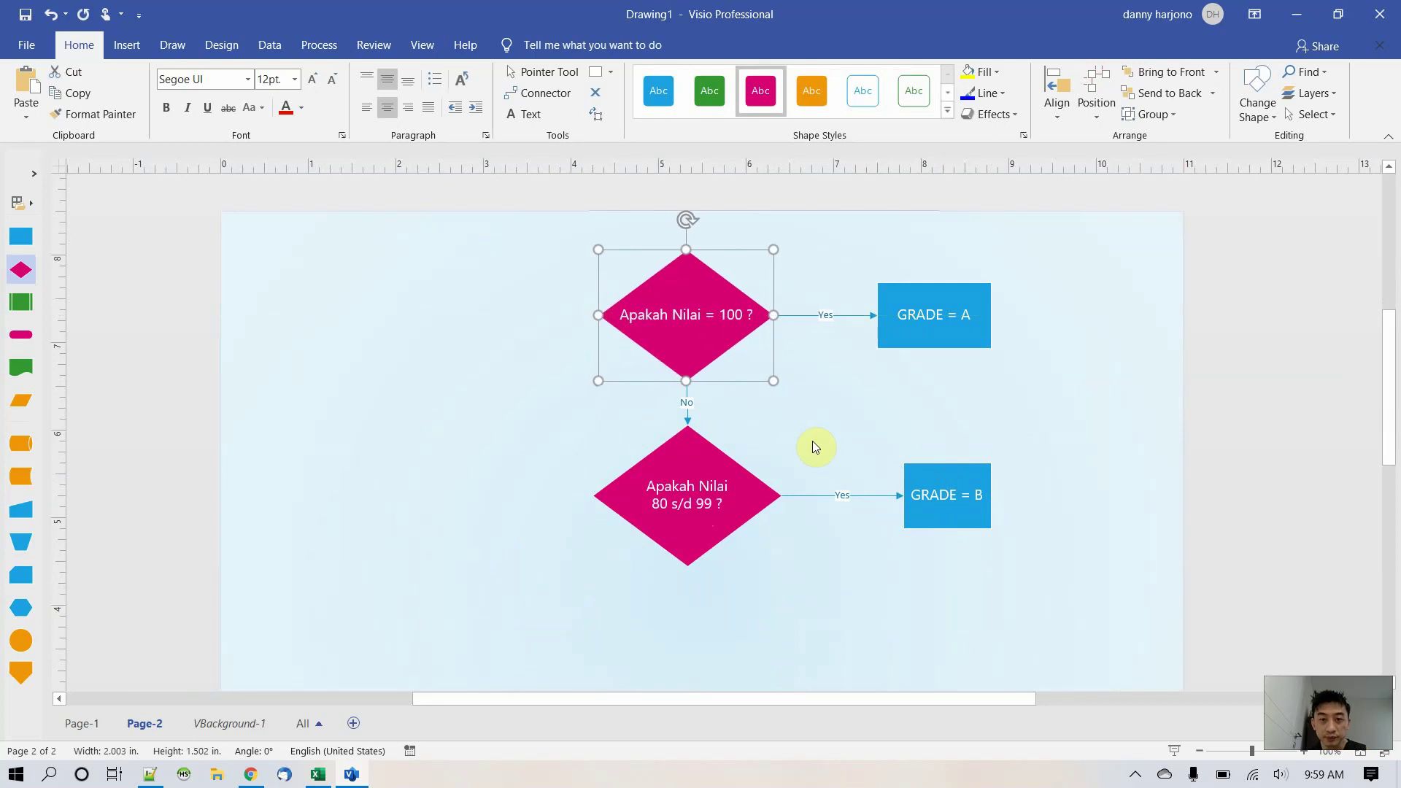
{"action": "left_click", "coordinate": [851, 446]}
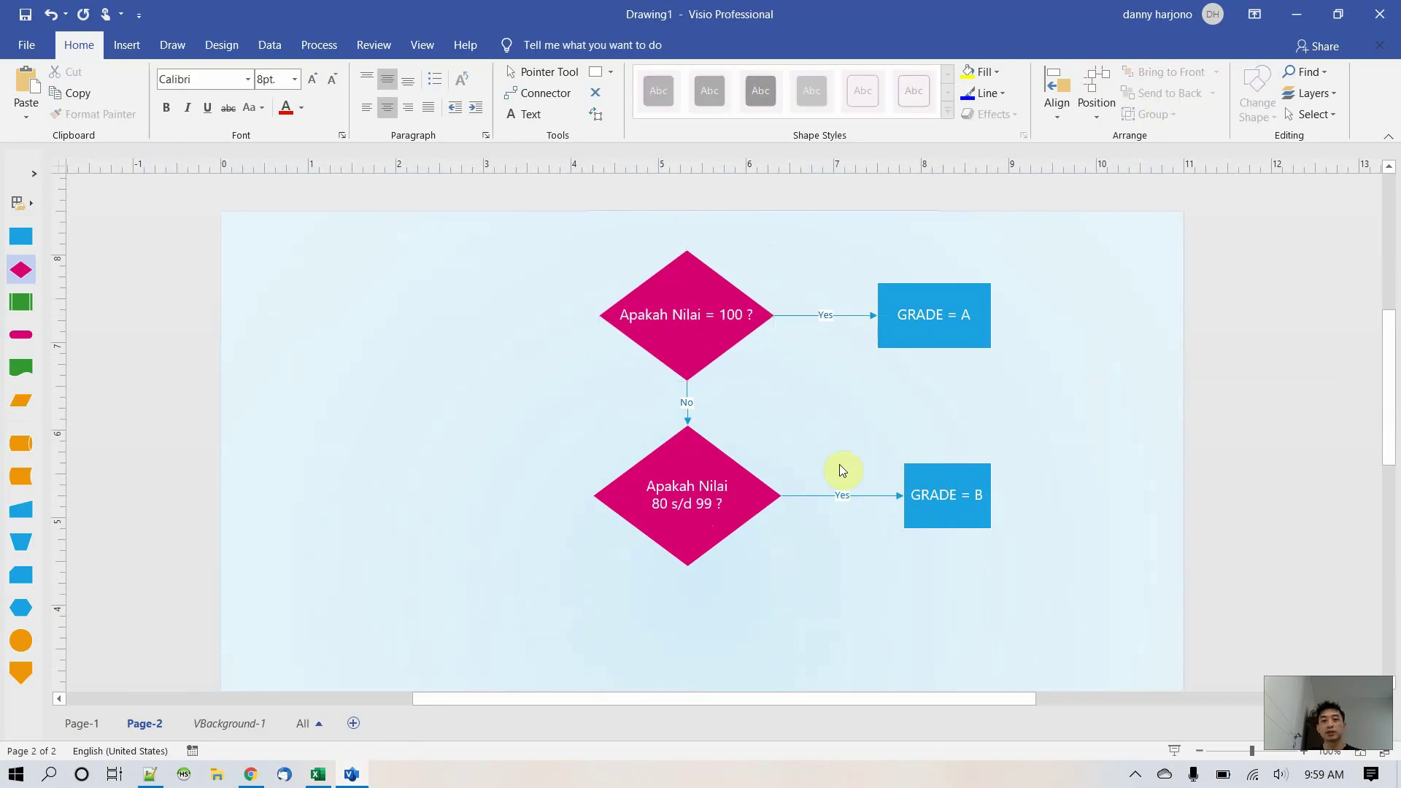
- Add a connected rectangle directly below the 80 s/d 99 decision diamond
{"action": "scroll", "coordinate": [839, 470], "scroll_direction": "down", "scroll_amount": 2}
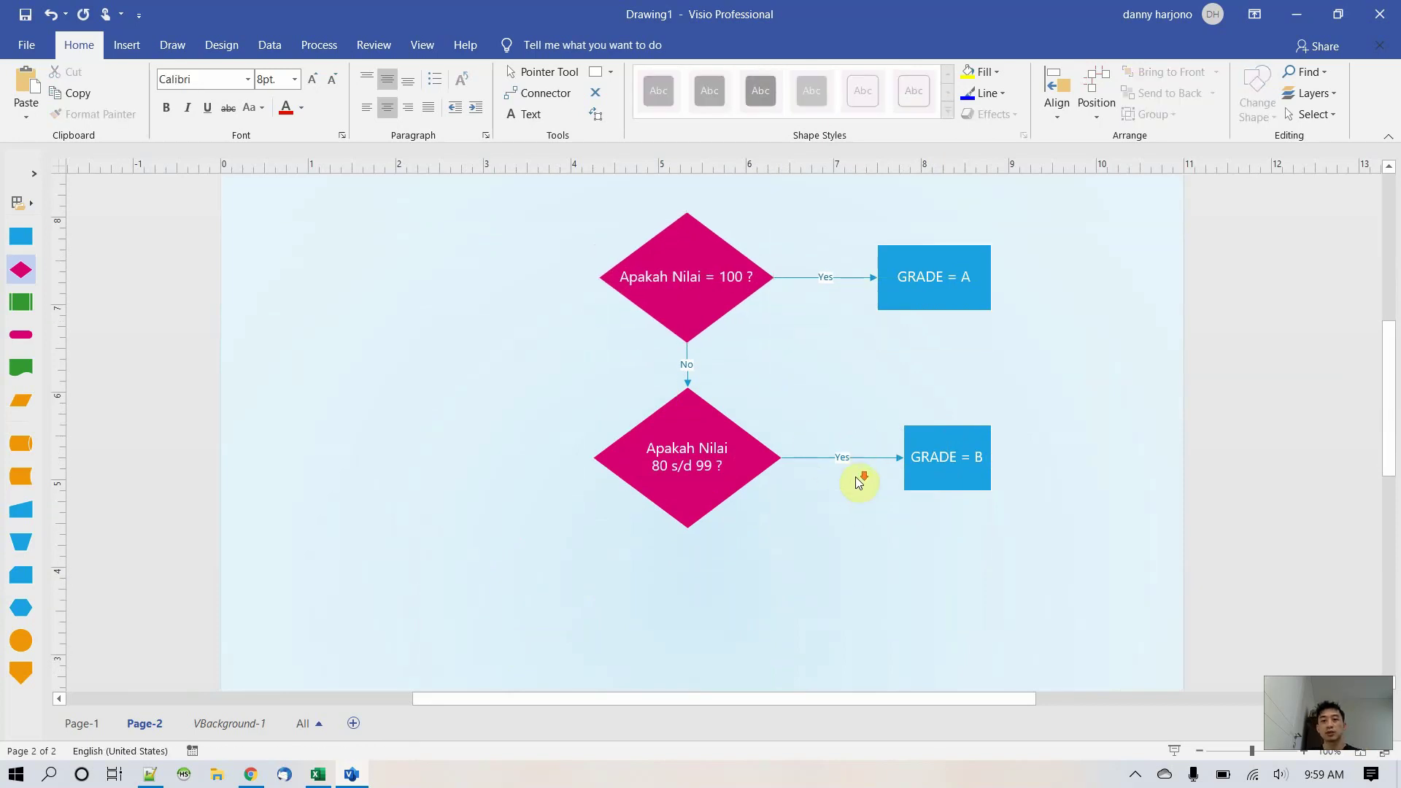
{"action": "left_click", "coordinate": [721, 426]}
{"action": "mouse_move", "coordinate": [687, 486]}
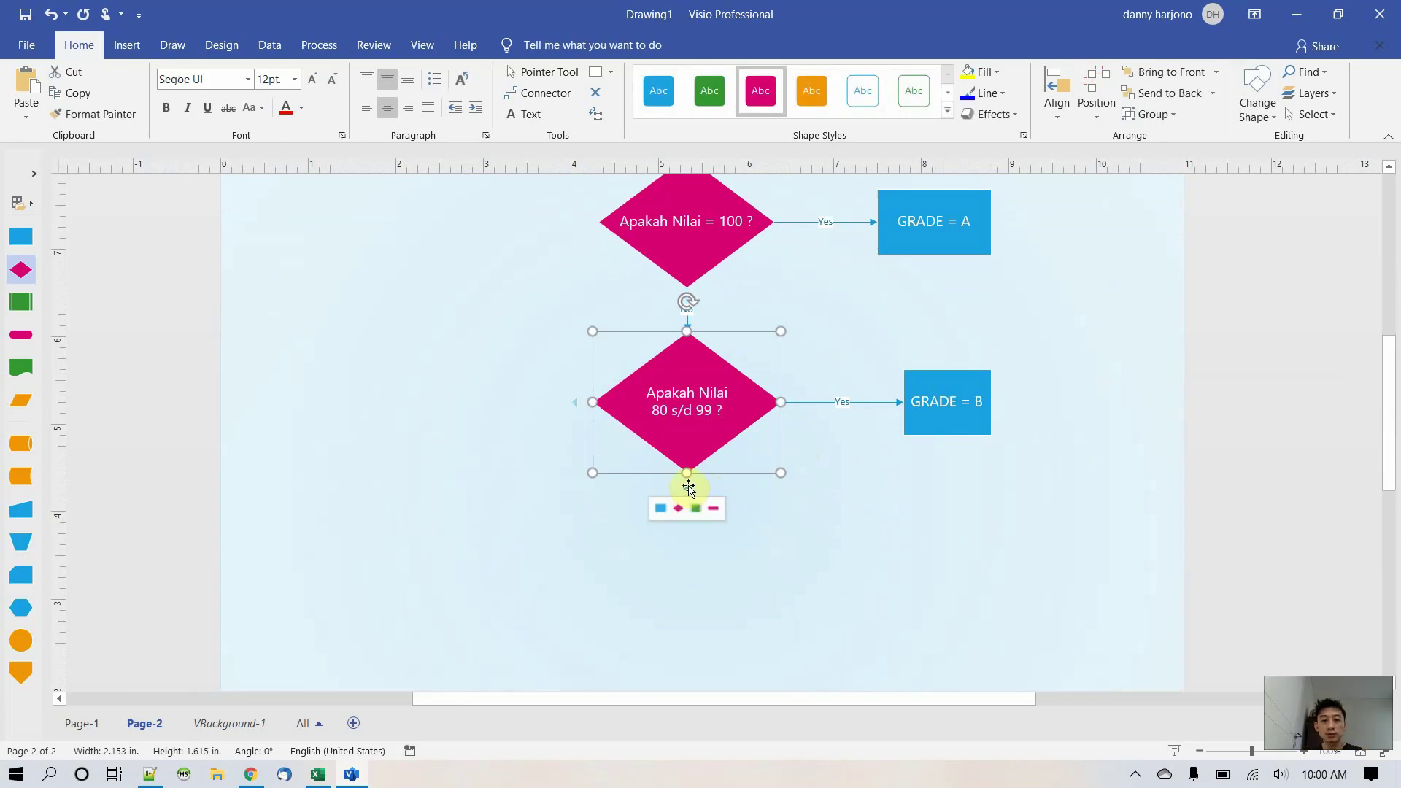
{"action": "left_click", "coordinate": [659, 508]}
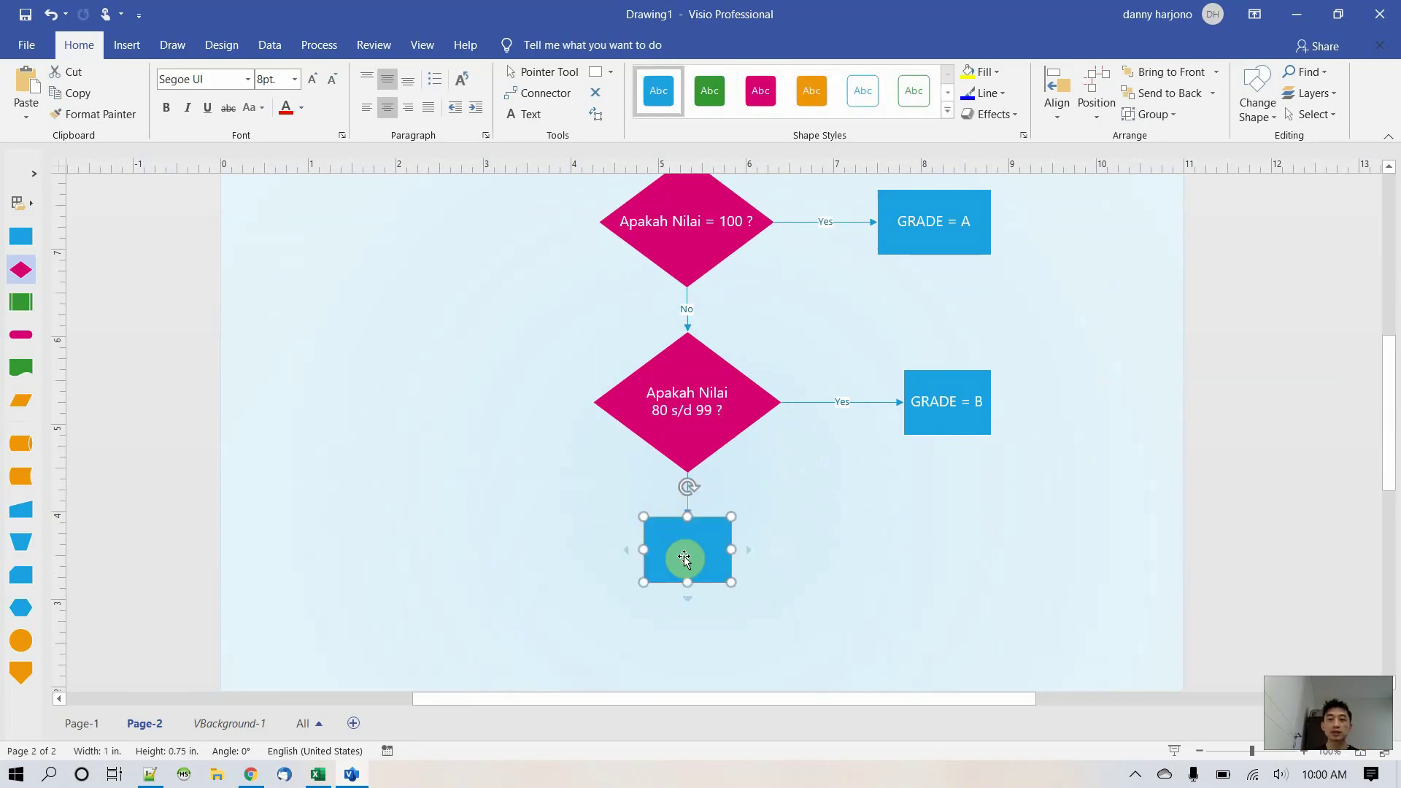
- Label the rectangle below the 80 s/d 99 decision "SELAIN B"
{"action": "type", "text": "SELAIN B"}
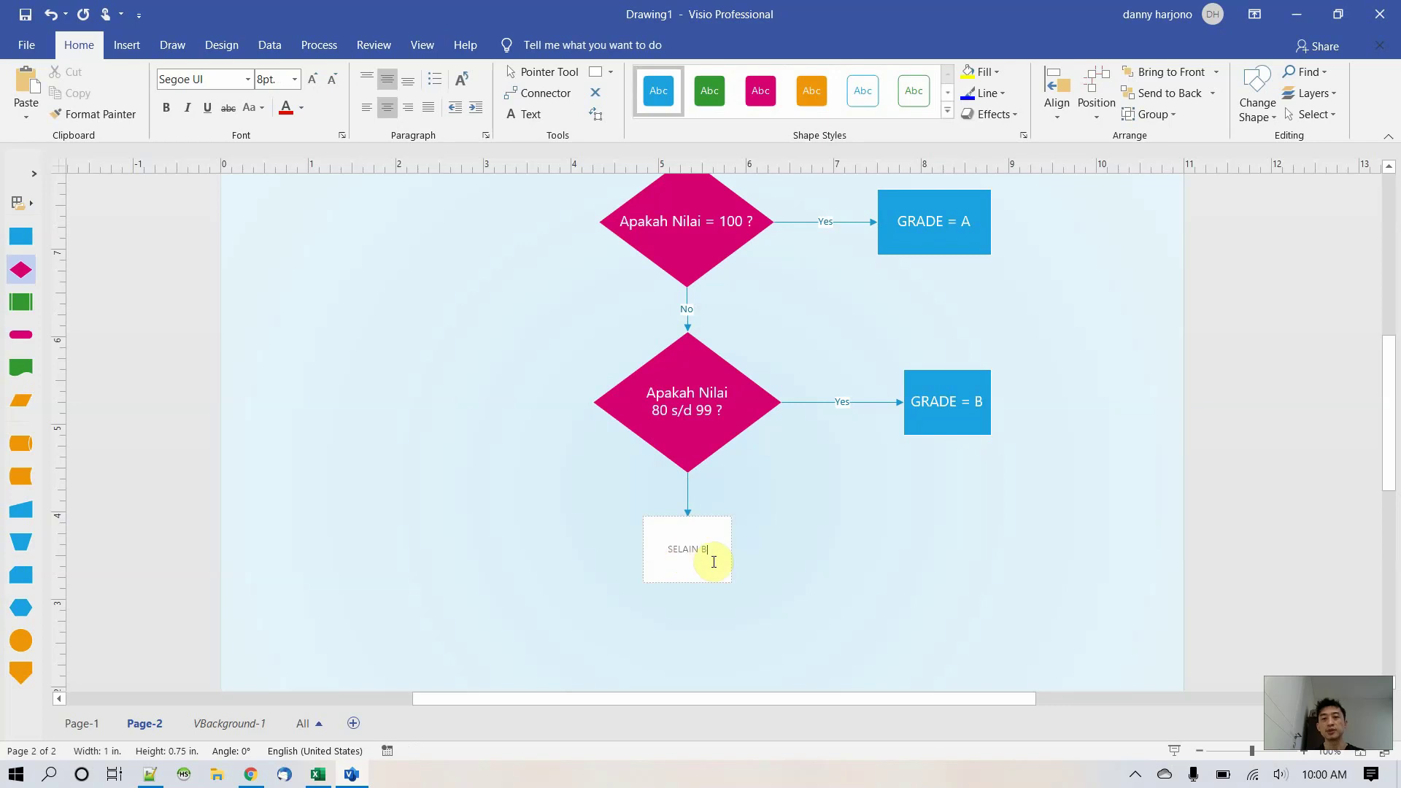
{"action": "left_click", "coordinate": [846, 583]}
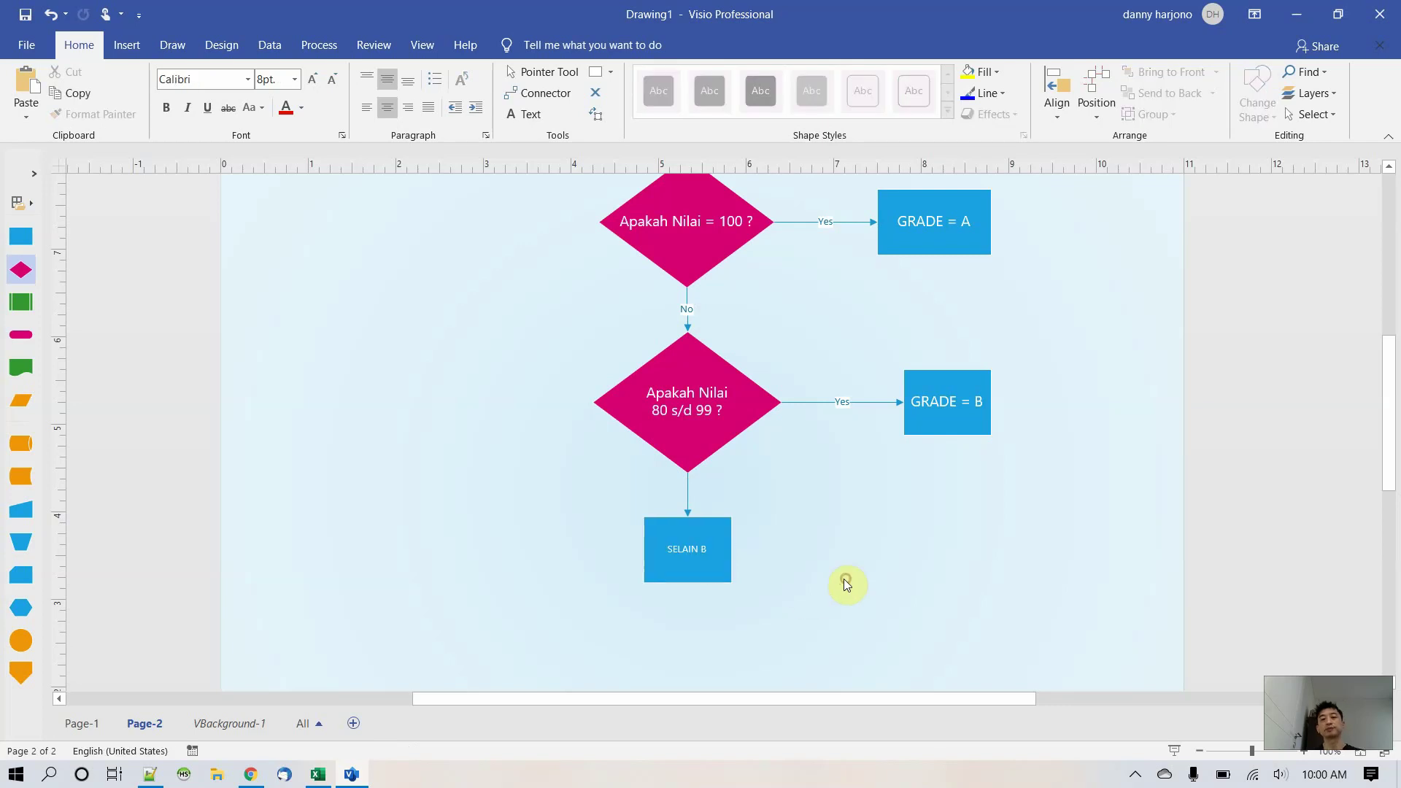
- Switch to Excel, fill the grade B row L10:N10 with yellow, and select the remaining grades C, D and E in turn
{"action": "key", "text": "alt+Tab"}
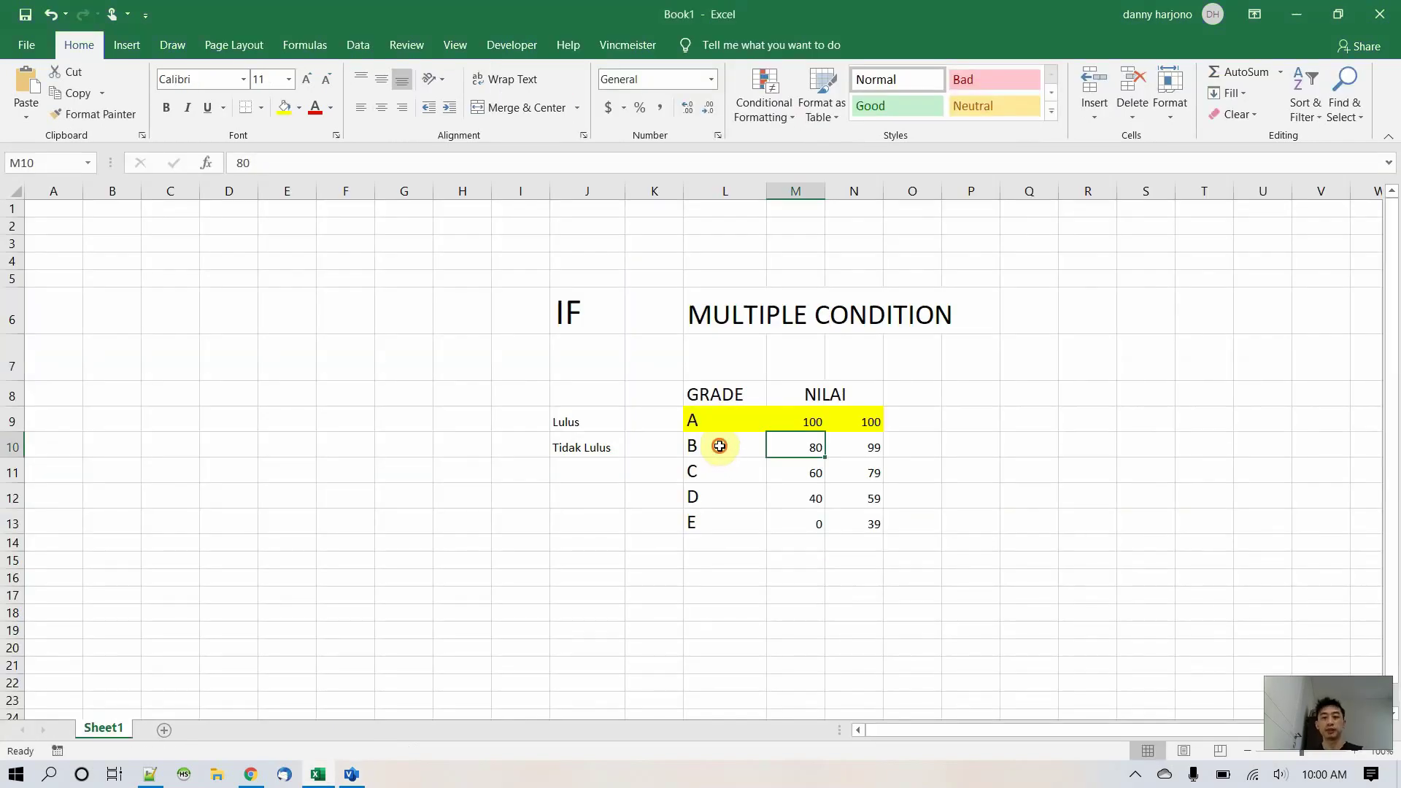
{"action": "left_click_drag", "start_coordinate": [722, 445], "coordinate": [847, 445]}
{"action": "left_click", "coordinate": [291, 110]}
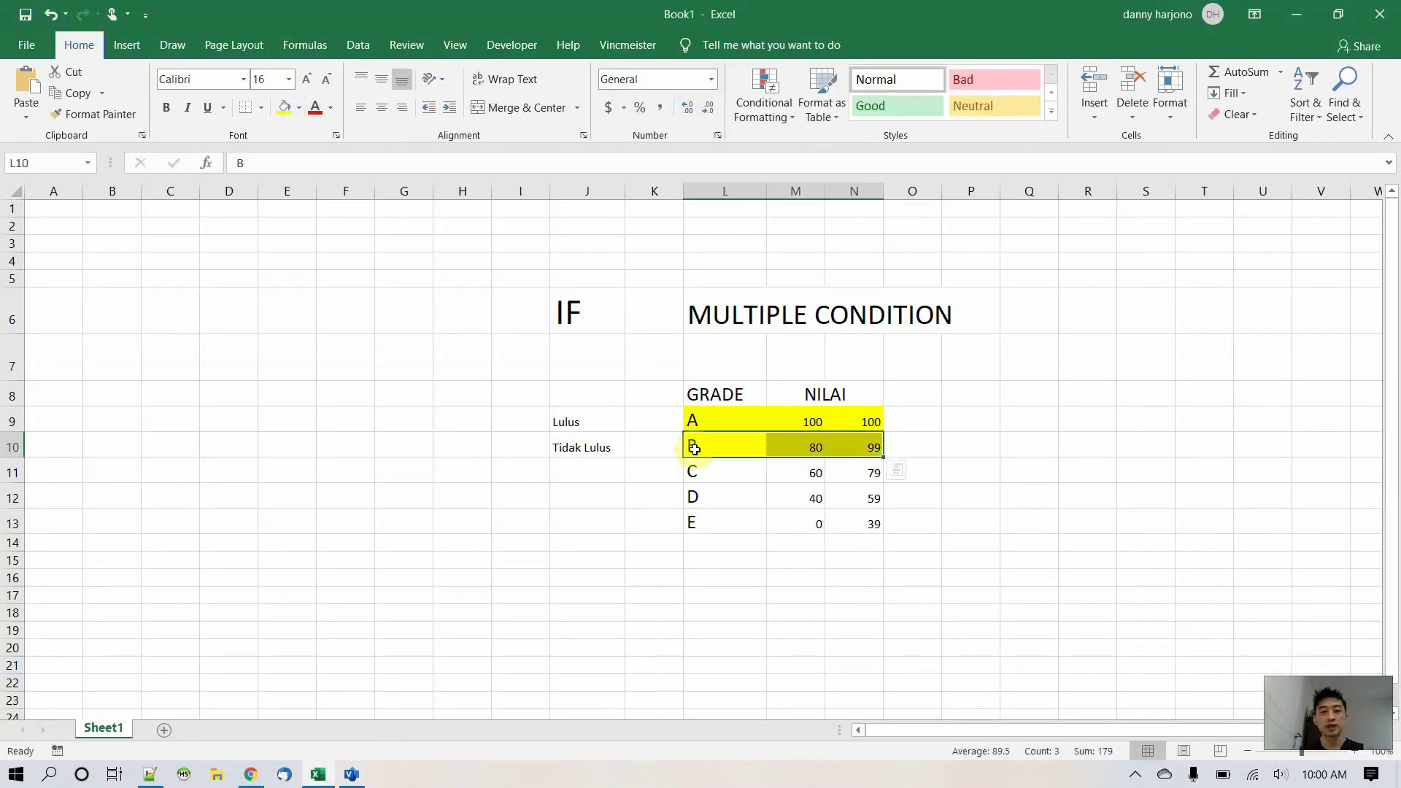
{"action": "left_click", "coordinate": [729, 471]}
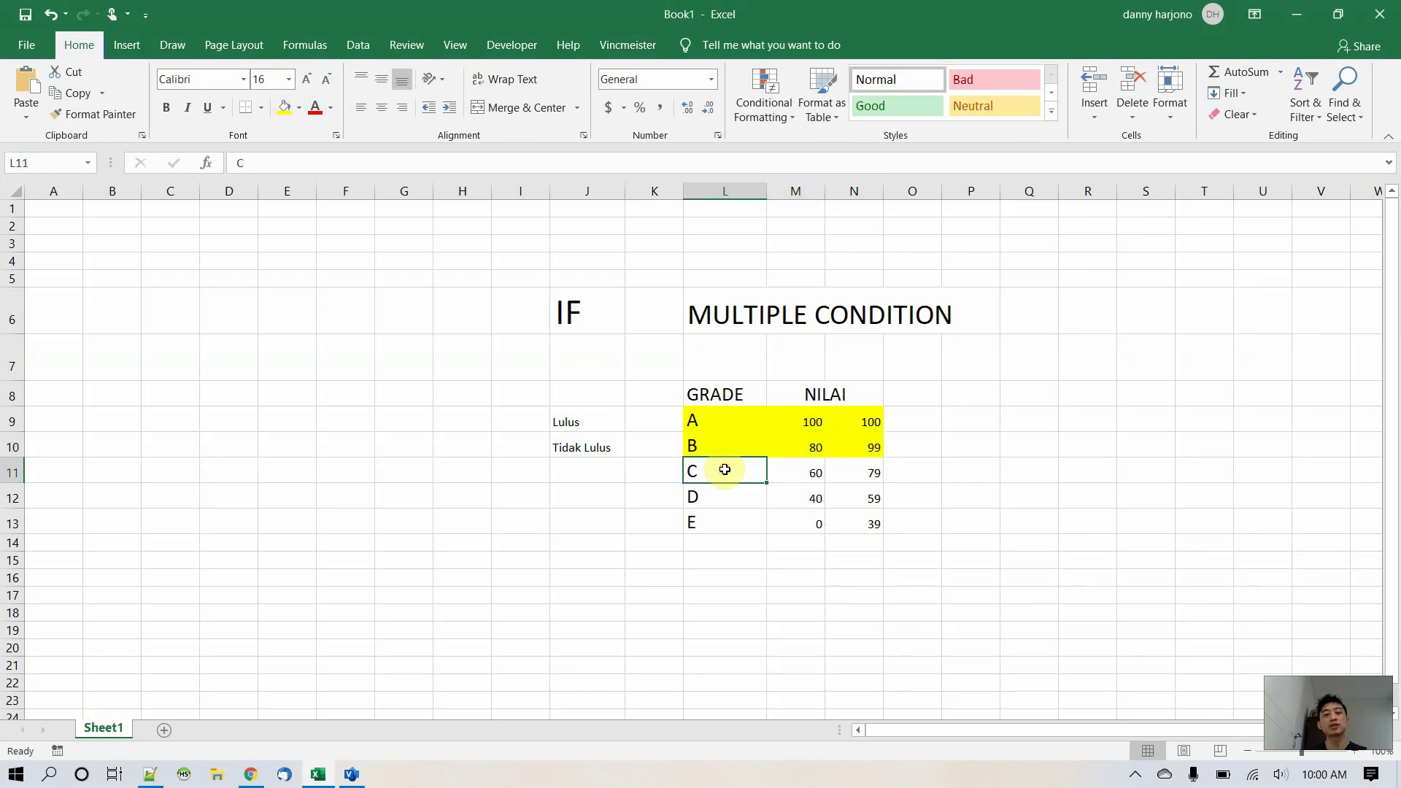
{"action": "left_click", "coordinate": [717, 494]}
{"action": "left_click", "coordinate": [718, 525]}
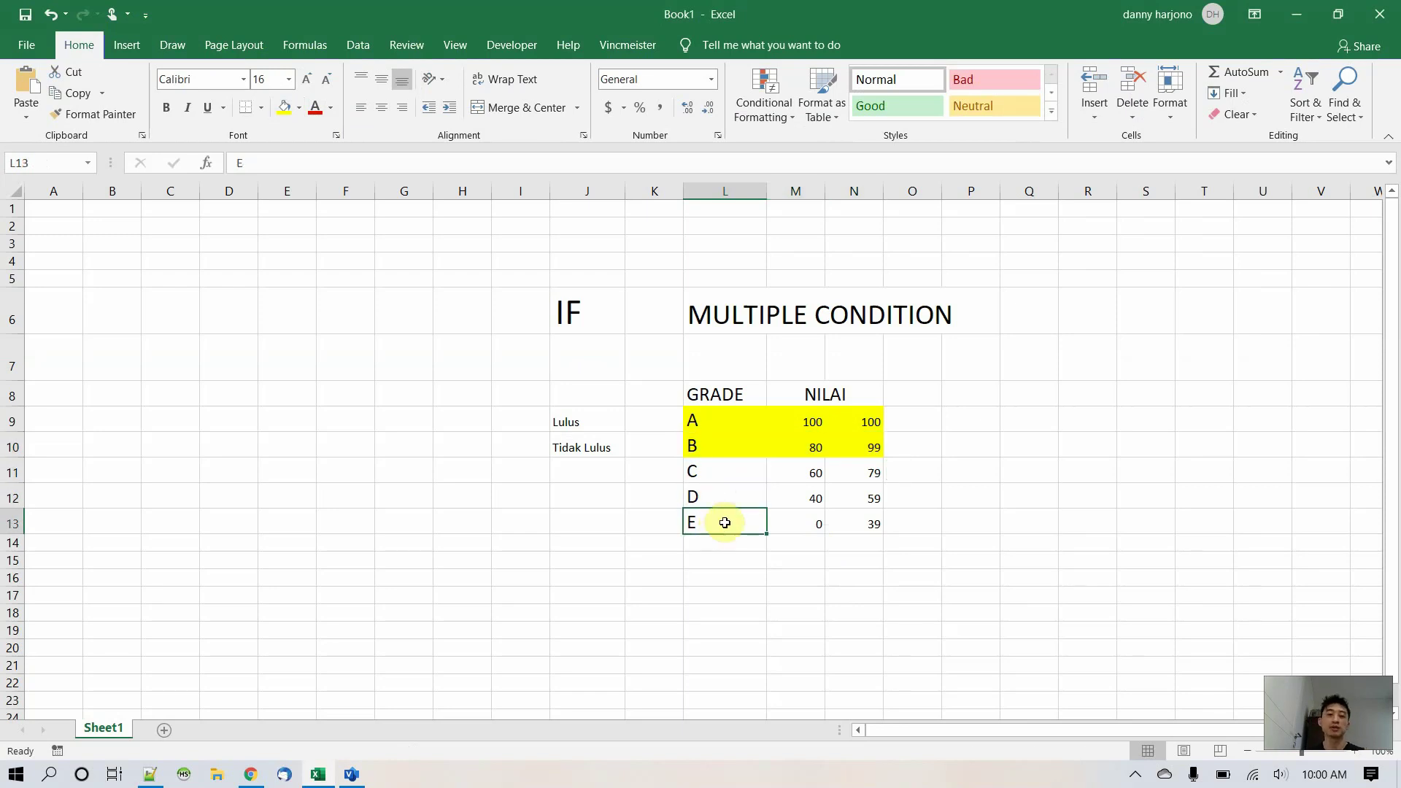
- Switch back to Visio and replace the "SELAIN B" rectangle with a decision diamond below the 80 s/d 99 decision
{"action": "key", "text": "alt+Tab"}
{"action": "left_click", "coordinate": [696, 546]}
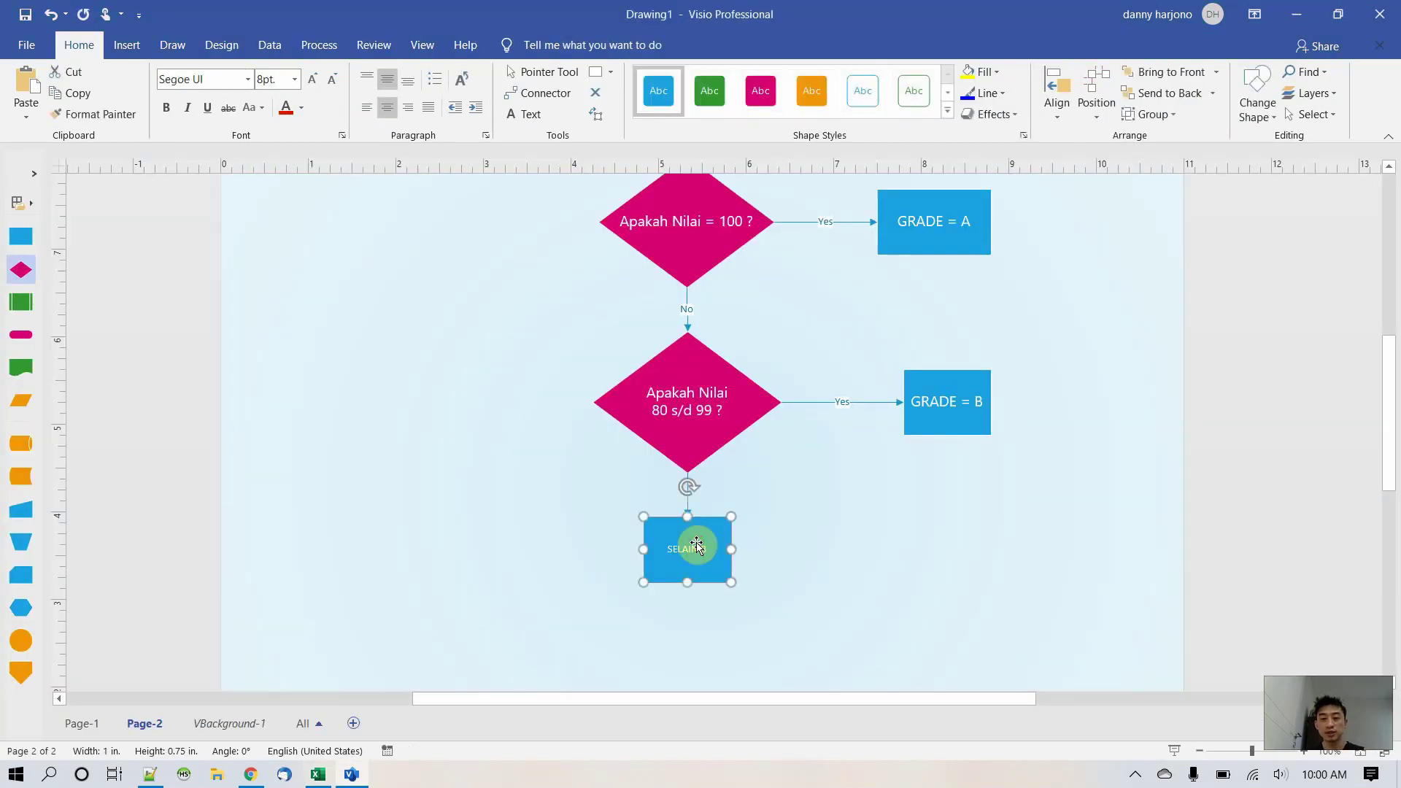
{"action": "key", "text": "Delete"}
{"action": "left_click_drag", "start_coordinate": [21, 270], "coordinate": [687, 549]}
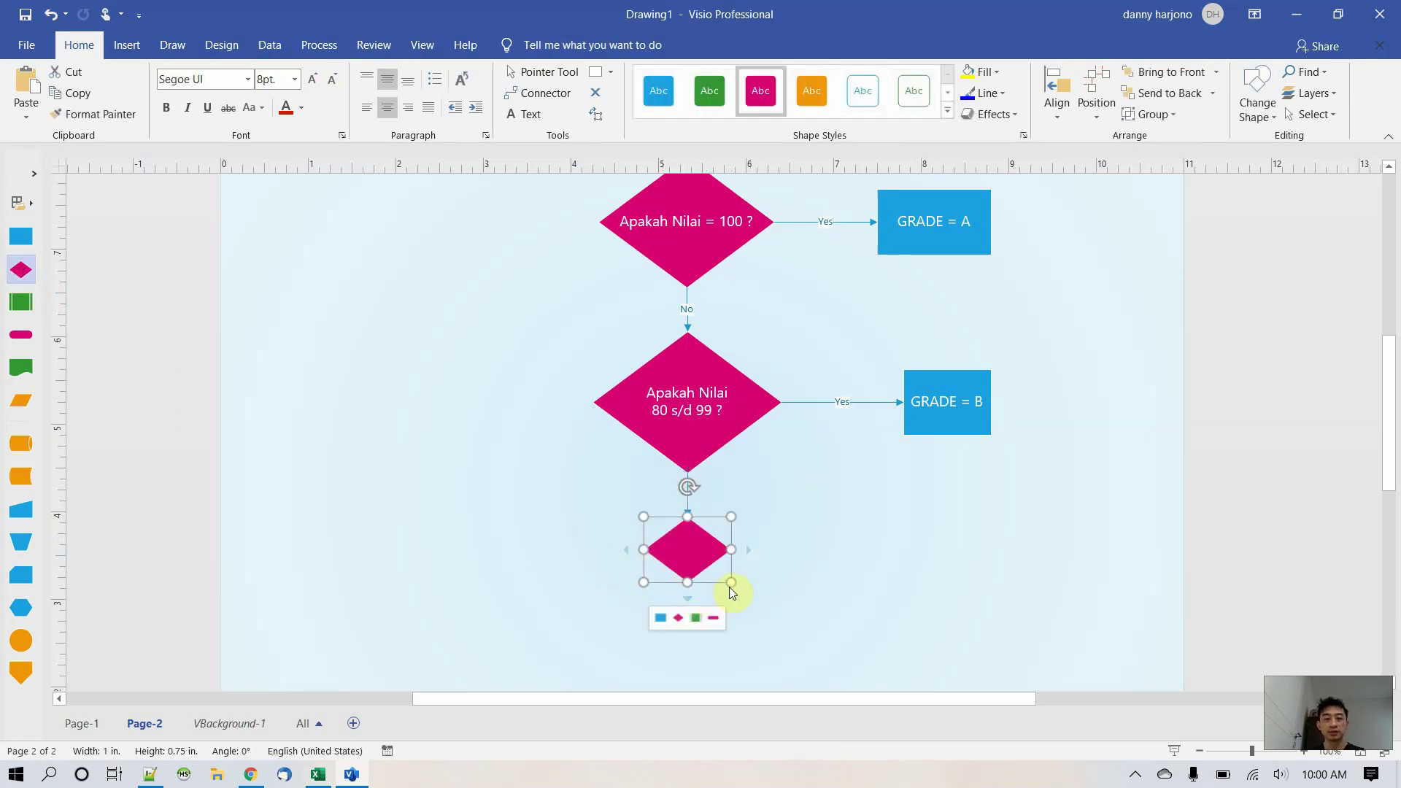
- Label the new diamond "Apakah Nilai 60 s/d 79 ?", checking the grade C range in Excel
{"action": "type", "text": "Apakah Nilai"}
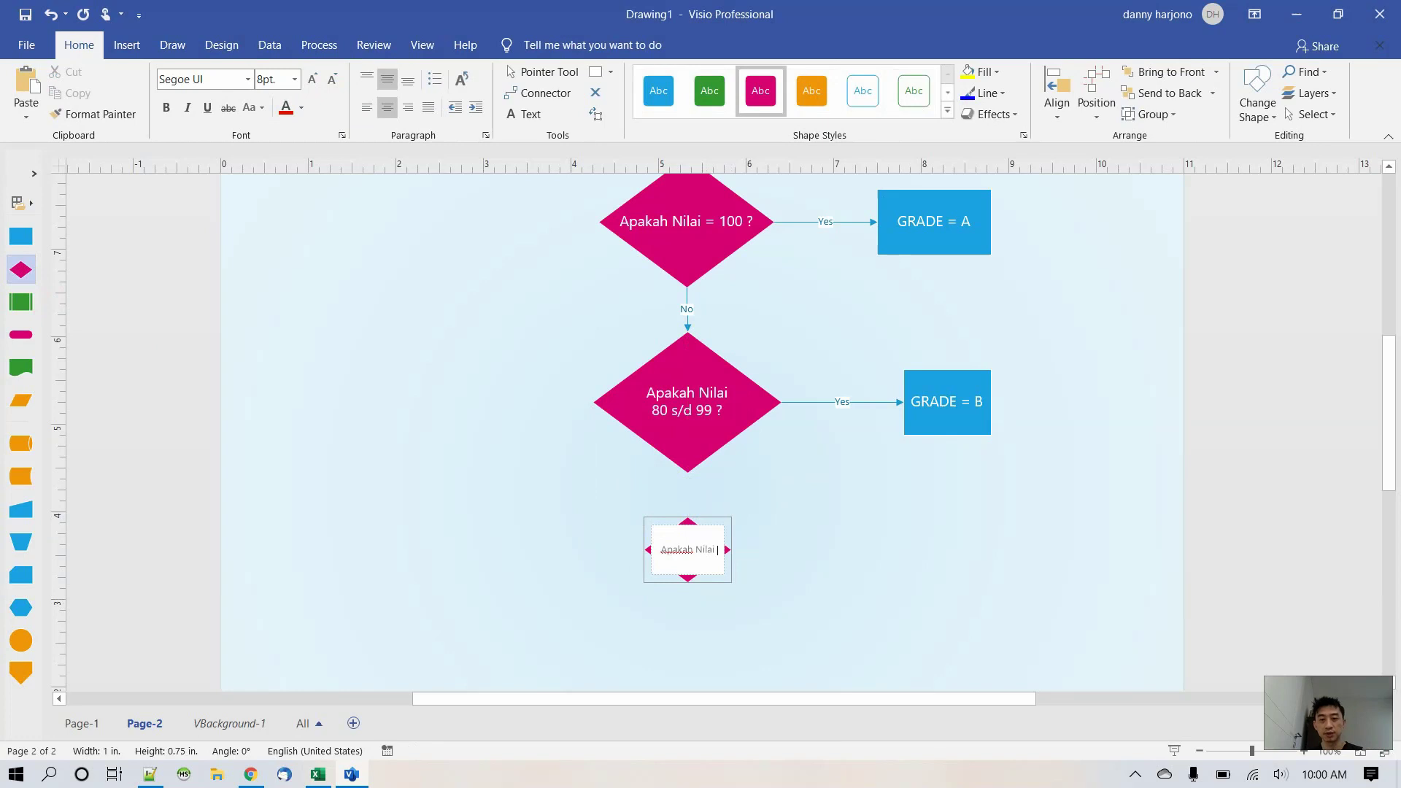
{"action": "key", "text": "alt+Tab"}
{"action": "left_click", "coordinate": [797, 475]}
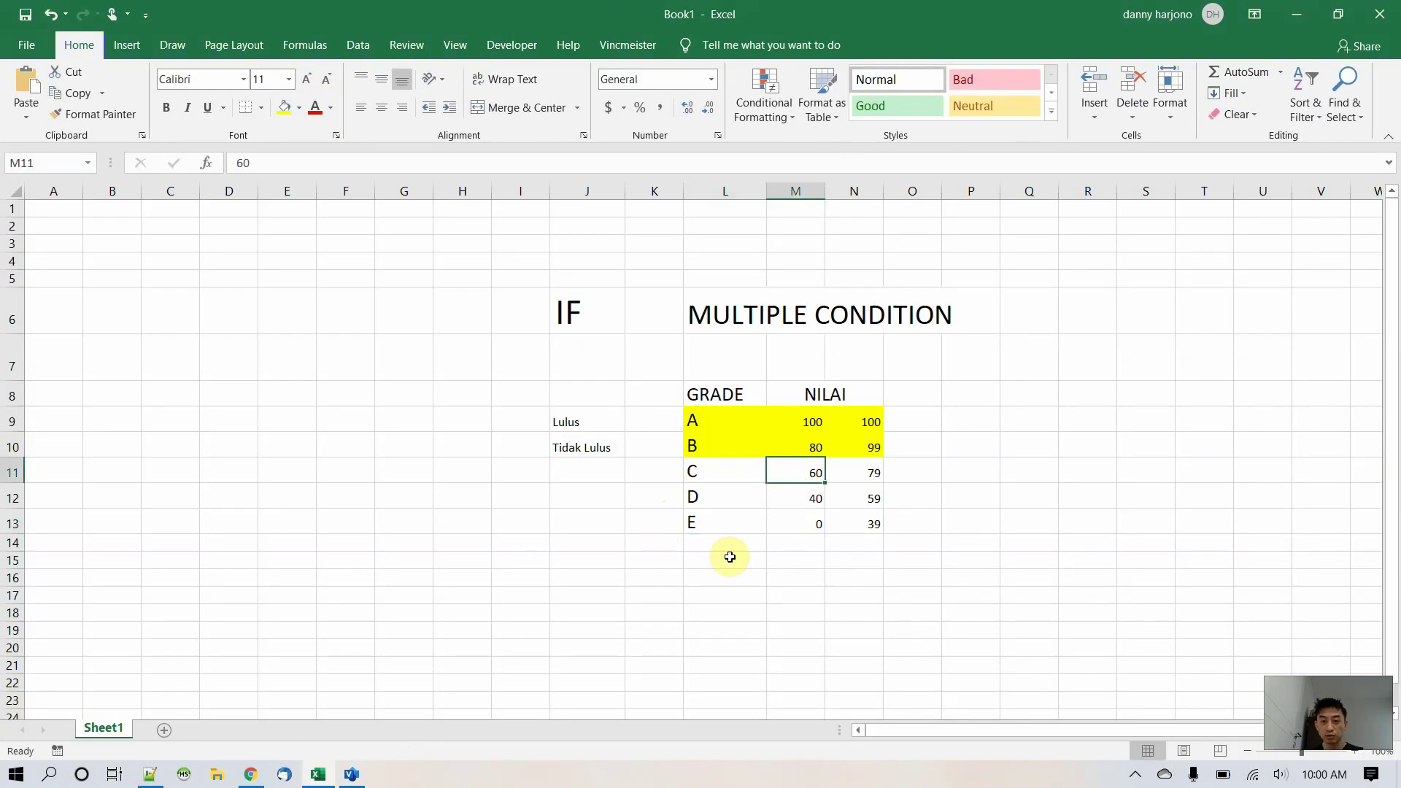
{"action": "key", "text": "alt+Tab"}
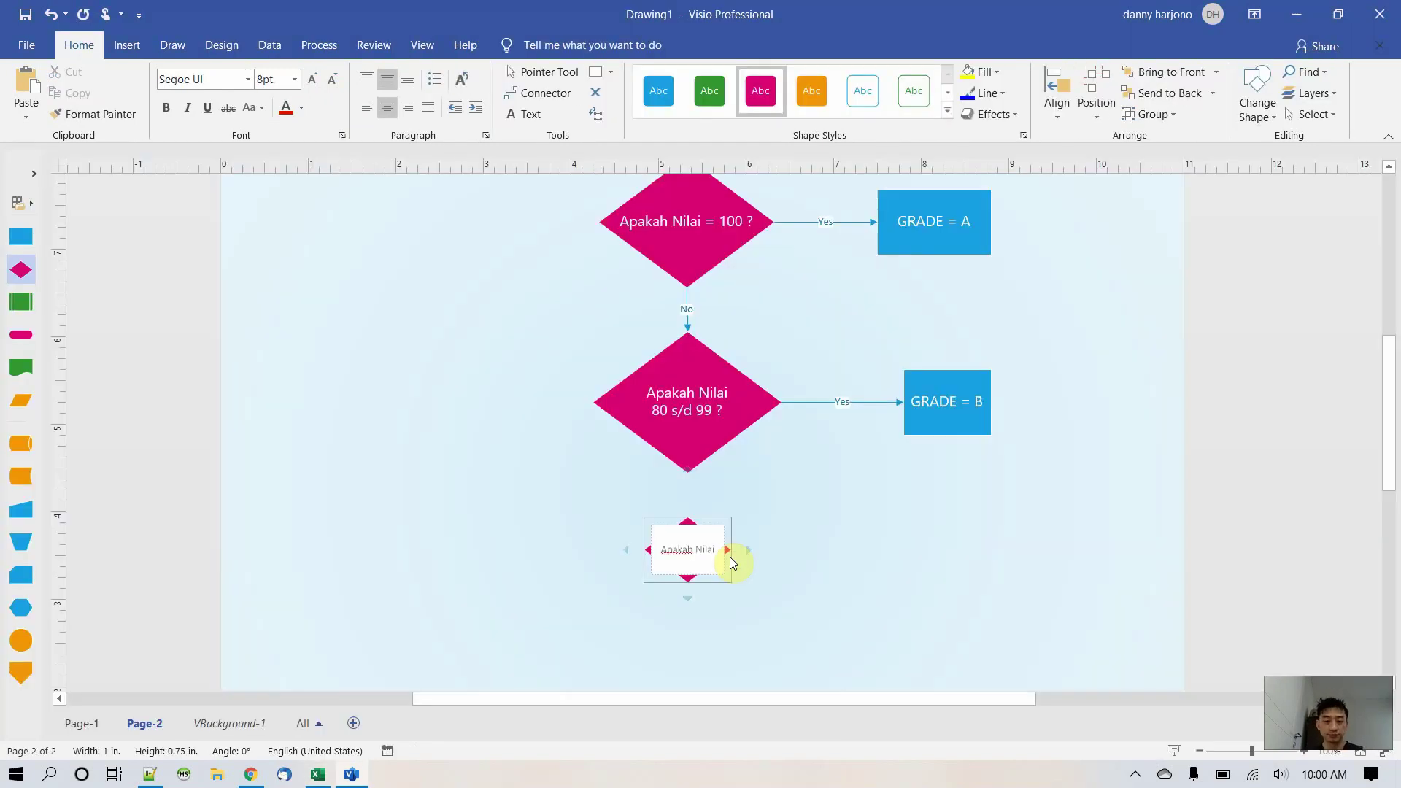
{"action": "type", "text": "60 s/d 79 ?"}
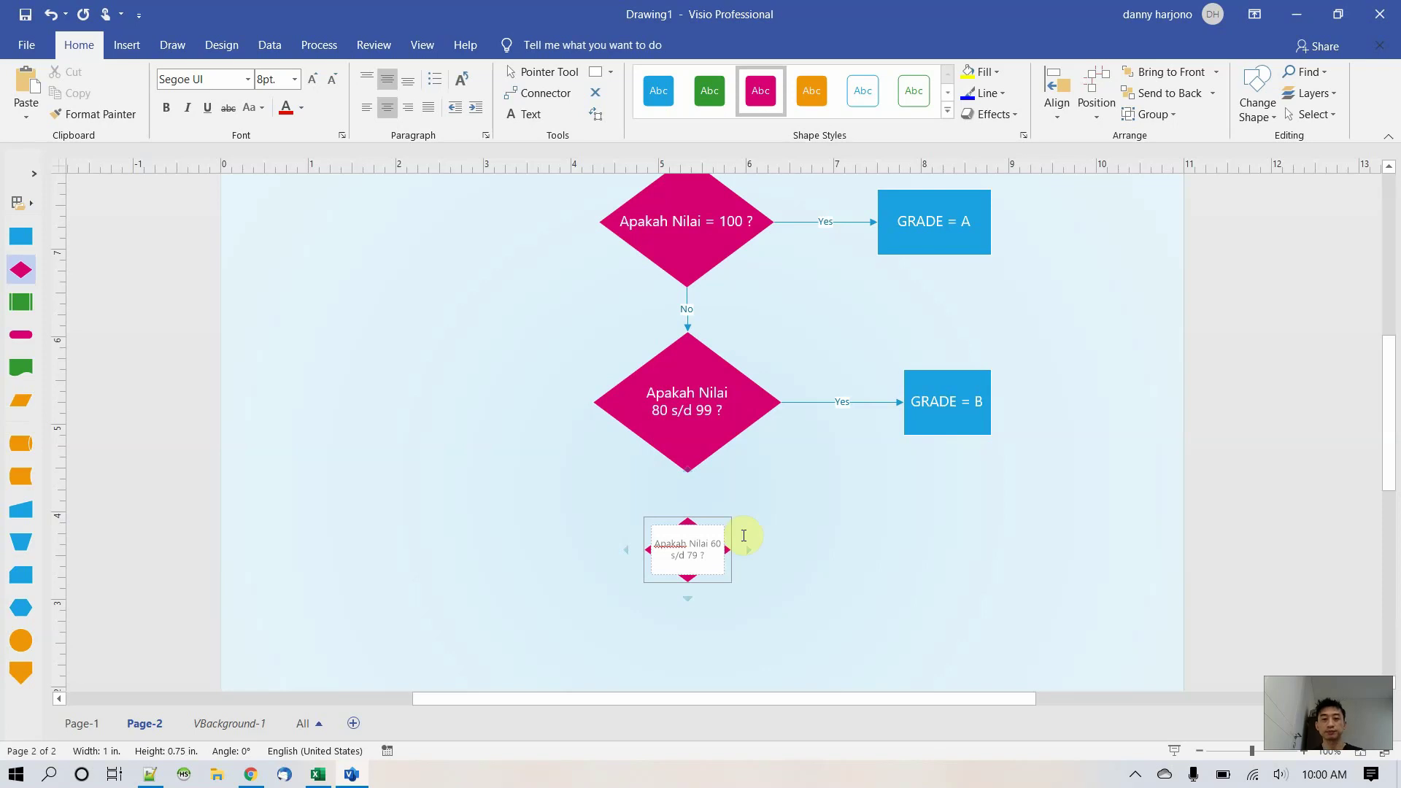
{"action": "left_click", "coordinate": [818, 526]}
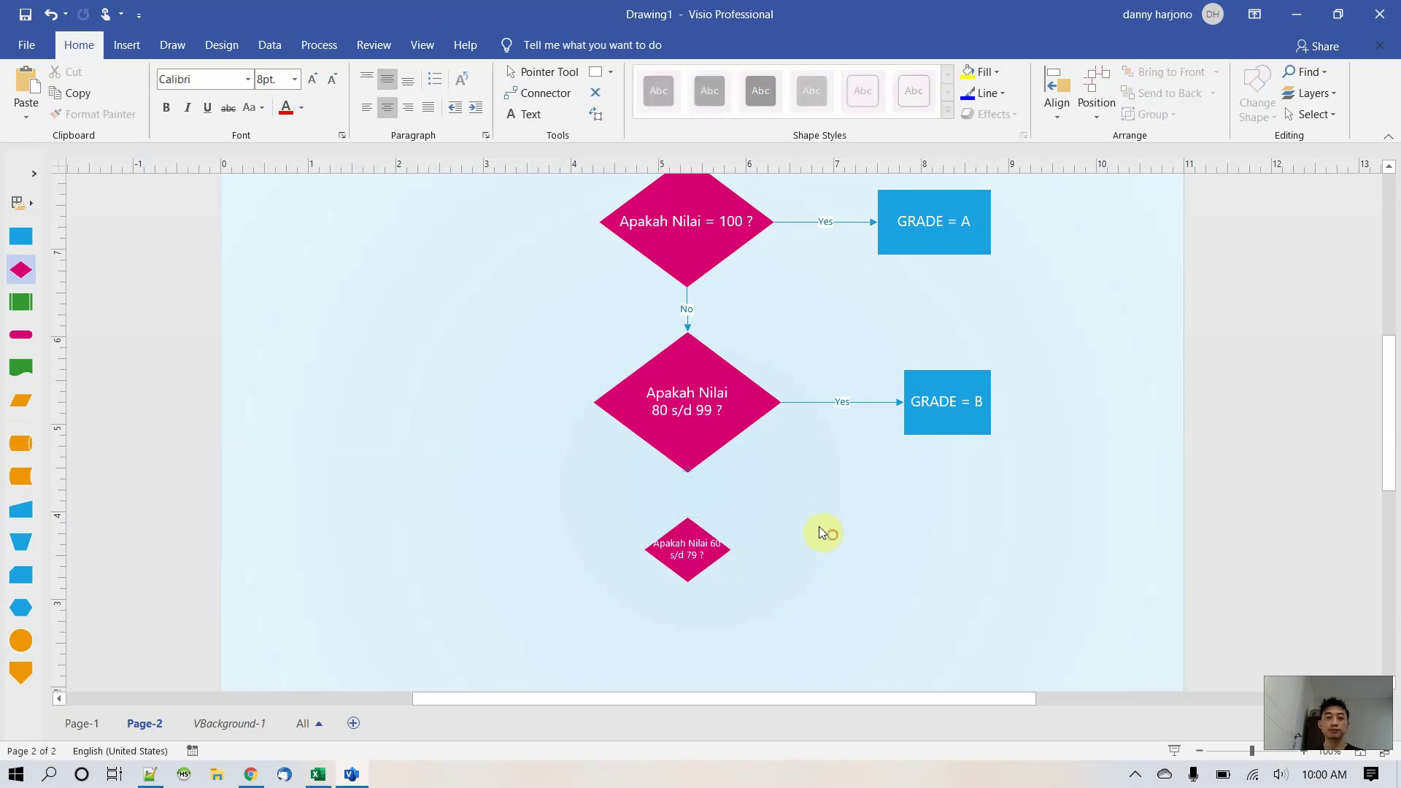
- Set the 60 s/d 79 diamond's text to 12 pt and enlarge the diamond to about 2.15 by 1.38 in
{"action": "left_click", "coordinate": [687, 549]}
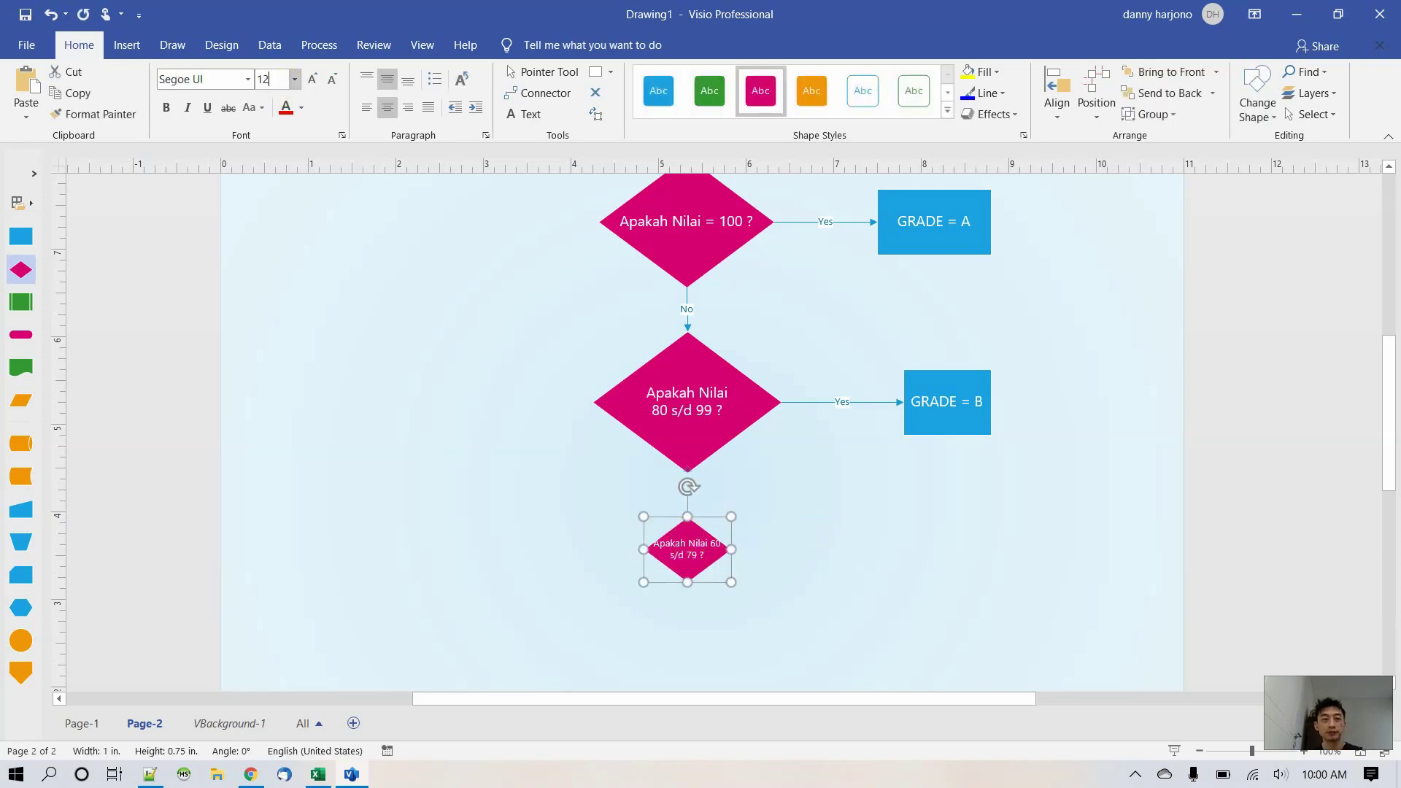
{"action": "left_click", "coordinate": [287, 81]}
{"action": "type", "text": "12"}
{"action": "key", "text": "Return"}
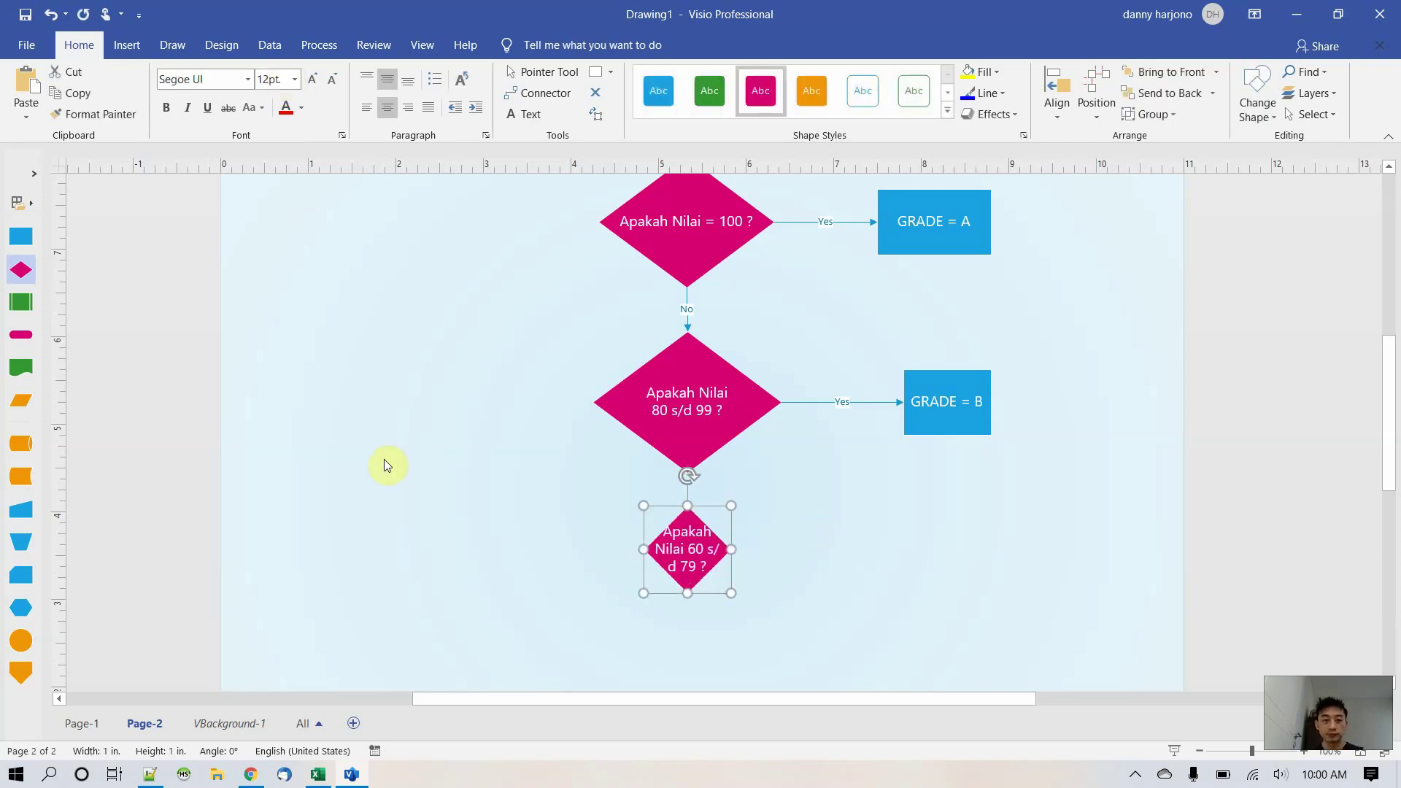
{"action": "left_click_drag", "start_coordinate": [645, 551], "coordinate": [592, 548]}
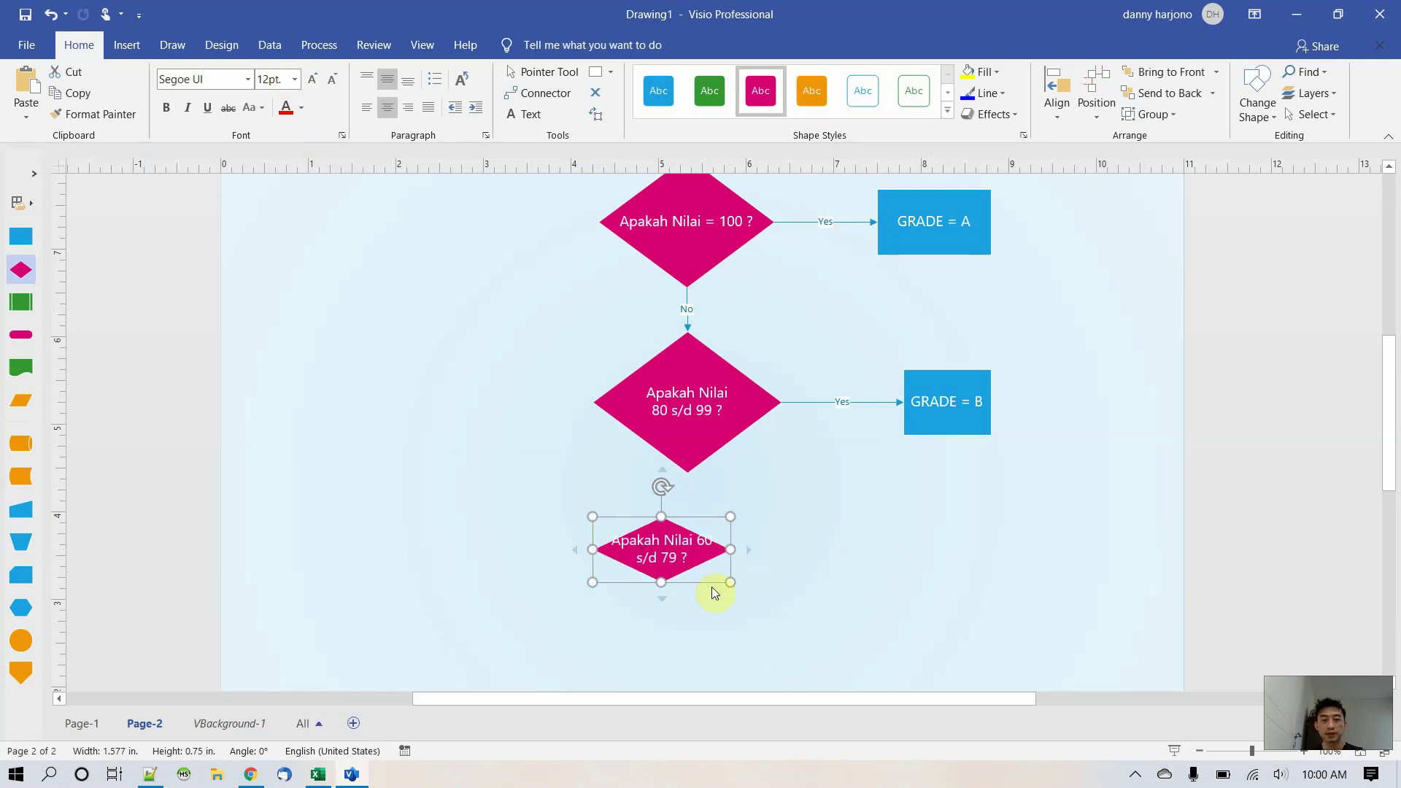
{"action": "left_click_drag", "start_coordinate": [730, 582], "coordinate": [687, 636]}
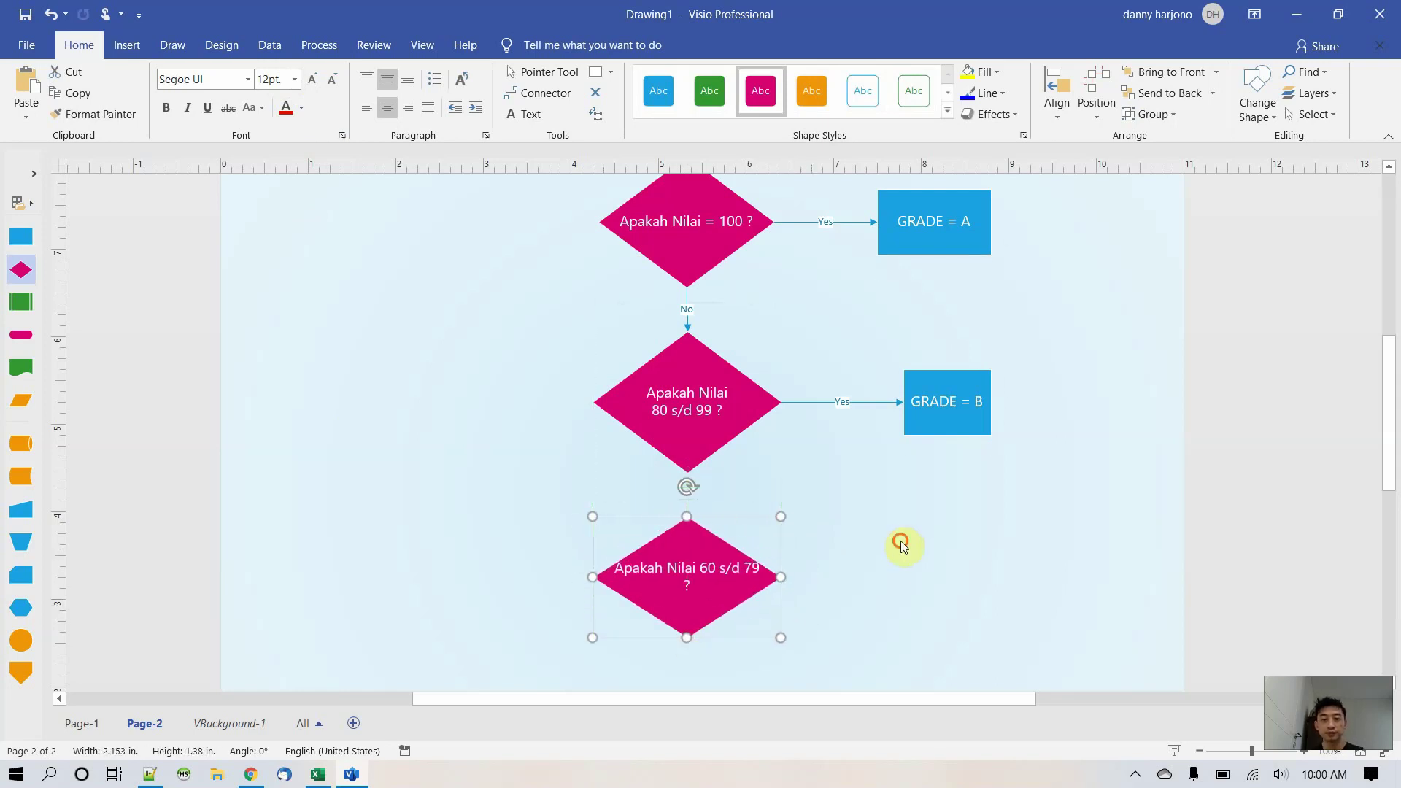
{"action": "left_click", "coordinate": [900, 544]}
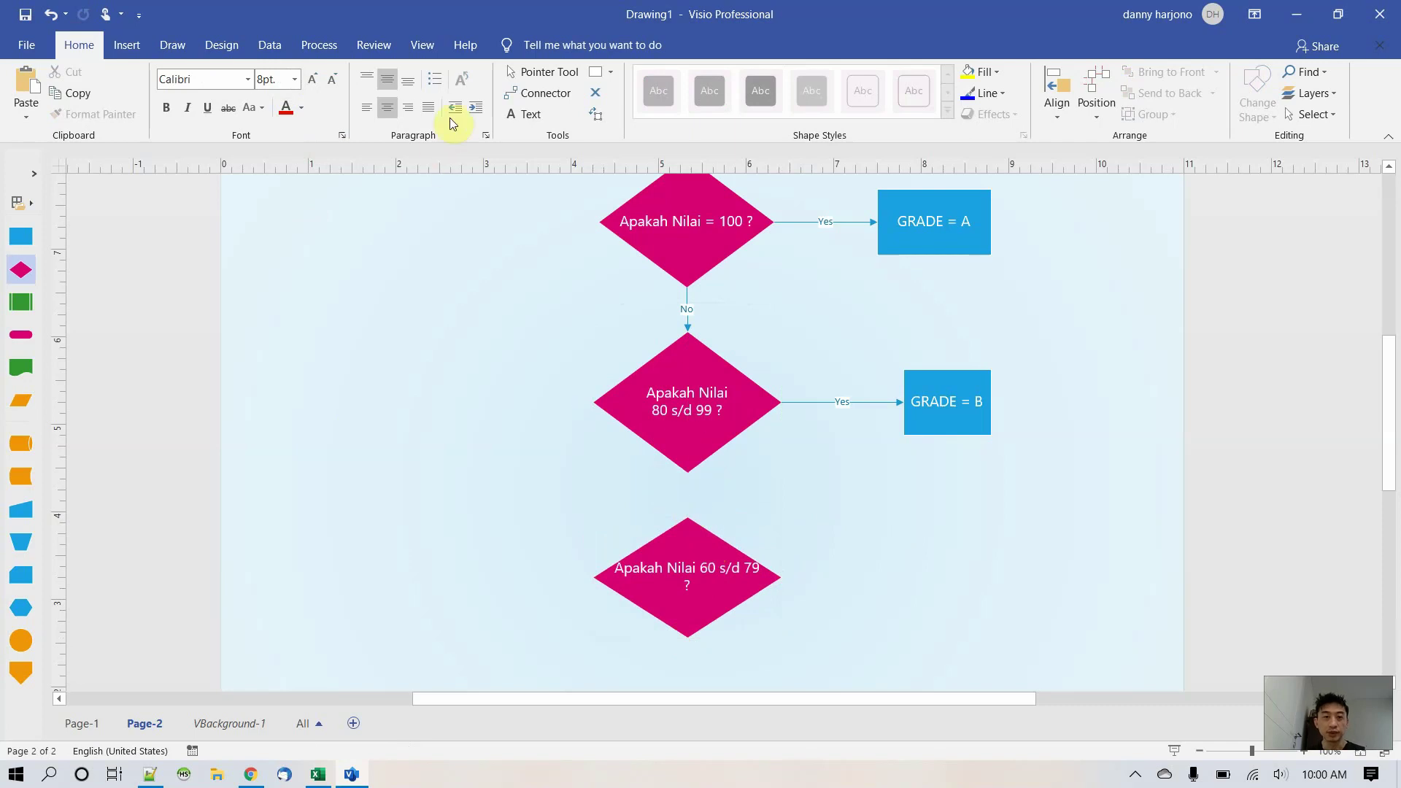
- Connect the 80 s/d 99 decision to the 60 s/d 79 decision with a copy of the No connector
{"action": "left_click", "coordinate": [686, 298]}
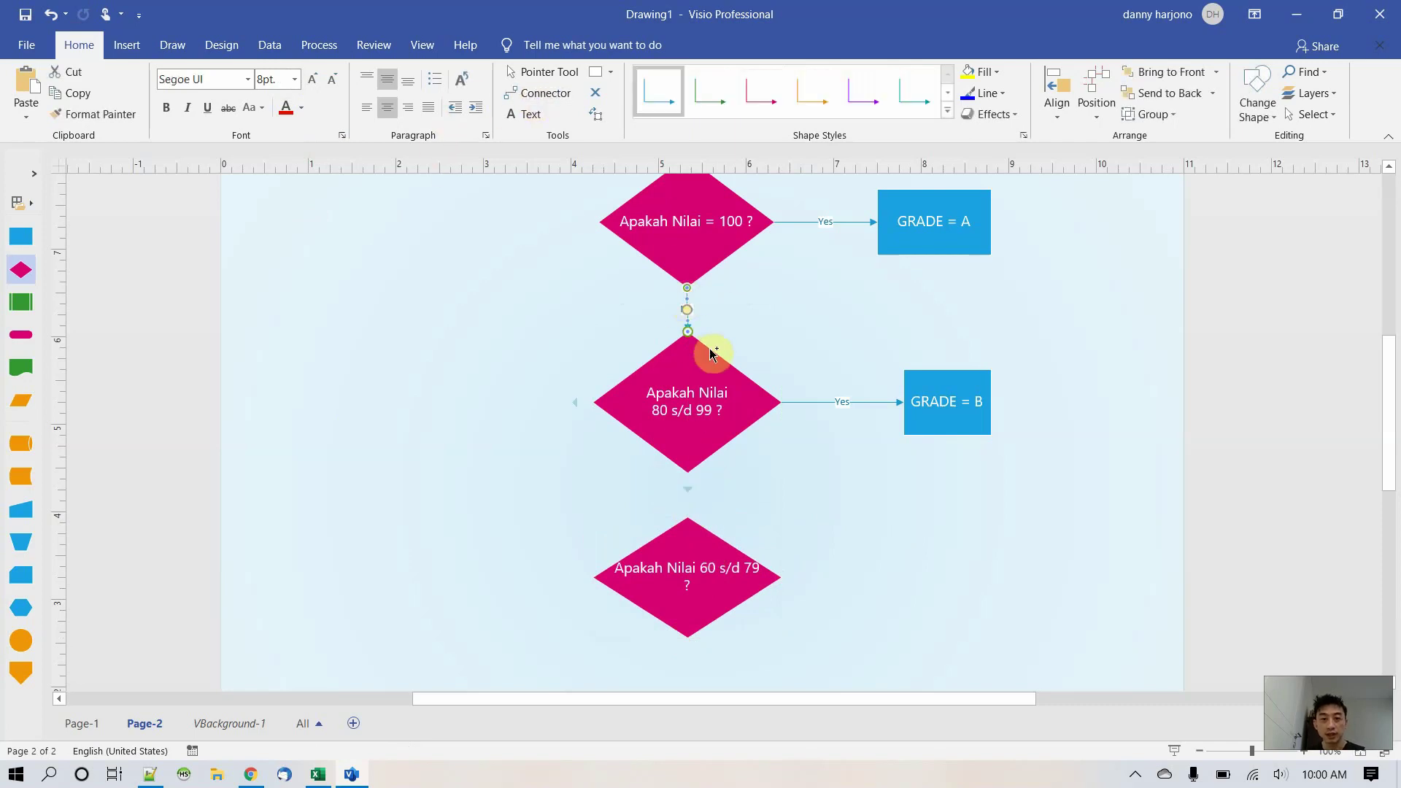
{"action": "left_click_drag", "start_coordinate": [689, 471], "coordinate": [691, 518]}
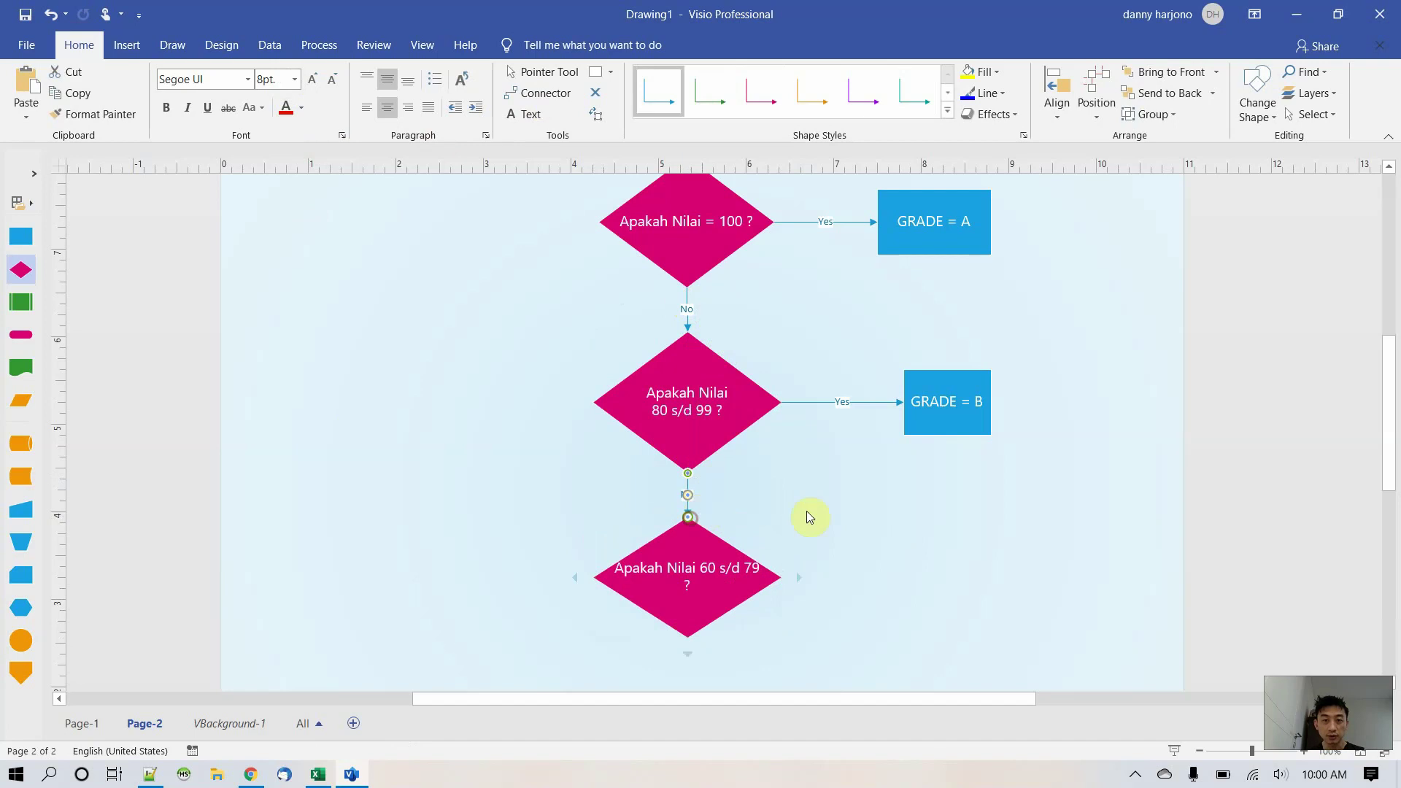
{"action": "left_click", "coordinate": [863, 515]}
- Narrow the 60 s/d 79 diamond and centre it slightly lower beneath the 80 s/d 99 decision
{"action": "scroll", "coordinate": [875, 520], "scroll_direction": "down", "scroll_amount": 1}
{"action": "scroll", "coordinate": [883, 529], "scroll_direction": "down", "scroll_amount": 1}
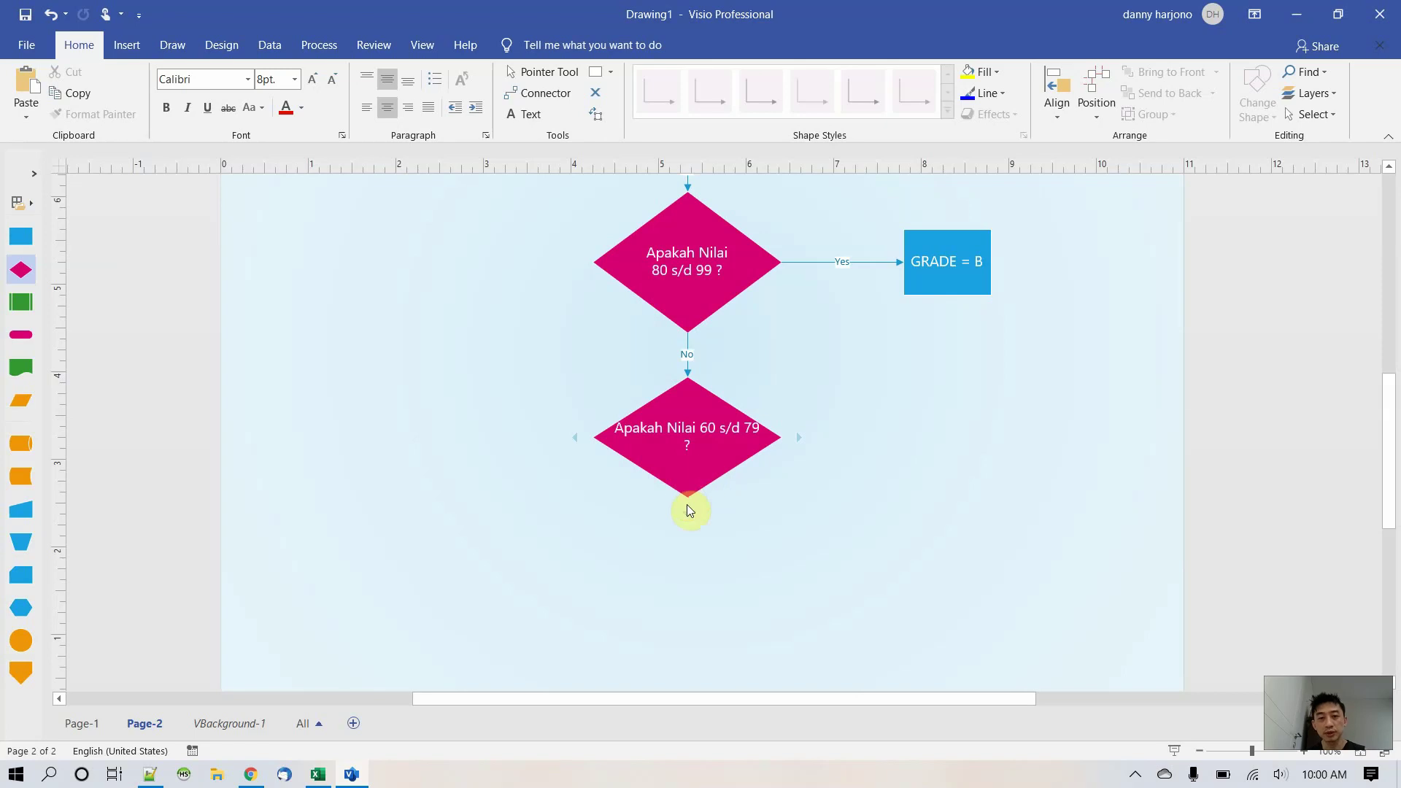
{"action": "mouse_move", "coordinate": [795, 438]}
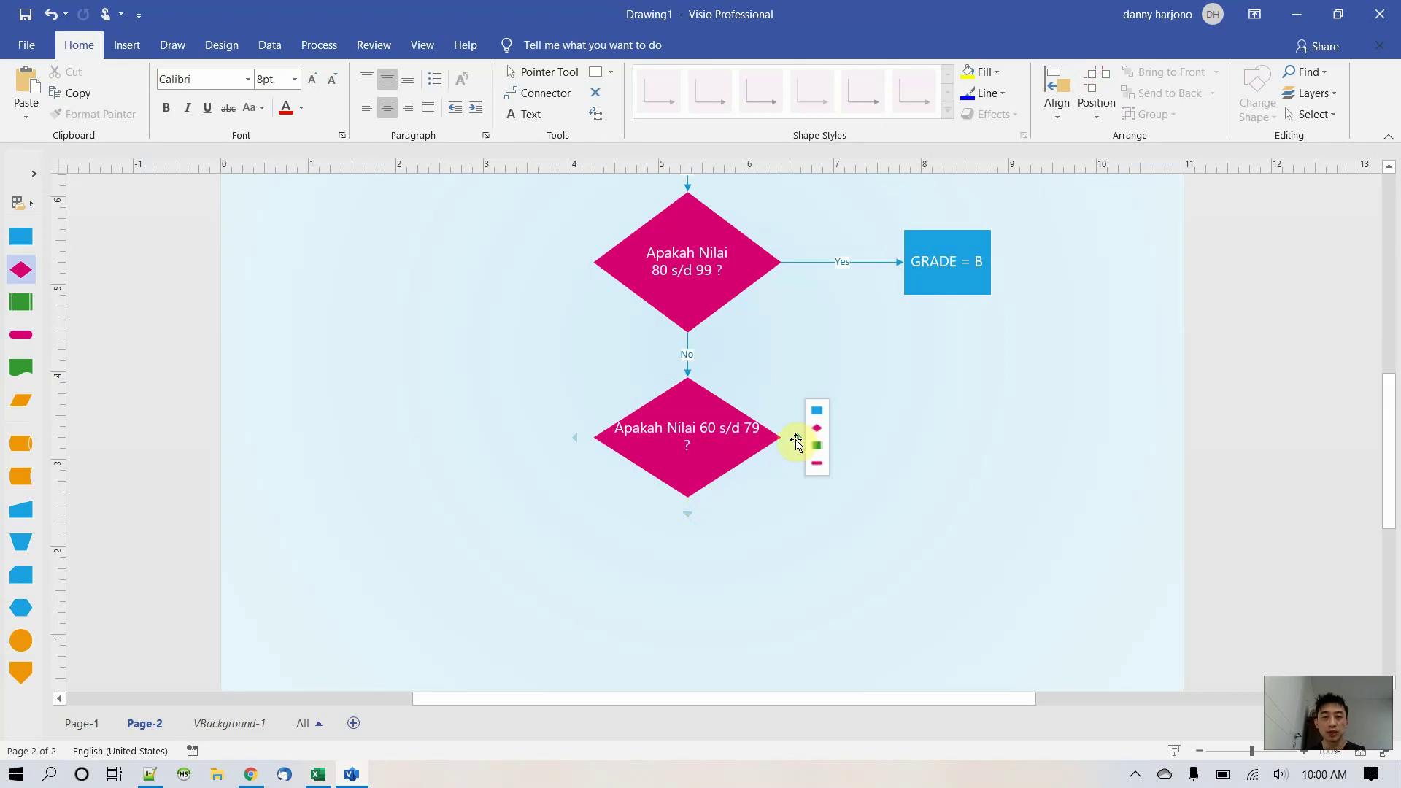
{"action": "left_click", "coordinate": [756, 438]}
{"action": "left_click_drag", "start_coordinate": [779, 438], "coordinate": [721, 457]}
{"action": "left_click", "coordinate": [838, 439]}
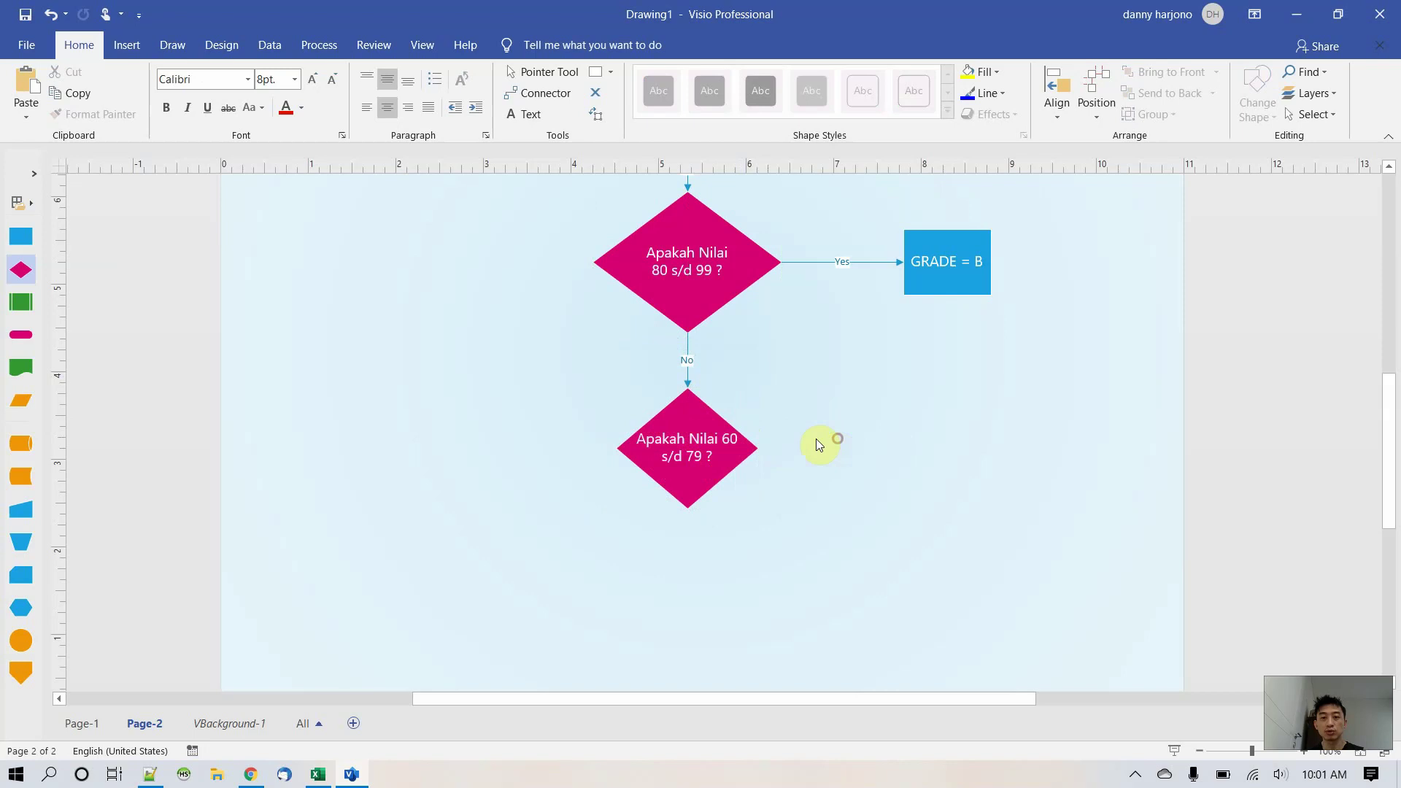
- Copy the Yes connector and the "GRADE = B" rectangle to the right of the 60 s/d 79 decision and join them to it
{"action": "left_click", "coordinate": [869, 262]}
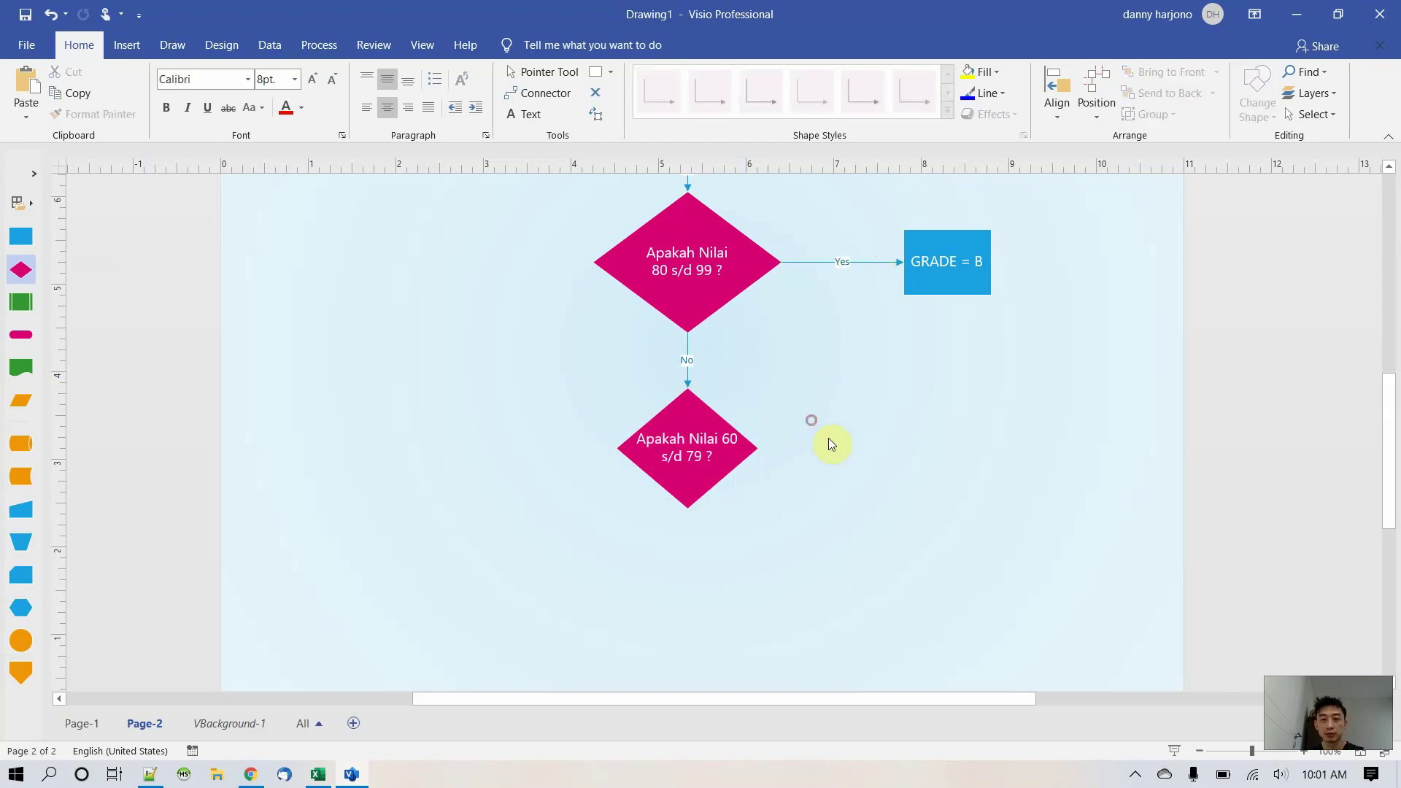
{"action": "key", "text": "ctrl+v"}
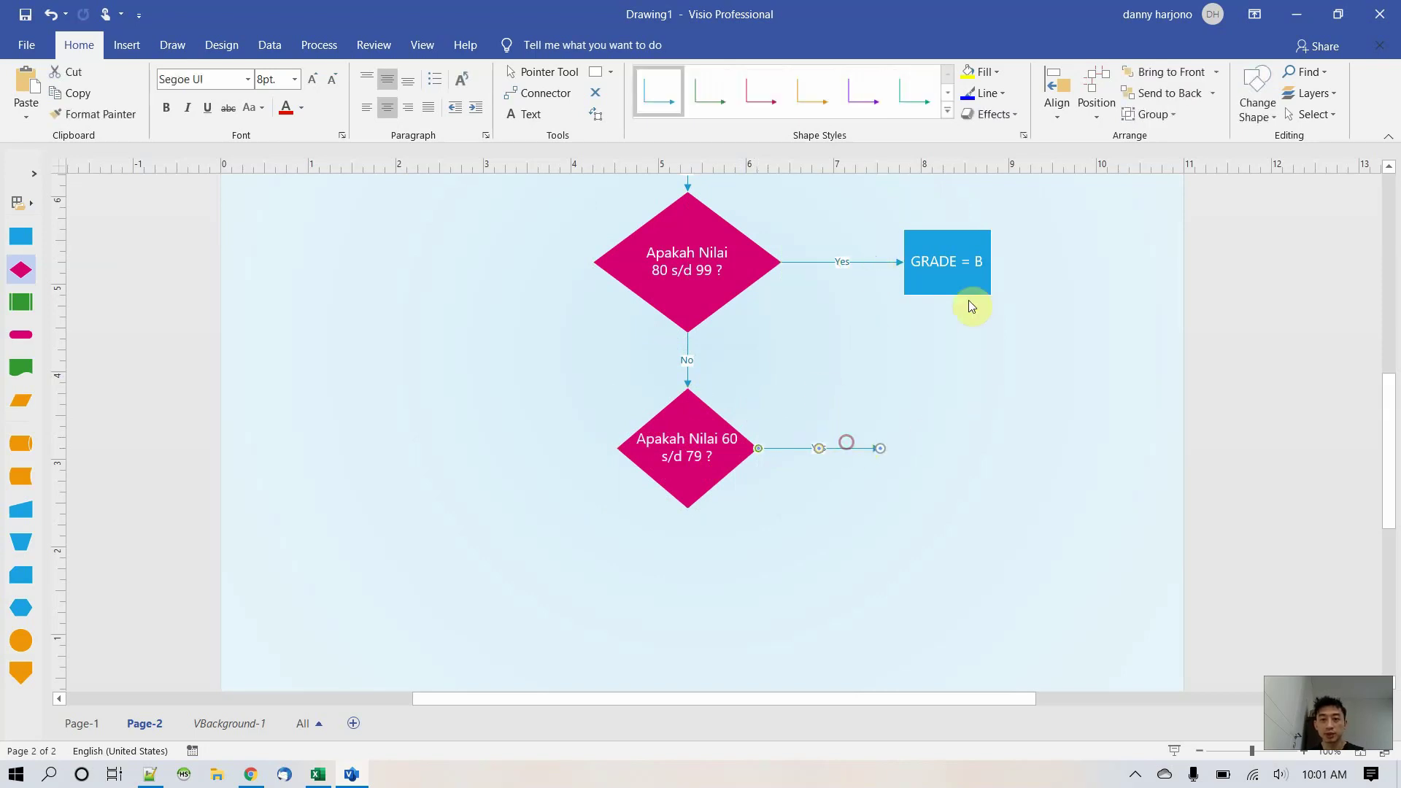
{"action": "left_click", "coordinate": [967, 288]}
{"action": "key", "text": "ctrl+c"}
{"action": "key", "text": "ctrl+v"}
{"action": "left_click_drag", "start_coordinate": [987, 416], "coordinate": [934, 458]}
{"action": "left_click", "coordinate": [939, 451]}
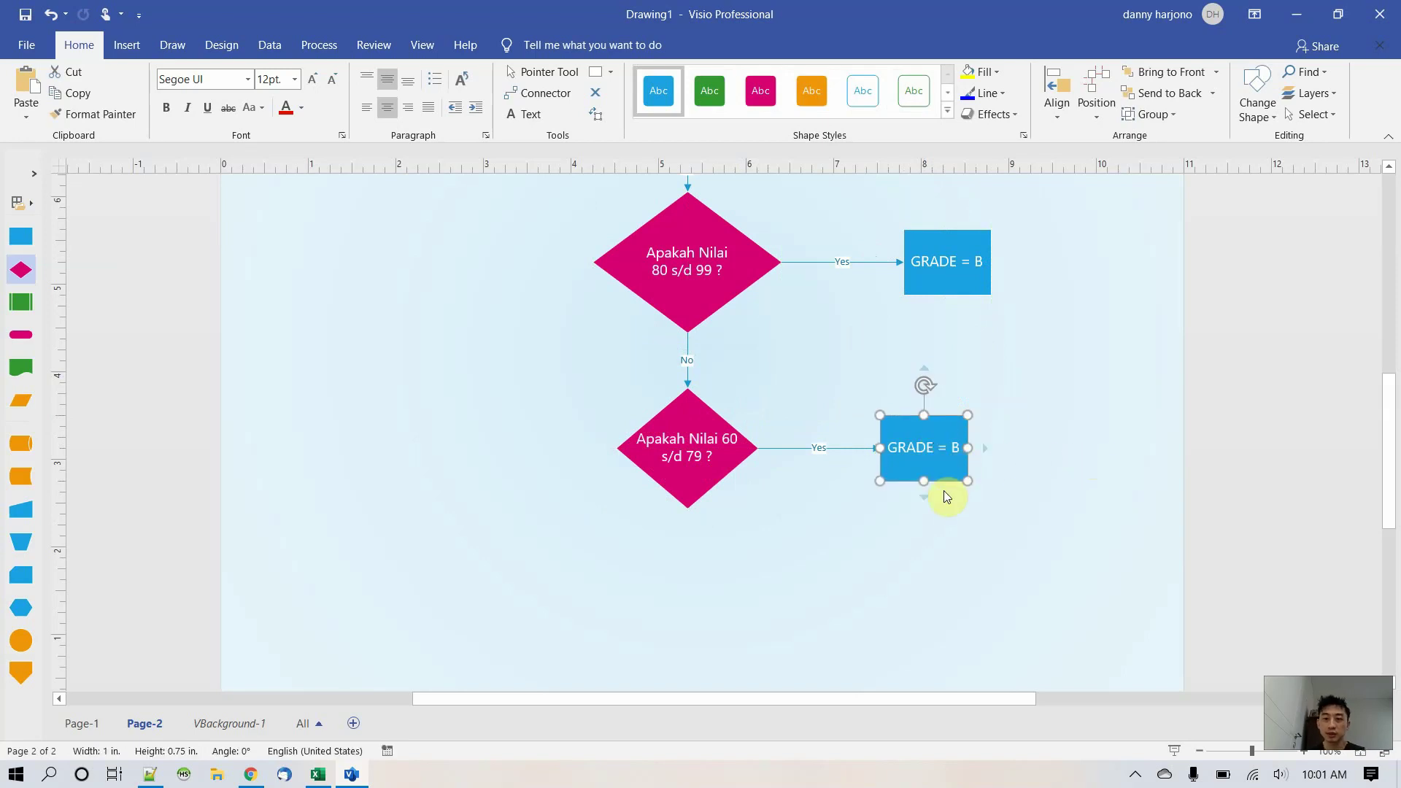
- Change the copied rectangle's label to "GRADE = C"
{"action": "double_click", "coordinate": [953, 447]}
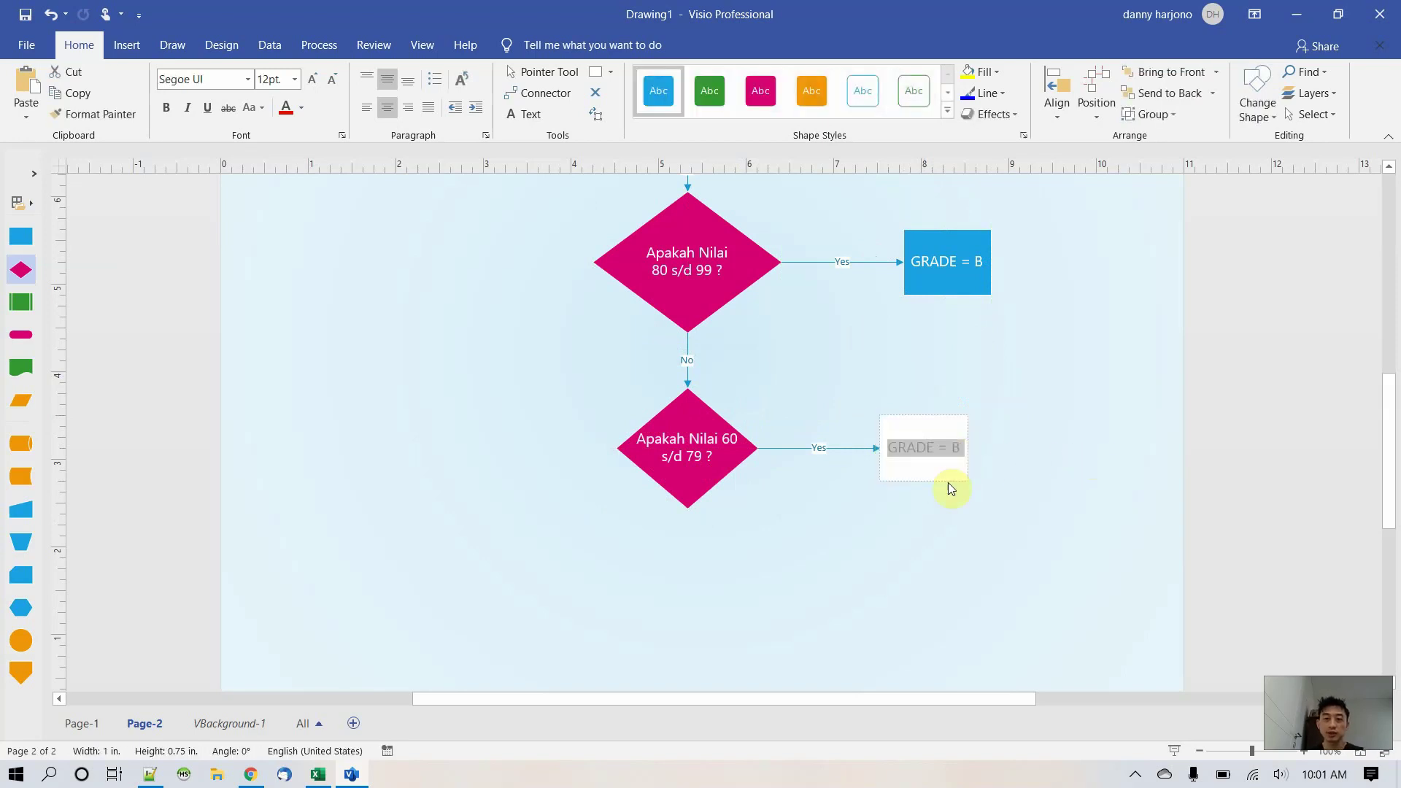
{"action": "key", "text": "Right"}
{"action": "type", "text": "C"}
{"action": "left_click", "coordinate": [932, 532]}
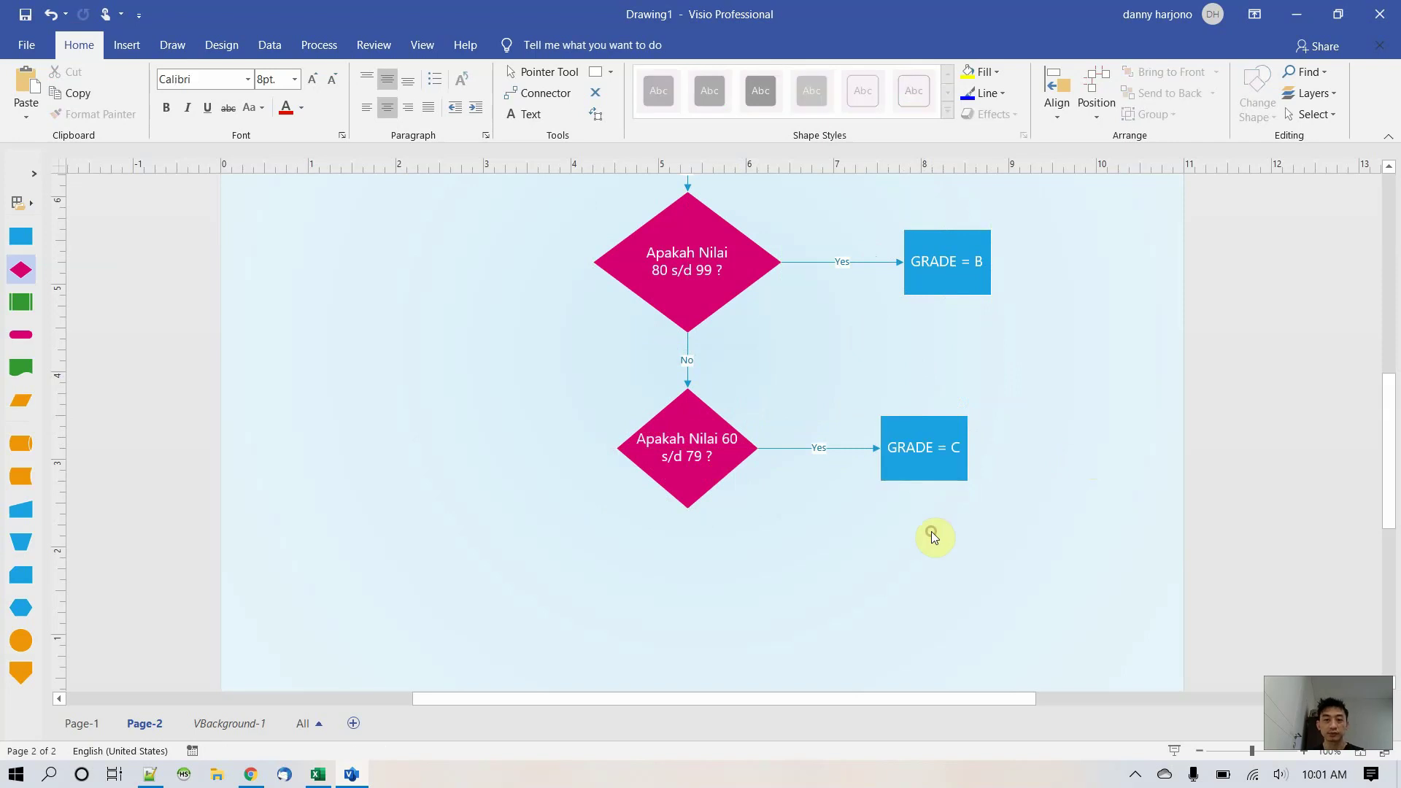
- Copy the No connector and attach it to the bottom corner of the 60 s/d 79 diamond, pointing down
{"action": "left_click", "coordinate": [686, 342]}
{"action": "key", "text": "ctrl+c"}
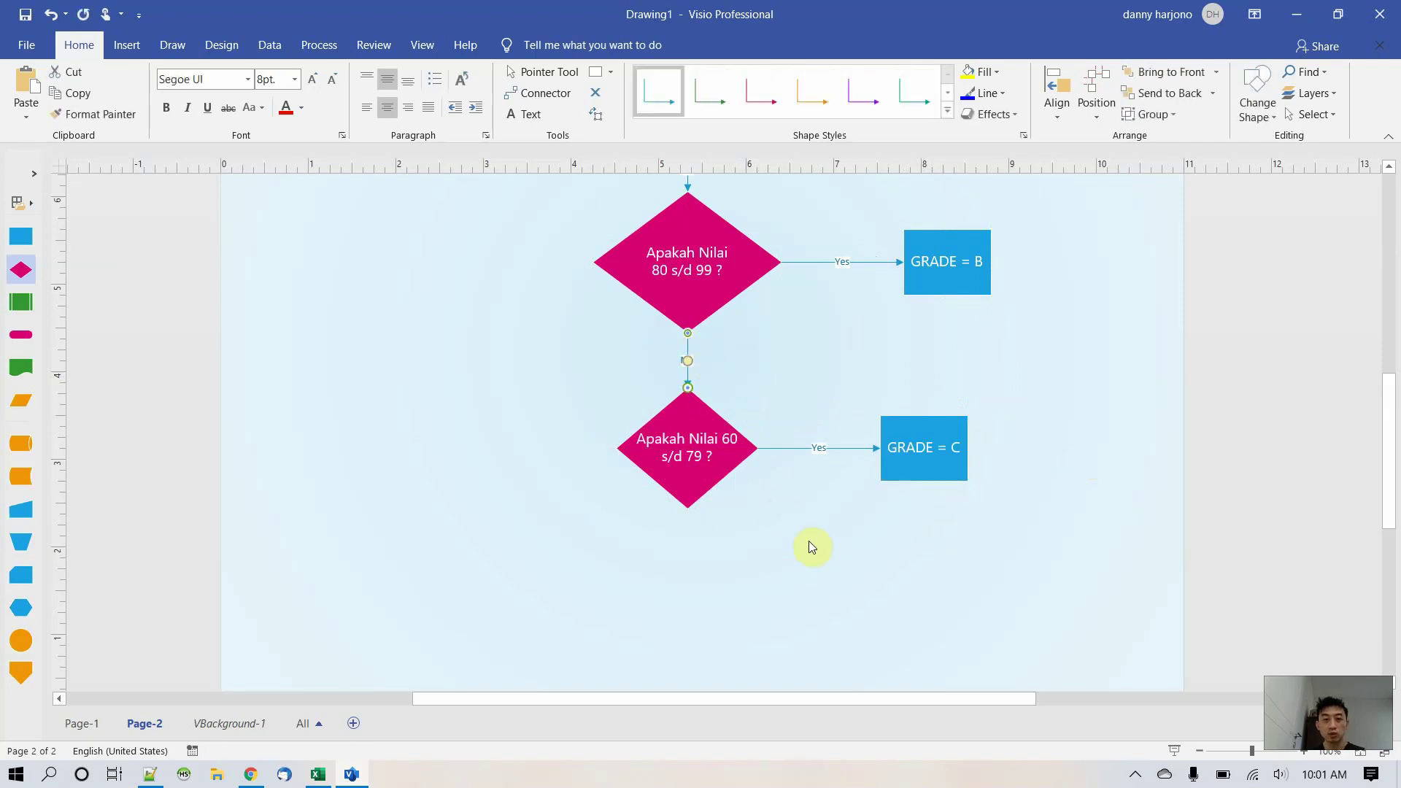
{"action": "left_click", "coordinate": [809, 540]}
{"action": "key", "text": "ctrl+v"}
{"action": "left_click_drag", "start_coordinate": [805, 552], "coordinate": [687, 549]}
{"action": "left_click", "coordinate": [884, 559]}
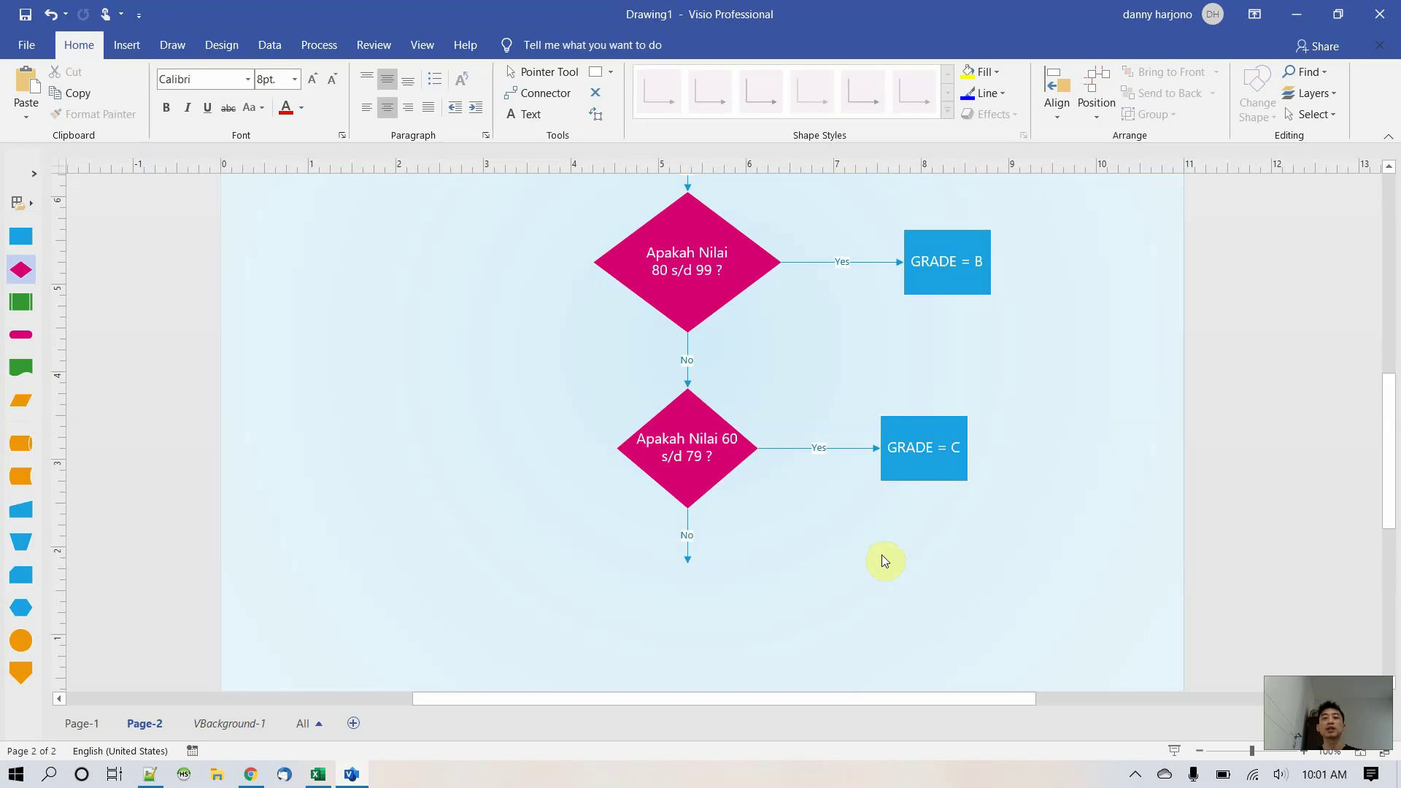
- Switch to Excel, fill the grade C row L11:N11 with yellow, and return to the end of the Visio flowchart
{"action": "key", "text": "alt+Tab"}
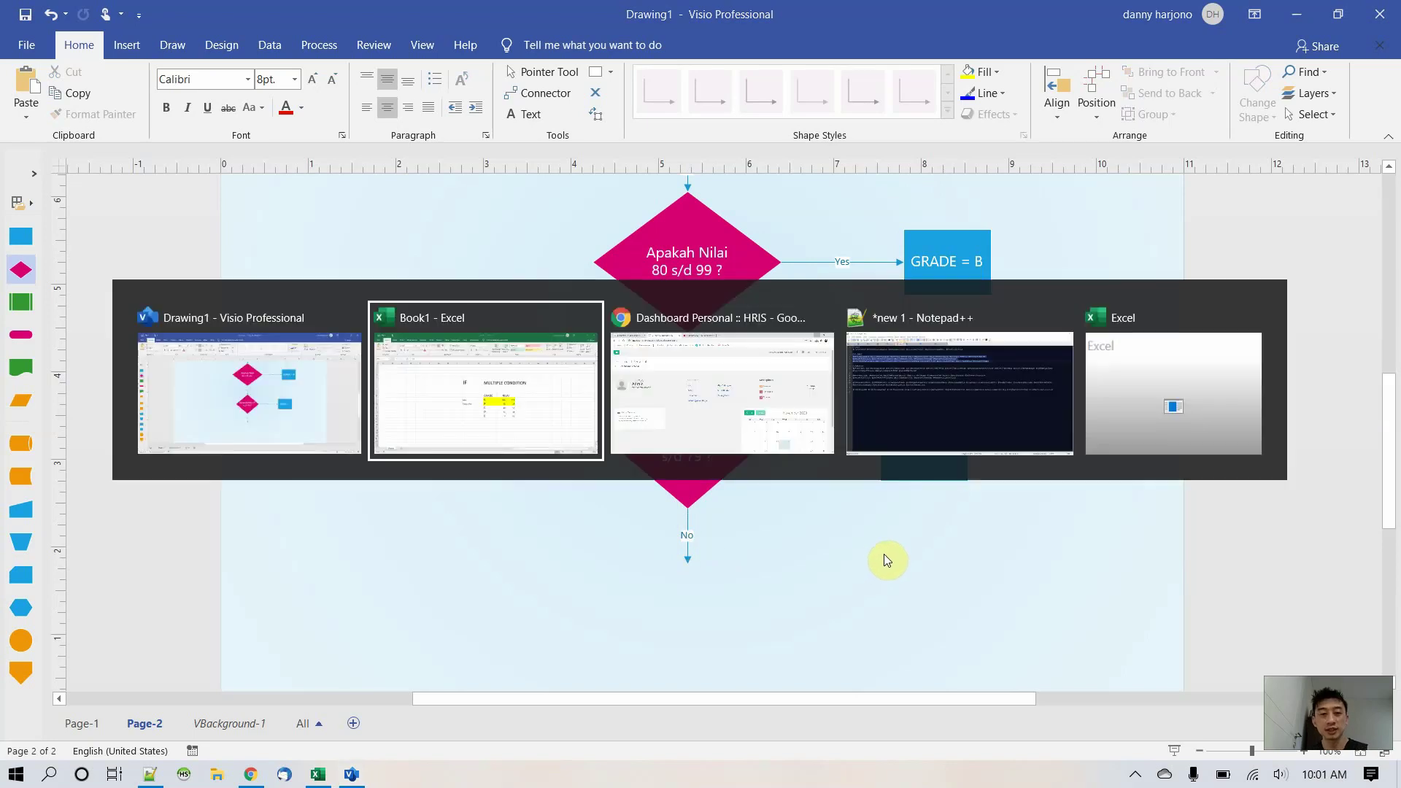
{"action": "left_click", "coordinate": [715, 478]}
{"action": "left_click_drag", "start_coordinate": [715, 478], "coordinate": [839, 478]}
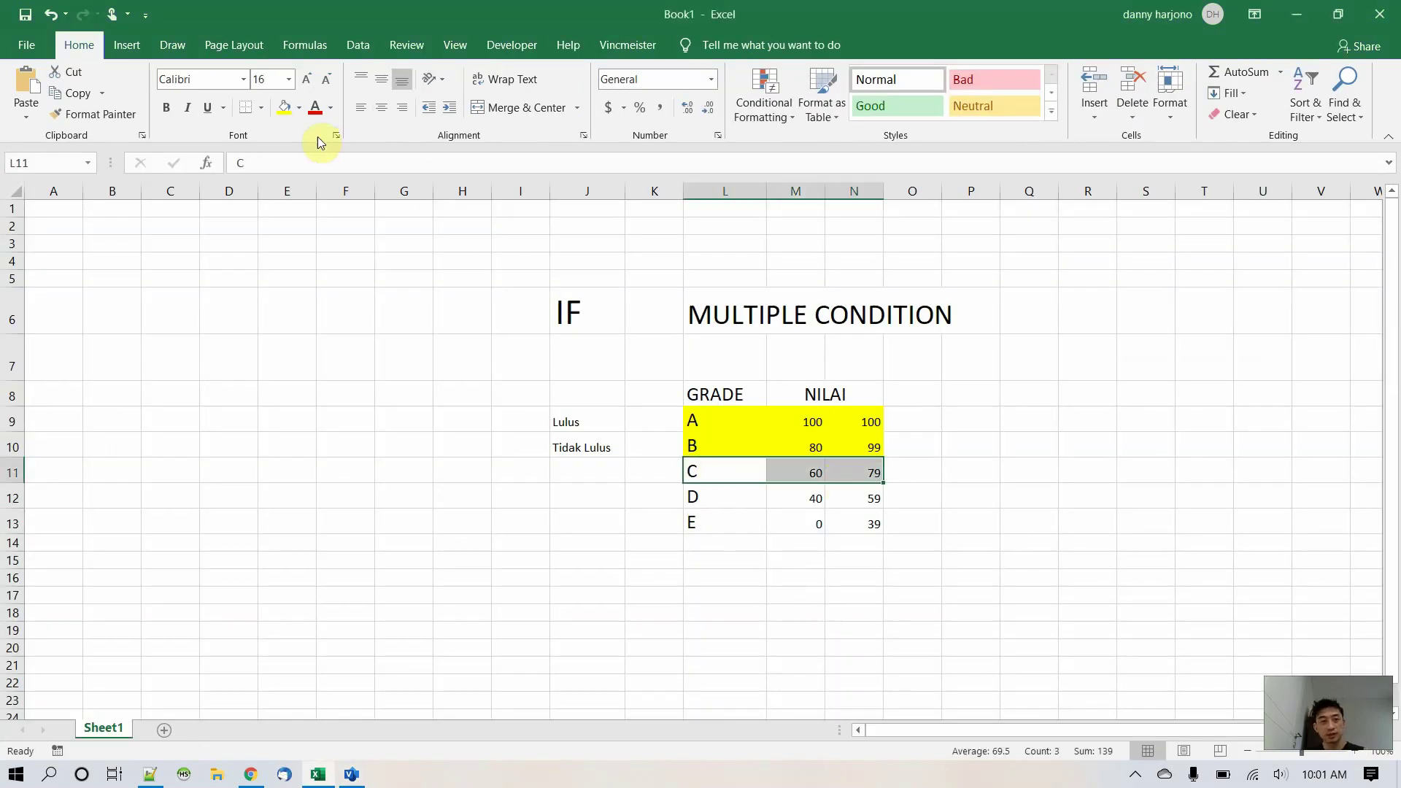
{"action": "left_click", "coordinate": [283, 107]}
{"action": "left_click_drag", "start_coordinate": [759, 504], "coordinate": [844, 491]}
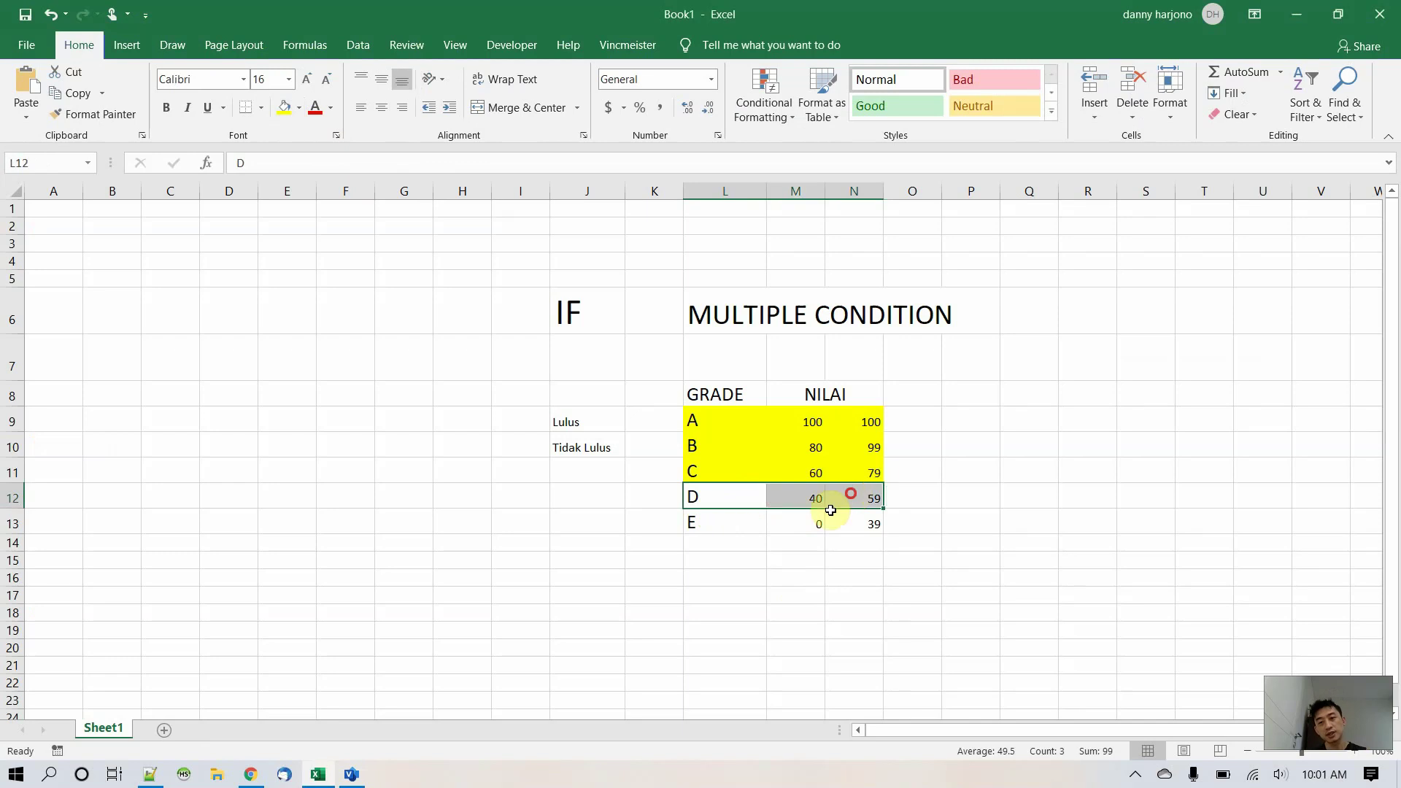
{"action": "left_click", "coordinate": [745, 519]}
{"action": "key", "text": "alt+Tab"}
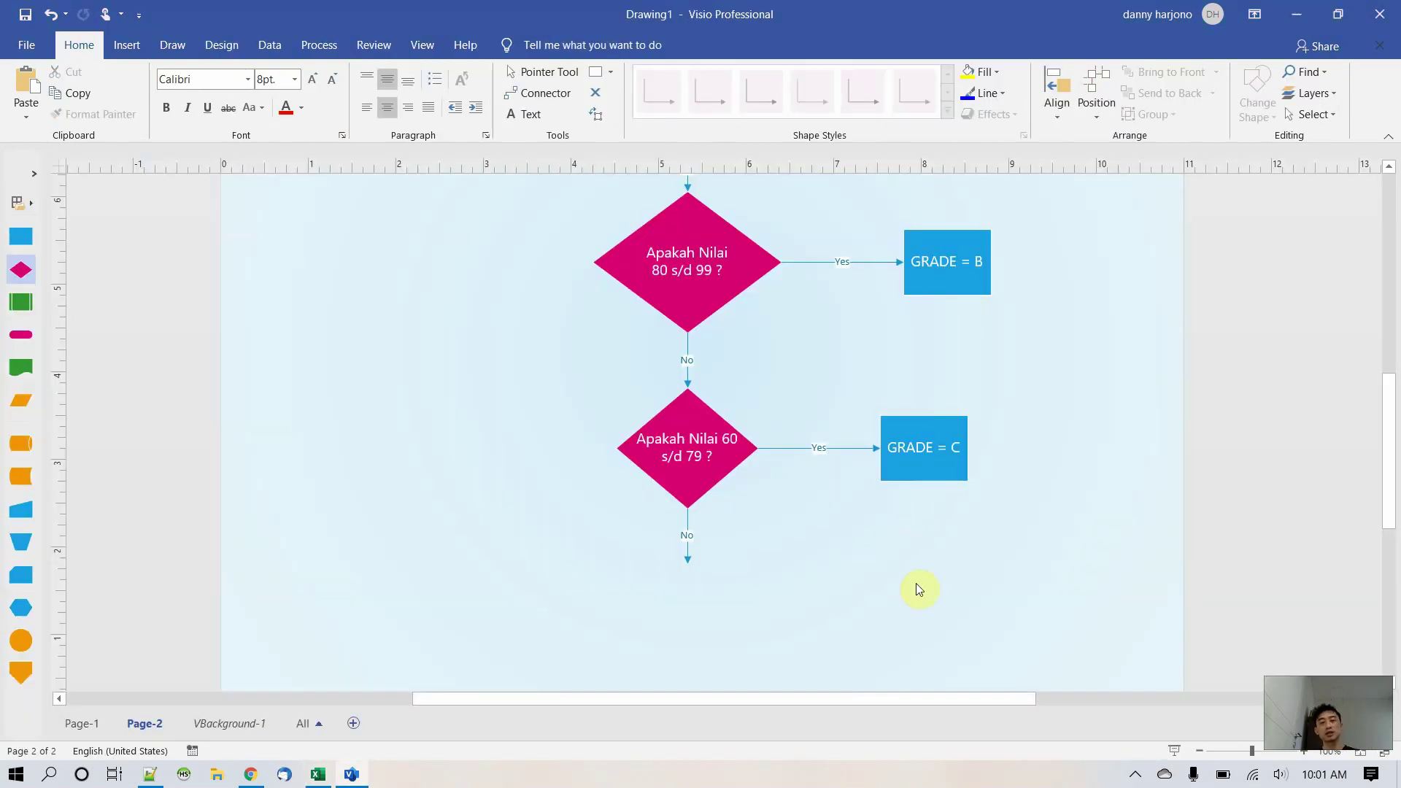
{"action": "scroll", "coordinate": [877, 513], "scroll_direction": "down", "scroll_amount": 2}
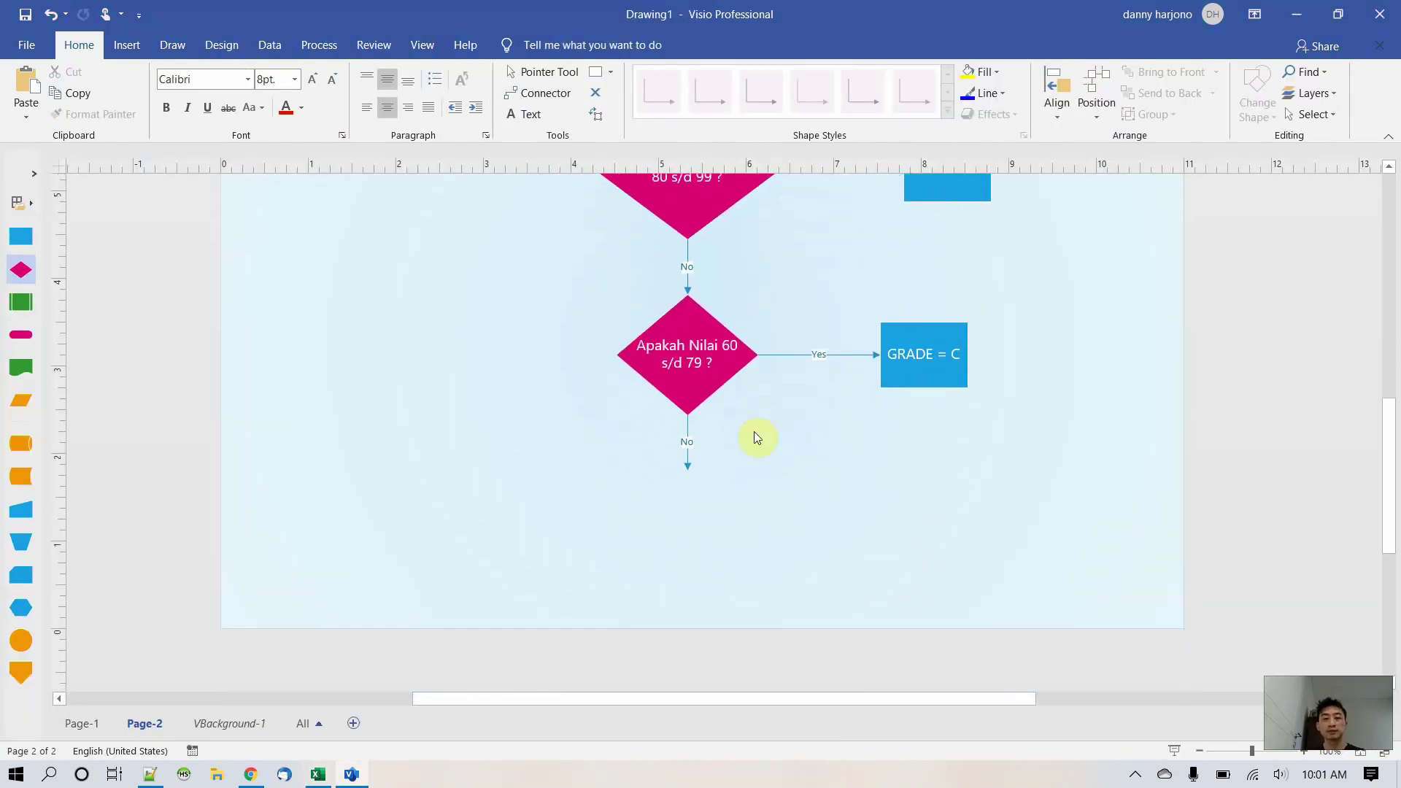
- Duplicate the 60 s/d 79 diamond and place the copy directly below it at the end of the No connector
{"action": "left_click", "coordinate": [707, 392]}
{"action": "key", "text": "ctrl+d"}
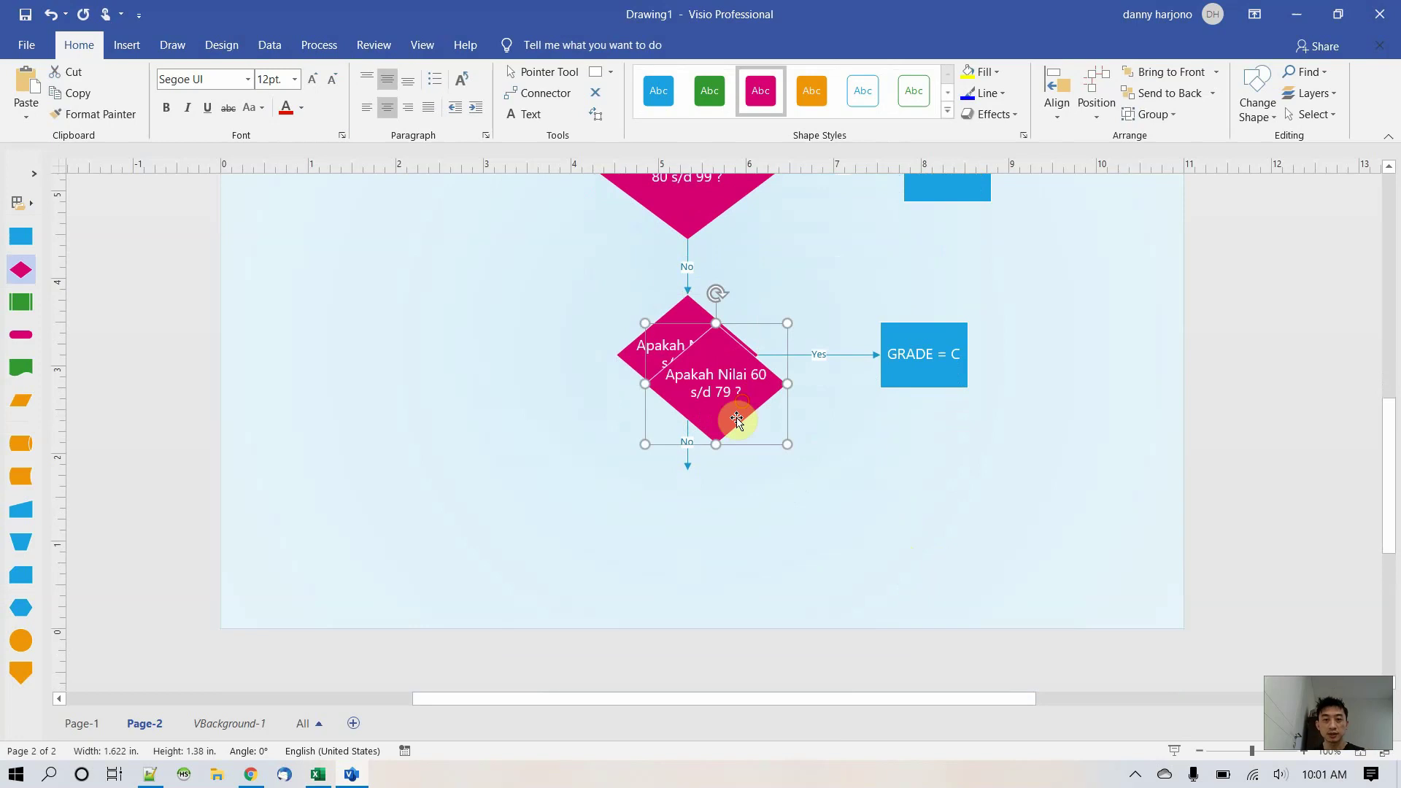
{"action": "left_click_drag", "start_coordinate": [732, 413], "coordinate": [724, 548]}
- Check grade D's score limits M12:N12 in Excel and relabel the copied Visio diamond "Apakah Nilai 40 s/d 59 ? ?"
{"action": "key", "text": "alt+Tab"}
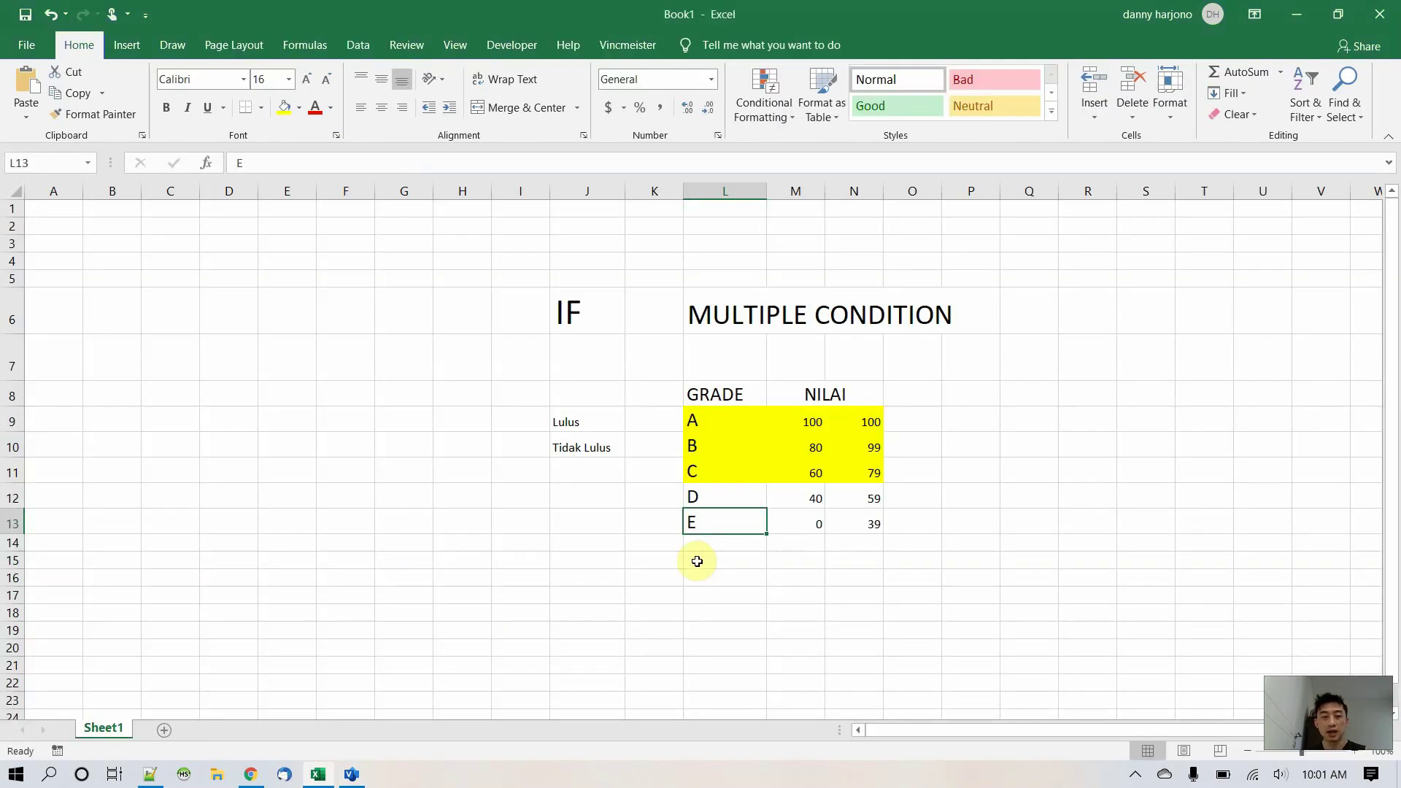
{"action": "left_click", "coordinate": [799, 504]}
{"action": "left_click_drag", "start_coordinate": [799, 504], "coordinate": [859, 501]}
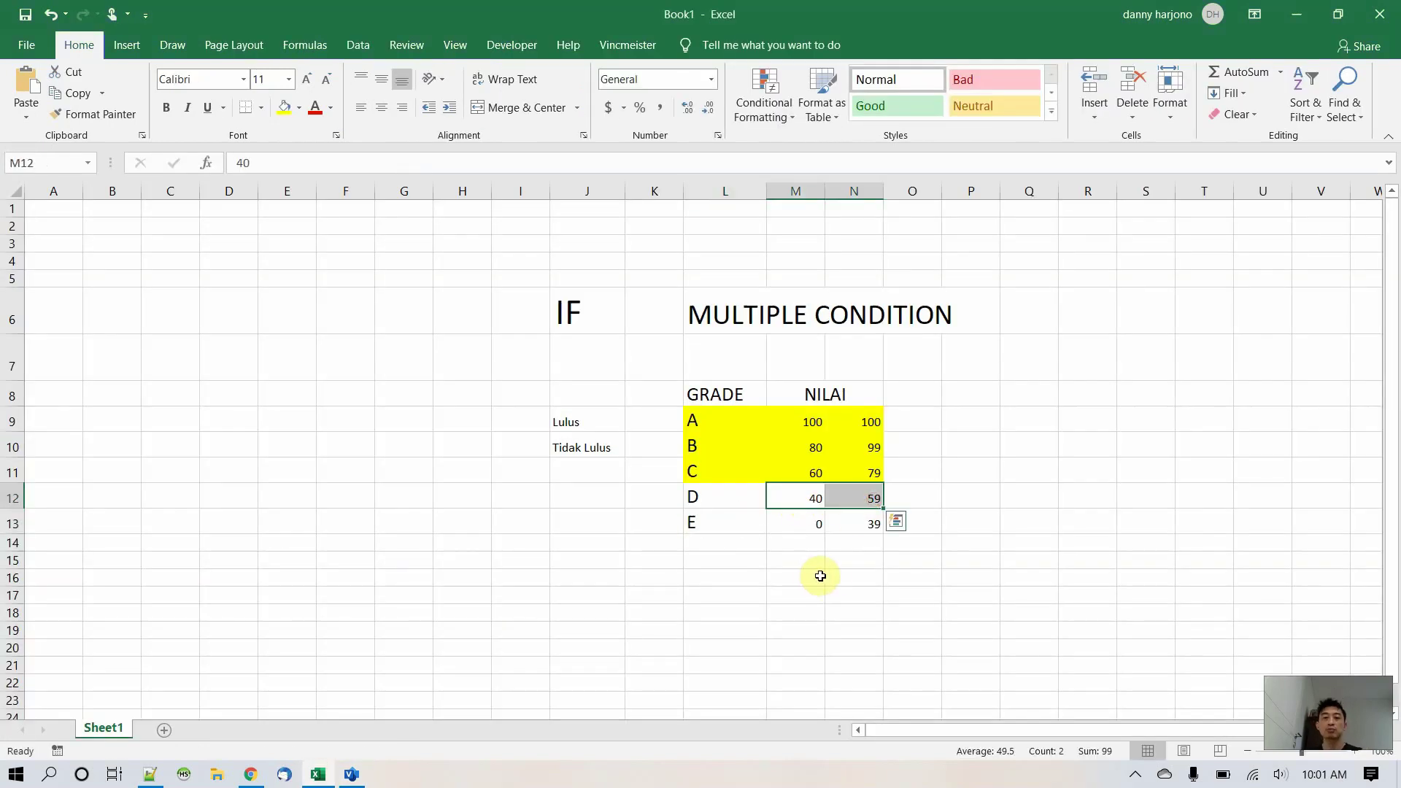
{"action": "key", "text": "alt+Tab"}
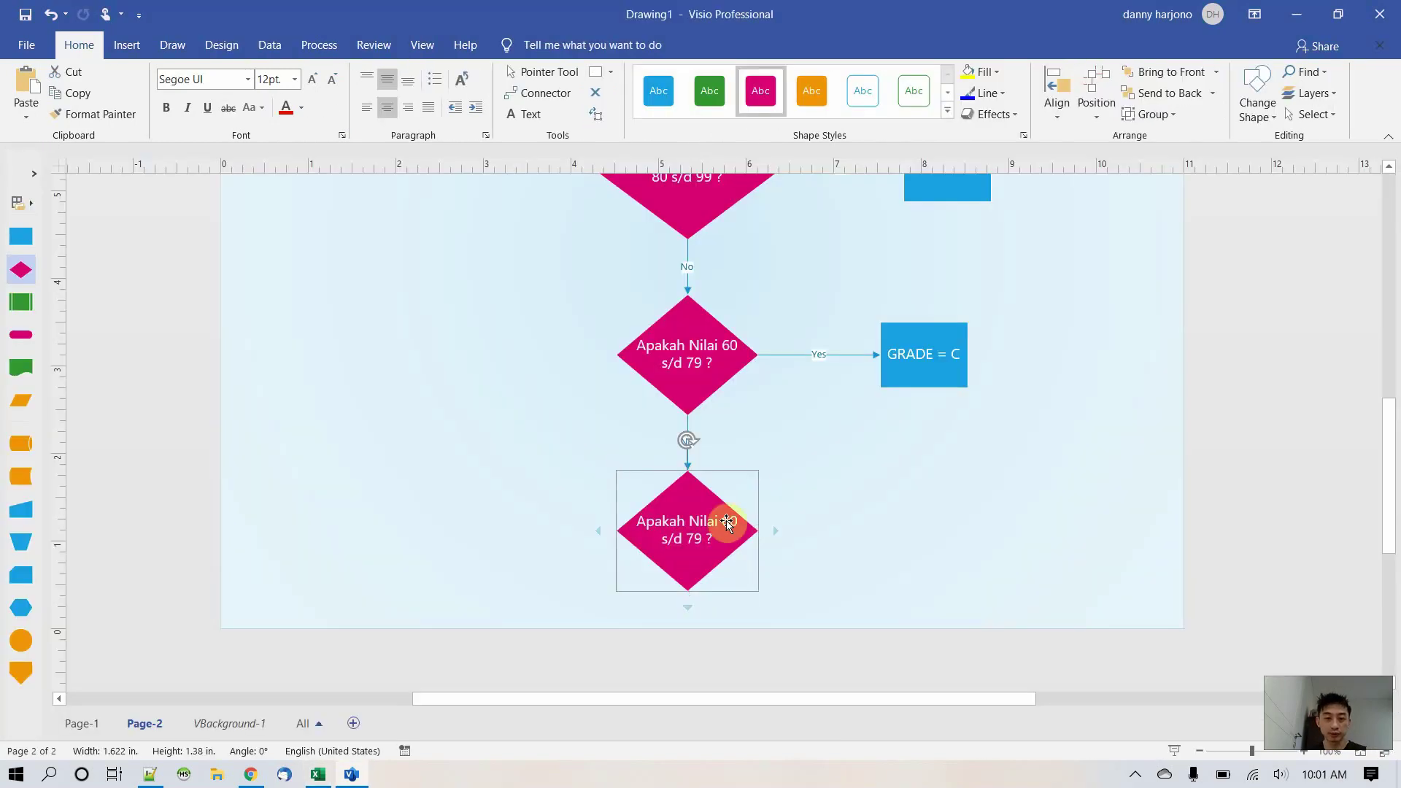
{"action": "double_click", "coordinate": [725, 561]}
{"action": "key", "text": "Left"}
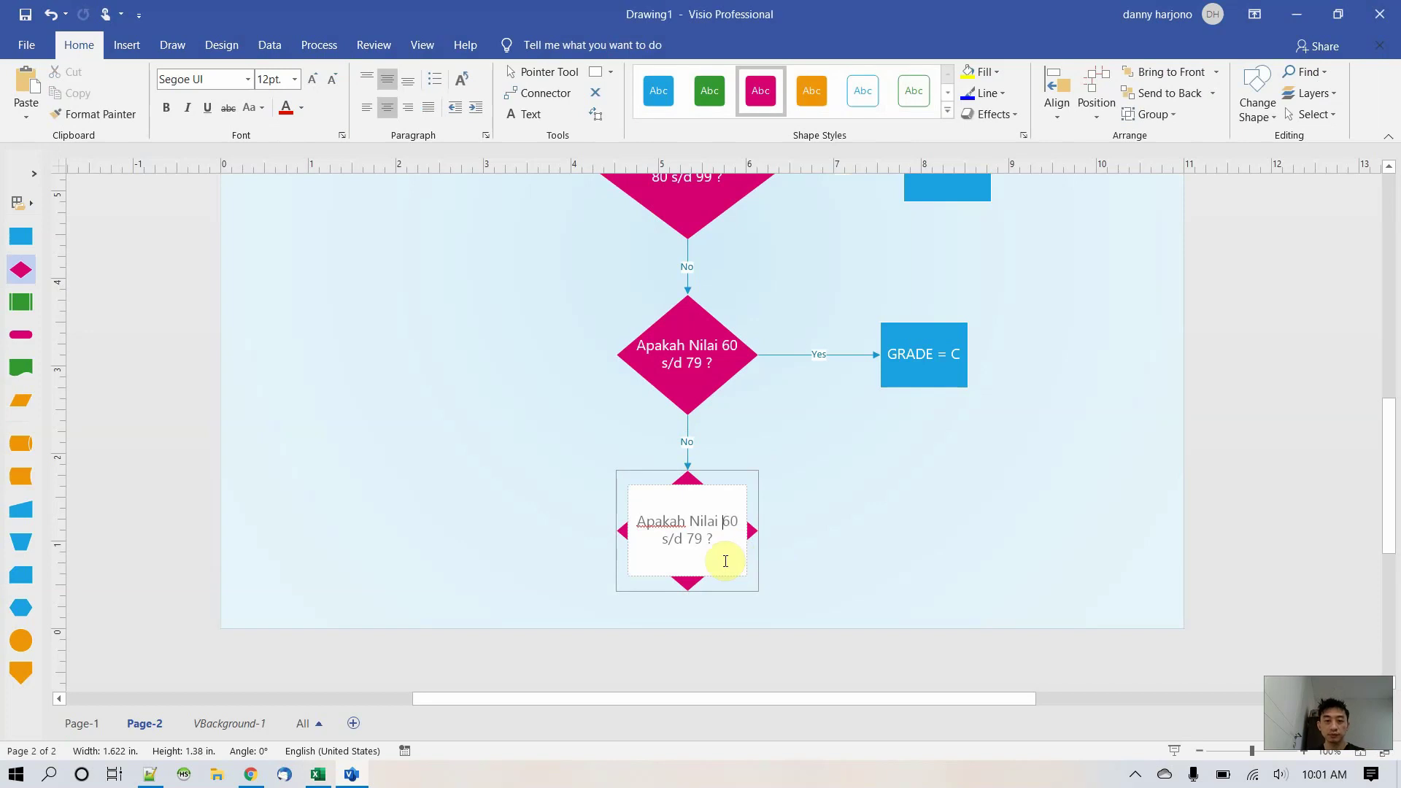
{"action": "left_click_drag", "start_coordinate": [722, 521], "coordinate": [704, 538]}
{"action": "type", "text": "40 s/d "}
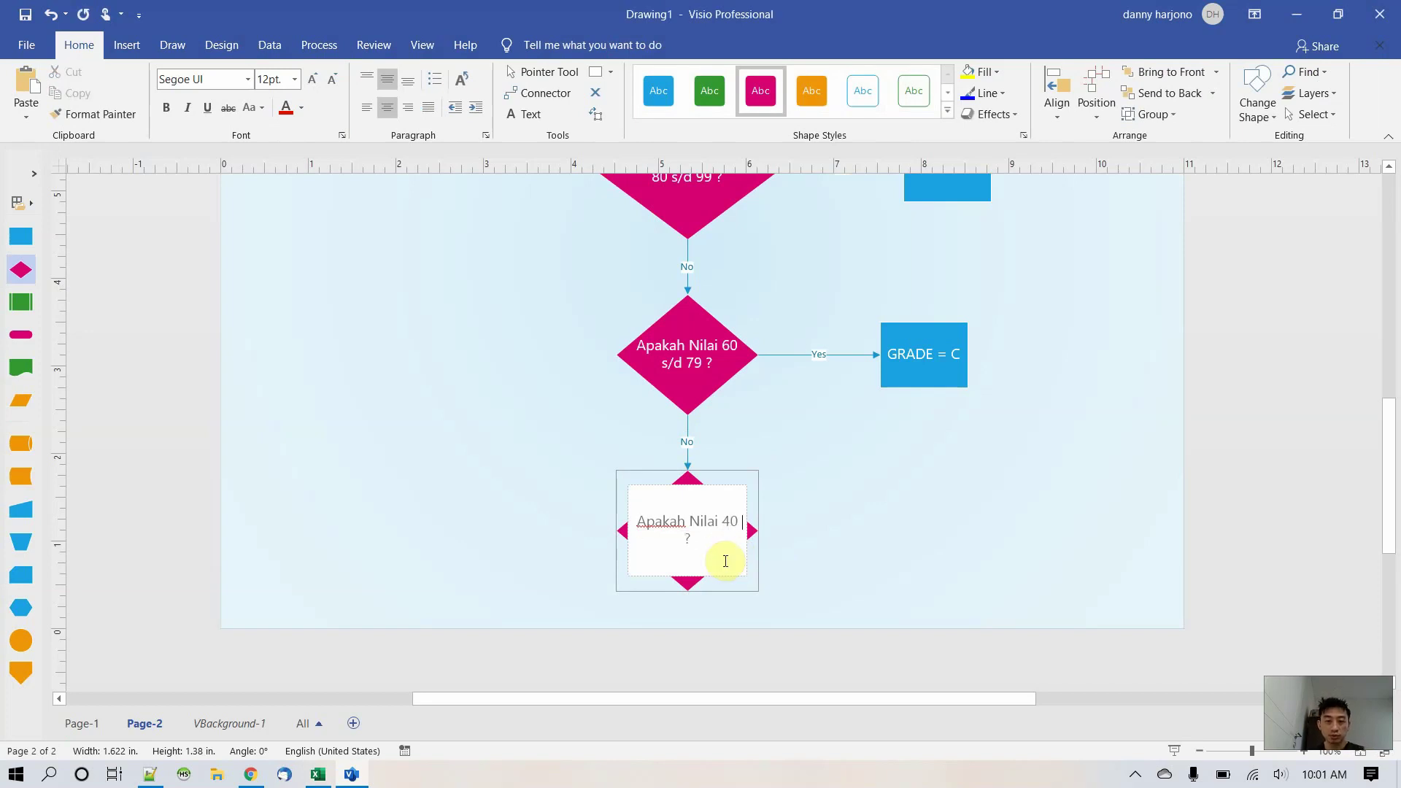
{"action": "type", "text": "5 "}
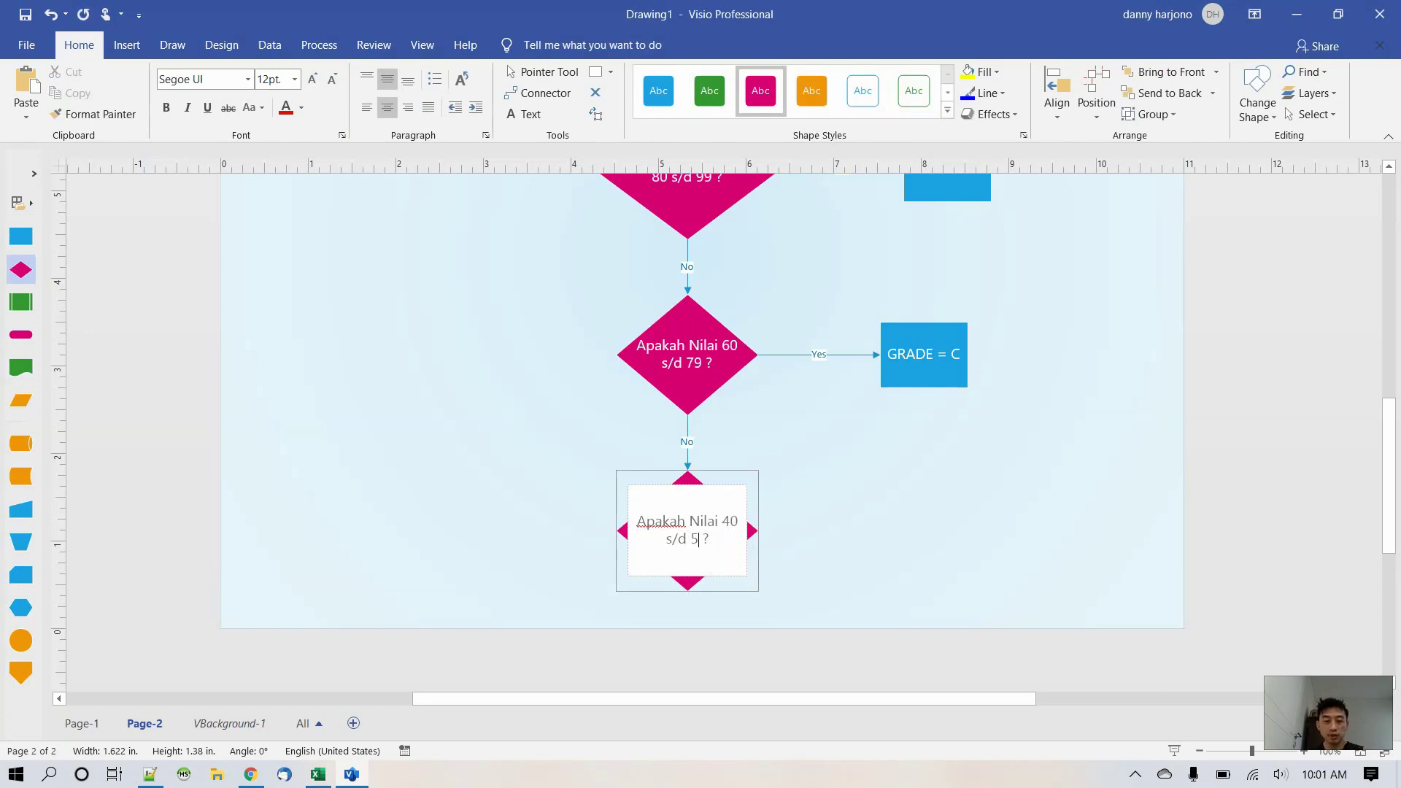
{"action": "type", "text": "9 ?"}
{"action": "left_click", "coordinate": [958, 531]}
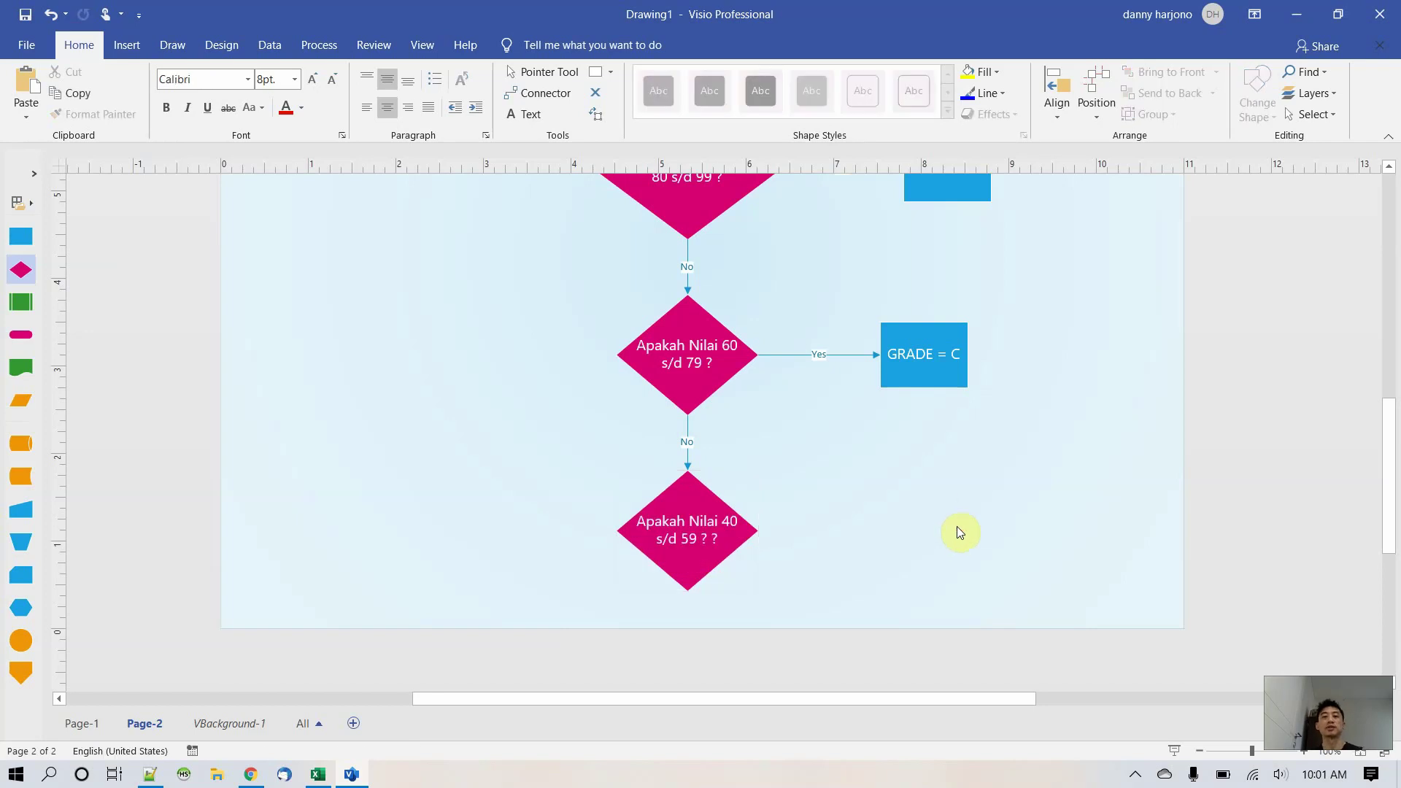
- Copy the Yes connector and the "GRADE = C" rectangle to the right of the 40 s/d 59 decision and join them to it
{"action": "left_click", "coordinate": [869, 355]}
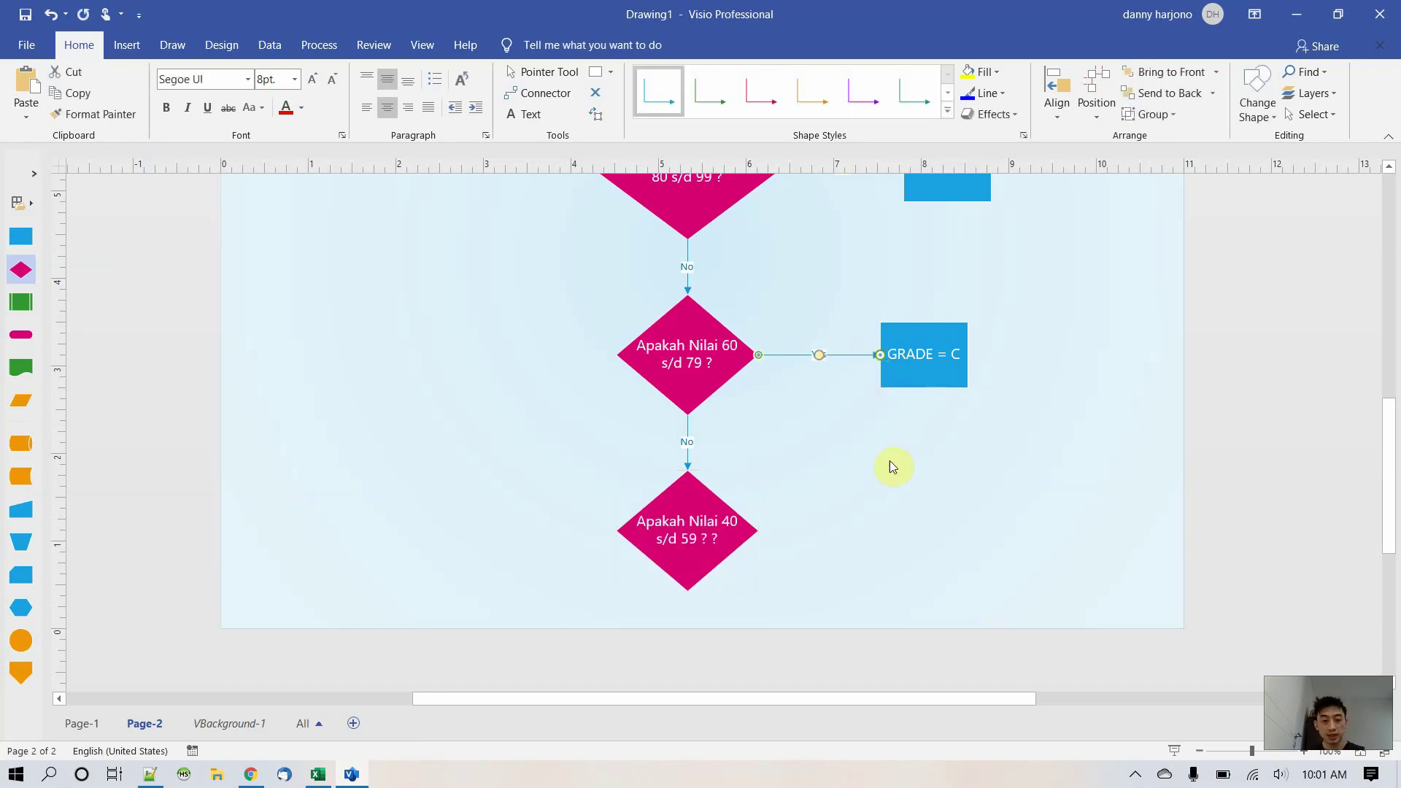
{"action": "left_click_drag", "start_coordinate": [816, 387], "coordinate": [791, 537]}
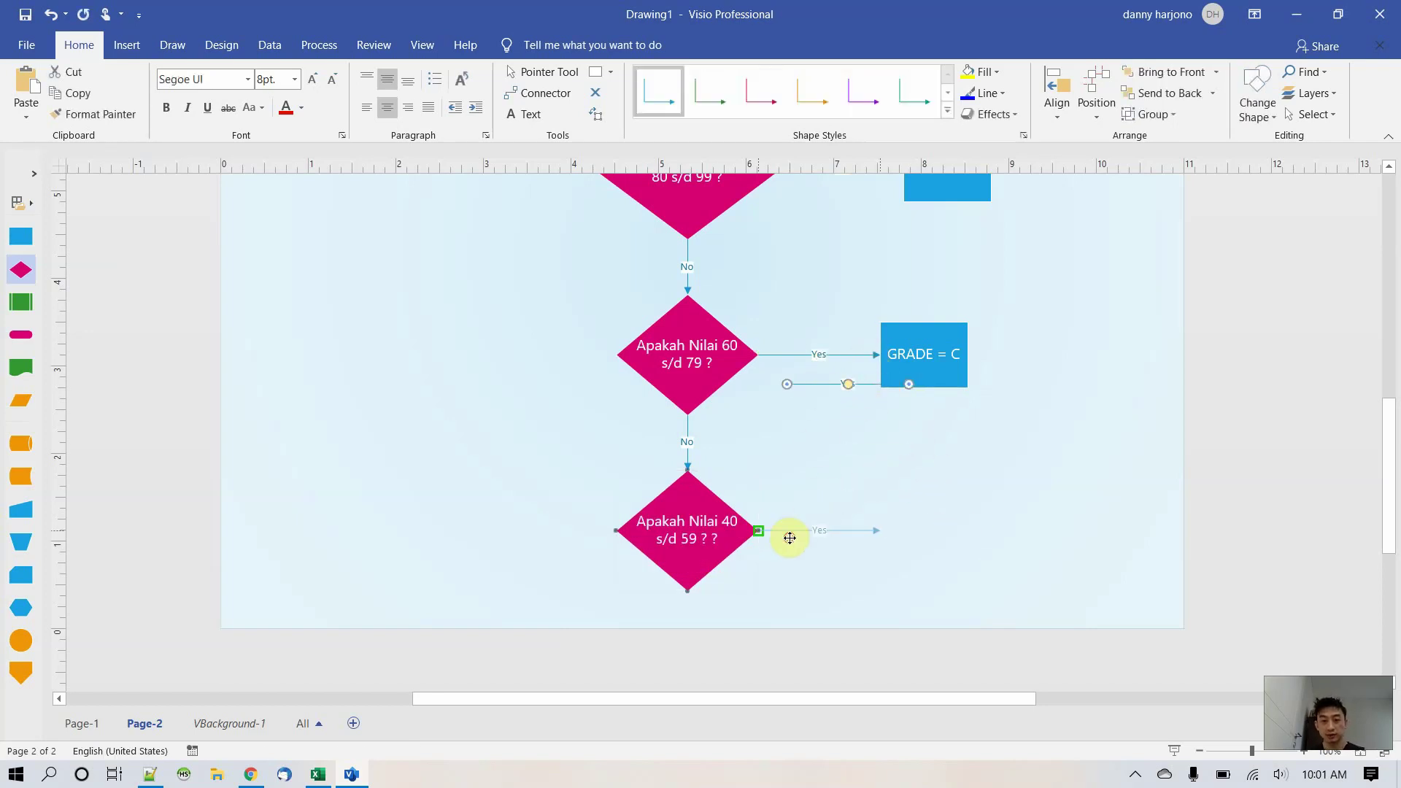
{"action": "left_click", "coordinate": [925, 370]}
{"action": "key", "text": "ctrl+d"}
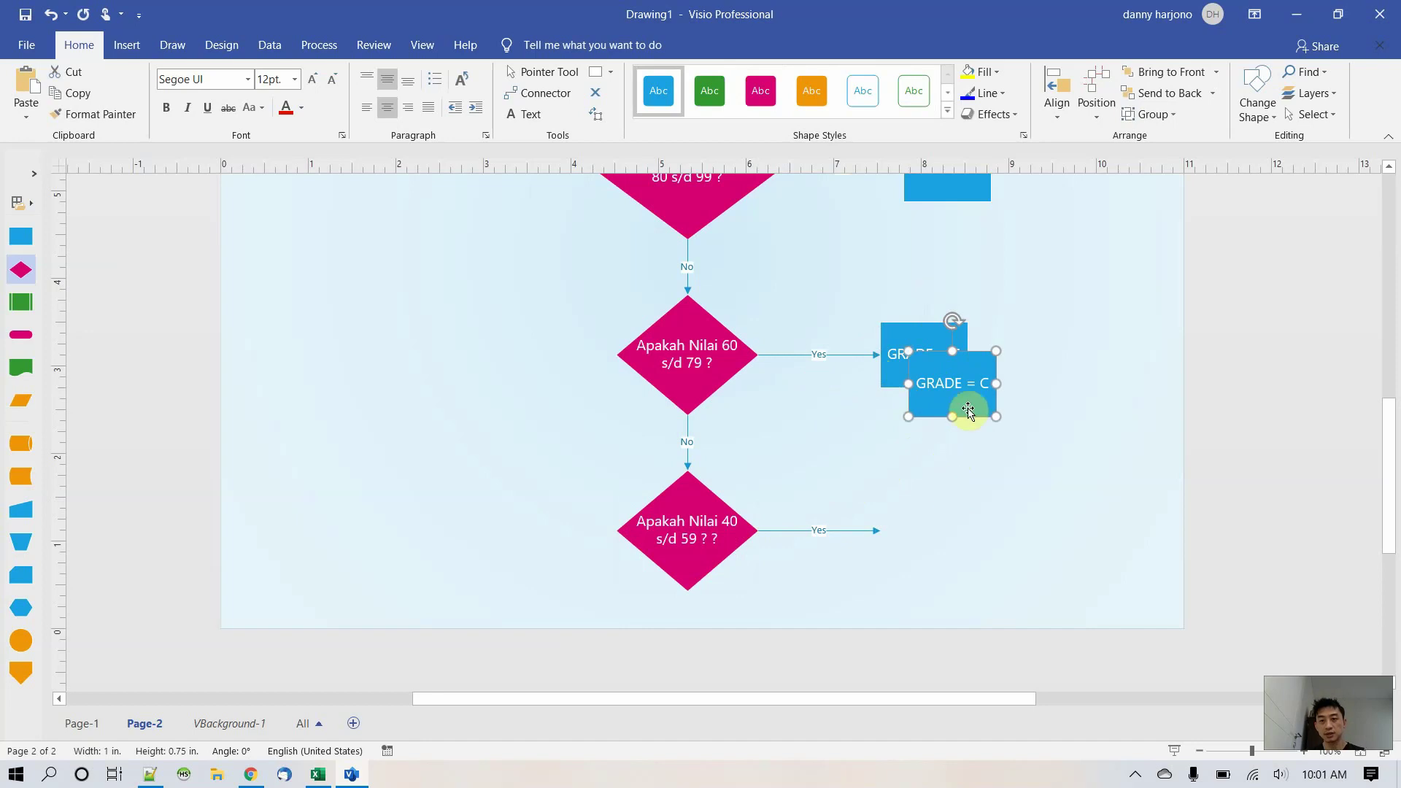
{"action": "left_click_drag", "start_coordinate": [969, 400], "coordinate": [937, 551]}
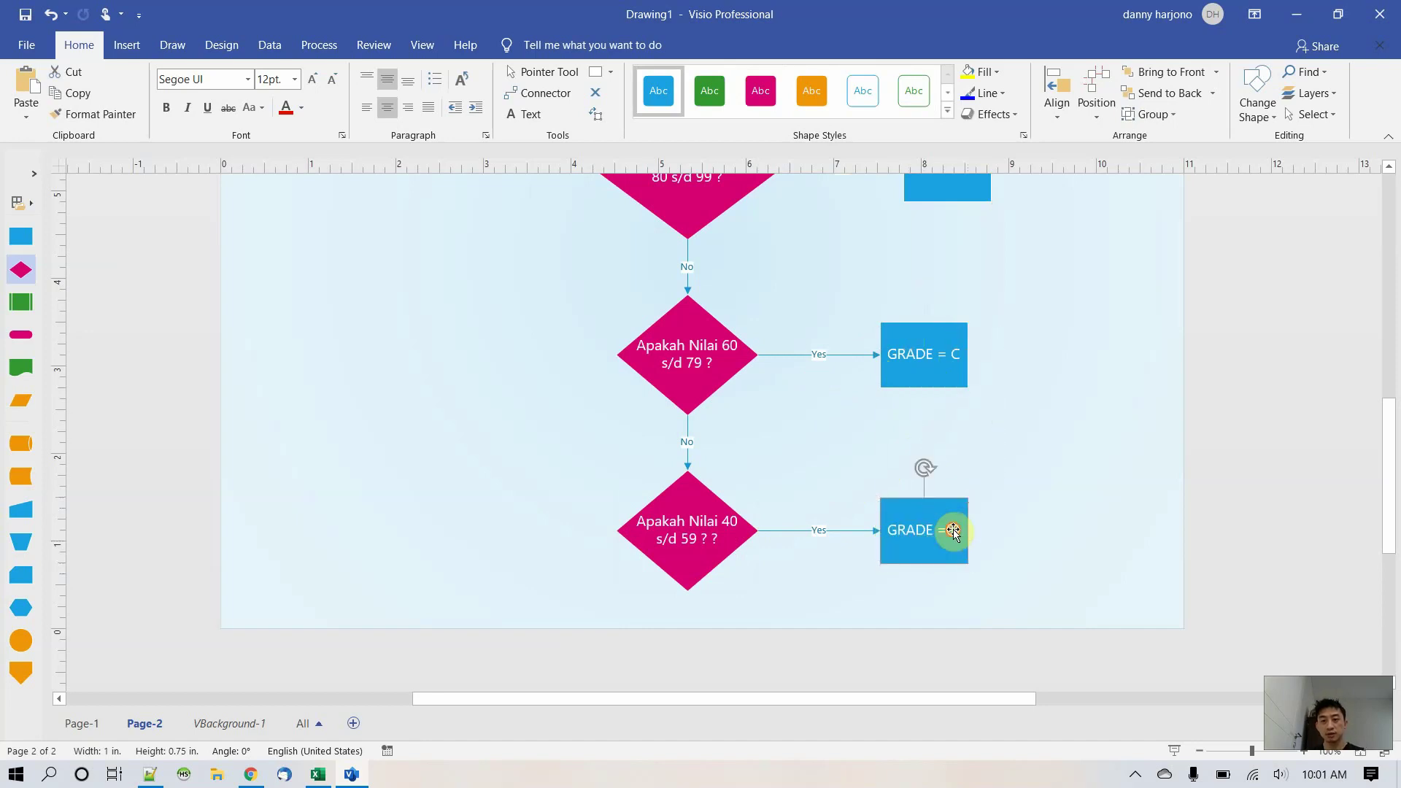
- Change the label of the rectangle beside the 40 s/d 59 decision to "GRADE = D"
{"action": "double_click", "coordinate": [948, 539]}
{"action": "key", "text": "BackSpace"}
{"action": "type", "text": "D"}
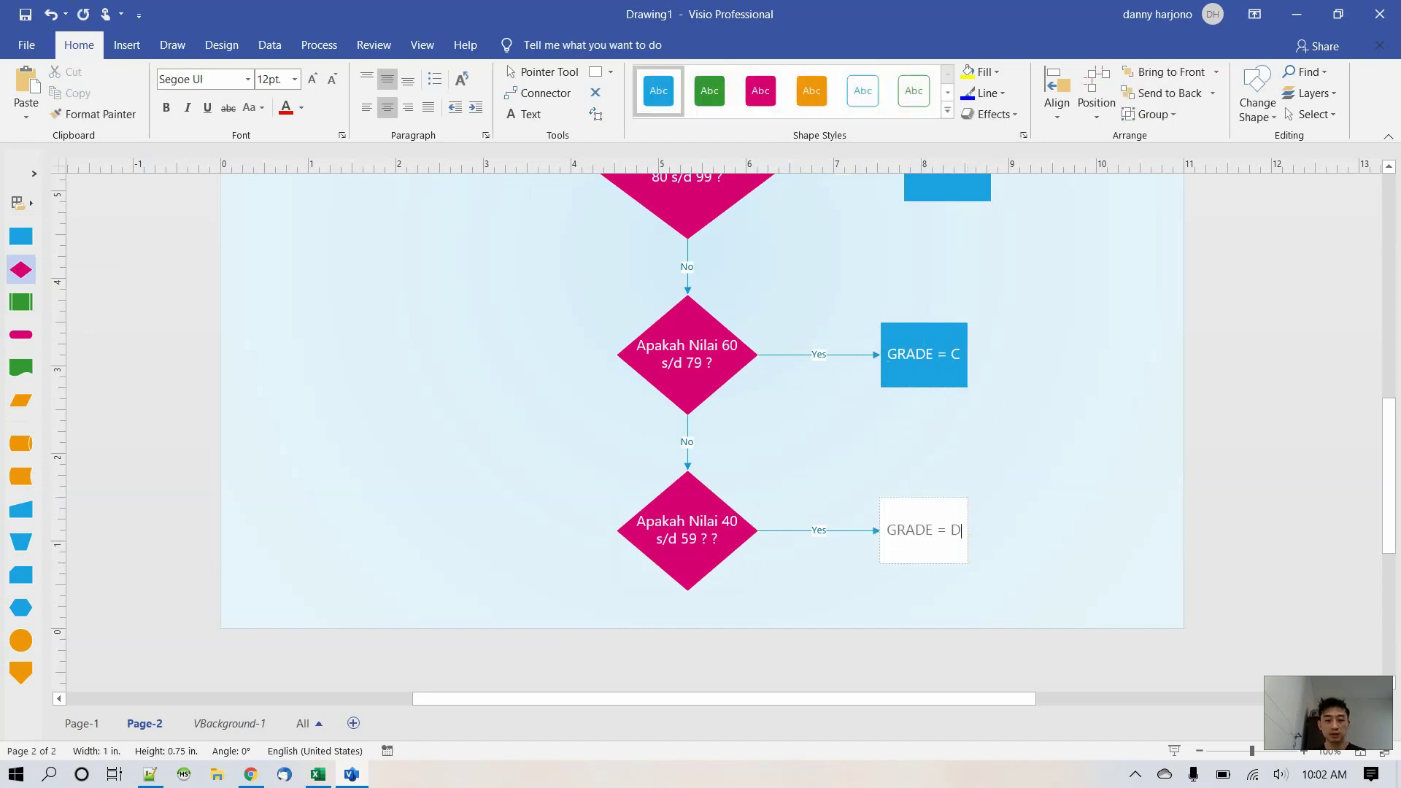
{"action": "left_click", "coordinate": [1080, 500]}
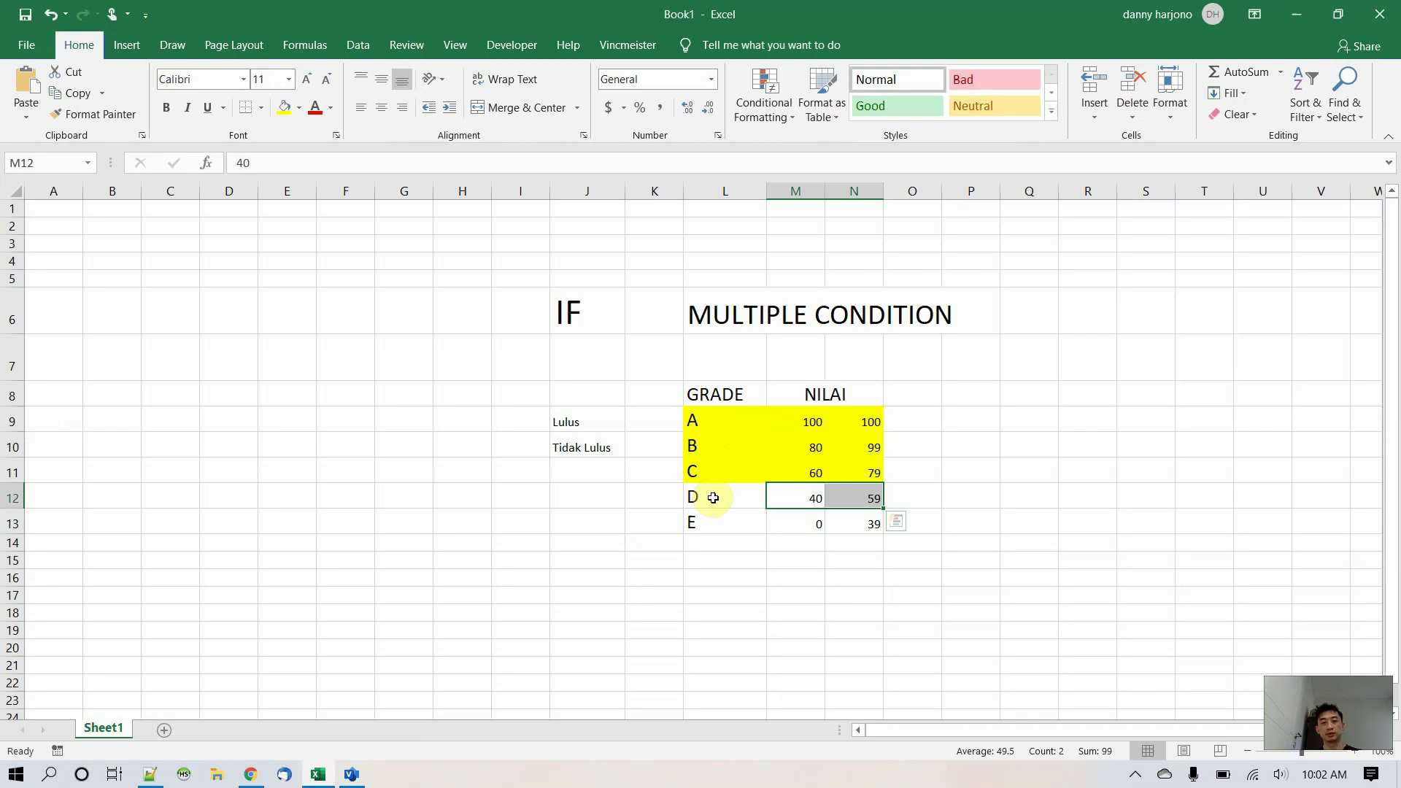
- In Excel, fill the grade D row L12:N12 with yellow and select the grade E row L13:N13
{"action": "left_click_drag", "start_coordinate": [714, 498], "coordinate": [847, 498]}
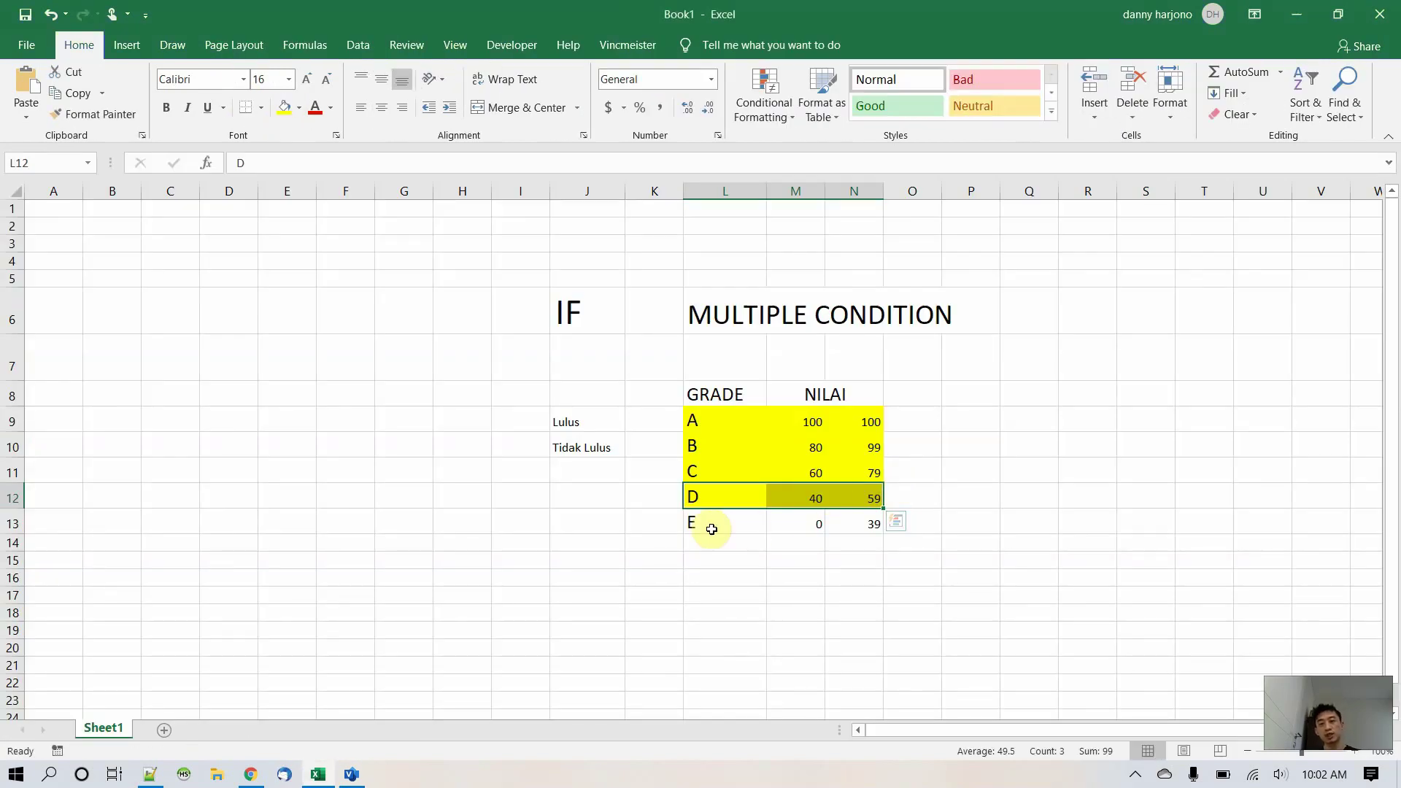
{"action": "left_click_drag", "start_coordinate": [712, 524], "coordinate": [868, 523]}
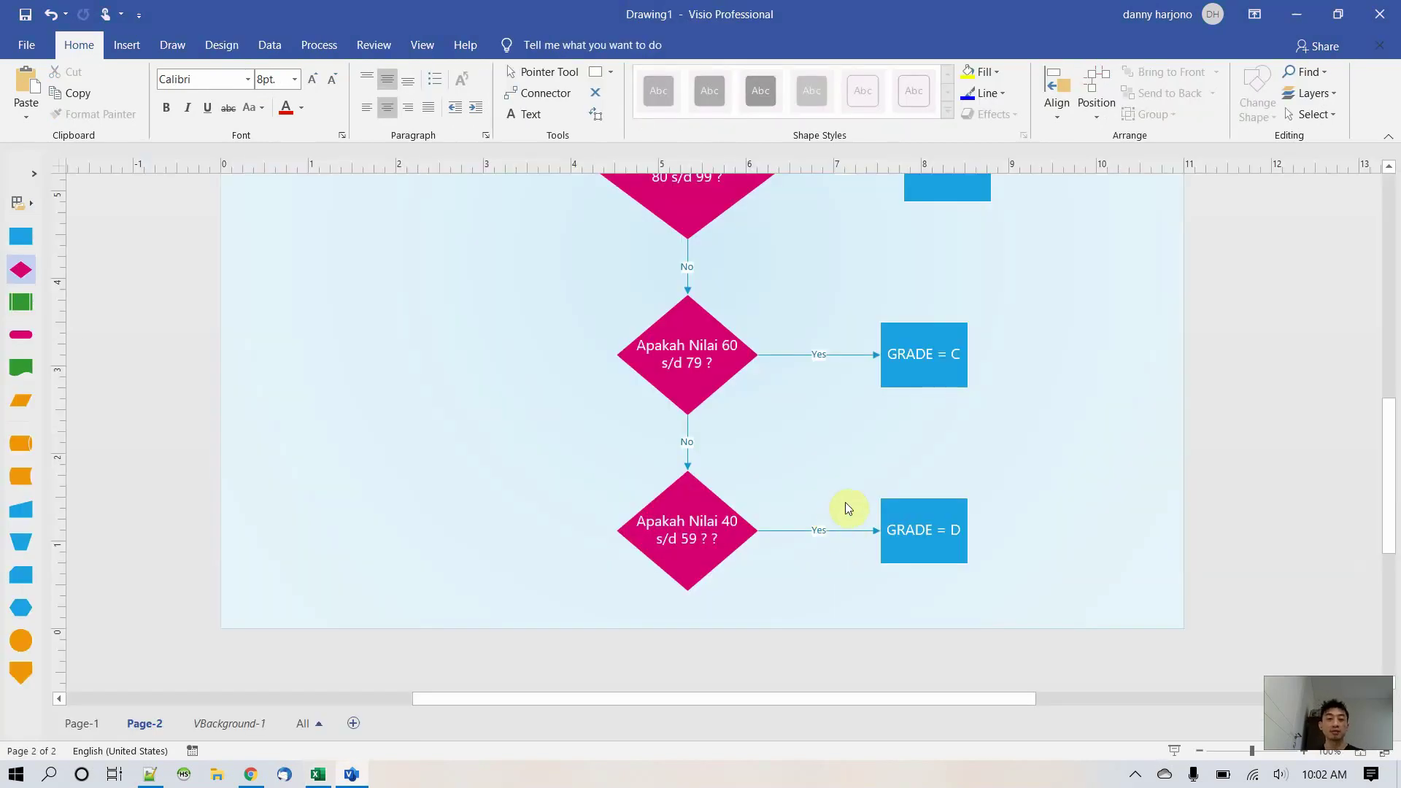
- Switch to Visio and place a copy of the "GRADE = D" rectangle to the left of the 40 s/d 59 diamond
{"action": "left_click", "coordinate": [922, 532]}
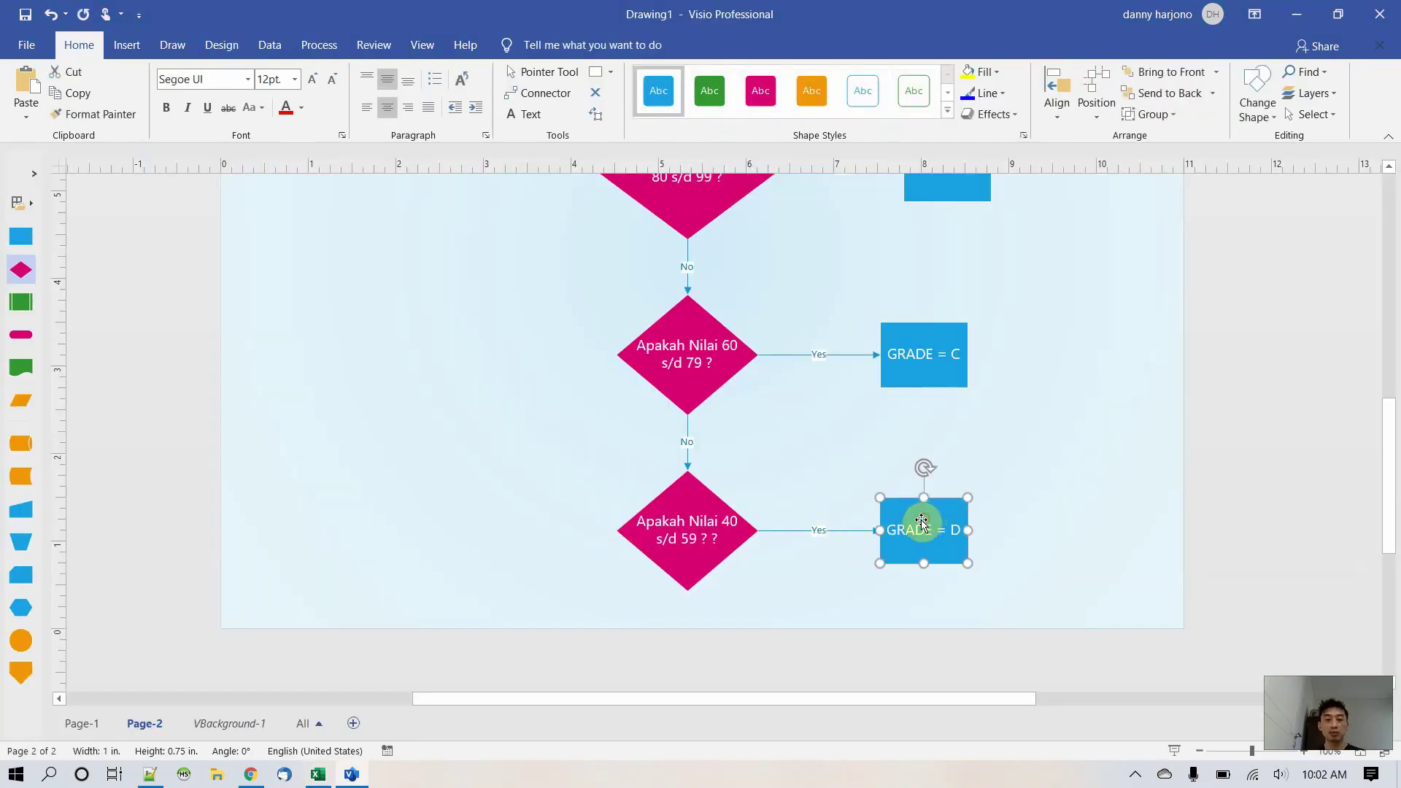
{"action": "left_click", "coordinate": [411, 468]}
{"action": "key", "text": "ctrl+v"}
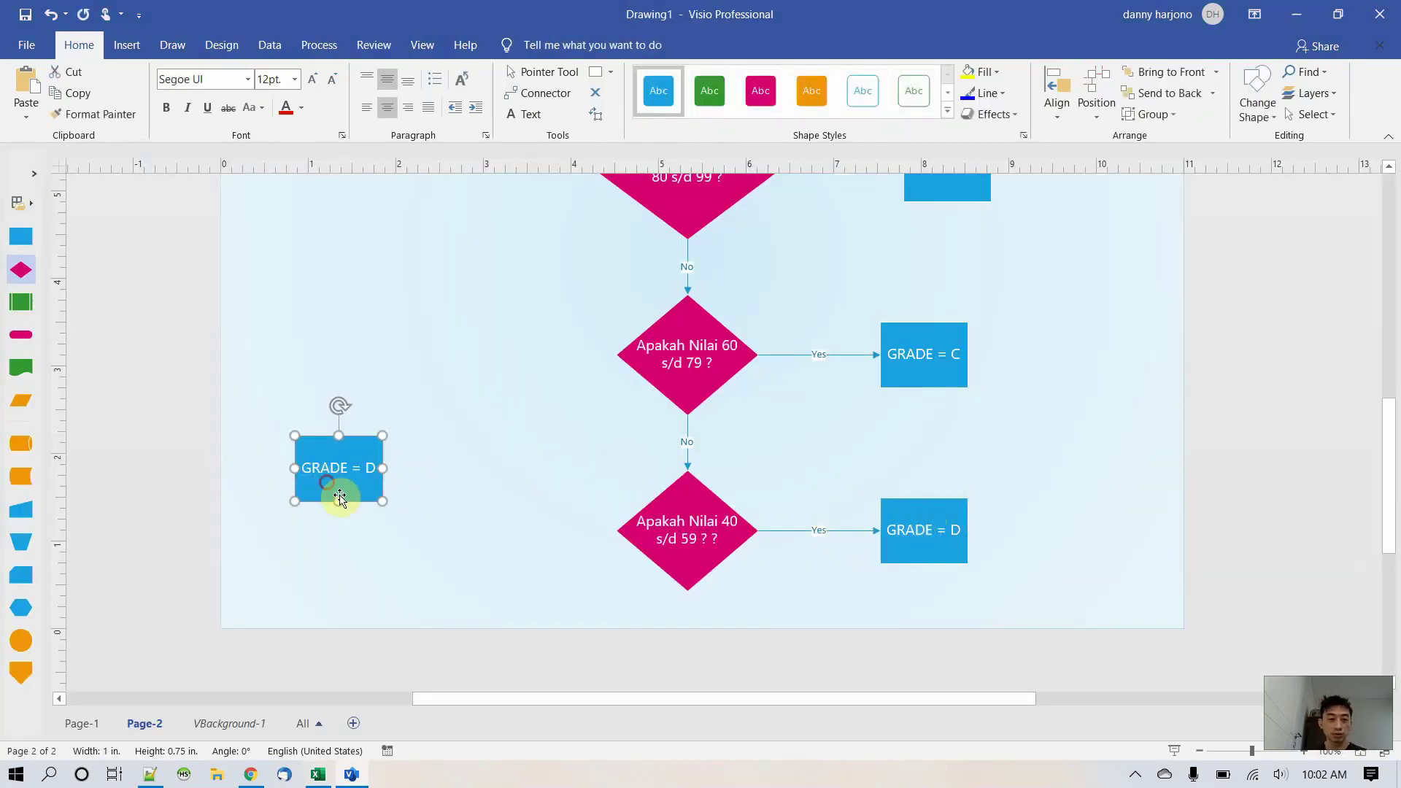
{"action": "left_click_drag", "start_coordinate": [338, 490], "coordinate": [452, 536]}
- Change the label of the rectangle left of the 40 s/d 59 diamond to "GRADE = E"
{"action": "double_click", "coordinate": [452, 536]}
{"action": "key", "text": "End"}
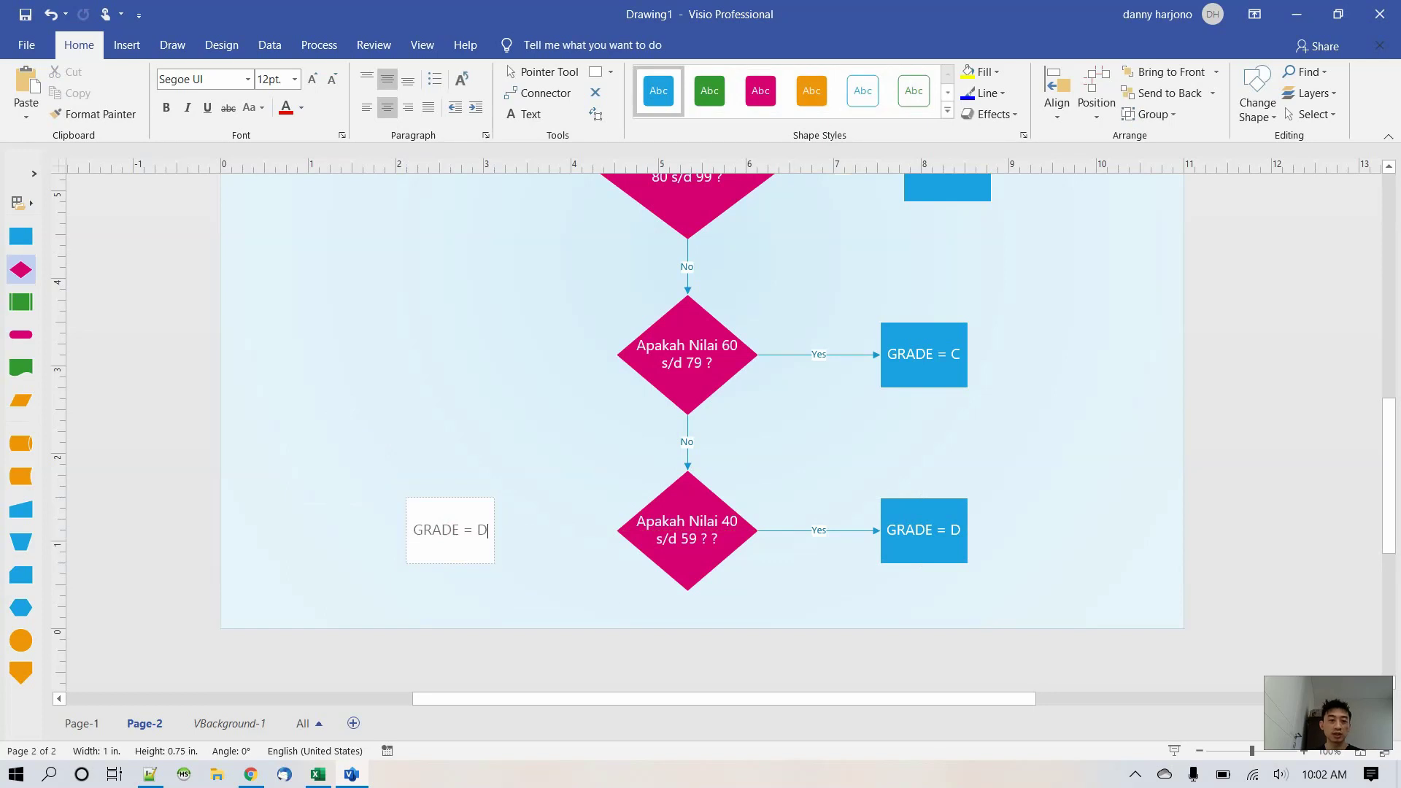
{"action": "type", "text": "e"}
{"action": "key", "text": "BackSpace"}
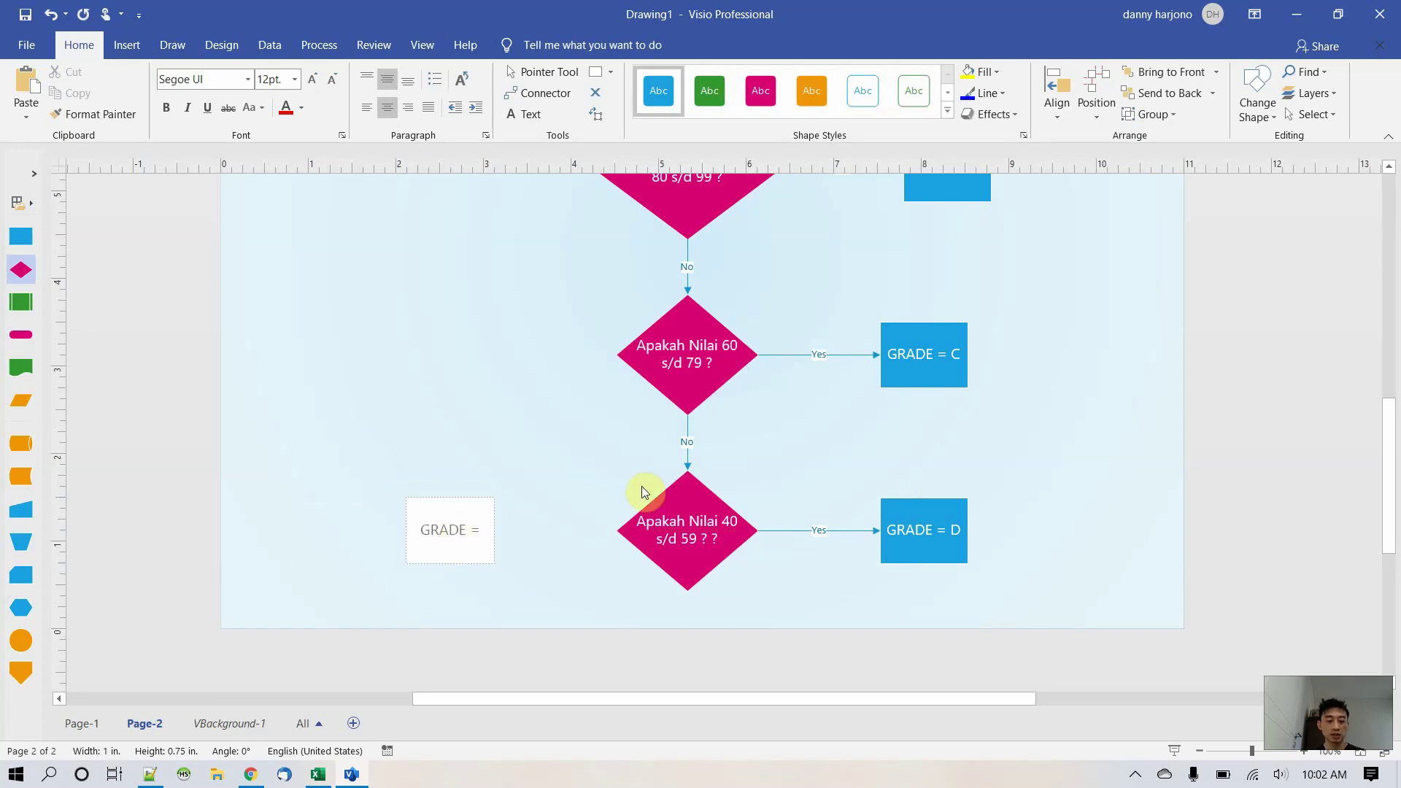
{"action": "type", "text": "E"}
{"action": "left_click", "coordinate": [604, 407]}
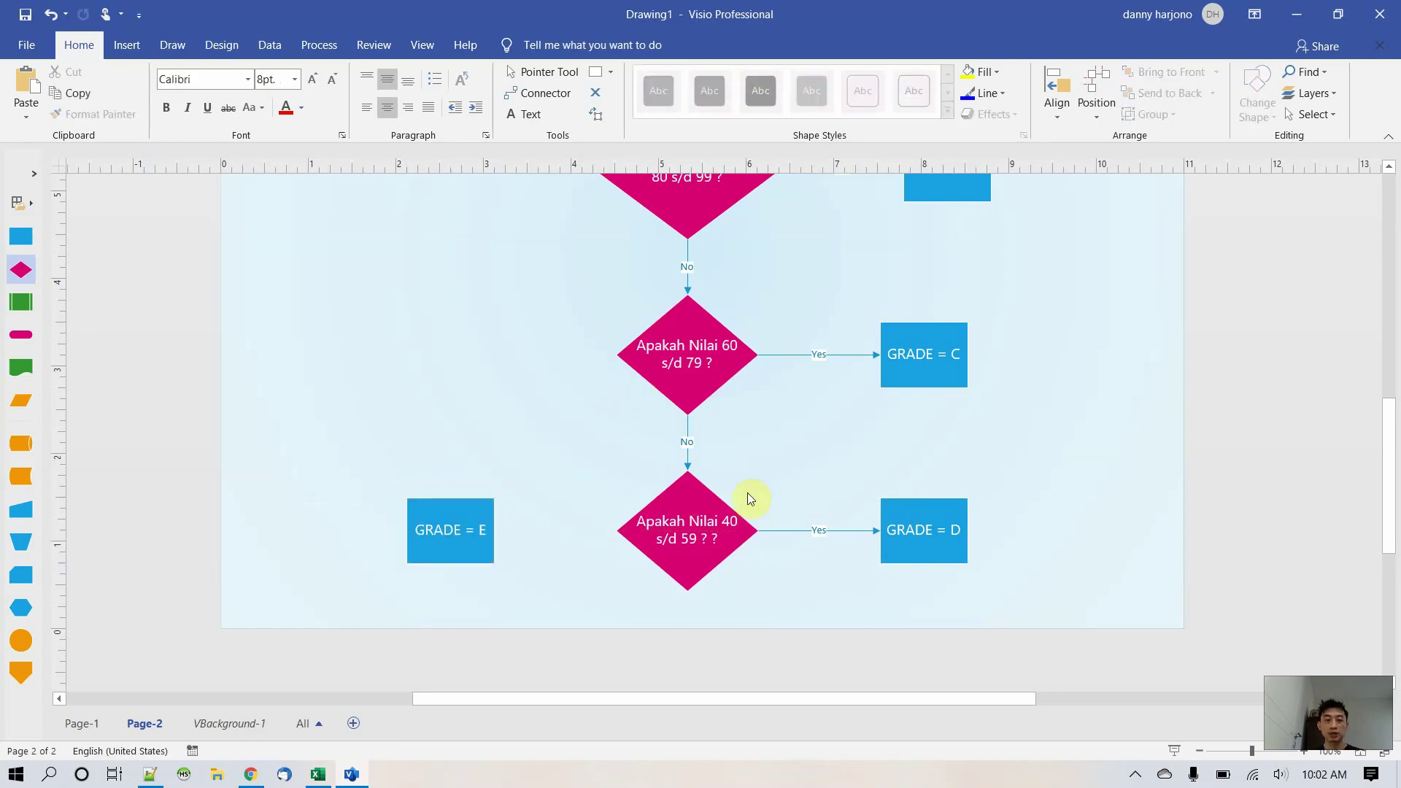
- Copy the No connector and run it from the left corner of the 40 s/d 59 diamond to the "GRADE = E" rectangle
{"action": "left_click", "coordinate": [686, 429]}
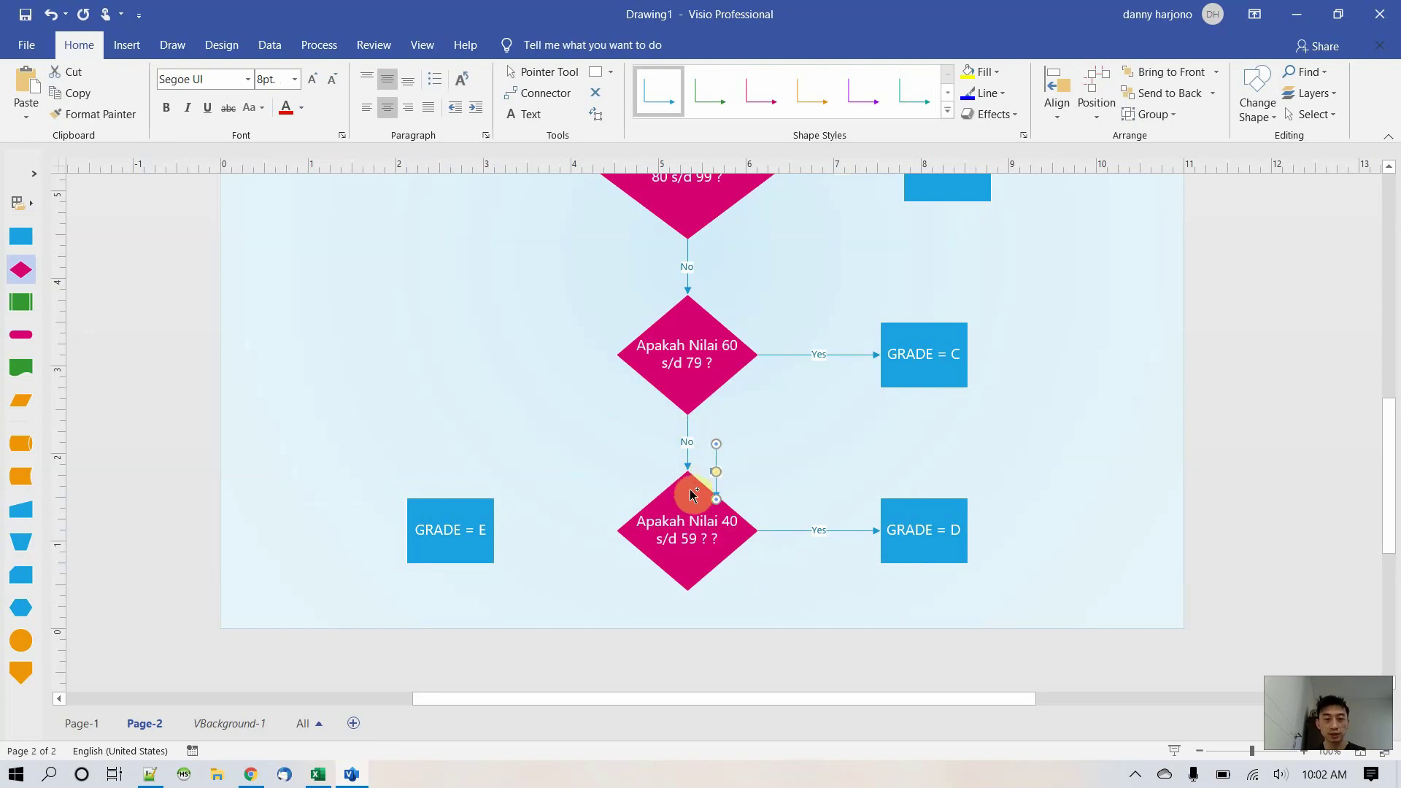
{"action": "left_click", "coordinate": [642, 517]}
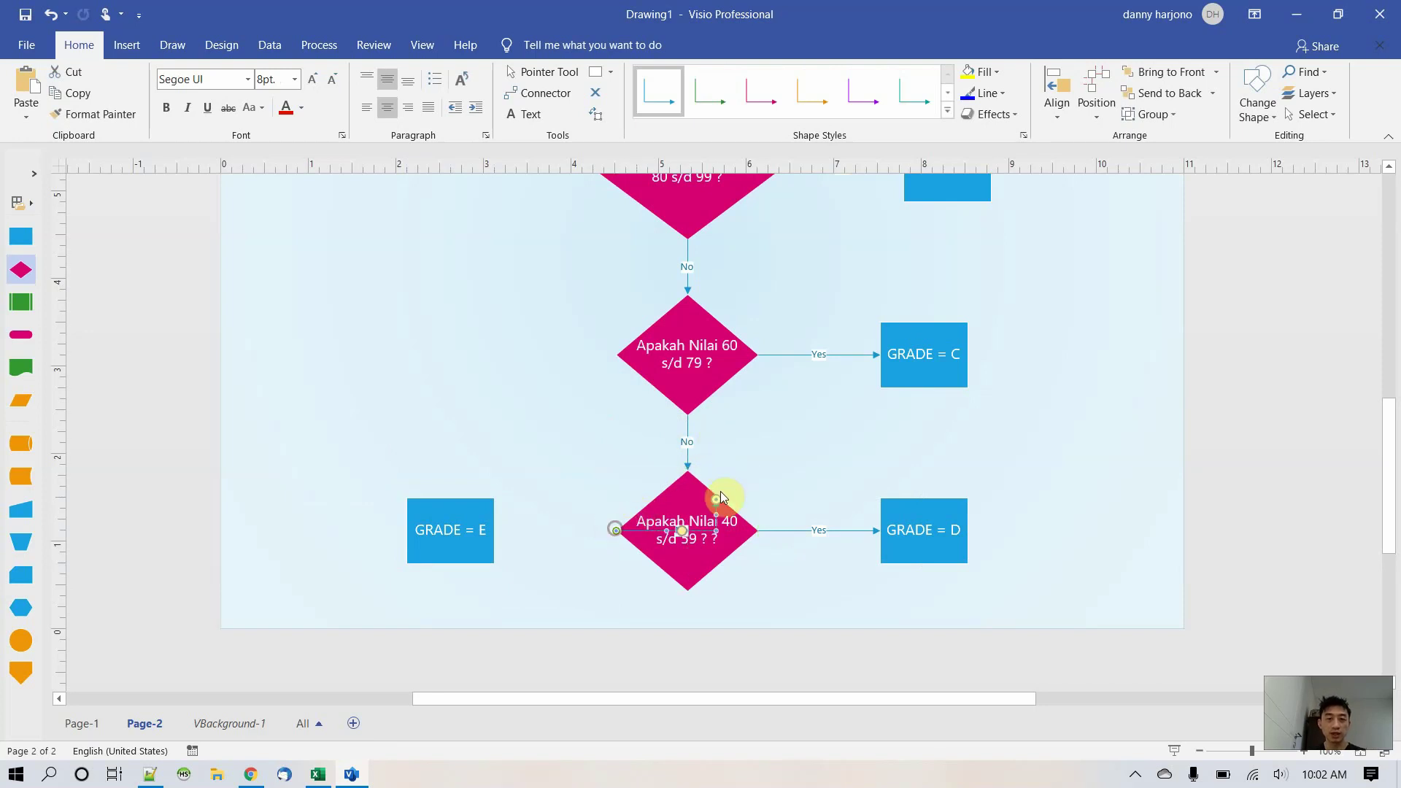
{"action": "left_click_drag", "start_coordinate": [617, 530], "coordinate": [495, 531]}
{"action": "left_click", "coordinate": [540, 419]}
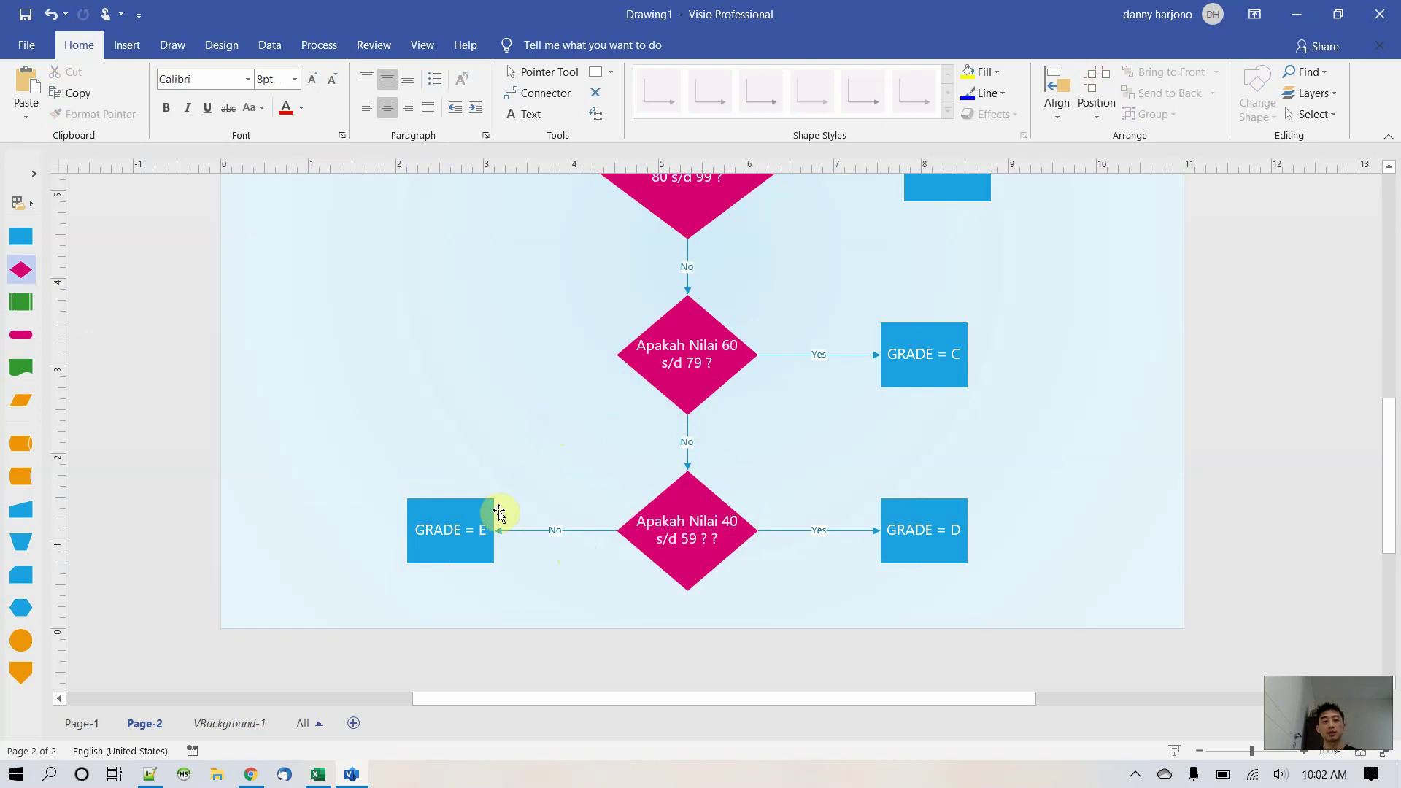
- Switch to Excel, fill the grade E row L13:N13 with yellow, and select cell O9
{"action": "scroll", "coordinate": [514, 501], "scroll_direction": "down", "scroll_amount": 2}
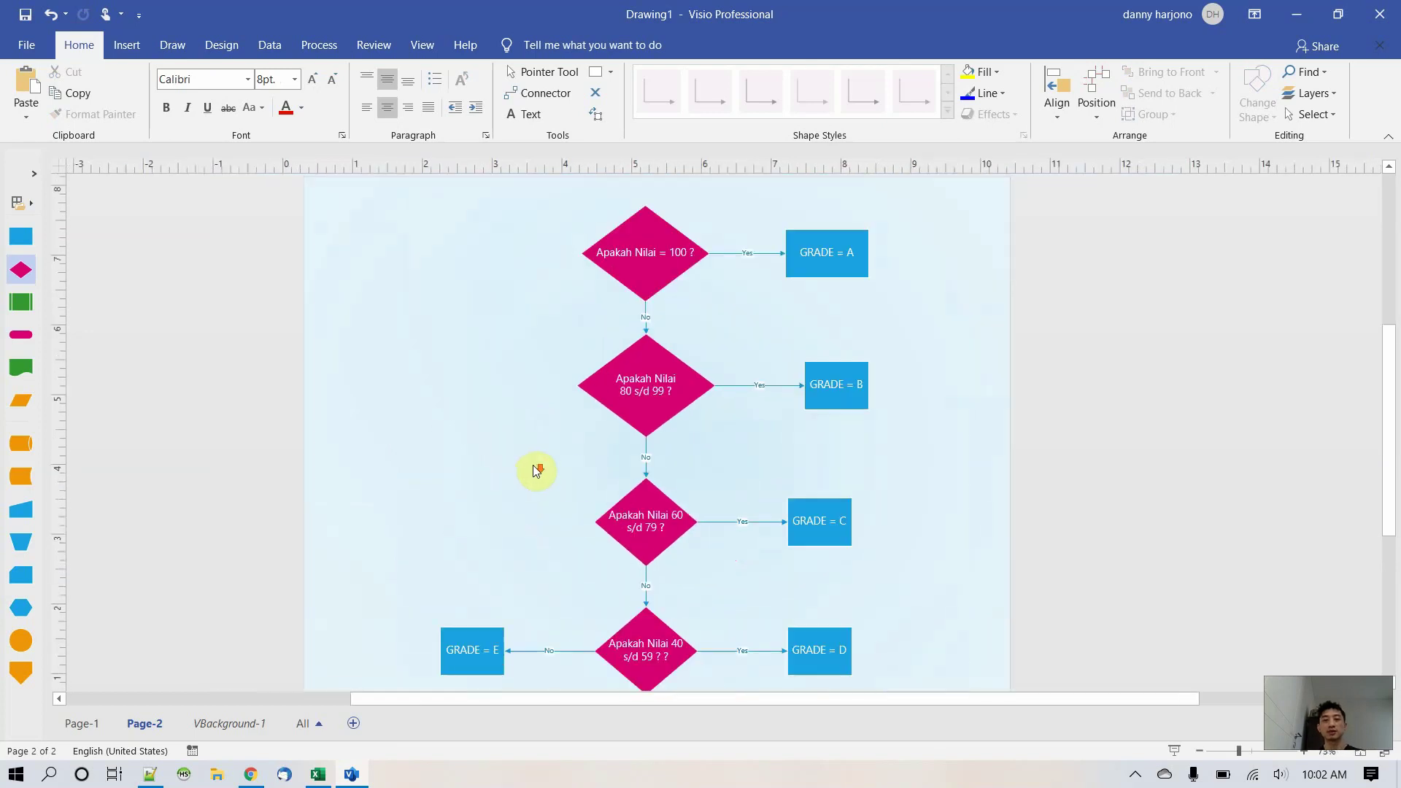
{"action": "scroll", "coordinate": [578, 469], "scroll_direction": "down", "scroll_amount": 1}
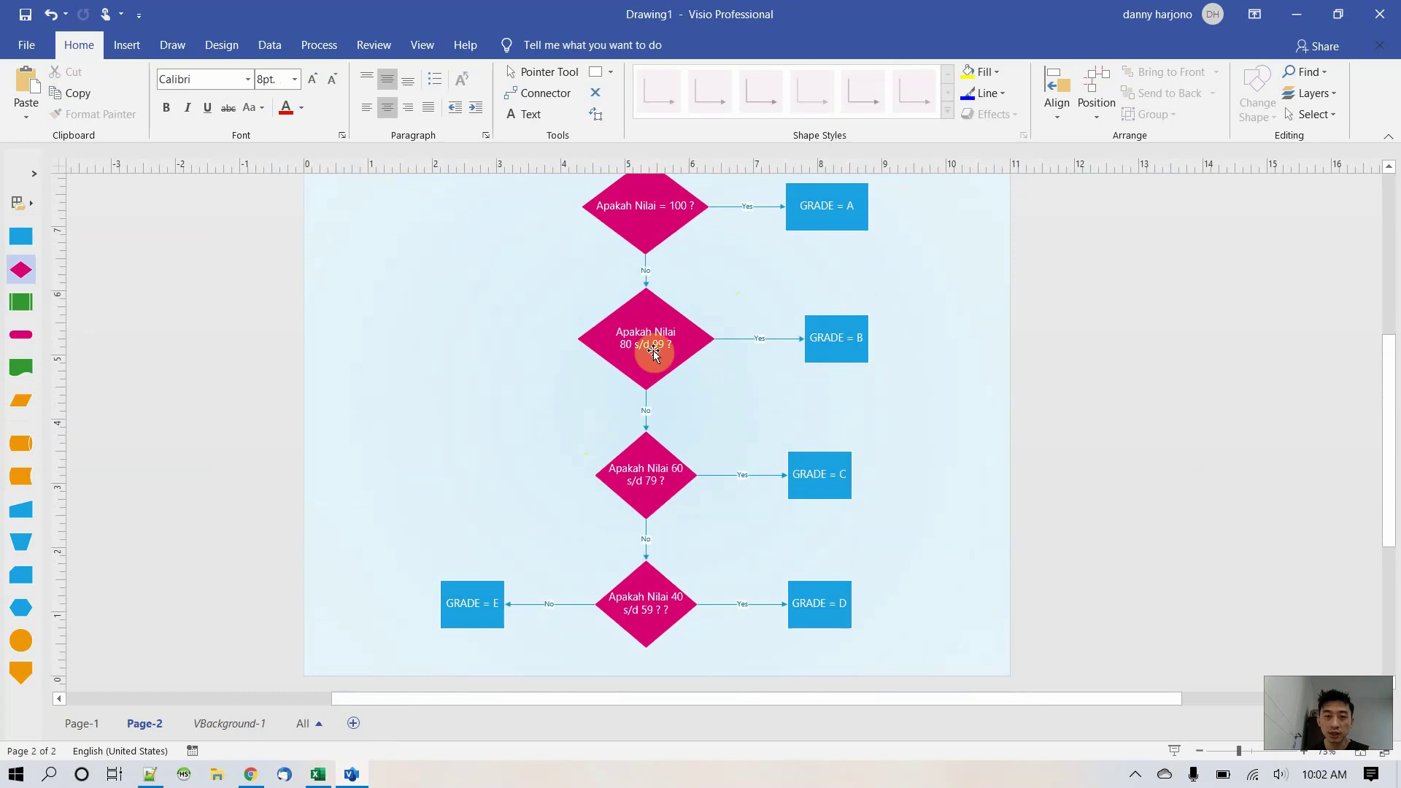
{"action": "mouse_move", "coordinate": [1385, 416]}
{"action": "left_mouse_down"}
{"action": "mouse_move", "coordinate": [1394, 402]}
{"action": "mouse_move", "coordinate": [1389, 413]}
{"action": "left_mouse_up"}
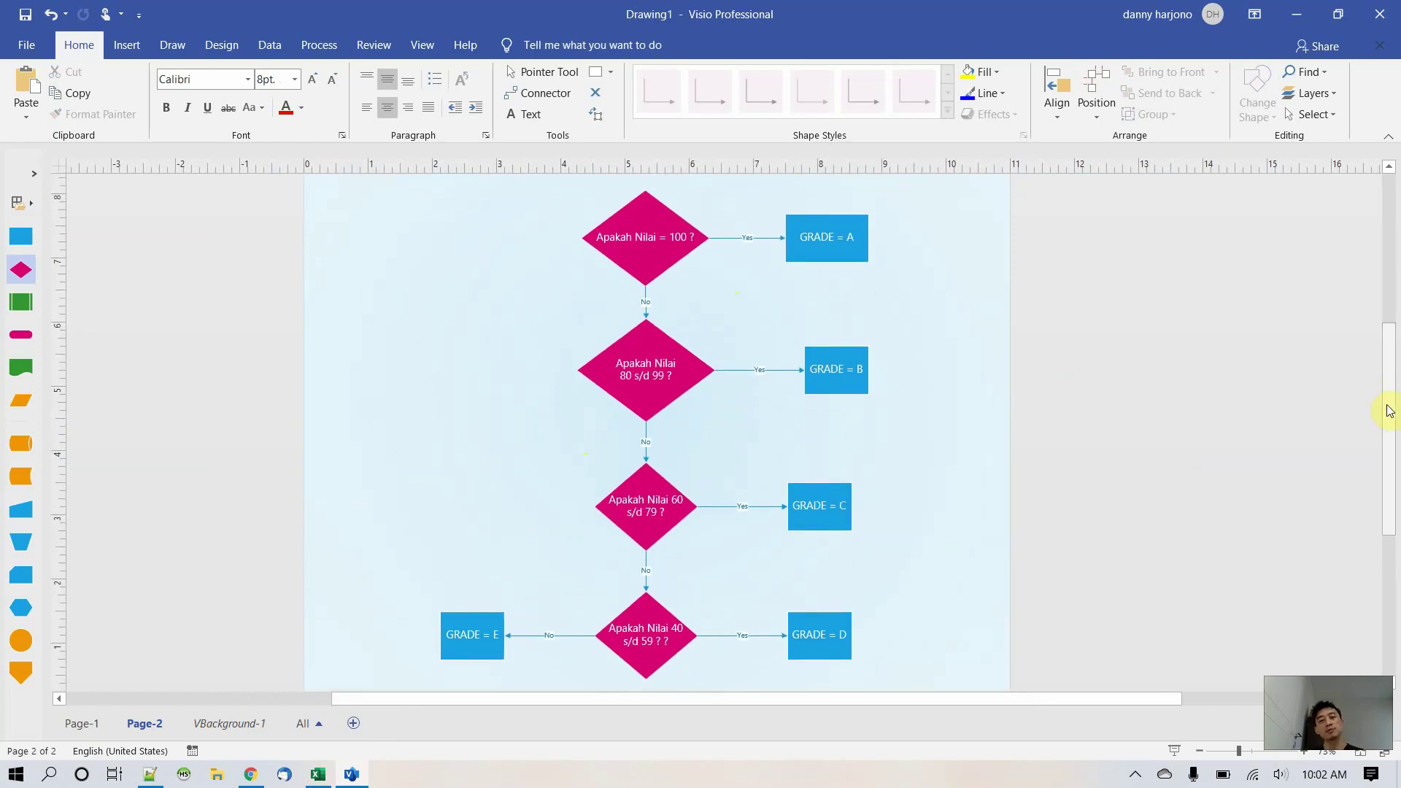
{"action": "key", "text": "alt+Tab"}
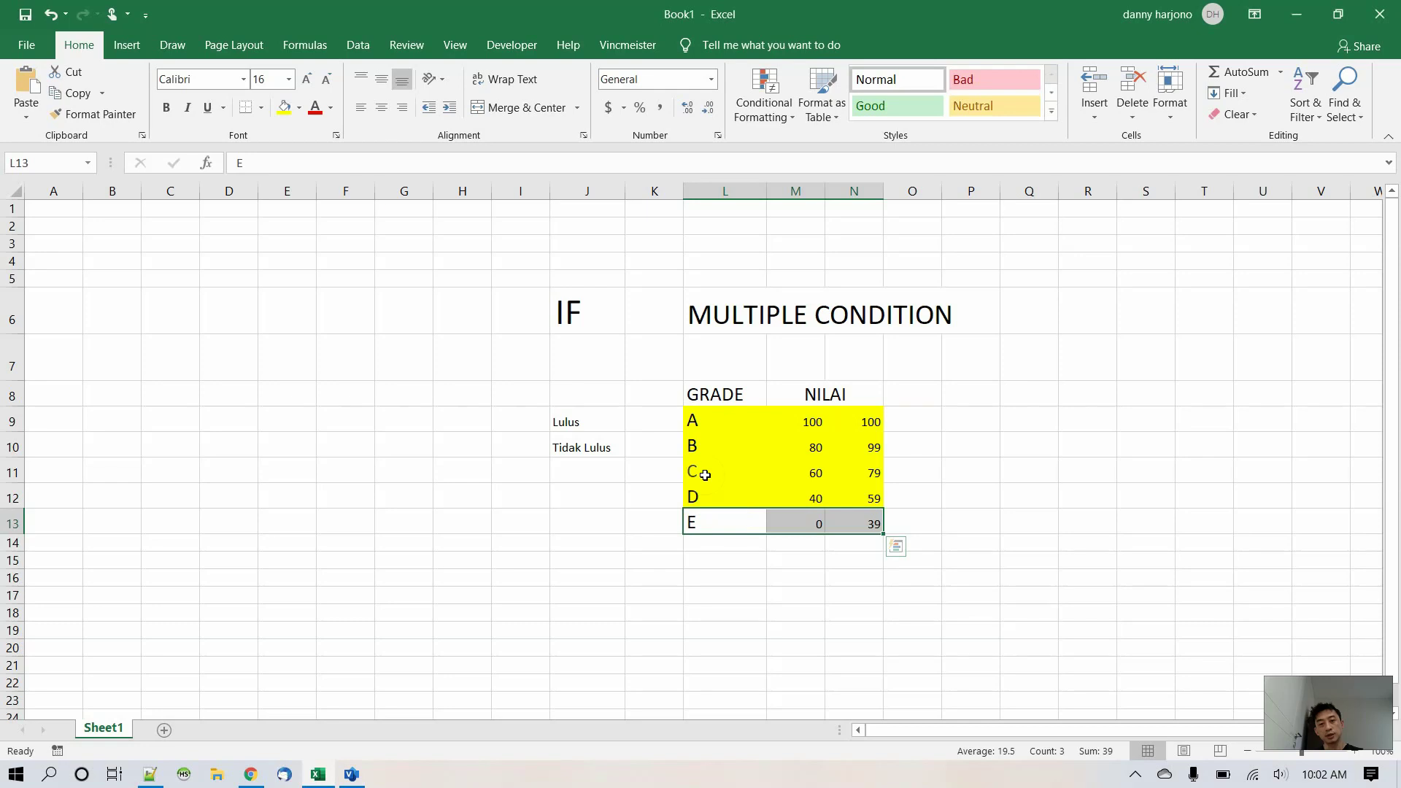
{"action": "left_click", "coordinate": [283, 107]}
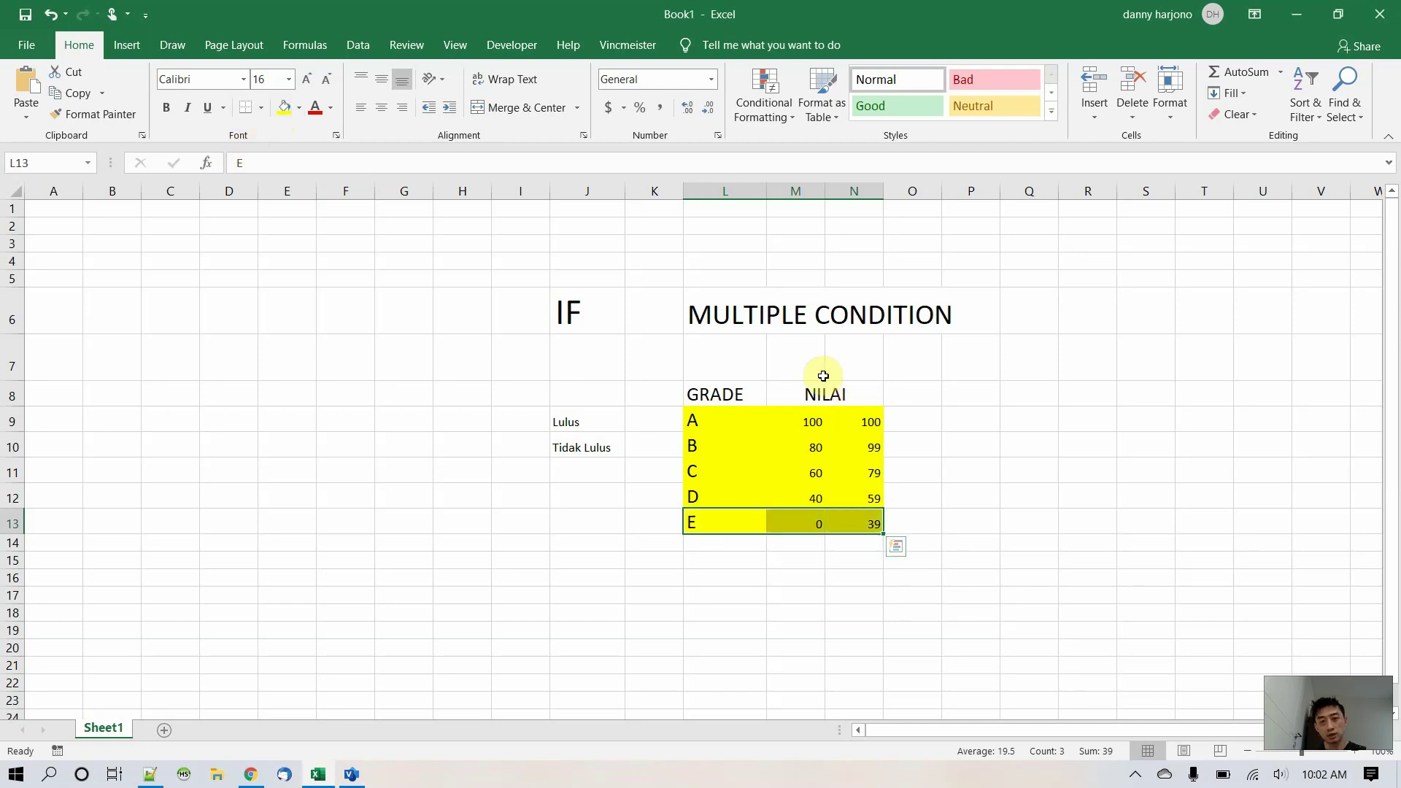
{"action": "left_click", "coordinate": [923, 419]}
- Switch to Visio and capture the complete flowchart as a rectangular screen snip
{"action": "key", "text": "alt+Tab"}
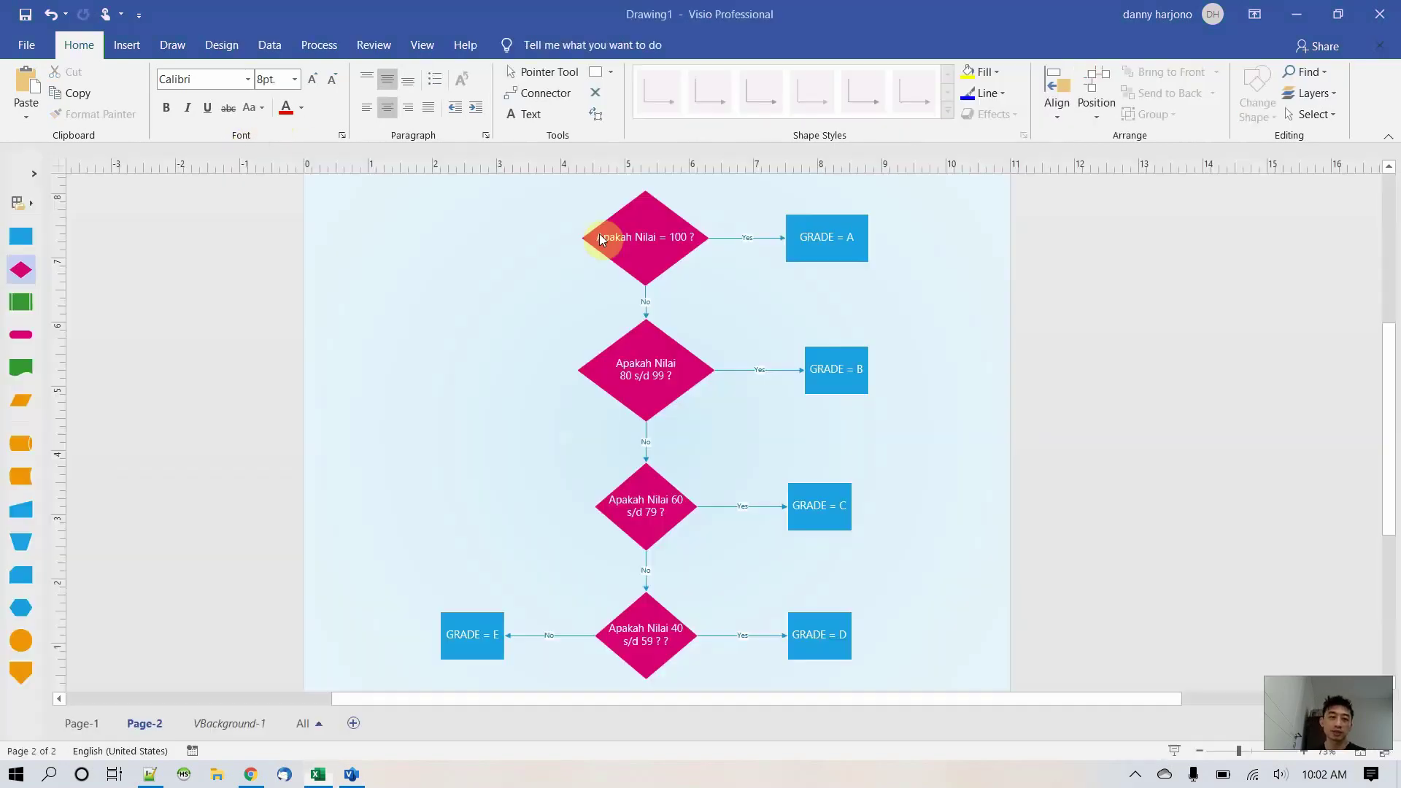
{"action": "scroll", "coordinate": [560, 343], "scroll_direction": "down", "scroll_amount": 1}
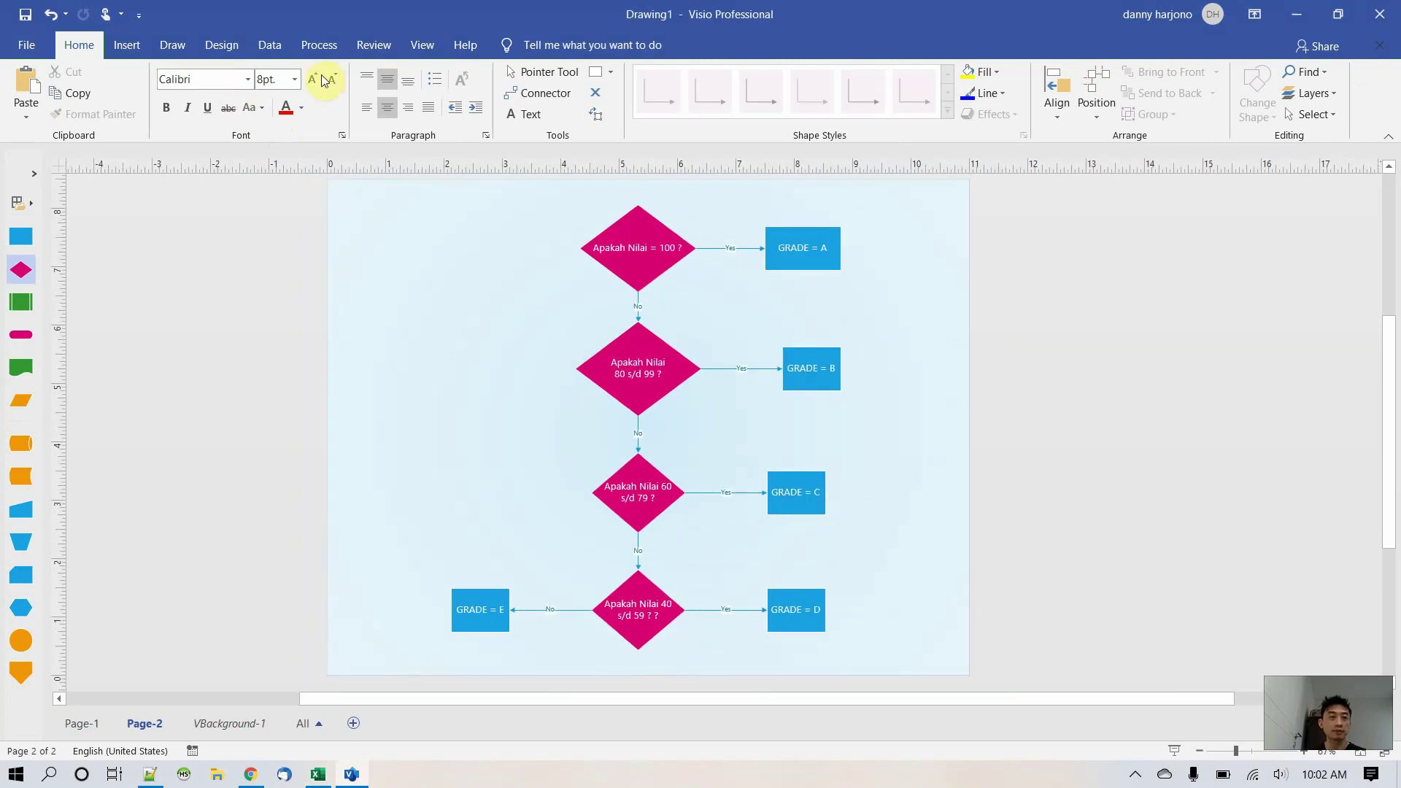
{"action": "key", "text": "super+shift+s"}
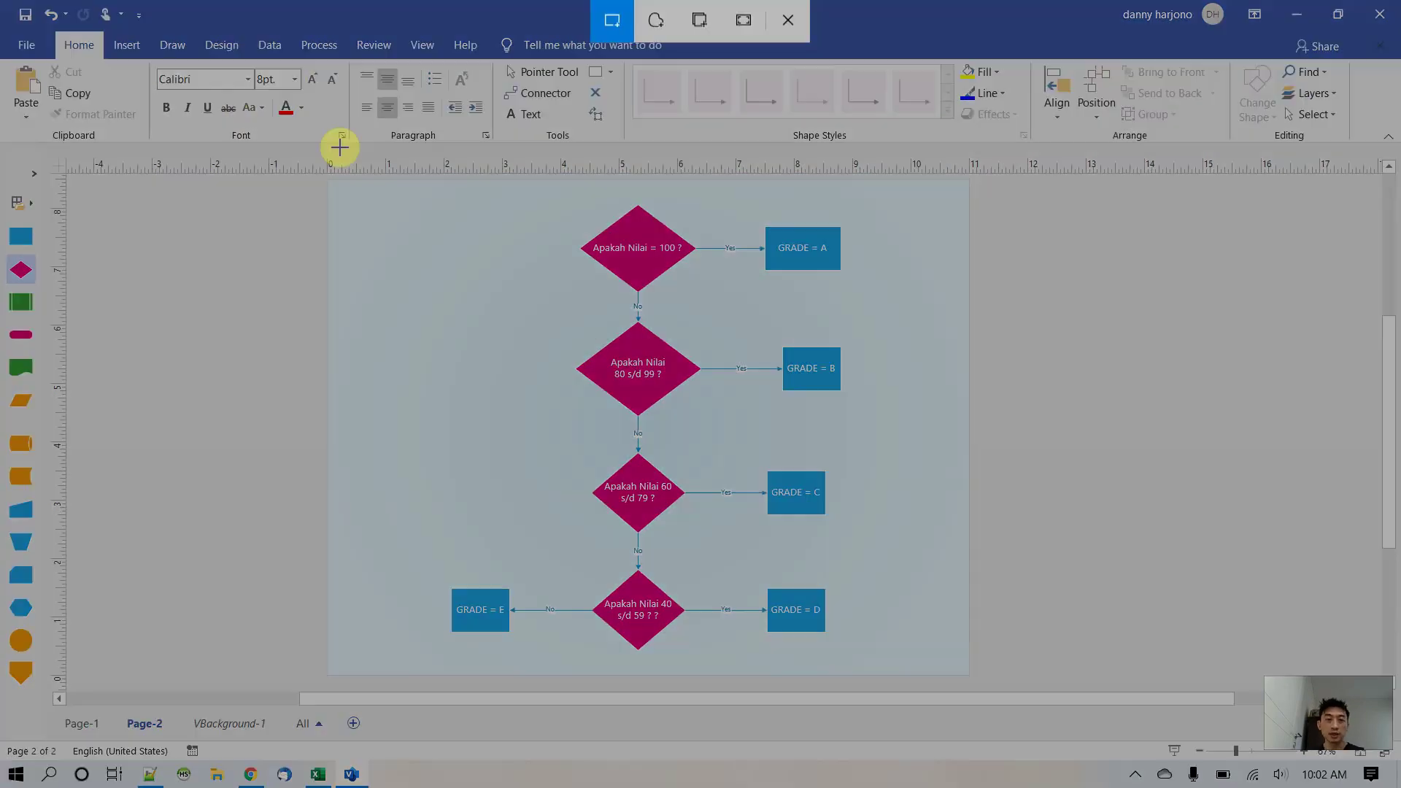
{"action": "mouse_move", "coordinate": [361, 183]}
{"action": "left_mouse_down"}
{"action": "mouse_move", "coordinate": [844, 672]}
{"action": "mouse_move", "coordinate": [899, 668]}
{"action": "left_mouse_up"}
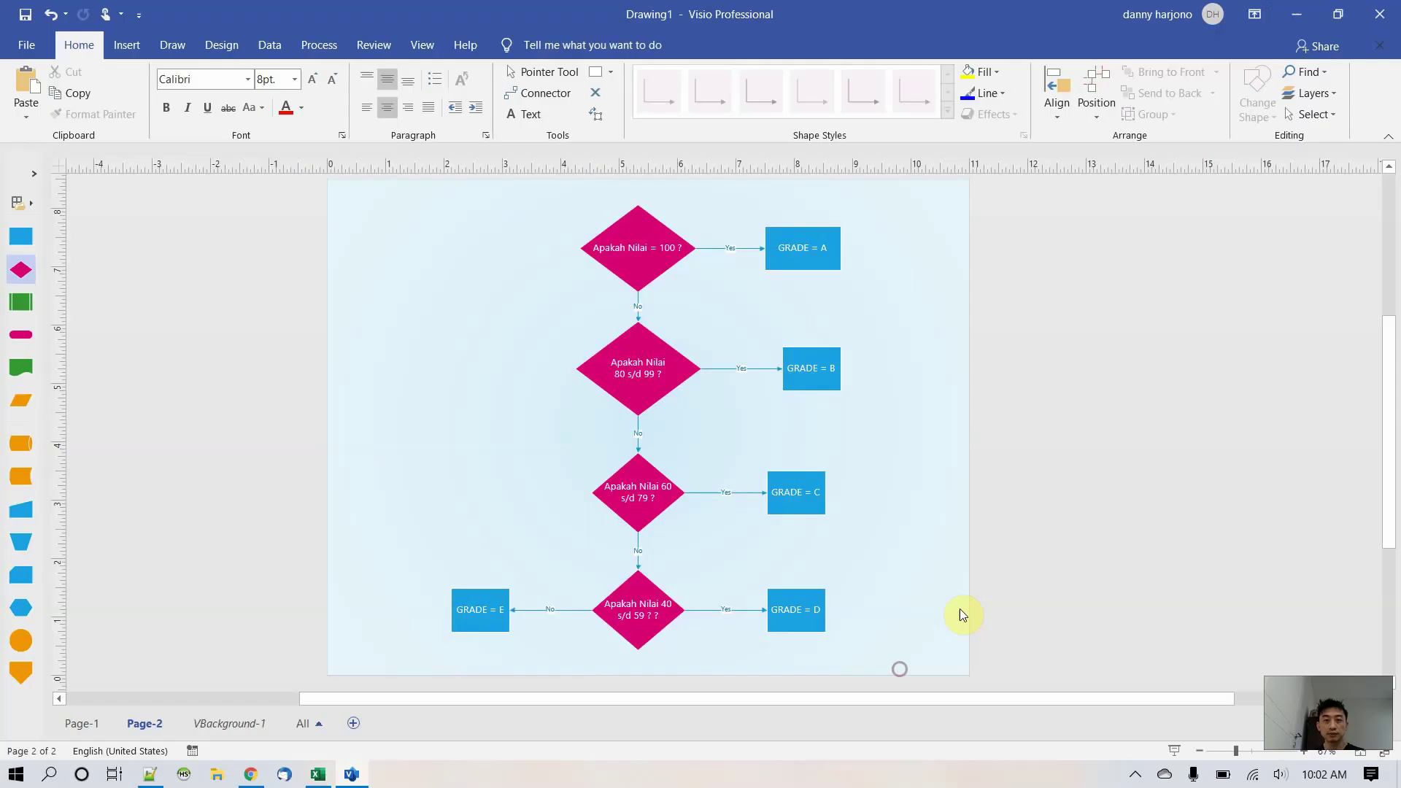
- Switch to Excel and paste the flowchart snip at cell O9, beside the grade table
{"action": "key", "text": "alt+Tab"}
{"action": "key", "text": "alt+Tab"}
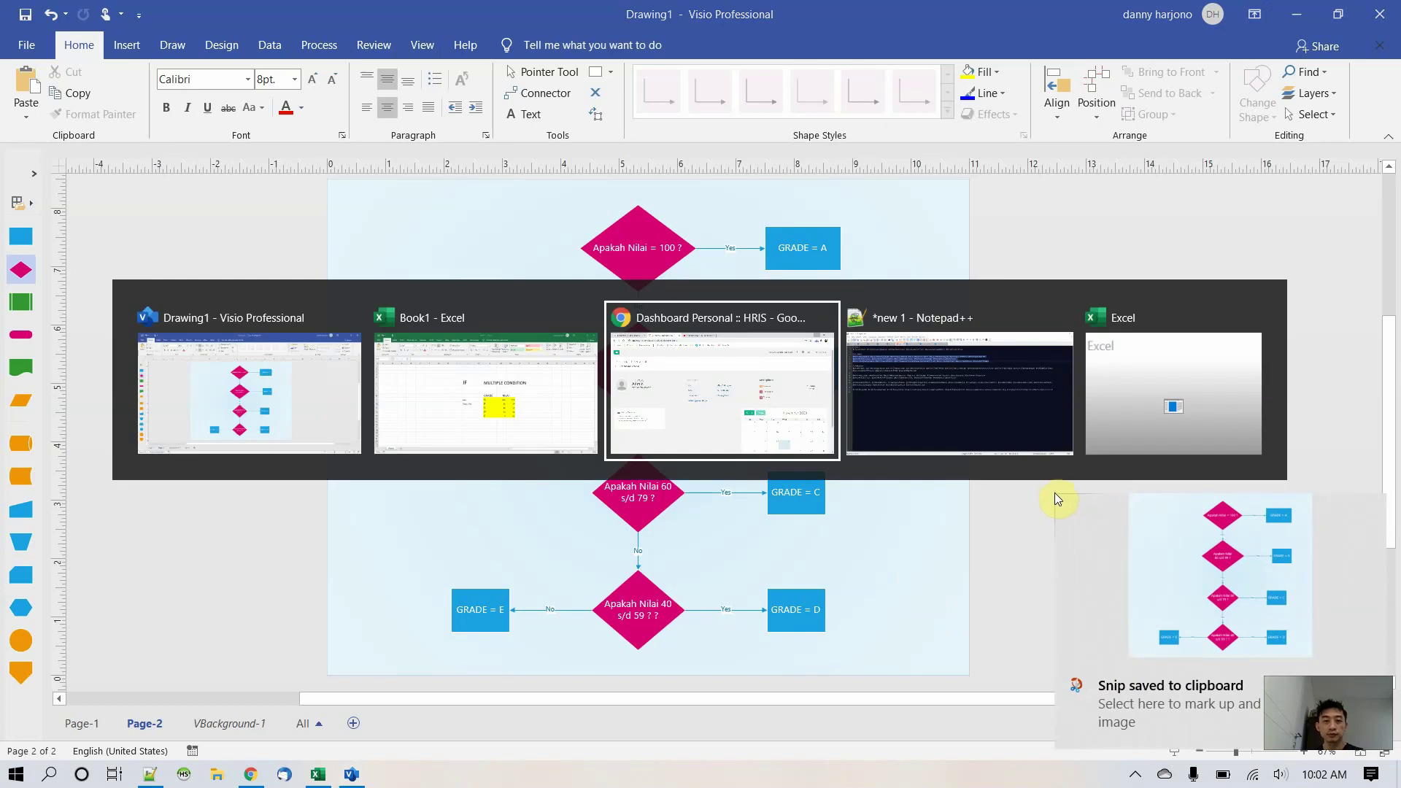
{"action": "key", "text": "ctrl+v"}
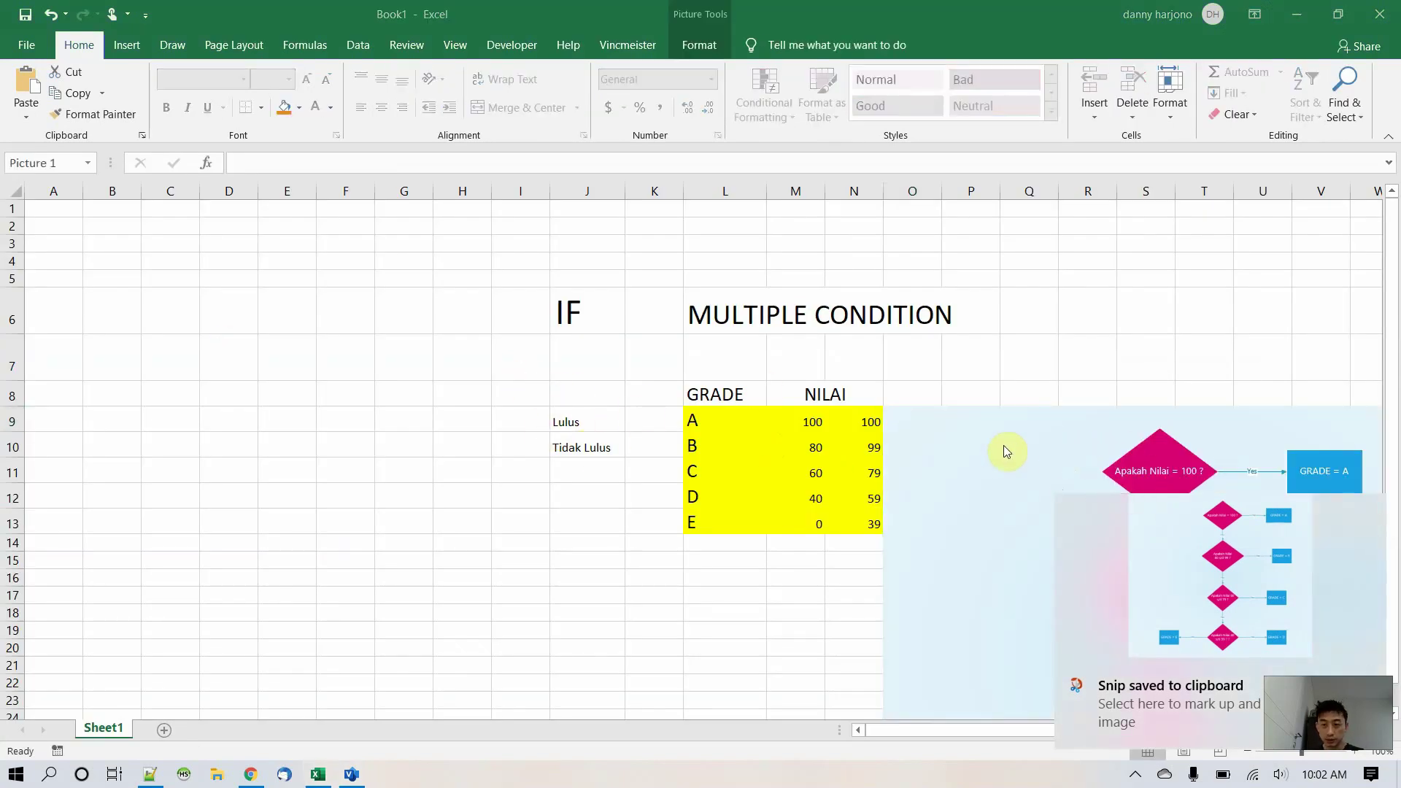
- Shrink the flowchart picture, place it beside the grade table over about Q5:X21 clear of the MULTIPLE CONDITION heading, and deselect it
{"action": "left_click_drag", "start_coordinate": [956, 448], "coordinate": [338, 278]}
{"action": "left_click_drag", "start_coordinate": [462, 357], "coordinate": [236, 327]}
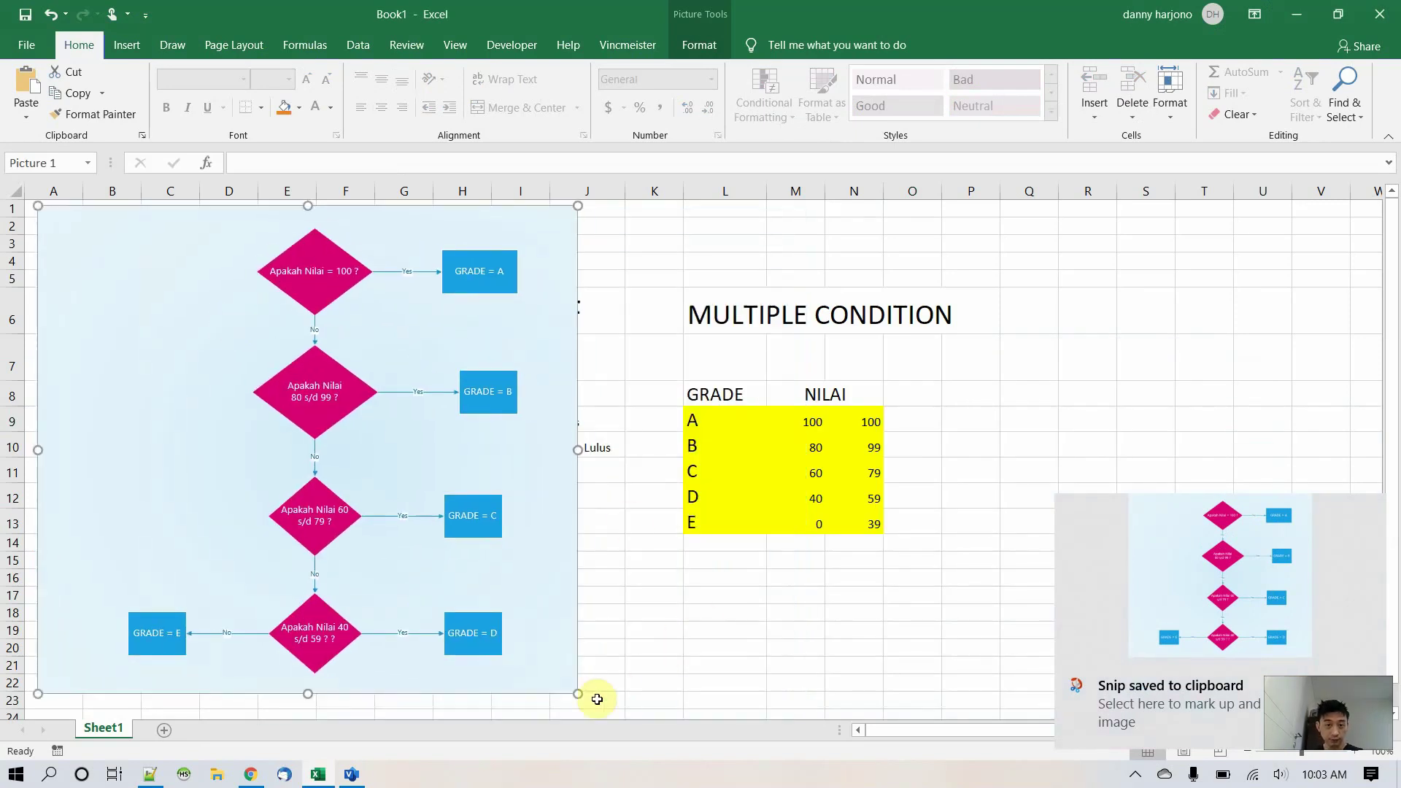
{"action": "left_click_drag", "start_coordinate": [597, 699], "coordinate": [1218, 518]}
{"action": "left_click_drag", "start_coordinate": [985, 737], "coordinate": [1292, 731]}
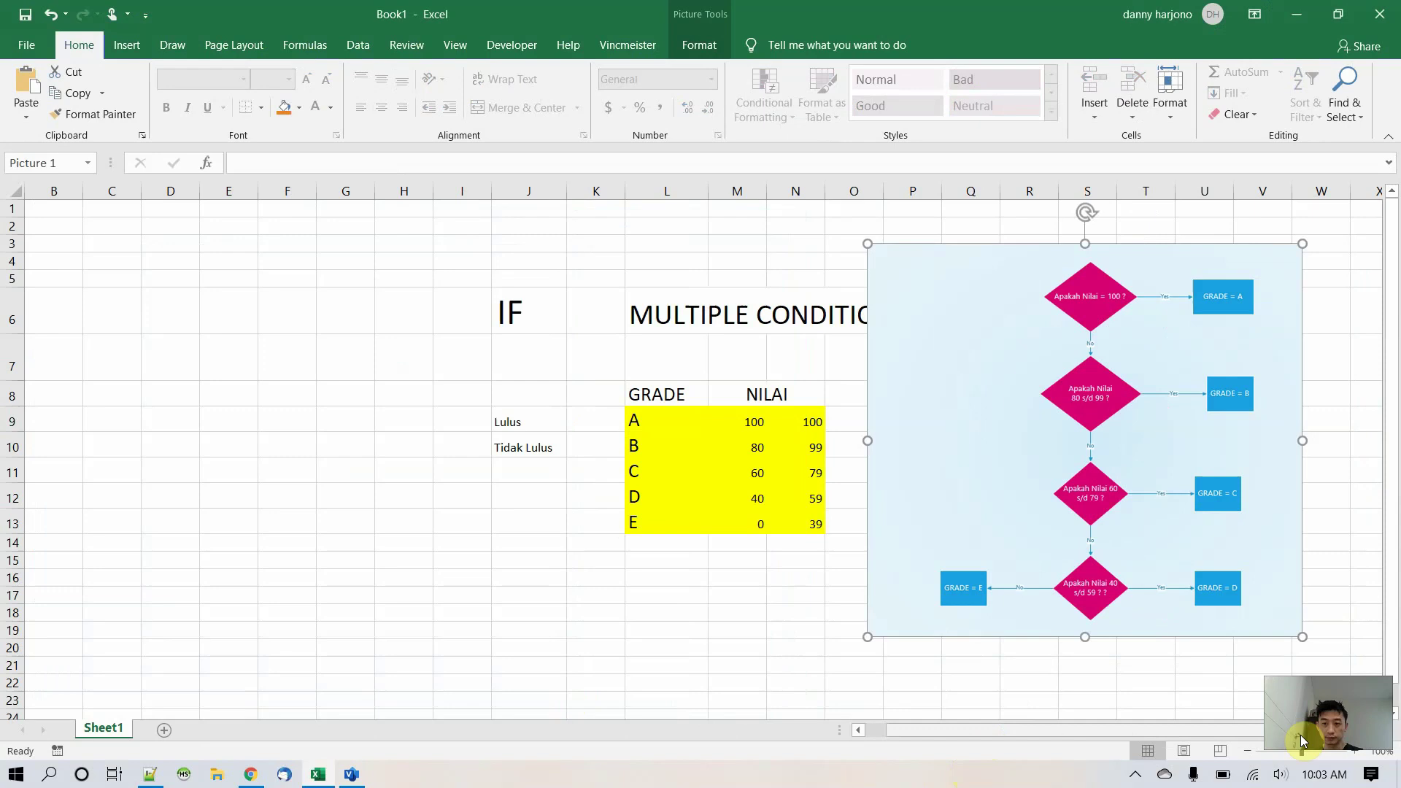
{"action": "left_click", "coordinate": [1379, 730]}
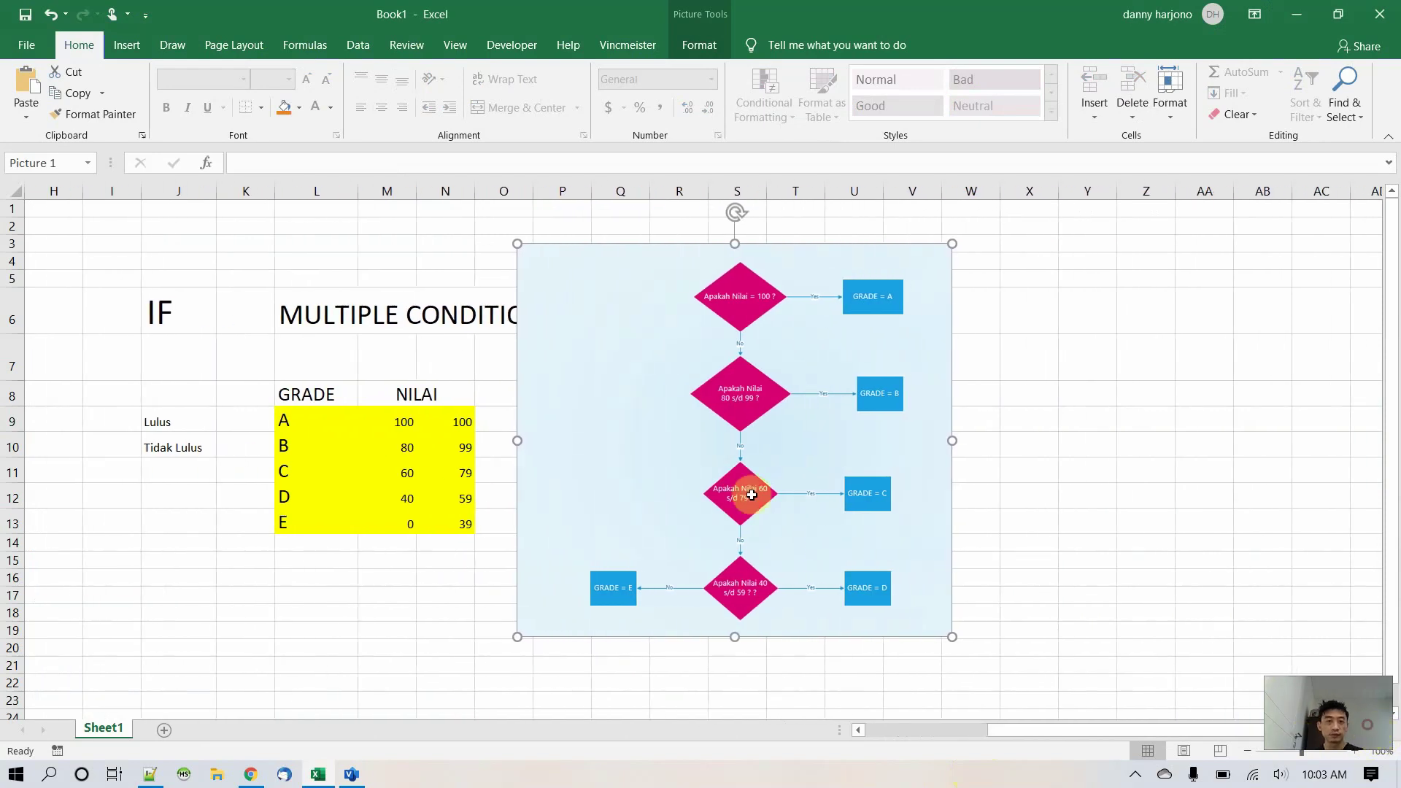
{"action": "left_click_drag", "start_coordinate": [697, 420], "coordinate": [789, 457]}
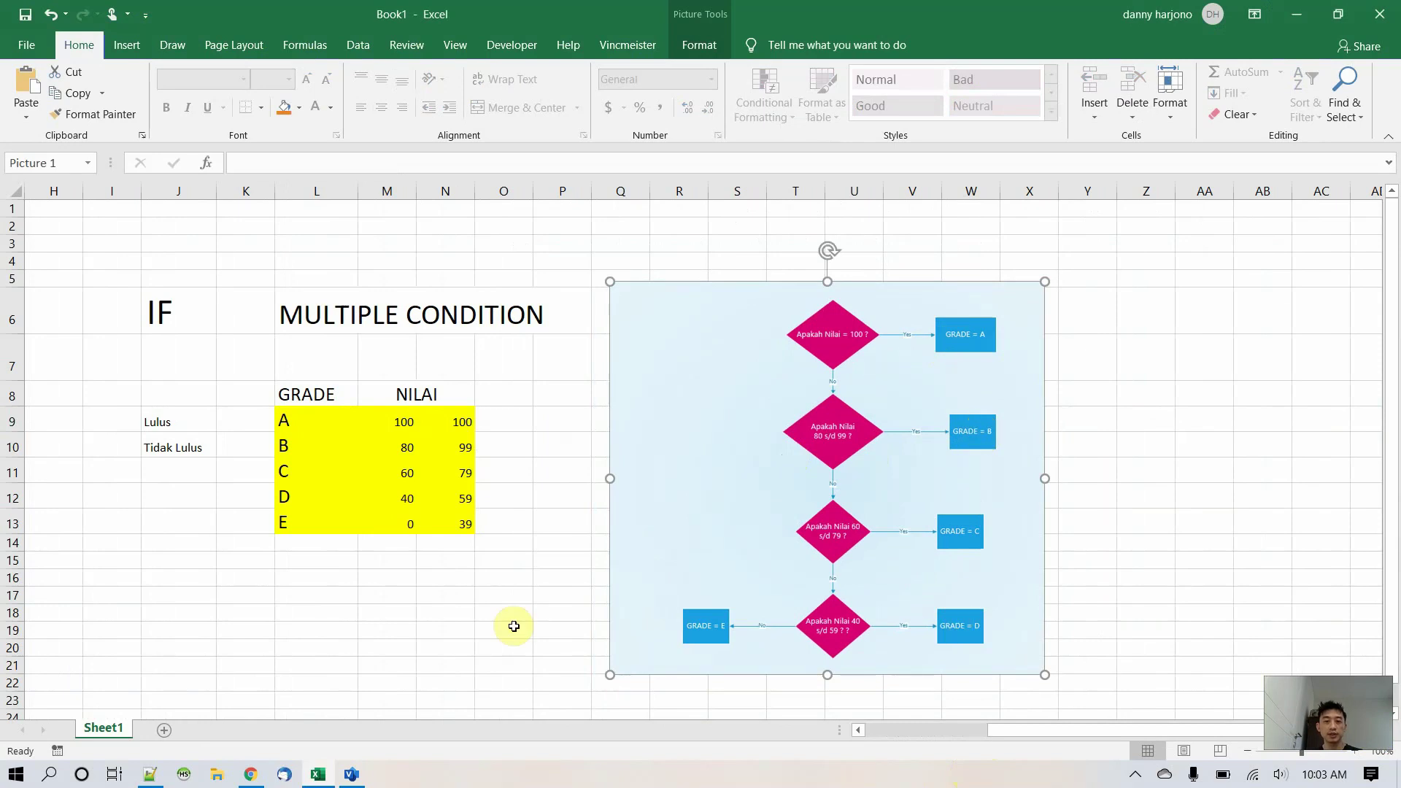
{"action": "left_click_drag", "start_coordinate": [409, 418], "coordinate": [443, 450]}
{"action": "left_click", "coordinate": [436, 517]}
{"action": "left_click", "coordinate": [540, 544]}
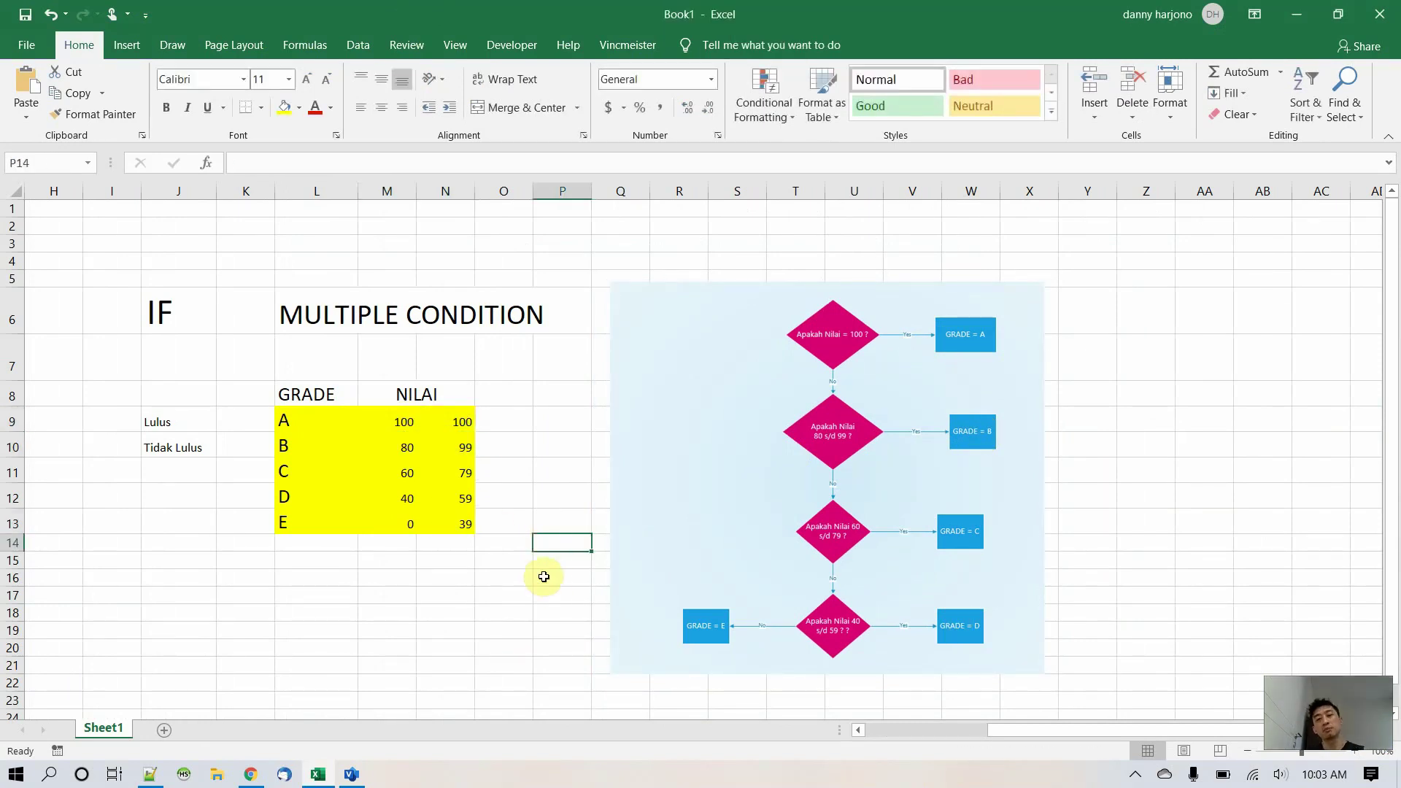
- Insert an IF function in cell L17 and move its arguments dialog clear of the flowchart picture
{"action": "scroll", "coordinate": [546, 577], "scroll_direction": "down", "scroll_amount": 1}
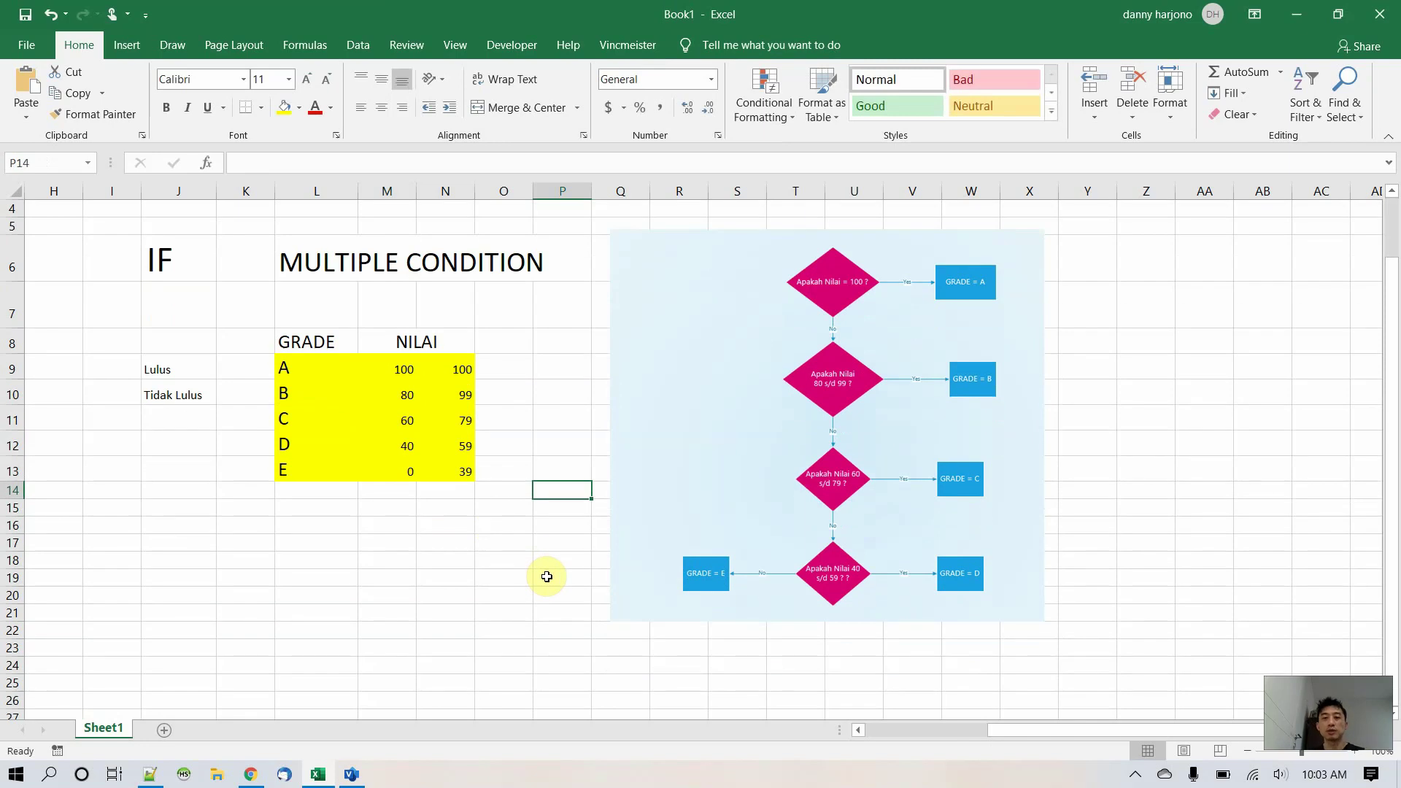
{"action": "left_click", "coordinate": [345, 544]}
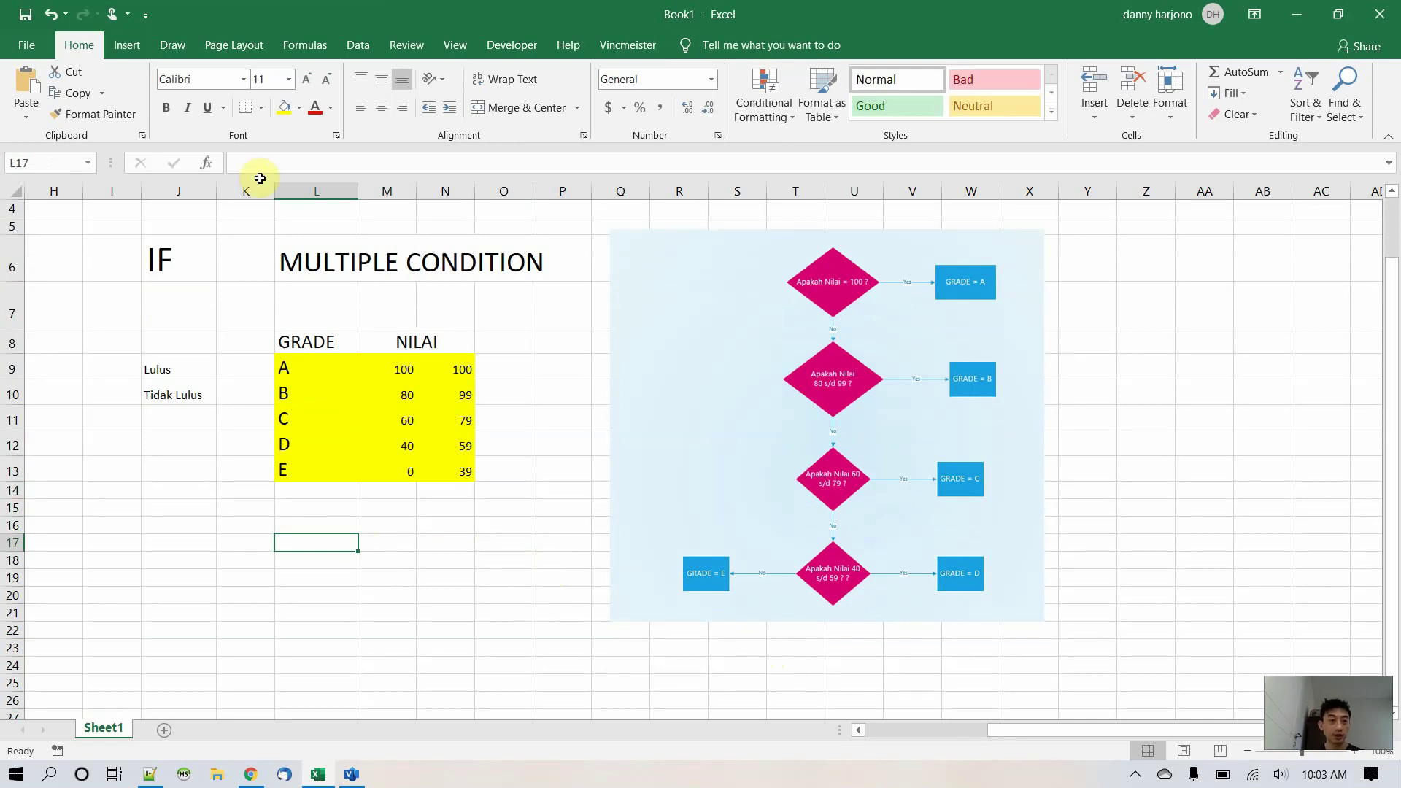
{"action": "left_click", "coordinate": [207, 164]}
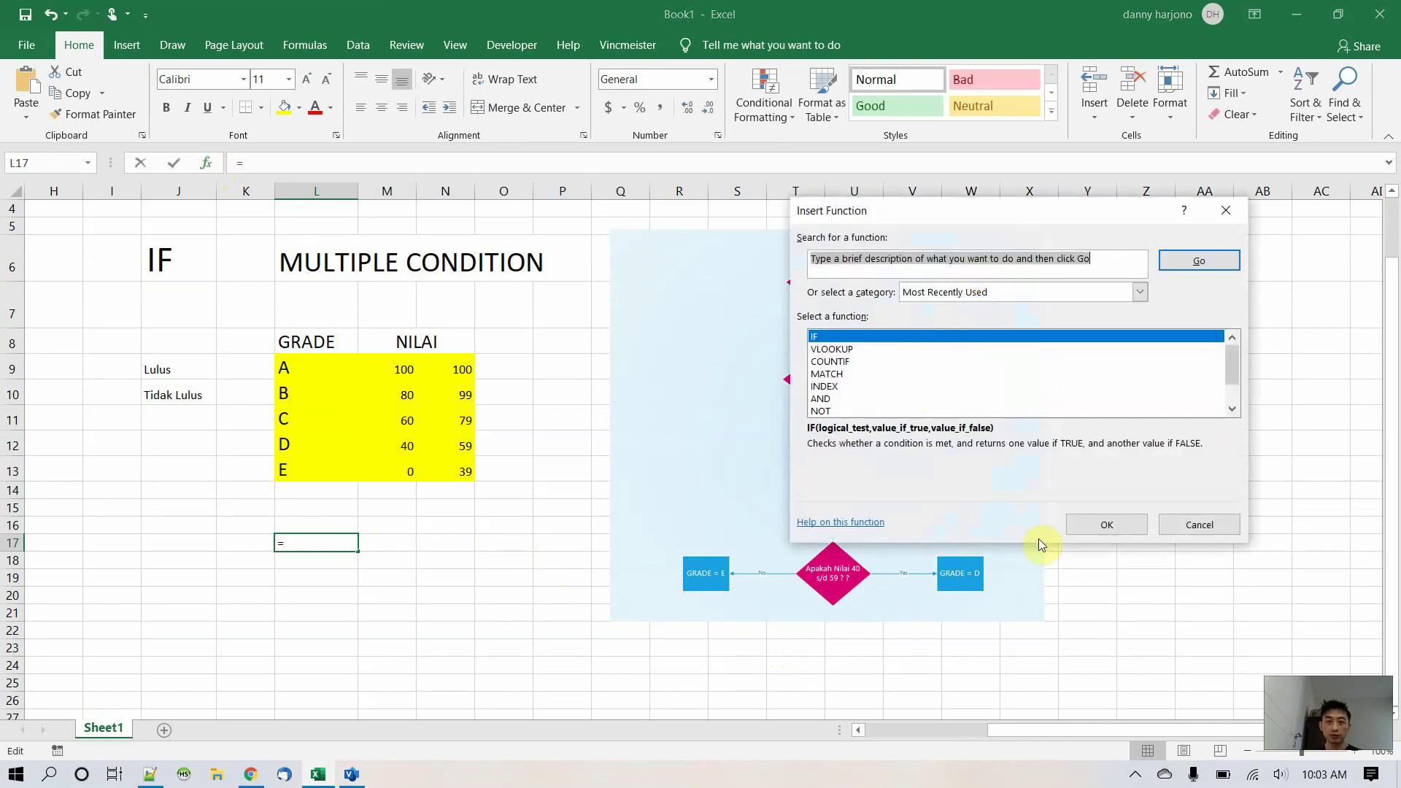
{"action": "left_click", "coordinate": [1106, 524]}
{"action": "left_click_drag", "start_coordinate": [1097, 251], "coordinate": [479, 277]}
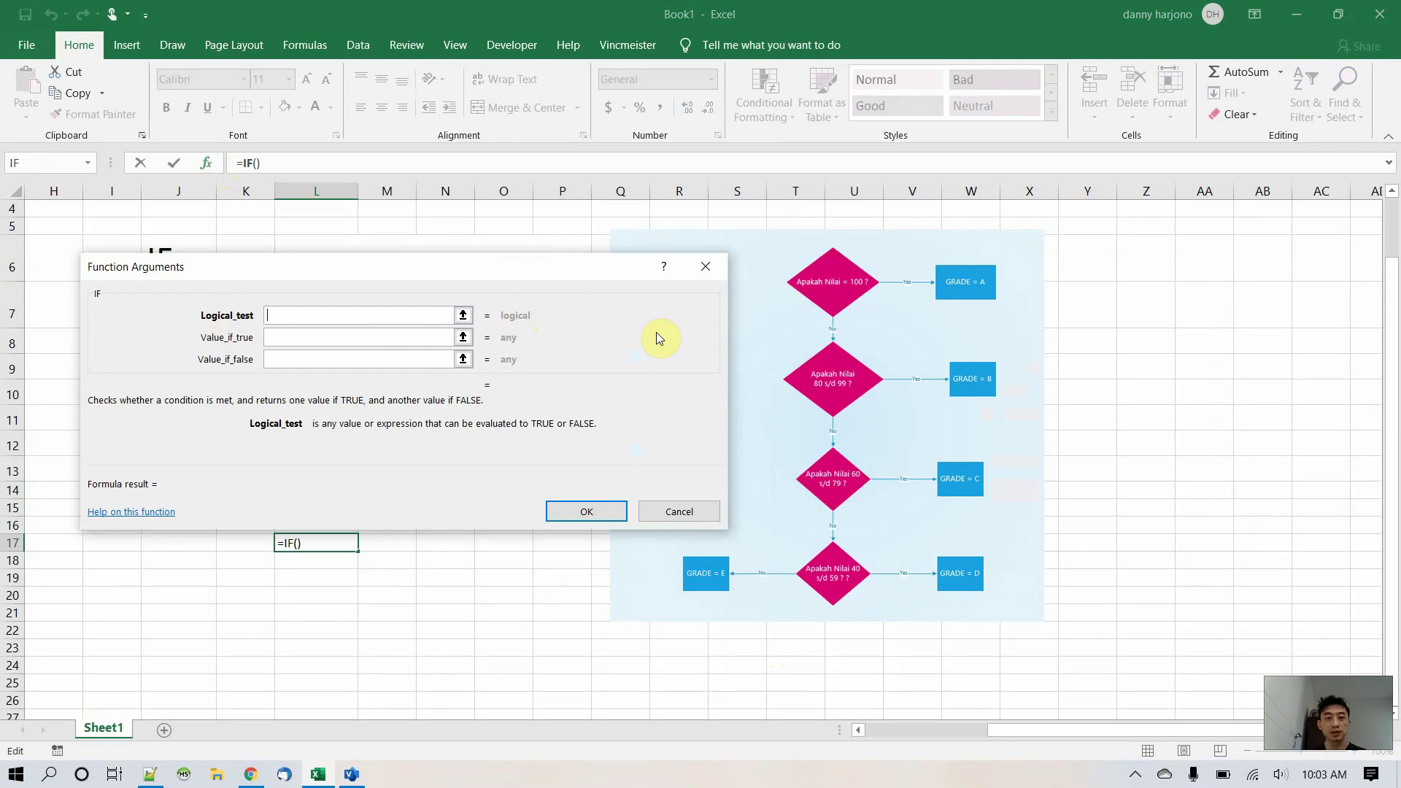
- Cancel the empty IF function in L17, and enter the headings Nilai in L17 and Grade in M17
{"action": "left_click_drag", "start_coordinate": [590, 272], "coordinate": [618, 241]}
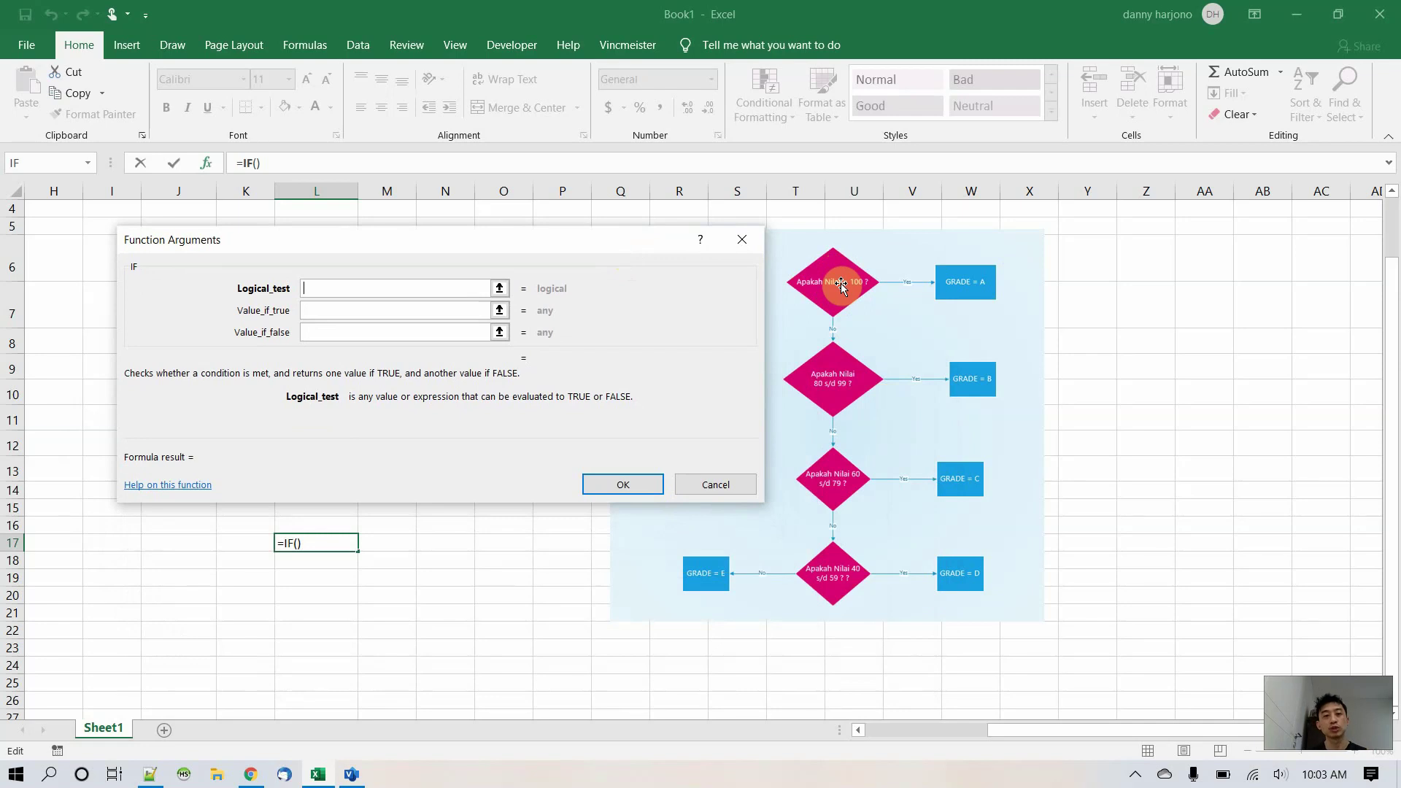
{"action": "left_click", "coordinate": [730, 484]}
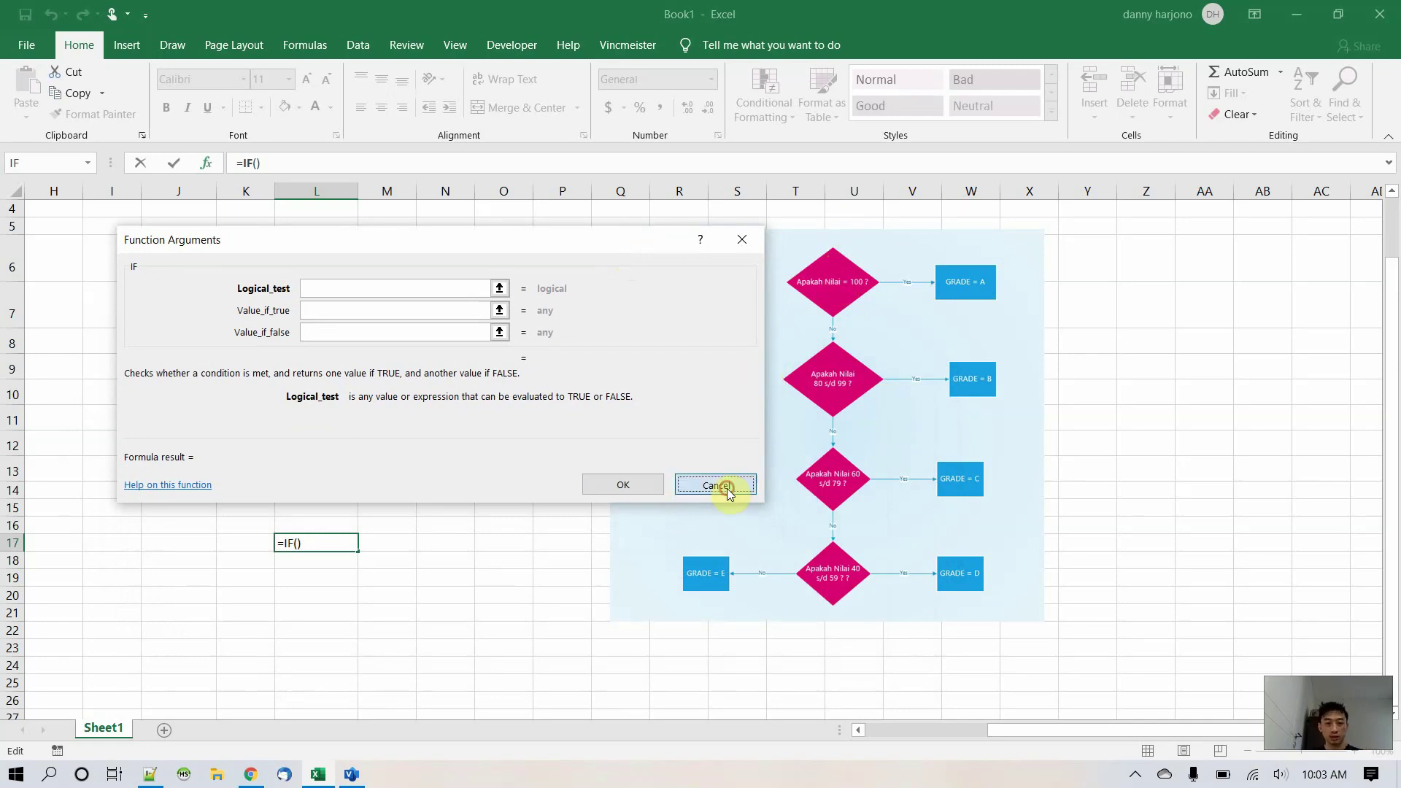
{"action": "type", "text": "N"}
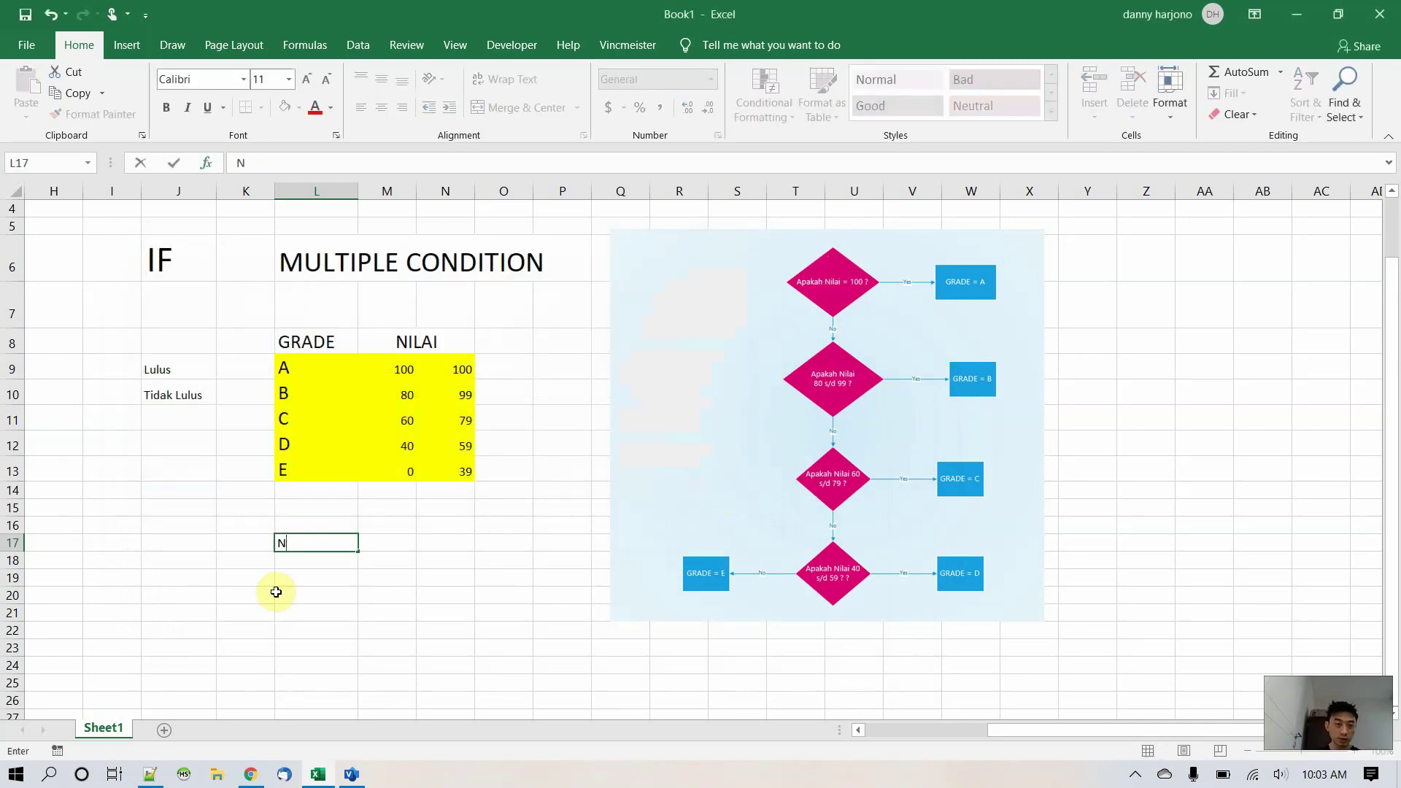
{"action": "type", "text": "ilai"}
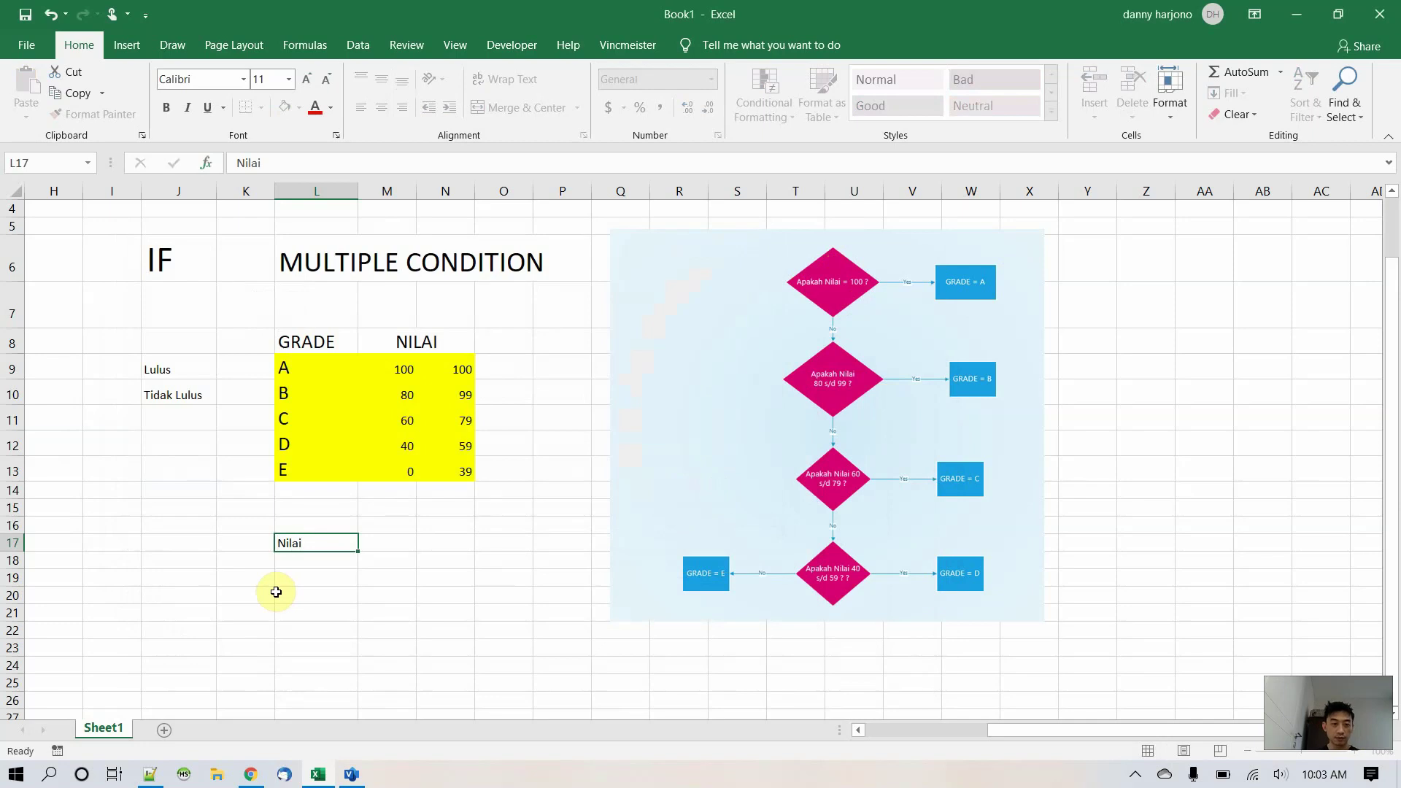
{"action": "key", "text": "Tab"}
{"action": "type", "text": "Grade"}
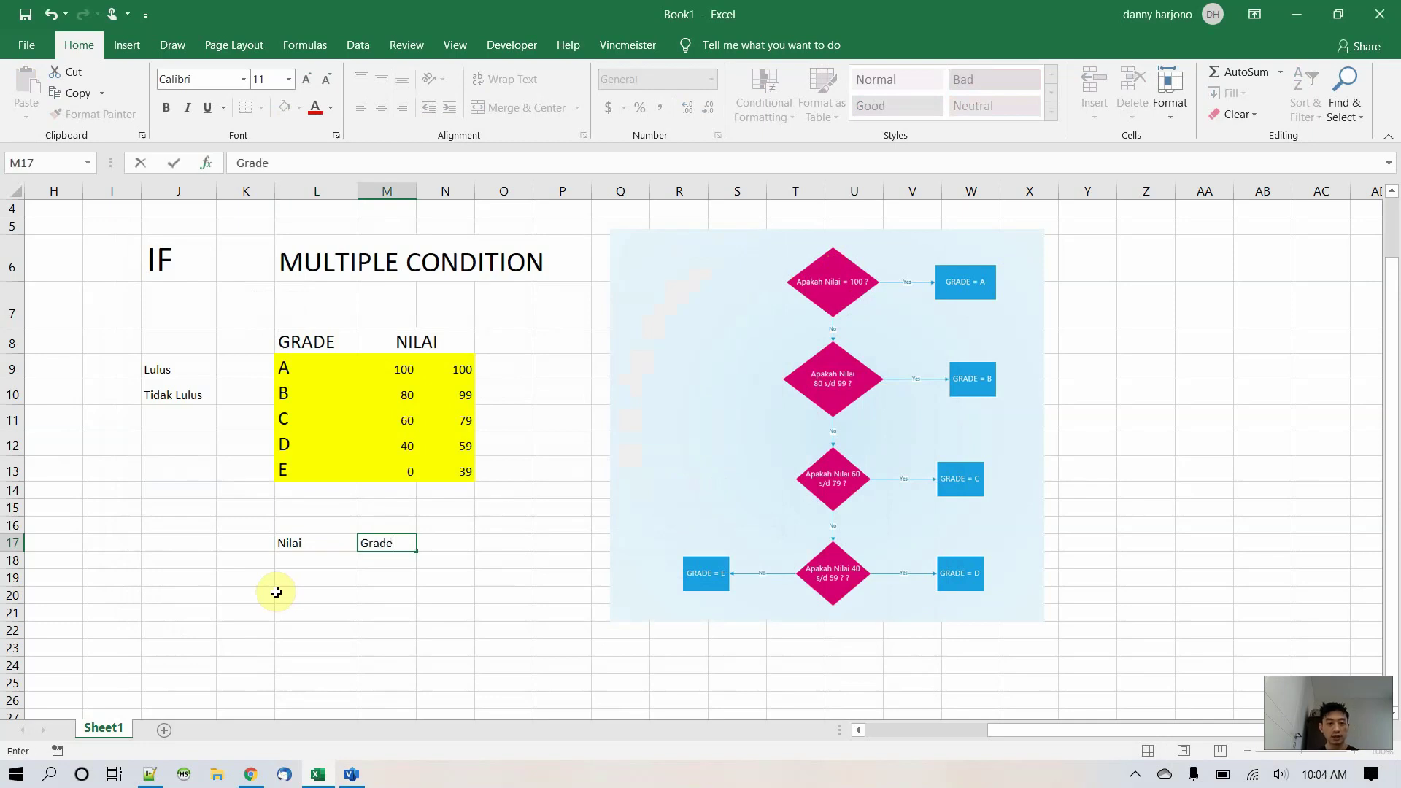
{"action": "key", "text": "Return"}
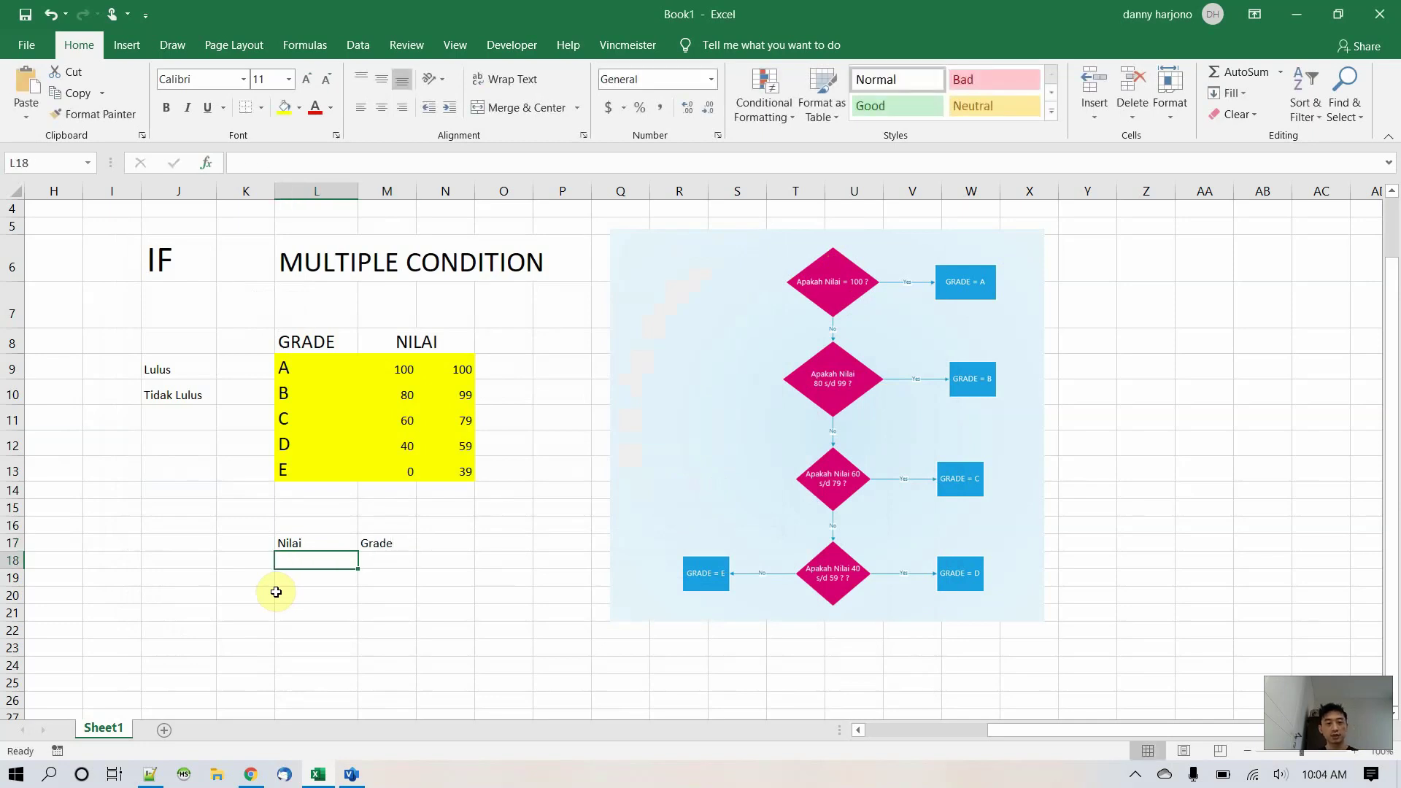
- Insert an IF function in M18, below the Grade heading, with the logical test L18=100
{"action": "key", "text": "Right"}
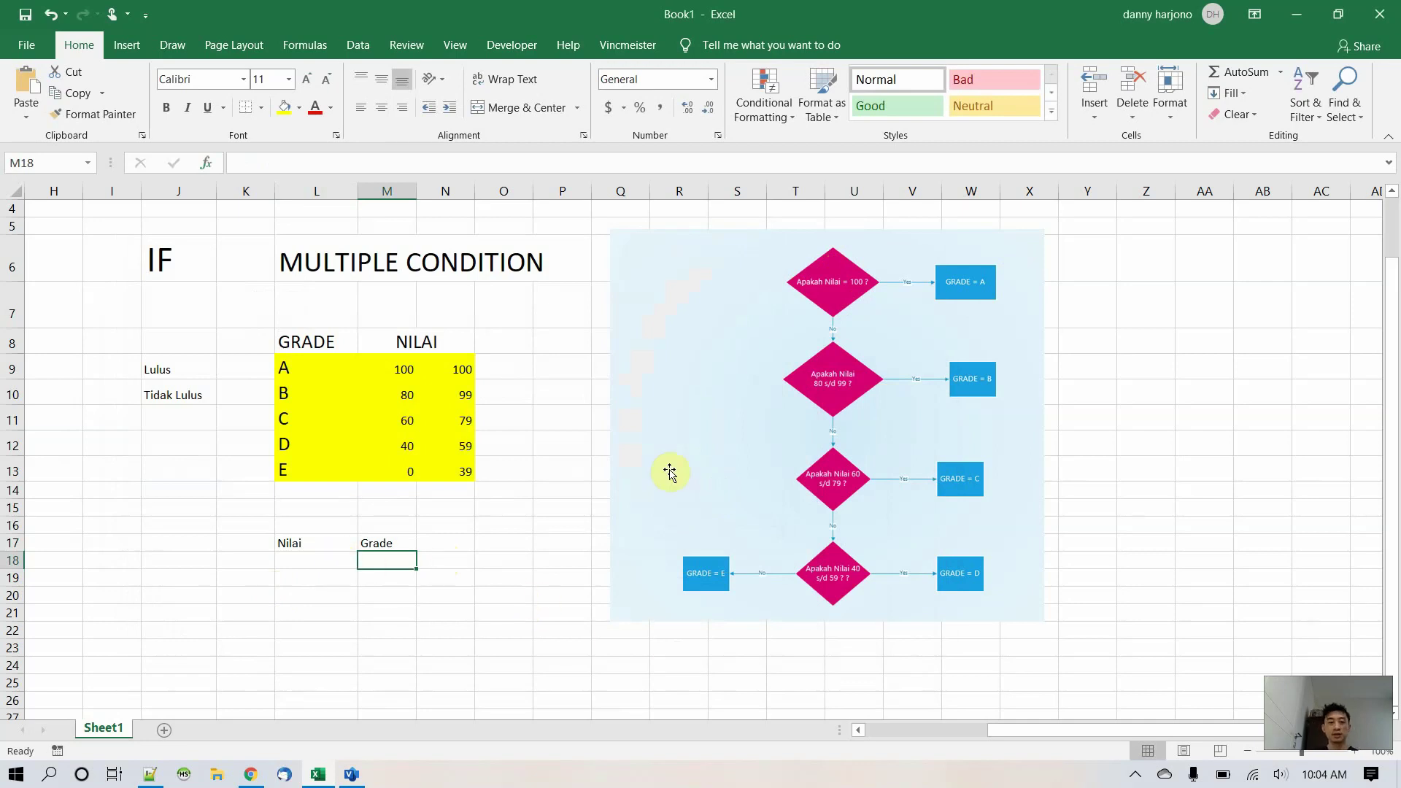
{"action": "left_click", "coordinate": [207, 162]}
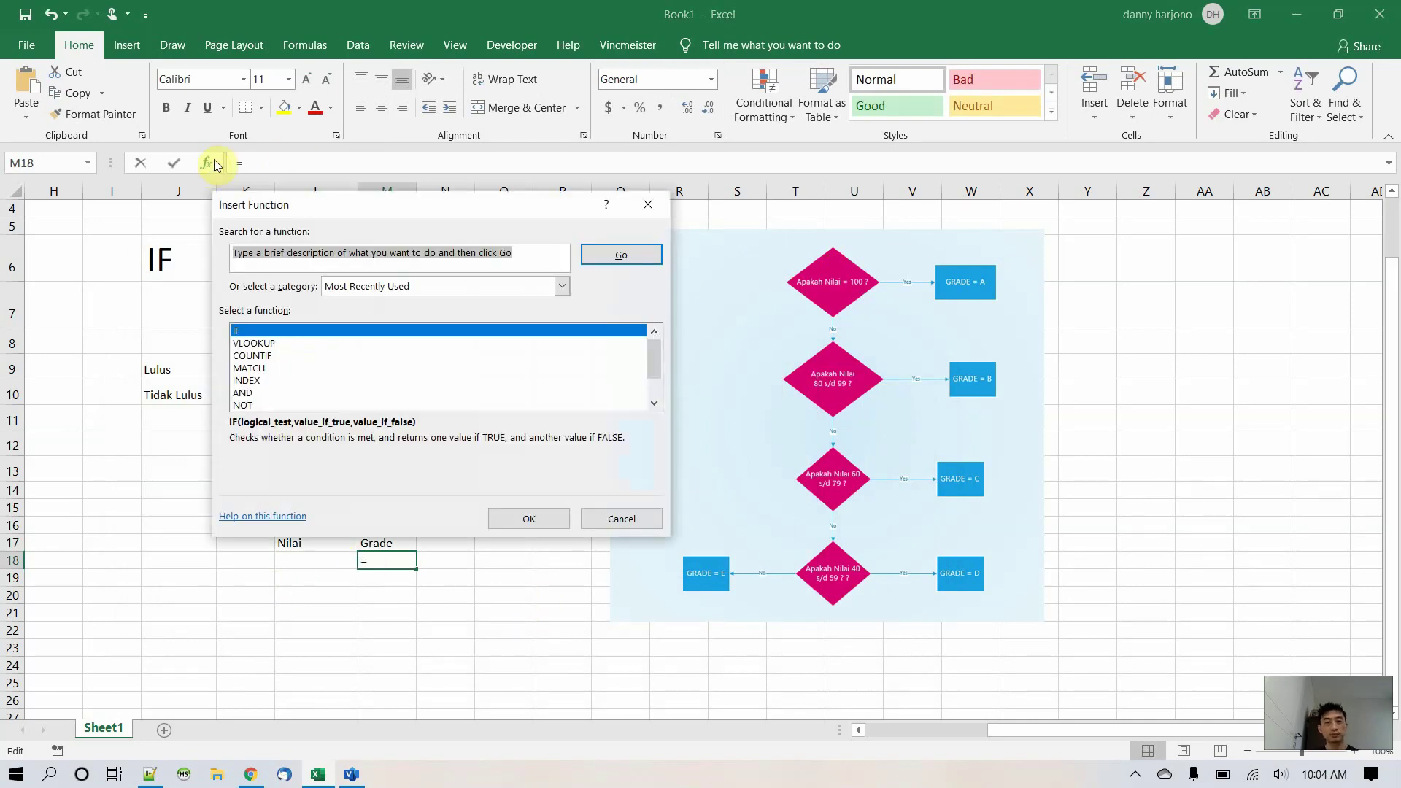
{"action": "left_click", "coordinate": [303, 327]}
{"action": "double_click", "coordinate": [304, 328]}
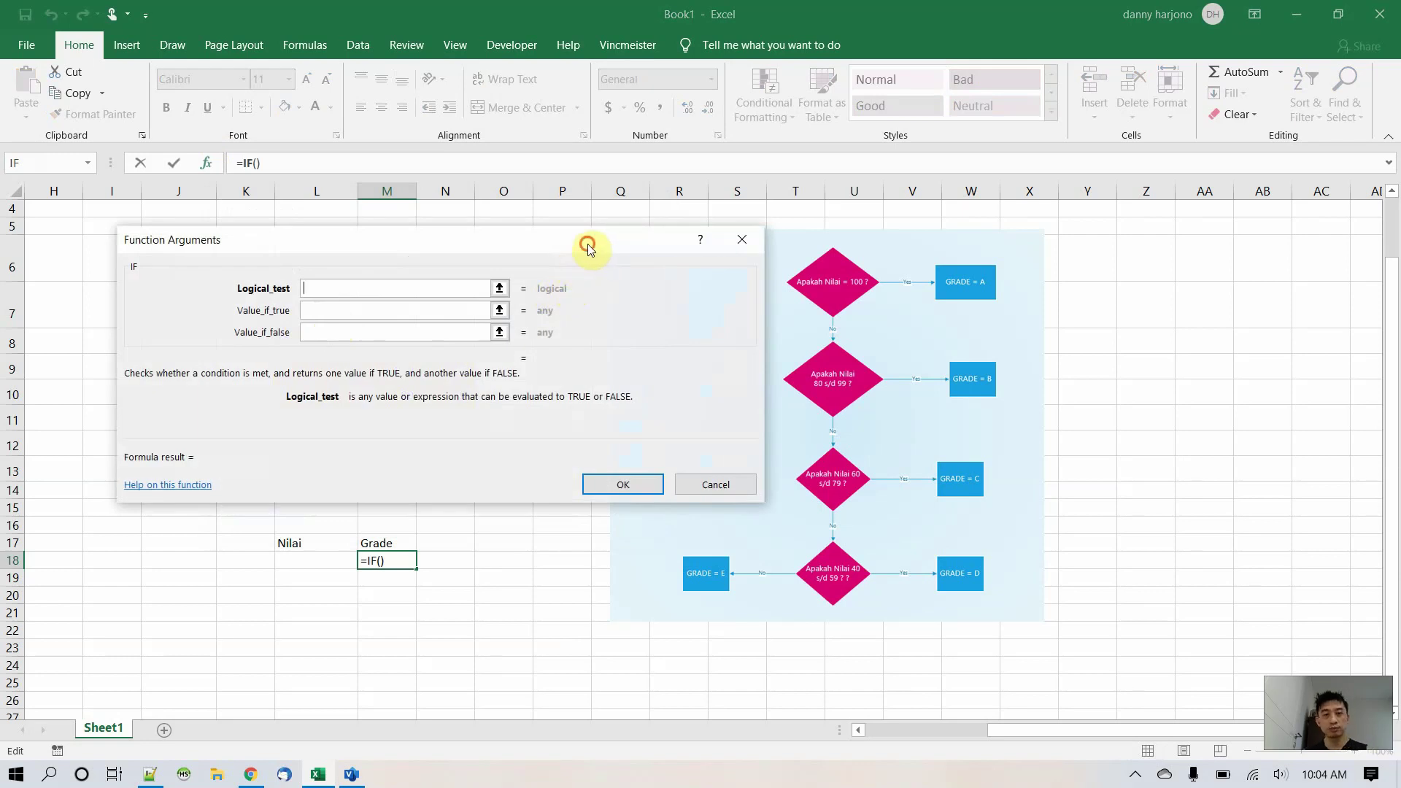
{"action": "left_click_drag", "start_coordinate": [588, 243], "coordinate": [559, 248]}
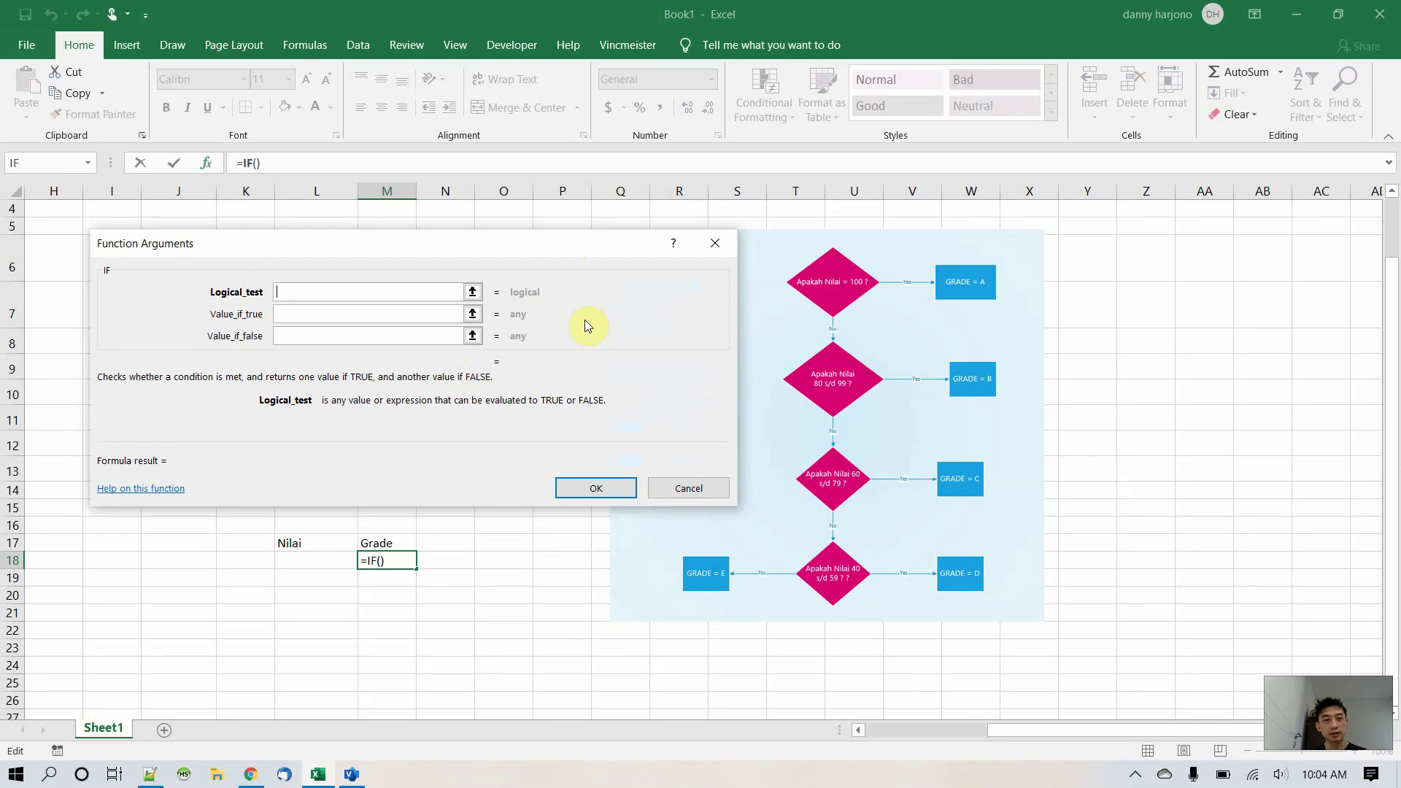
{"action": "left_click", "coordinate": [309, 560]}
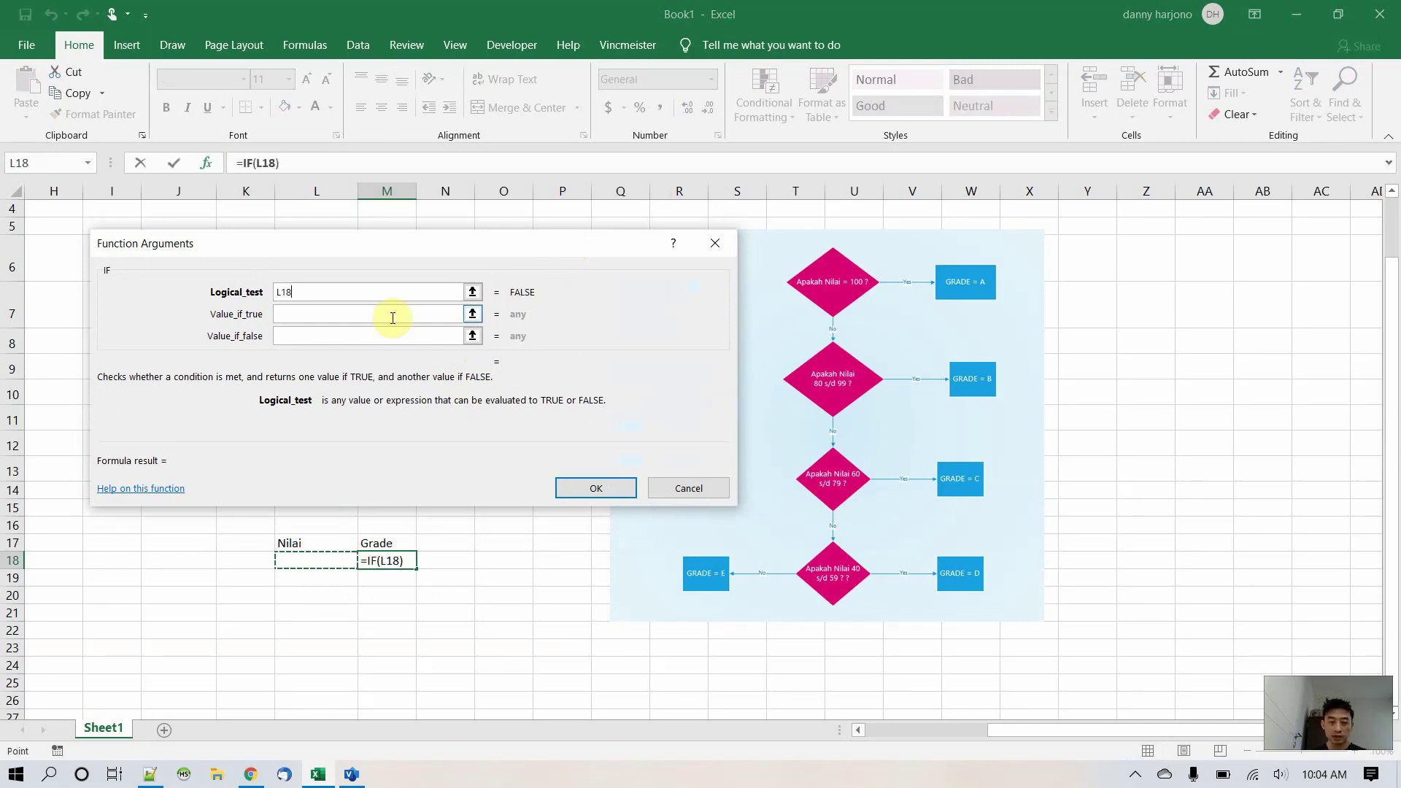
{"action": "type", "text": "=100"}
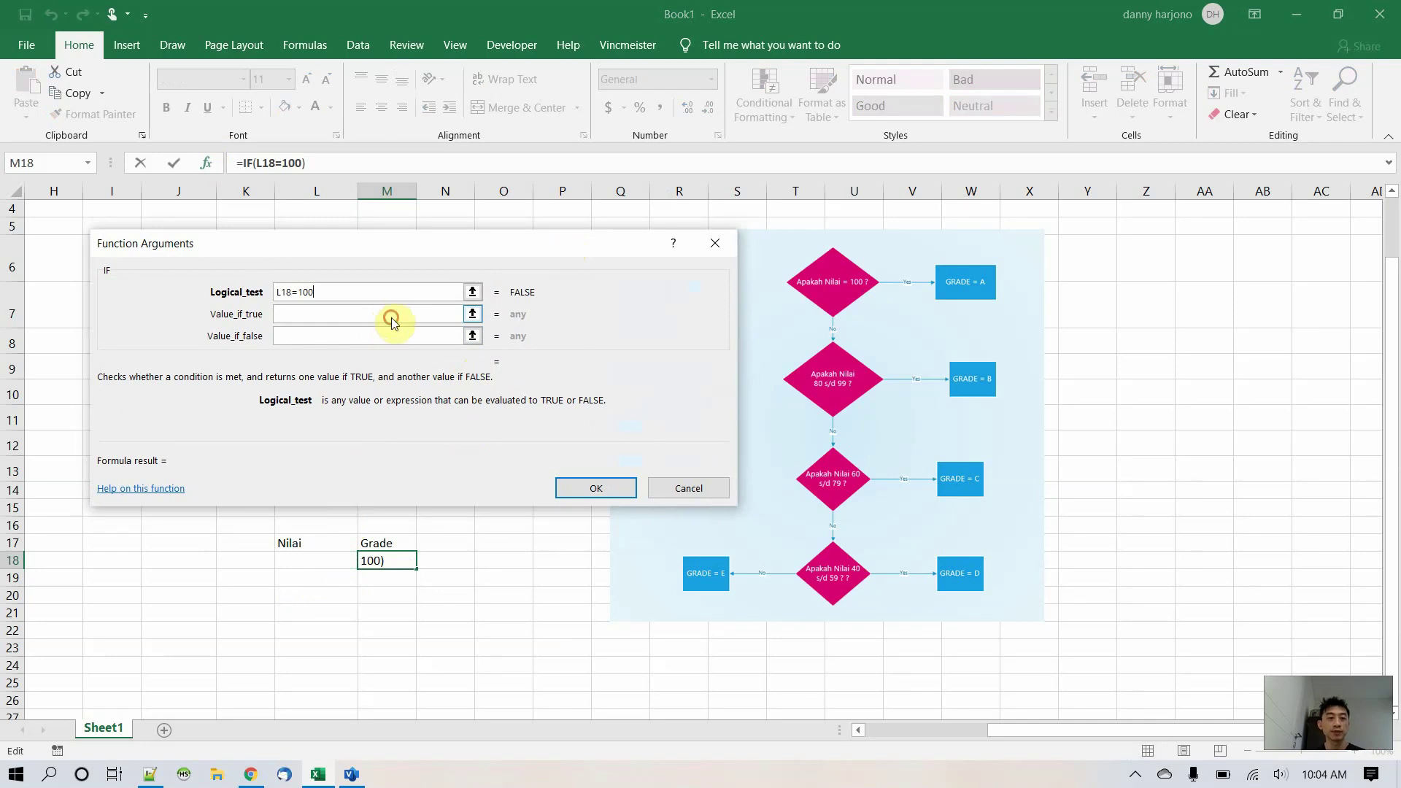
- Complete the IF function so it returns "A" when true and "tidak A" when false
{"action": "left_click", "coordinate": [391, 316]}
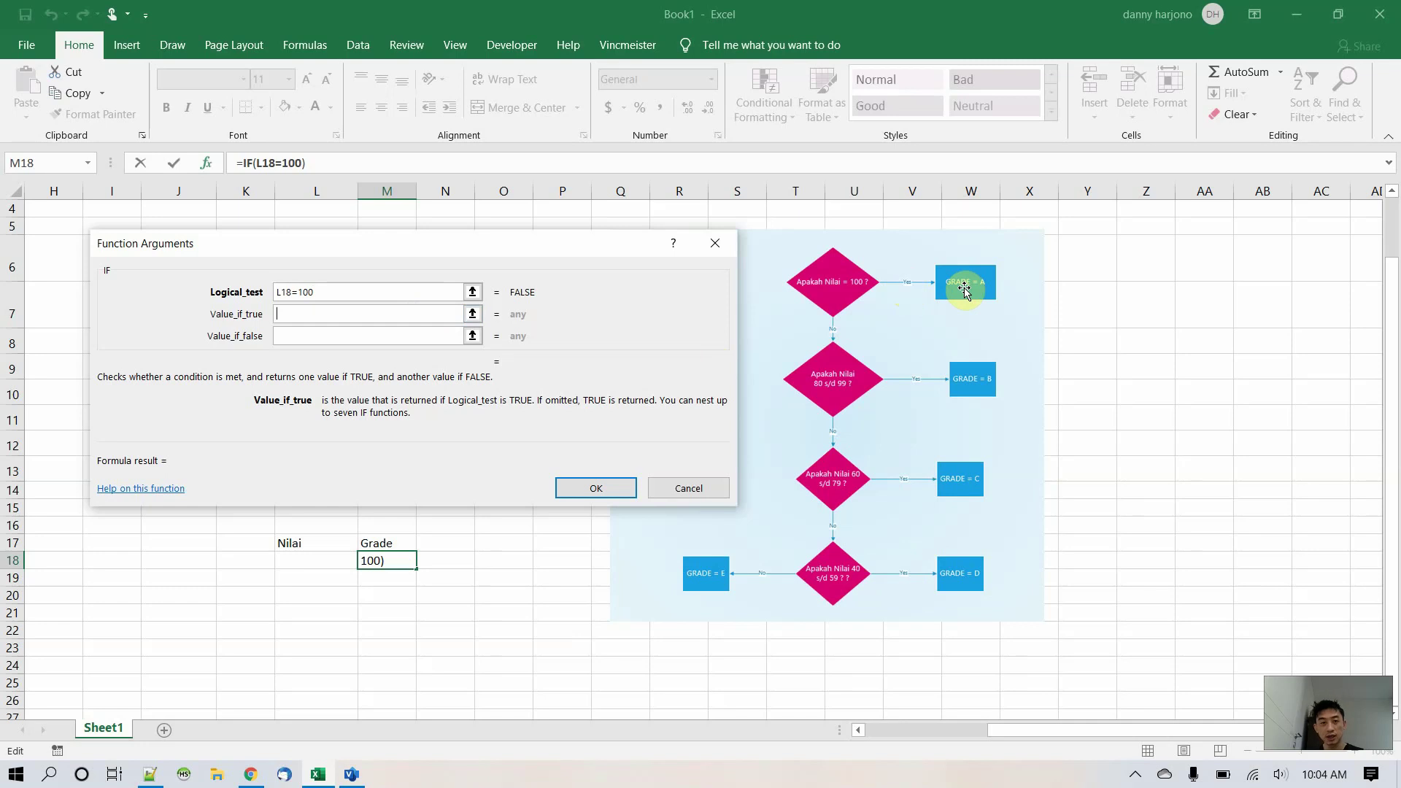
{"action": "type", "text": "\"A\""}
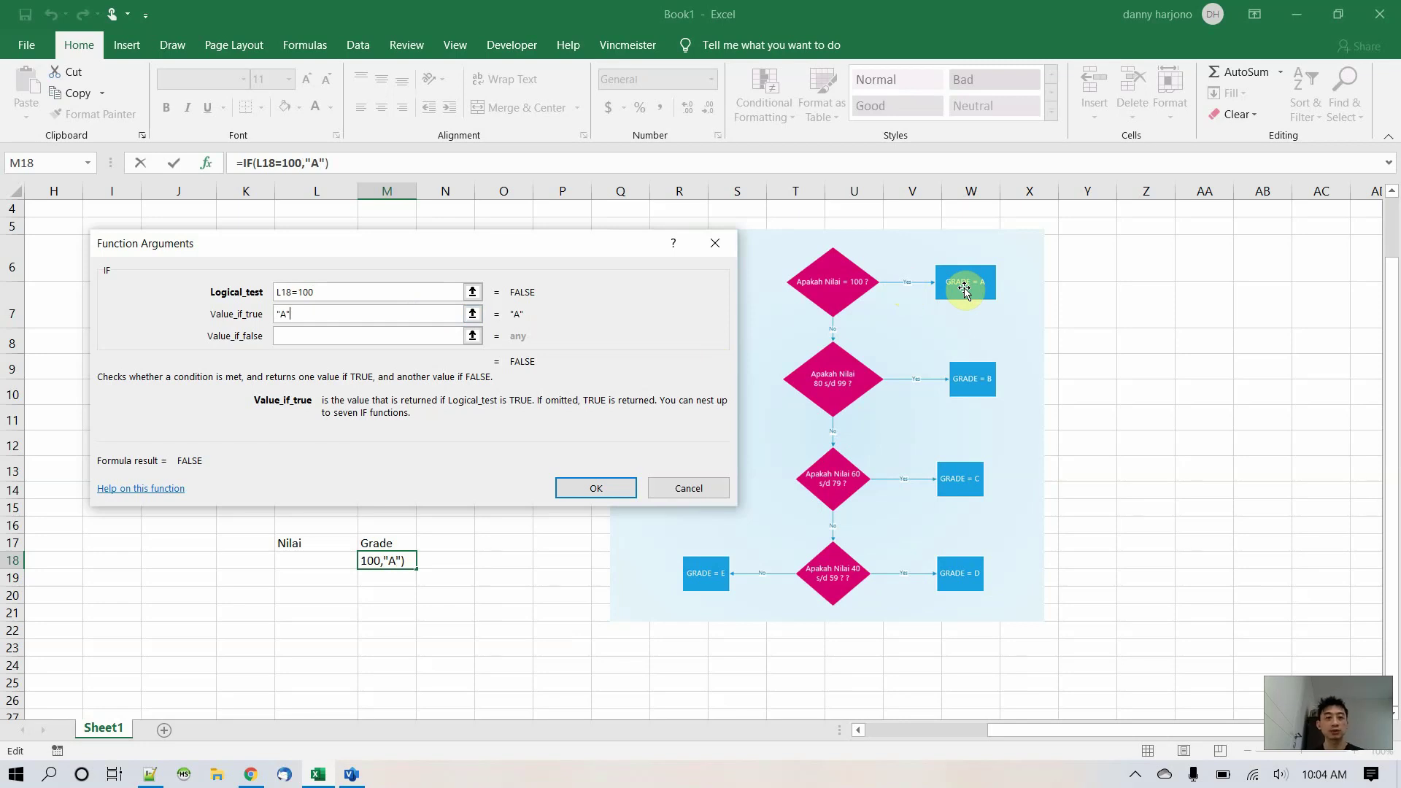
{"action": "left_click", "coordinate": [330, 338]}
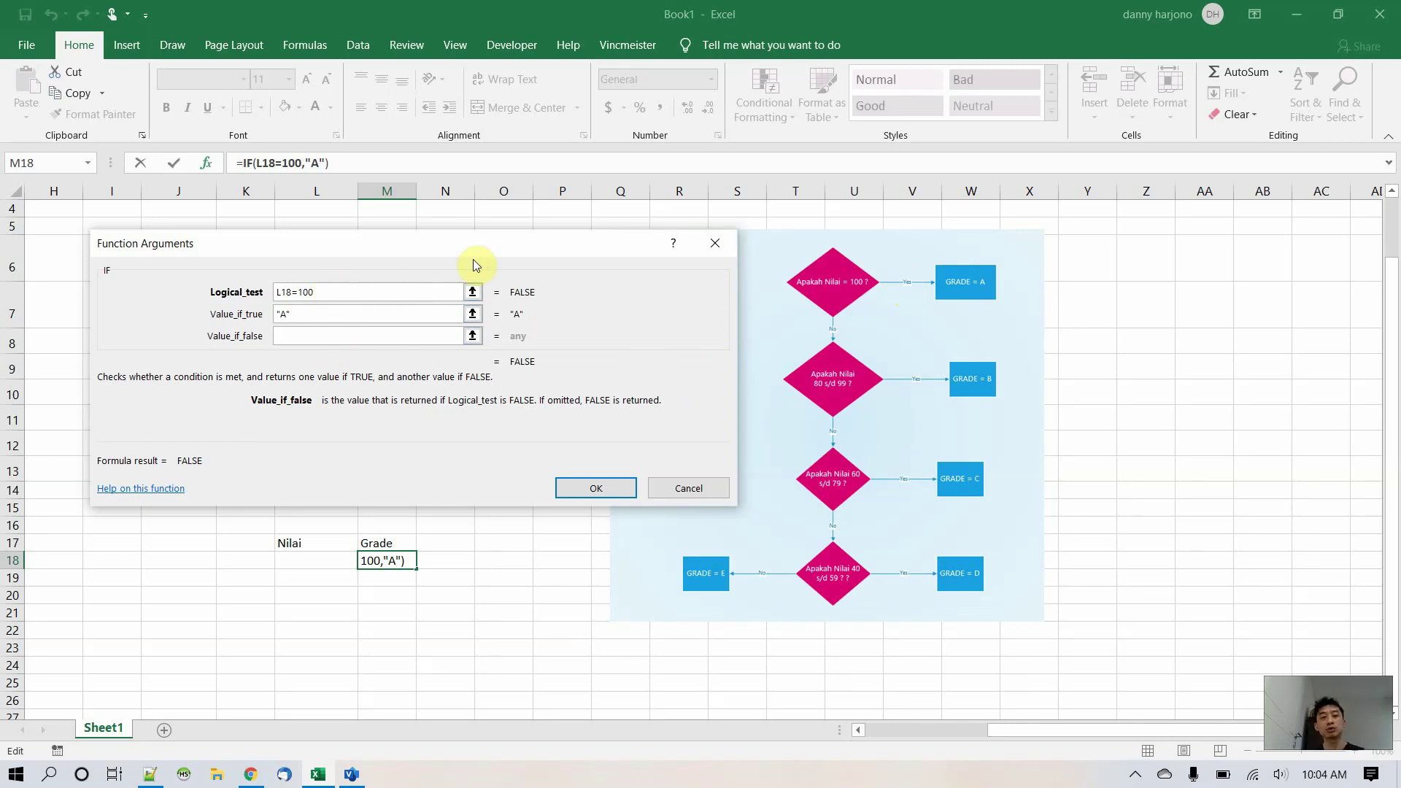
{"action": "type", "text": "\""}
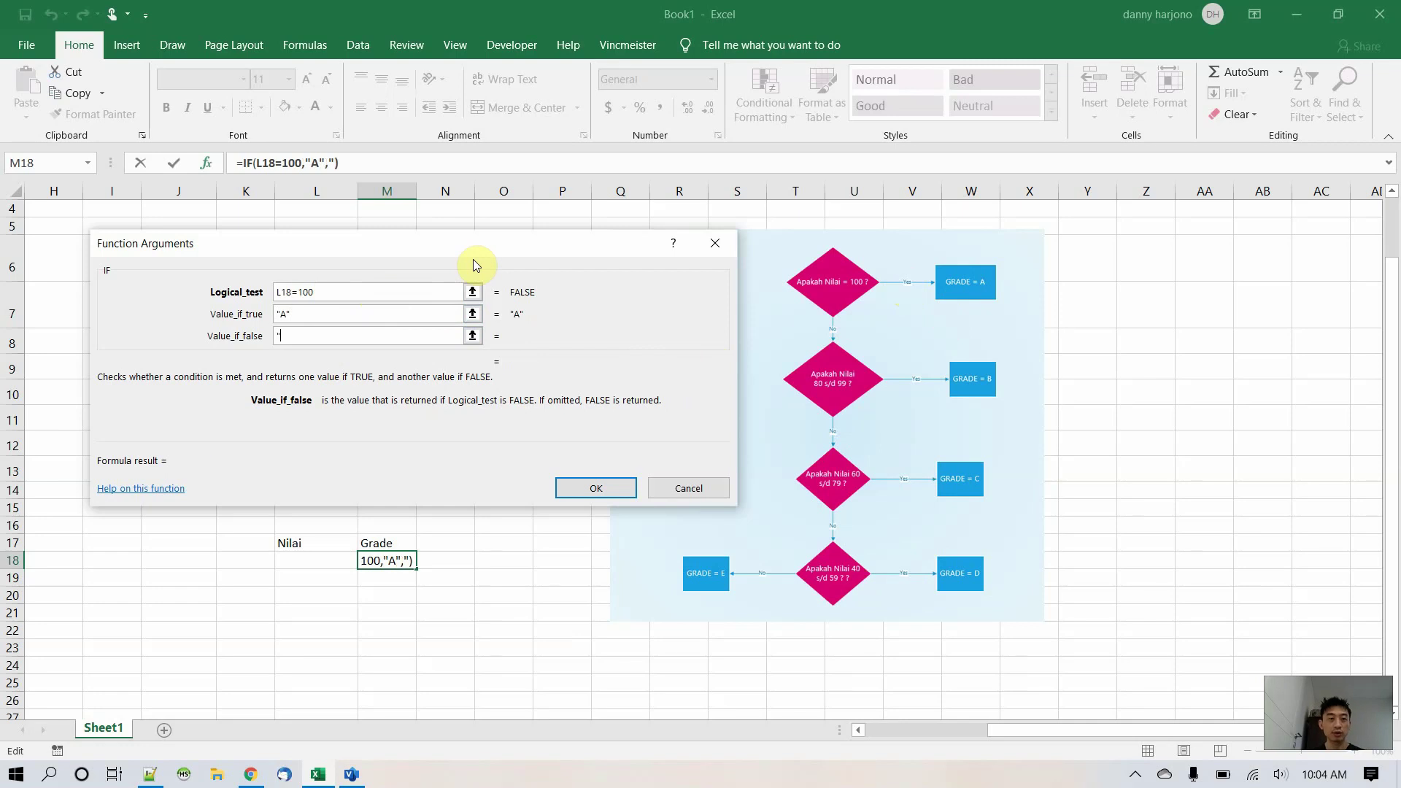
{"action": "type", "text": "tidak A\""}
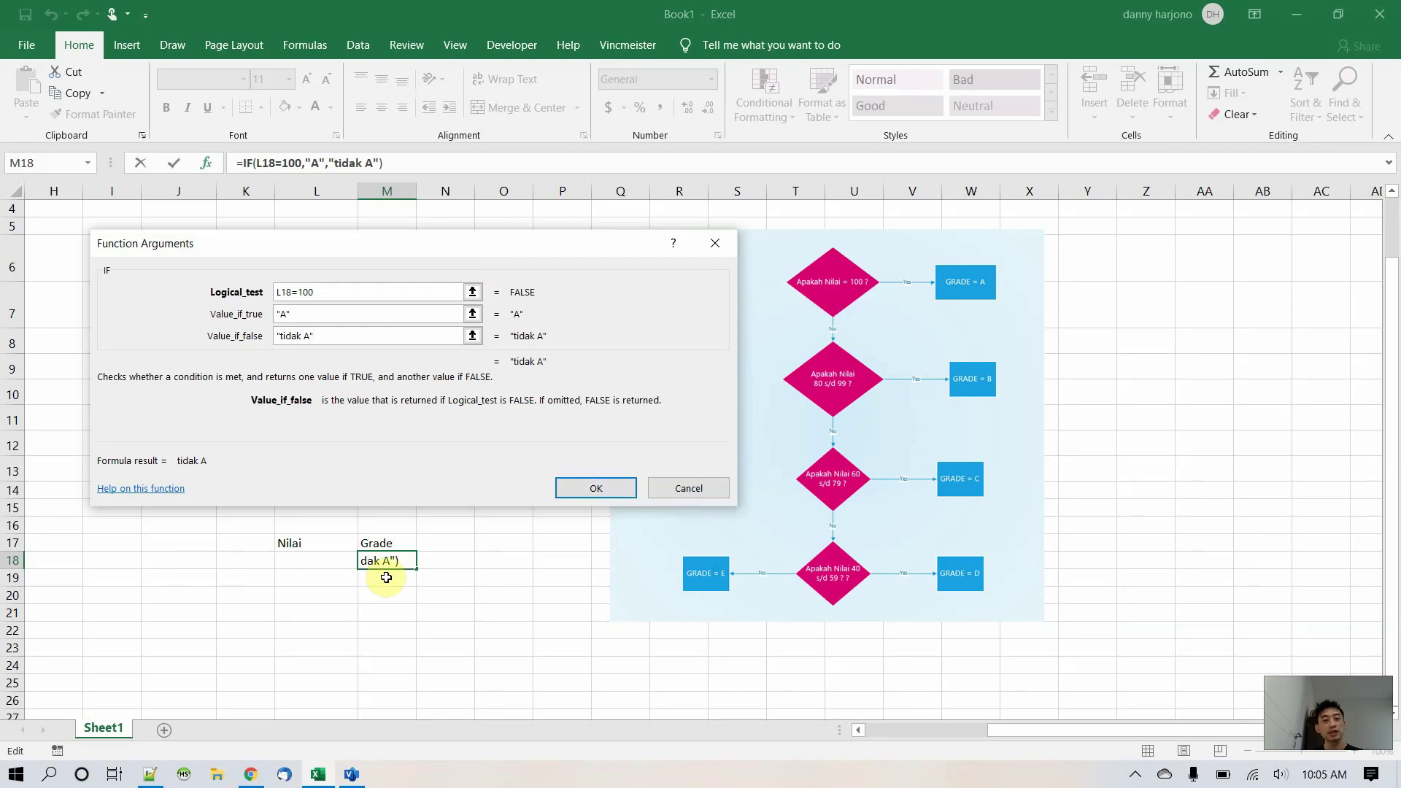
{"action": "left_click", "coordinate": [594, 488]}
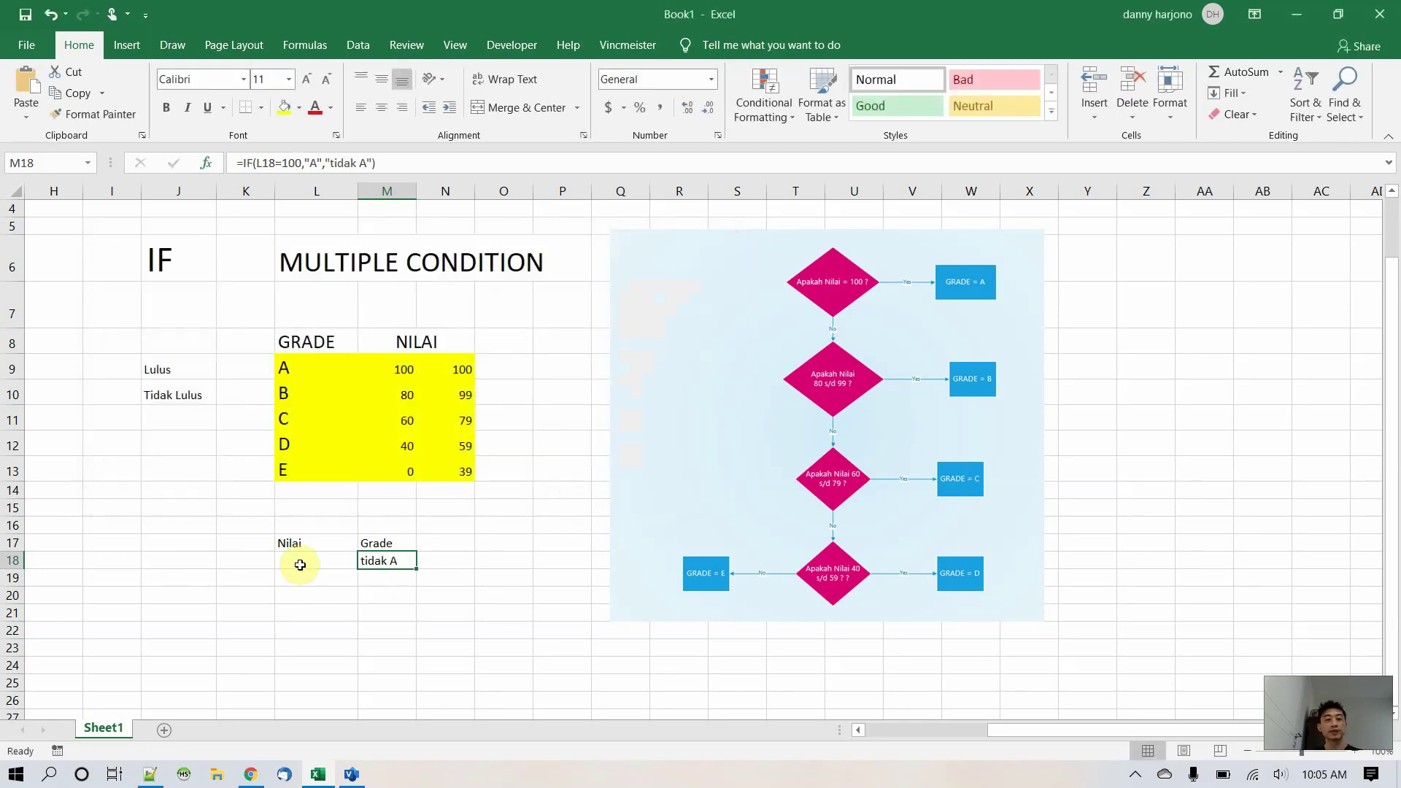
- Test the grade formula by entering 100, 99 and finally 60 in the Nilai cell L18
{"action": "left_click", "coordinate": [299, 563]}
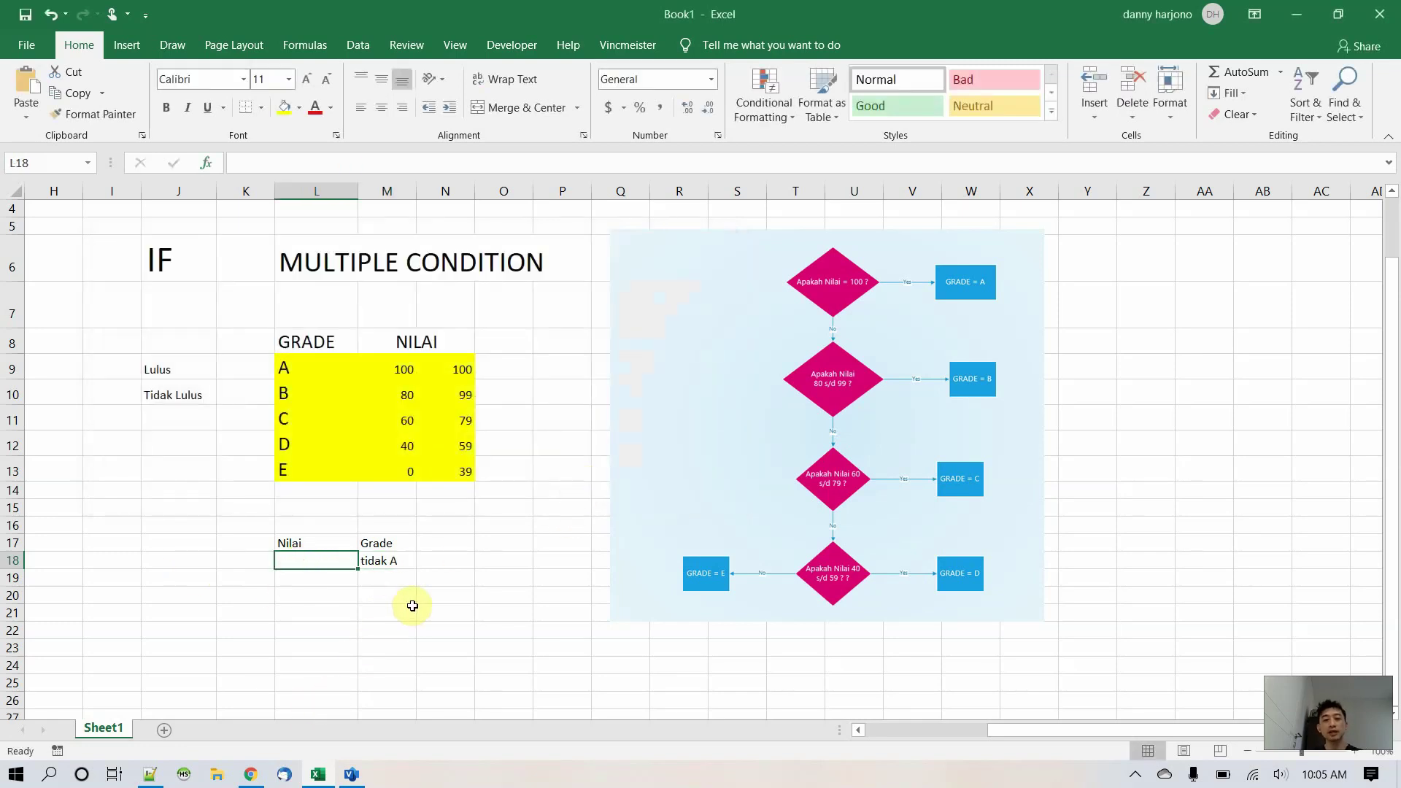
{"action": "type", "text": "100"}
{"action": "key", "text": "Return"}
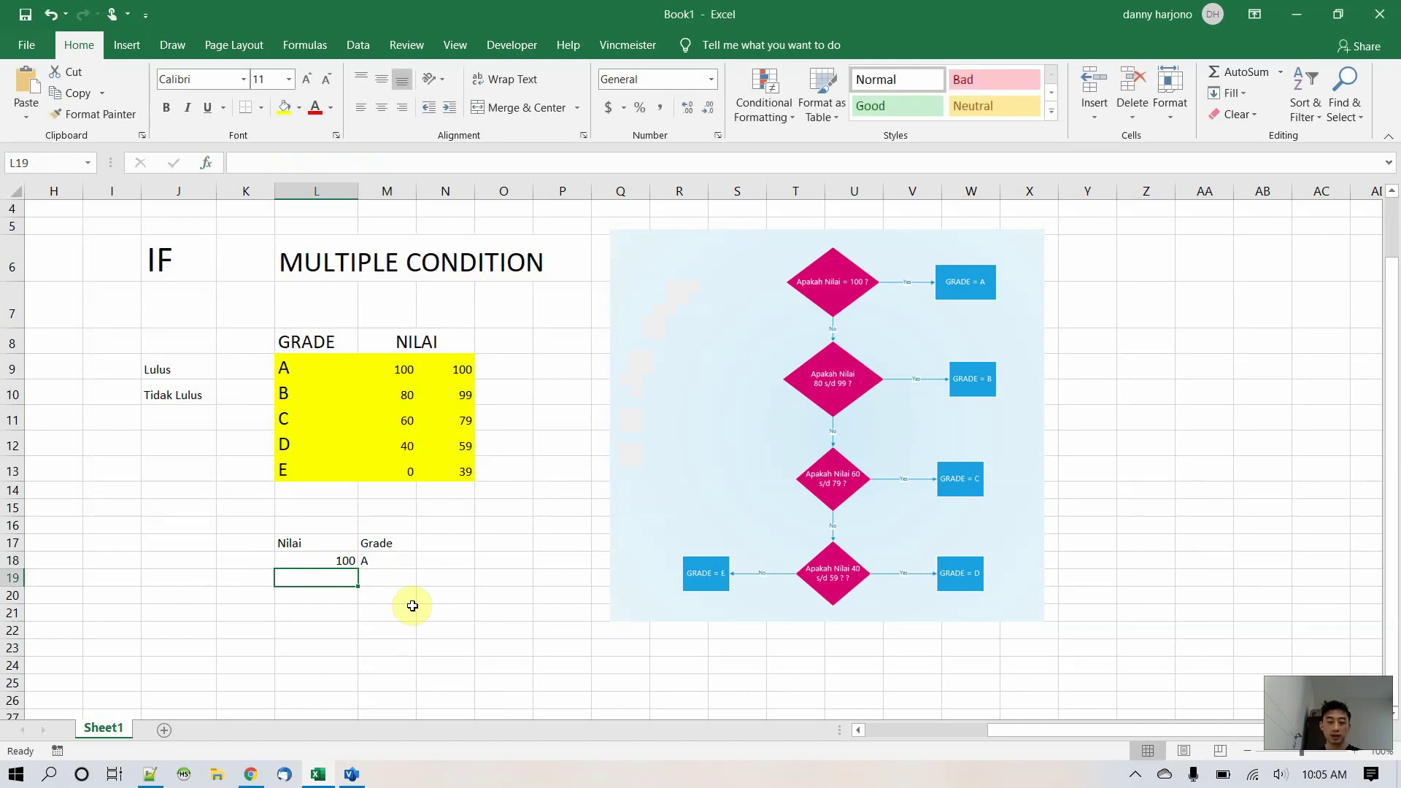
{"action": "key", "text": "Up"}
{"action": "type", "text": "99"}
{"action": "key", "text": "Return"}
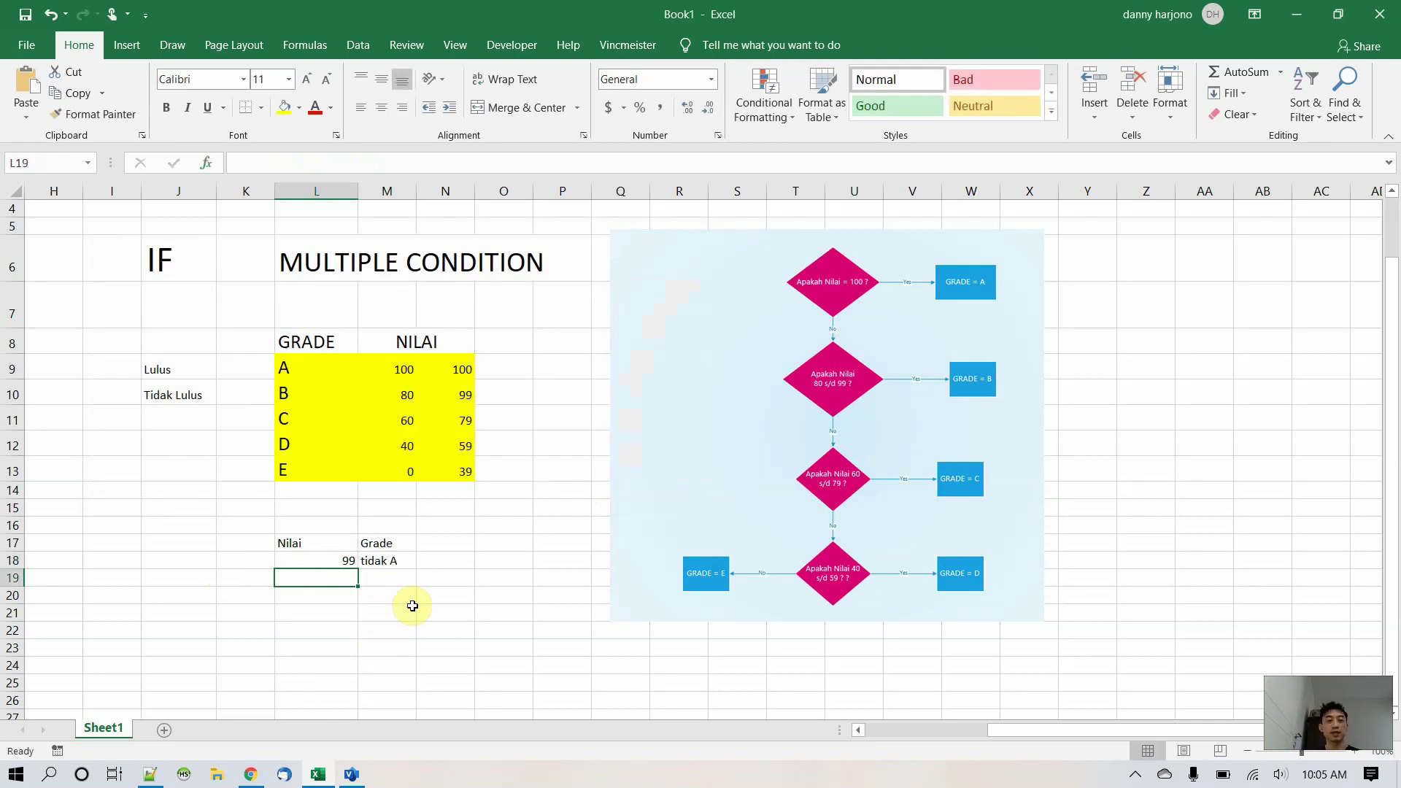
{"action": "key", "text": "Up"}
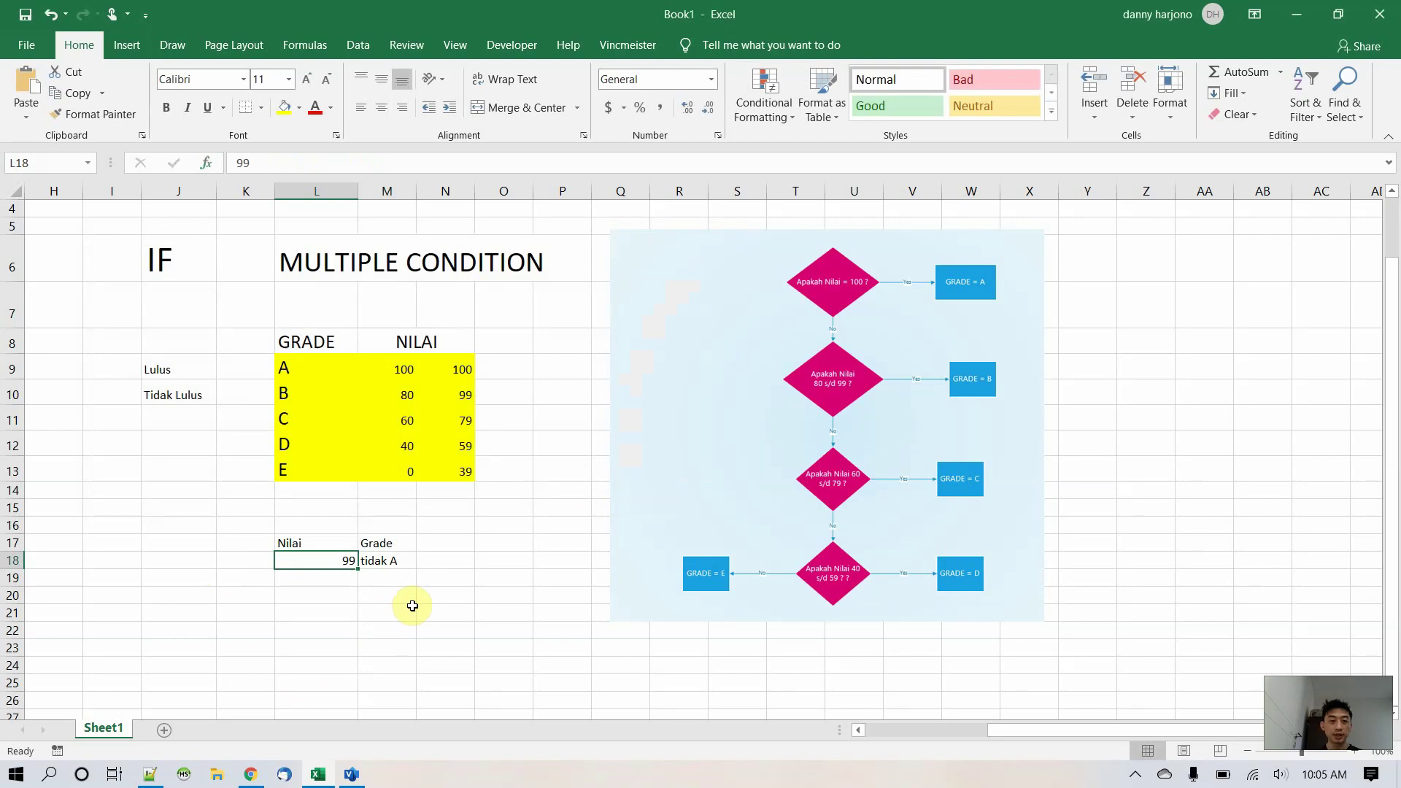
{"action": "type", "text": "60"}
{"action": "key", "text": "Return"}
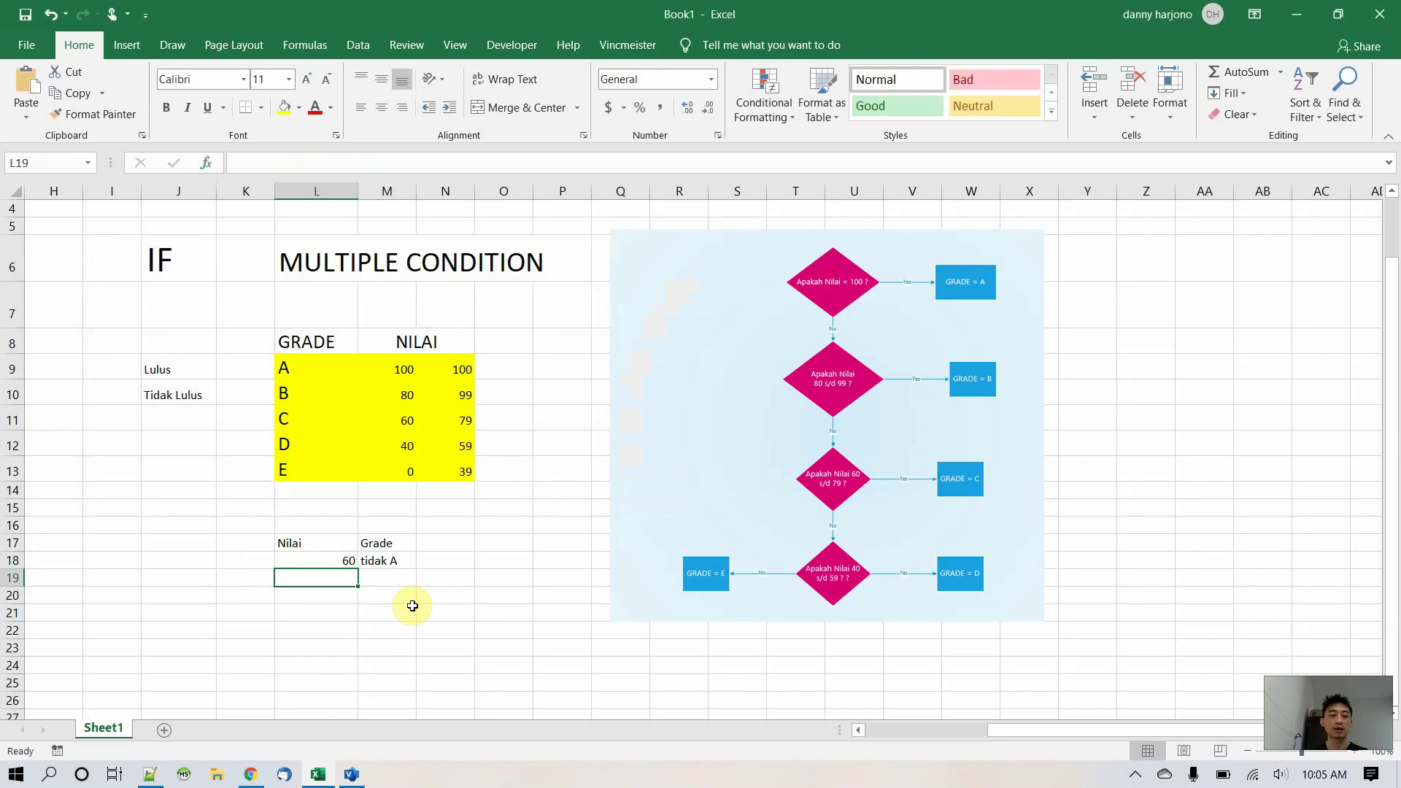
- Examine grades B to E in the yellow table and the arguments of the IF formula in M18
{"action": "key", "text": "Right"}
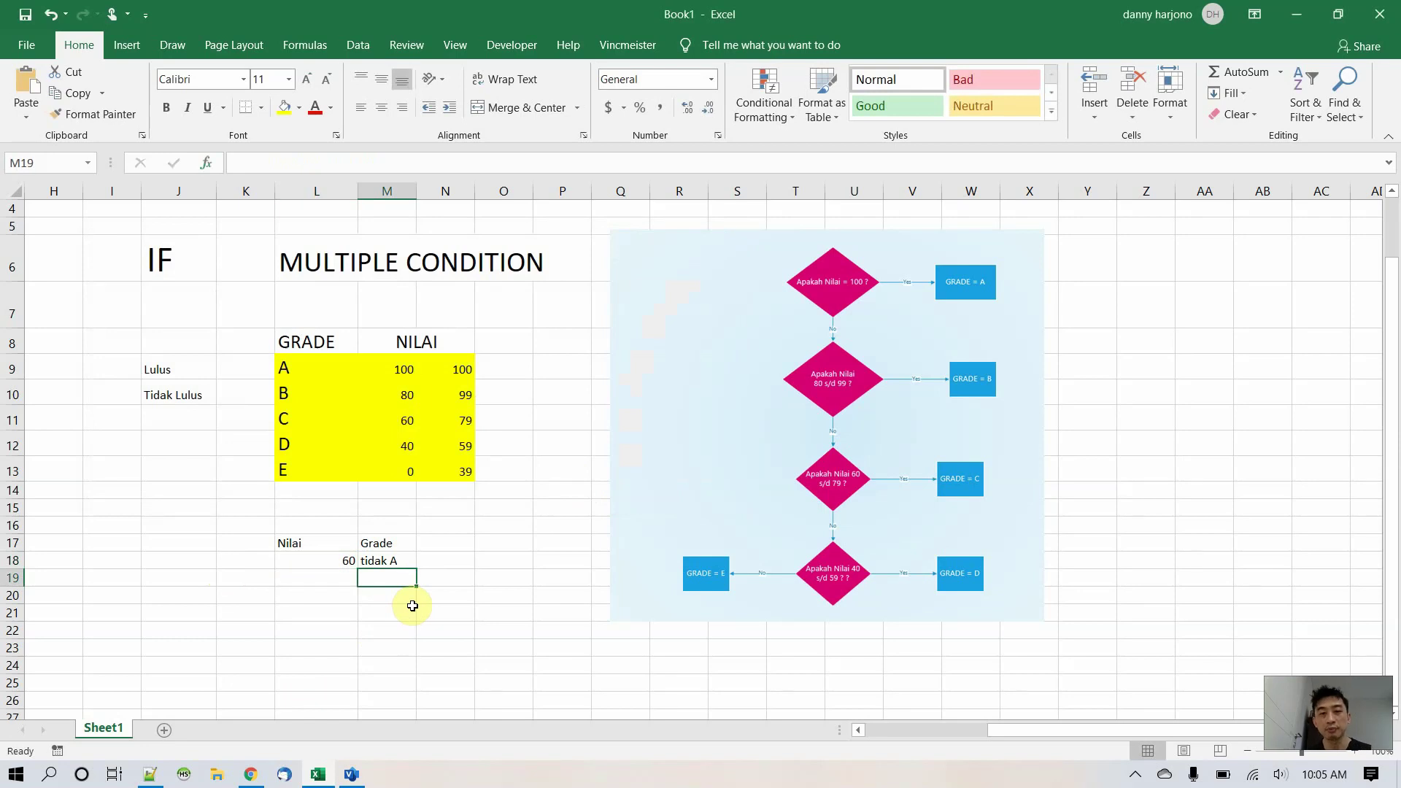
{"action": "key", "text": "Up"}
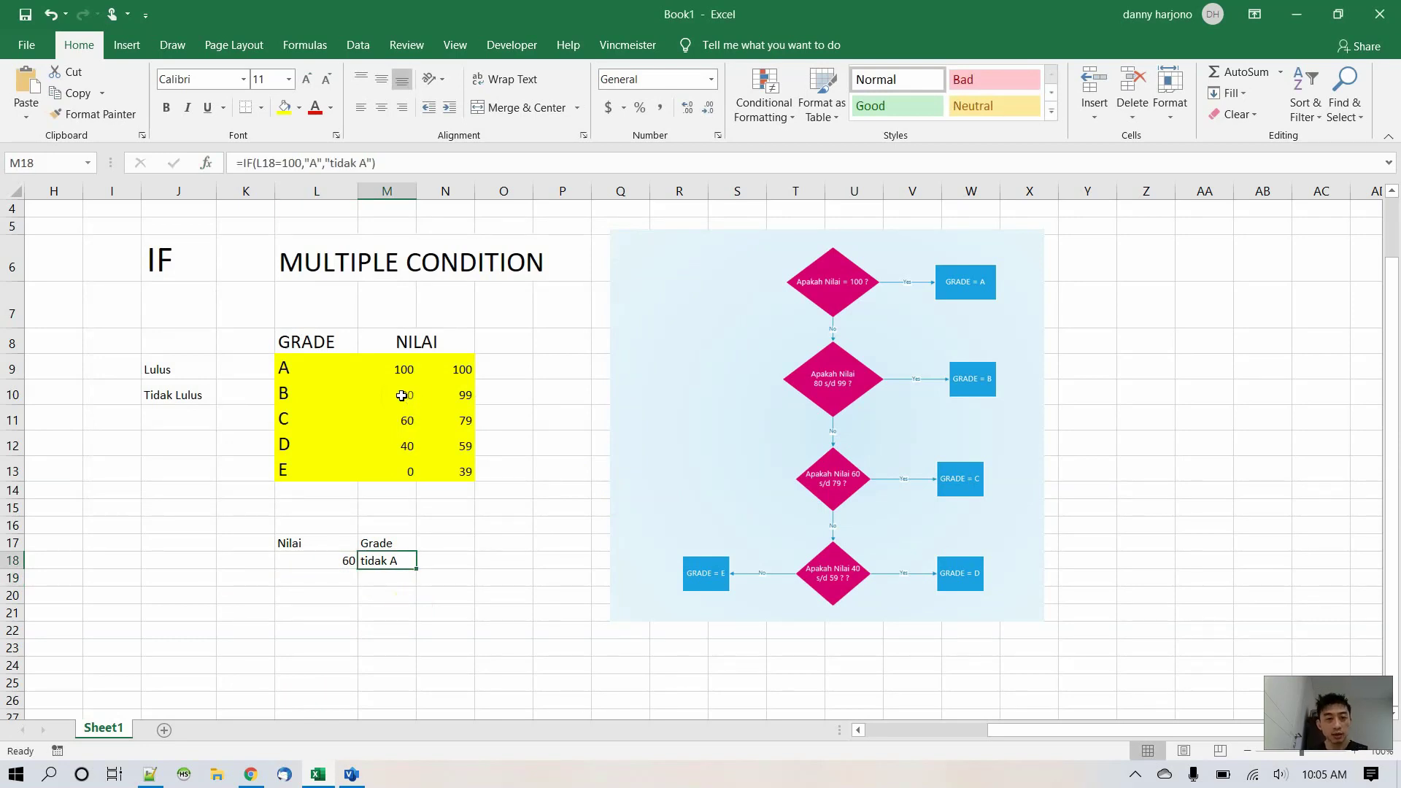
{"action": "left_click", "coordinate": [286, 394]}
{"action": "left_click", "coordinate": [286, 420]}
{"action": "left_click", "coordinate": [286, 445]}
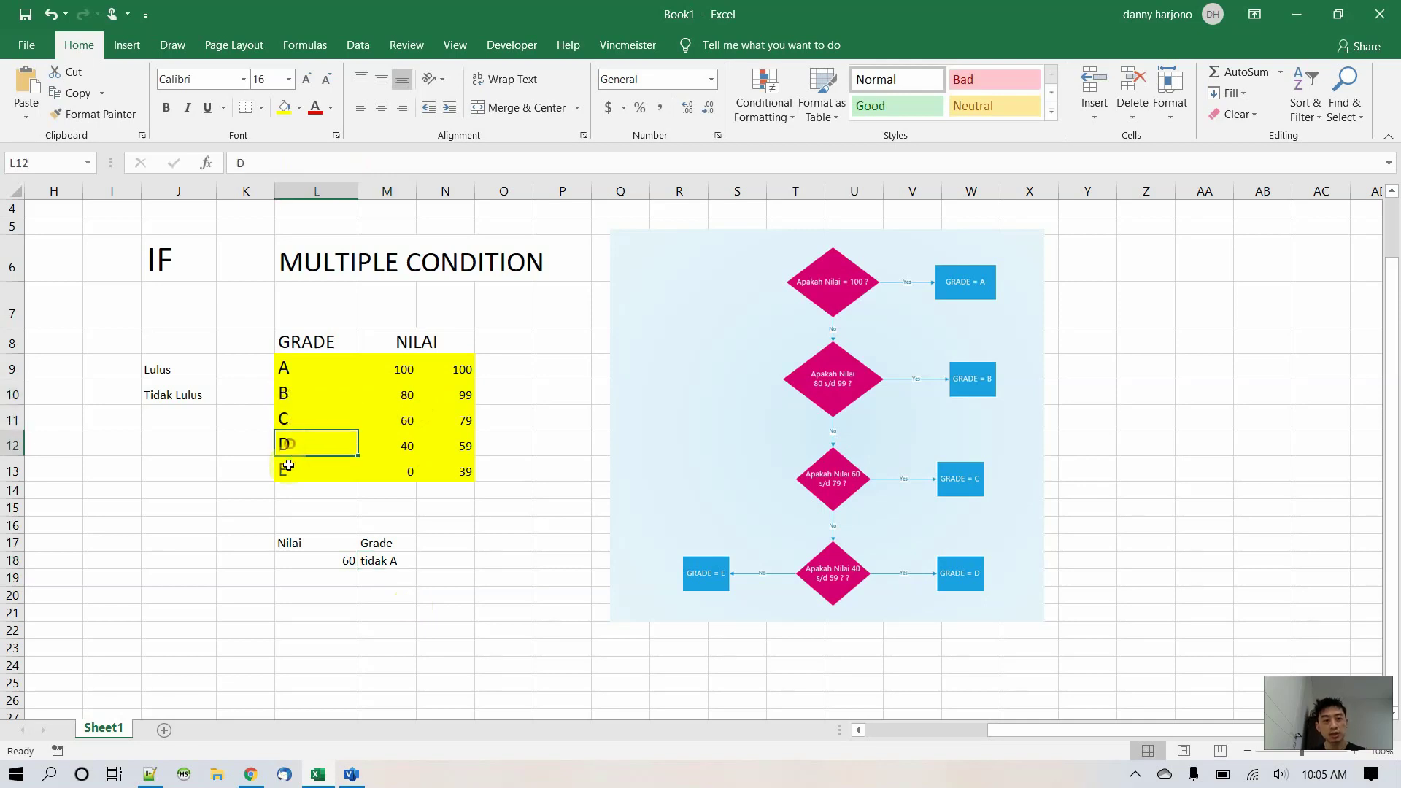
{"action": "left_click", "coordinate": [290, 475]}
{"action": "left_click", "coordinate": [397, 558]}
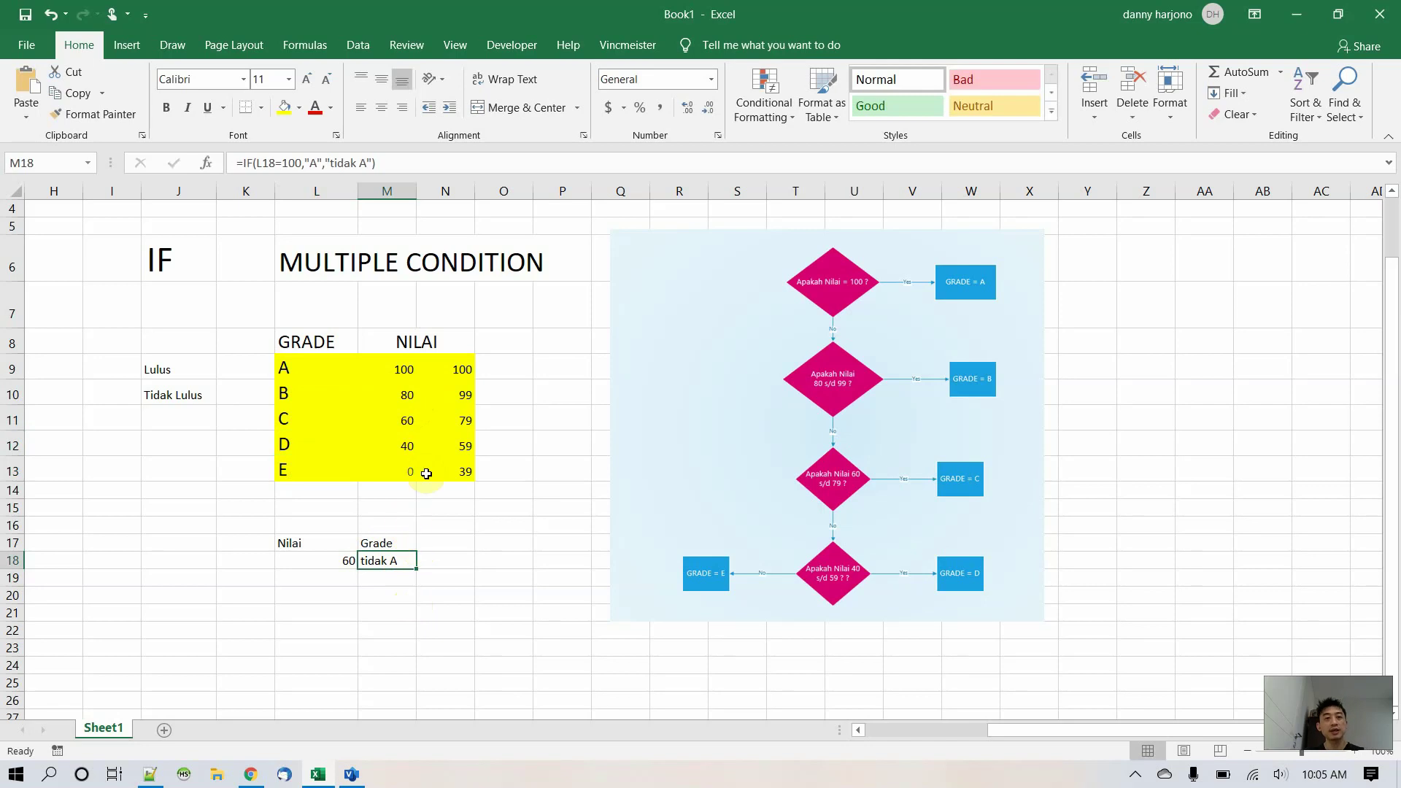
{"action": "left_click", "coordinate": [206, 164]}
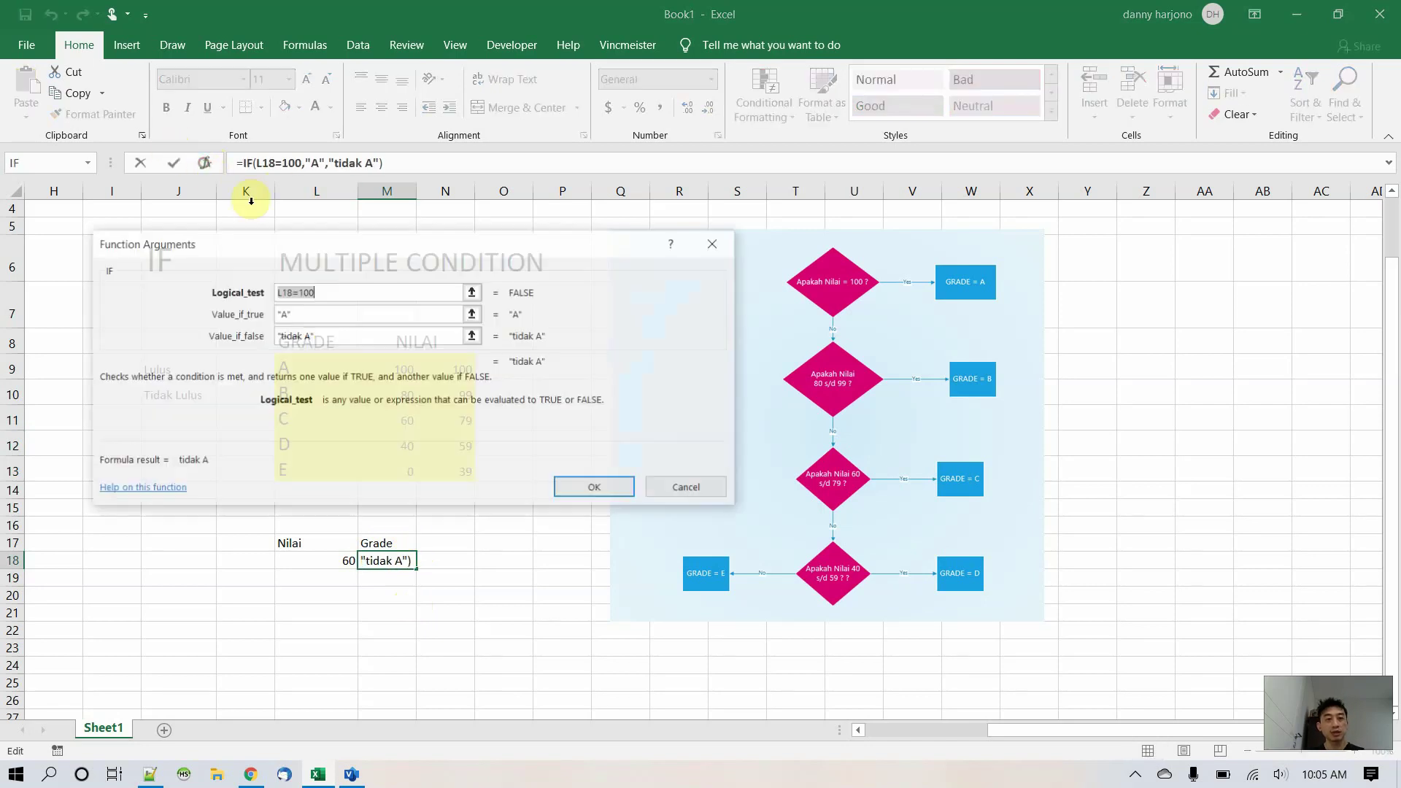
{"action": "left_click", "coordinate": [377, 335]}
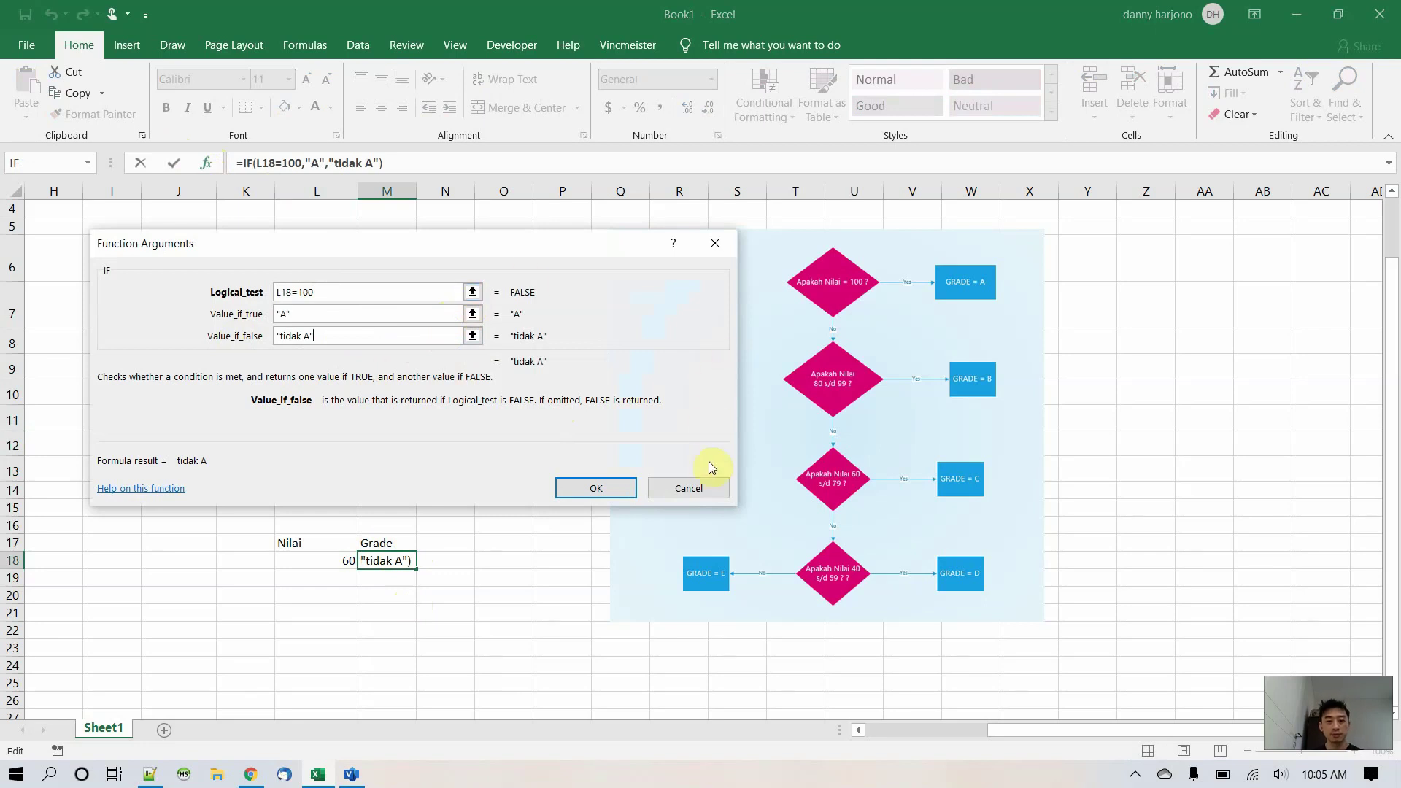
{"action": "left_click", "coordinate": [705, 495]}
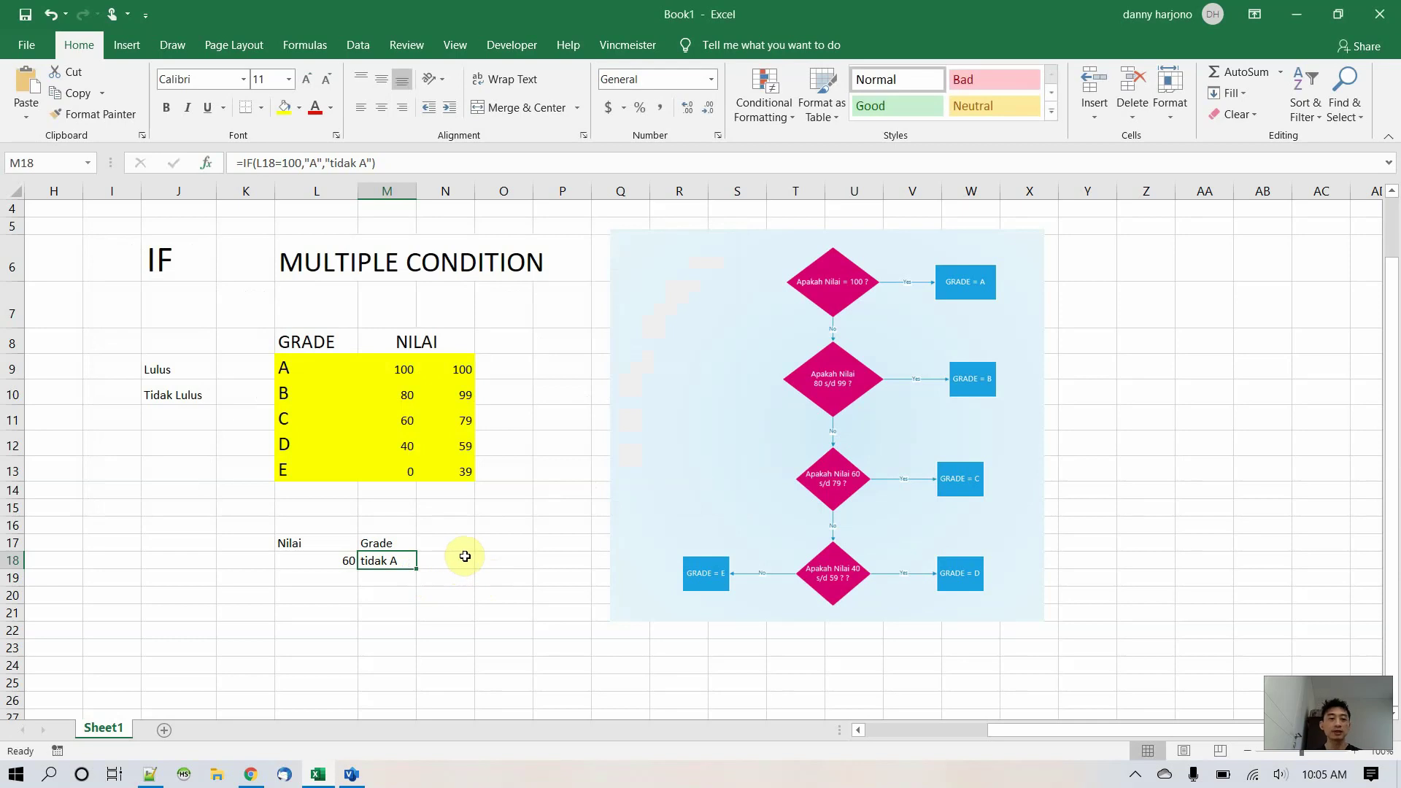
{"action": "left_click", "coordinate": [457, 560]}
{"action": "left_click", "coordinate": [390, 576]}
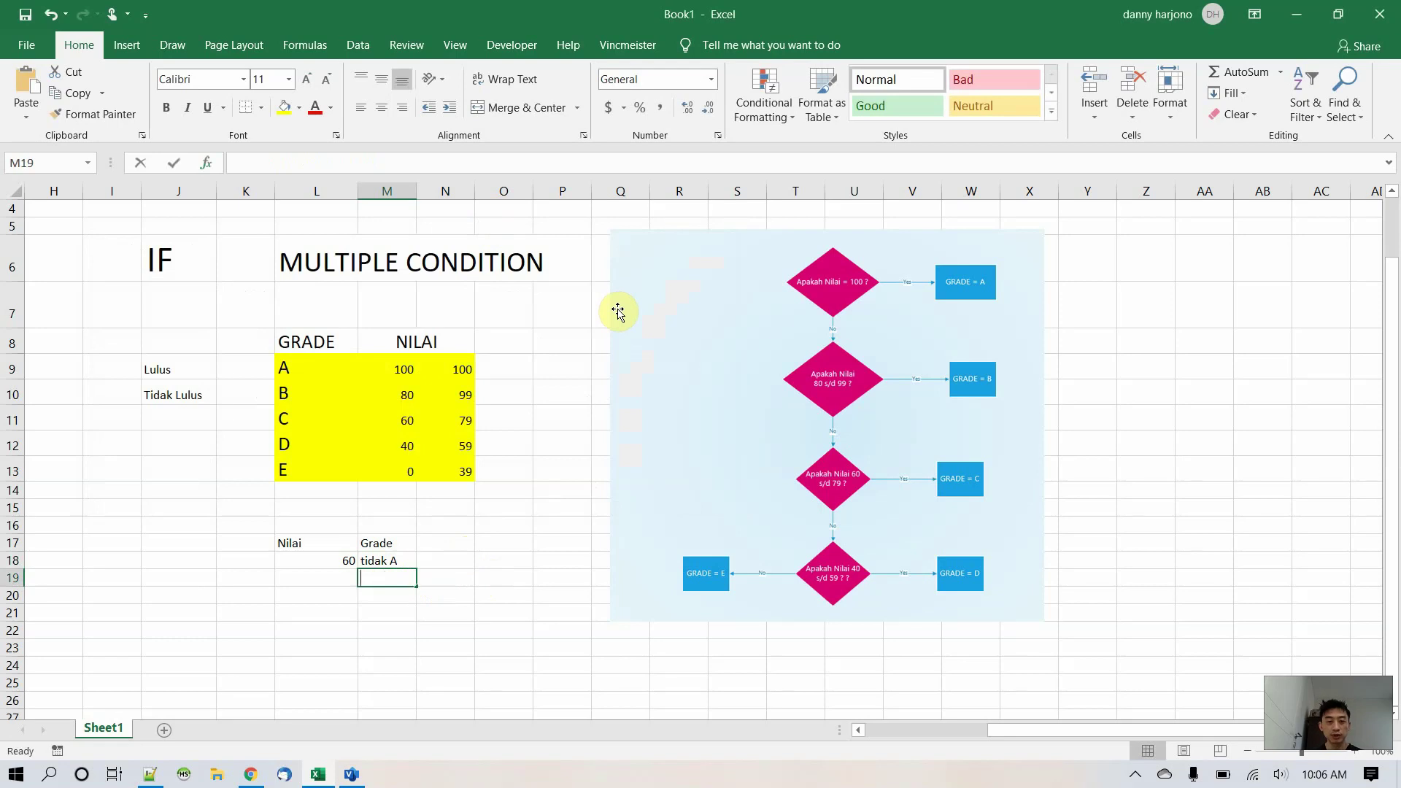
{"action": "type", "text": "=if"}
{"action": "key", "text": "Tab"}
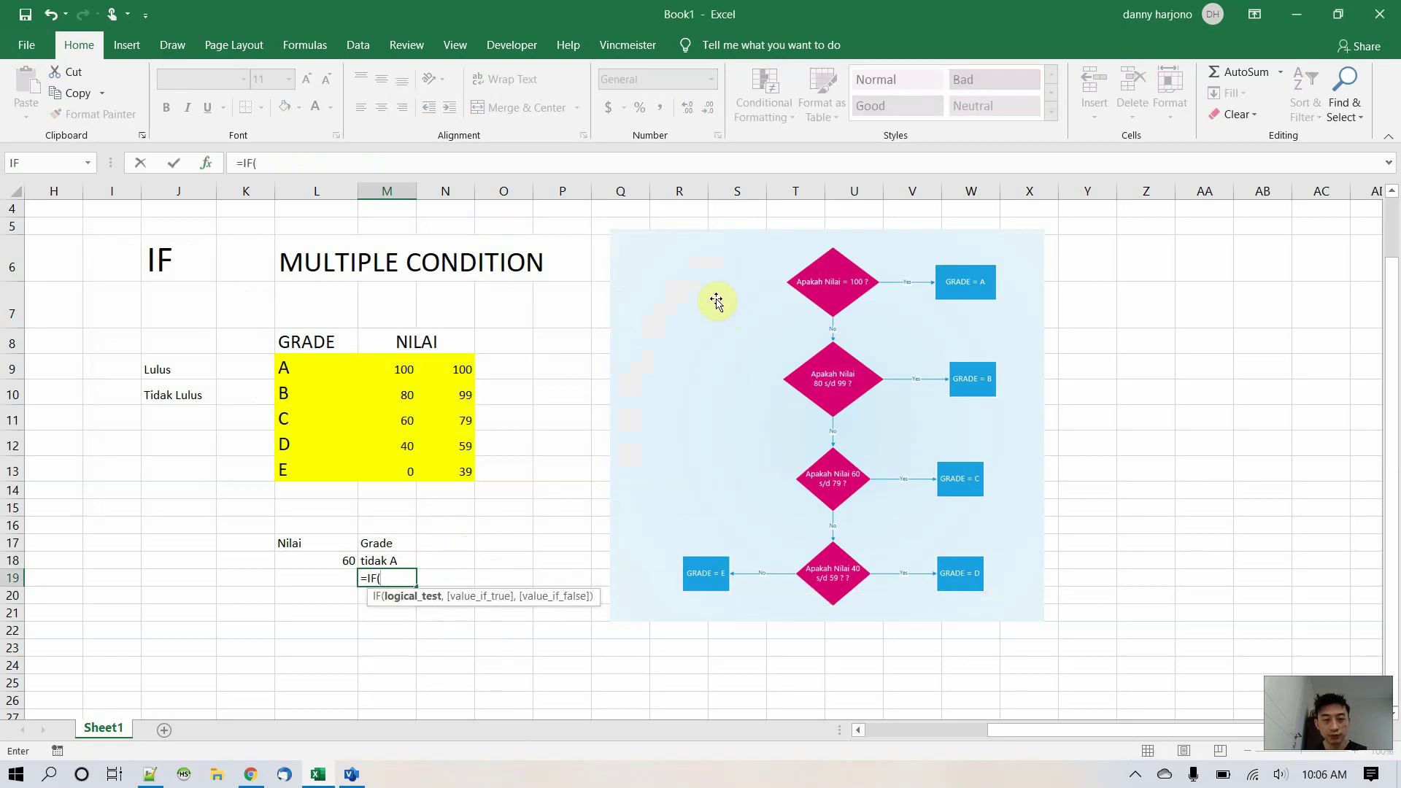
{"action": "left_click", "coordinate": [336, 561]}
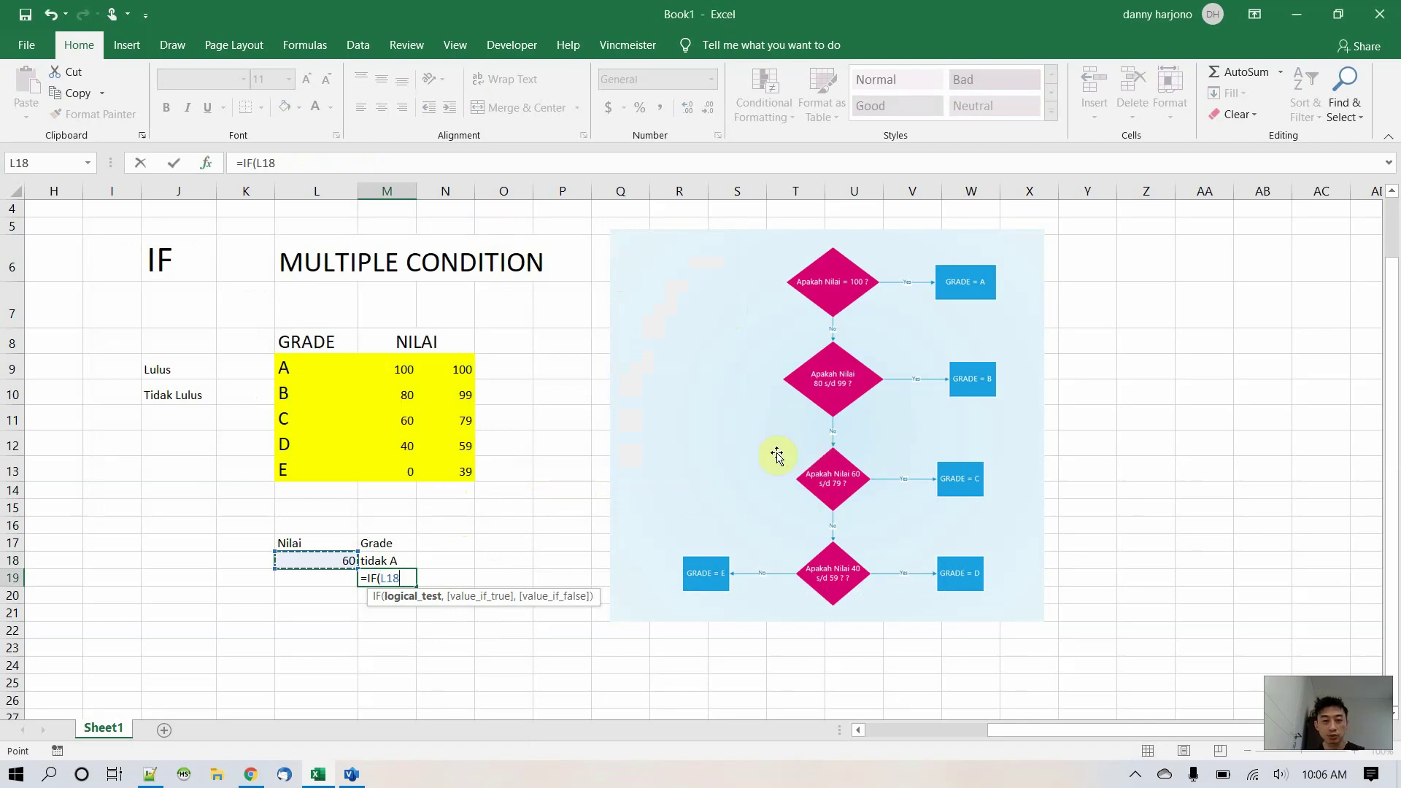
{"action": "key", "text": "Escape"}
- Insert an IF function in M19, below the first grade formula, with the logical test L18>80
{"action": "left_click", "coordinate": [210, 161]}
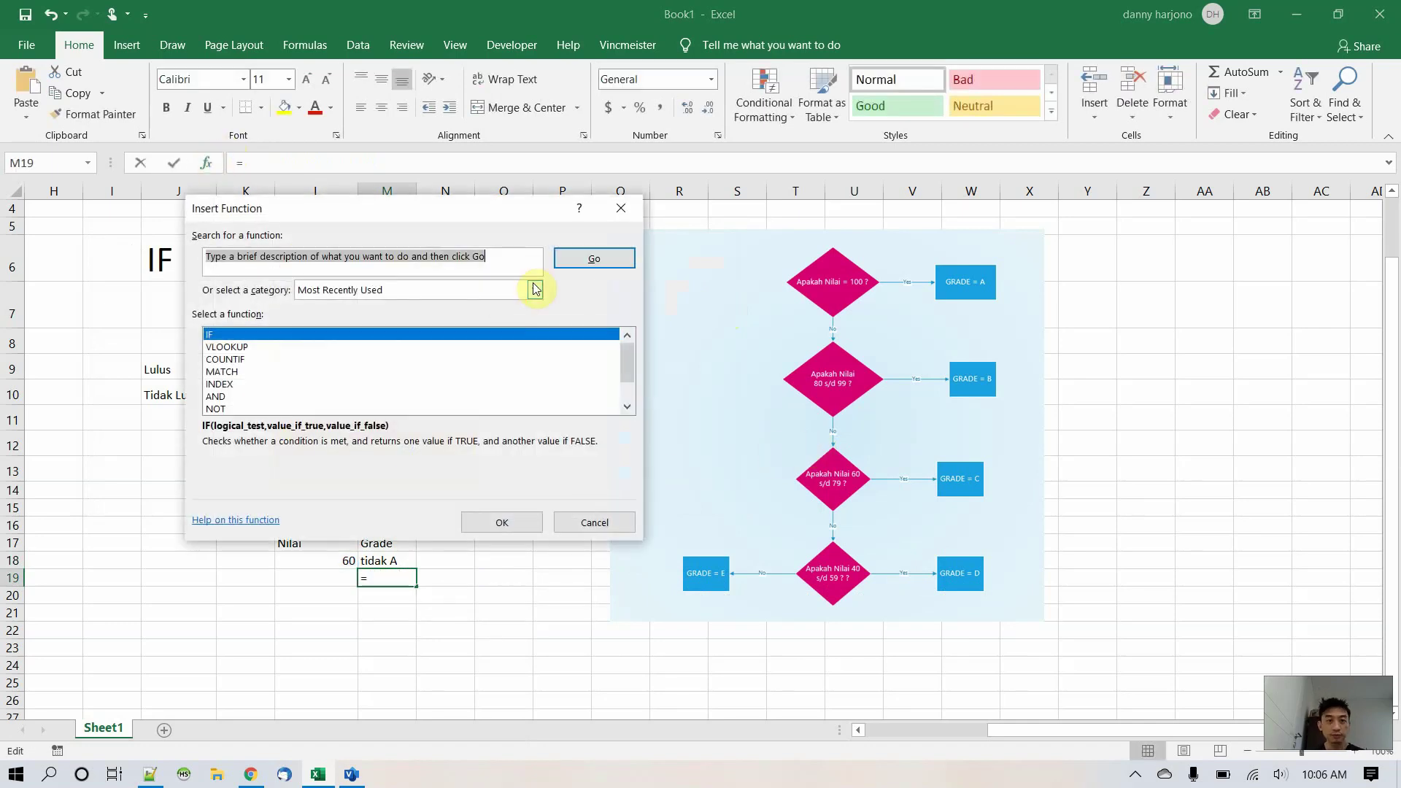
{"action": "double_click", "coordinate": [230, 335]}
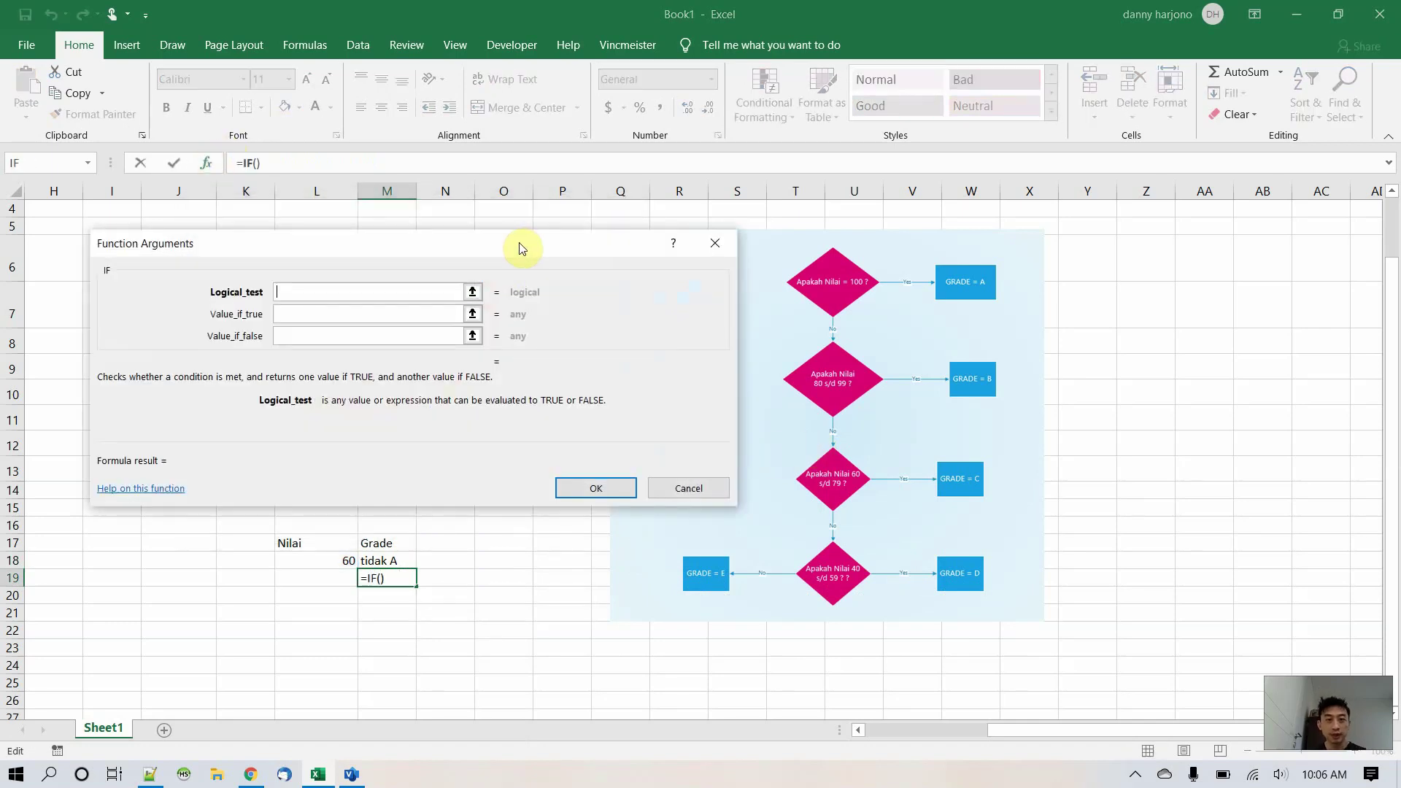
{"action": "left_click_drag", "start_coordinate": [519, 244], "coordinate": [479, 243]}
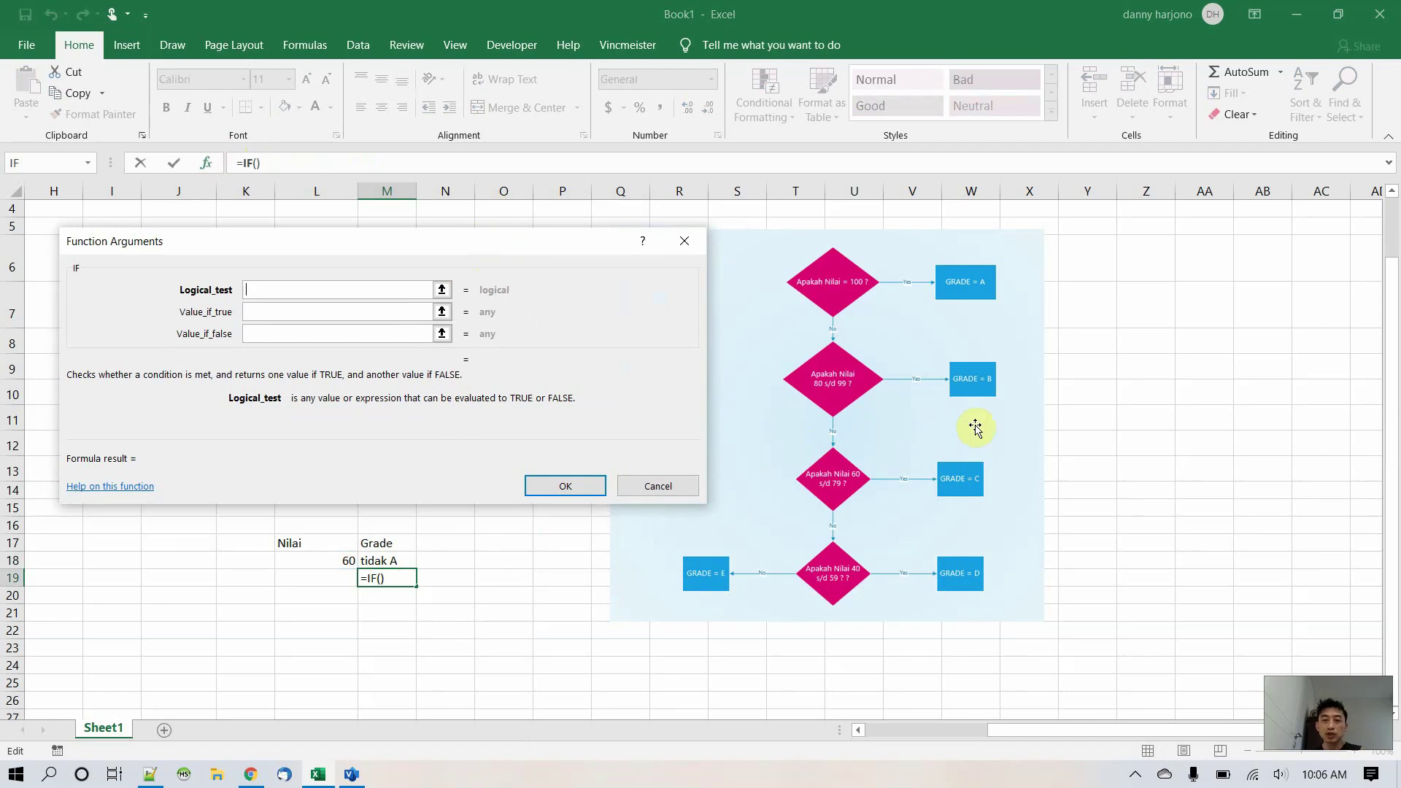
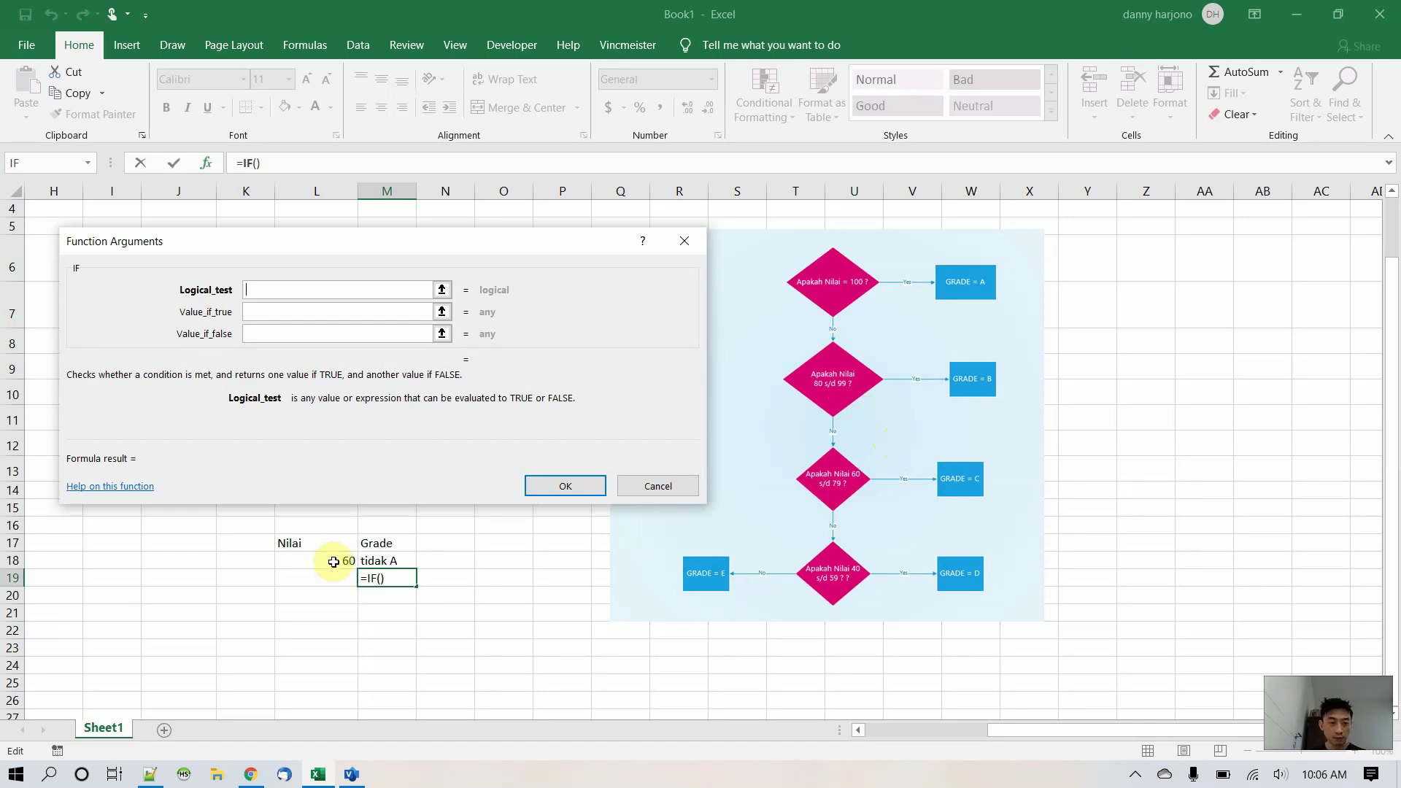
{"action": "left_click", "coordinate": [334, 562]}
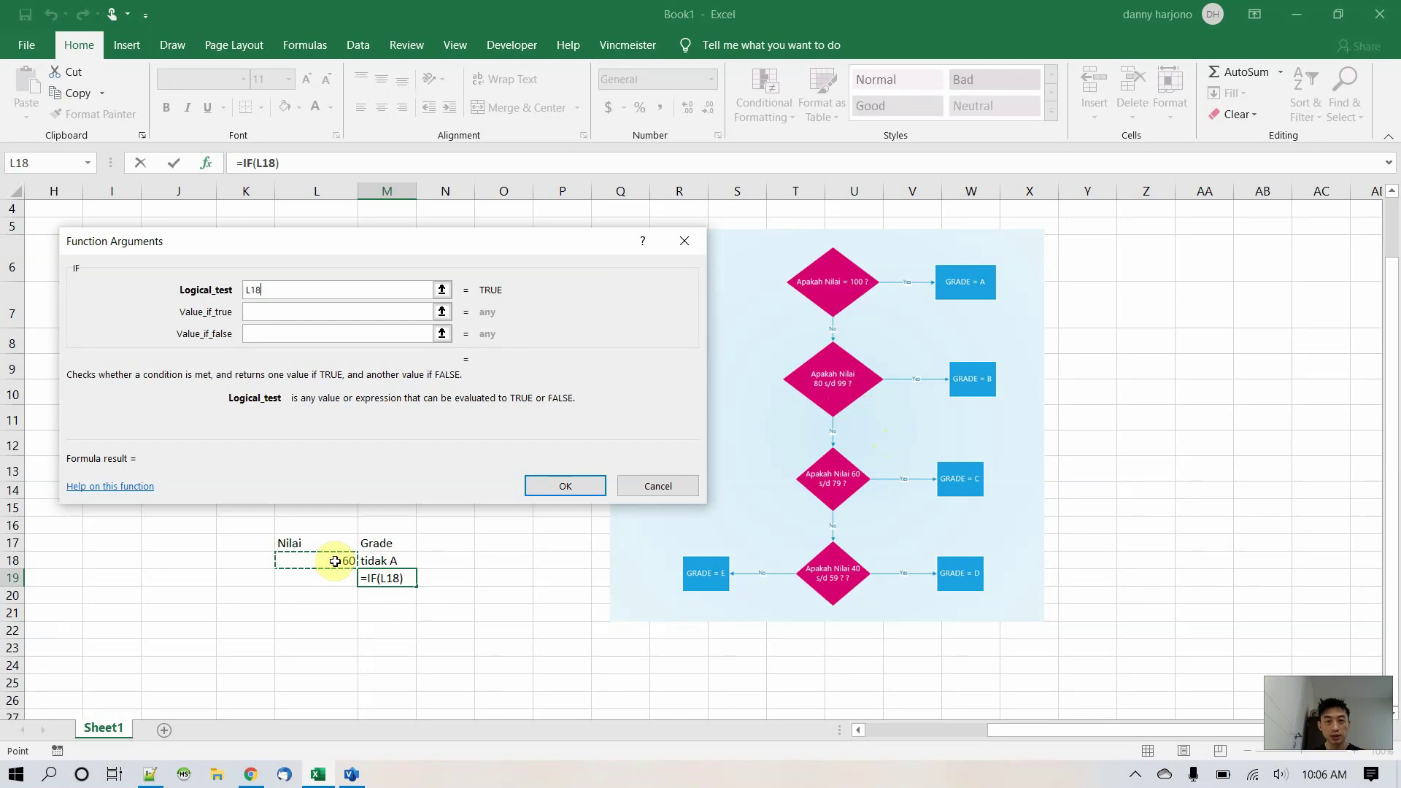
{"action": "type", "text": ">"}
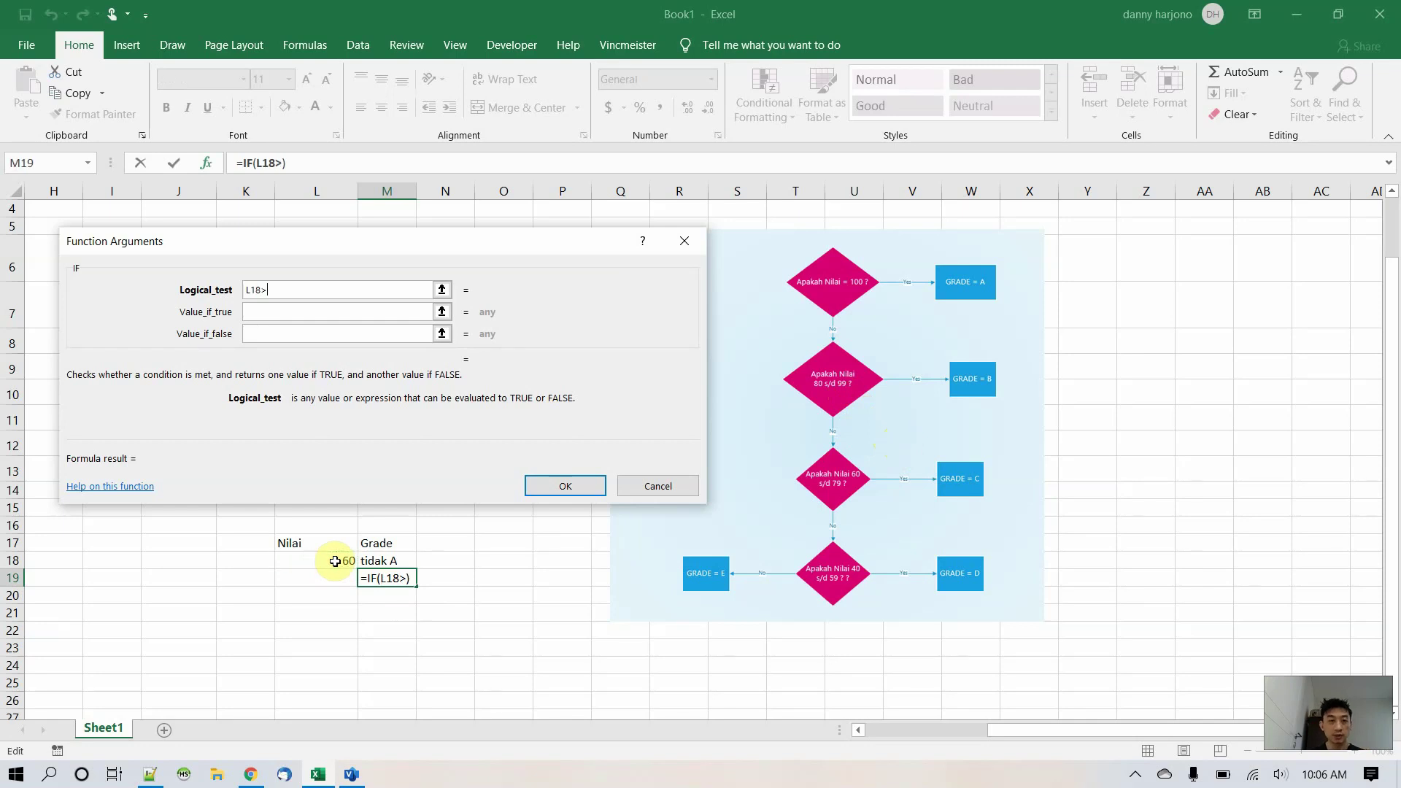
{"action": "type", "text": "80"}
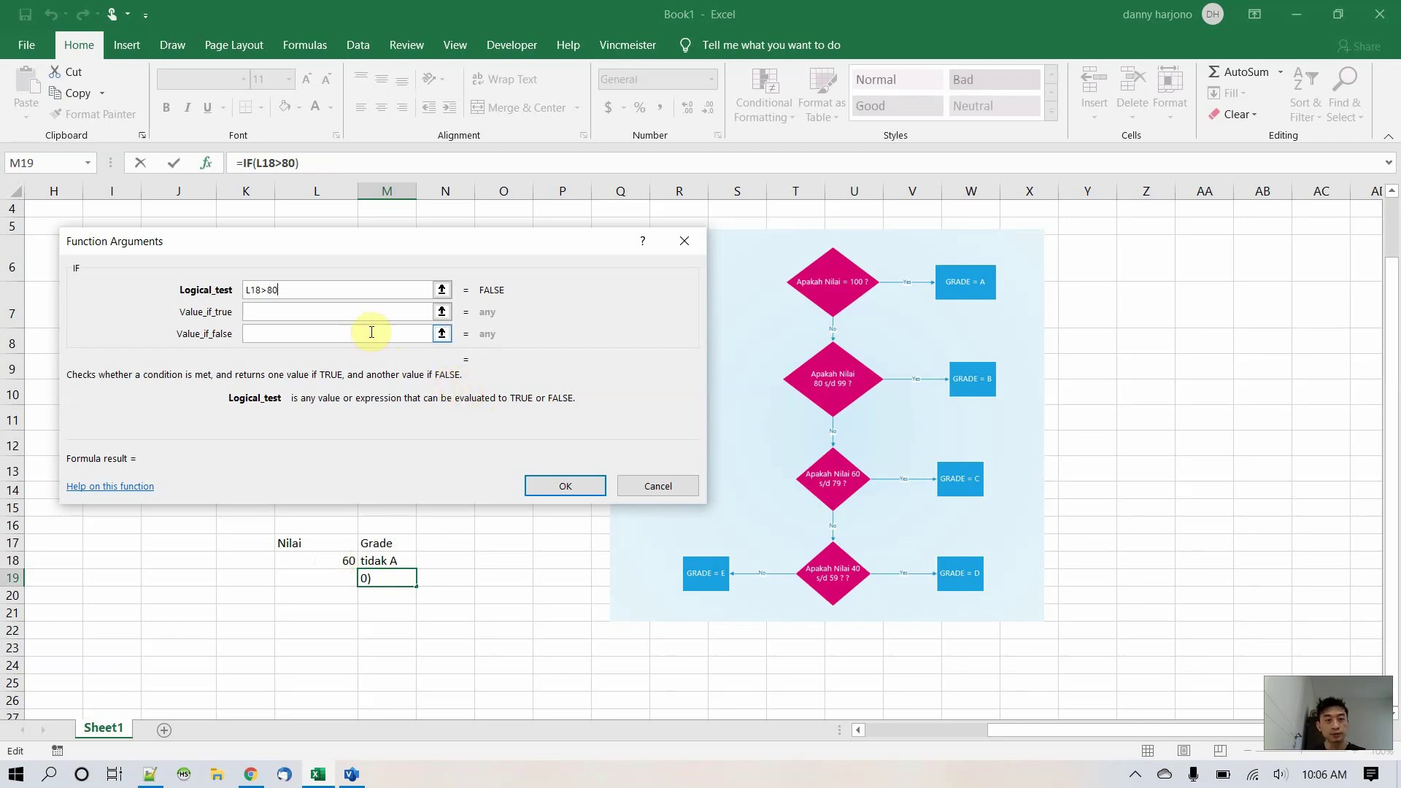
- Complete the M19 IF function so it returns "B" when true and "Tidak B" when false
{"action": "left_click", "coordinate": [387, 315]}
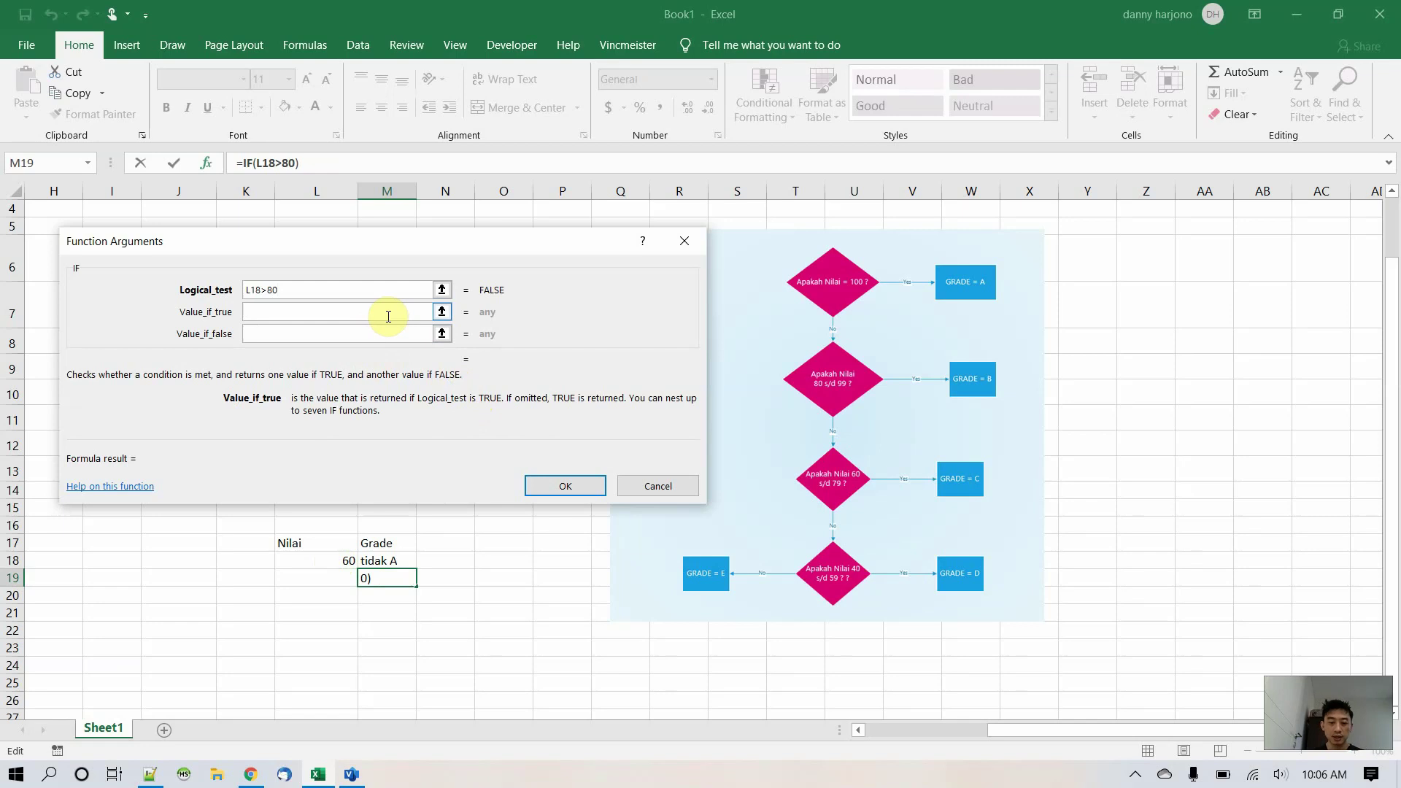
{"action": "type", "text": "\"B\""}
{"action": "left_click", "coordinate": [397, 333]}
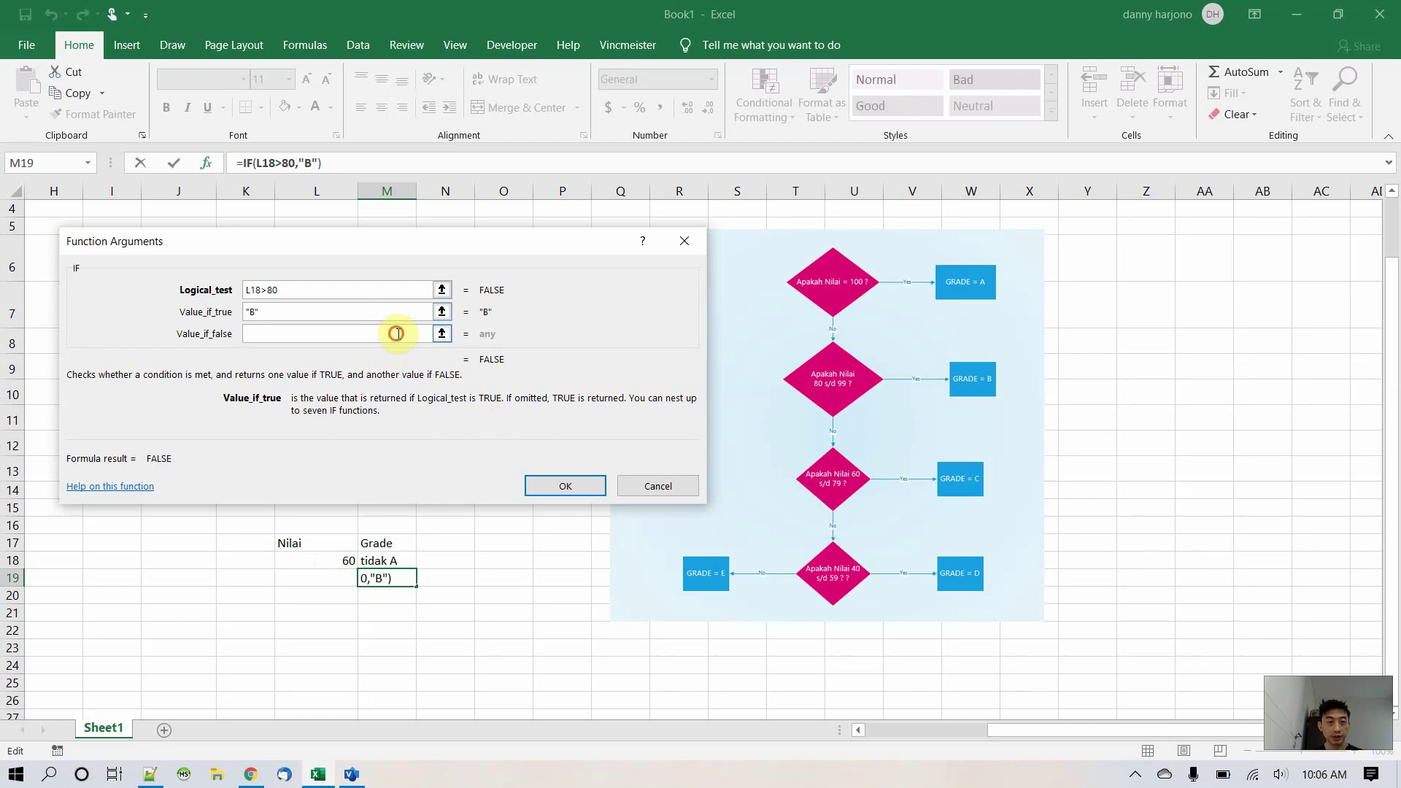
{"action": "type", "text": "\"T"}
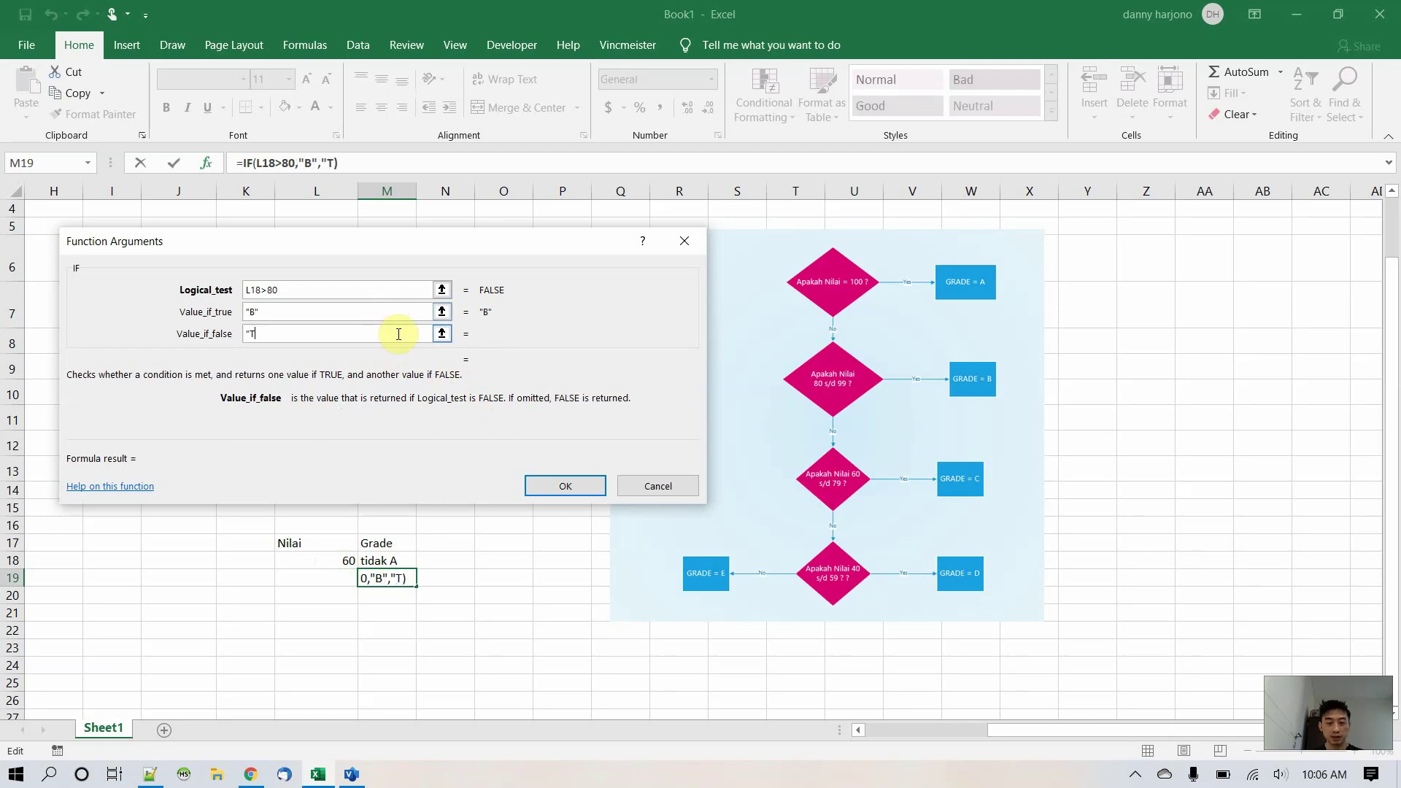
{"action": "type", "text": "idak B\""}
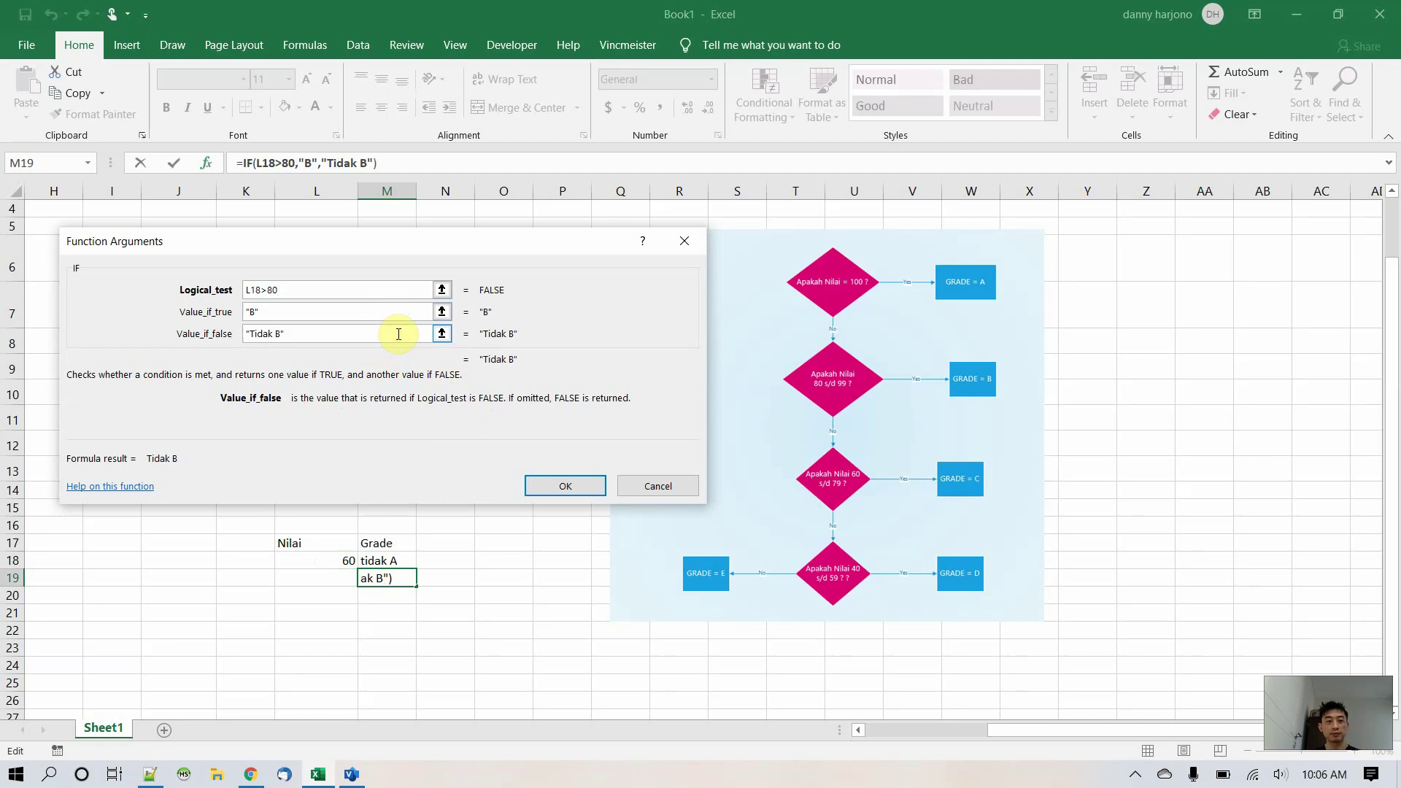
{"action": "key", "text": "Return"}
- Test the grade B formula in M19 by entering 80 in the Nilai cell L18
{"action": "key", "text": "Up"}
{"action": "key", "text": "Left"}
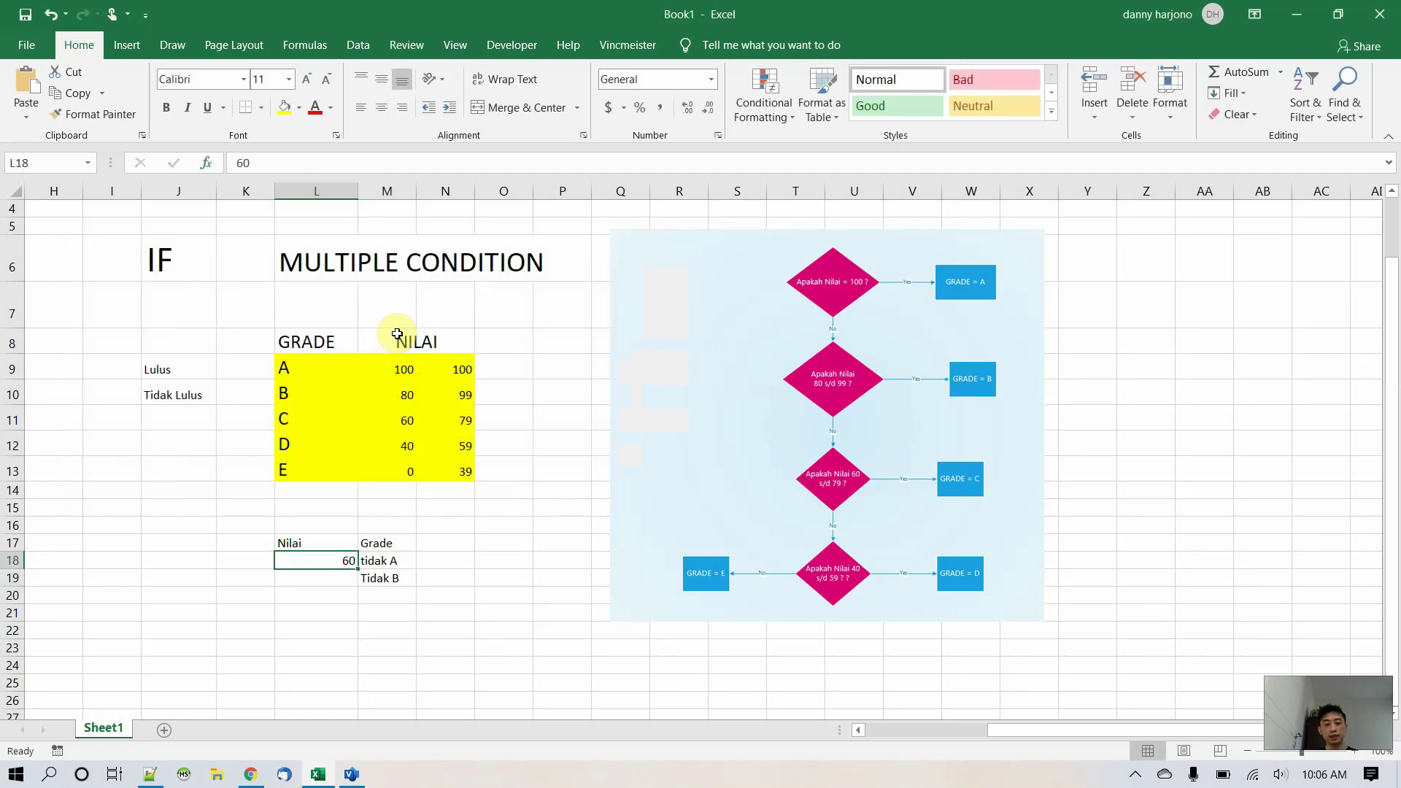
{"action": "type", "text": "80"}
{"action": "key", "text": "Return"}
{"action": "key", "text": "Up"}
{"action": "key", "text": "Down"}
{"action": "key", "text": "Right"}
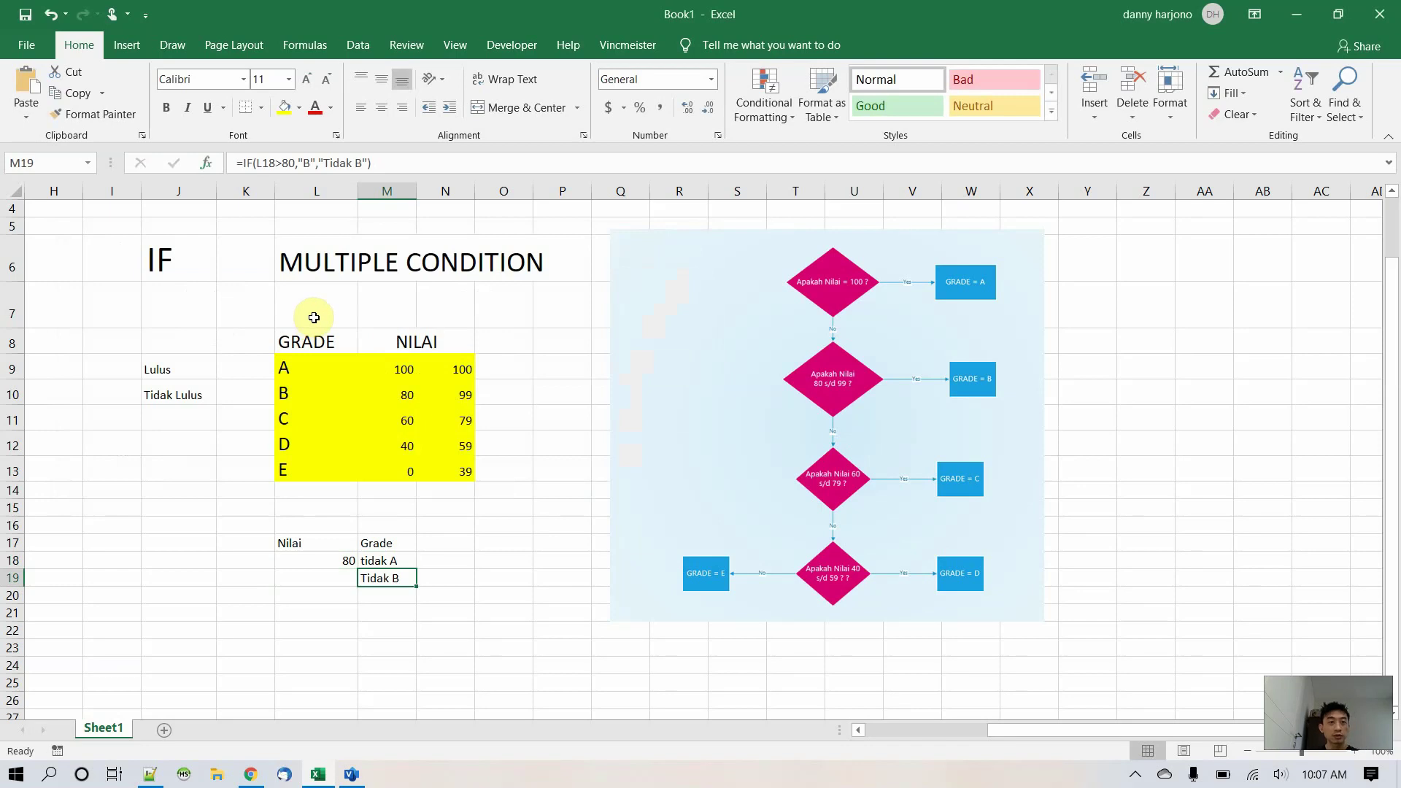
{"action": "key", "text": "Up"}
{"action": "key", "text": "Left"}
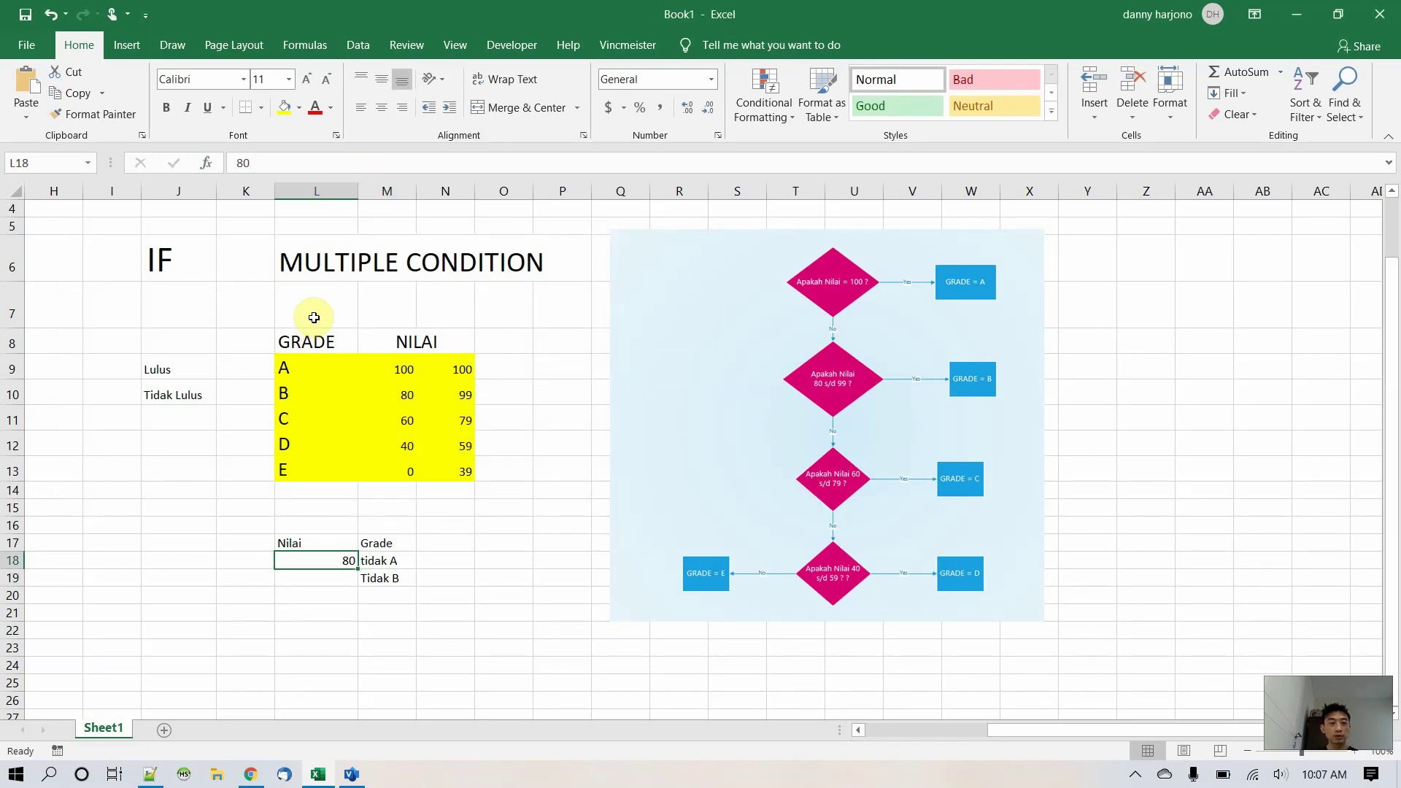
- Change the logical test of the IF function in M19 to L18>=80
{"action": "left_click", "coordinate": [383, 578]}
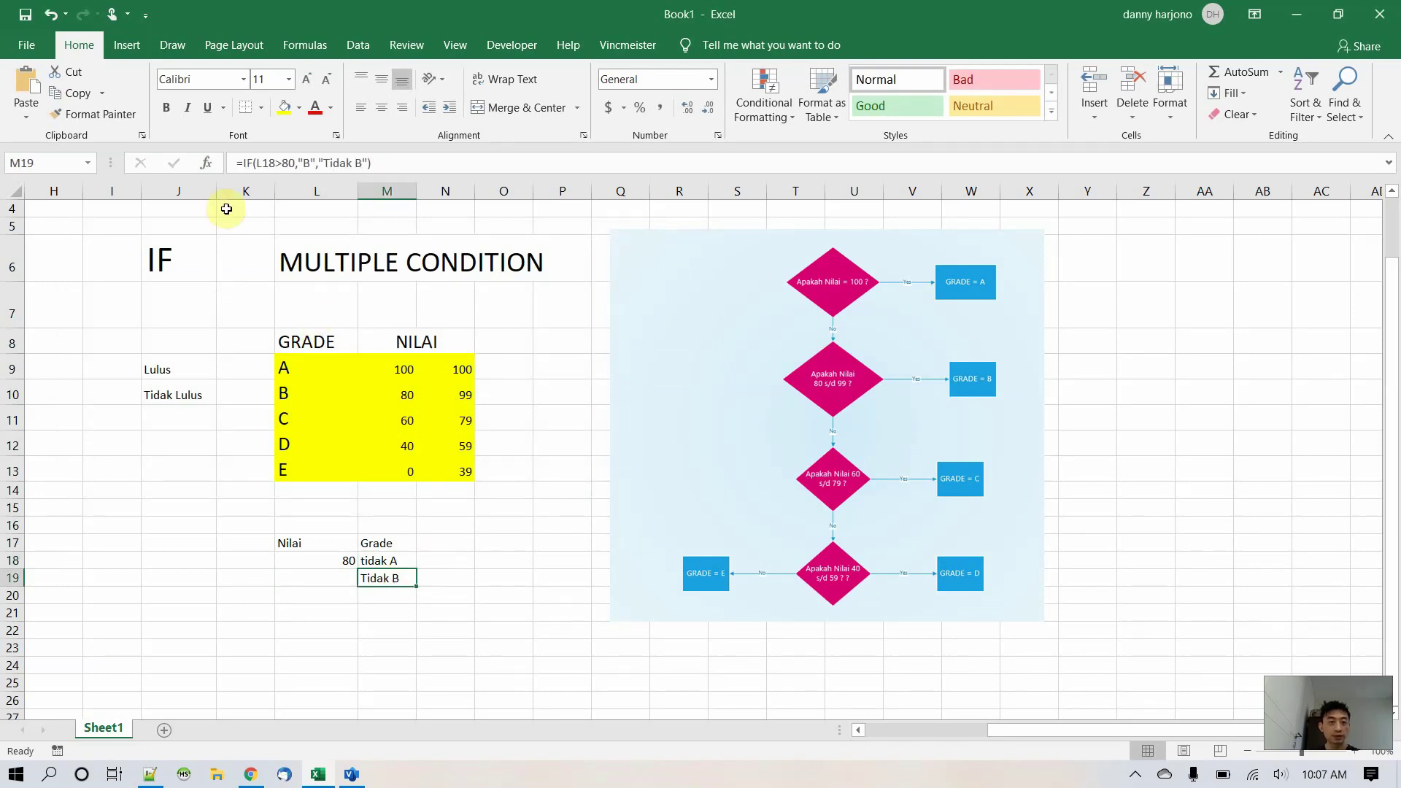
{"action": "left_click", "coordinate": [207, 164]}
{"action": "left_click", "coordinate": [275, 290]}
{"action": "type", "text": "=80"}
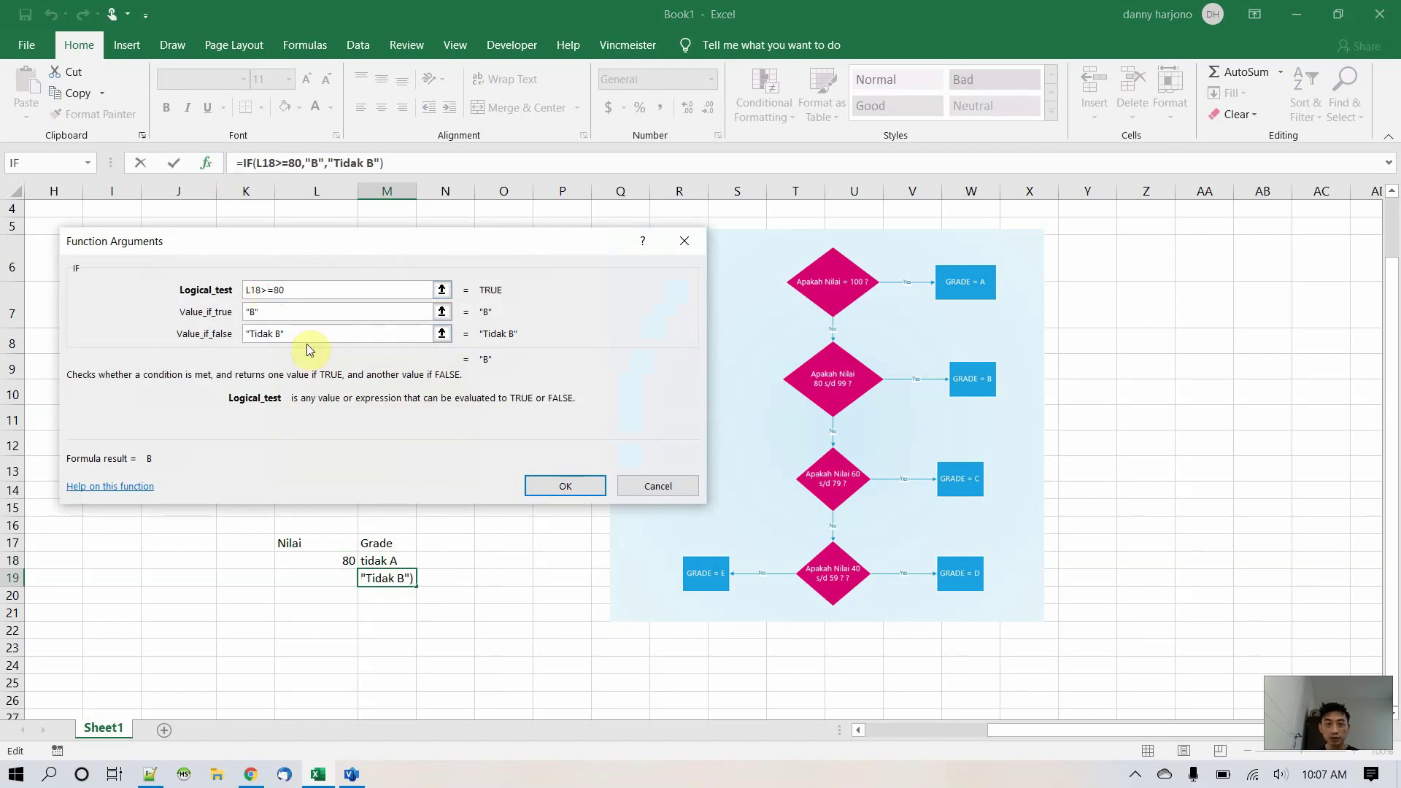
{"action": "key", "text": "Return"}
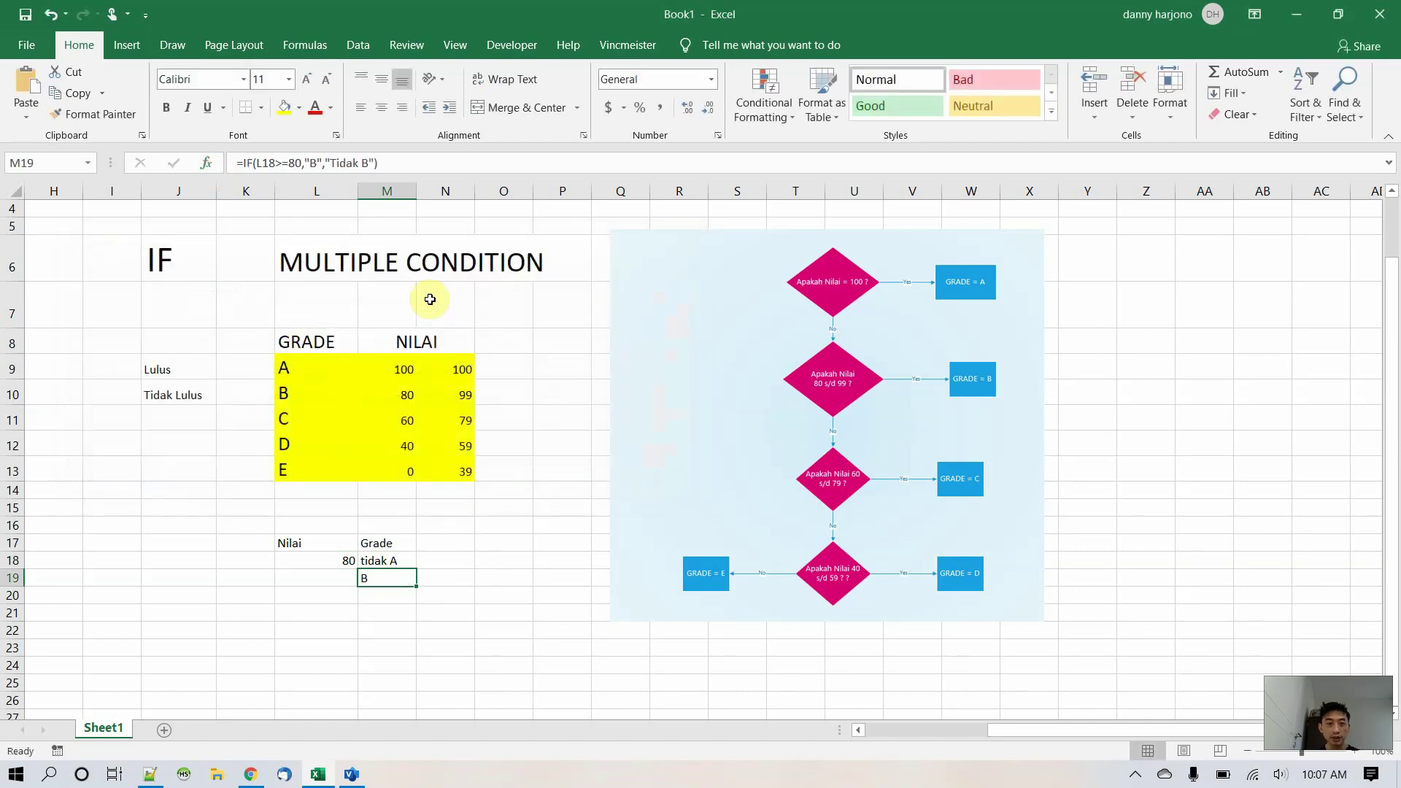
- Examine the grade B score range in the yellow table and the IF arguments in M19 and M18
{"action": "left_click_drag", "start_coordinate": [397, 400], "coordinate": [450, 398]}
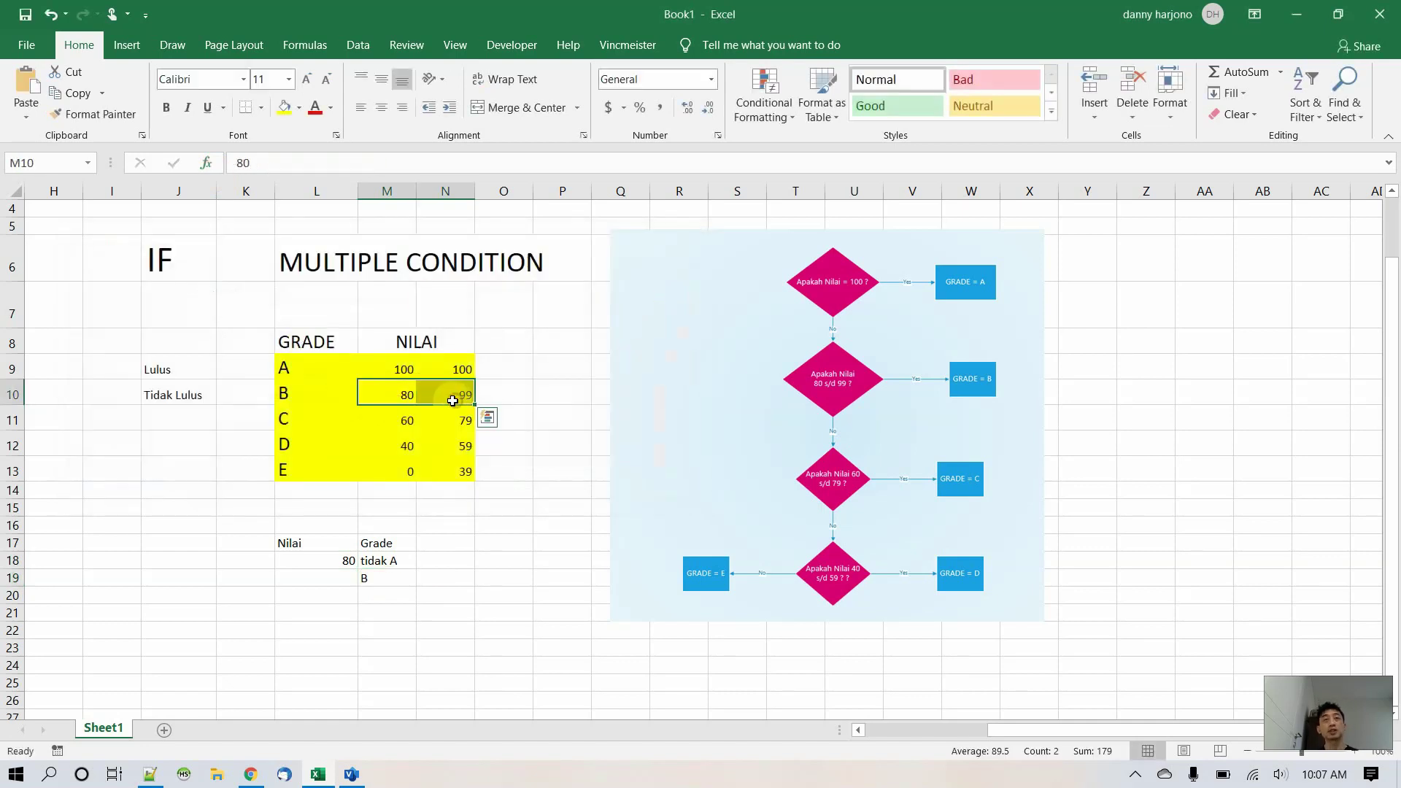
{"action": "left_click", "coordinate": [378, 579]}
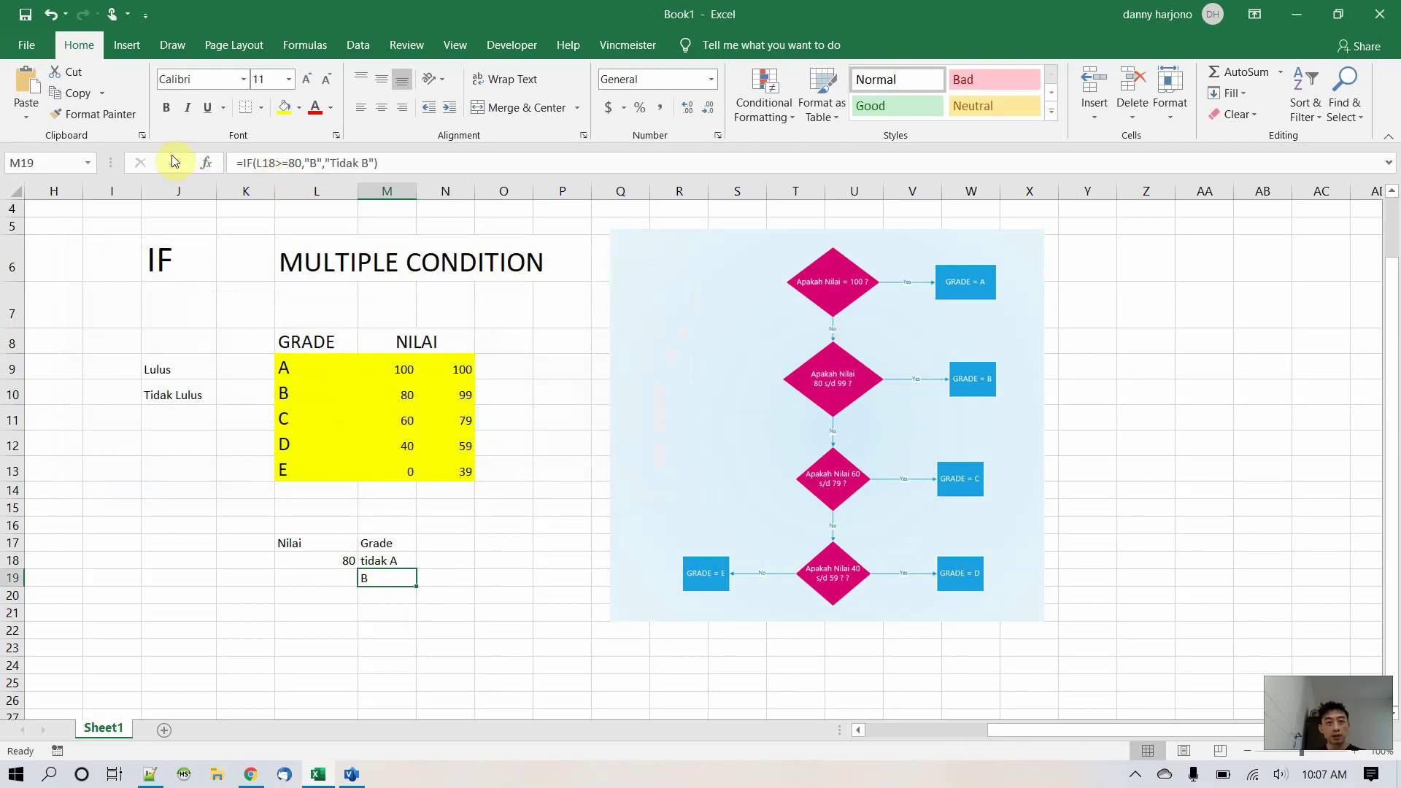
{"action": "left_click", "coordinate": [206, 163]}
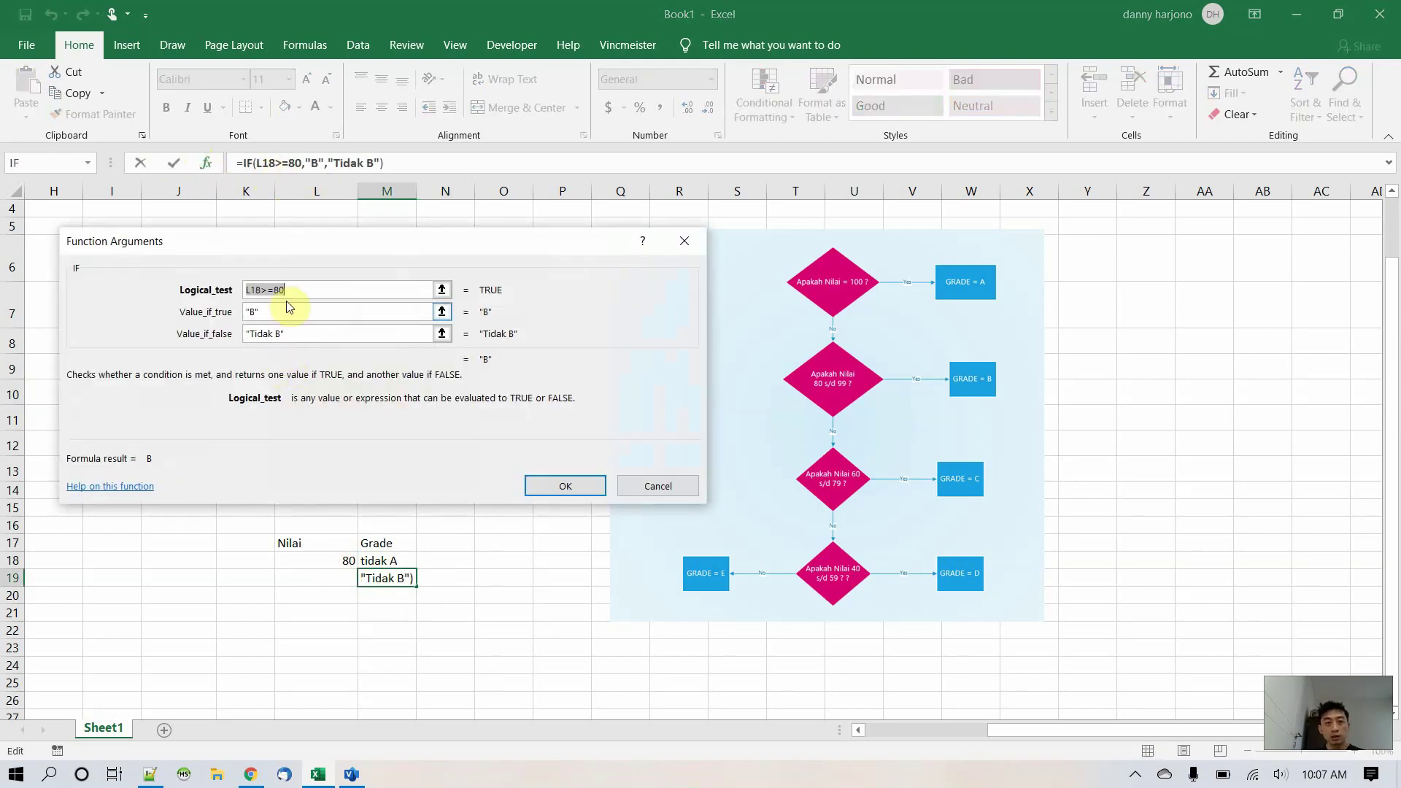
{"action": "left_click", "coordinate": [306, 289]}
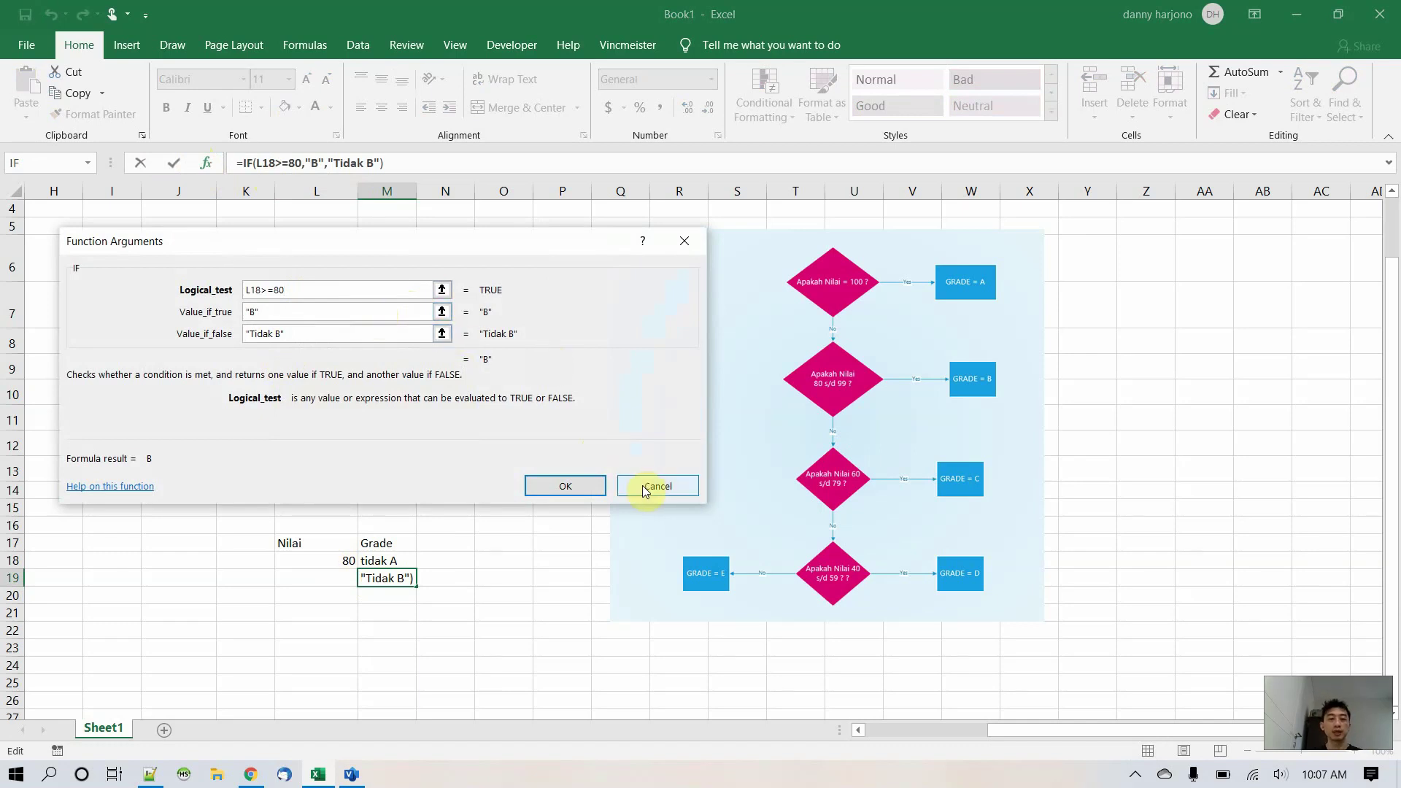
{"action": "left_click", "coordinate": [644, 485]}
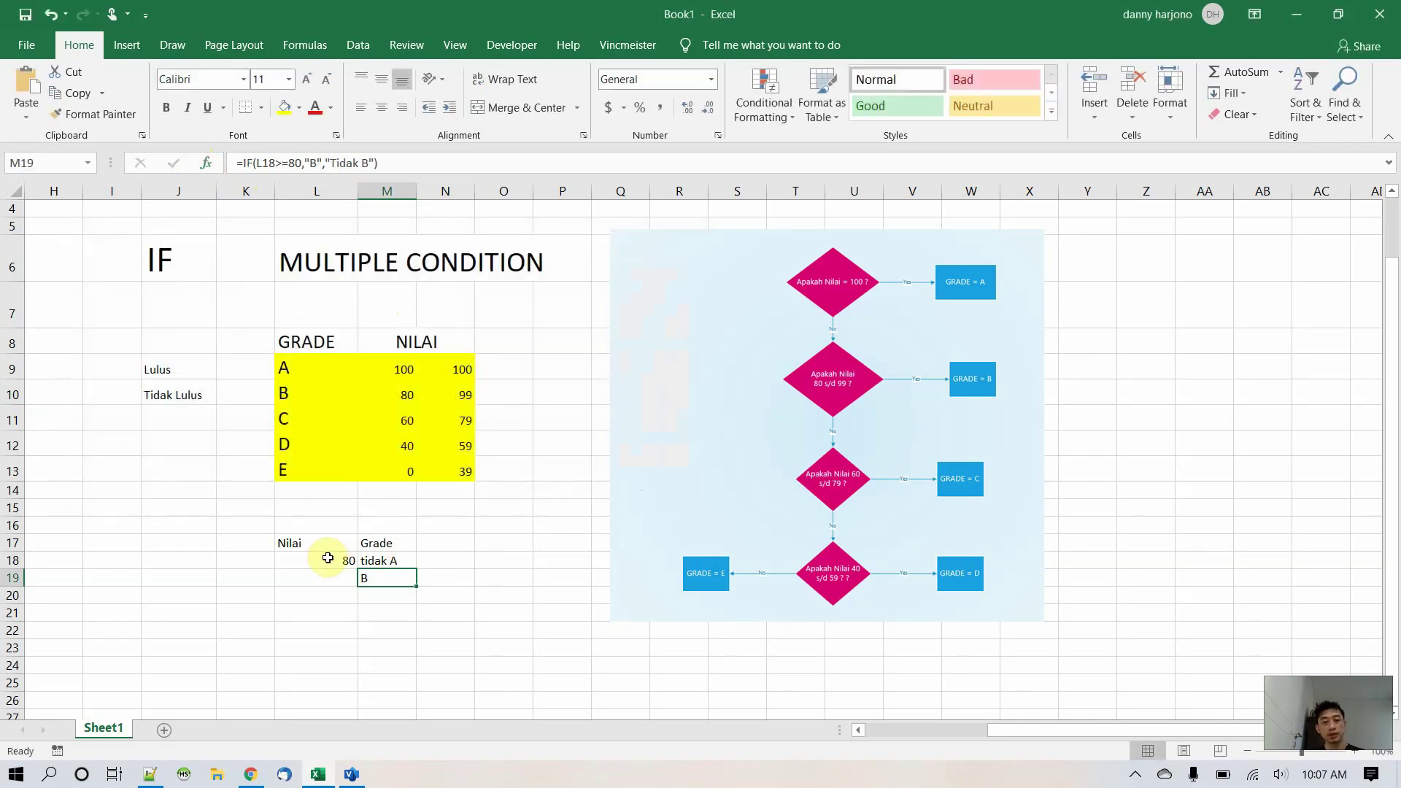
{"action": "left_click", "coordinate": [325, 562]}
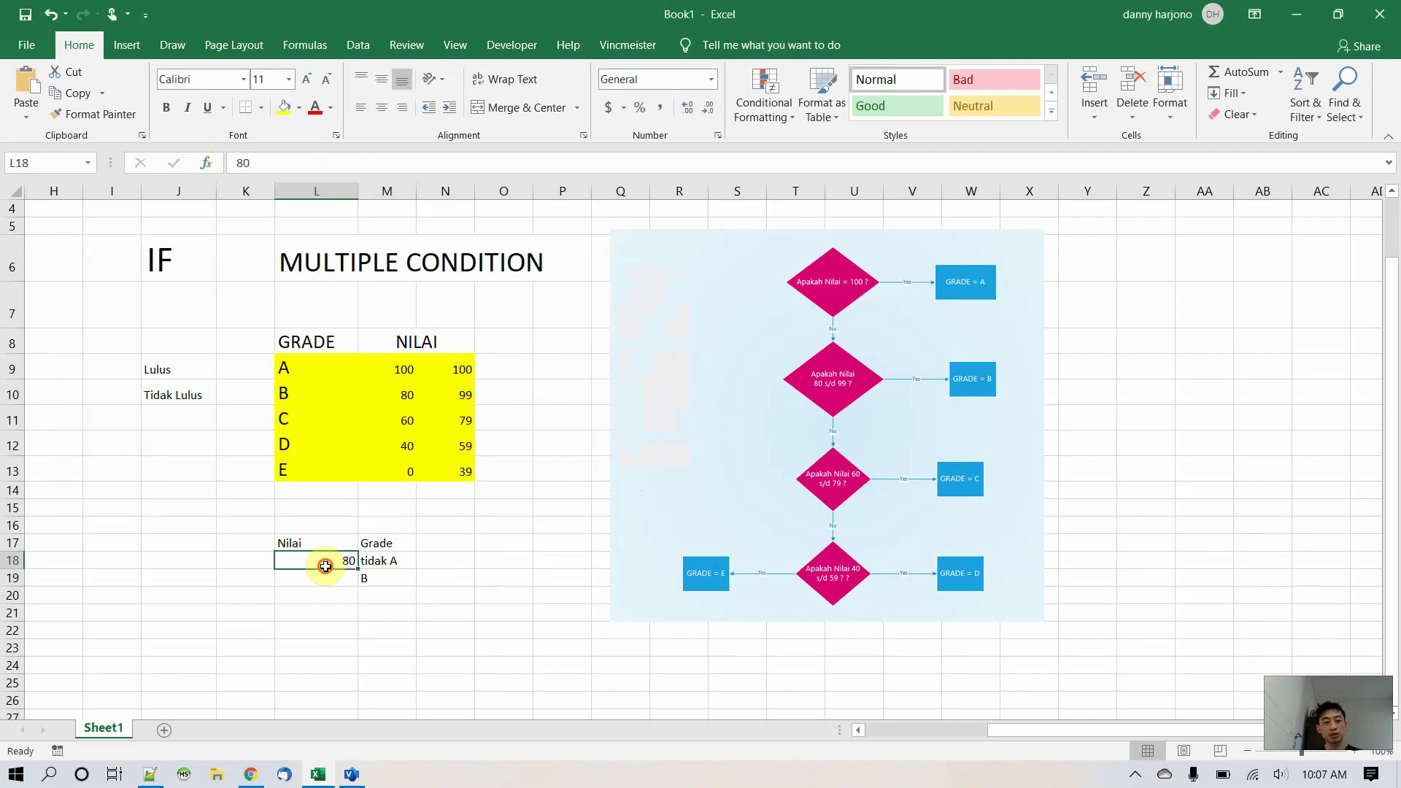
{"action": "left_click", "coordinate": [381, 578]}
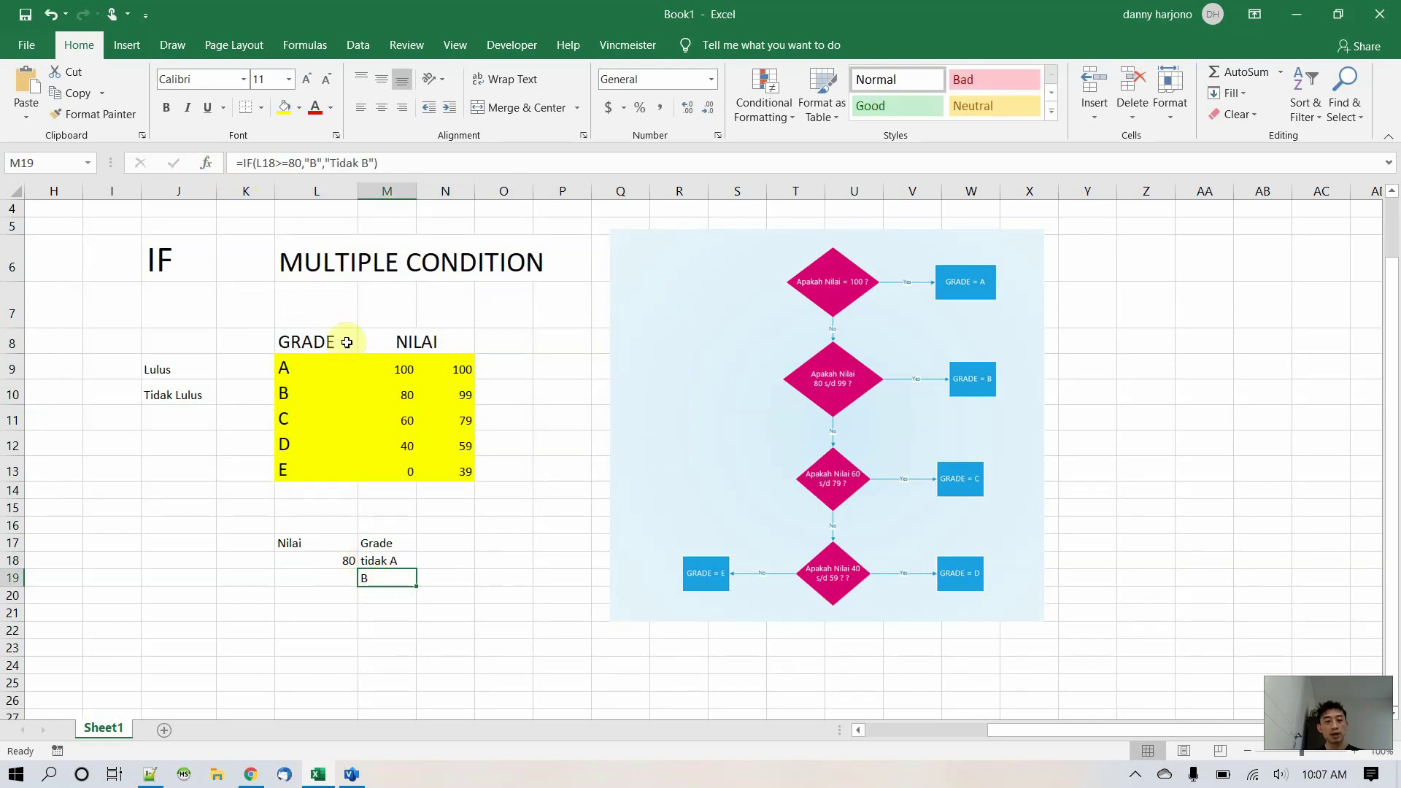
{"action": "left_click", "coordinate": [395, 563]}
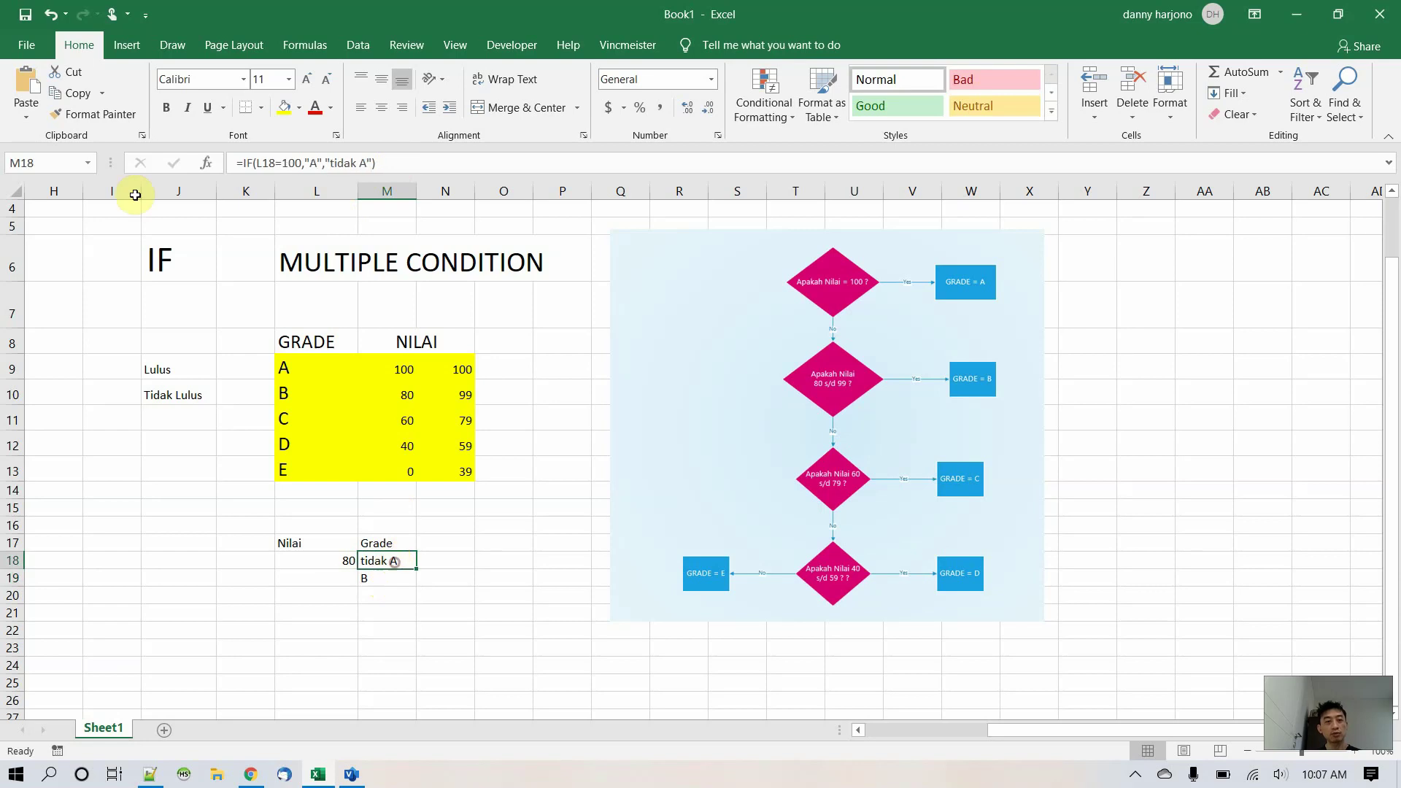
{"action": "left_click", "coordinate": [204, 162]}
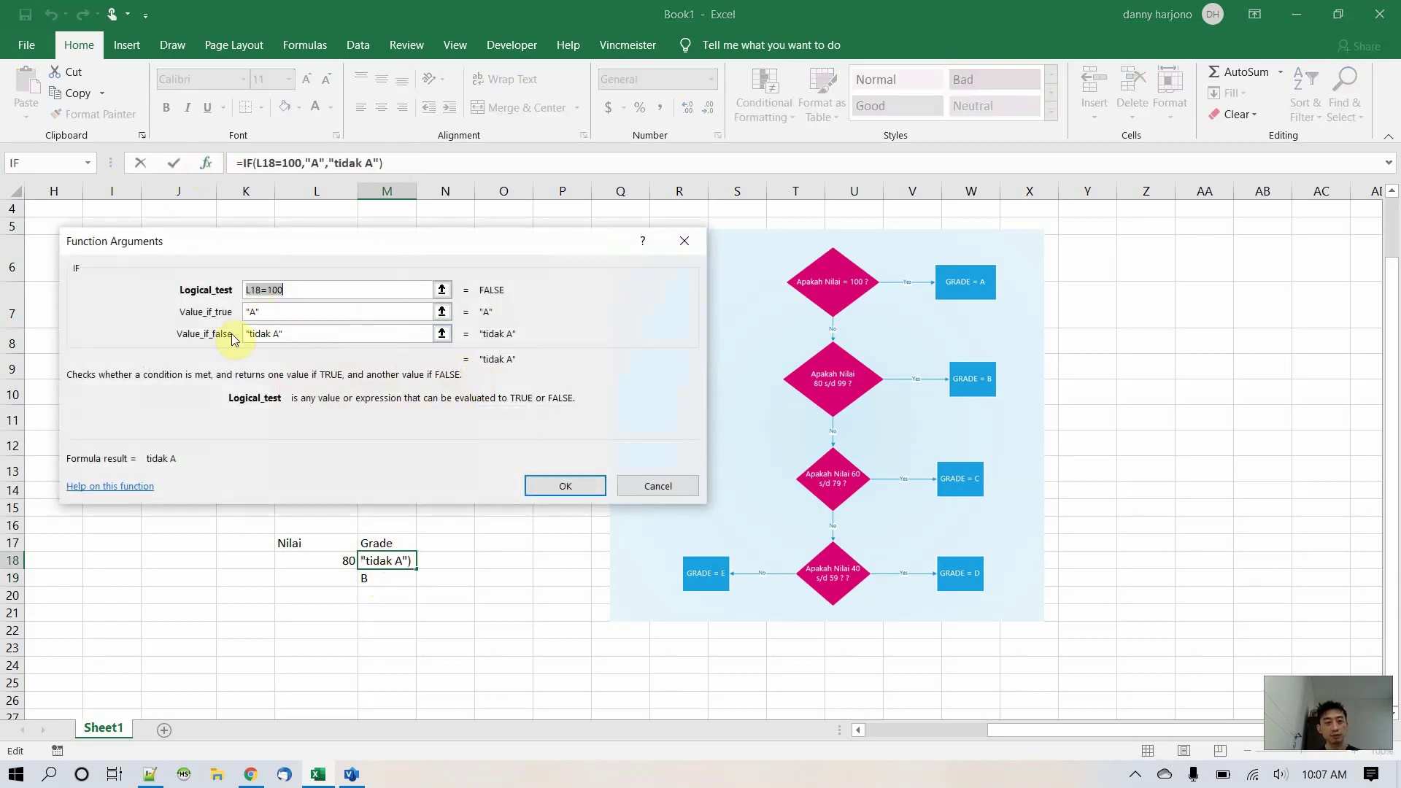
{"action": "left_click", "coordinate": [659, 485]}
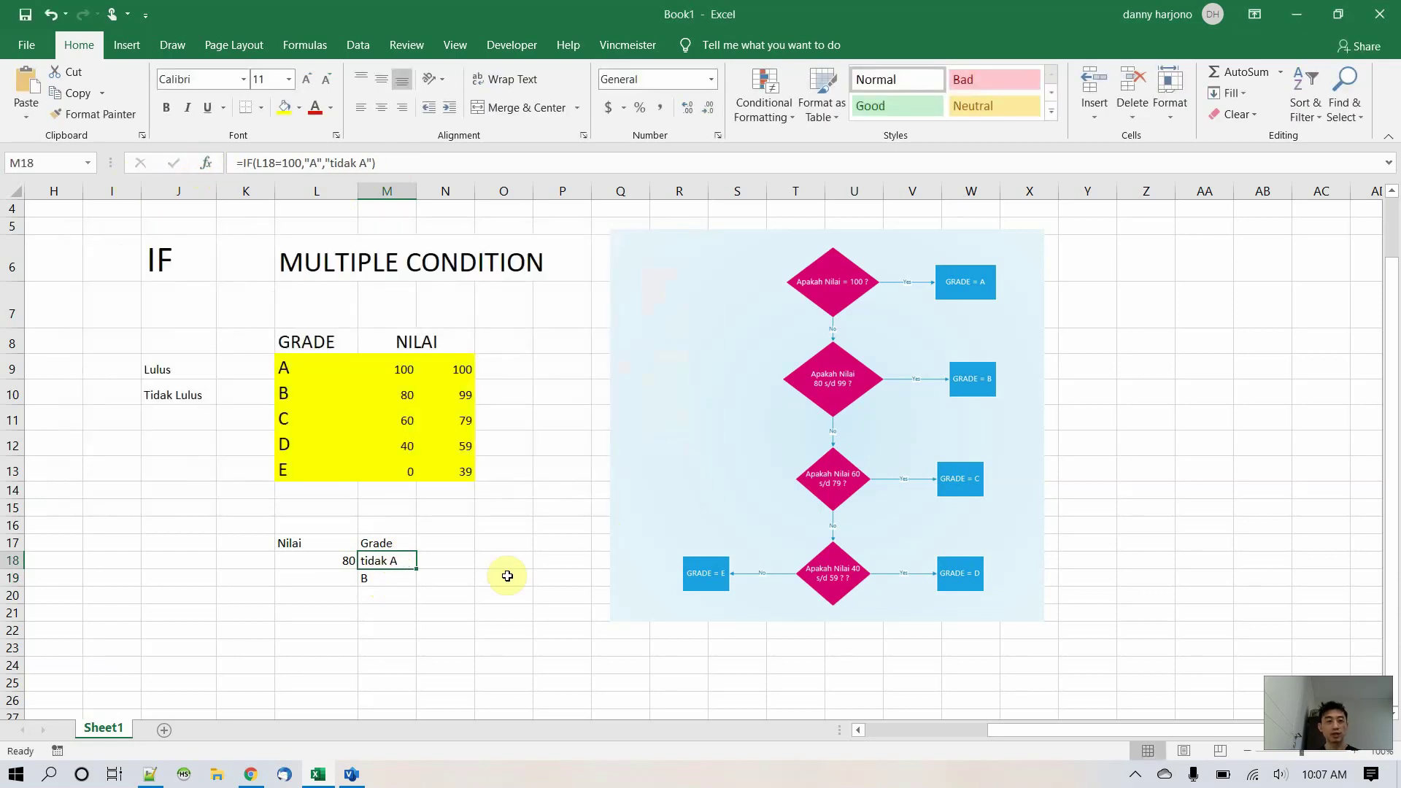
- Copy the full text of the IF formula in M19 without changing the cell
{"action": "double_click", "coordinate": [387, 582]}
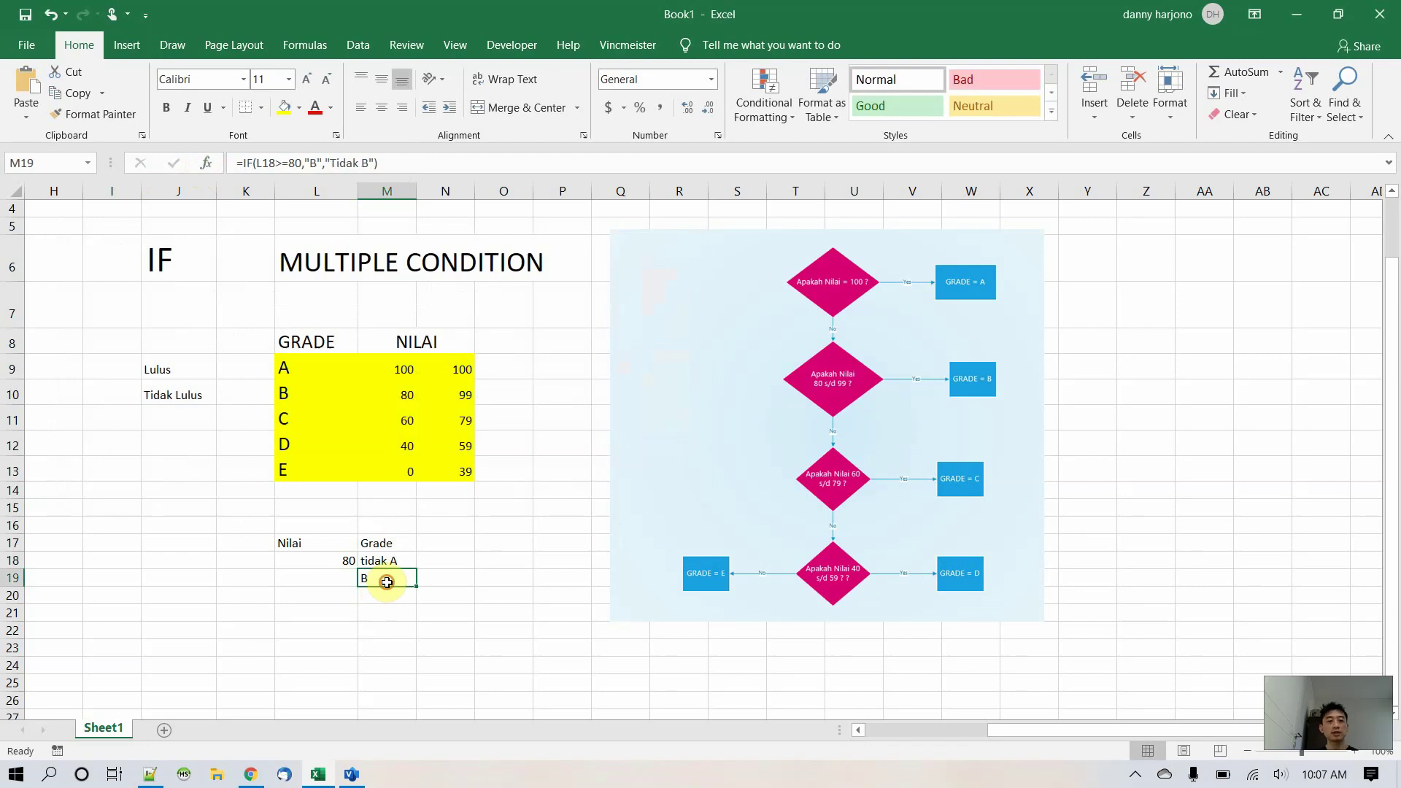
{"action": "left_click_drag", "start_coordinate": [327, 158], "coordinate": [191, 149]}
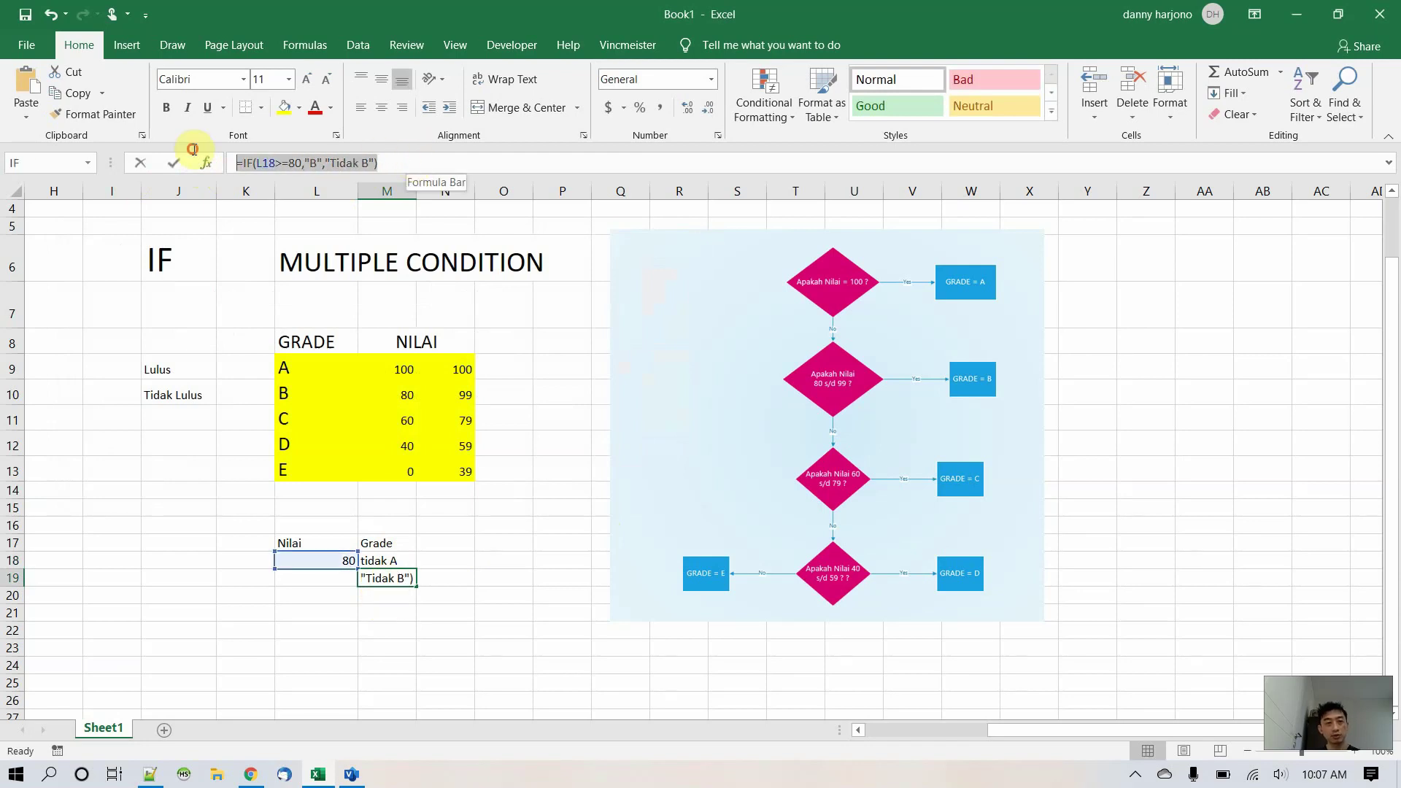
{"action": "key", "text": "Escape"}
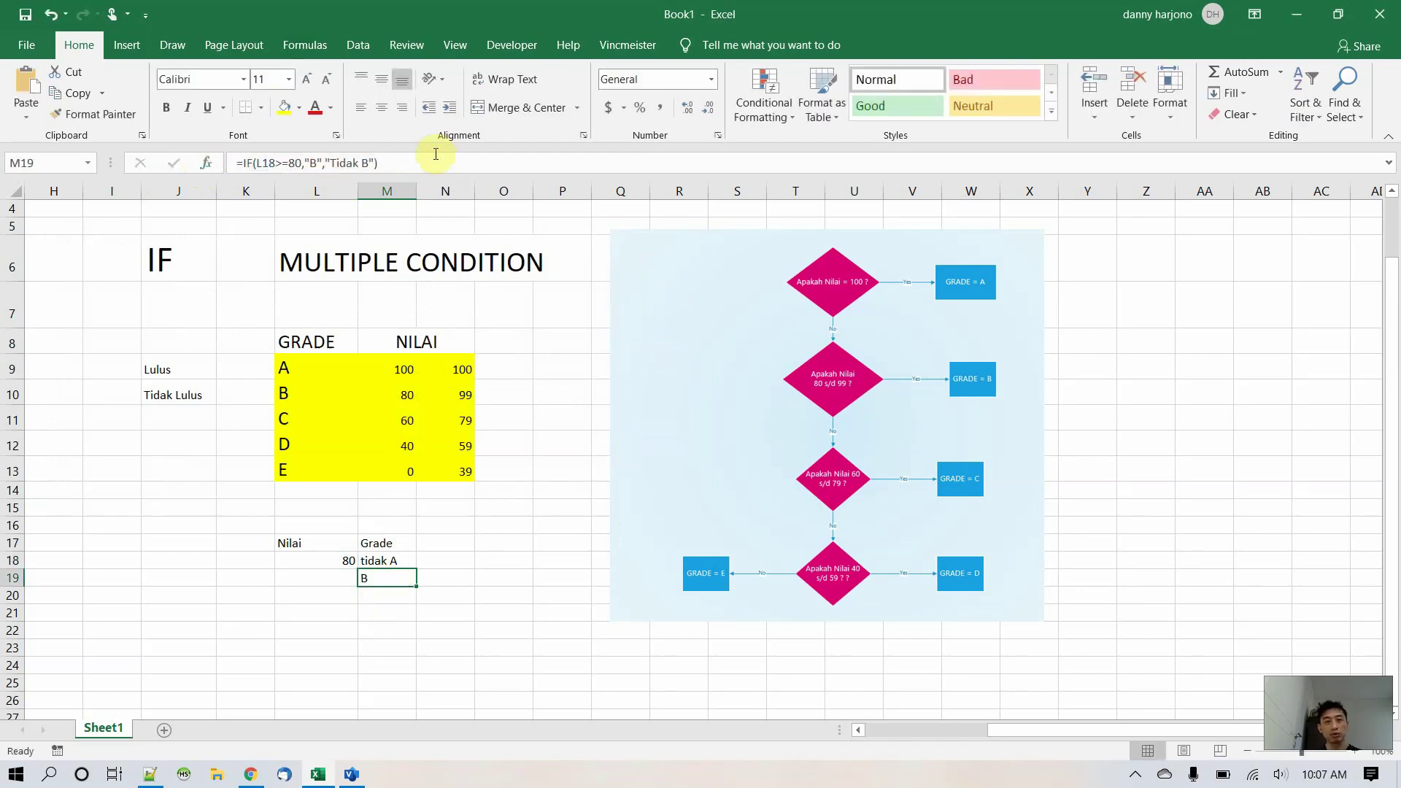
{"action": "left_click_drag", "start_coordinate": [436, 162], "coordinate": [232, 137]}
{"action": "key", "text": "ctrl+c"}
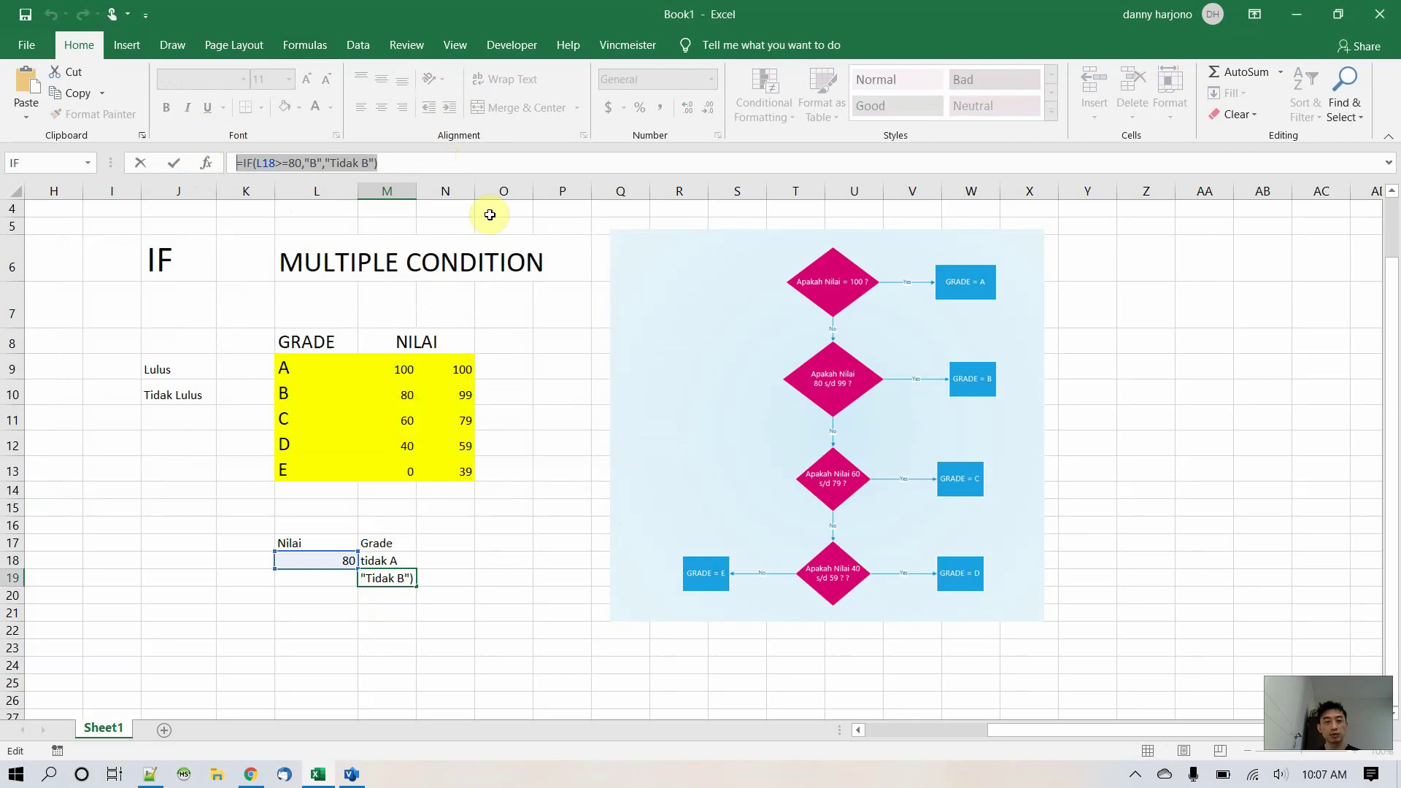
{"action": "key", "text": "Escape"}
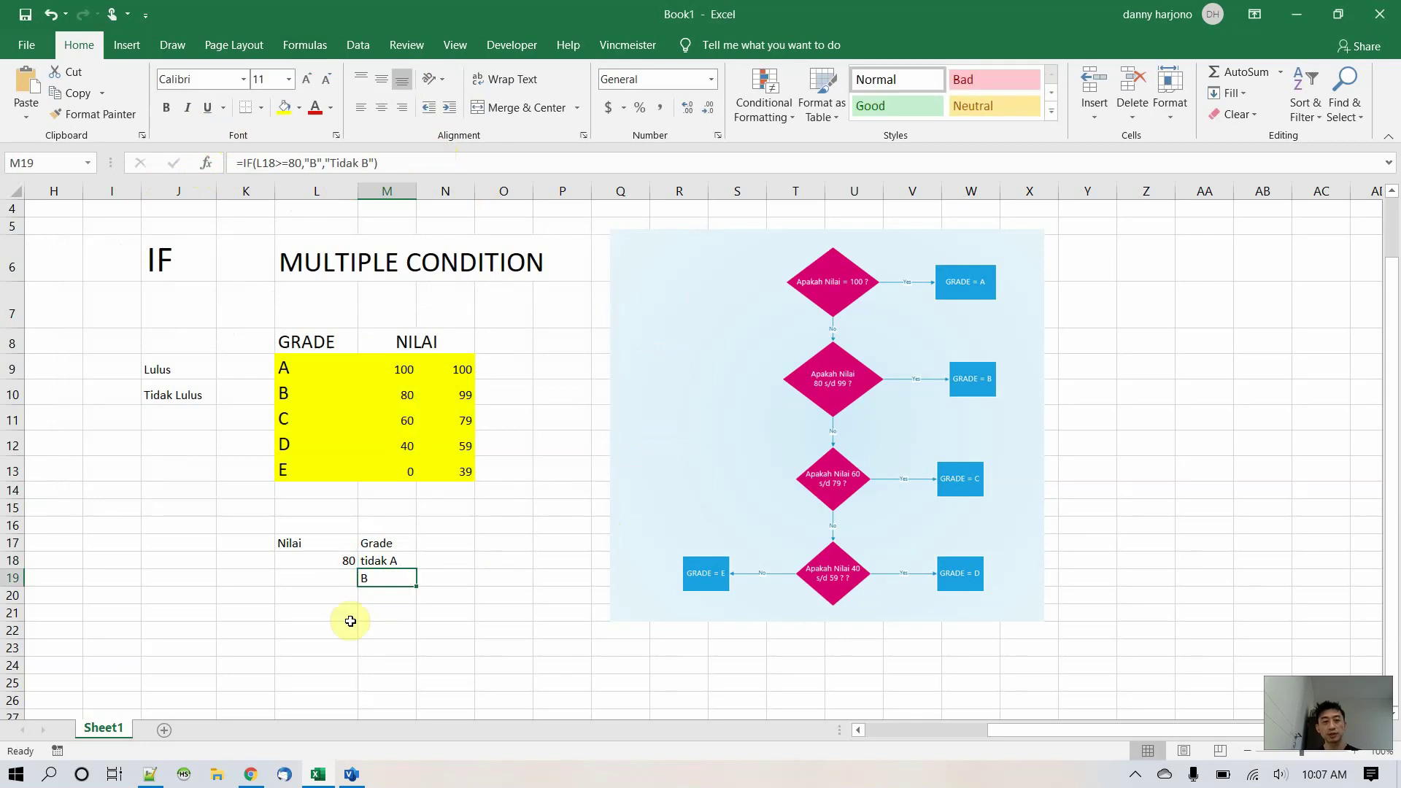
- Replace the value if false of the IF function in M18 with the copied grade B IF, without its leading equals sign
{"action": "left_click", "coordinate": [392, 562]}
{"action": "left_click", "coordinate": [206, 163]}
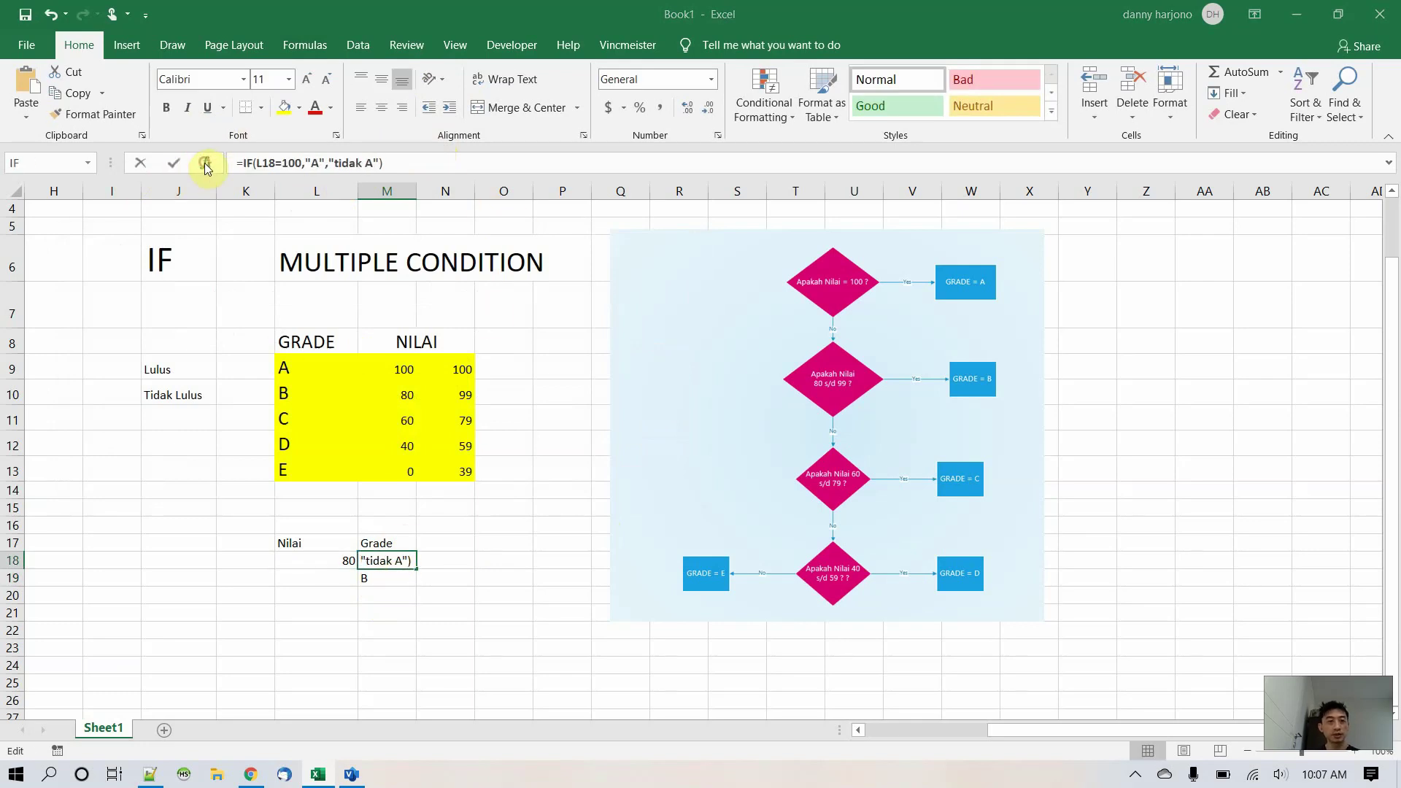
{"action": "left_click_drag", "start_coordinate": [332, 331], "coordinate": [203, 332]}
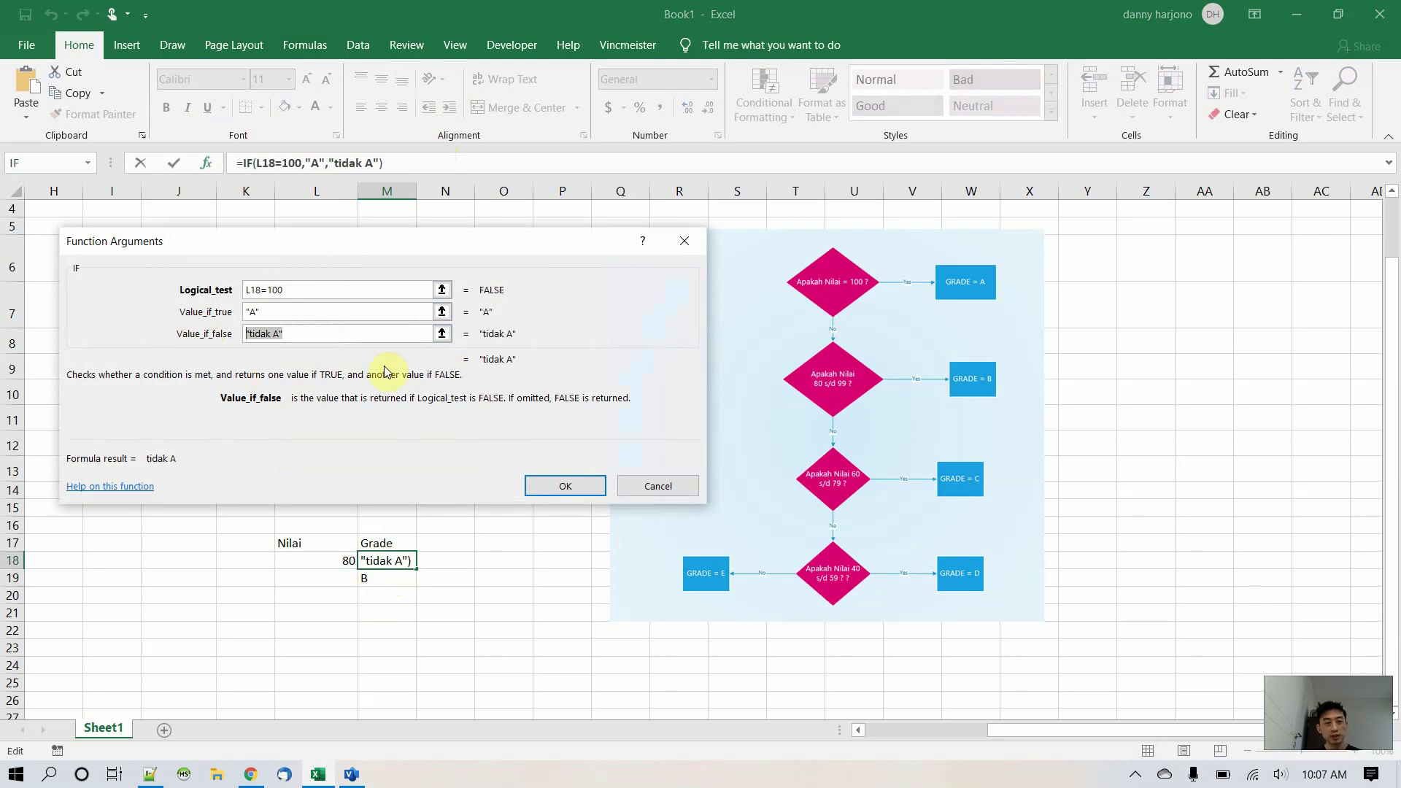
{"action": "key", "text": "ctrl+v"}
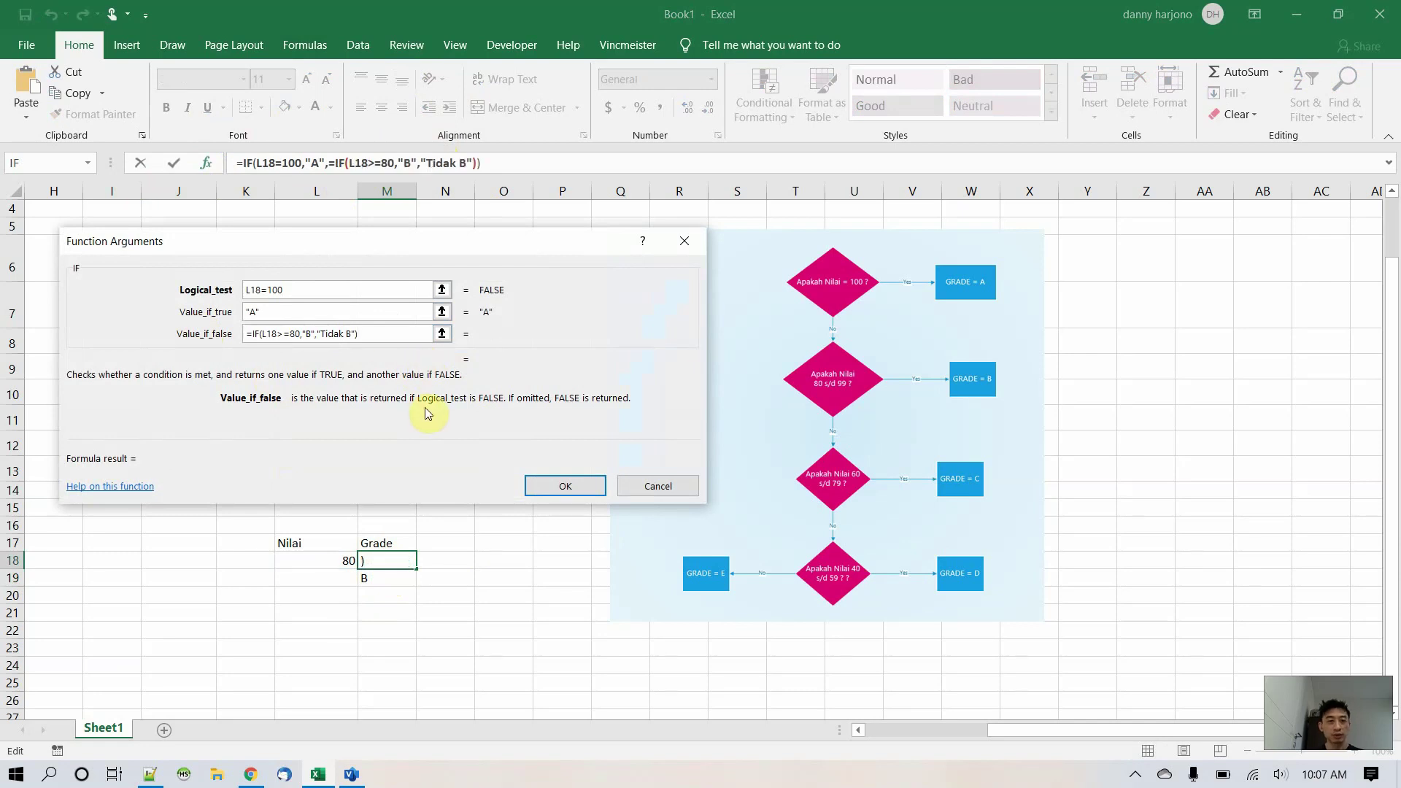
{"action": "left_click", "coordinate": [247, 334]}
{"action": "key", "text": "Delete"}
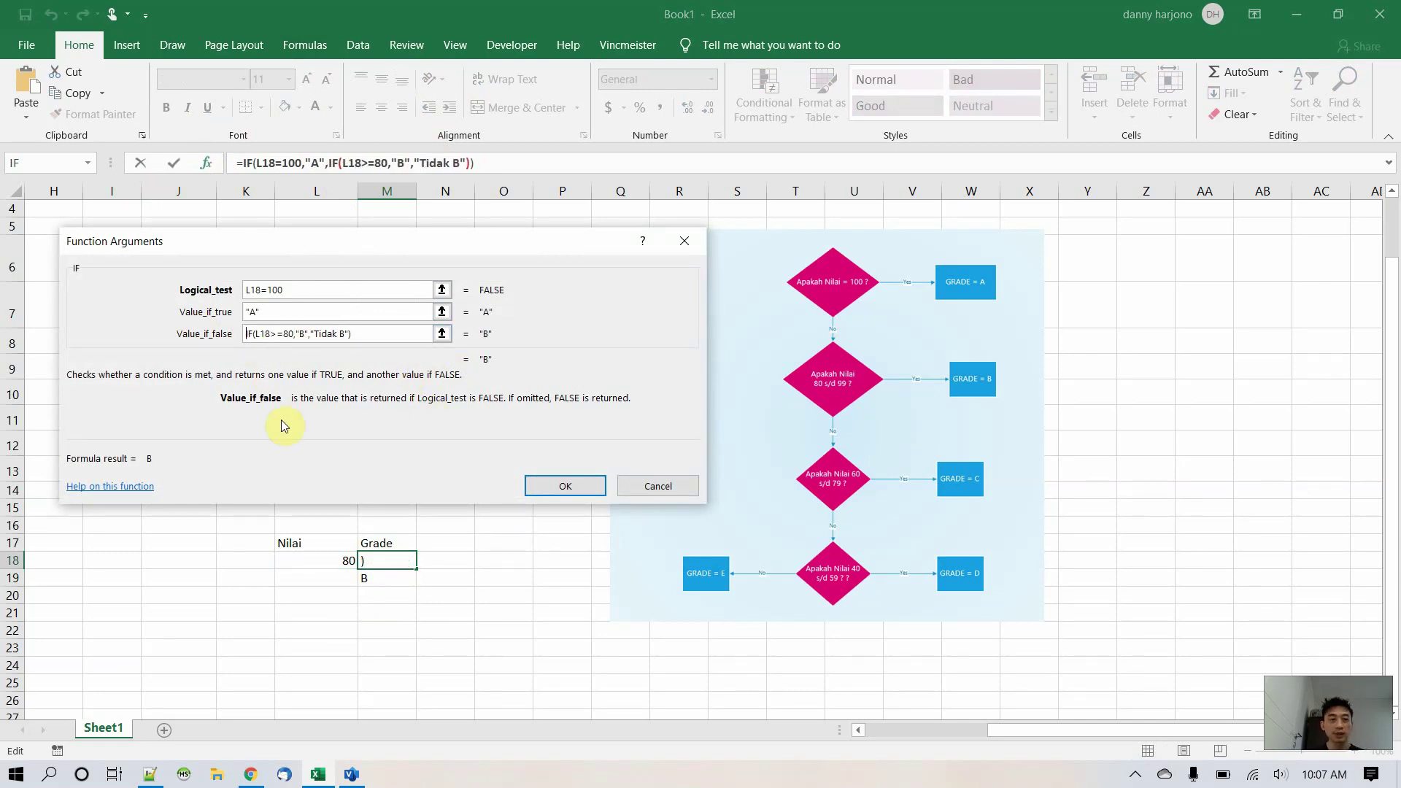
{"action": "left_click", "coordinate": [588, 488]}
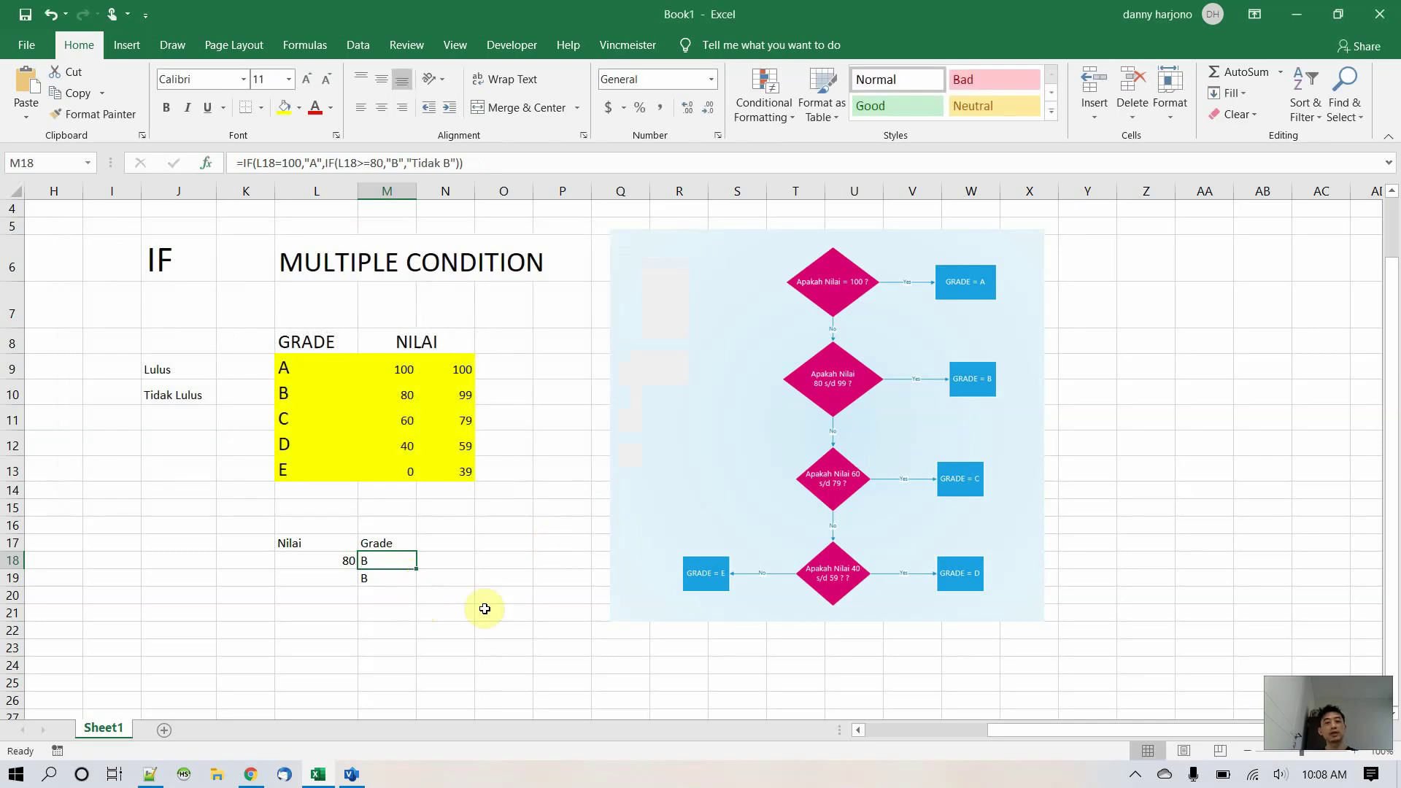
- Test the nested IF formula in M18 by entering 100 in the Nilai cell L18
{"action": "left_click", "coordinate": [325, 561]}
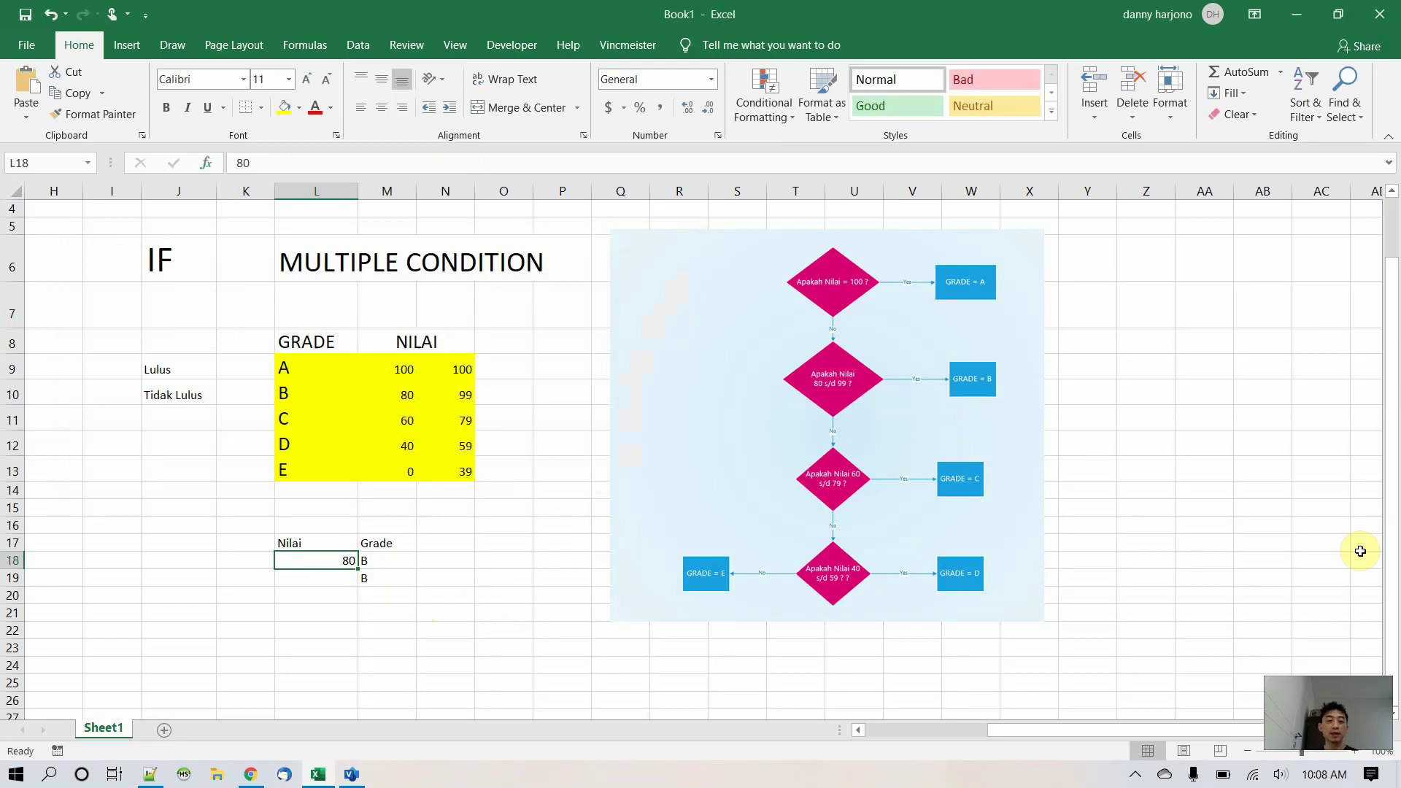
{"action": "type", "text": "100"}
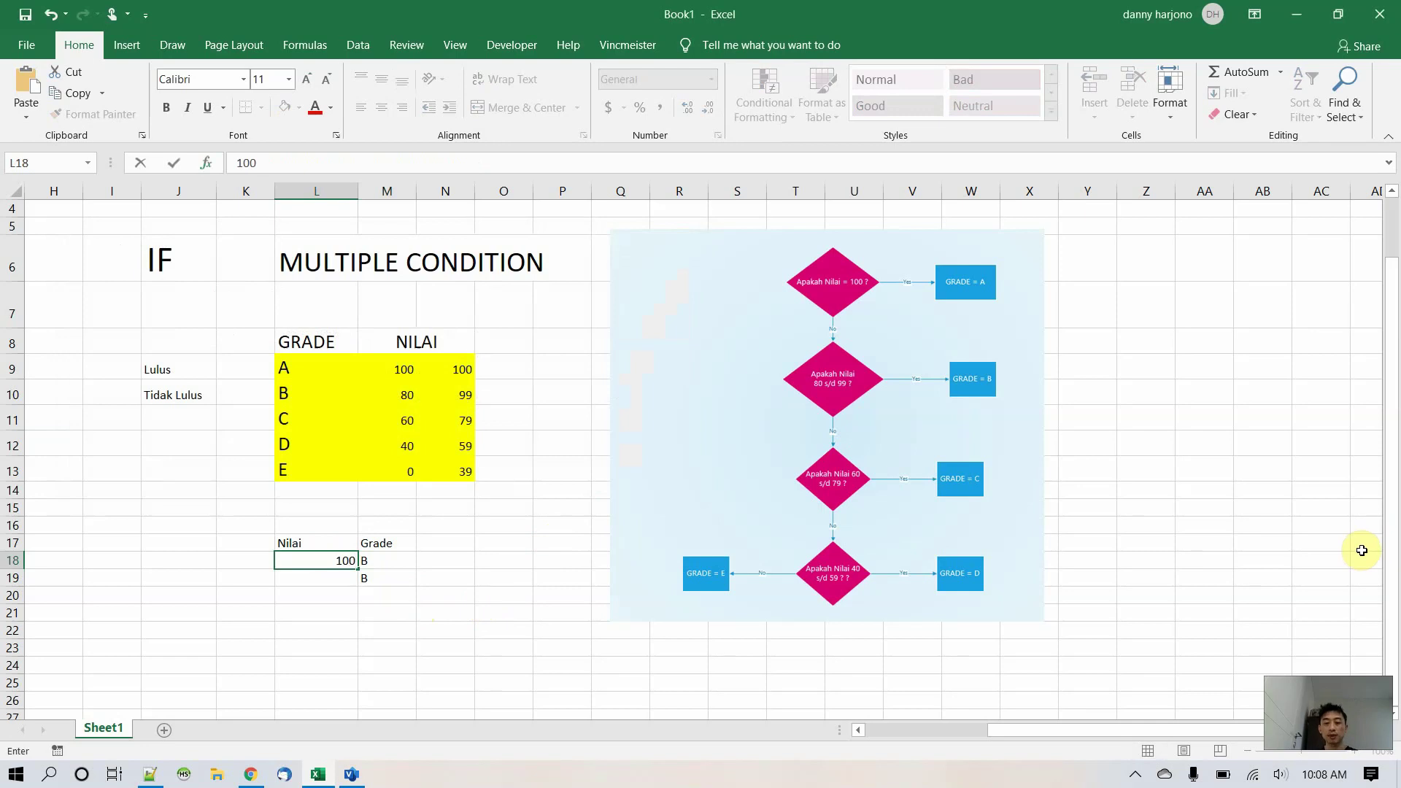
{"action": "key", "text": "Return"}
{"action": "key", "text": "Right"}
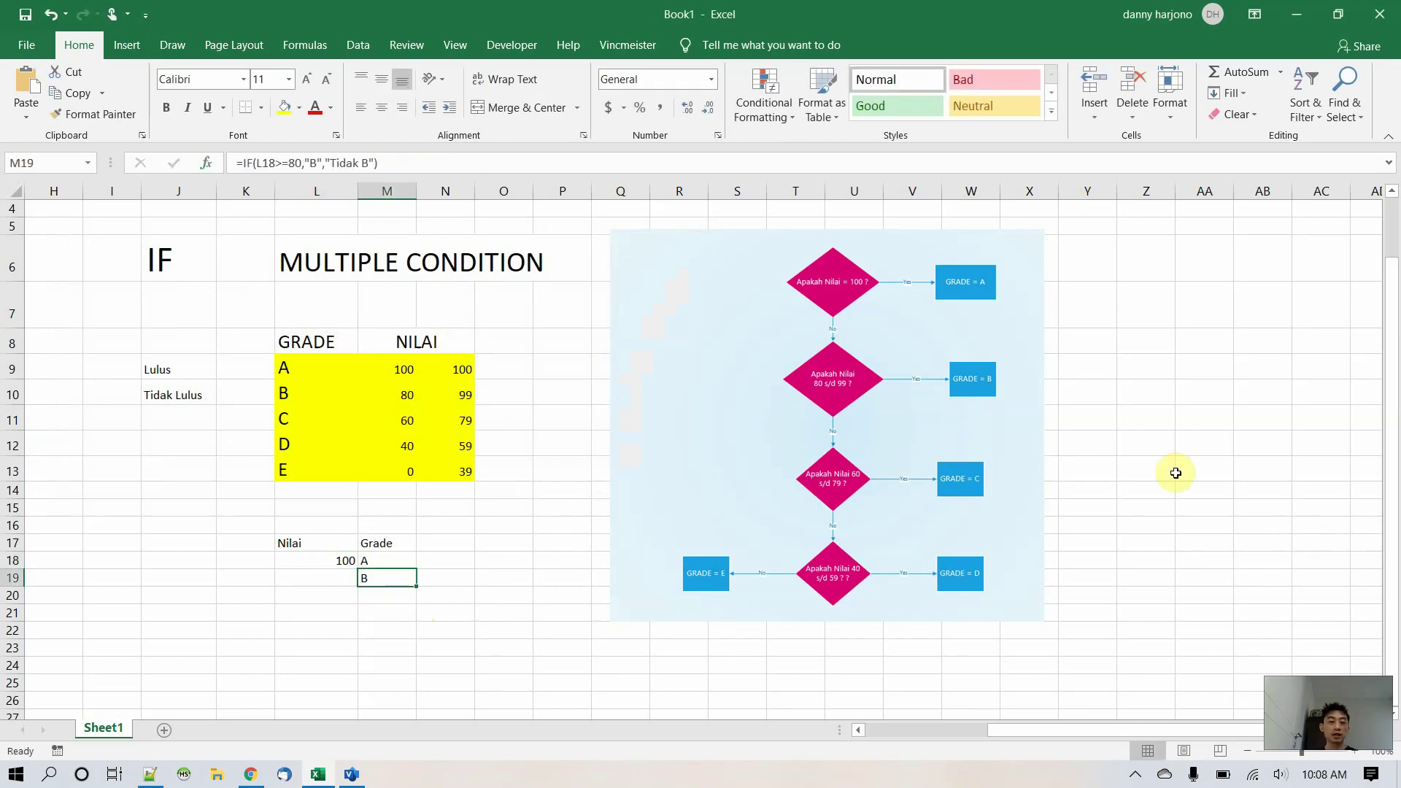
- Examine the logical test, value if true and nested value if false of the IF function in M18 without changing them
{"action": "left_click", "coordinate": [388, 560]}
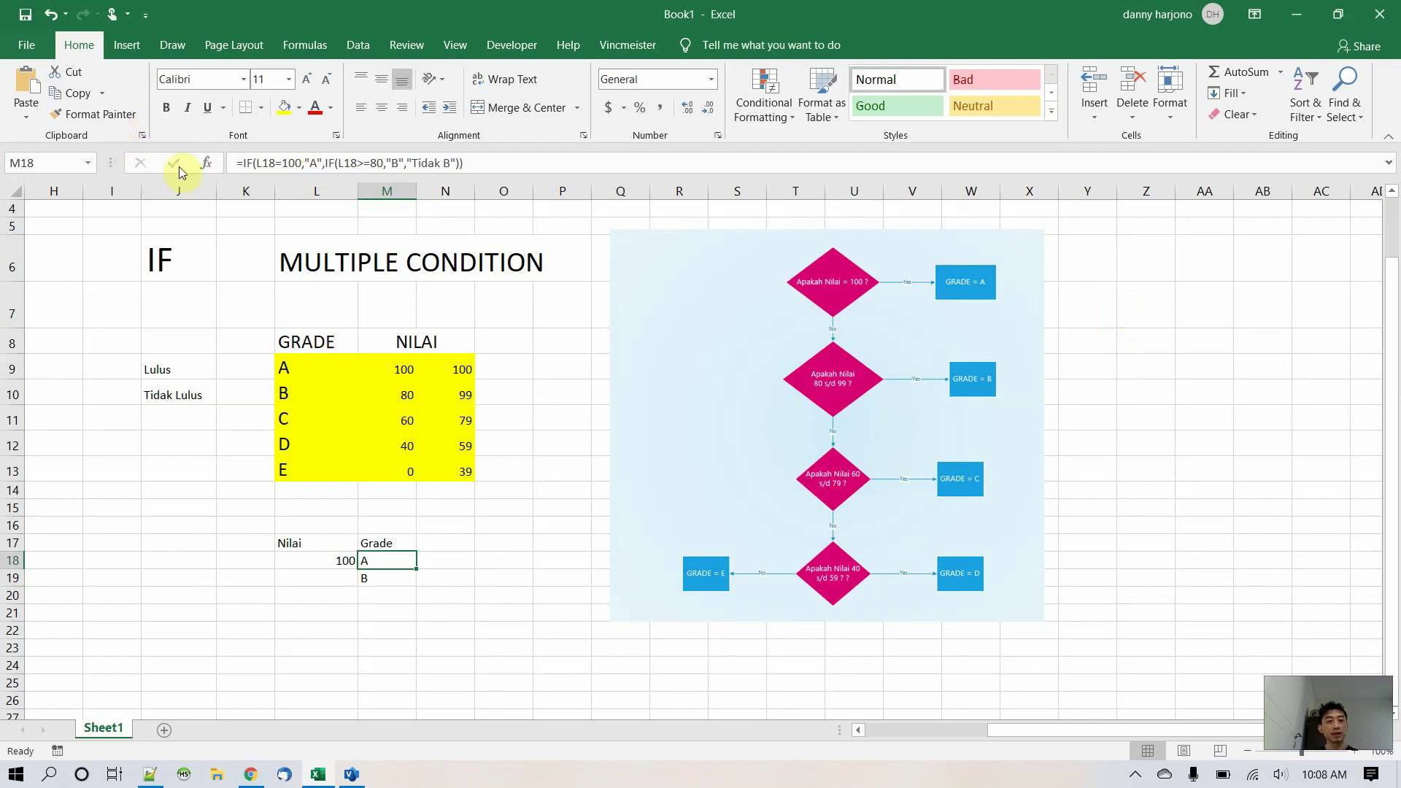
{"action": "left_click", "coordinate": [202, 165]}
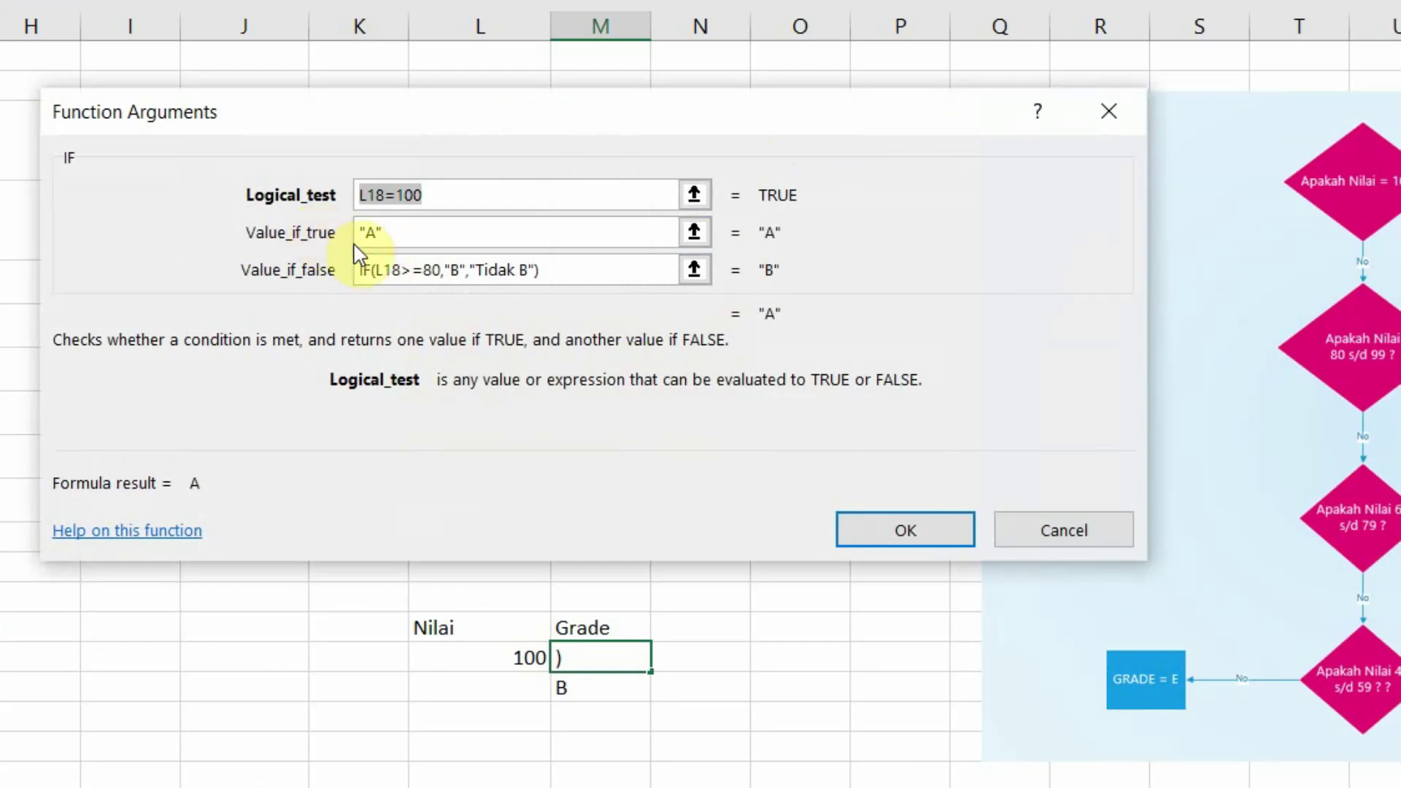
{"action": "left_click", "coordinate": [414, 233]}
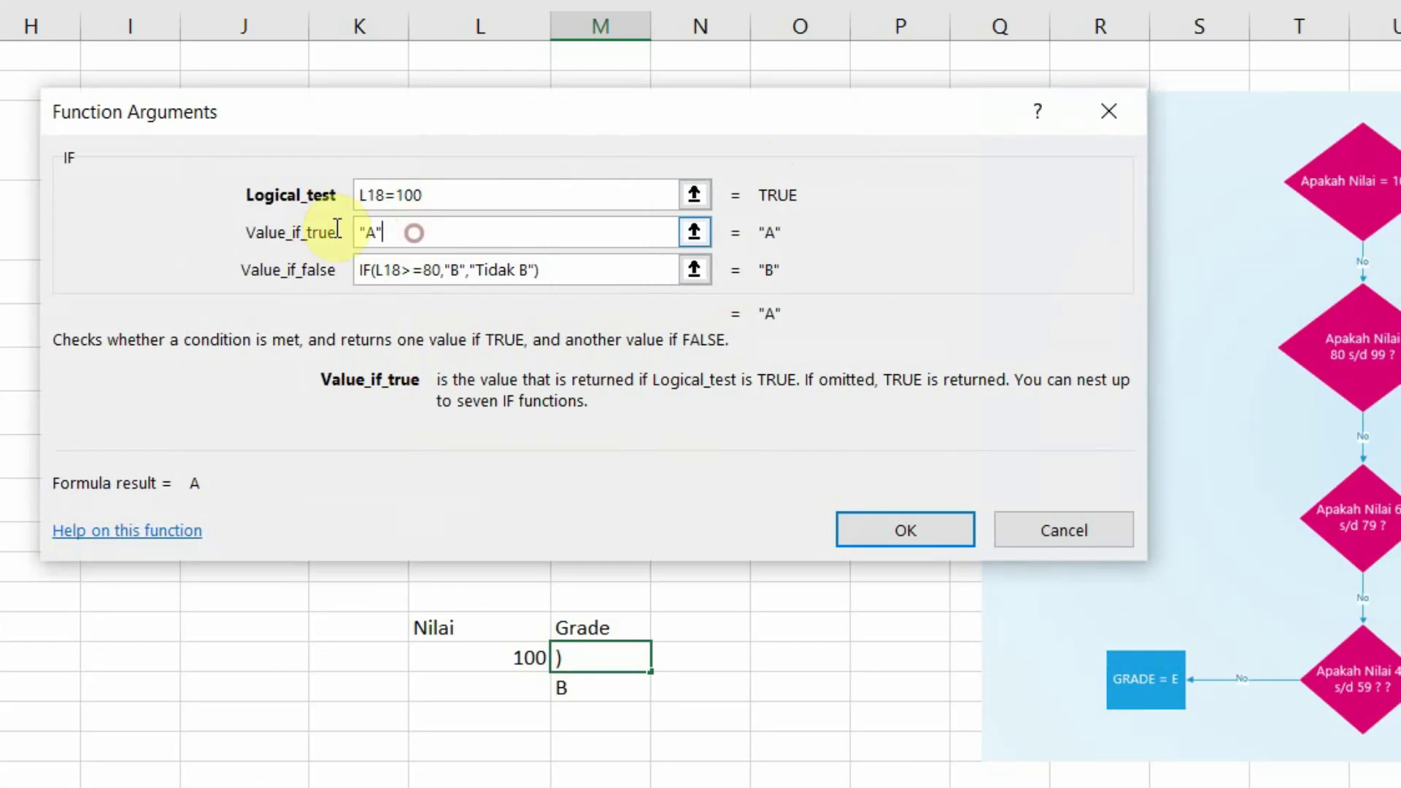
{"action": "left_click", "coordinate": [563, 271]}
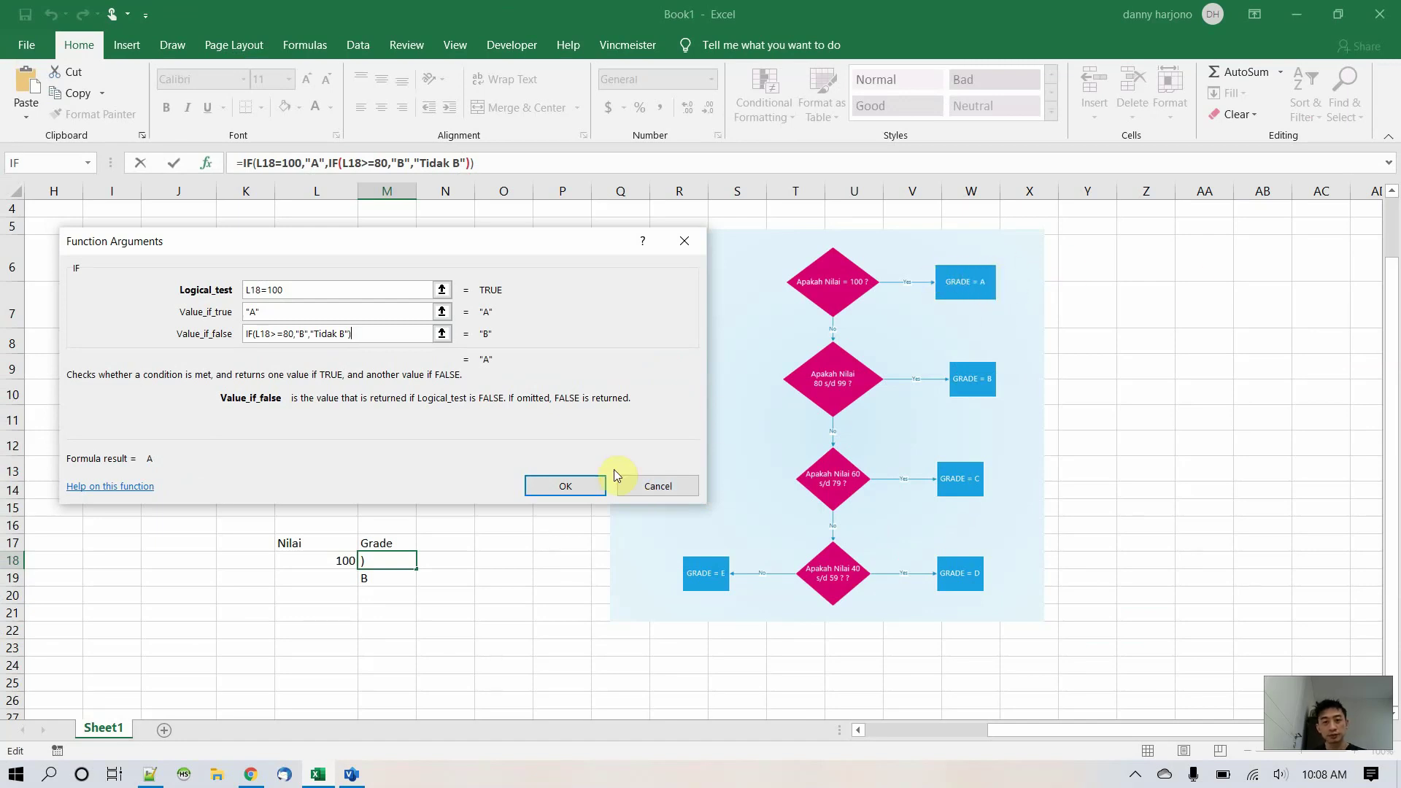
{"action": "left_click", "coordinate": [651, 487]}
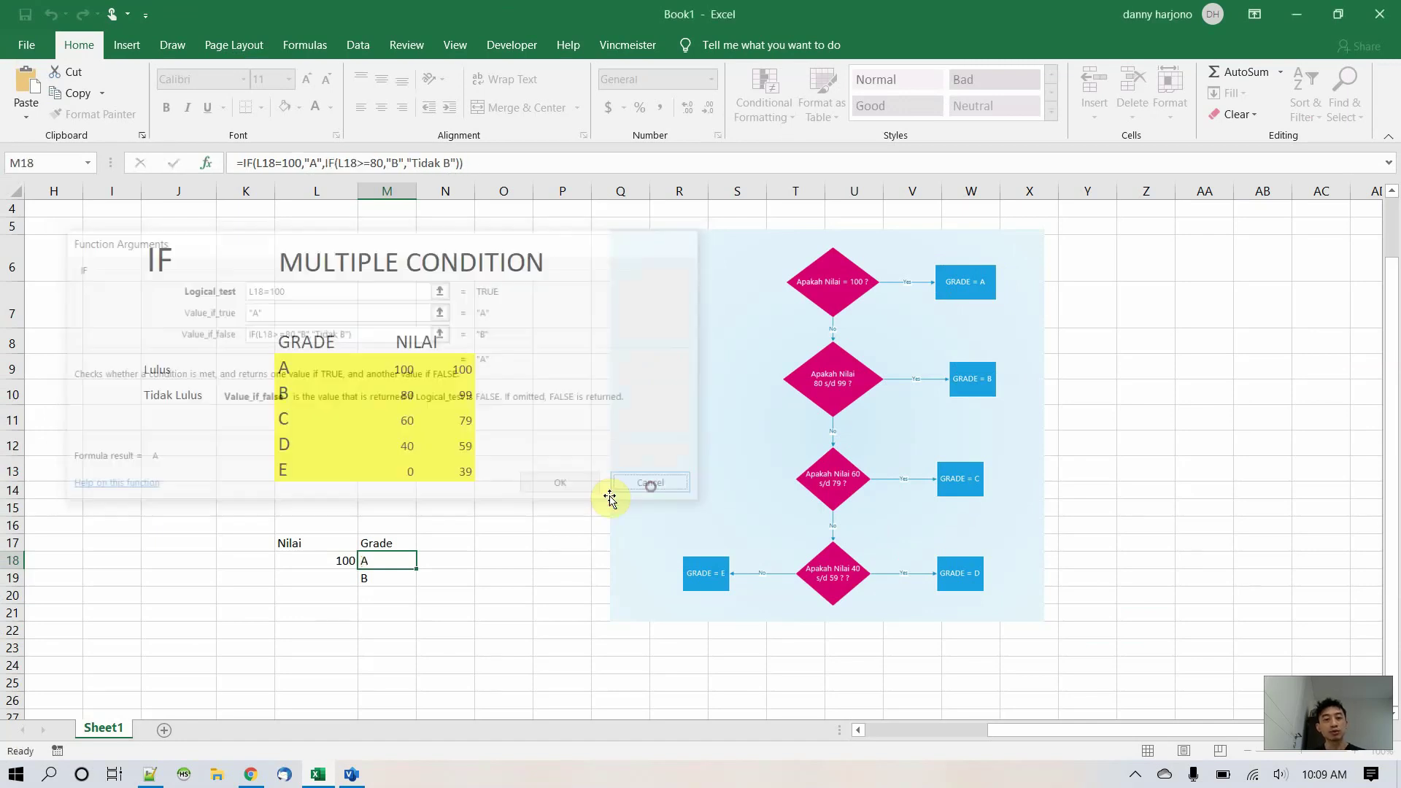
- Test the nested formula by entering 101 and then 100 in the Nilai cell L18
{"action": "left_click", "coordinate": [340, 559]}
{"action": "type", "text": "10"}
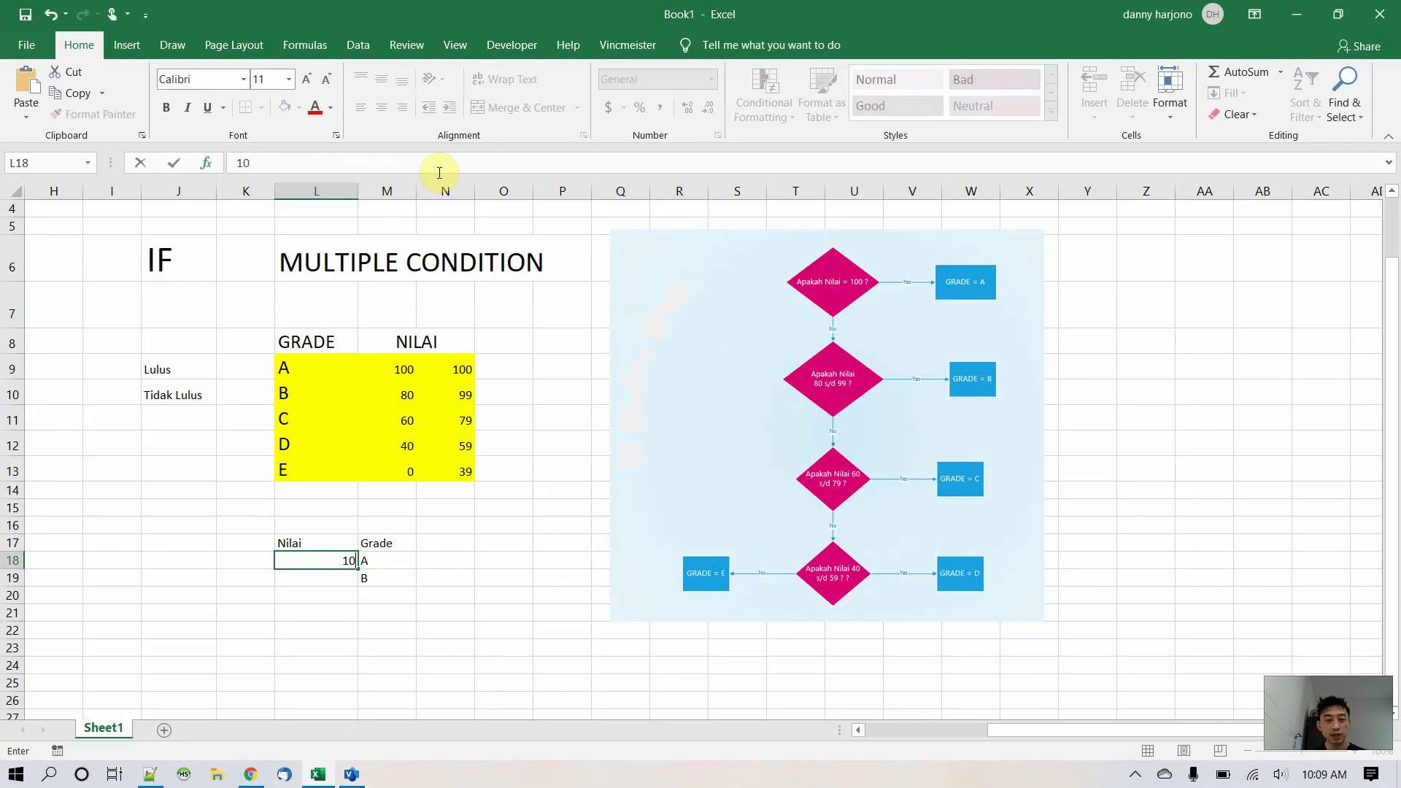
{"action": "key", "text": "Return"}
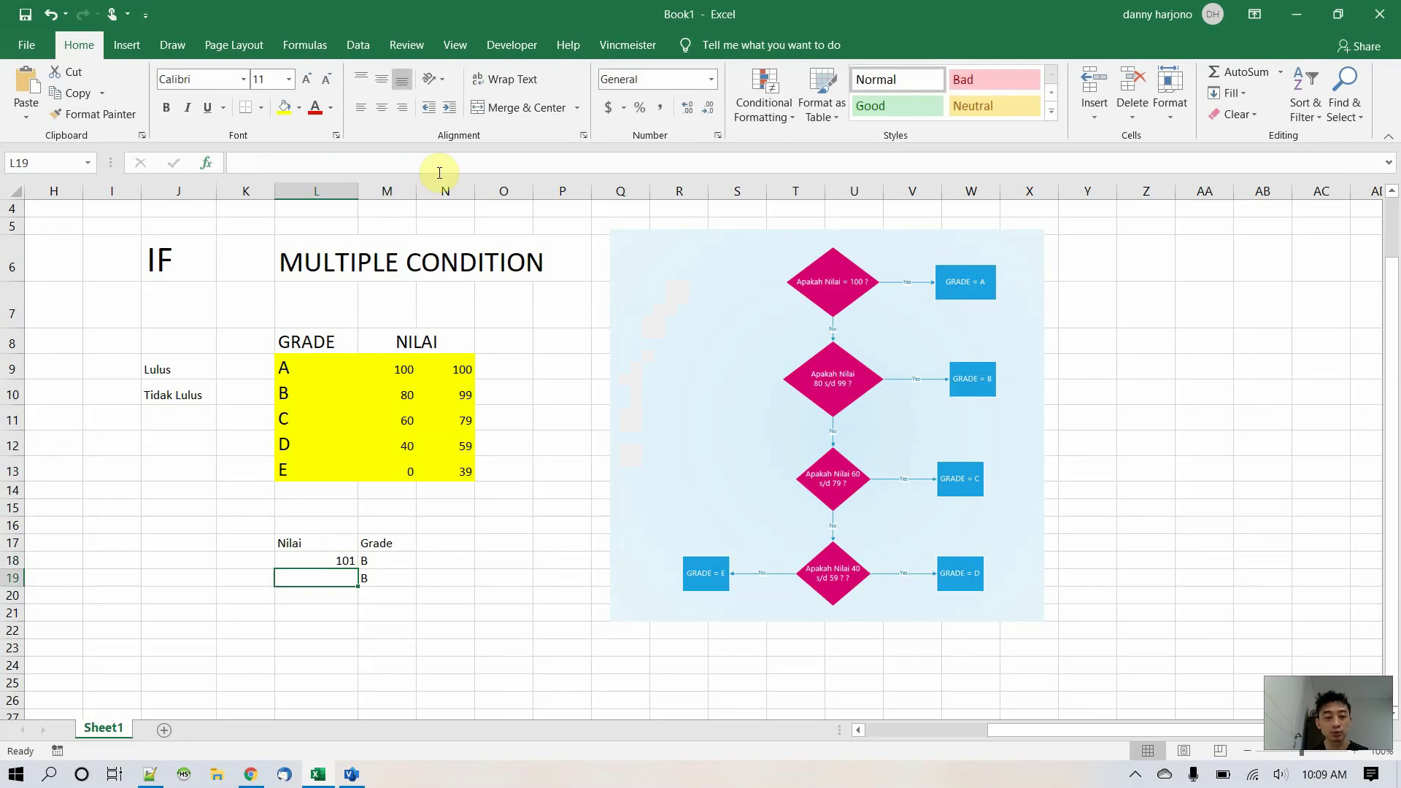
{"action": "key", "text": "Up"}
{"action": "type", "text": "100"}
{"action": "key", "text": "Return"}
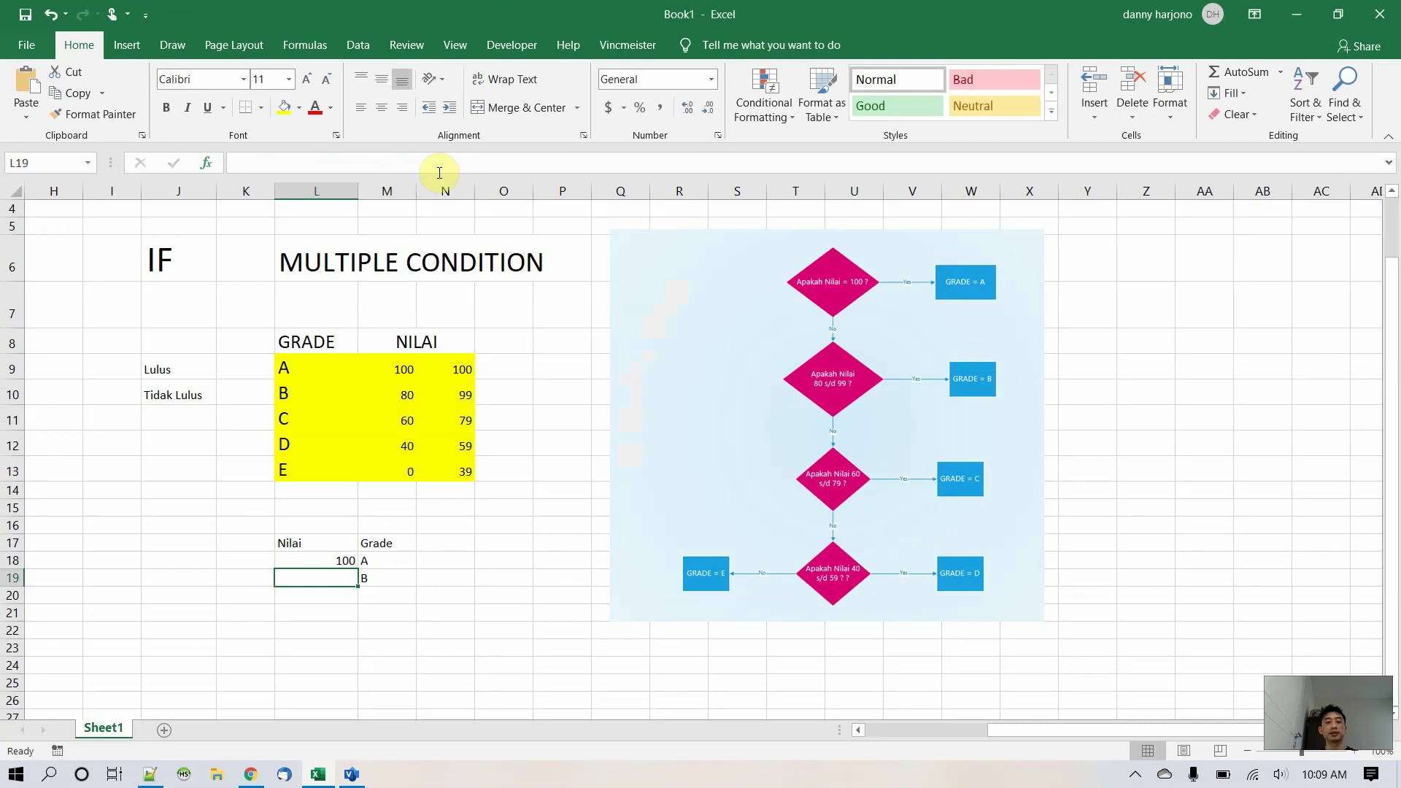
- Delete the separate grade B formula from M19
{"action": "key", "text": "Right"}
{"action": "key", "text": "Up"}
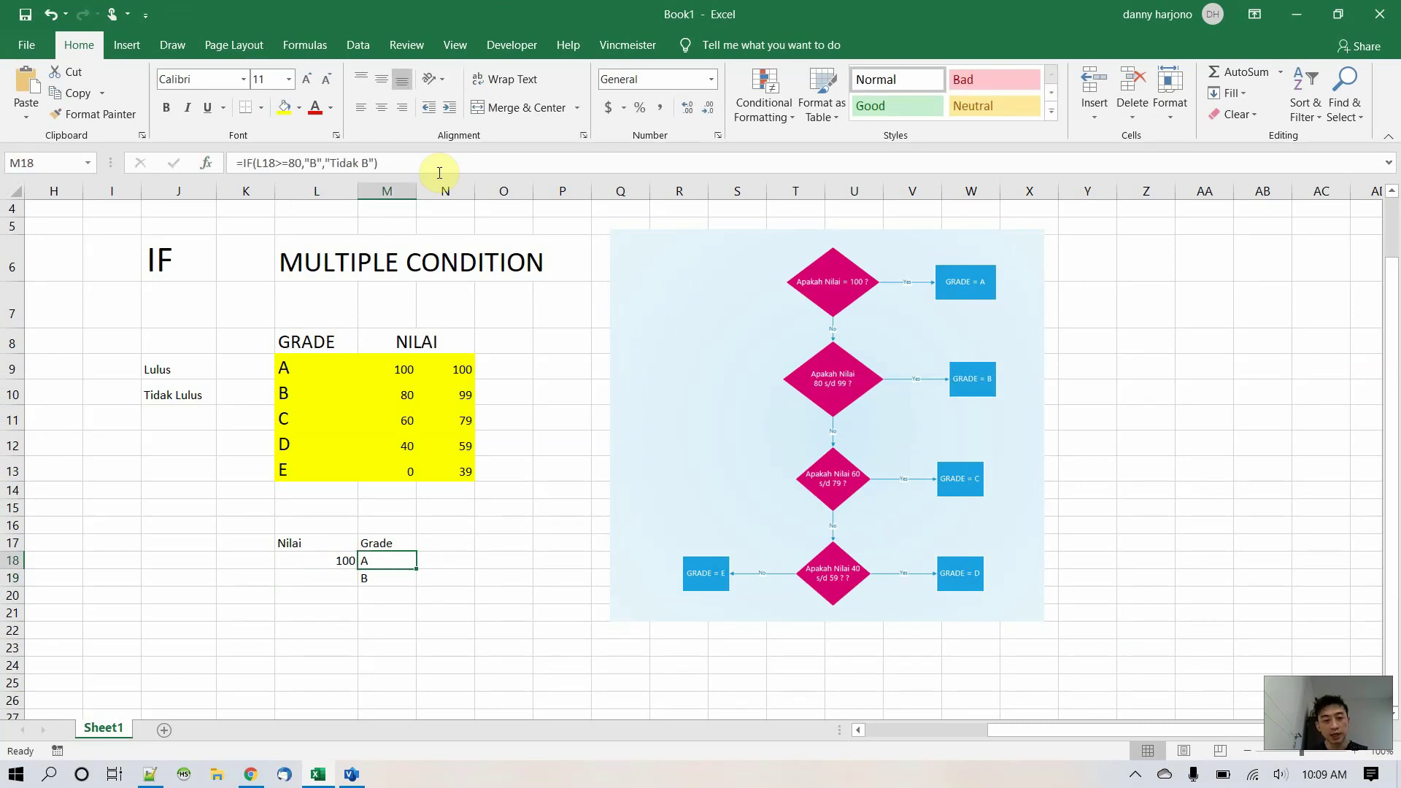
{"action": "key", "text": "Down"}
{"action": "key", "text": "Up"}
{"action": "key", "text": "Down"}
{"action": "key", "text": "Left"}
{"action": "key", "text": "Up"}
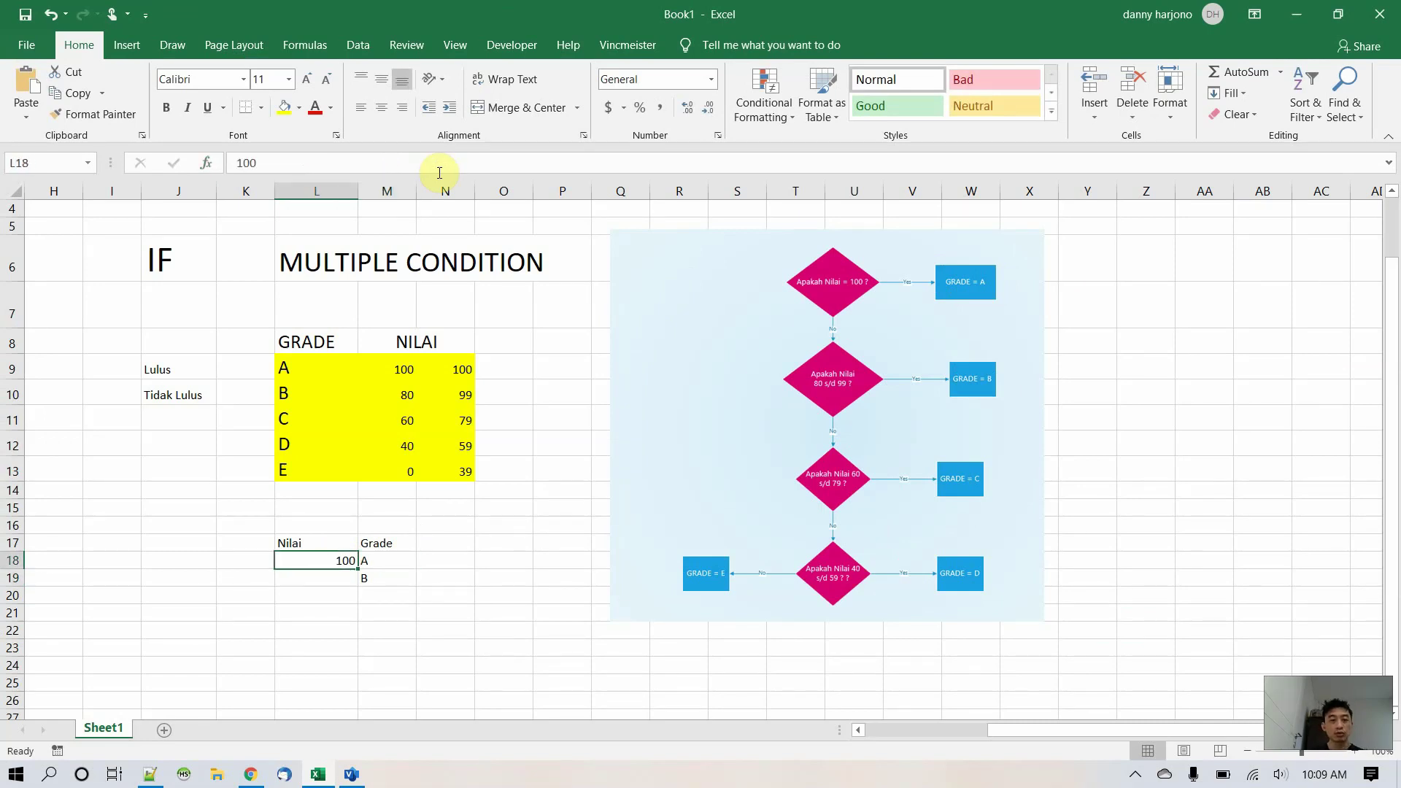
{"action": "key", "text": "Right"}
{"action": "key", "text": "Down"}
{"action": "key", "text": "Delete"}
{"action": "key", "text": "Up"}
{"action": "key", "text": "Left"}
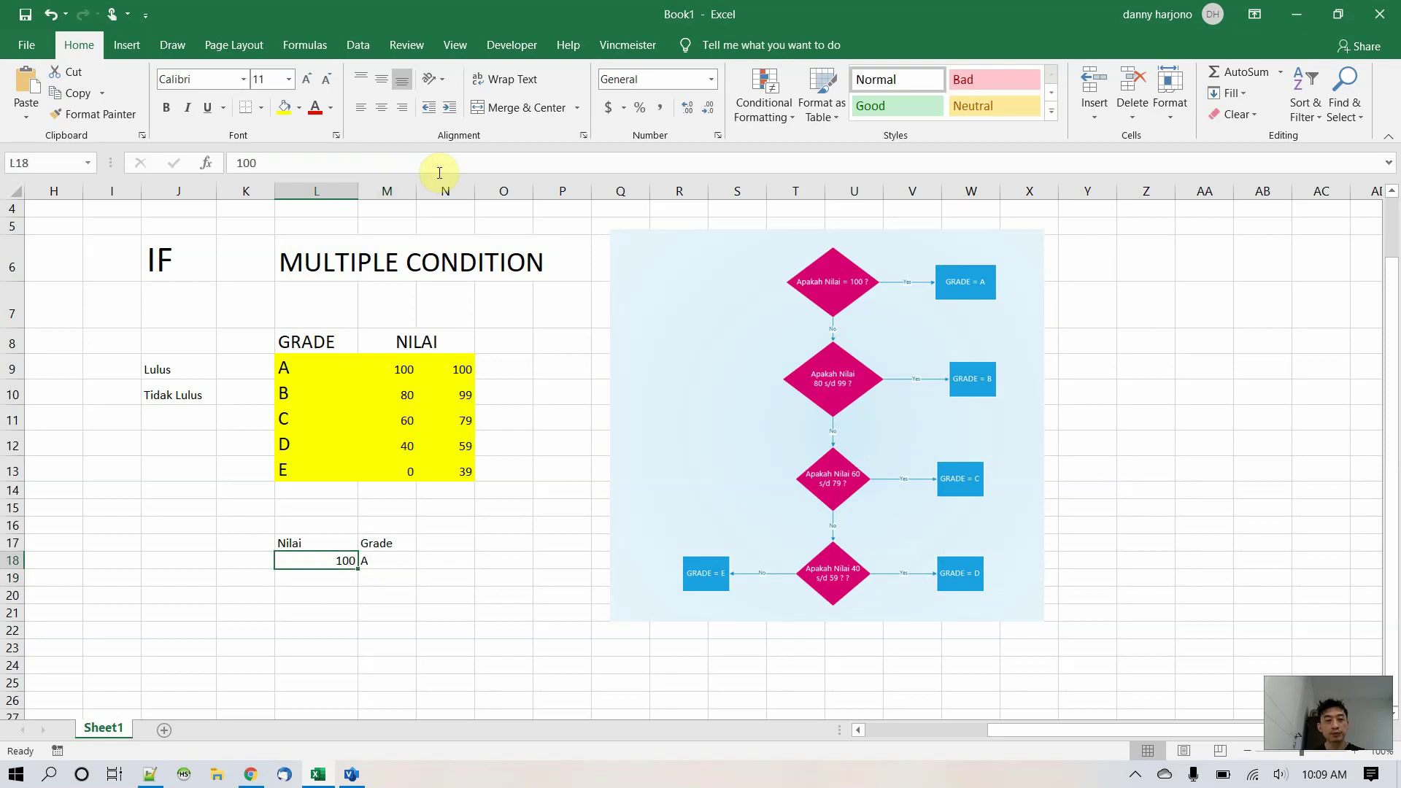
- Test the nested formula in M18 by entering 80, 99 and then 100 in the Nilai cell L18
{"action": "type", "text": "80"}
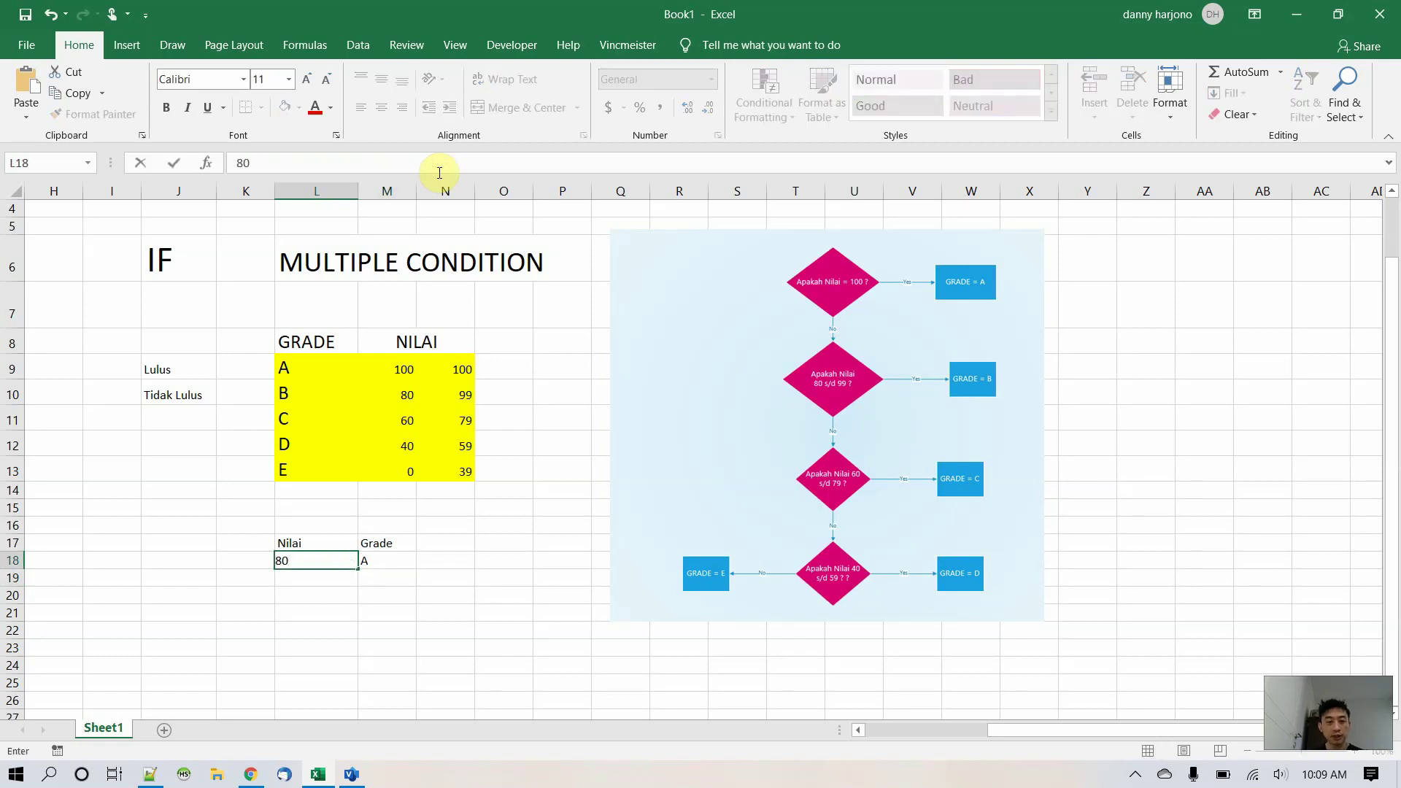
{"action": "key", "text": "Return"}
{"action": "key", "text": "Up"}
{"action": "type", "text": "99"}
{"action": "key", "text": "Return"}
{"action": "key", "text": "Up"}
{"action": "type", "text": "100"}
{"action": "key", "text": "Return"}
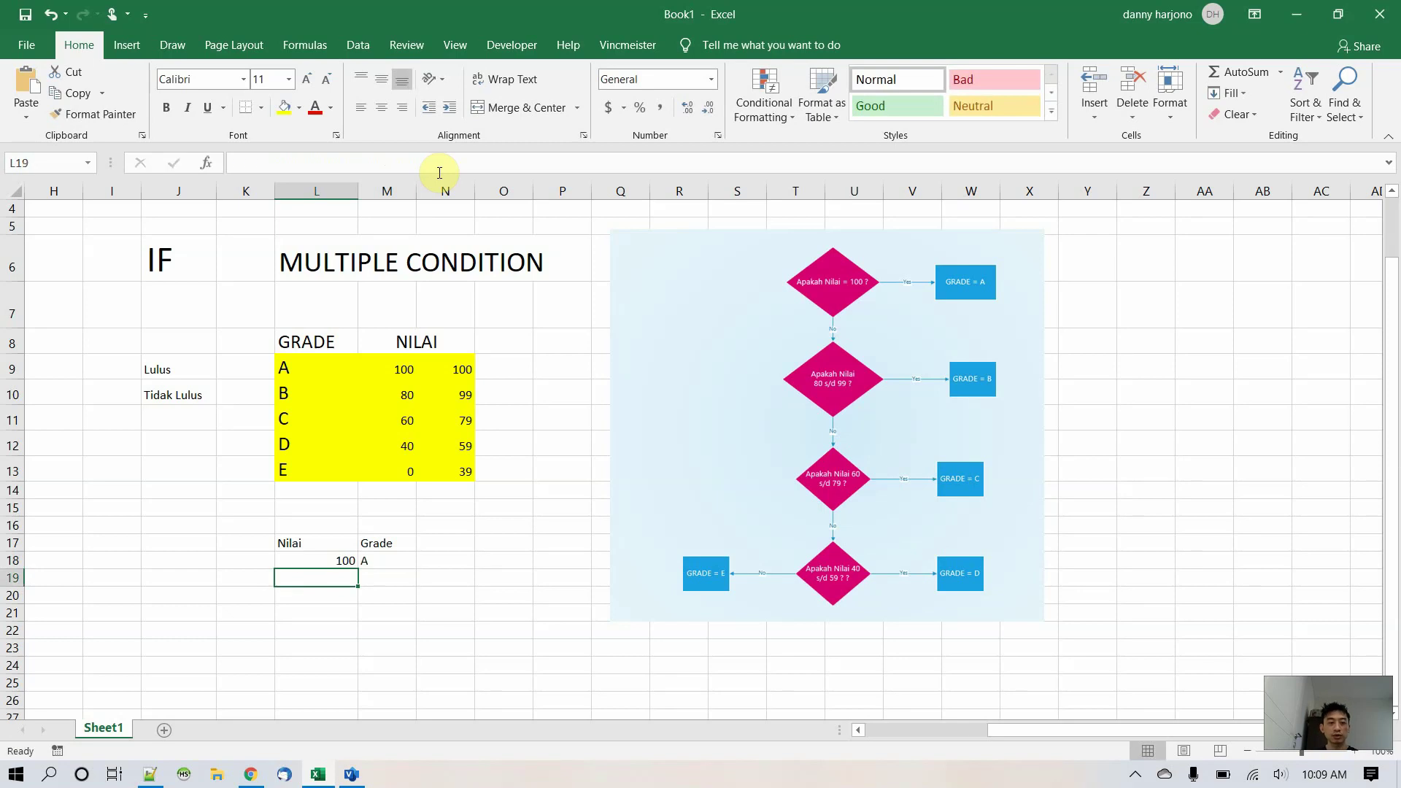
- Set the font size of the Nilai and Grade cells L17:M18 to 14
{"action": "left_click_drag", "start_coordinate": [308, 545], "coordinate": [375, 562]}
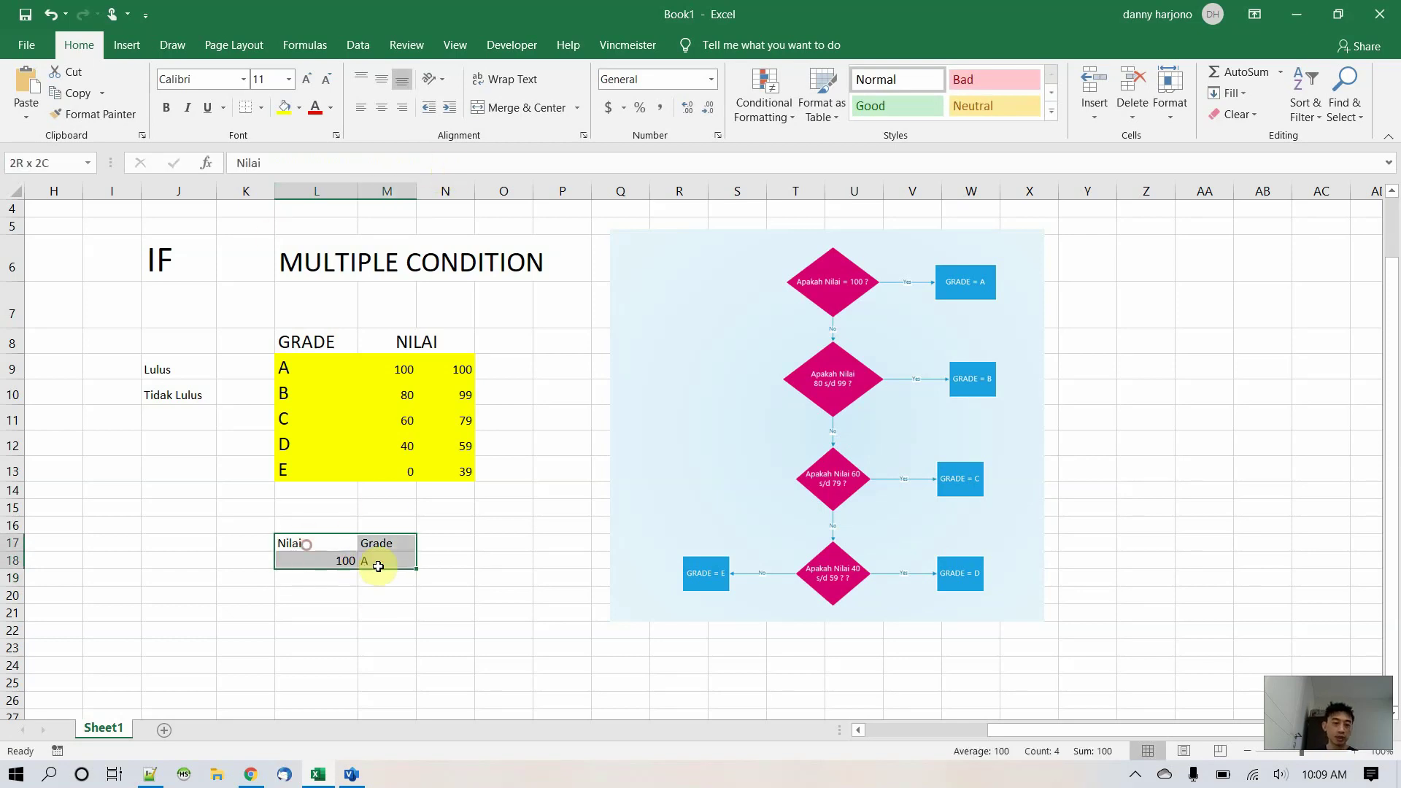
{"action": "left_click", "coordinate": [277, 78]}
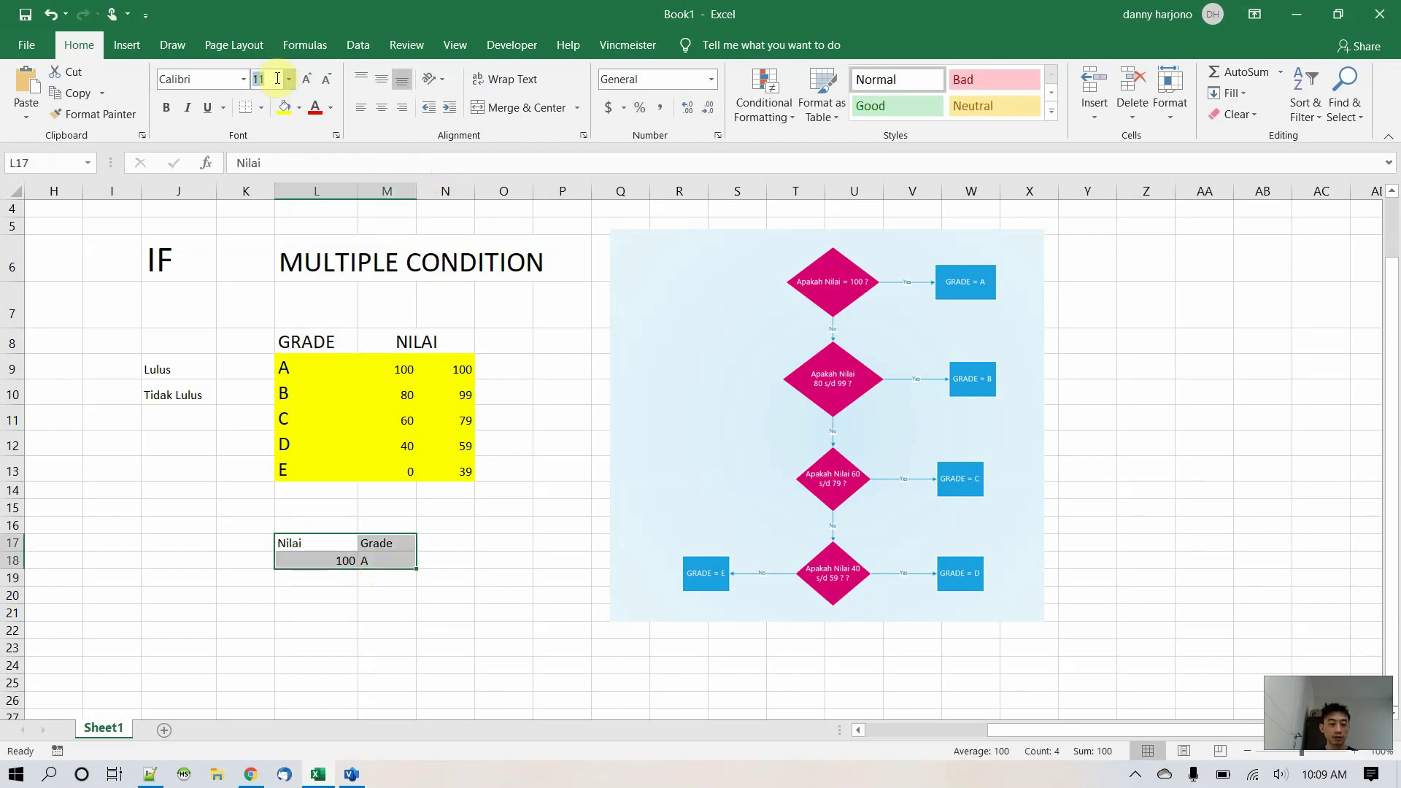
{"action": "type", "text": "14"}
{"action": "key", "text": "Return"}
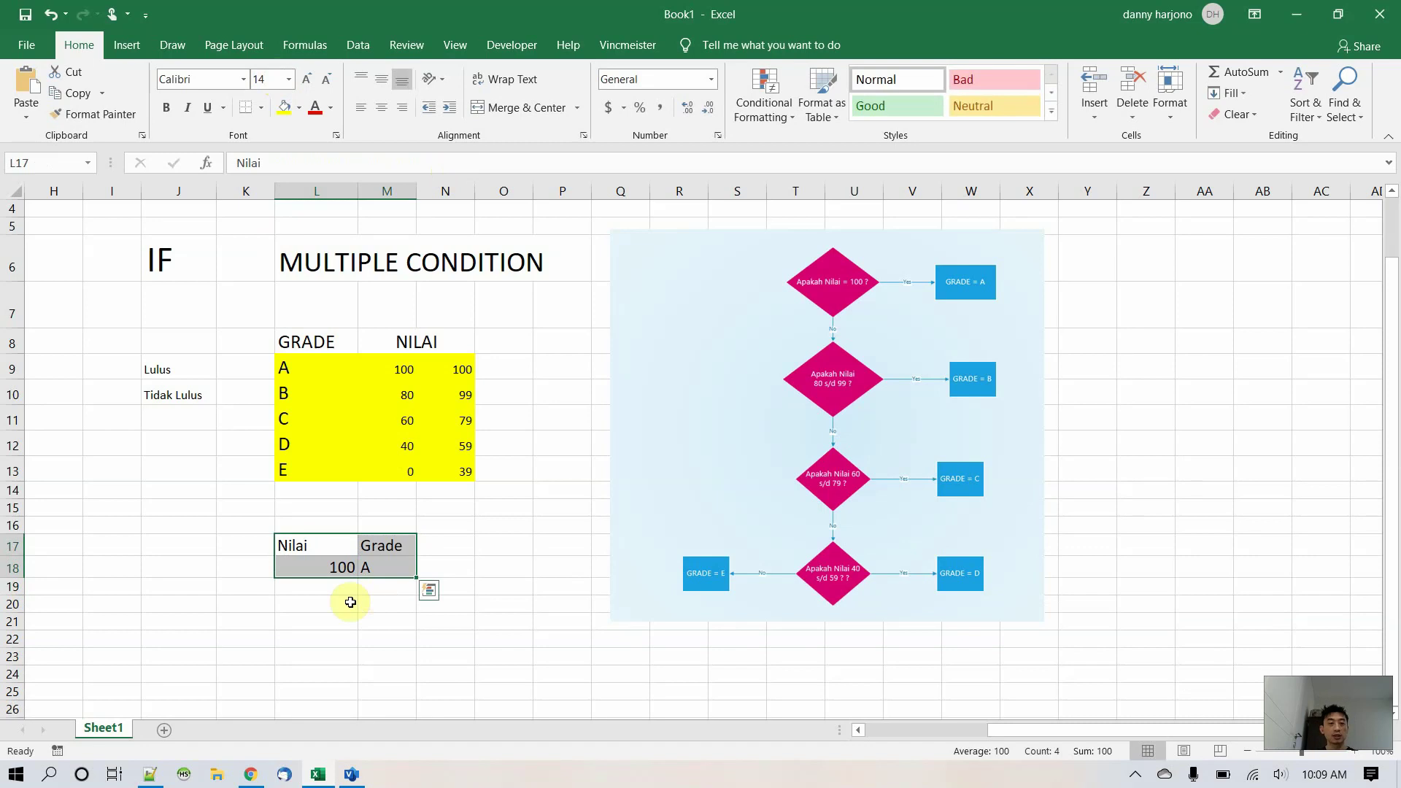
- Fill the score and nested grade formula of row 18 down into L19:M19 and set the score in L19 to 90
{"action": "left_click", "coordinate": [335, 586]}
{"action": "left_click_drag", "start_coordinate": [336, 585], "coordinate": [368, 587]}
{"action": "key", "text": "ctrl+d"}
{"action": "left_click", "coordinate": [331, 587]}
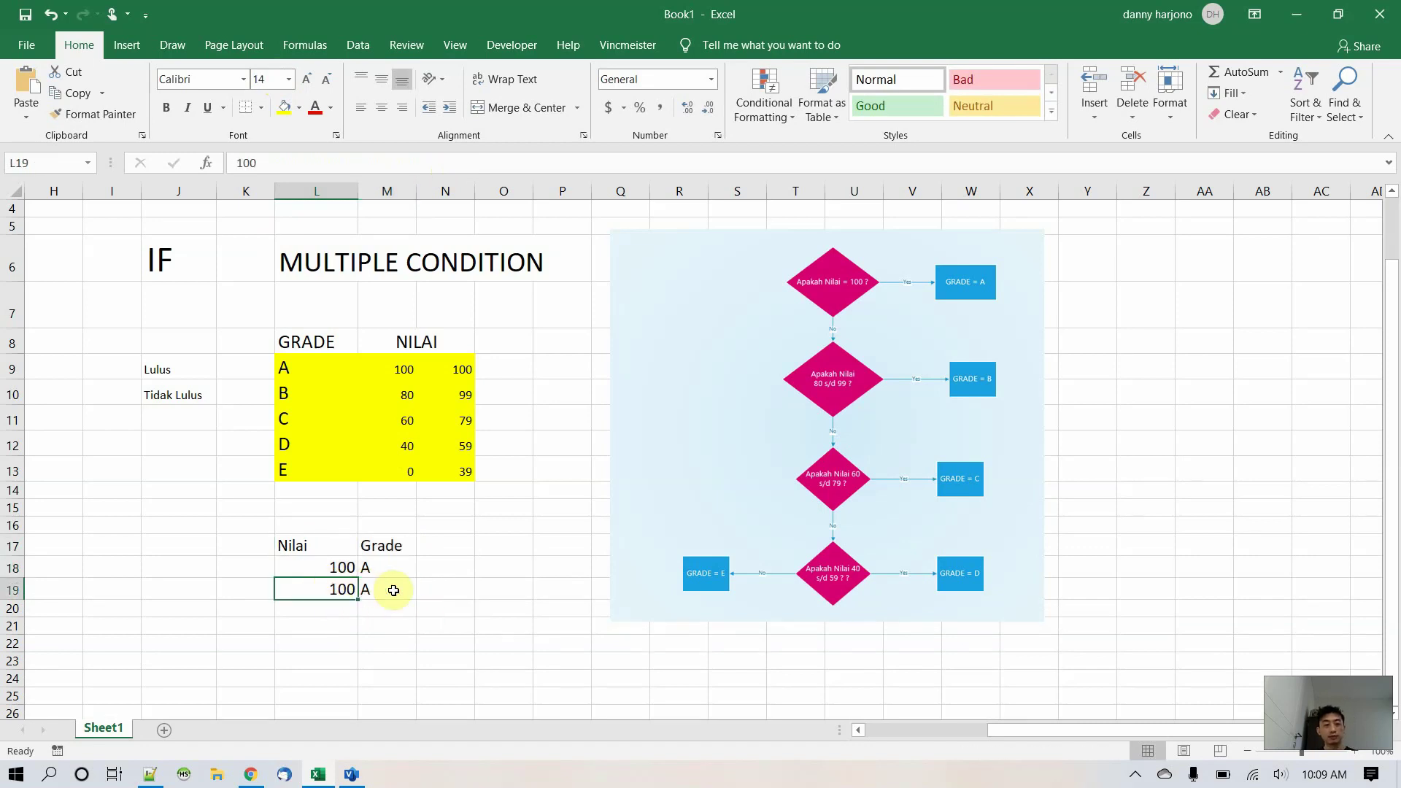
{"action": "left_click", "coordinate": [394, 590]}
{"action": "key", "text": "Left"}
{"action": "type", "text": "90"}
{"action": "key", "text": "Return"}
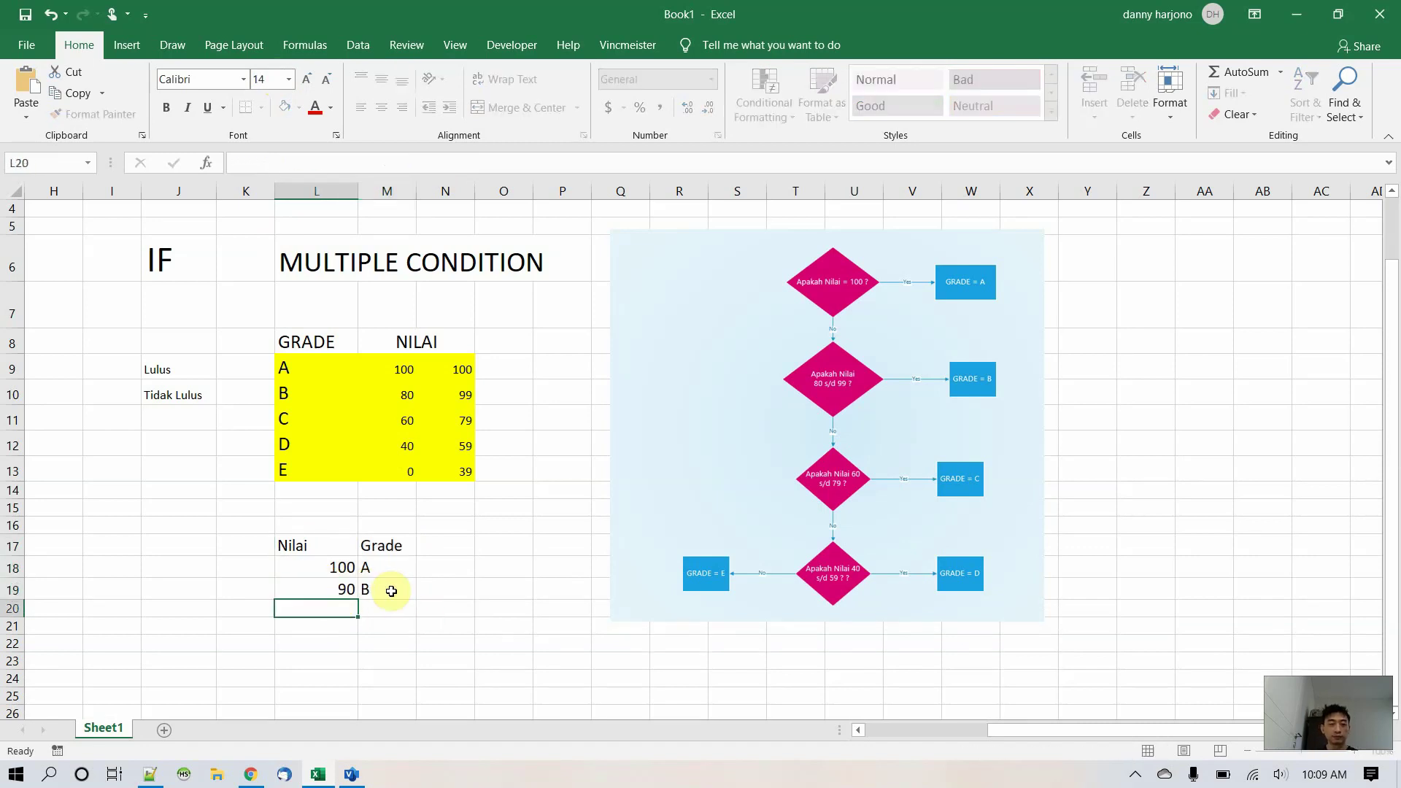
{"action": "left_click", "coordinate": [391, 591]}
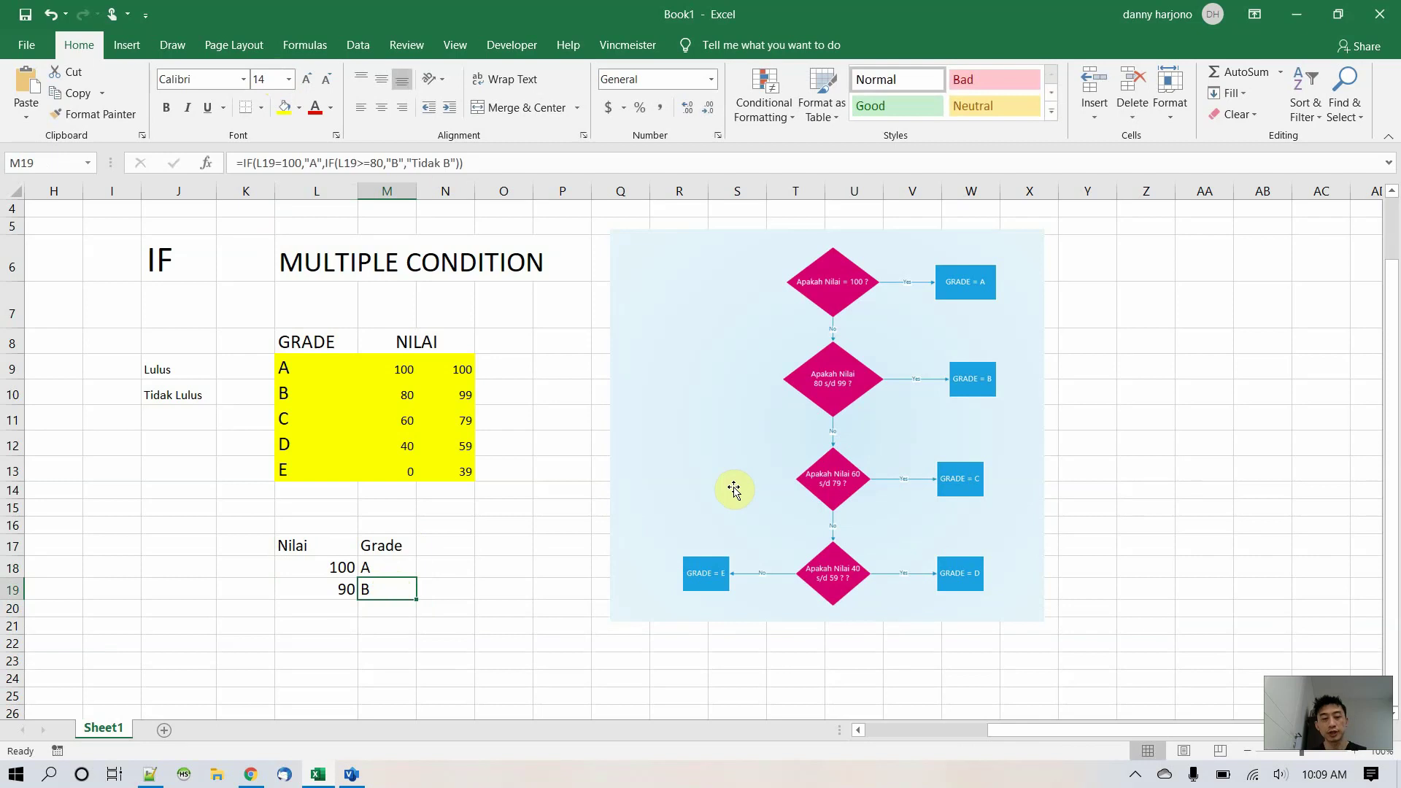
- Insert an IF function in M20 with the logical test L18>=60
{"action": "key", "text": "shift+Left"}
{"action": "key", "text": "Down"}
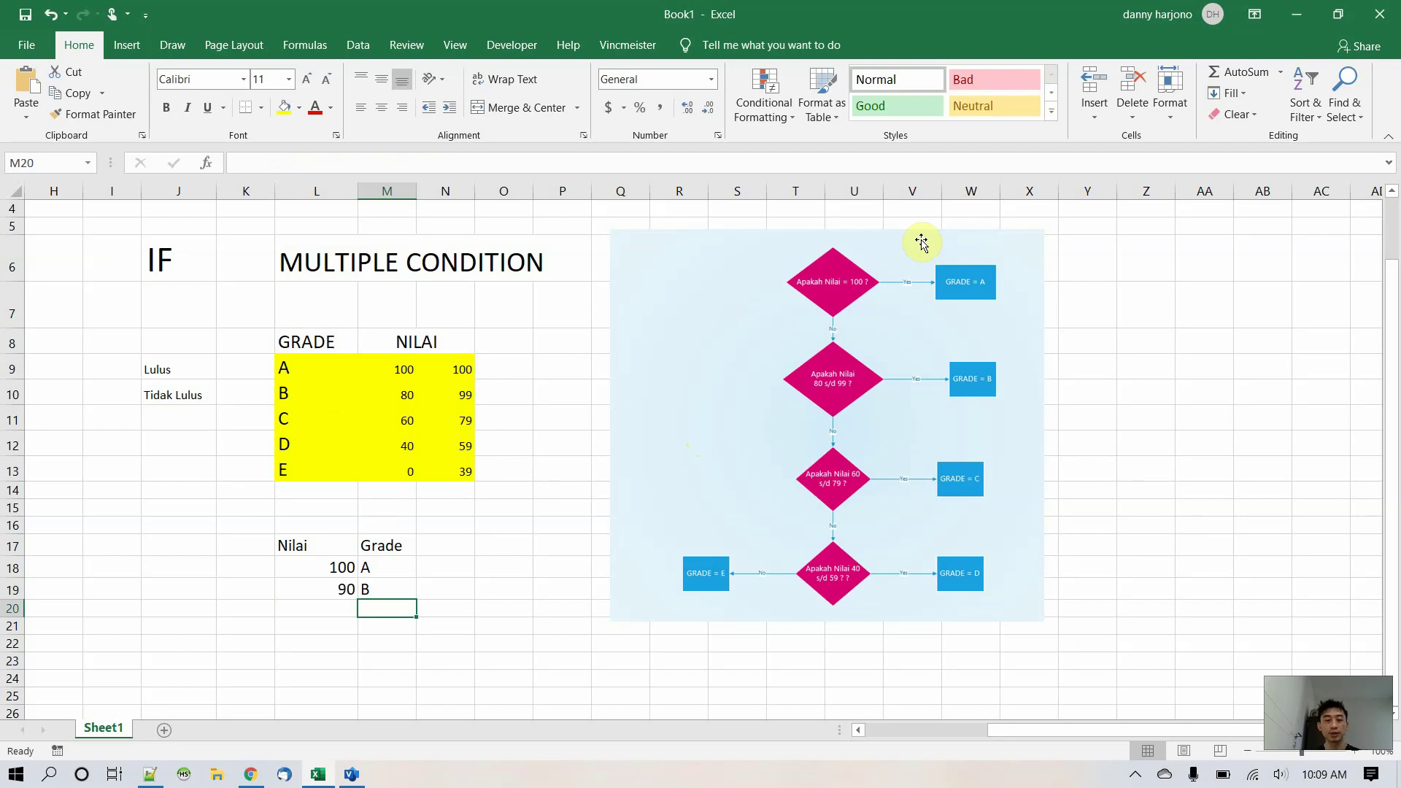
{"action": "left_click", "coordinate": [210, 162]}
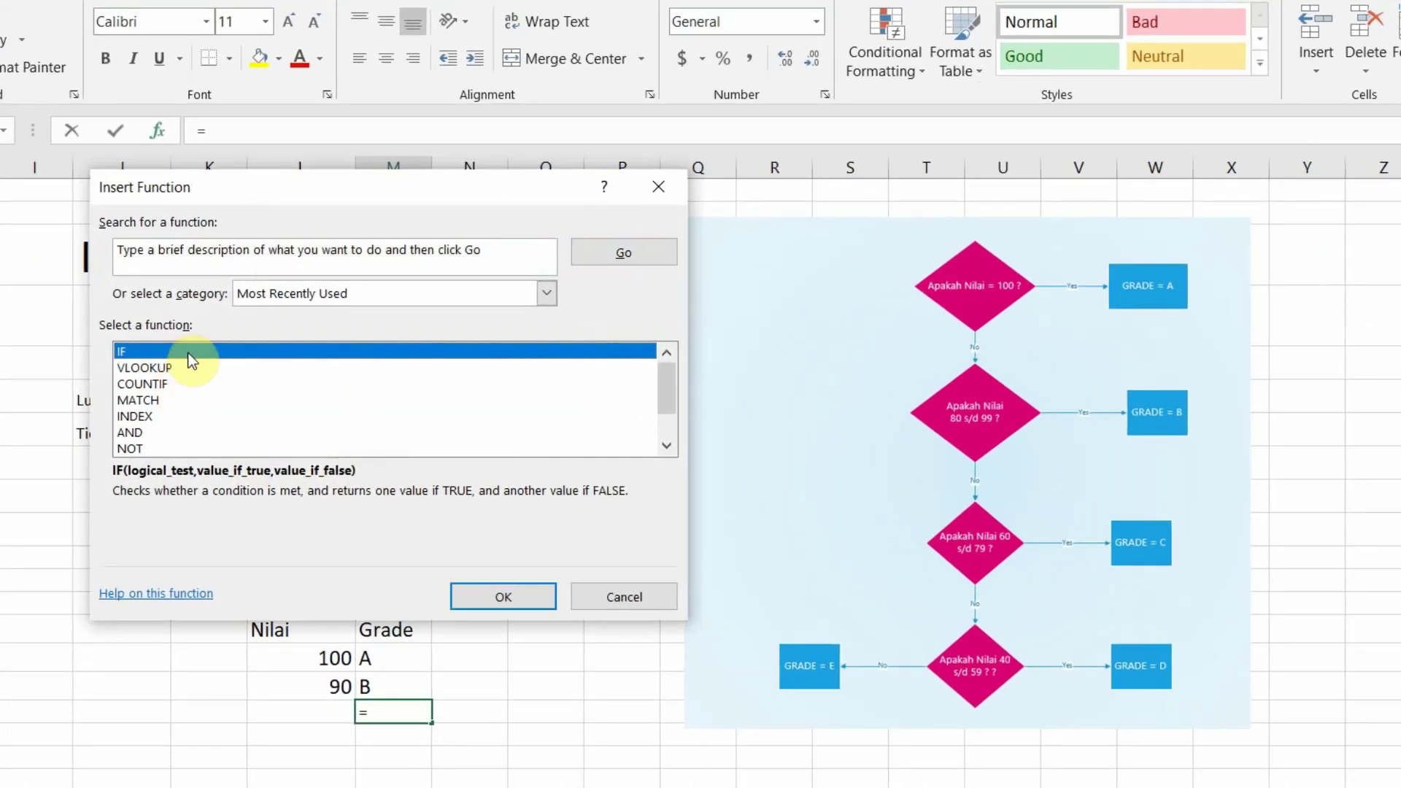
{"action": "double_click", "coordinate": [190, 353]}
{"action": "left_click", "coordinate": [524, 245]}
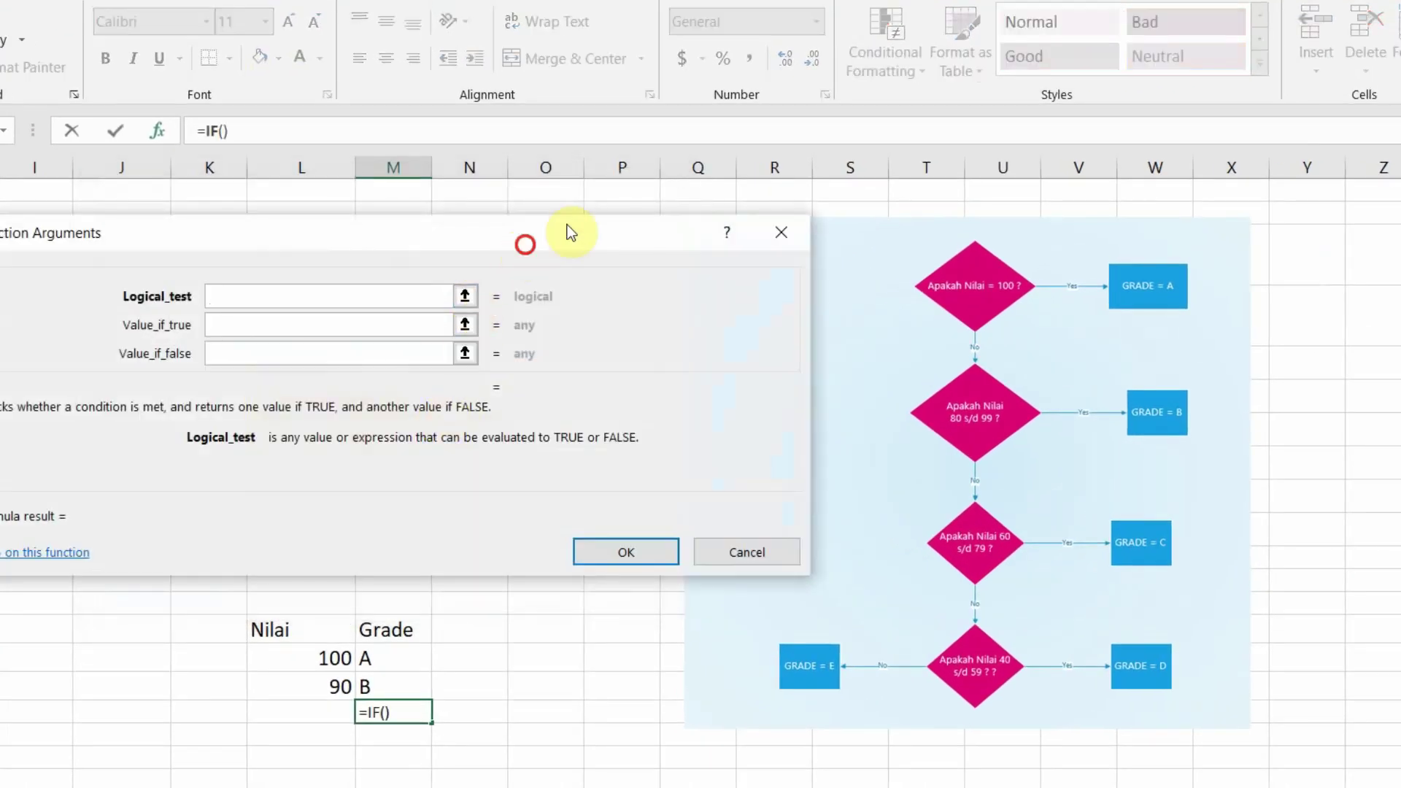
{"action": "left_click_drag", "start_coordinate": [572, 233], "coordinate": [793, 116]}
{"action": "left_click_drag", "start_coordinate": [691, 126], "coordinate": [980, 120]}
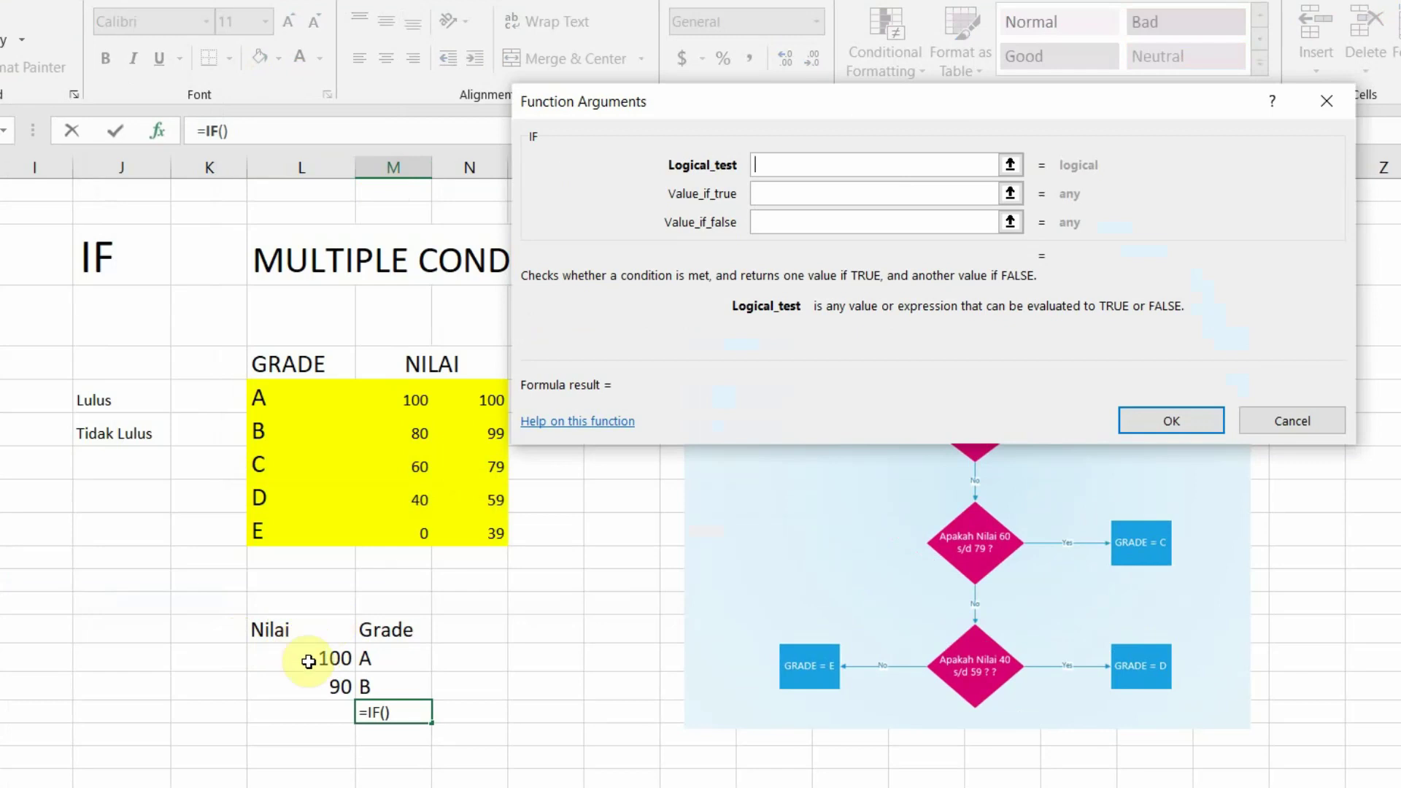
{"action": "left_click", "coordinate": [308, 661]}
{"action": "left_click", "coordinate": [960, 541]}
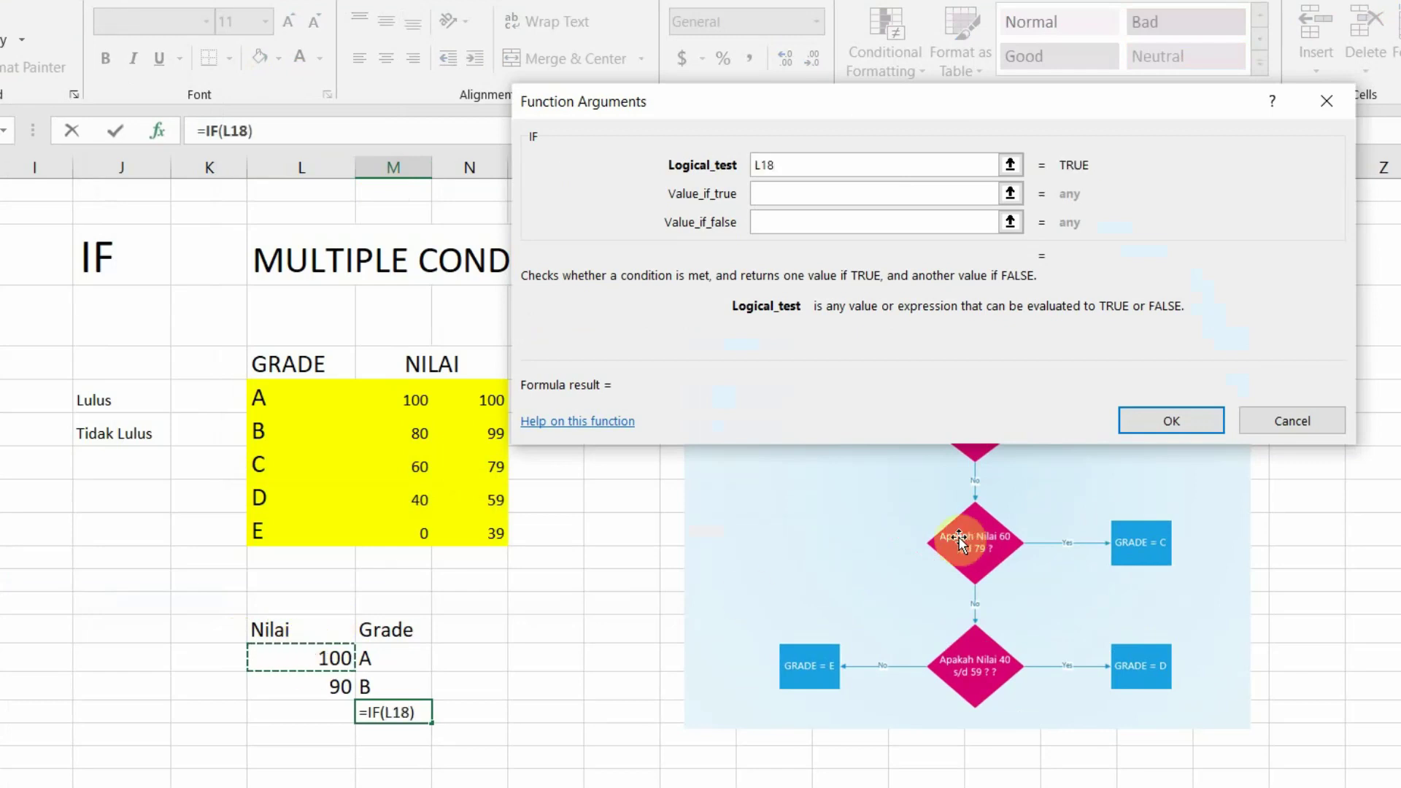
{"action": "type", "text": ">=60"}
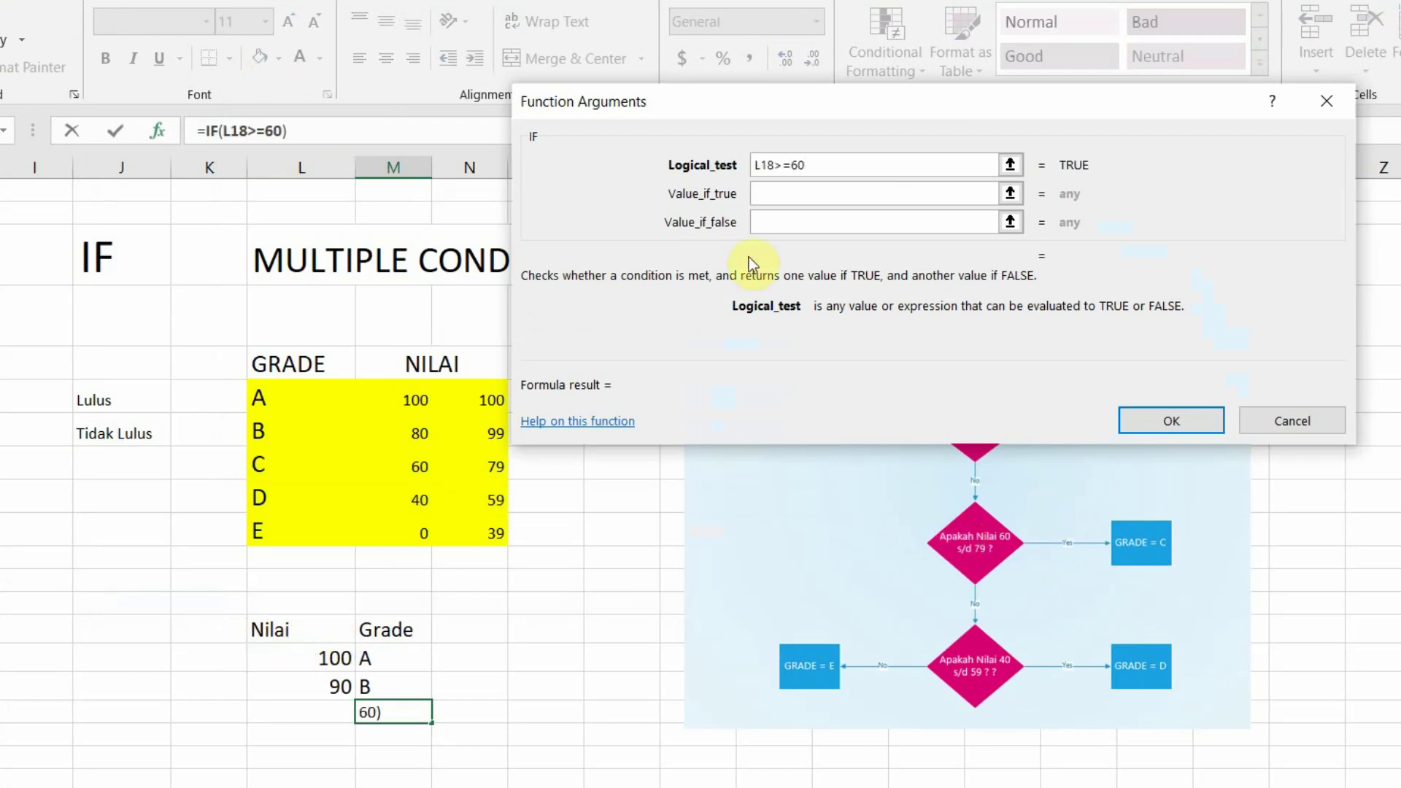
- Complete the IF in M20 with "C" as the value if true and "bukan C" as the value if false
{"action": "left_click", "coordinate": [818, 195]}
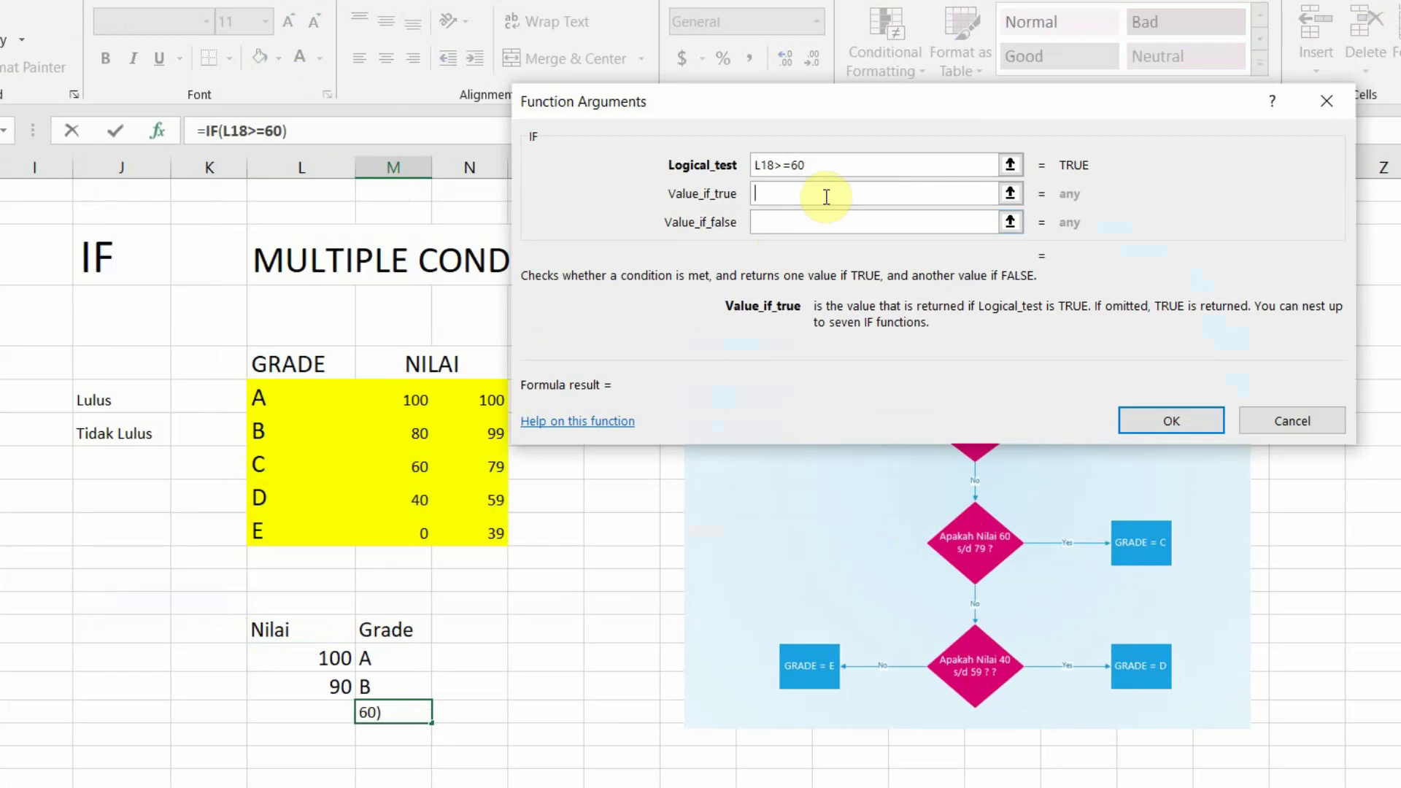
{"action": "type", "text": "\"C\""}
{"action": "key", "text": "Tab"}
{"action": "type", "text": "\""}
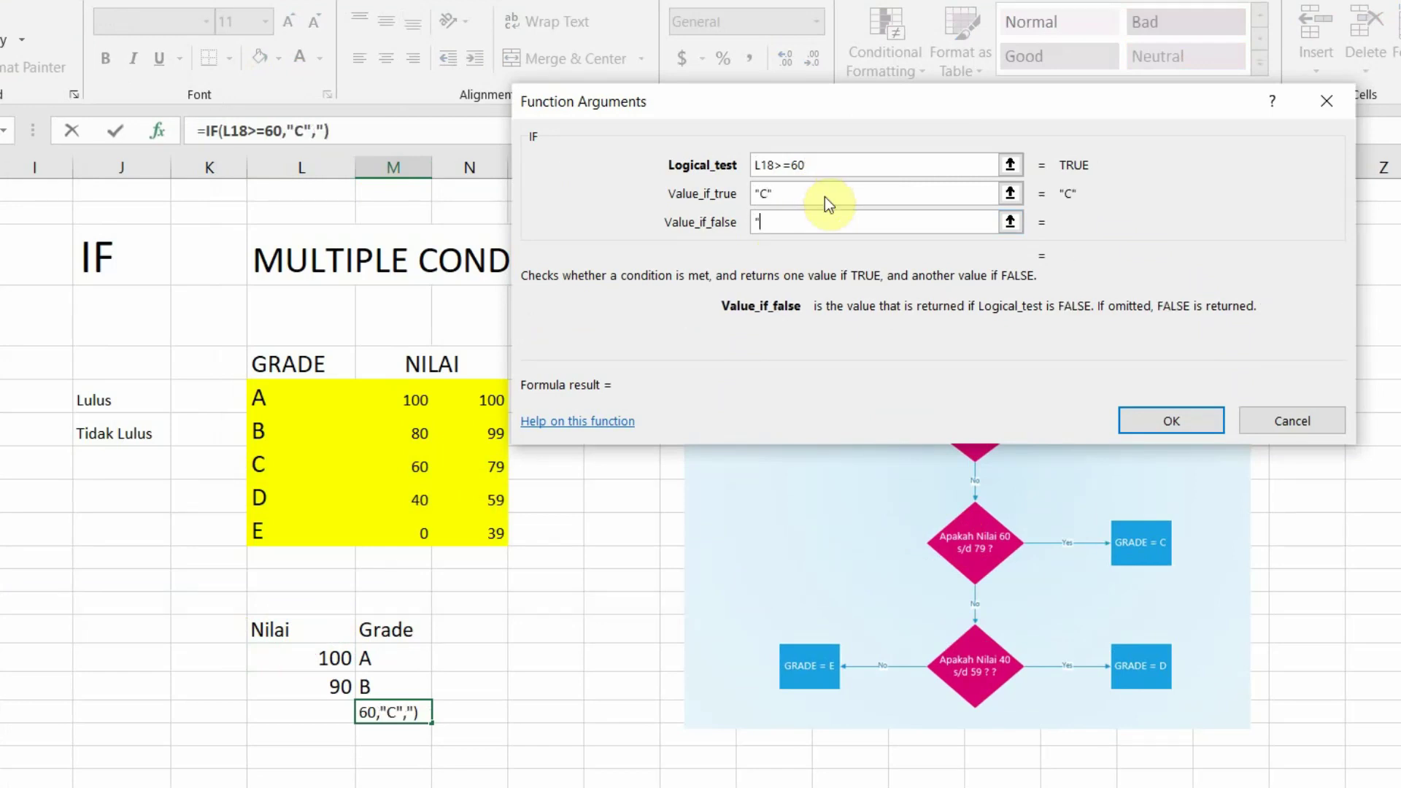
{"action": "type", "text": "selain"}
{"action": "key", "text": "BackSpace"}
{"action": "key", "text": "BackSpace"}
{"action": "key", "text": "BackSpace"}
{"action": "key", "text": "BackSpace"}
{"action": "key", "text": "BackSpace"}
{"action": "key", "text": "BackSpace"}
{"action": "type", "text": "bukan"}
{"action": "type", "text": "C\""}
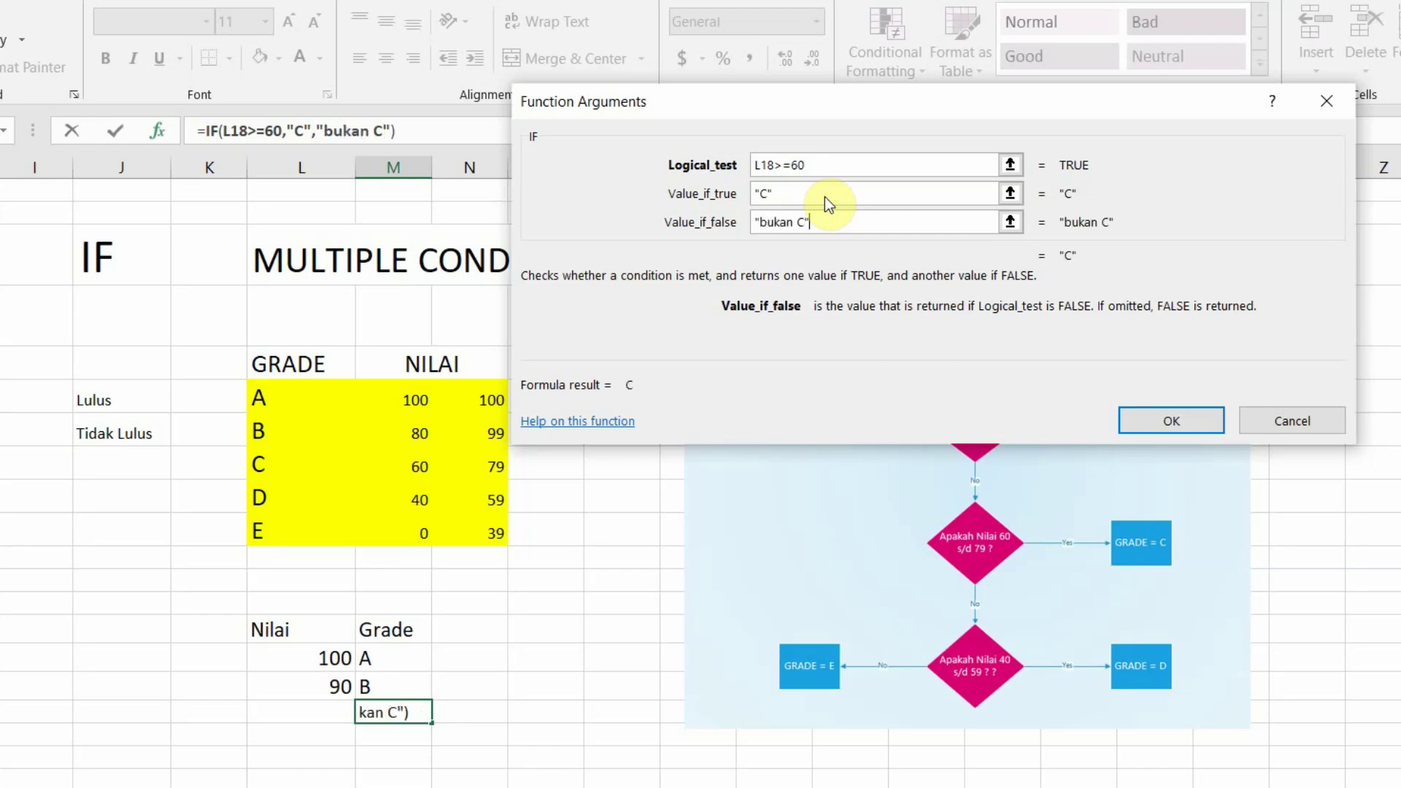
{"action": "key", "text": "Return"}
{"action": "key", "text": "Up"}
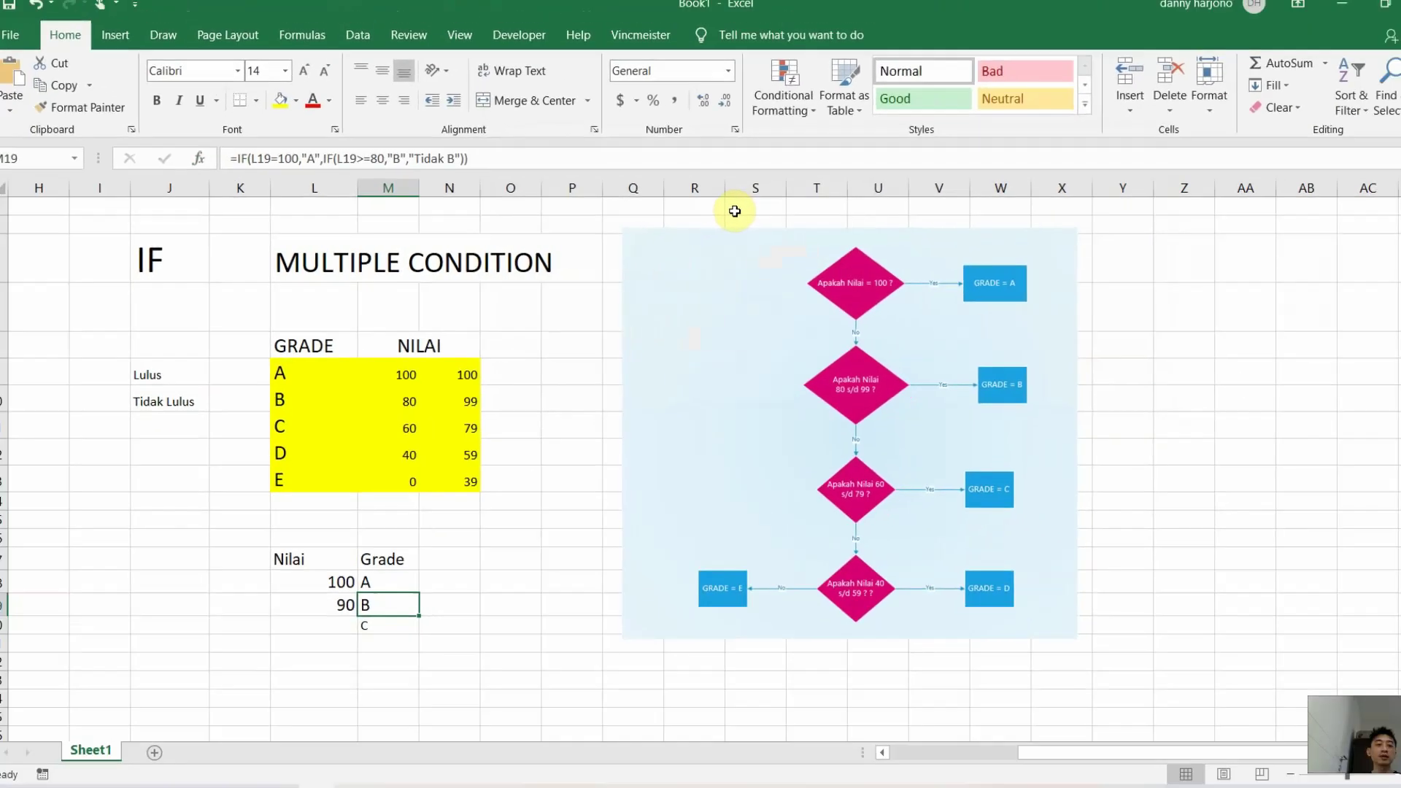
- Set the Nilai score in L18 to 60 to test the C condition in M20
{"action": "left_click_drag", "start_coordinate": [349, 612], "coordinate": [379, 608]}
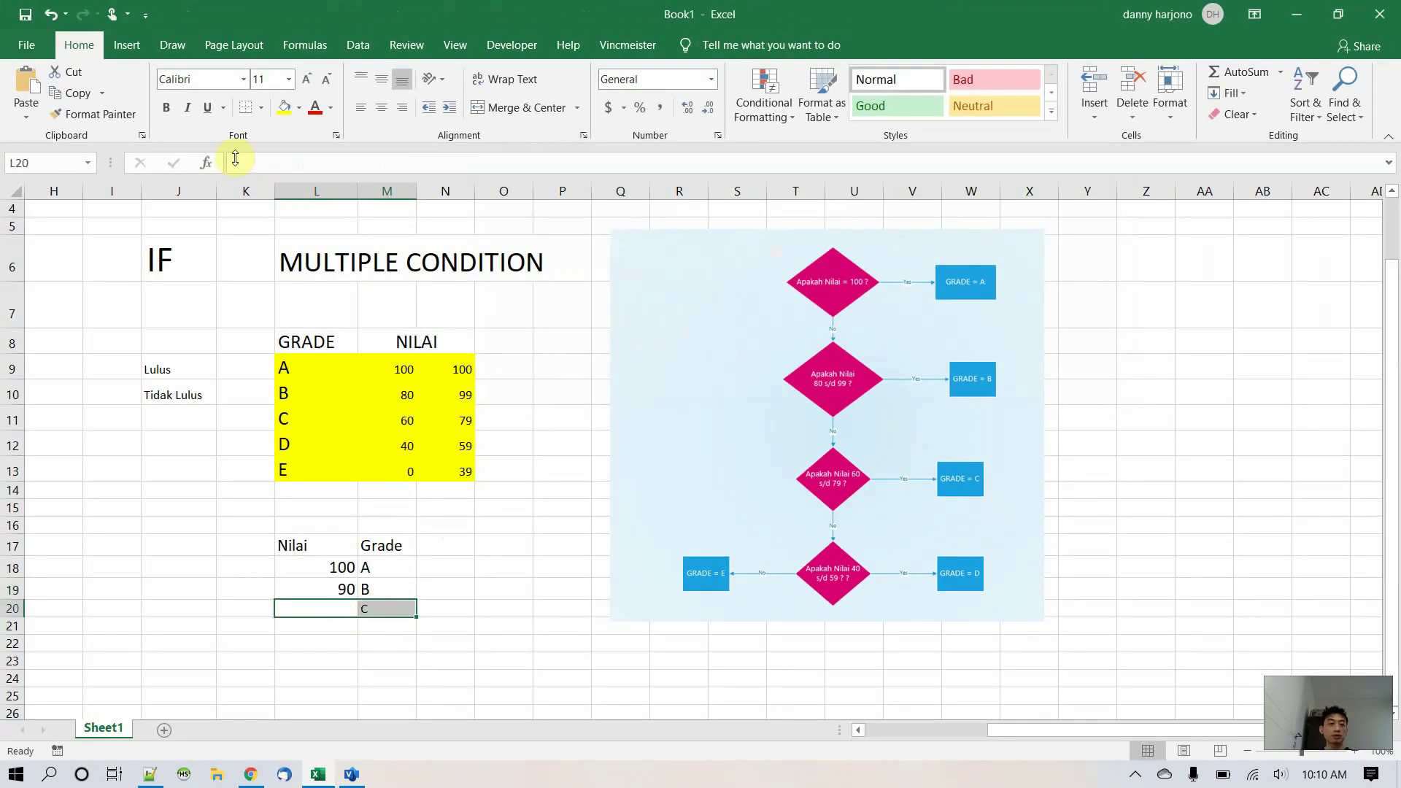
{"action": "left_click", "coordinate": [378, 604]}
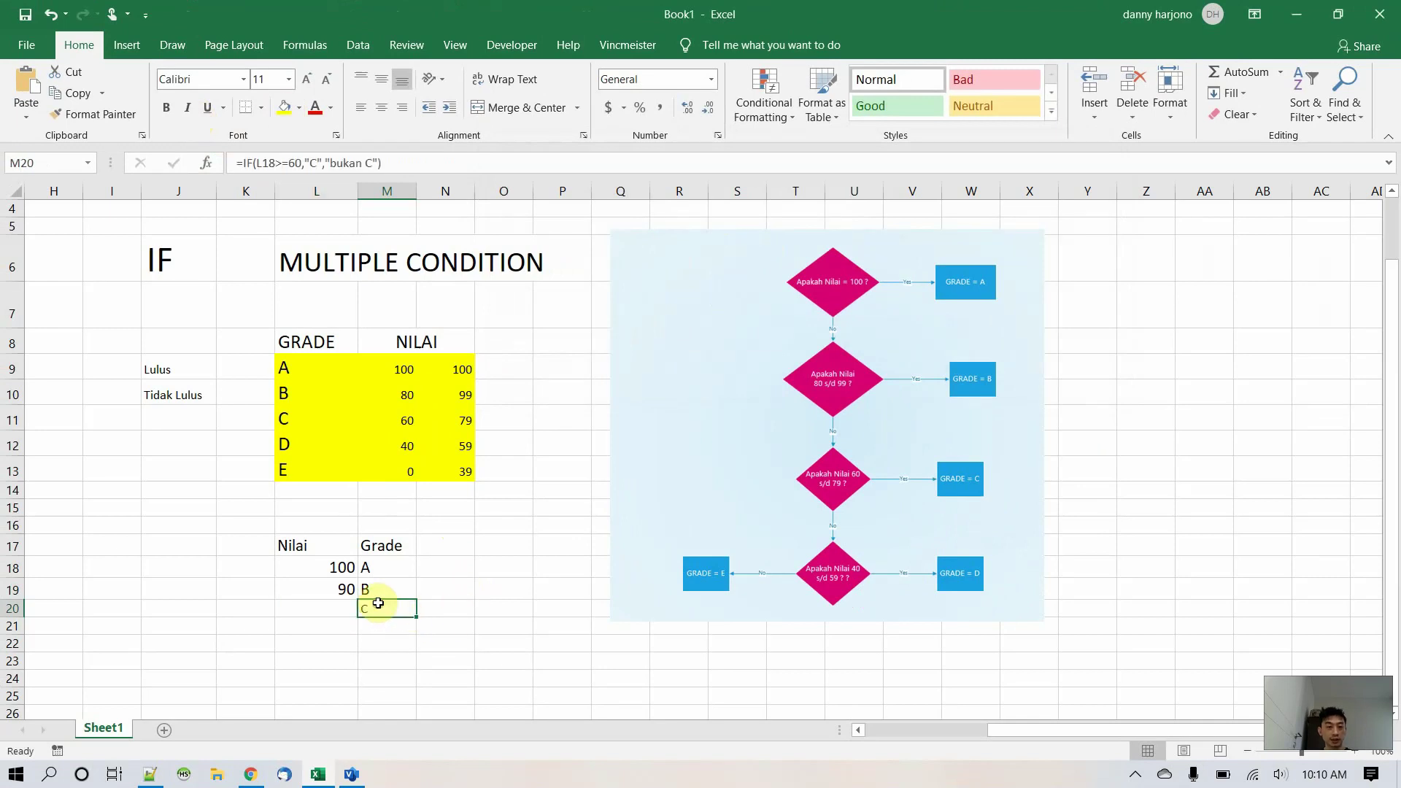
{"action": "left_click", "coordinate": [343, 567]}
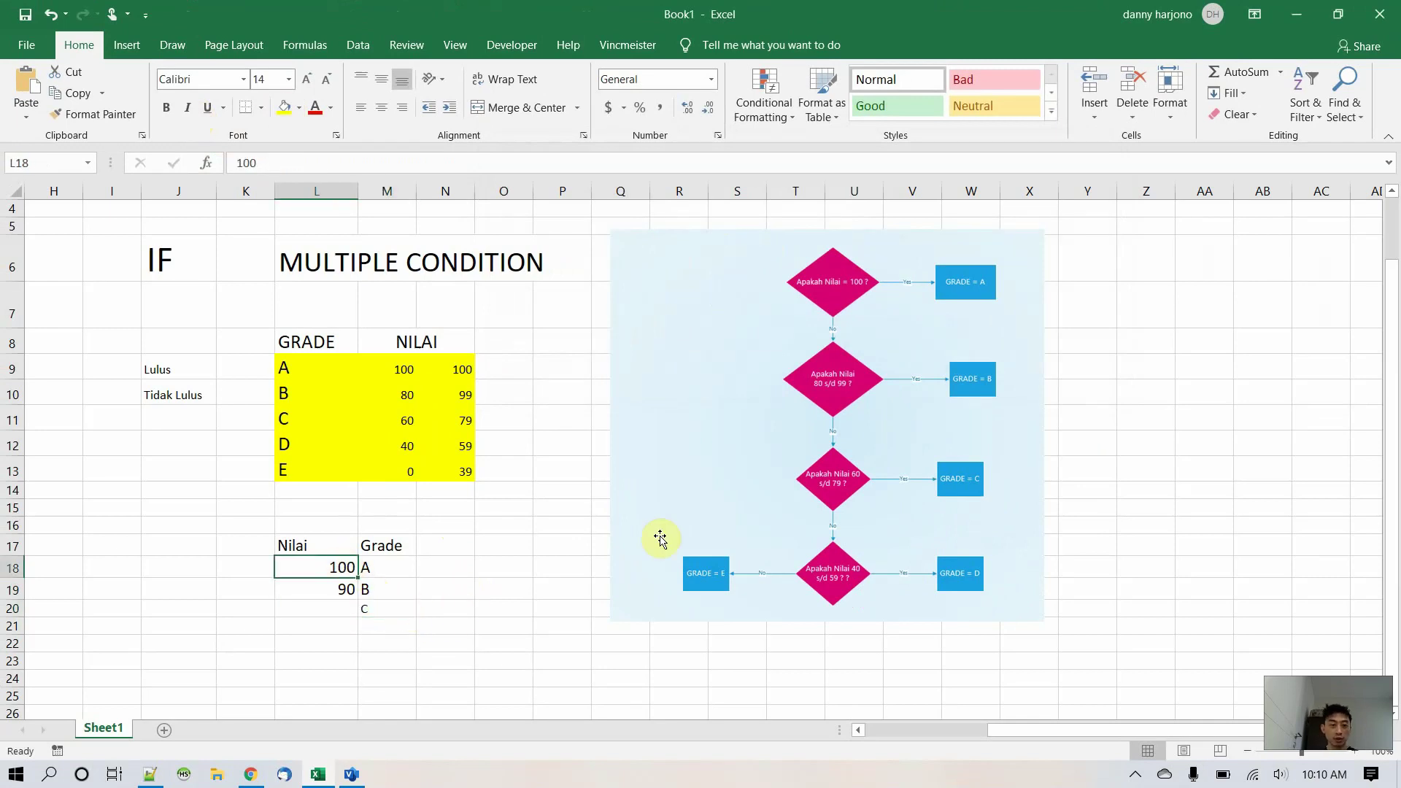
{"action": "type", "text": "60"}
{"action": "key", "text": "Return"}
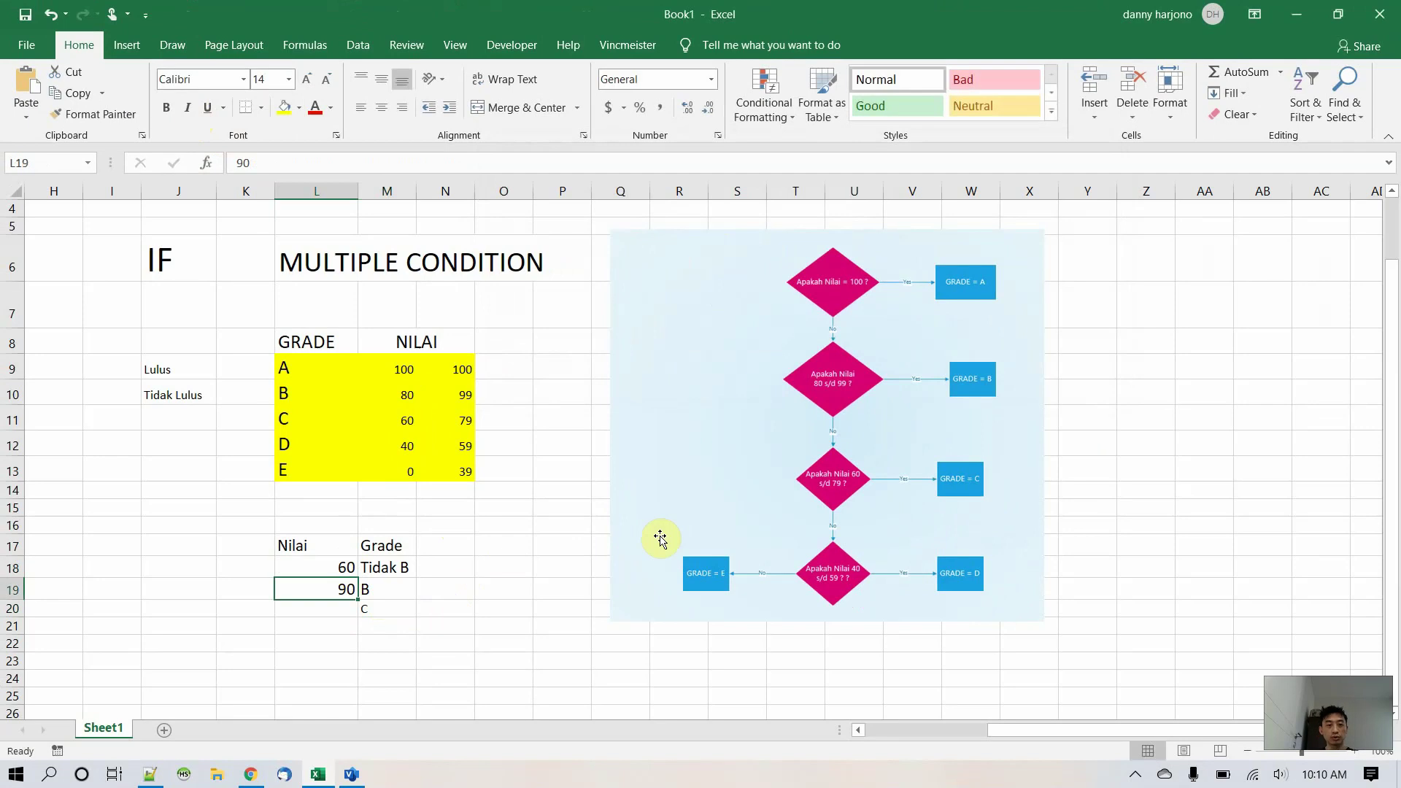
- Fill cell M20 with yellow to highlight the test formula
{"action": "key", "text": "Down"}
{"action": "key", "text": "Right"}
{"action": "key", "text": "Up"}
{"action": "key", "text": "Down"}
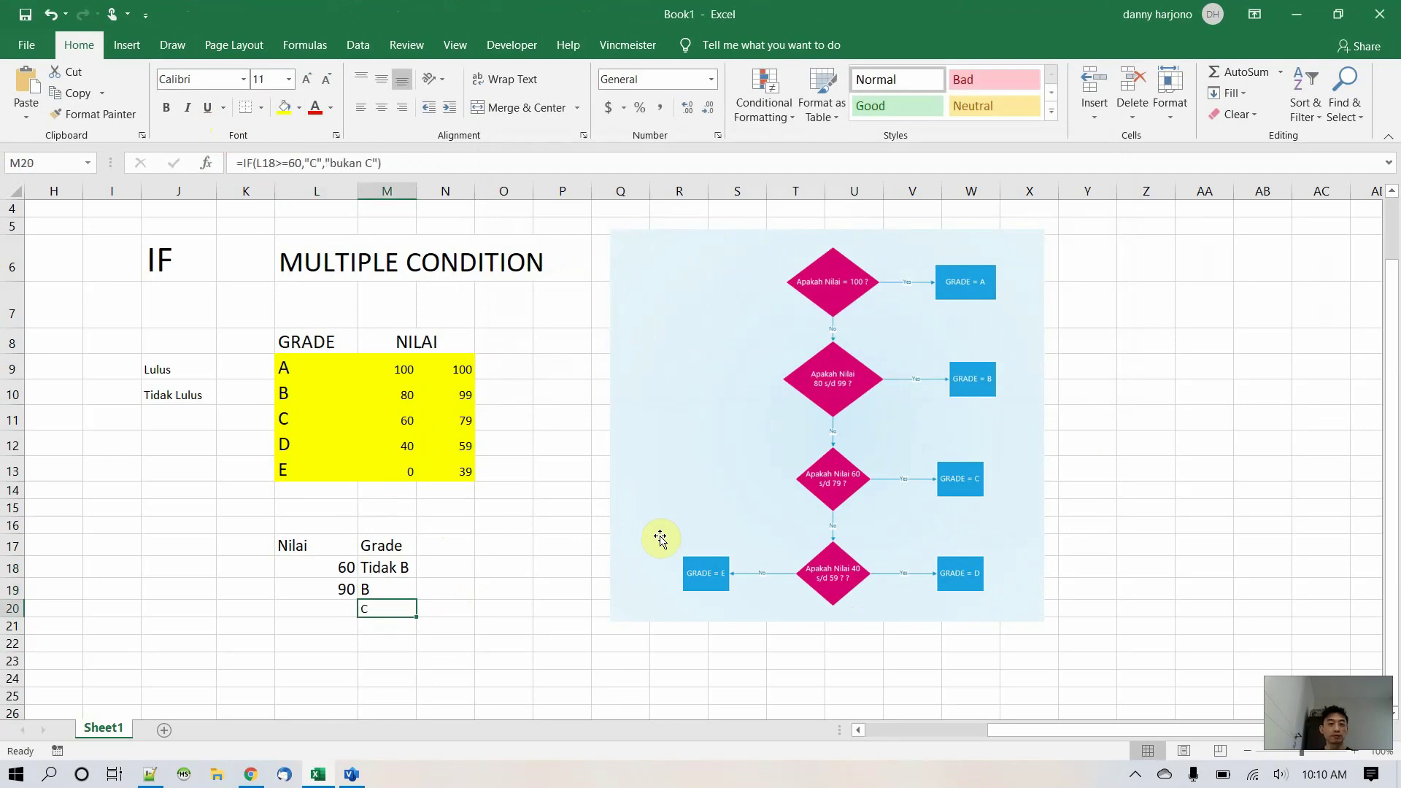
{"action": "left_click", "coordinate": [285, 107]}
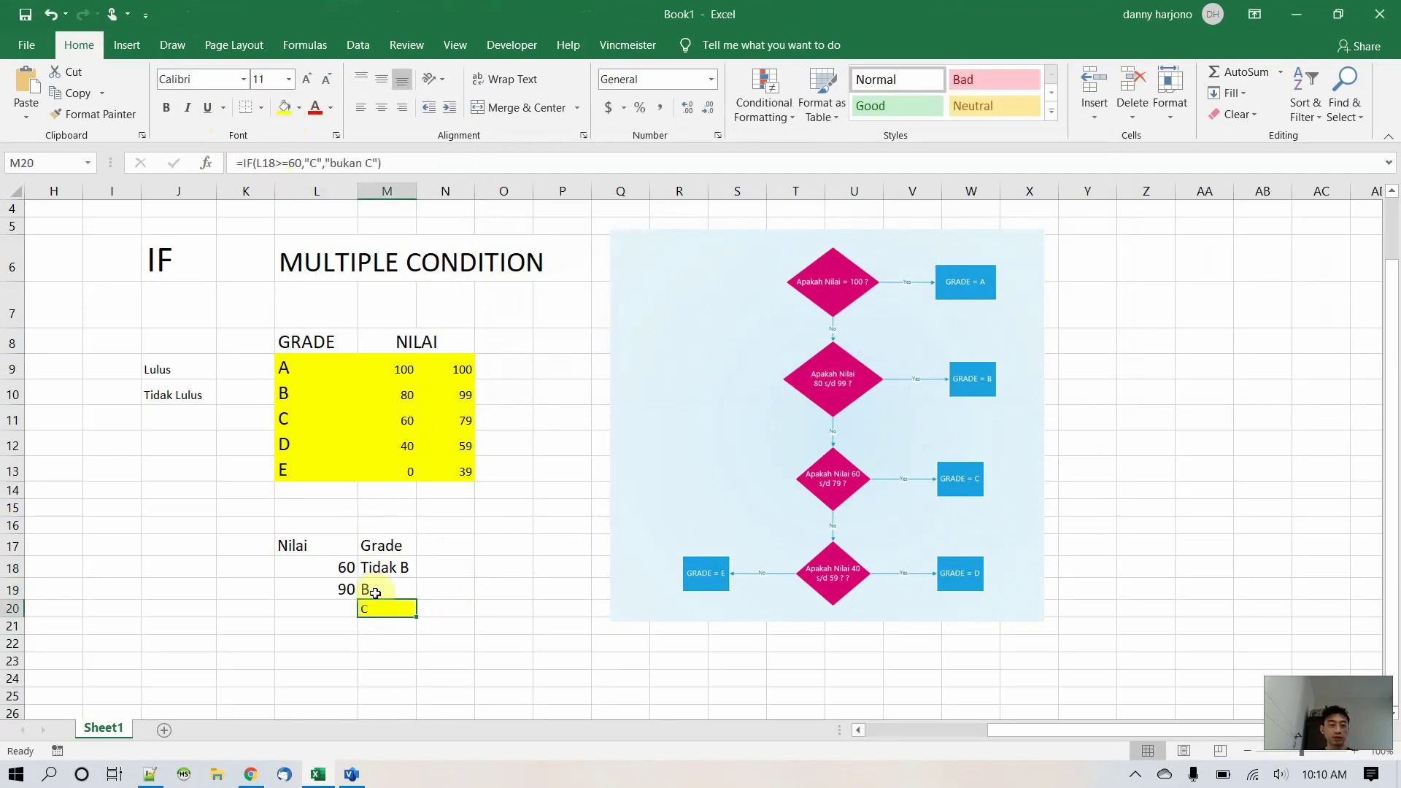
- Set the Nilai score in L18 to 59 to test the false case of M20
{"action": "left_click", "coordinate": [338, 567]}
{"action": "type", "text": "59"}
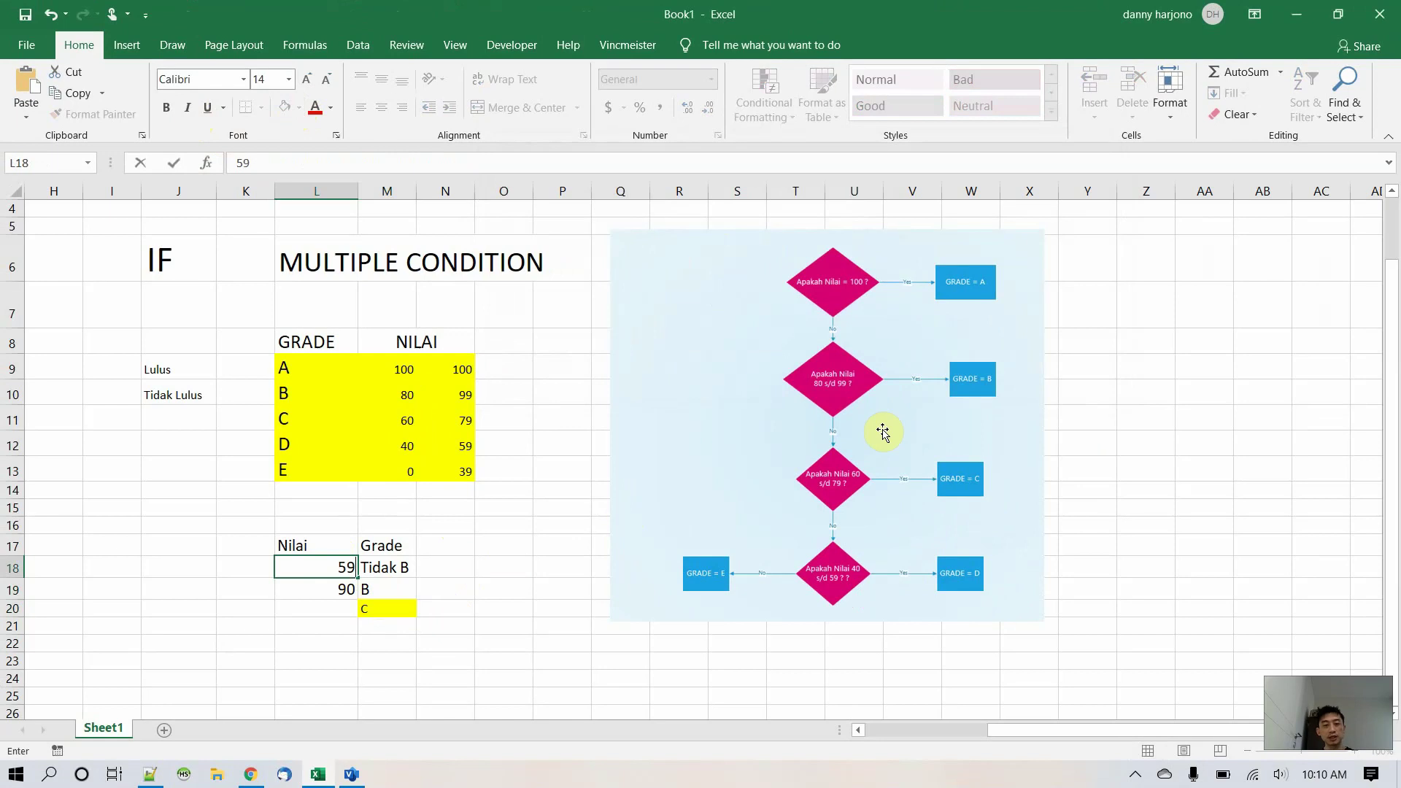
{"action": "key", "text": "Return"}
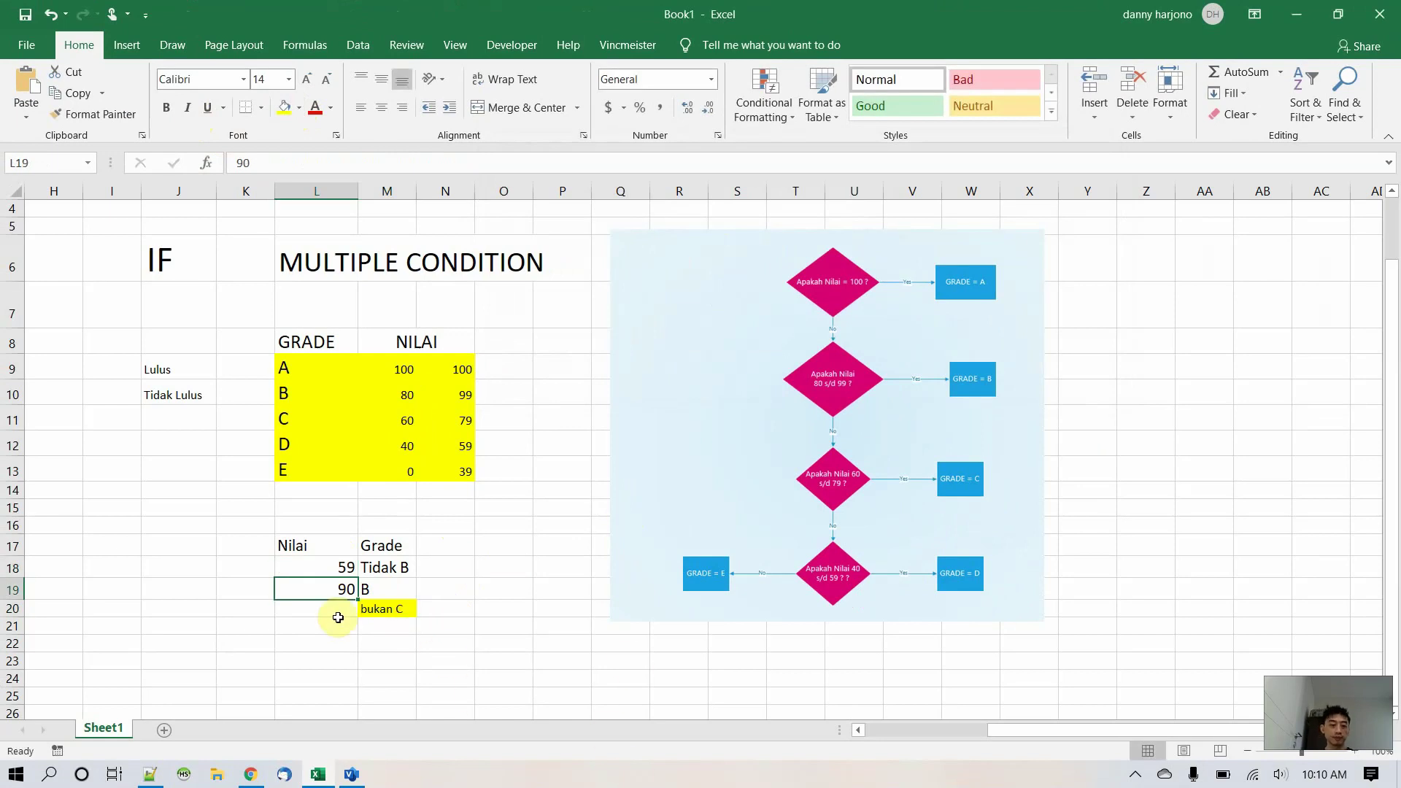
- Set the font size of L20:M20 to 14 and widen column M slightly
{"action": "left_click_drag", "start_coordinate": [335, 610], "coordinate": [379, 608]}
{"action": "left_click", "coordinate": [274, 79]}
{"action": "type", "text": "14"}
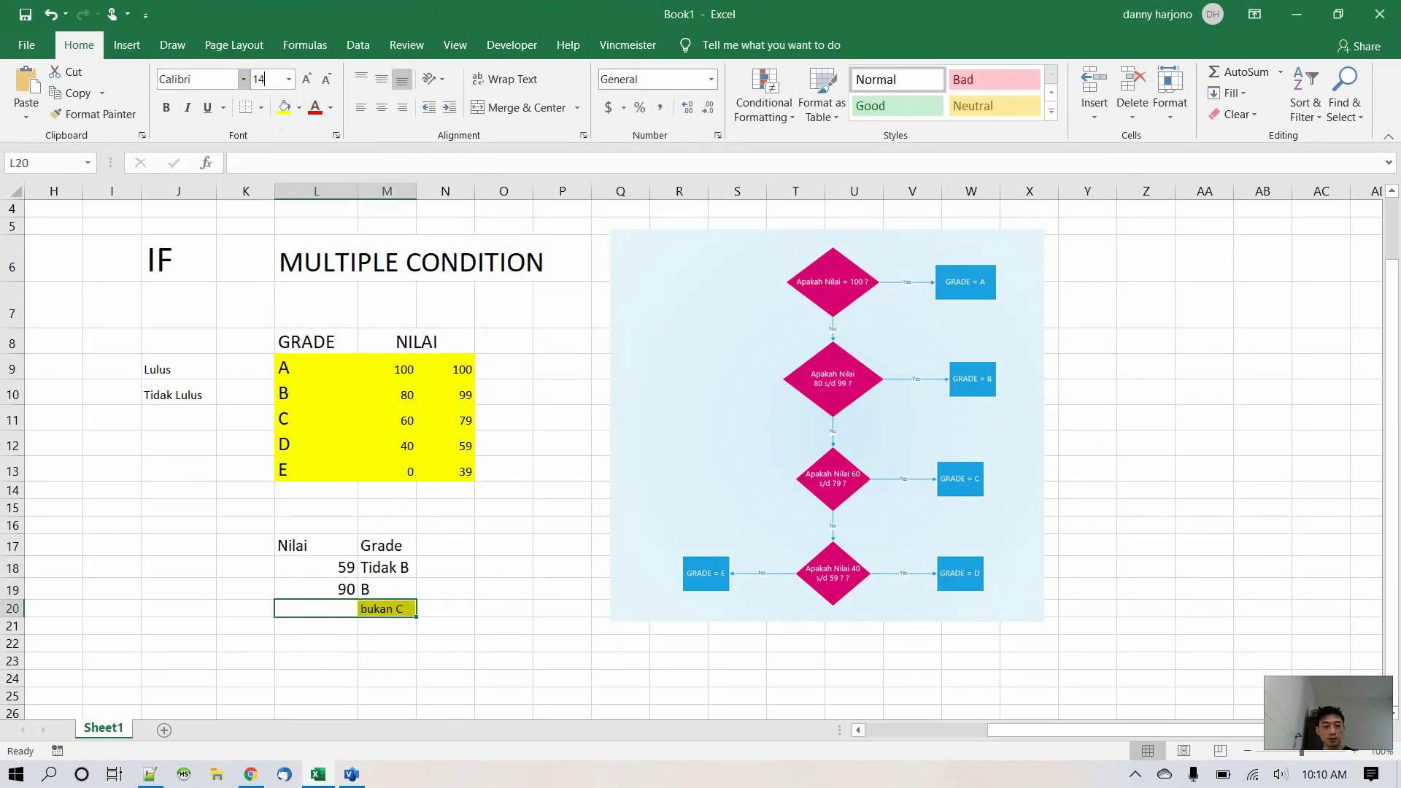
{"action": "key", "text": "Return"}
{"action": "left_click_drag", "start_coordinate": [478, 607], "coordinate": [480, 590]}
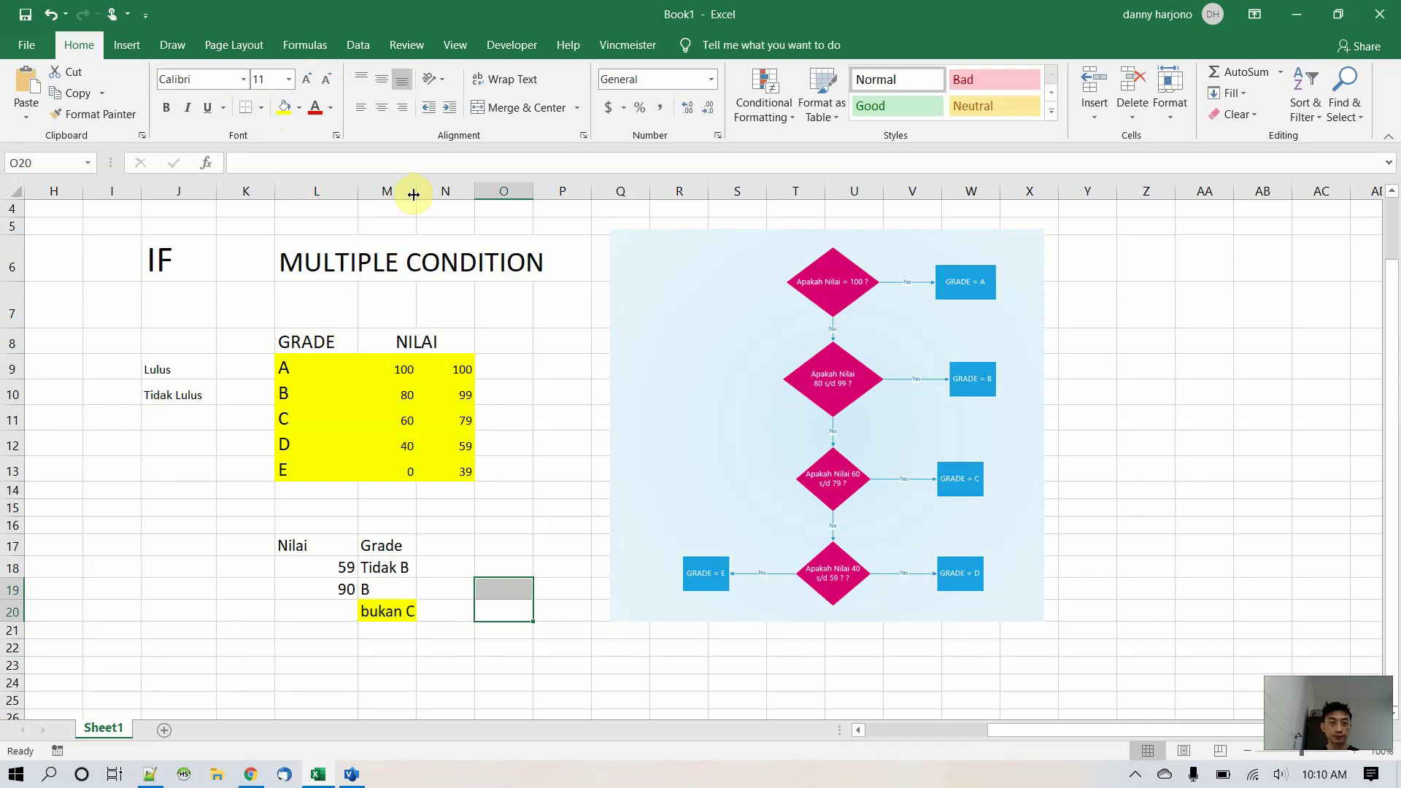
{"action": "left_click_drag", "start_coordinate": [416, 191], "coordinate": [434, 191]}
{"action": "left_click", "coordinate": [338, 567]}
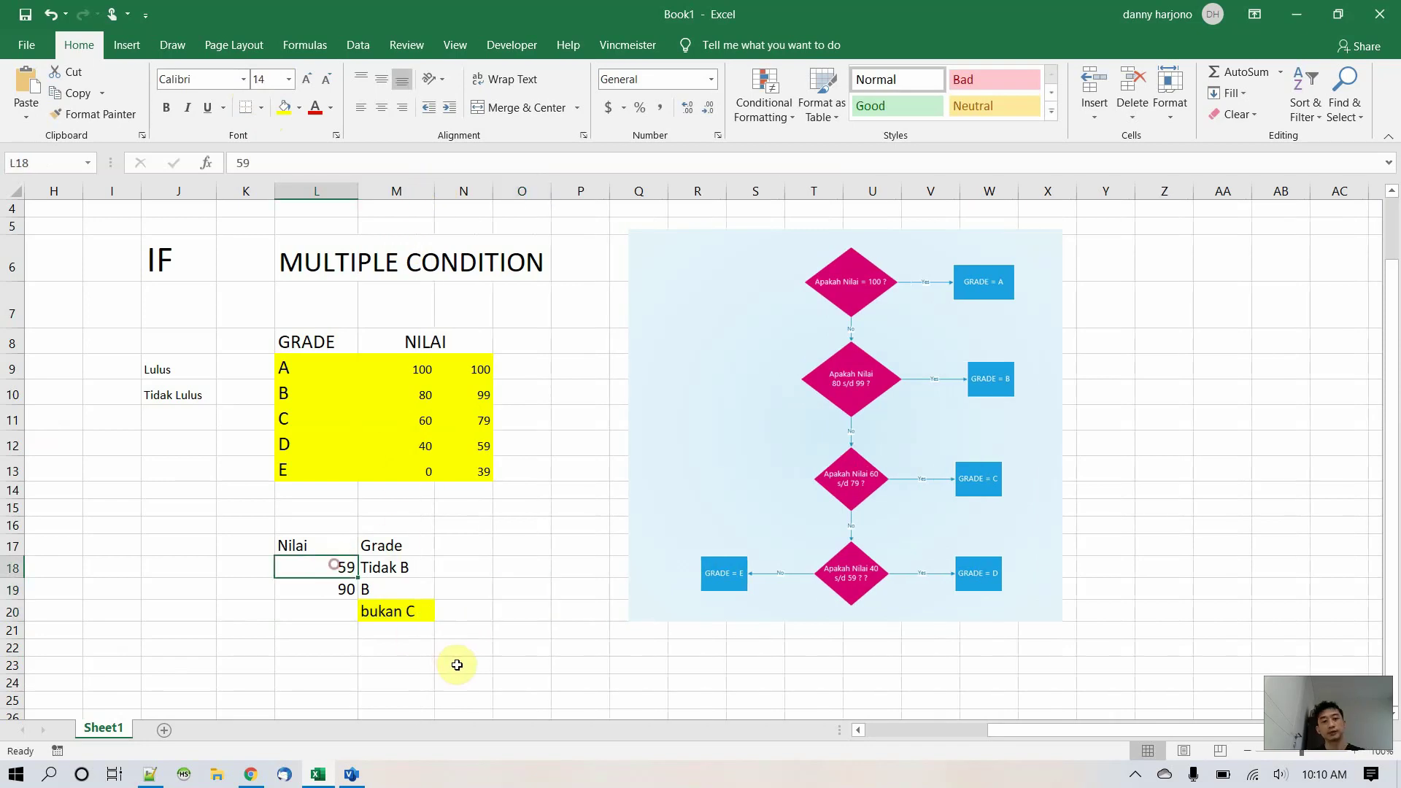
{"action": "left_click", "coordinate": [395, 610]}
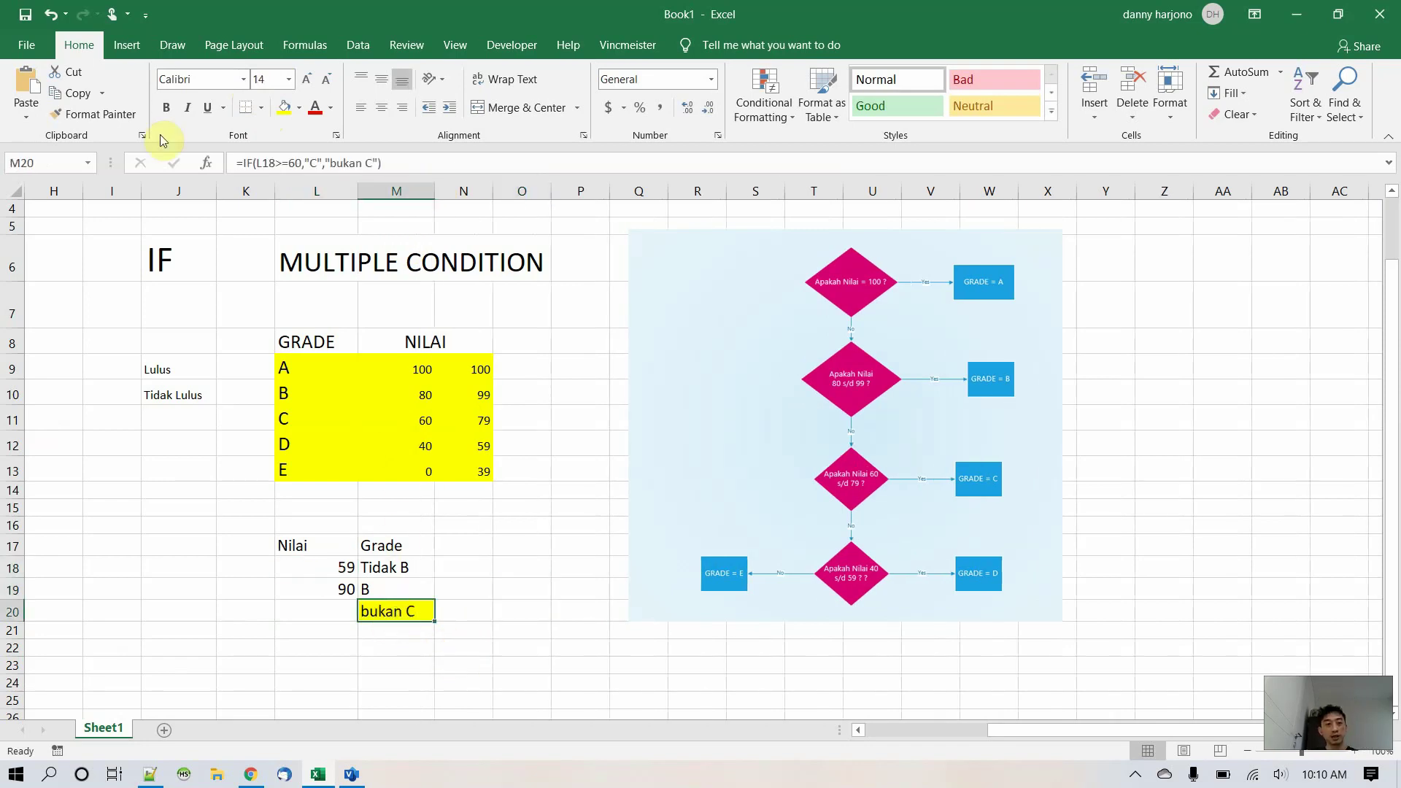
{"action": "left_click_drag", "start_coordinate": [243, 164], "coordinate": [573, 154]}
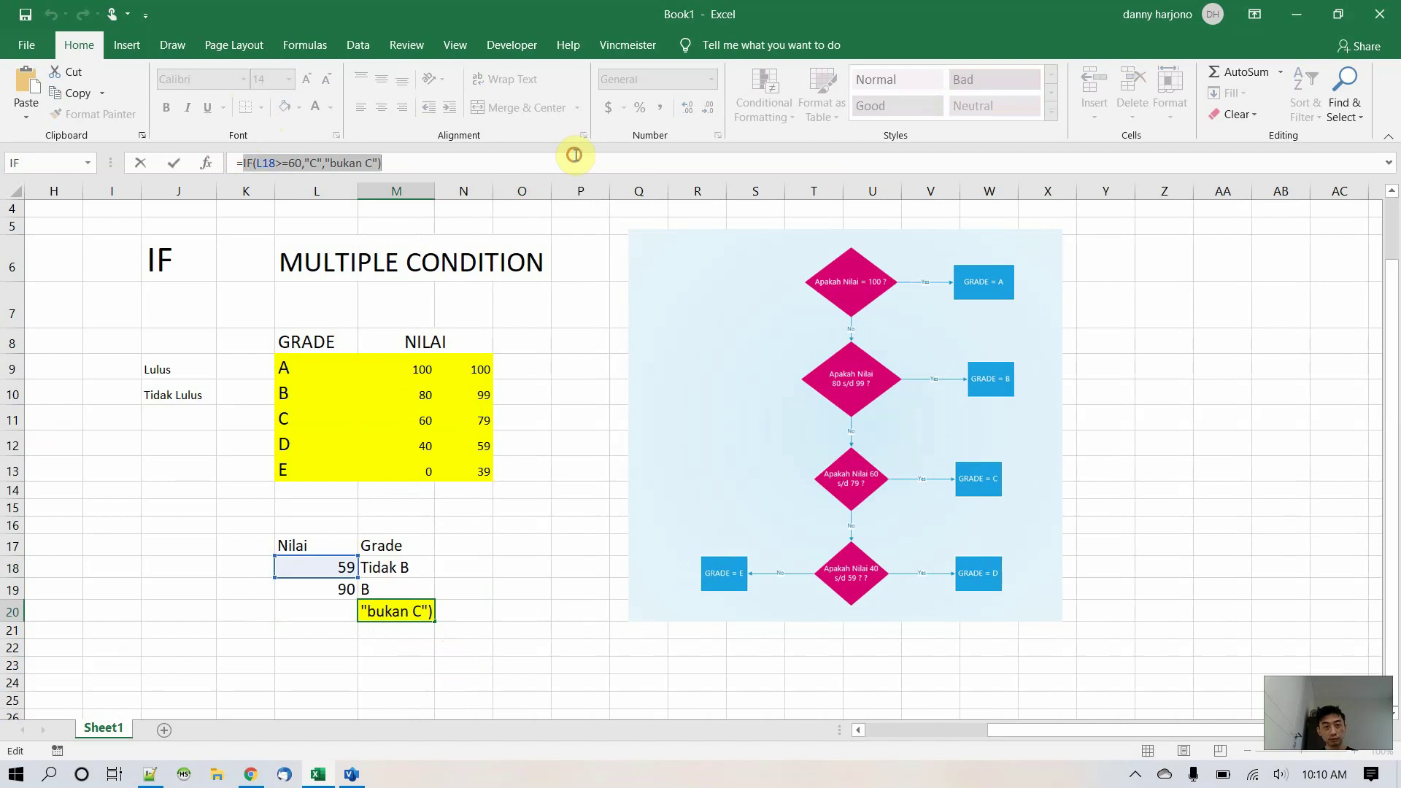
{"action": "key", "text": "Escape"}
- Clear the score and grade formula from L19:M19
{"action": "left_click", "coordinate": [406, 565]}
{"action": "left_click_drag", "start_coordinate": [328, 588], "coordinate": [372, 584]}
{"action": "key", "text": "Delete"}
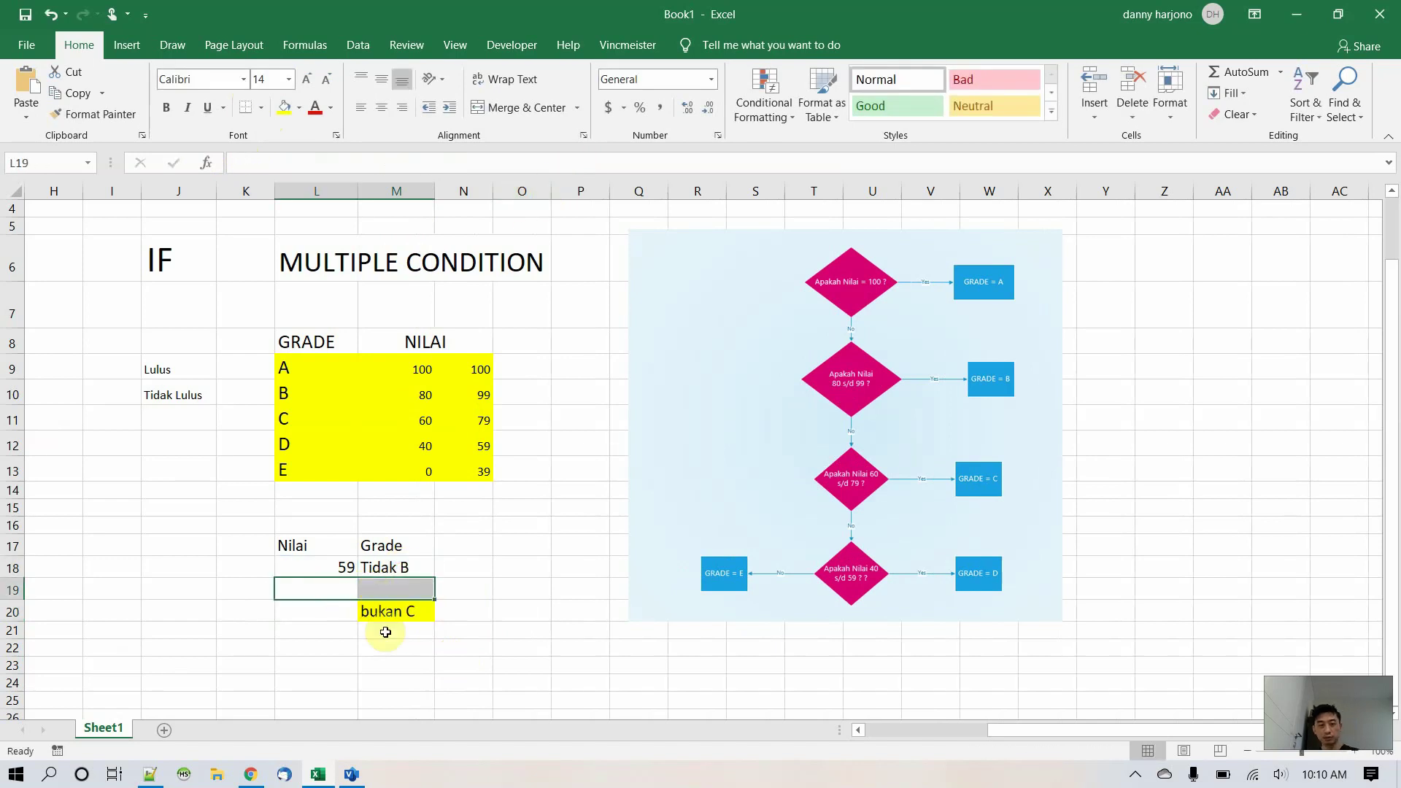
- Examine the function arguments of the nested IF in M18, especially the inner IF used as the value if false
{"action": "left_click", "coordinate": [396, 563]}
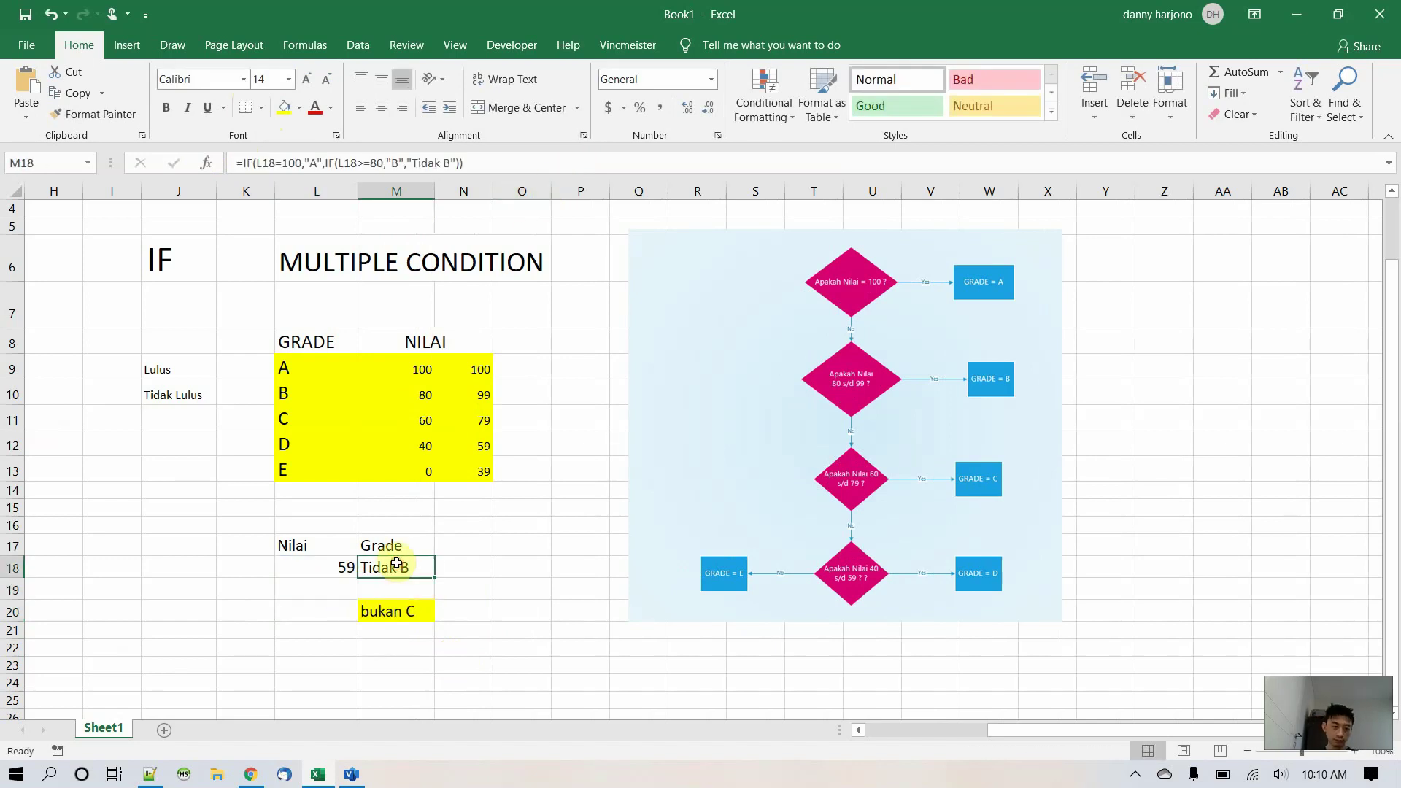
{"action": "left_click", "coordinate": [205, 163]}
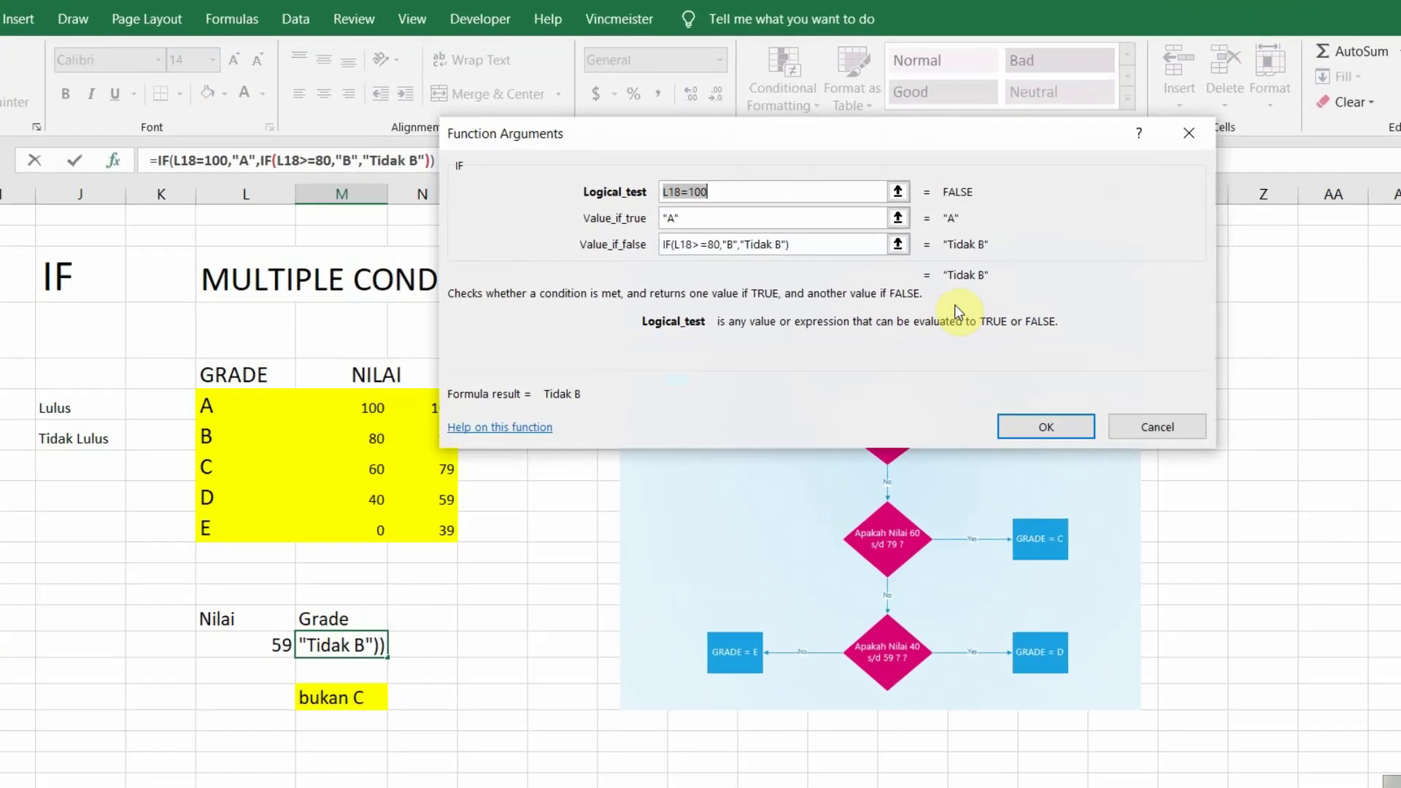
{"action": "left_click", "coordinate": [908, 248]}
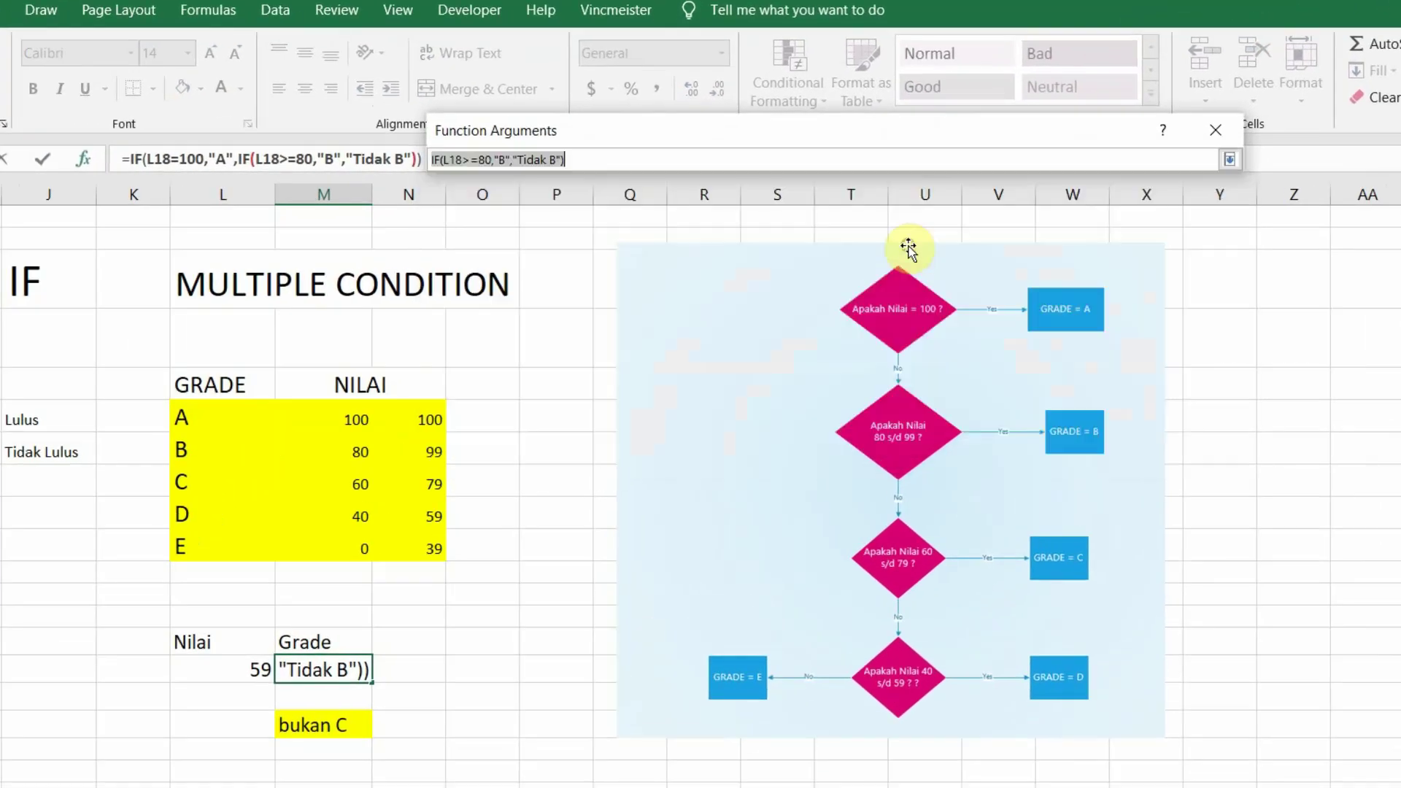
{"action": "left_click", "coordinate": [1235, 159]}
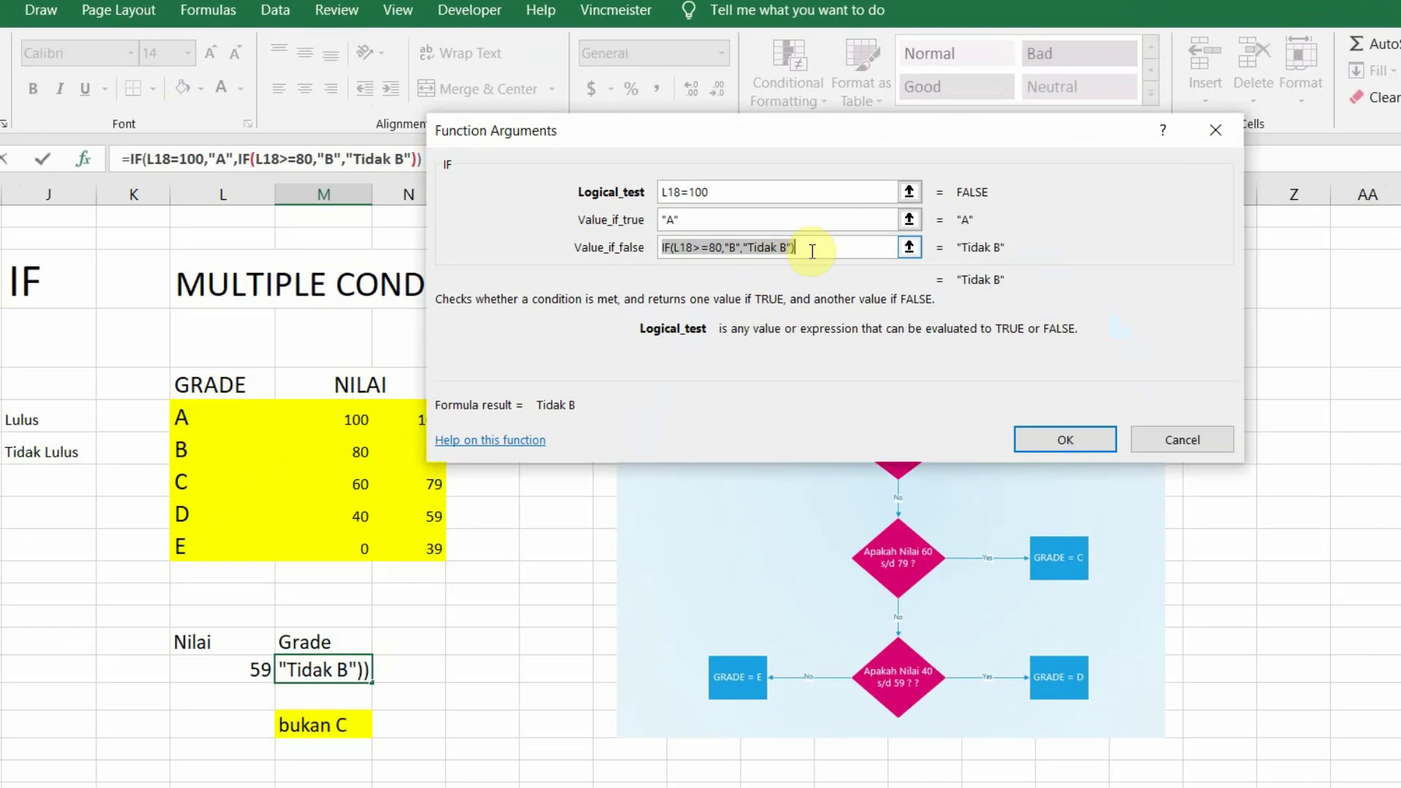
{"action": "left_click", "coordinate": [805, 248]}
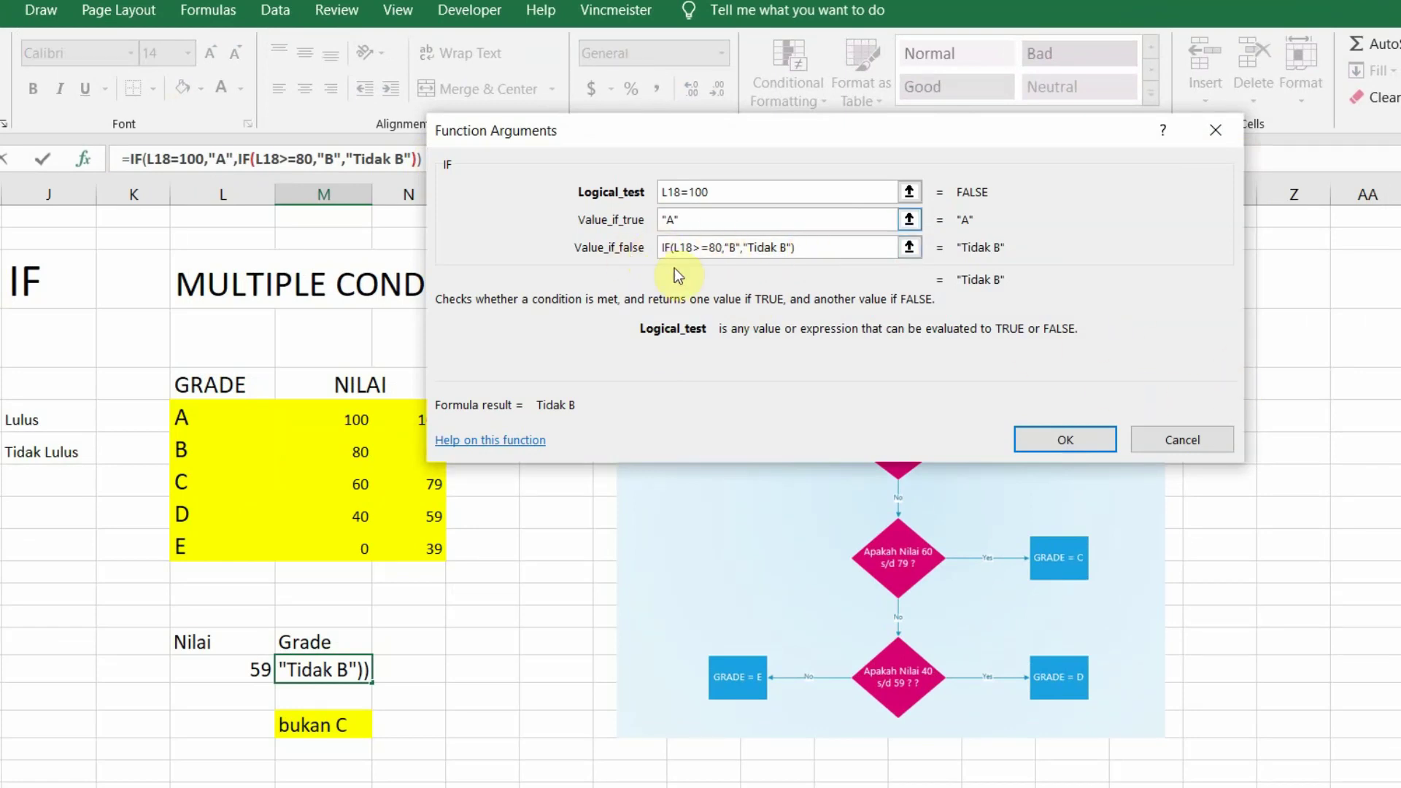
{"action": "left_click", "coordinate": [723, 248]}
{"action": "type", "text": ","}
{"action": "key", "text": "Return"}
- Copy the IF expression from the formula in M20 without its equals sign, leaving the cell unchanged
{"action": "left_click", "coordinate": [321, 724]}
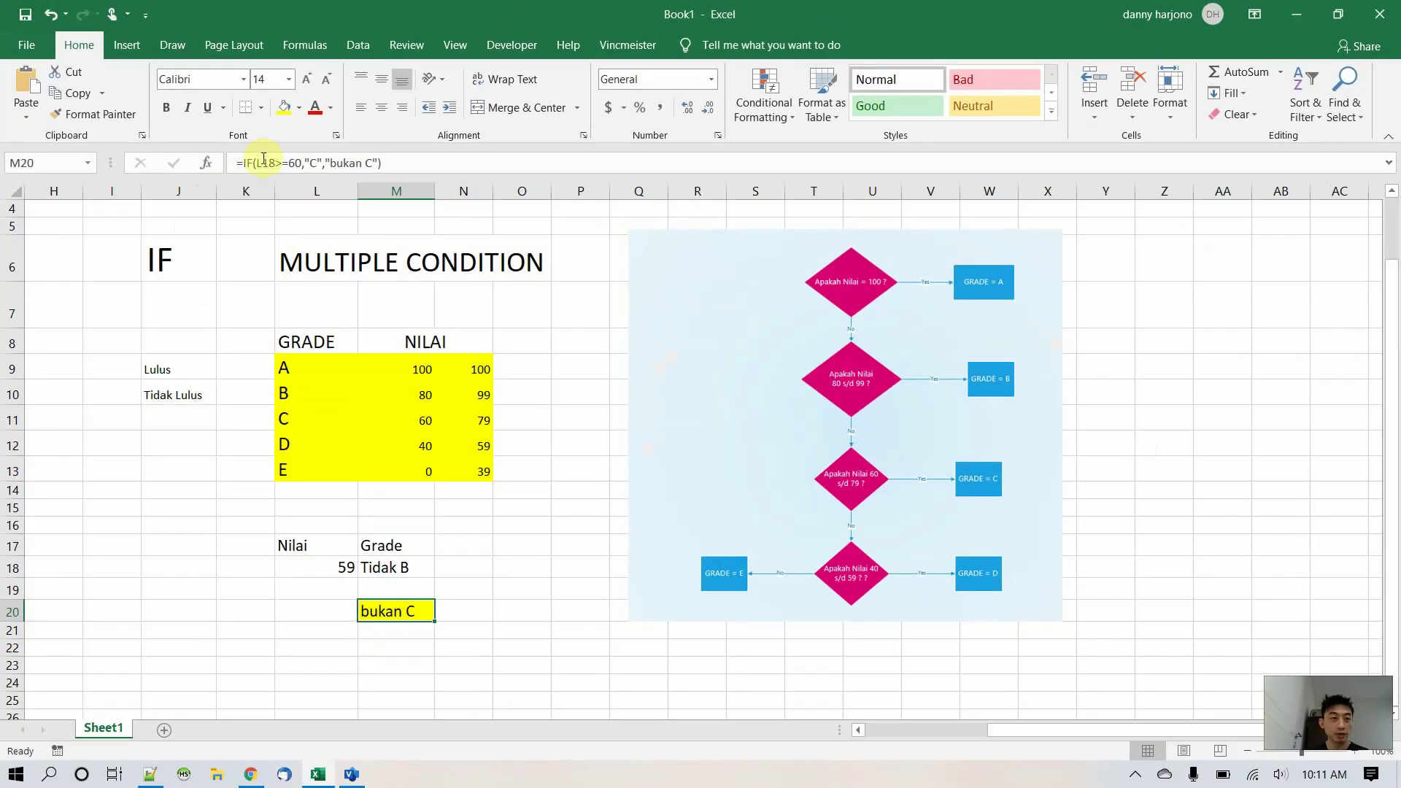
{"action": "left_click_drag", "start_coordinate": [369, 162], "coordinate": [245, 165]}
{"action": "key", "text": "ctrl+c"}
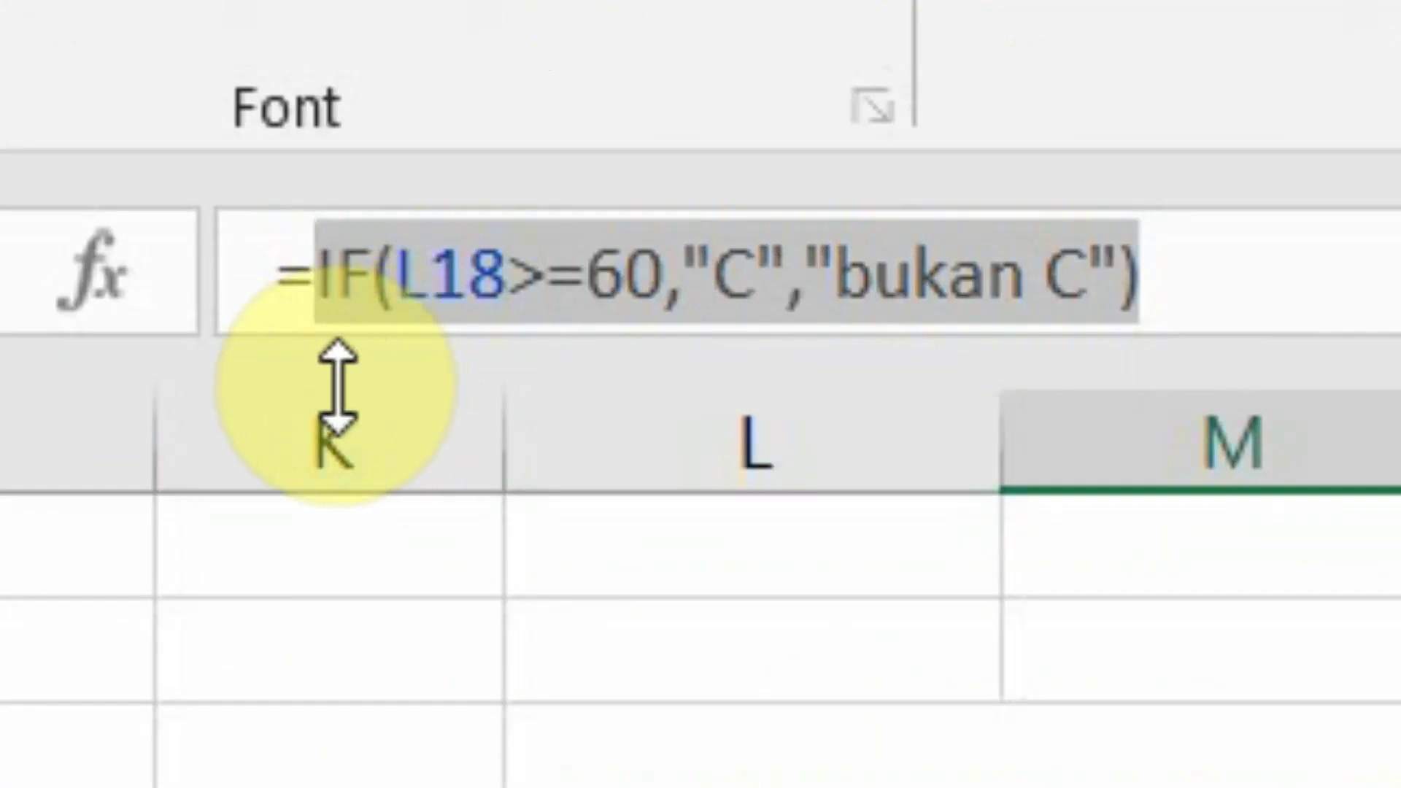
{"action": "key", "text": "Escape"}
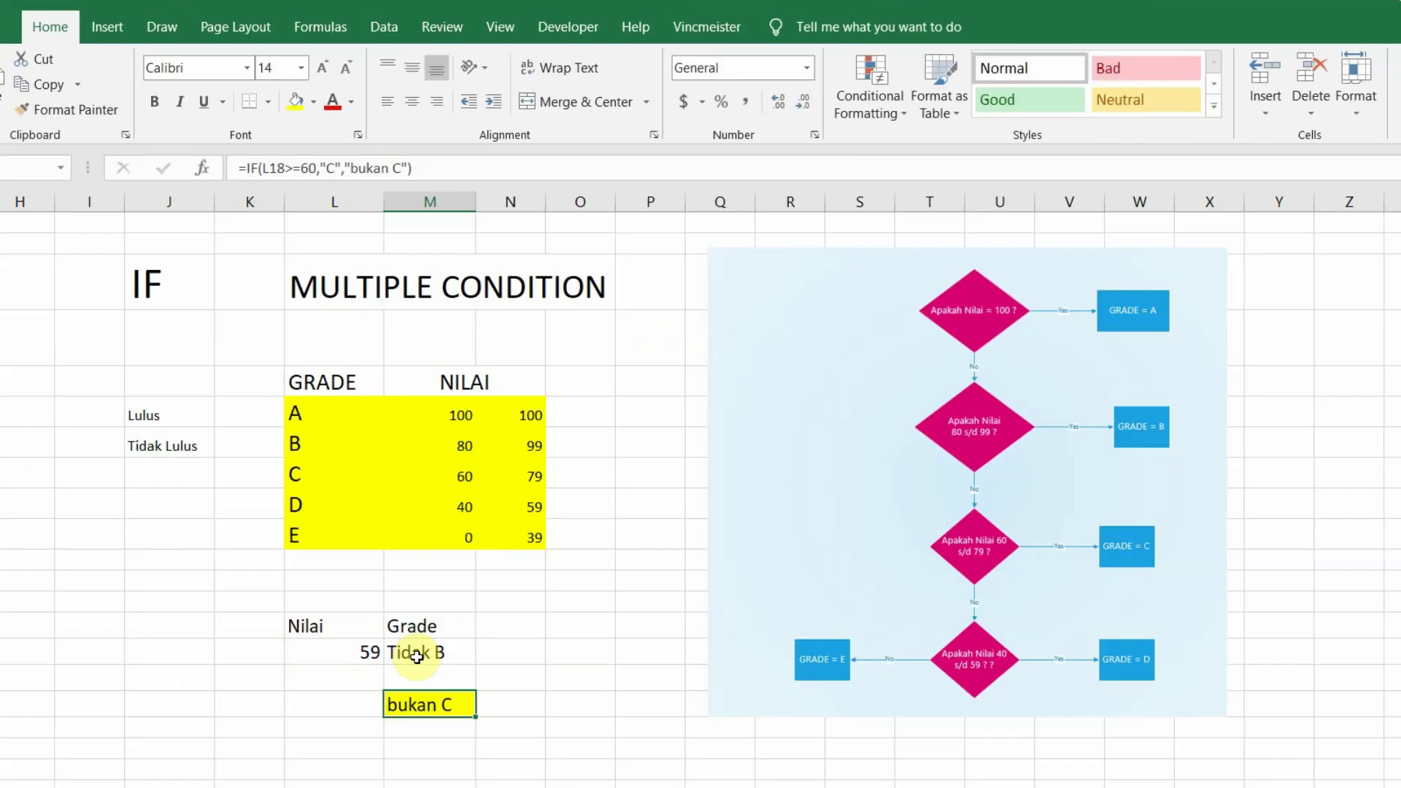
- Replace "Tidak B" in the value-if-false argument of M18 with the copied IF(L18>=60,"C","bukan C")
{"action": "left_click", "coordinate": [417, 657]}
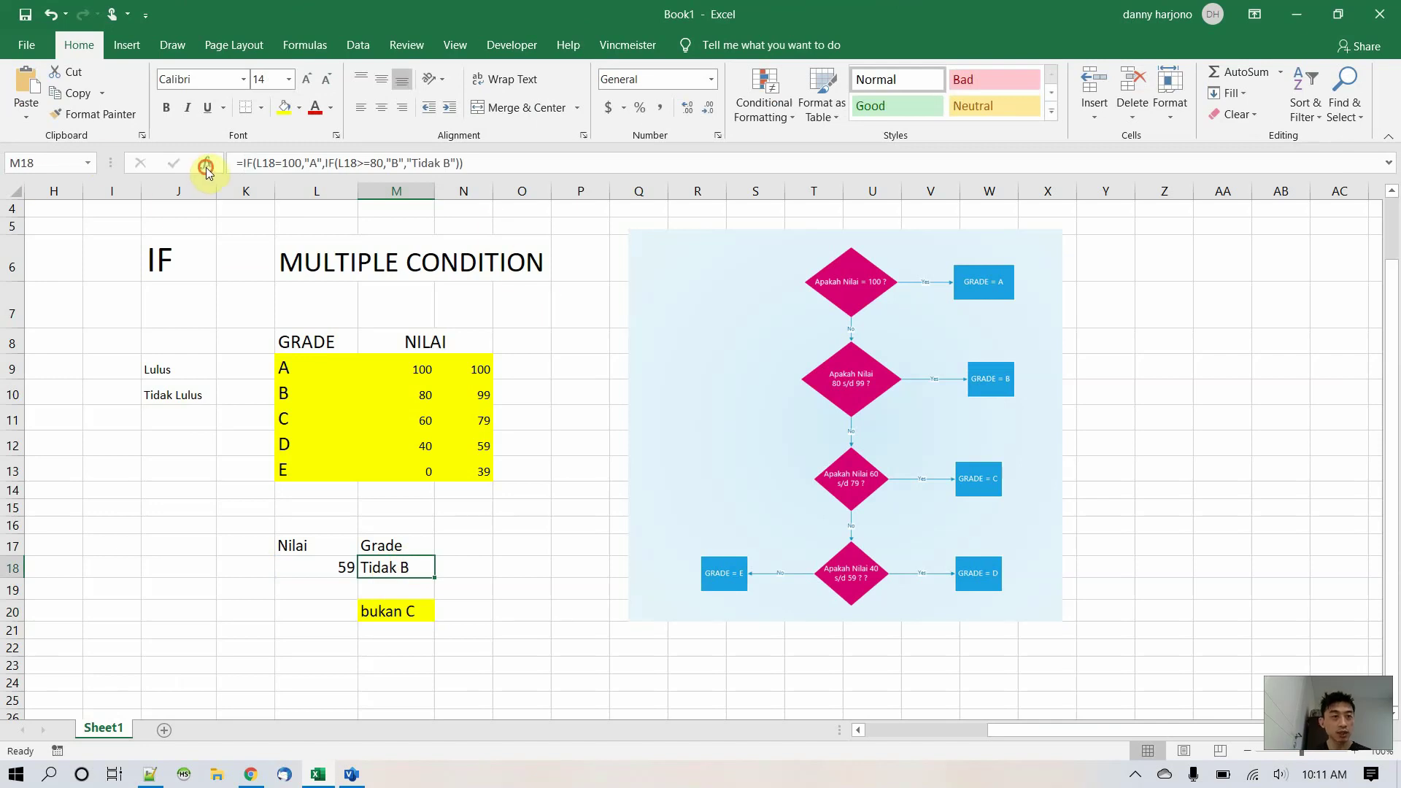
{"action": "left_click", "coordinate": [206, 164]}
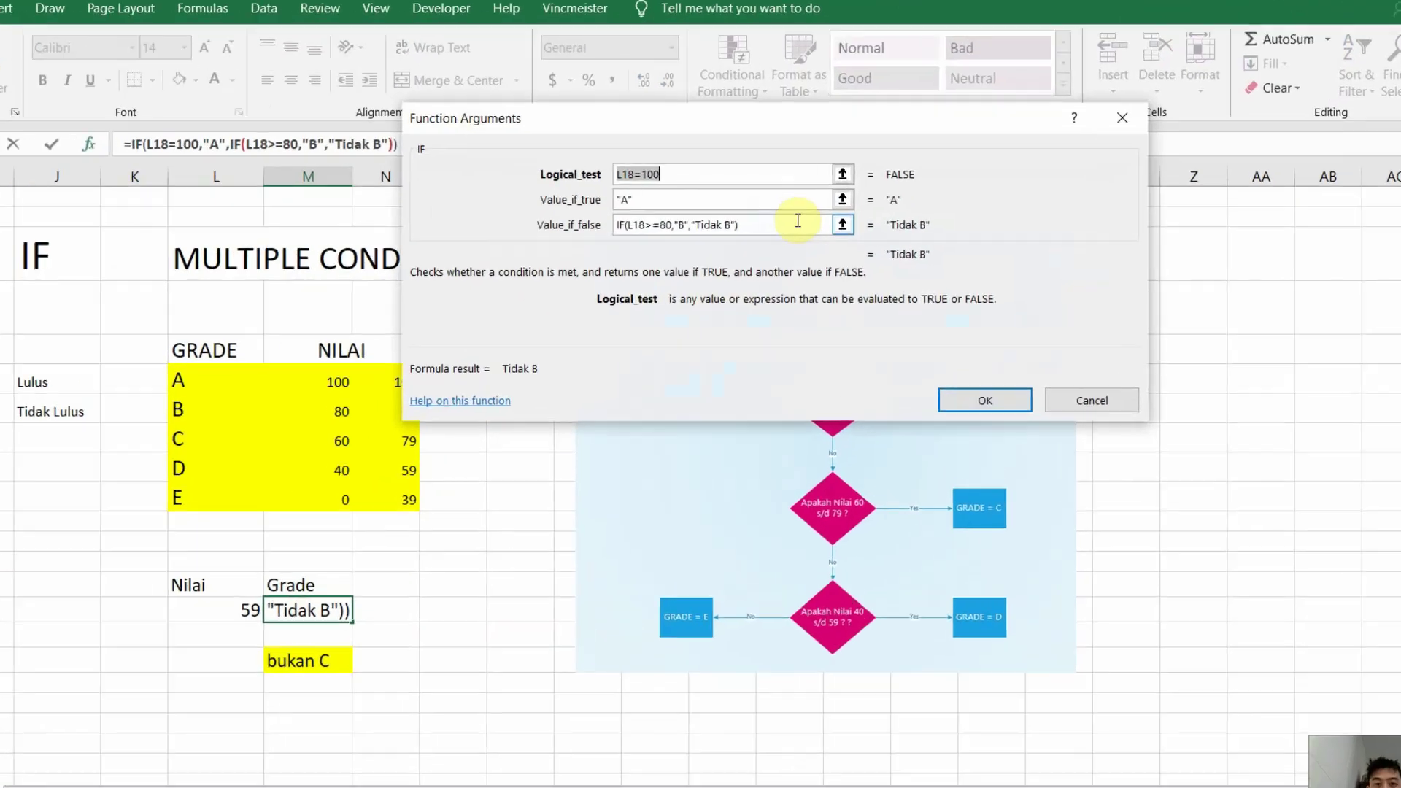
{"action": "left_click", "coordinate": [798, 220]}
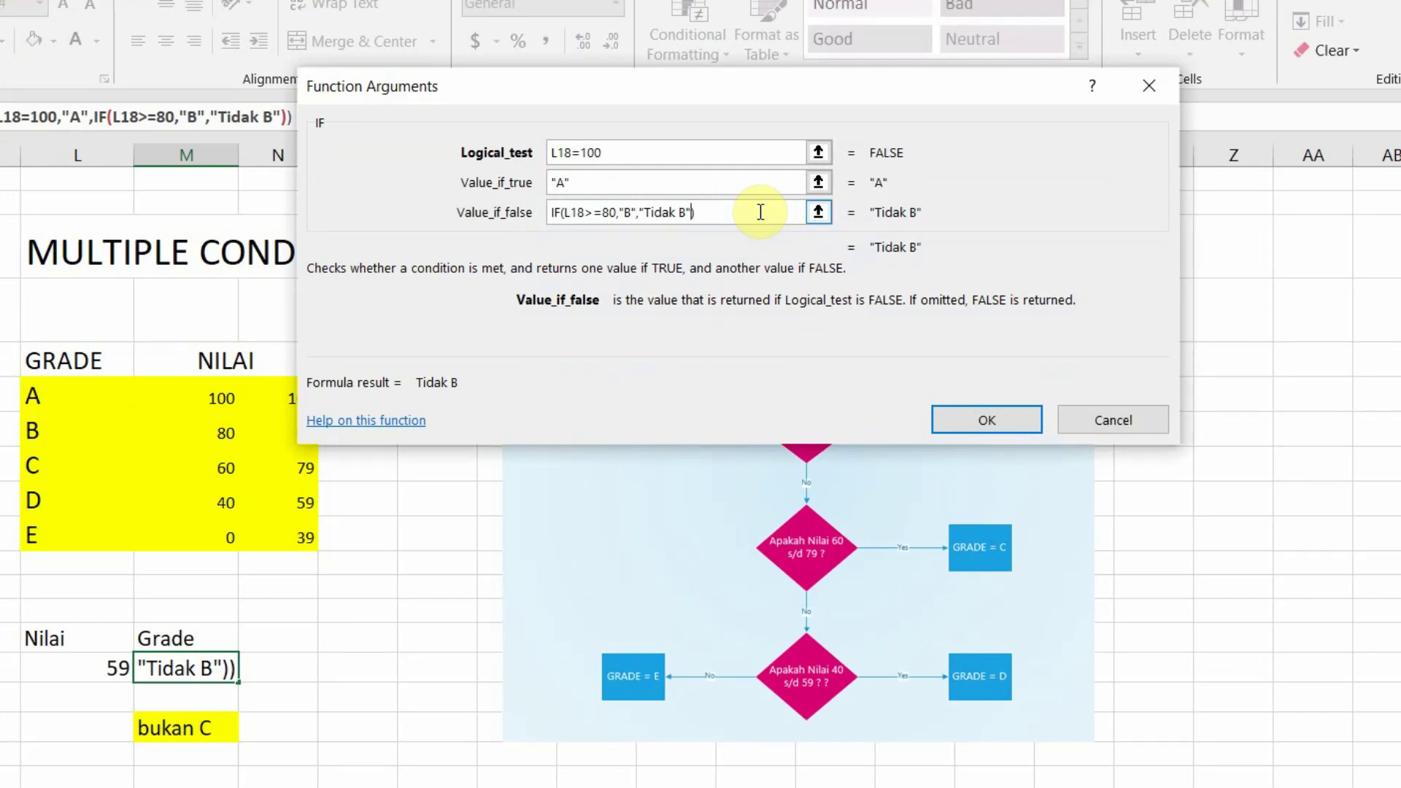
{"action": "key", "text": "BackSpace"}
{"action": "key", "text": "BackSpace"}
{"action": "key", "text": "BackSpace"}
{"action": "key", "text": "BackSpace"}
{"action": "key", "text": "BackSpace"}
{"action": "key", "text": "BackSpace"}
{"action": "key", "text": "BackSpace"}
{"action": "key", "text": "BackSpace"}
{"action": "key", "text": "BackSpace"}
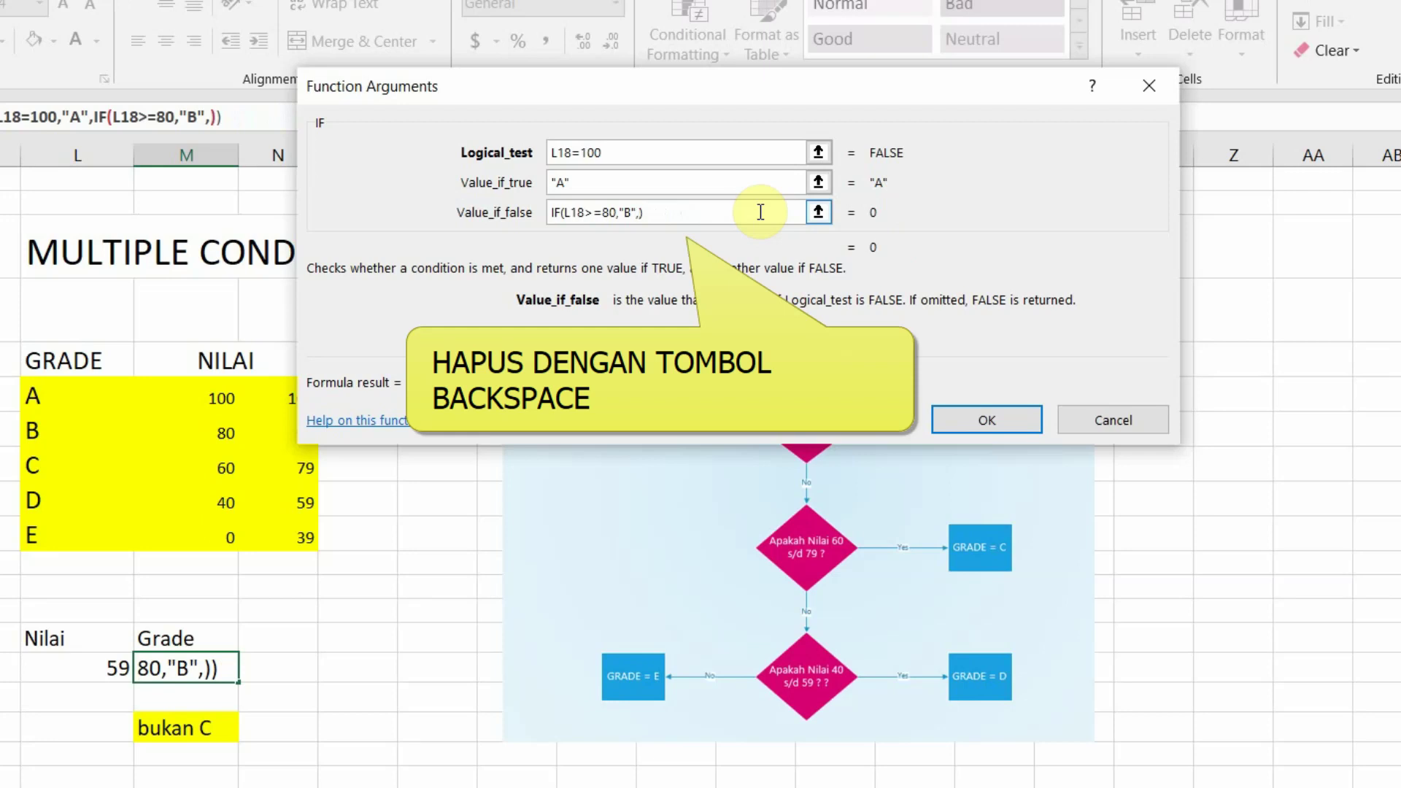
{"action": "key", "text": "ctrl+v"}
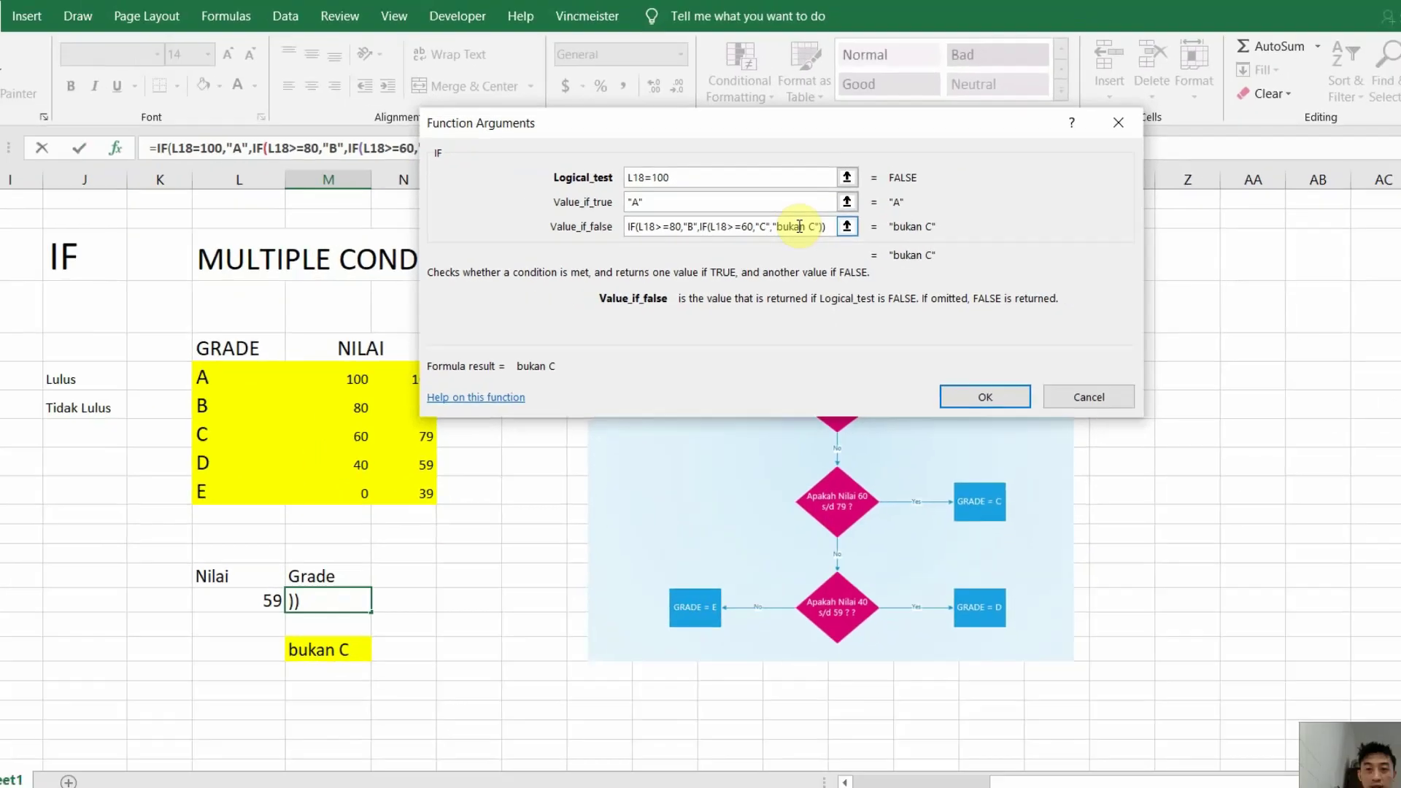
{"action": "key", "text": "Return"}
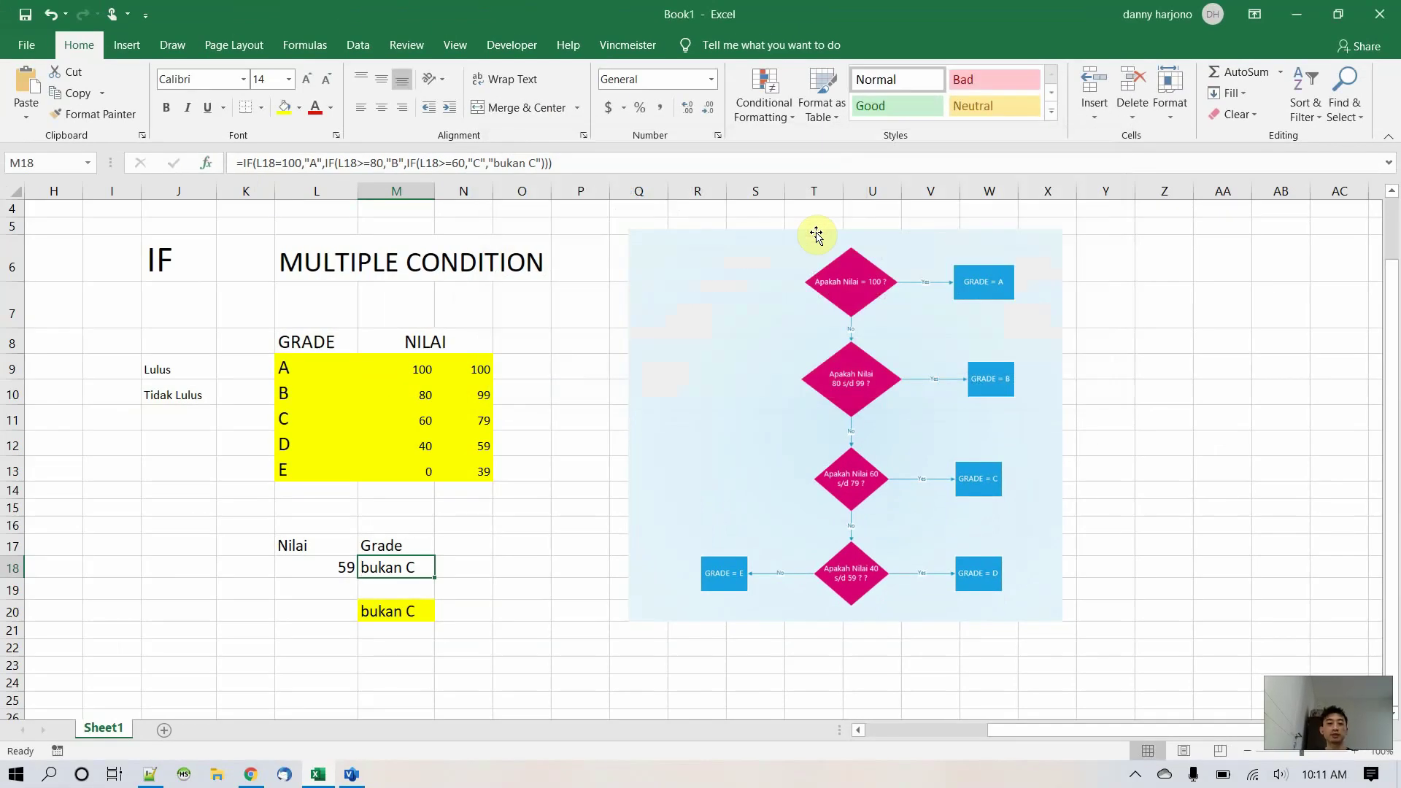
- Set the Nilai score in L18 to 100 to test the extended grade formula in M18
{"action": "key", "text": "Left"}
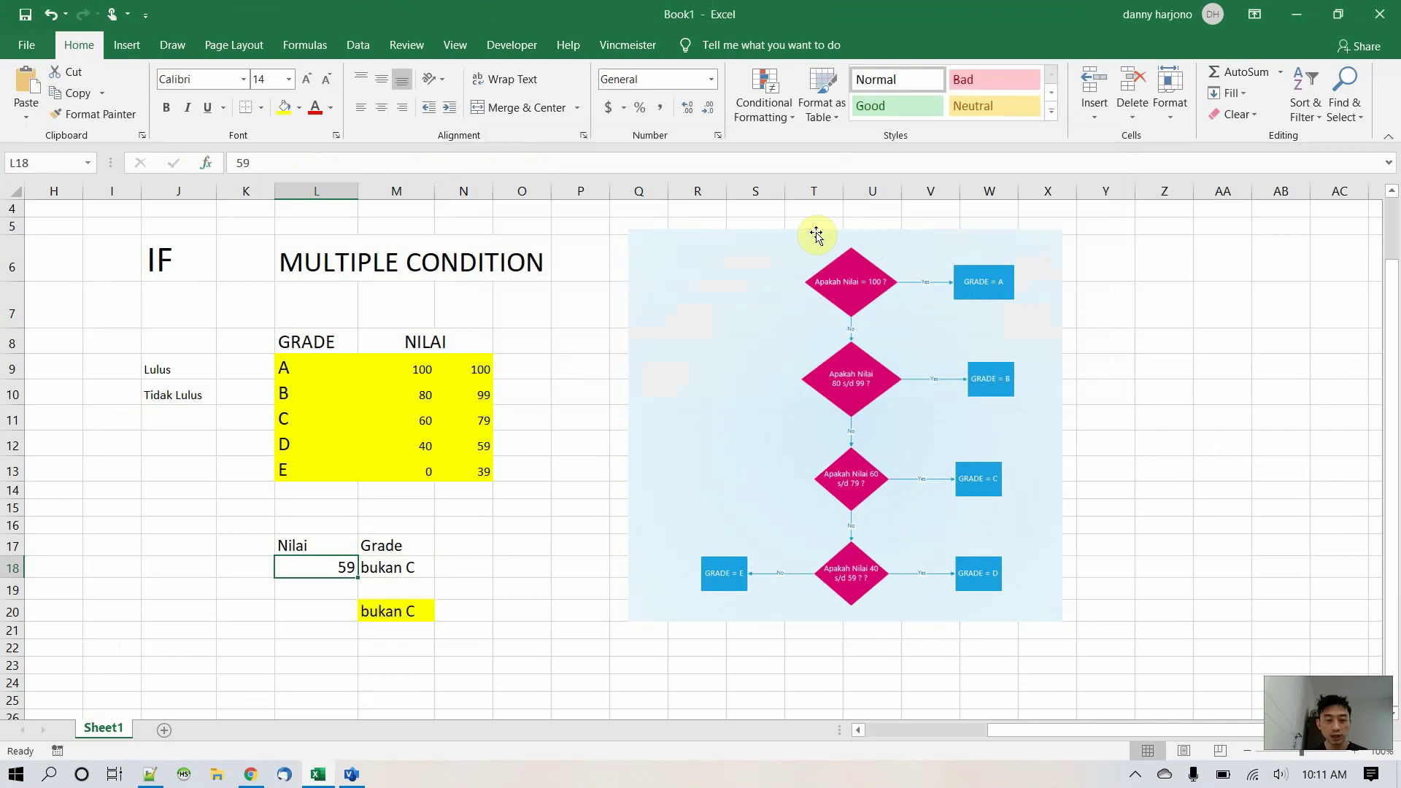
{"action": "type", "text": "100"}
{"action": "key", "text": "Return"}
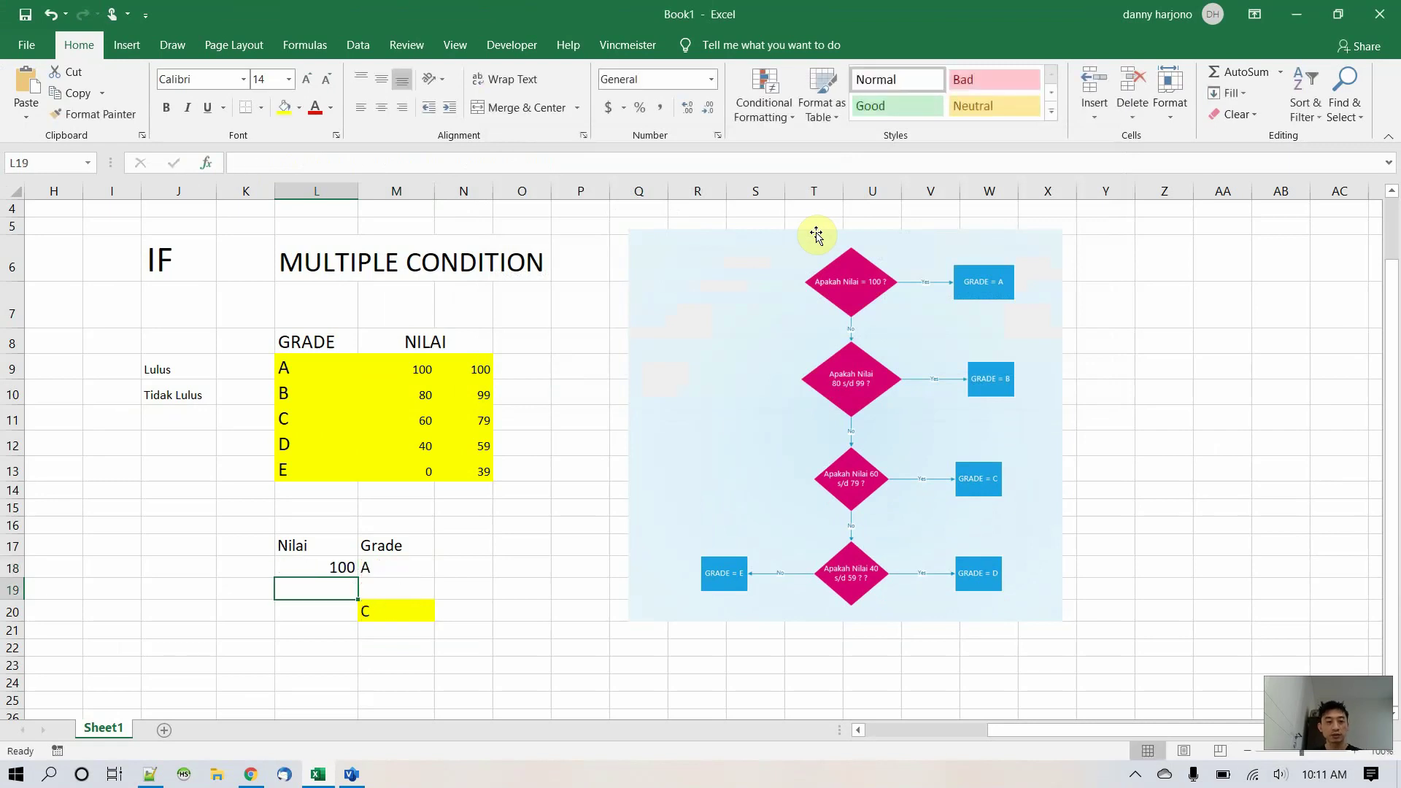
{"action": "key", "text": "Up"}
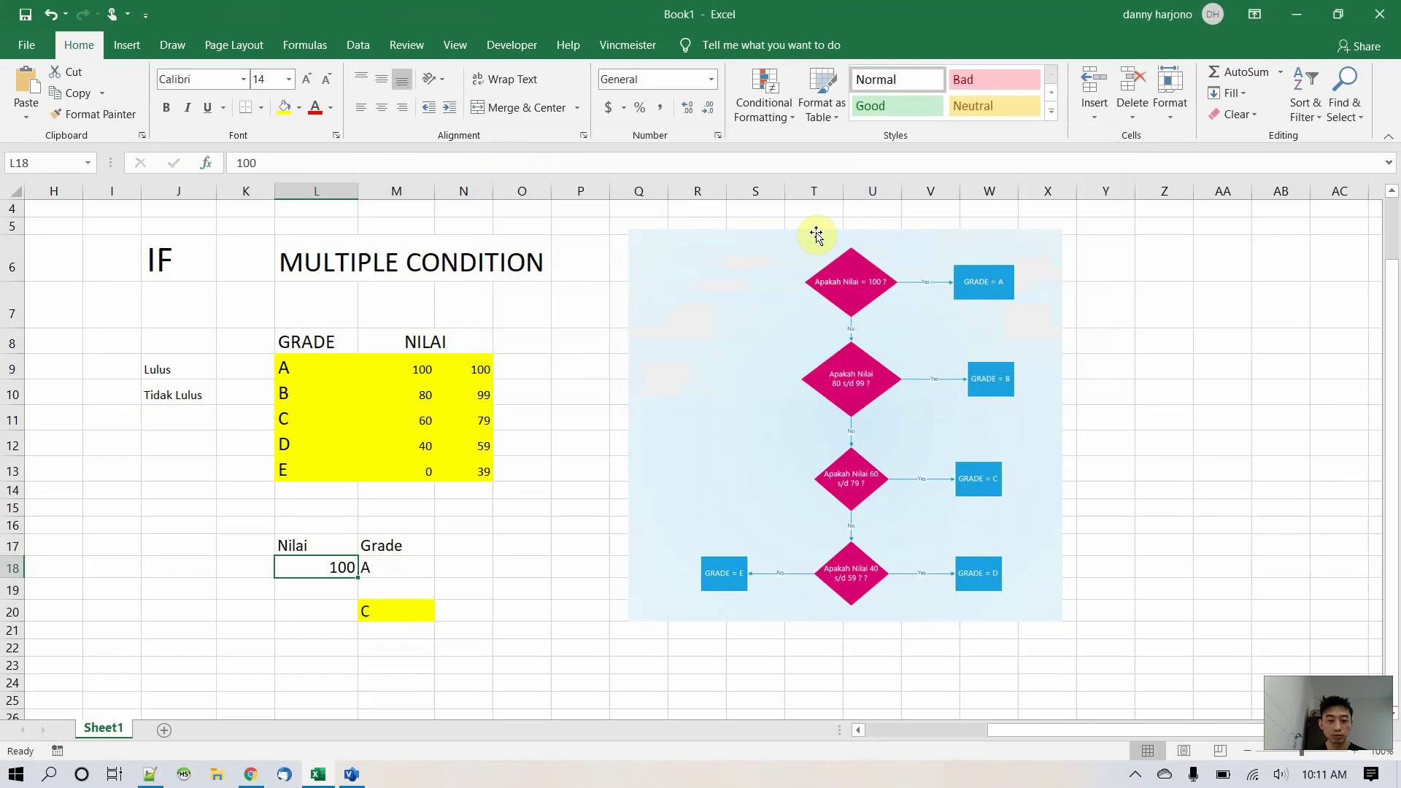
- Test the grade formula in M18 with the Nilai scores 80 and 99 in L18
{"action": "type", "text": "80"}
{"action": "key", "text": "Return"}
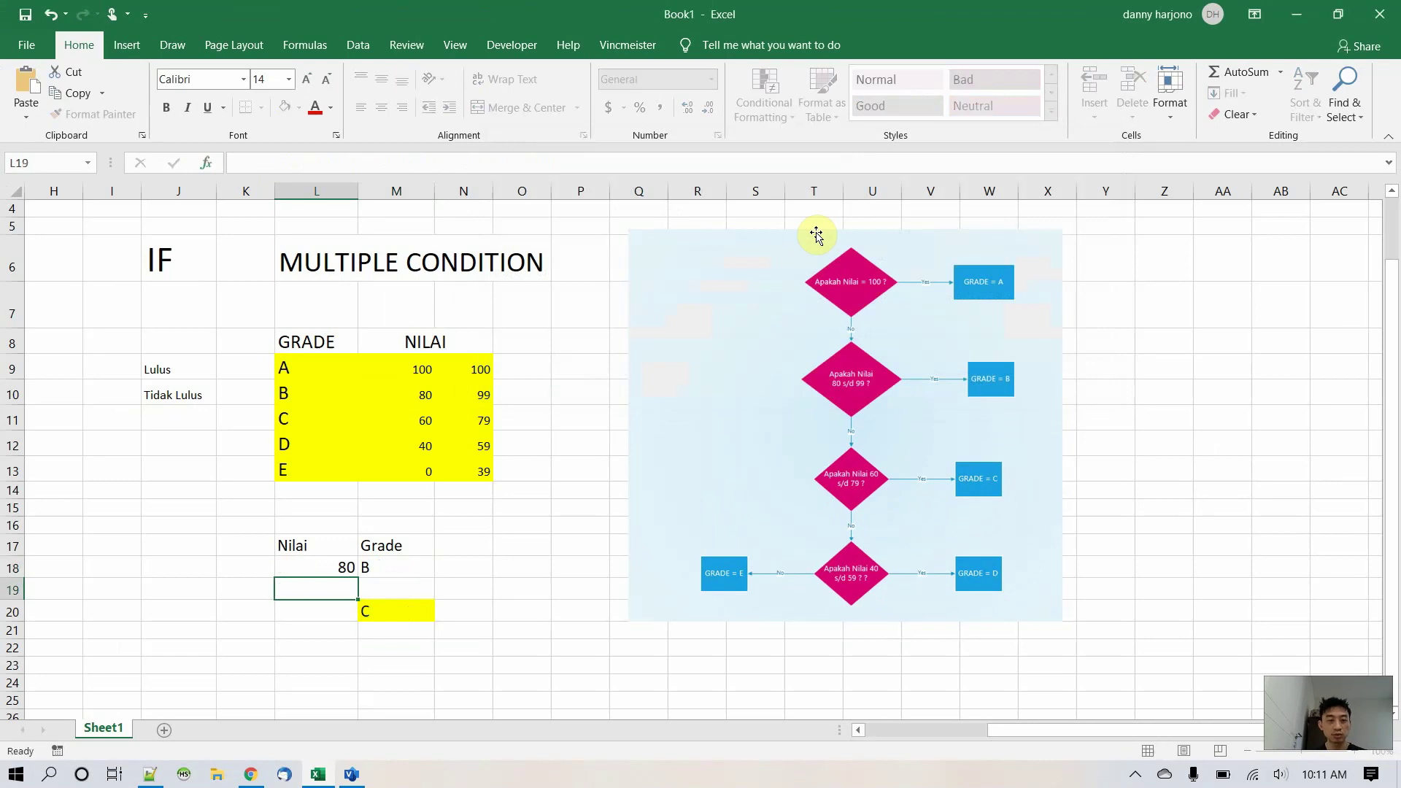
{"action": "key", "text": "Up"}
{"action": "type", "text": "99"}
{"action": "key", "text": "Return"}
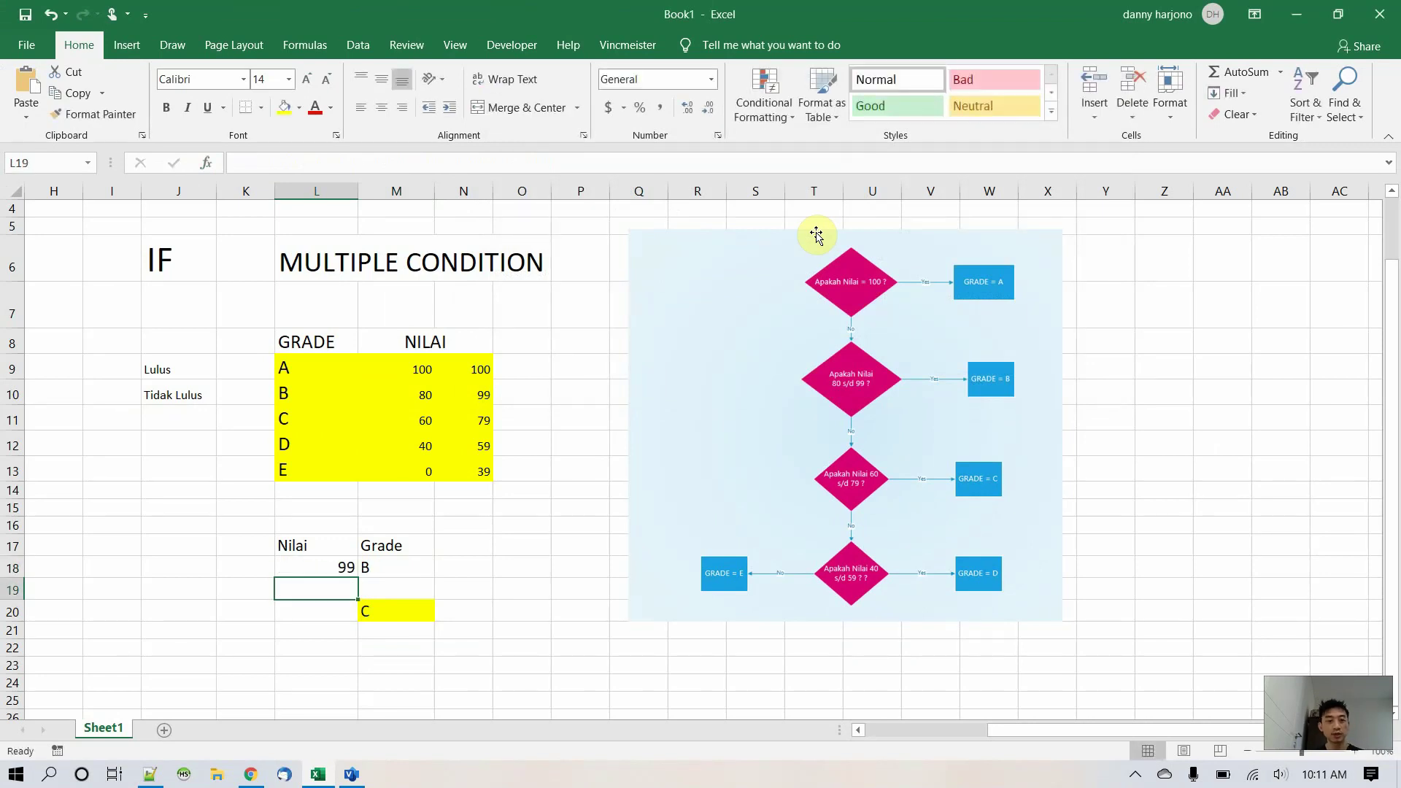
- Test the C range of the grade formula by setting the Nilai score in L18 to 79 and 60
{"action": "key", "text": "Up"}
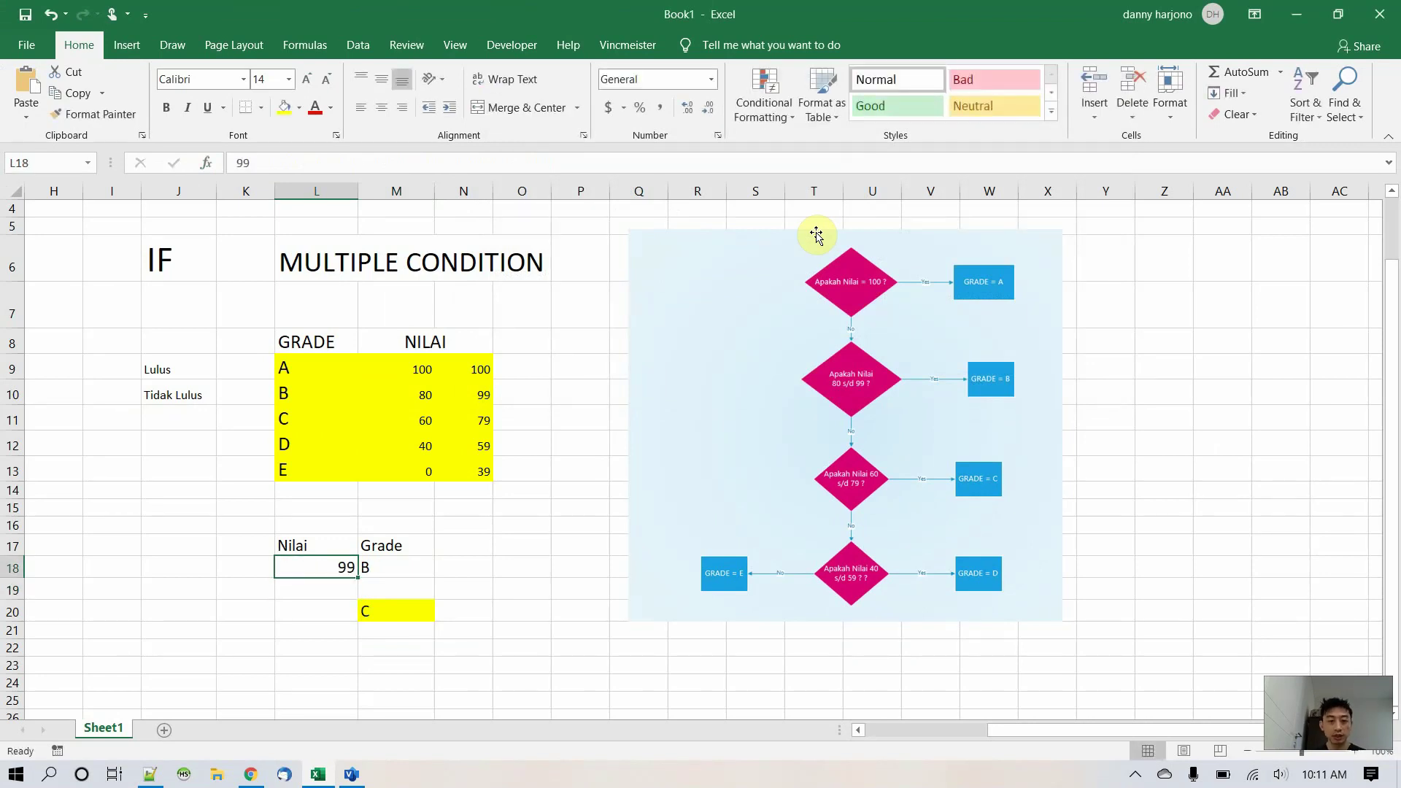
{"action": "type", "text": "79"}
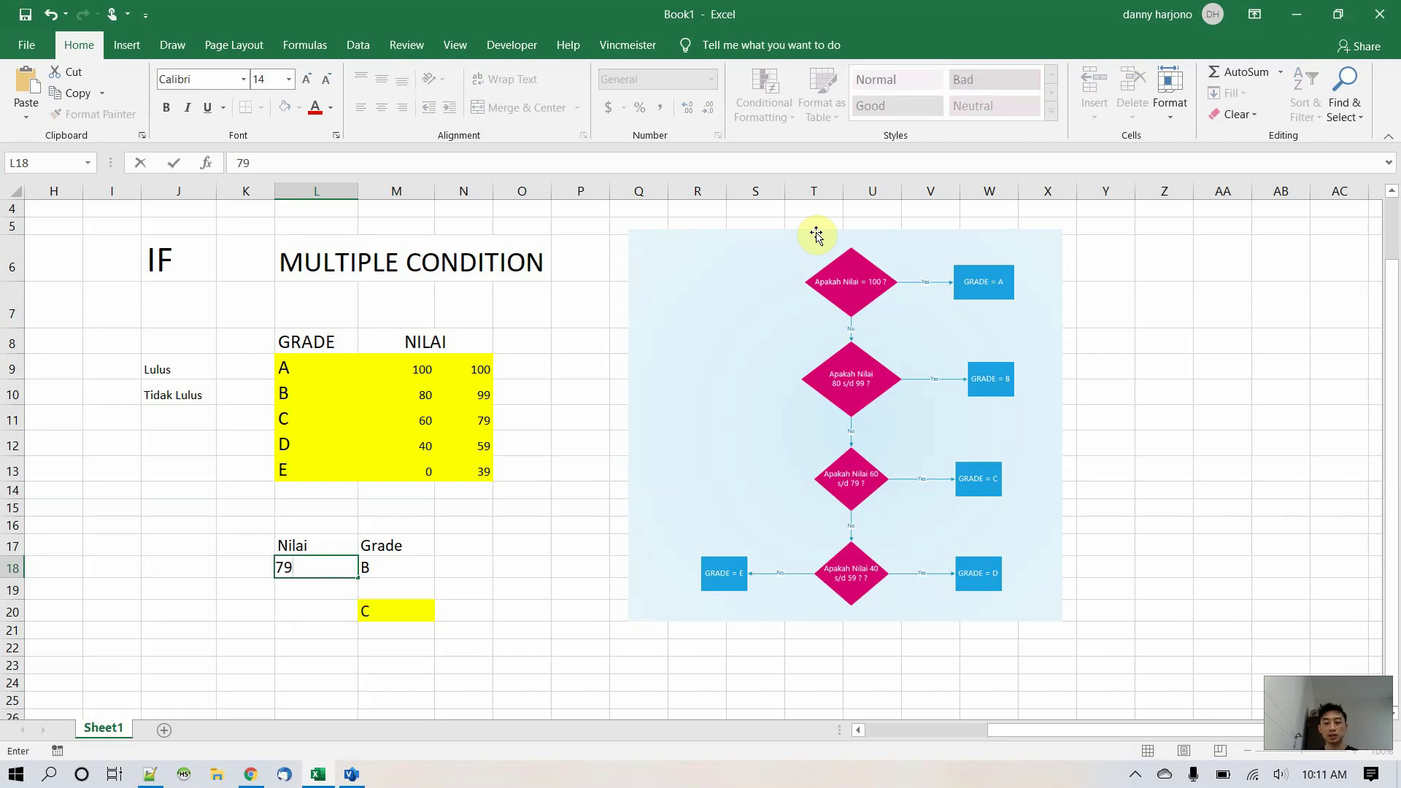
{"action": "key", "text": "Return"}
{"action": "key", "text": "Up"}
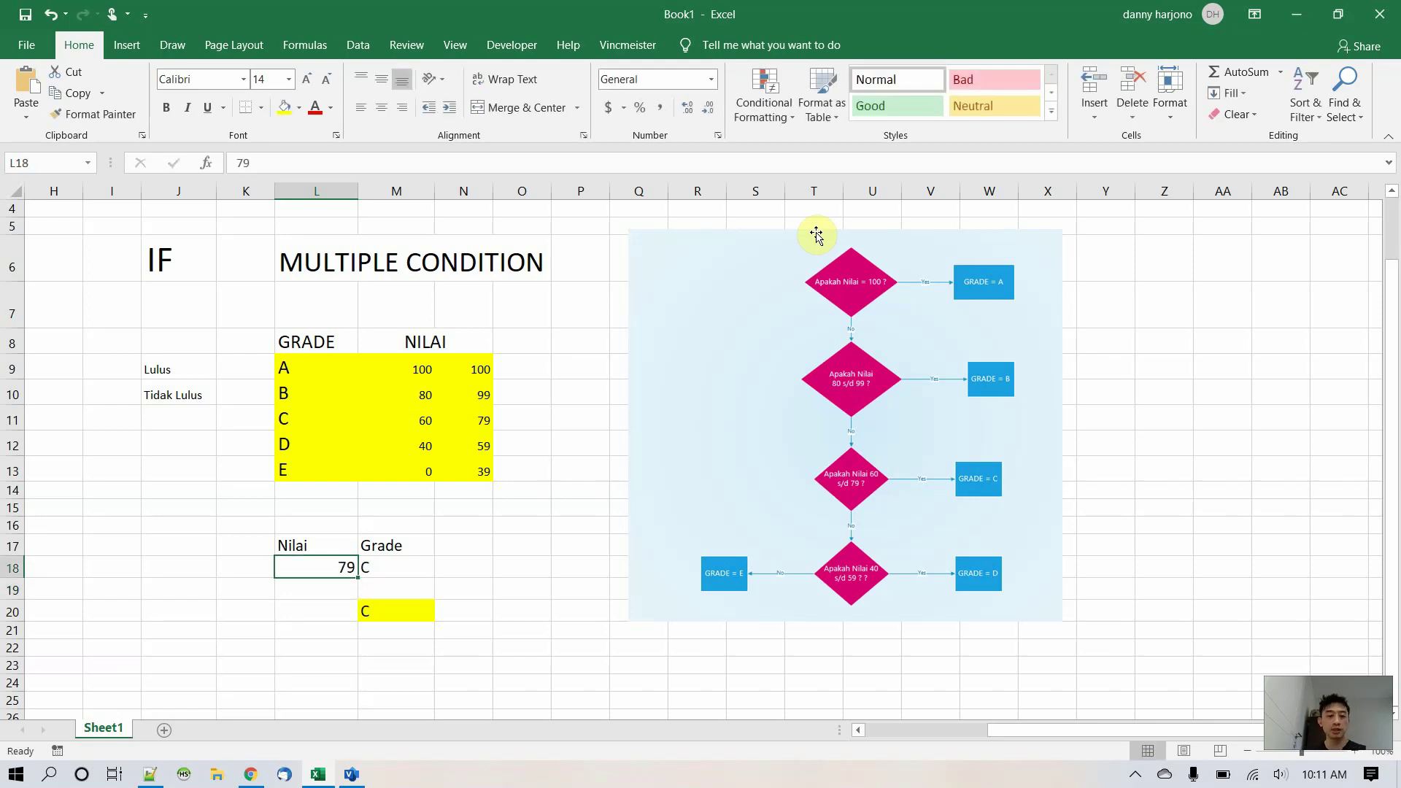
{"action": "type", "text": "60"}
{"action": "key", "text": "Return"}
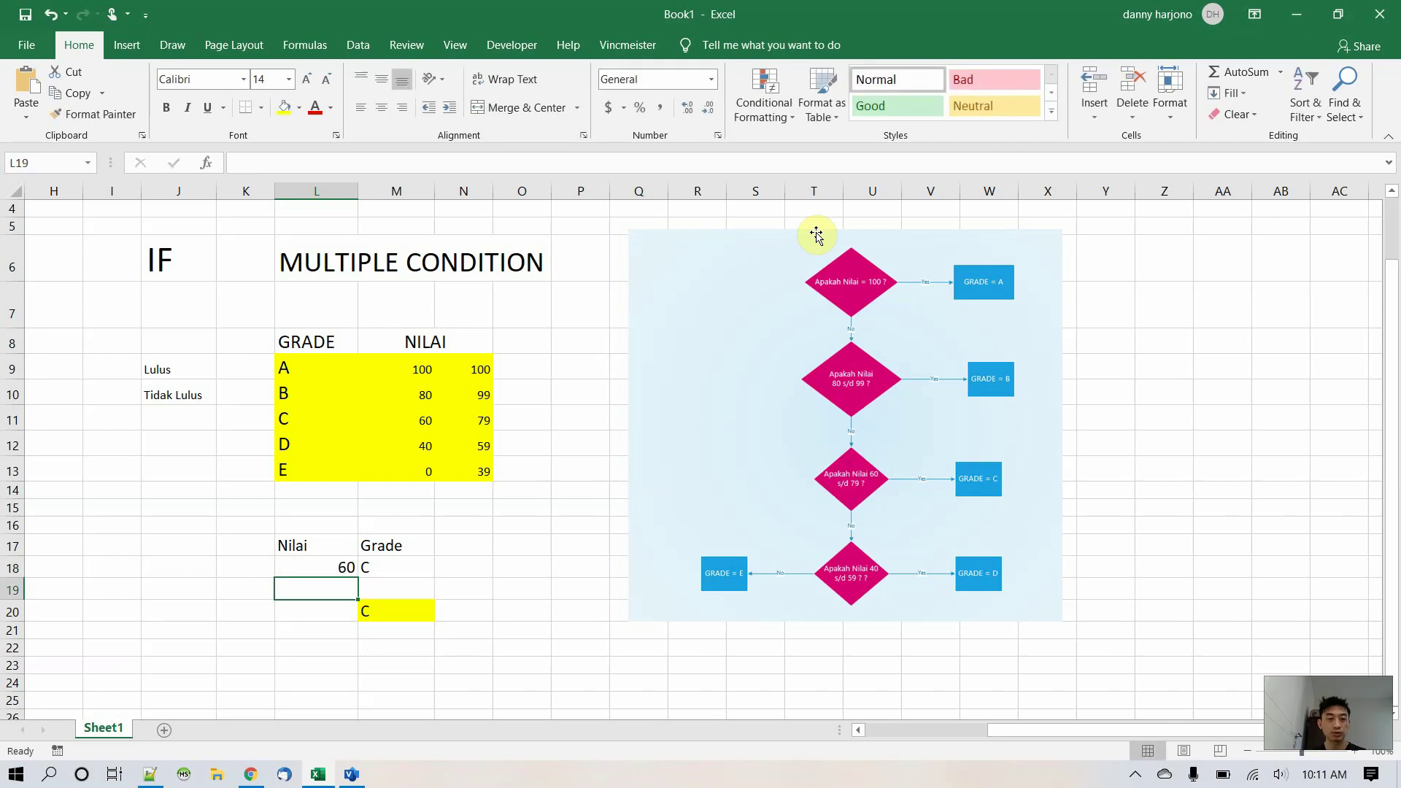
- Set the Nilai score in L18 to 59 and check the nested IF formula in M18
{"action": "key", "text": "Up"}
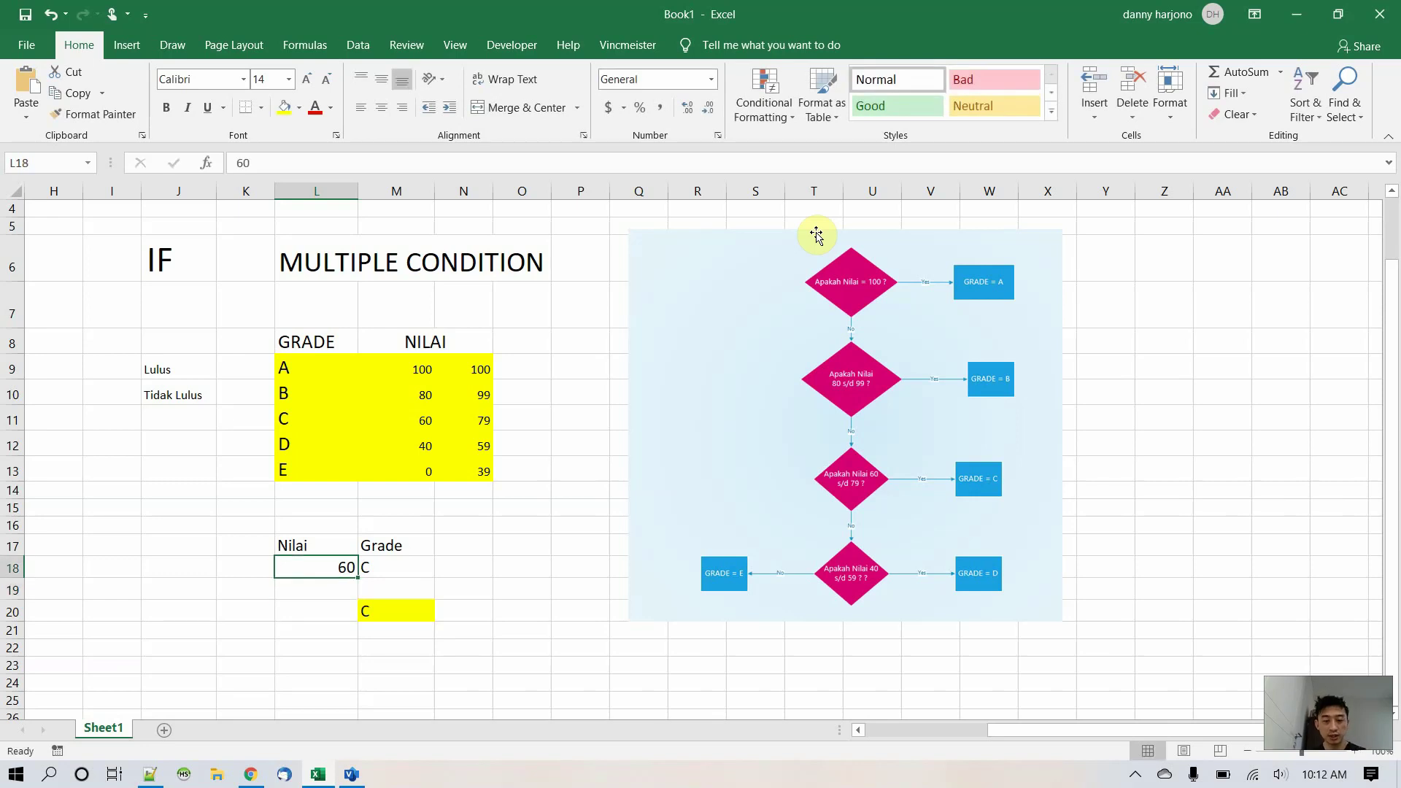
{"action": "type", "text": "59"}
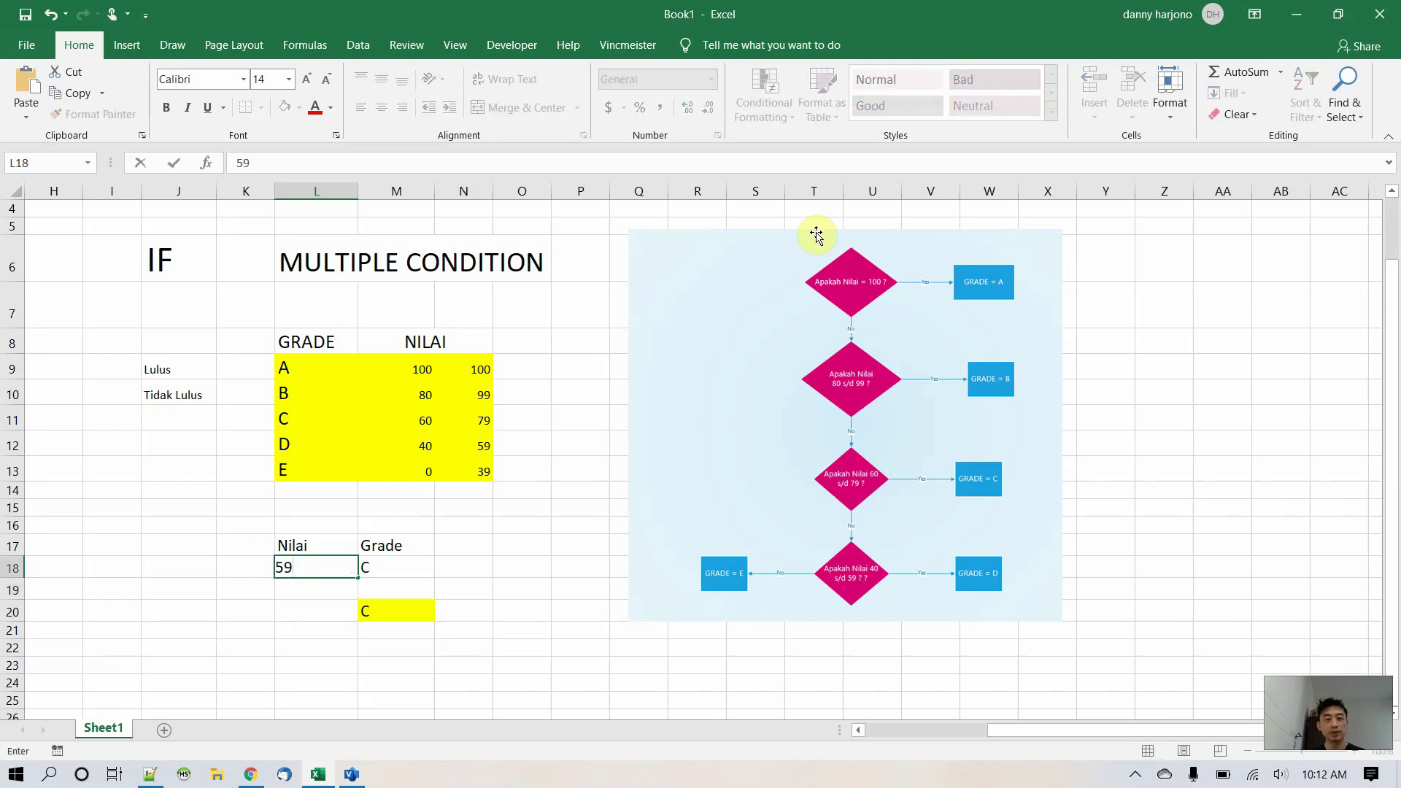
{"action": "key", "text": "Return"}
{"action": "key", "text": "Right"}
{"action": "key", "text": "Up"}
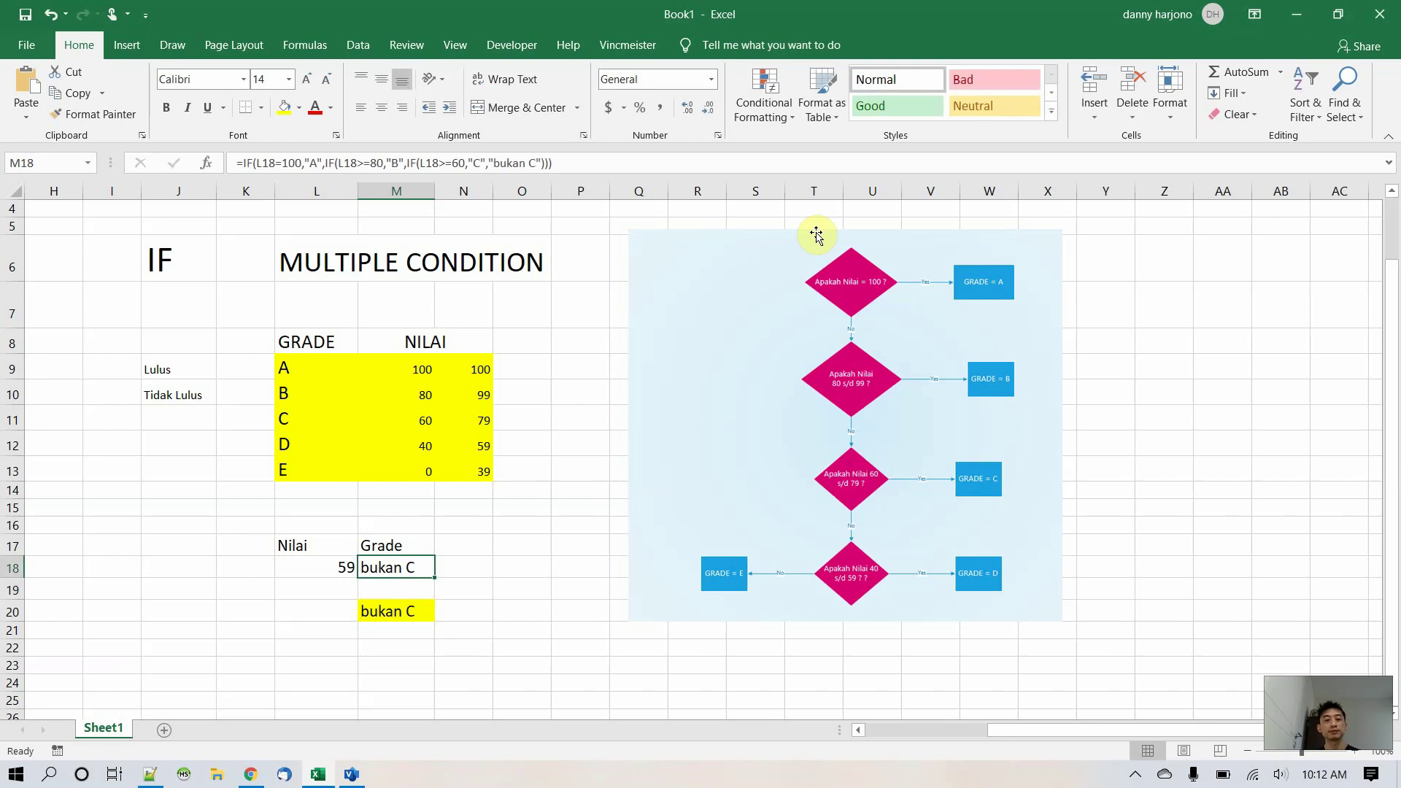
- Change the value-if-true argument of the IF function in M20 to "D"
{"action": "key", "text": "Down"}
{"action": "key", "text": "Down"}
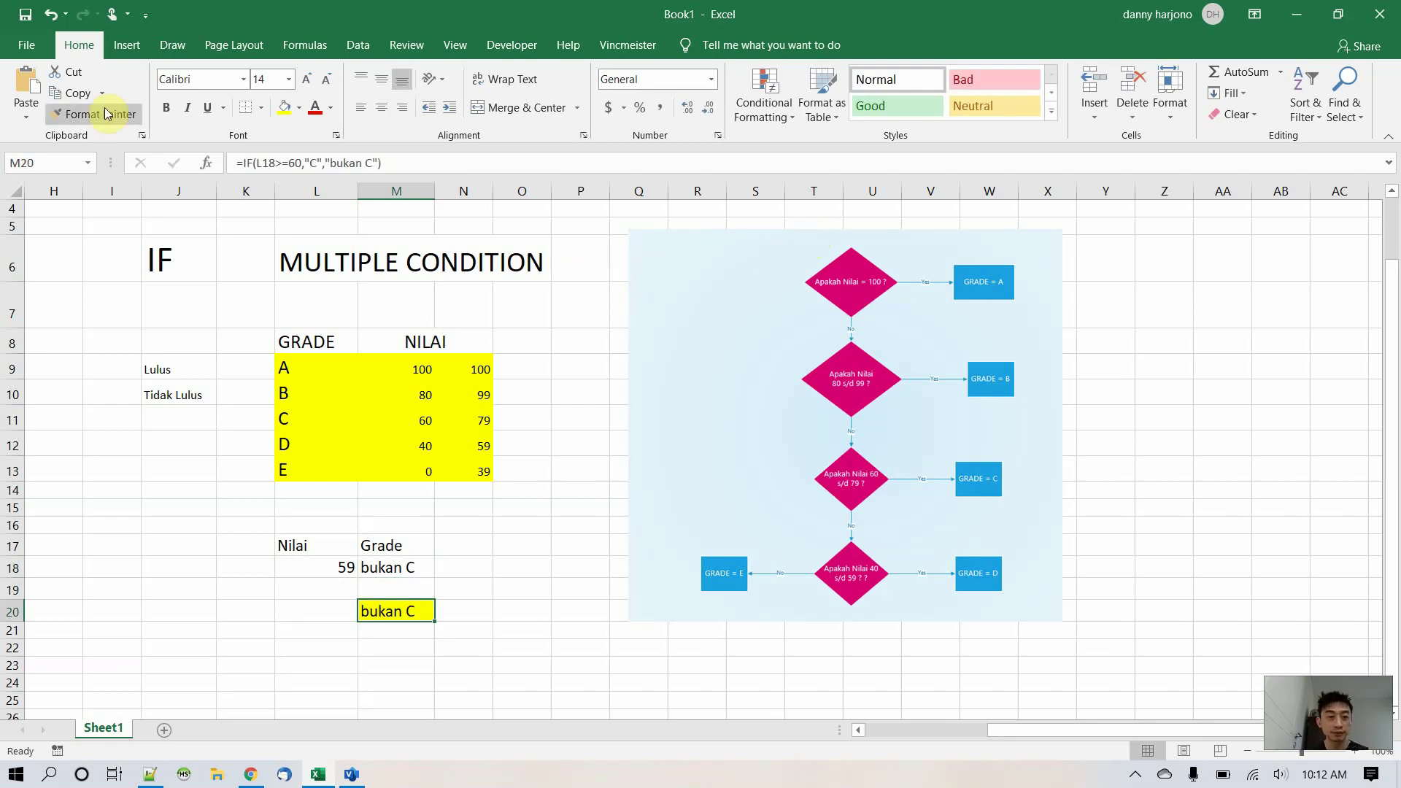
{"action": "left_click", "coordinate": [202, 163]}
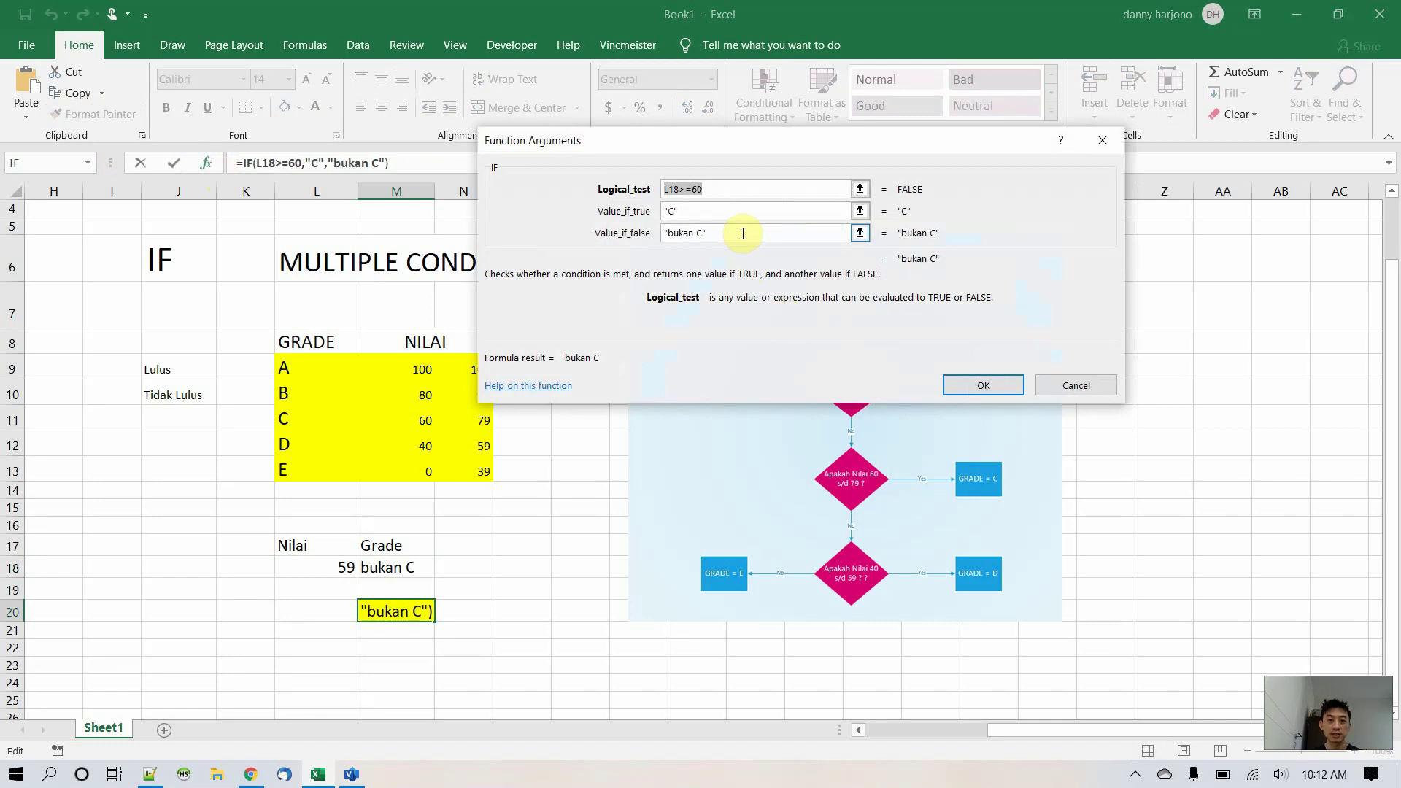
{"action": "left_click", "coordinate": [703, 214]}
{"action": "key", "text": "BackSpace"}
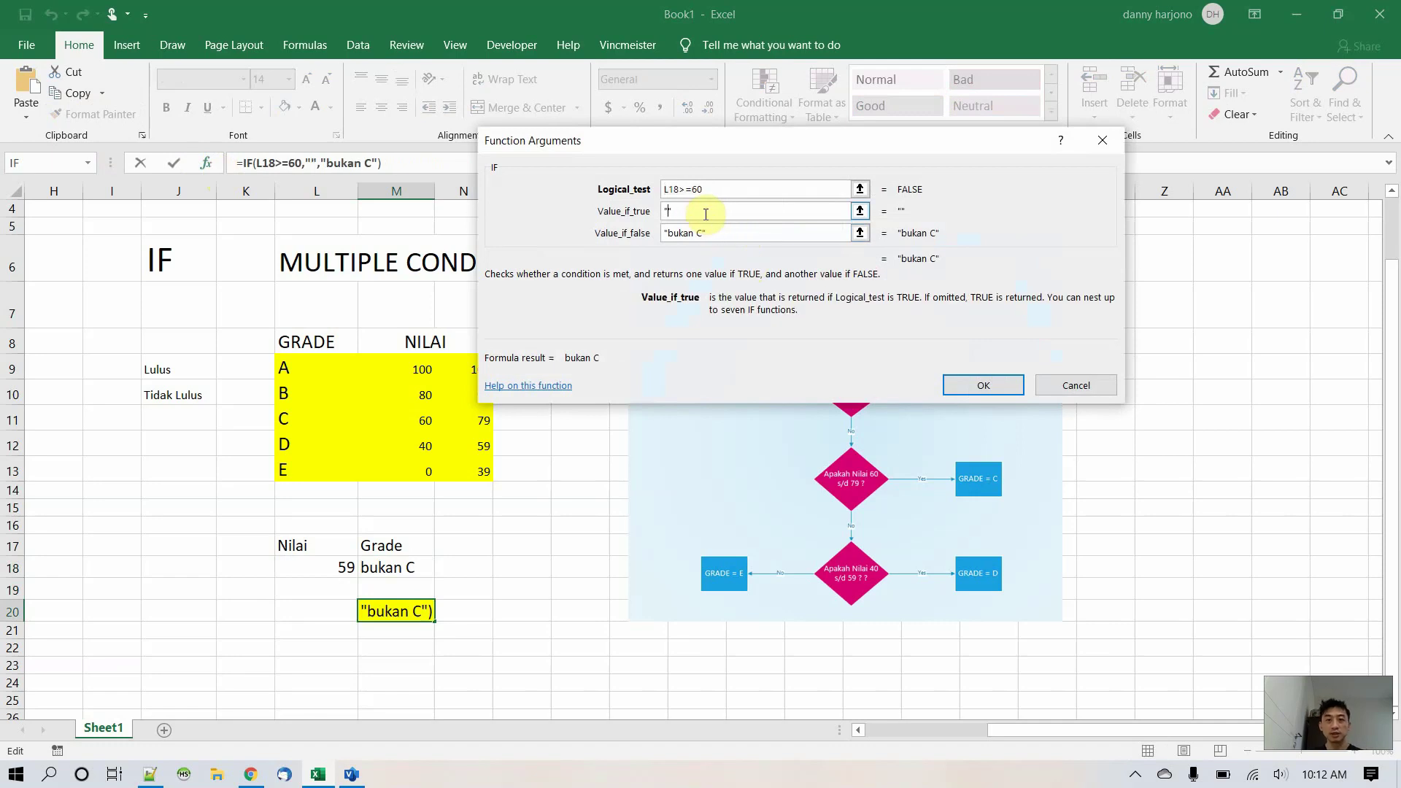
{"action": "type", "text": "D"}
- Set the logical test of the IF in M20 to L18>=40 and its value if false to "bukan D"
{"action": "left_click", "coordinate": [748, 189]}
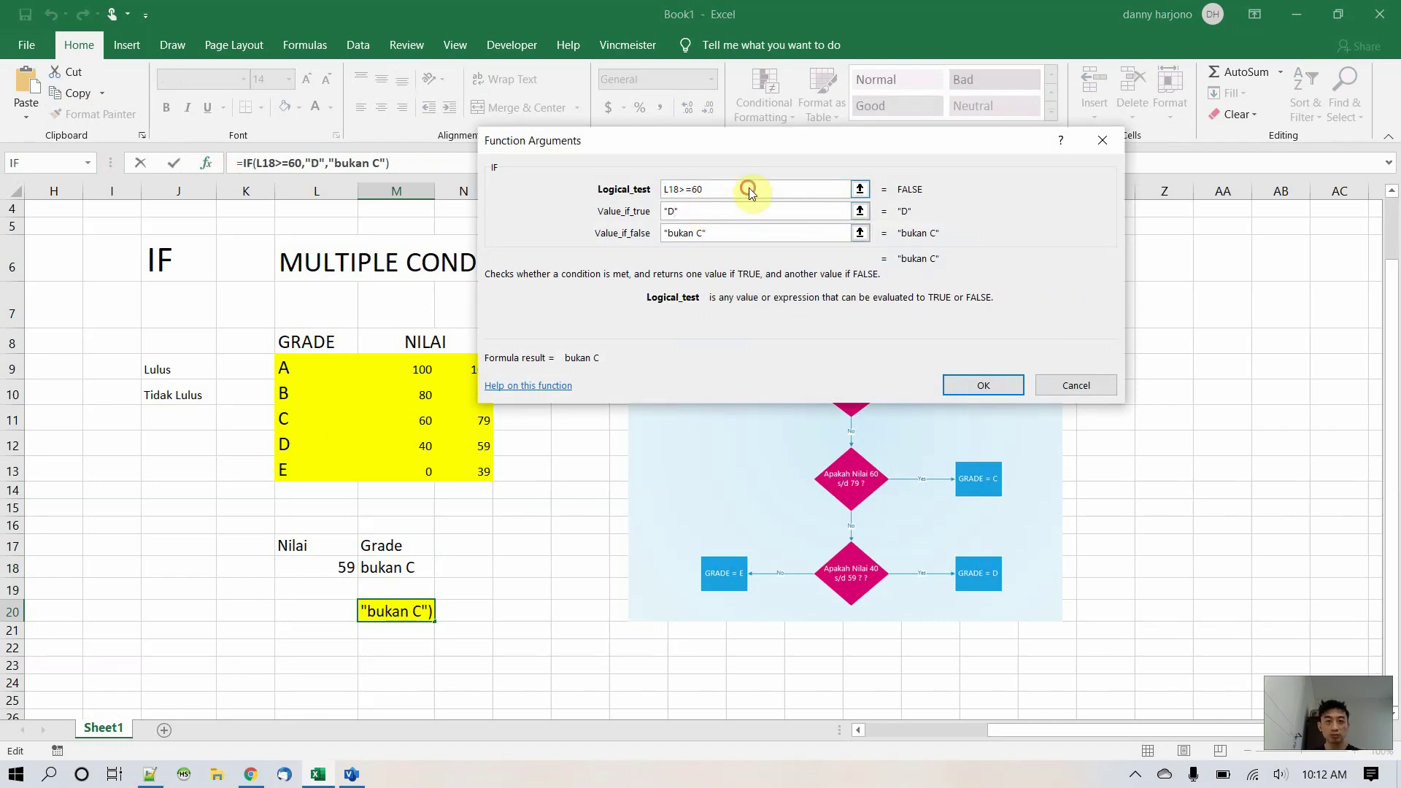
{"action": "key", "text": "BackSpace"}
{"action": "key", "text": "BackSpace"}
{"action": "type", "text": "40"}
{"action": "left_click", "coordinate": [728, 232]}
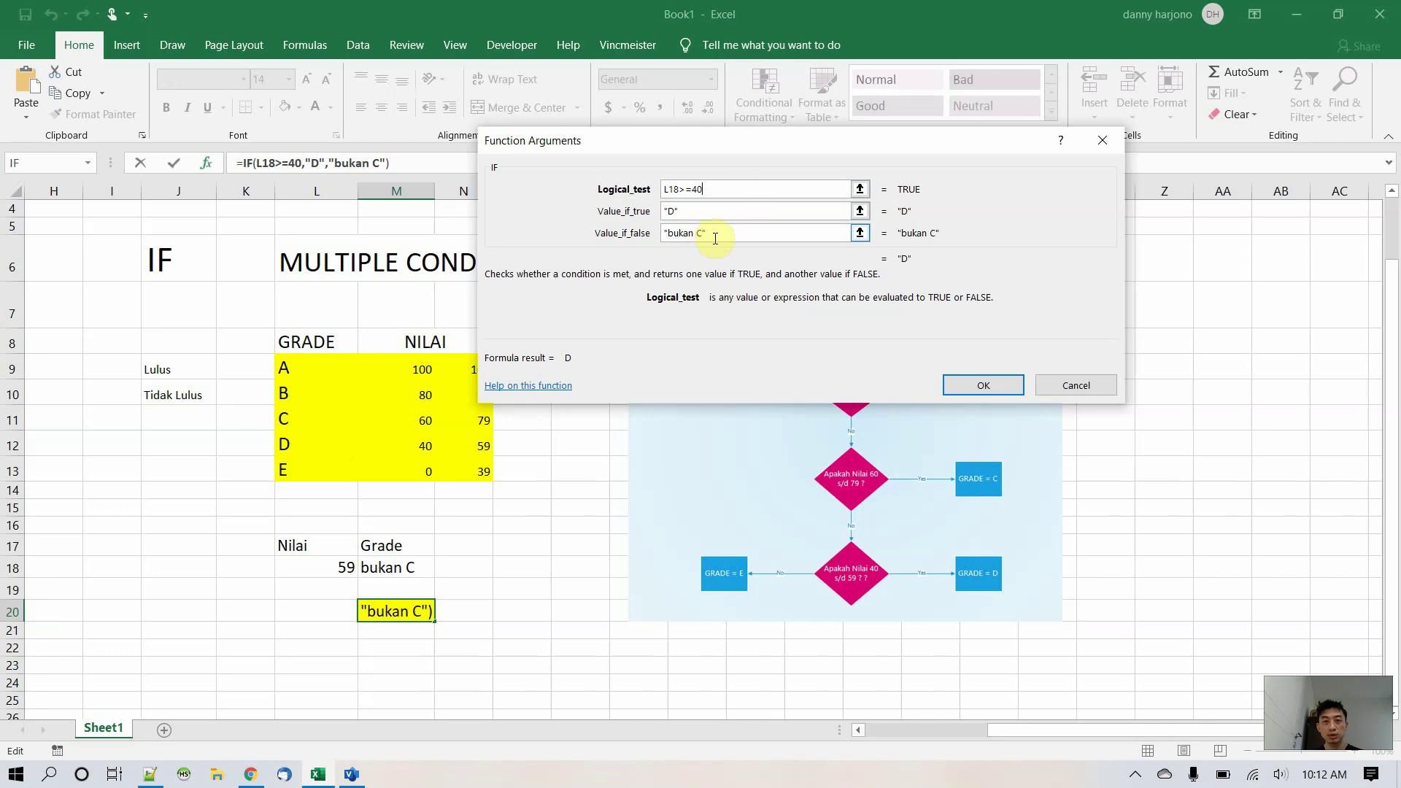
{"action": "key", "text": "BackSpace"}
{"action": "type", "text": "D"}
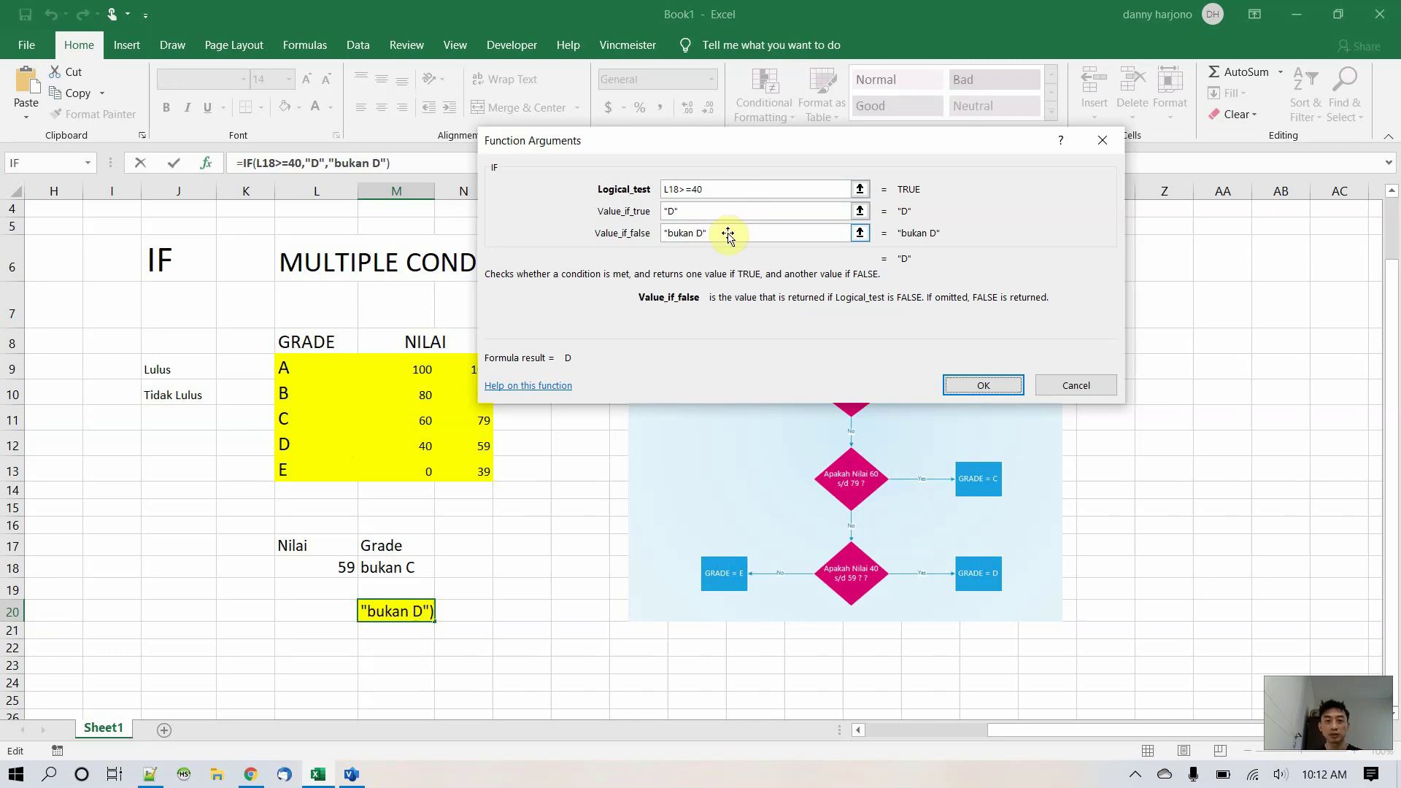
{"action": "key", "text": "Return"}
- Test the D condition in M20 by entering the Nilai scores 39 and 60 in L18
{"action": "left_click", "coordinate": [346, 571]}
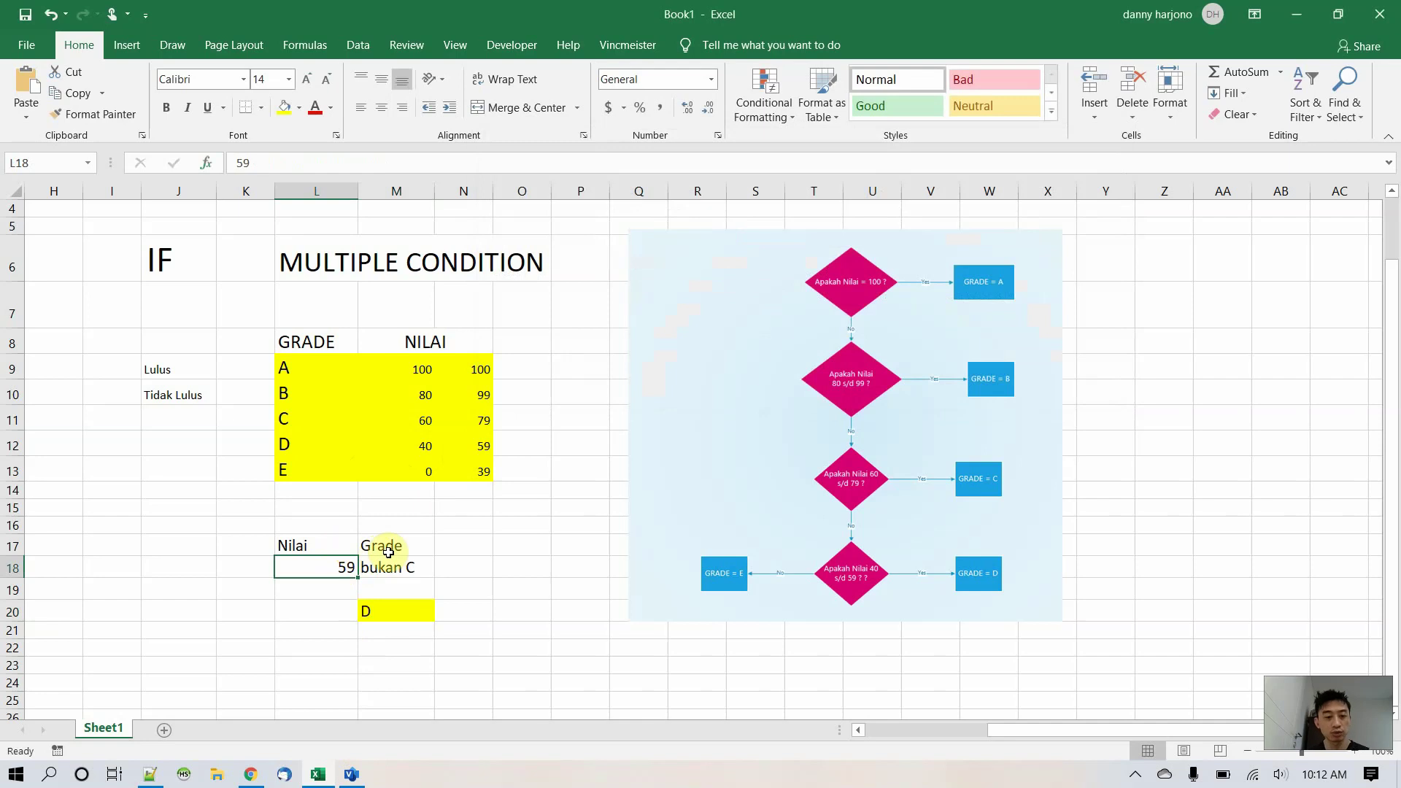
{"action": "type", "text": "39"}
{"action": "key", "text": "Return"}
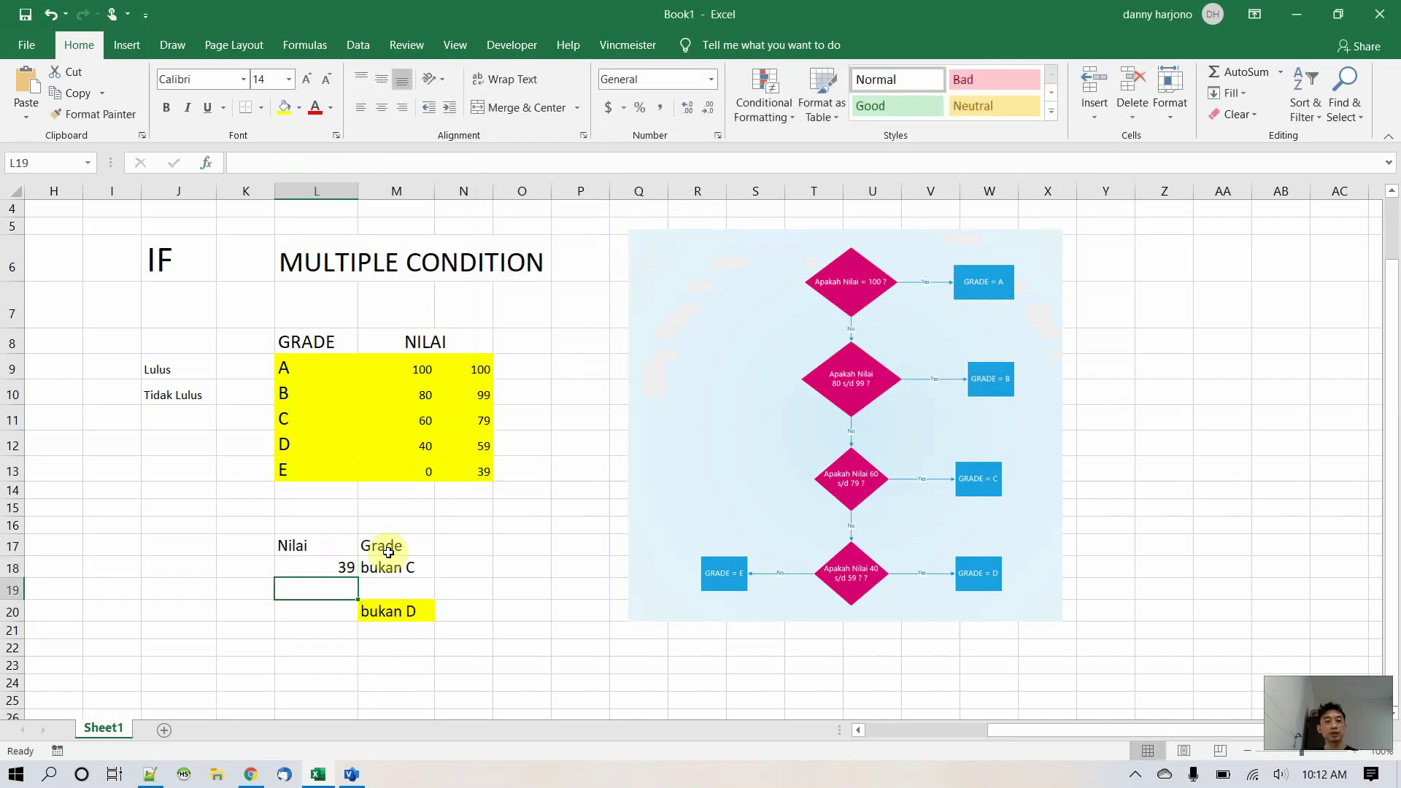
{"action": "key", "text": "Up"}
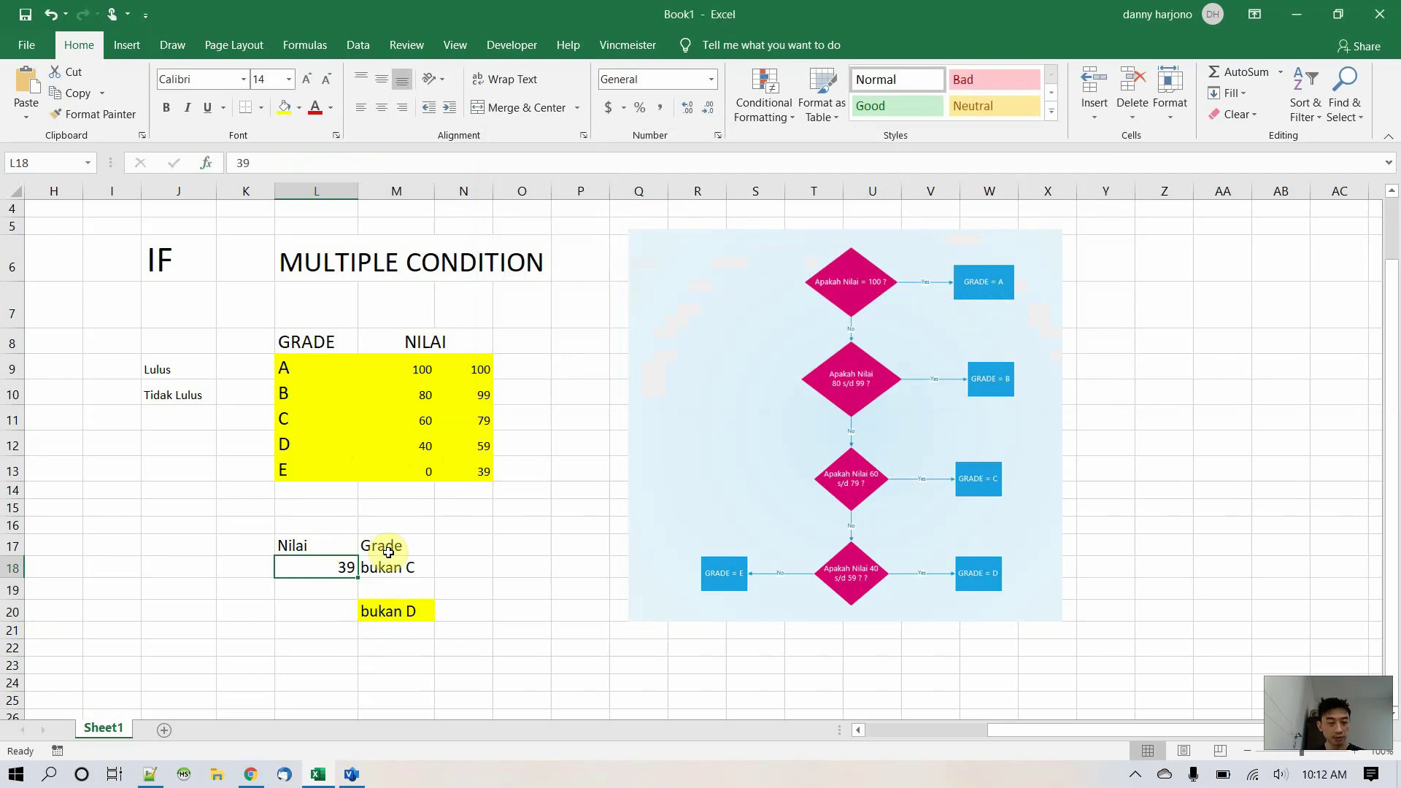
{"action": "type", "text": "60"}
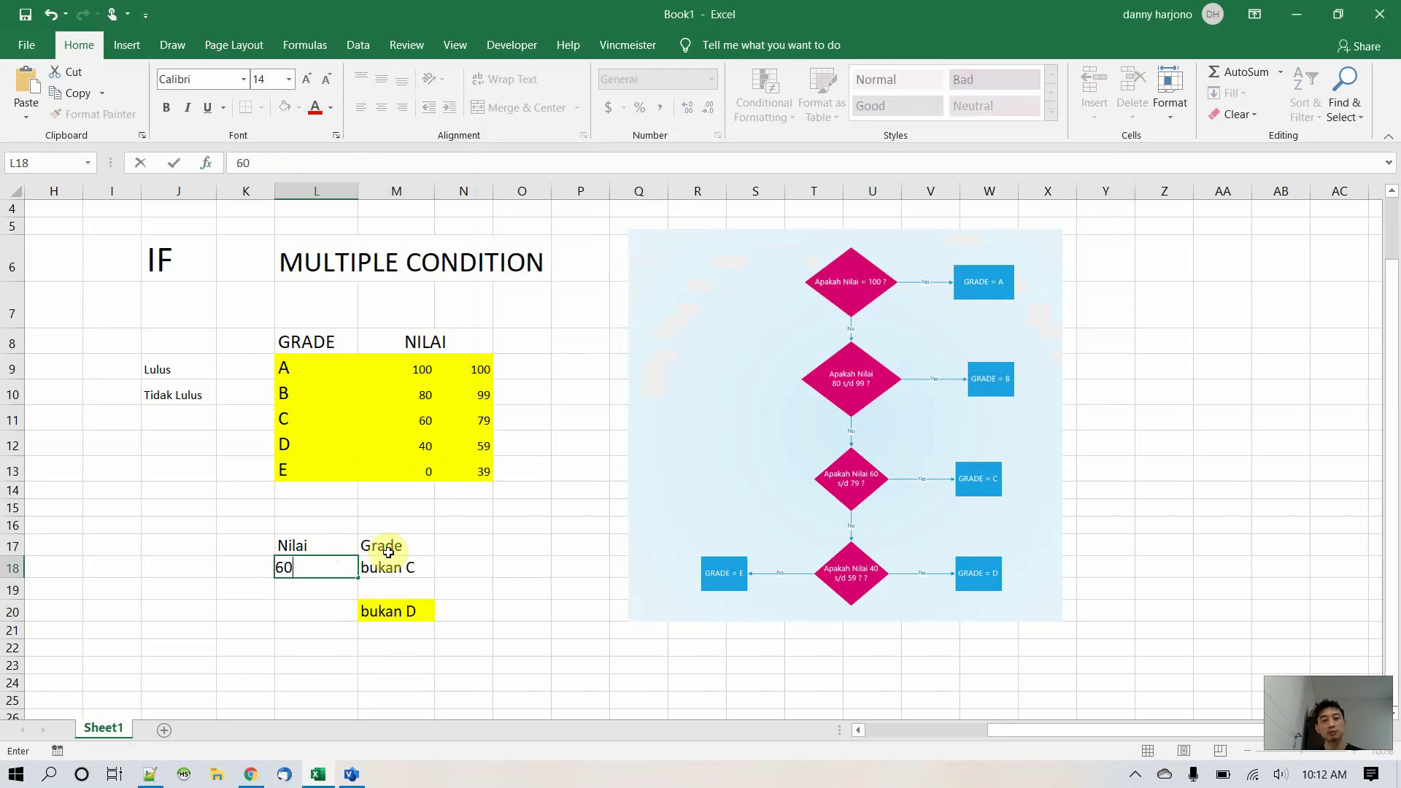
{"action": "key", "text": "Return"}
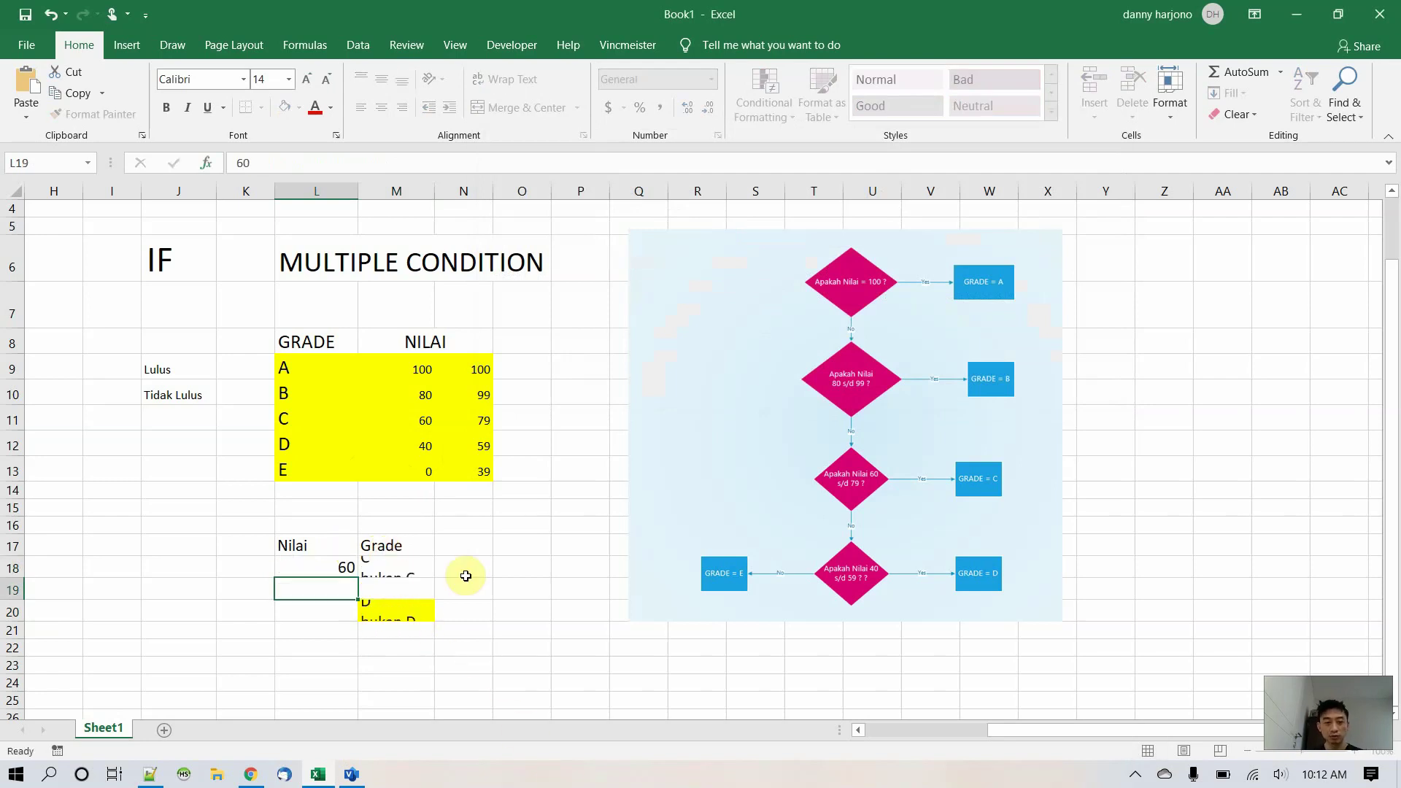
{"action": "key", "text": "Up"}
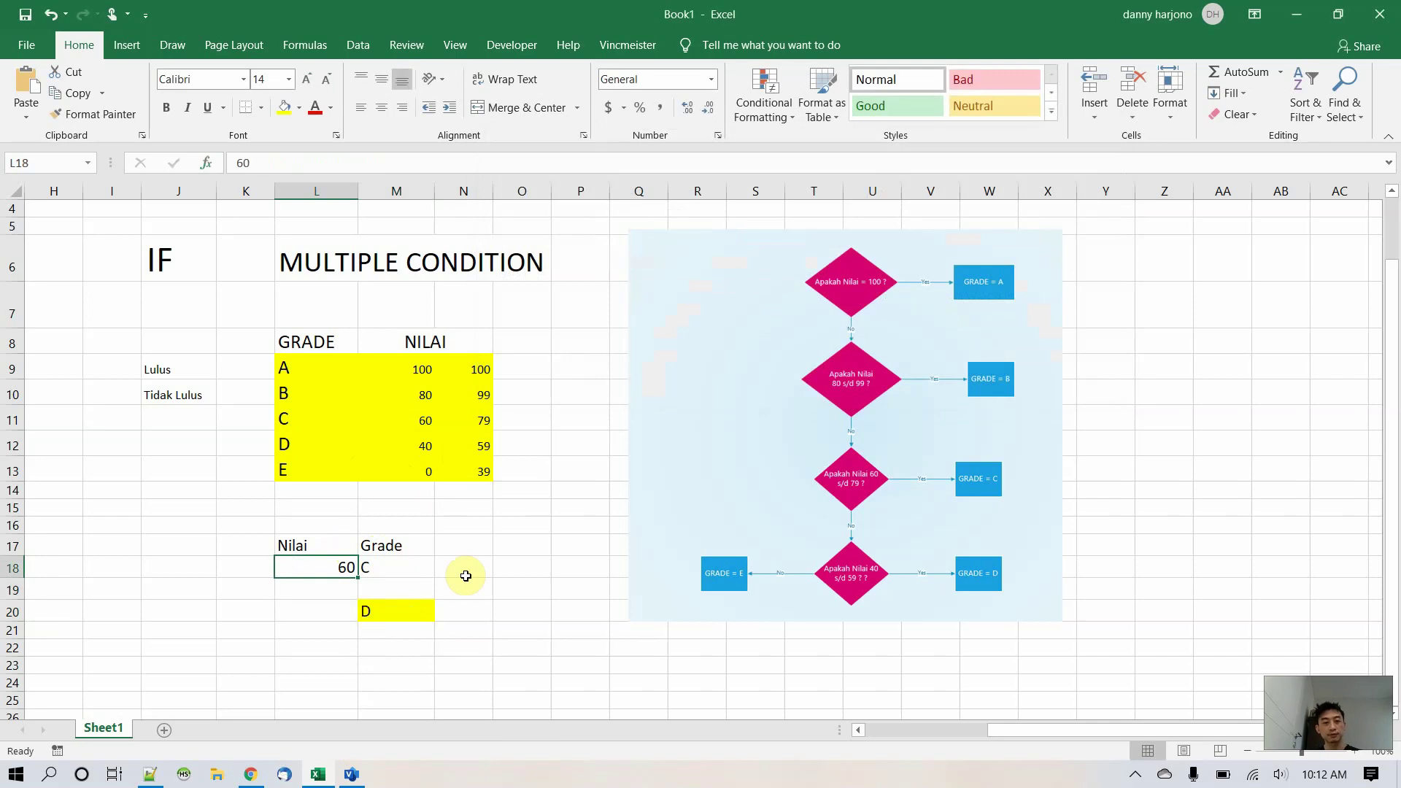
- Copy the IF(L18>=40,"D","bukan D") expression from M20 without its equals sign, keeping the cell's formula as it is
{"action": "left_click", "coordinate": [395, 609]}
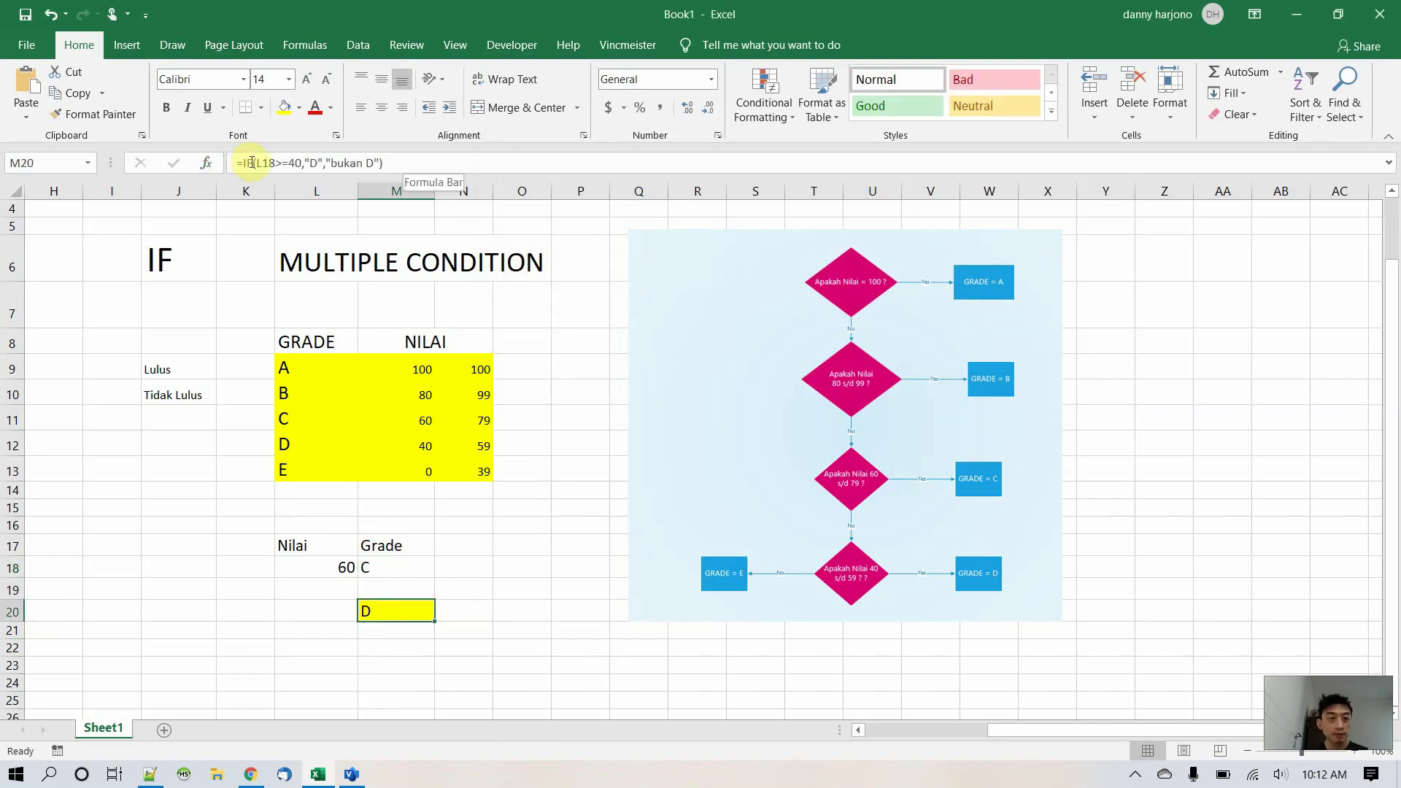
{"action": "left_click_drag", "start_coordinate": [245, 162], "coordinate": [894, 179]}
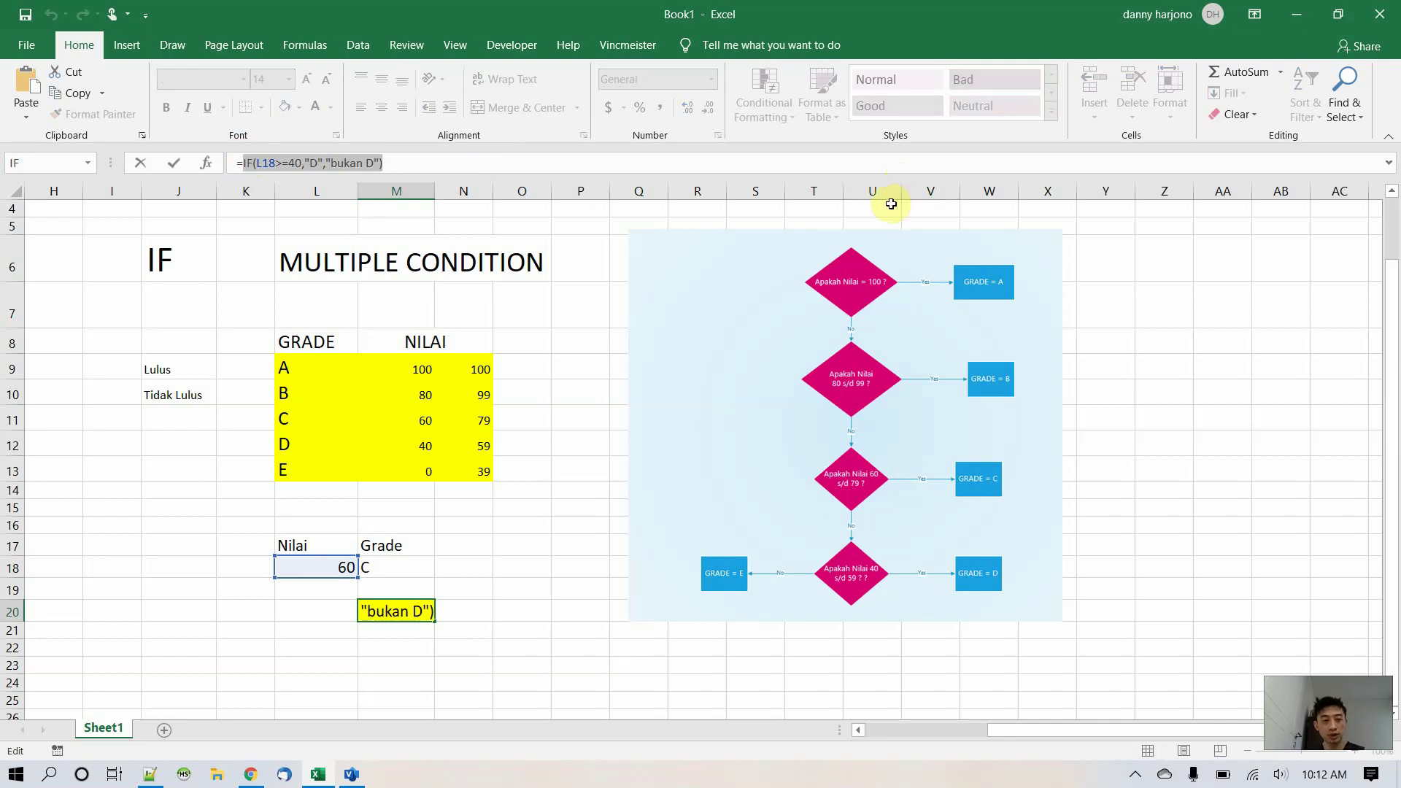
{"action": "key", "text": "ctrl+Return"}
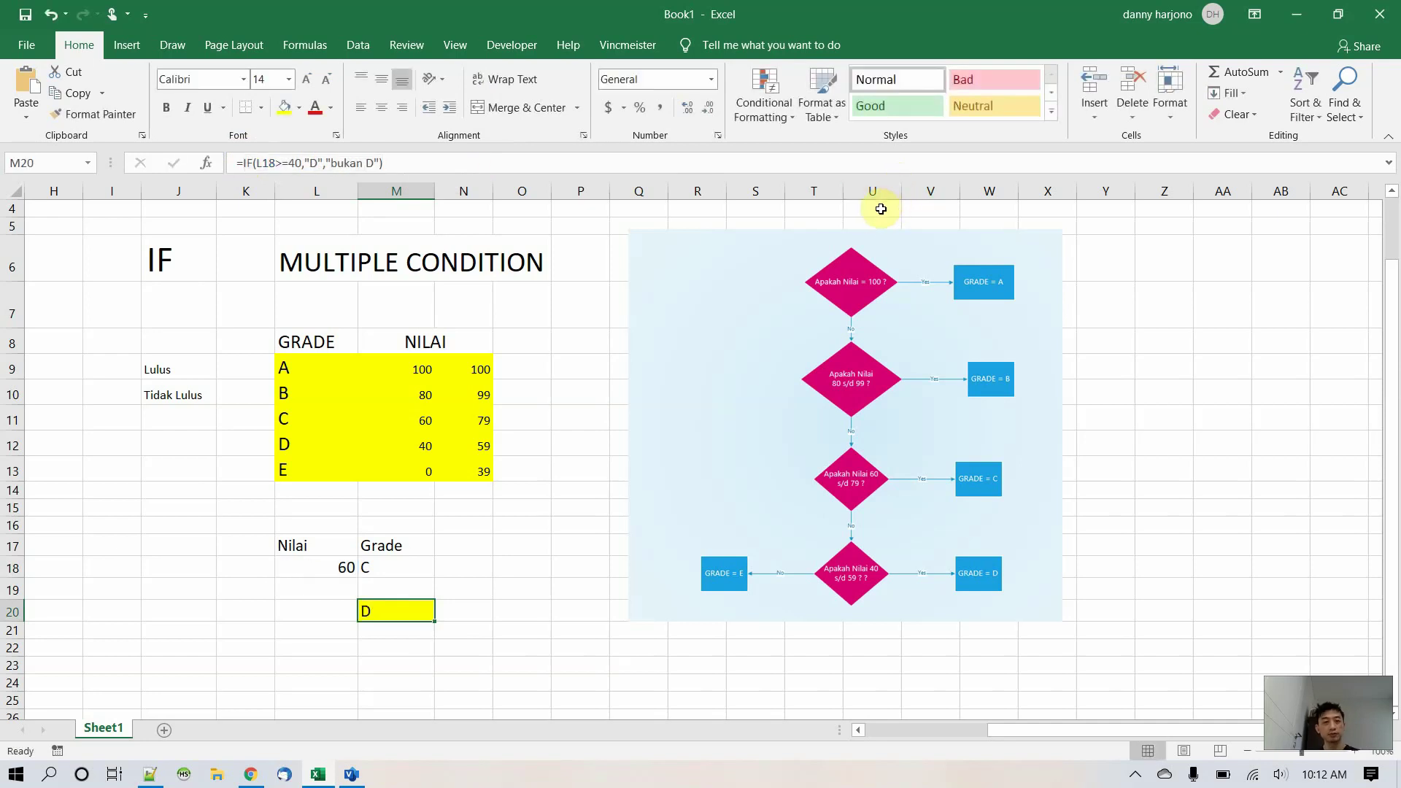
- Replace "bukan C" in the value-if-false argument of M18 with the copied IF(L18>=40,"D","bukan D")
{"action": "left_click", "coordinate": [402, 565]}
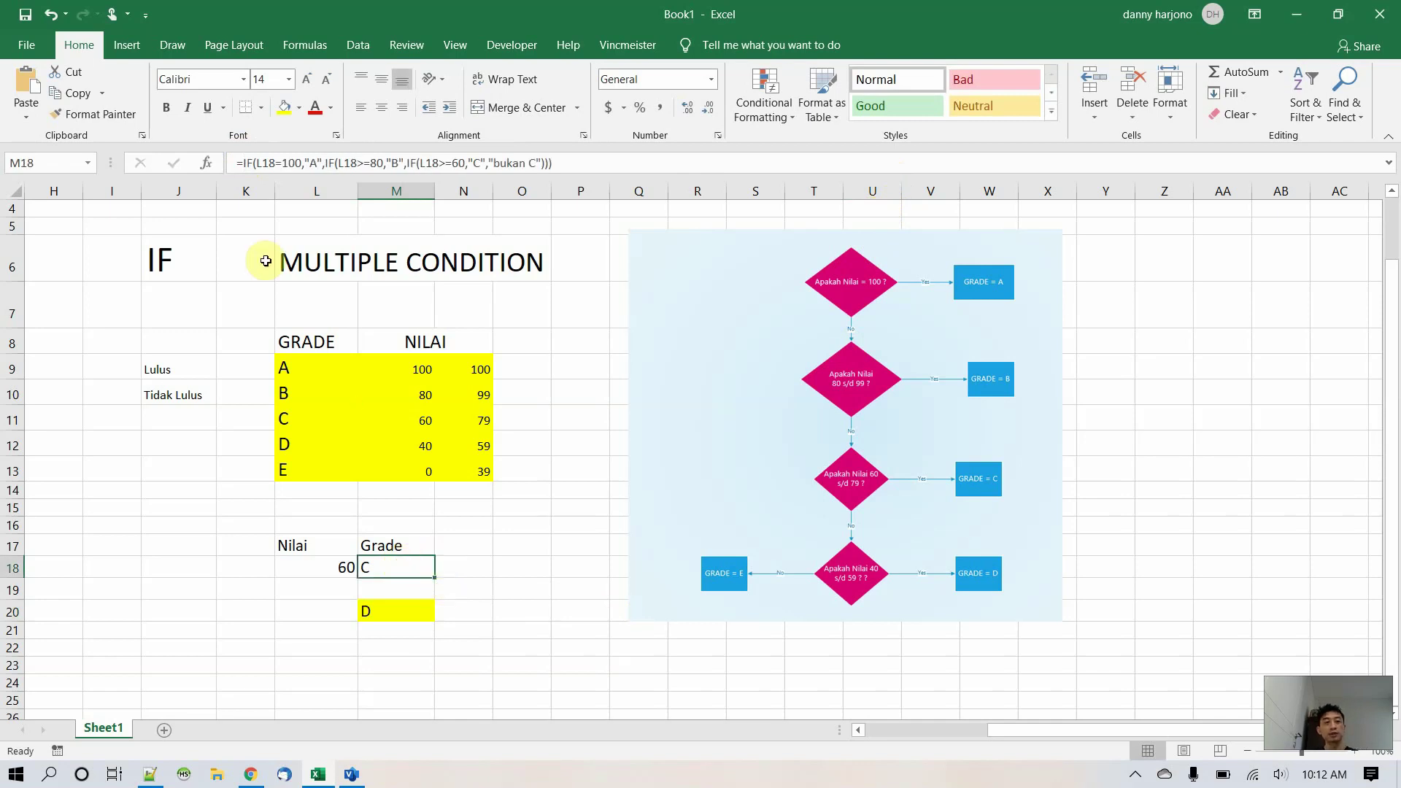
{"action": "left_click", "coordinate": [209, 167]}
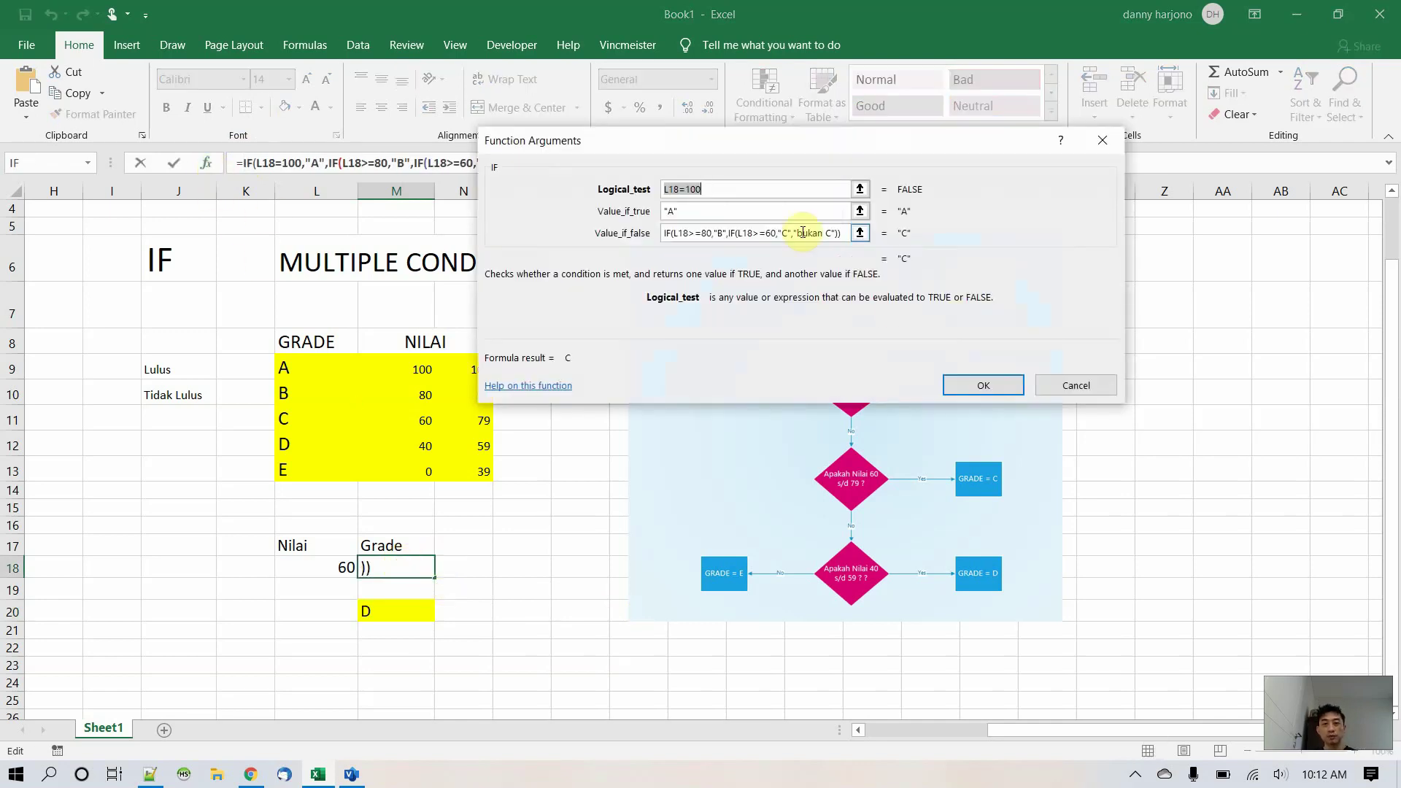
{"action": "left_click", "coordinate": [802, 233]}
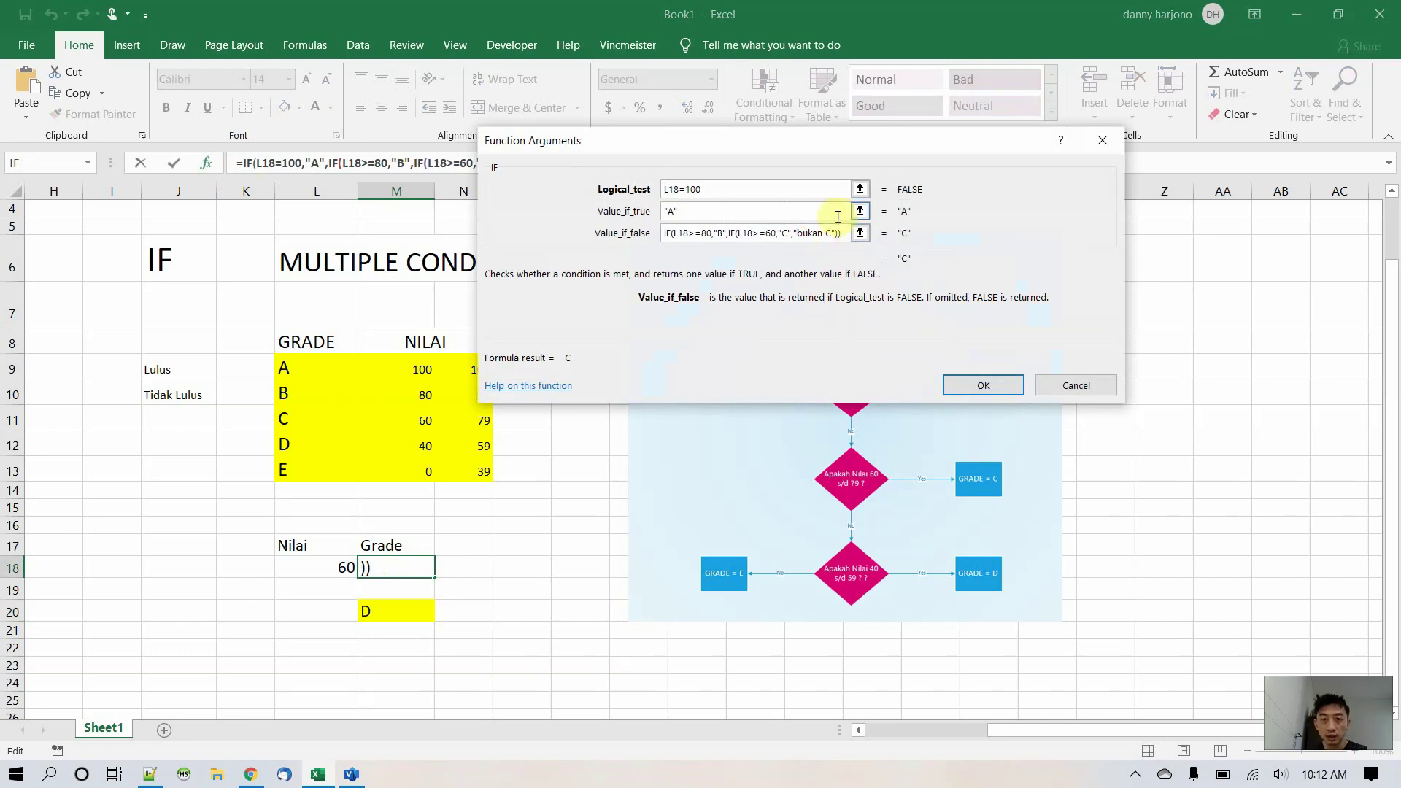
{"action": "left_click", "coordinate": [833, 234]}
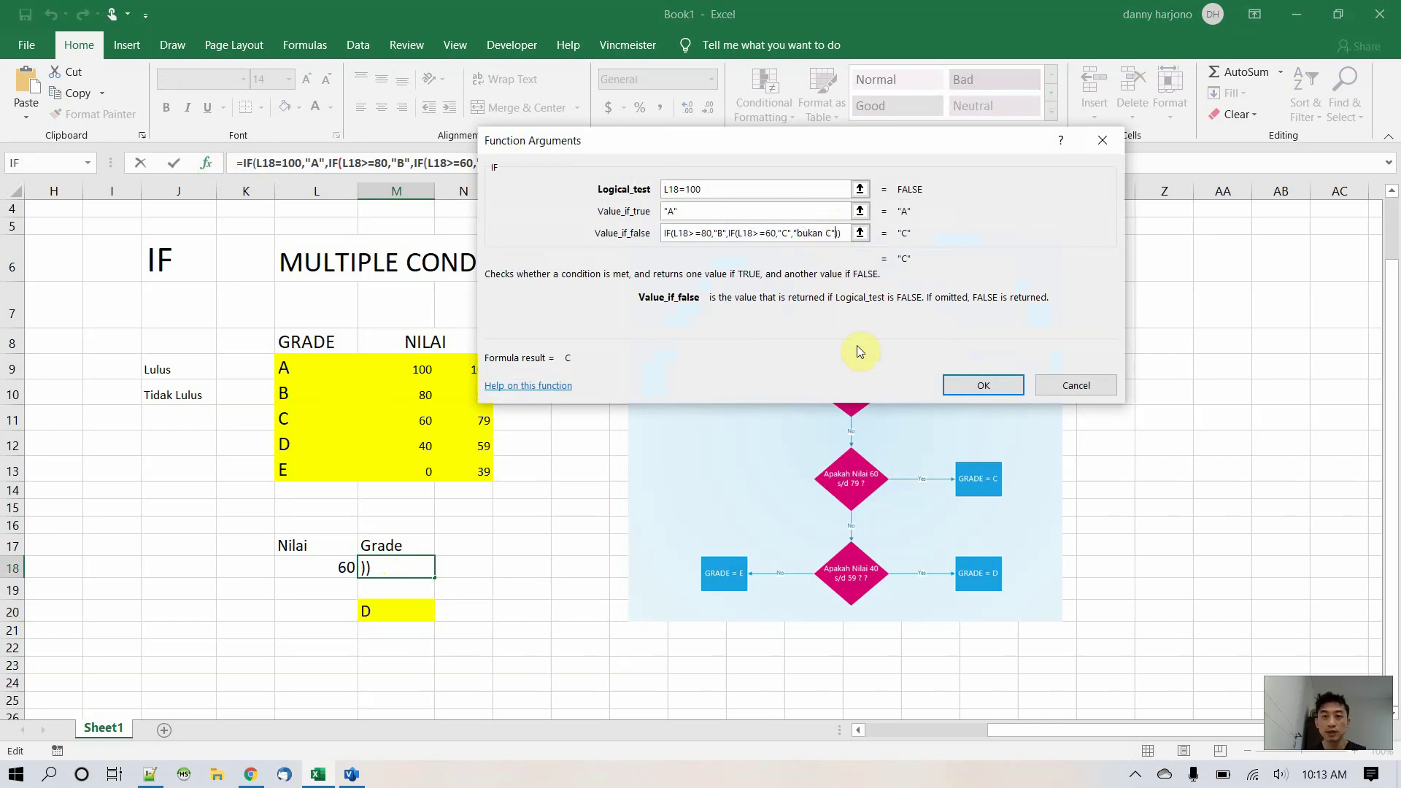
{"action": "key", "text": "BackSpace"}
{"action": "key", "text": "BackSpace"}
{"action": "key", "text": "BackSpace"}
{"action": "key", "text": "BackSpace"}
{"action": "key", "text": "BackSpace"}
{"action": "key", "text": "BackSpace"}
{"action": "key", "text": "BackSpace"}
{"action": "key", "text": "BackSpace"}
{"action": "key", "text": "BackSpace"}
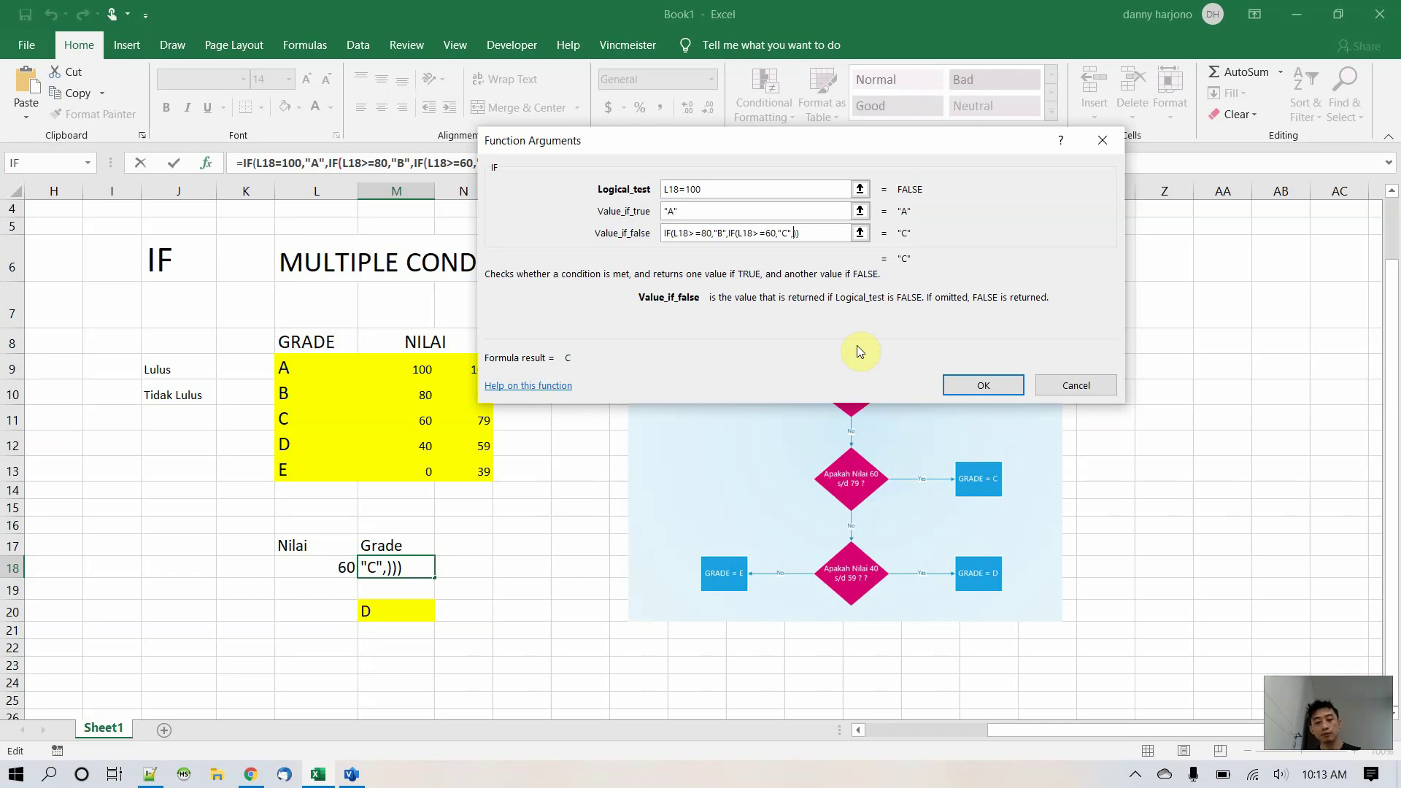
{"action": "type", "text": "IF(L18>=40,\"D\",\"bukan D\")"}
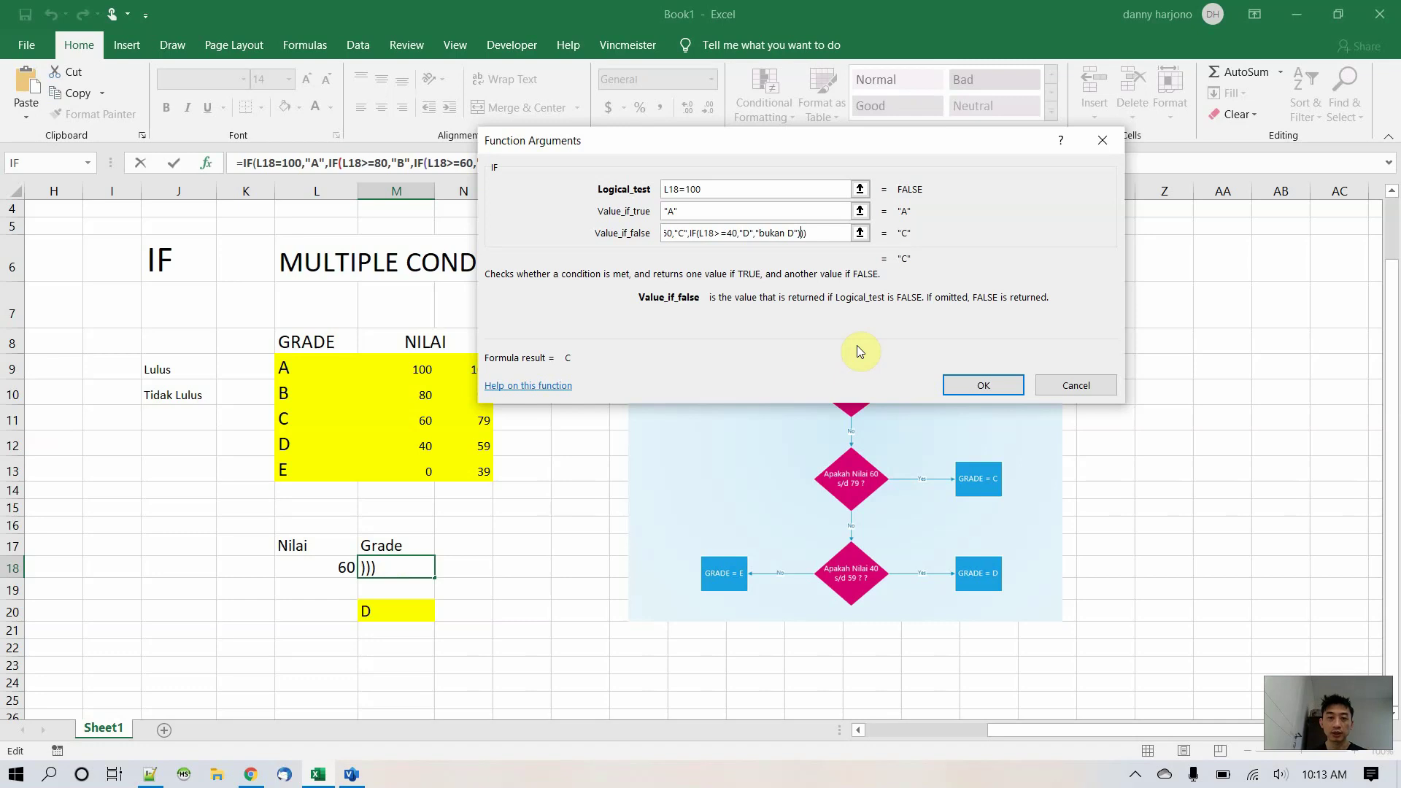
{"action": "key", "text": "Return"}
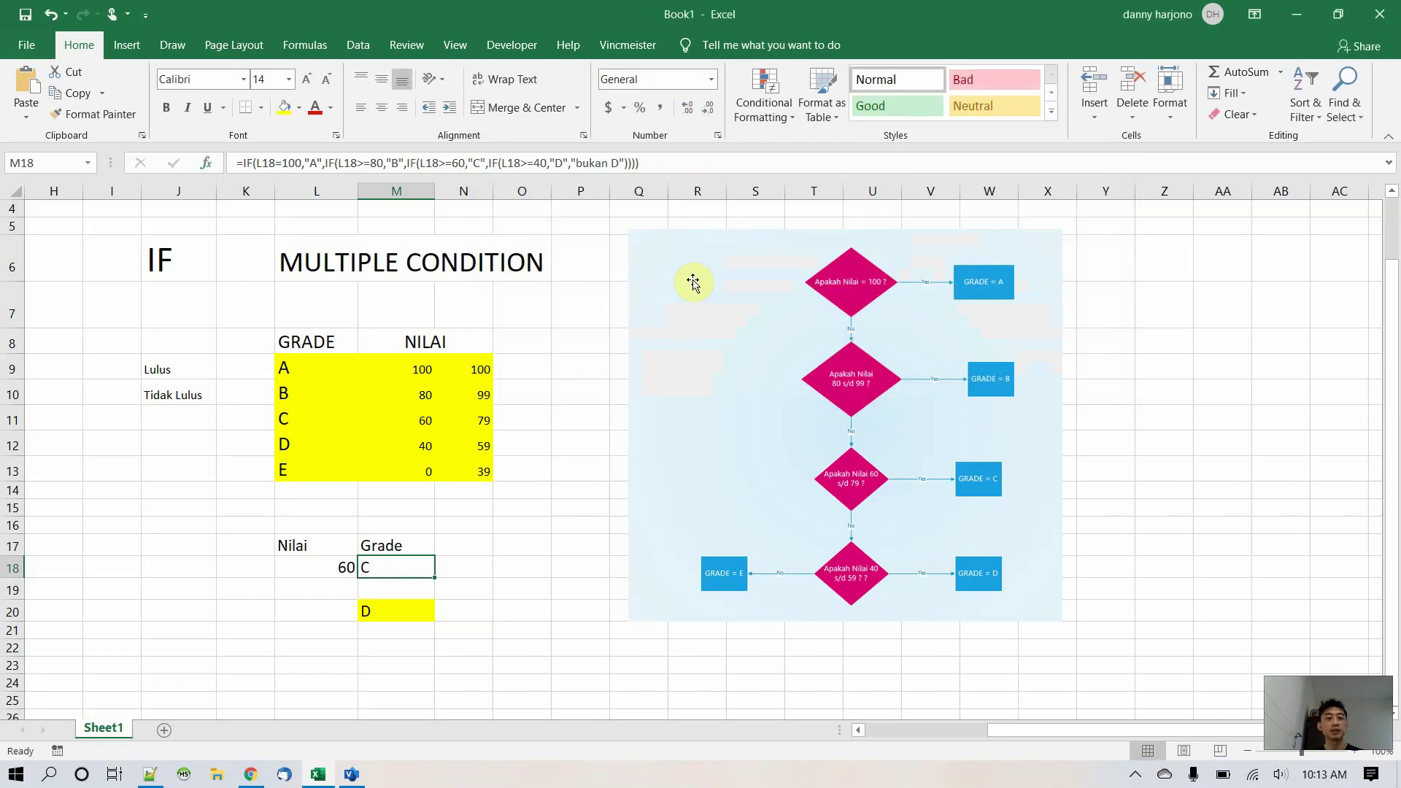
- Test the nested formula in M18 by entering the Nilai scores 40, 59 and 60 in L18
{"action": "key", "text": "Left"}
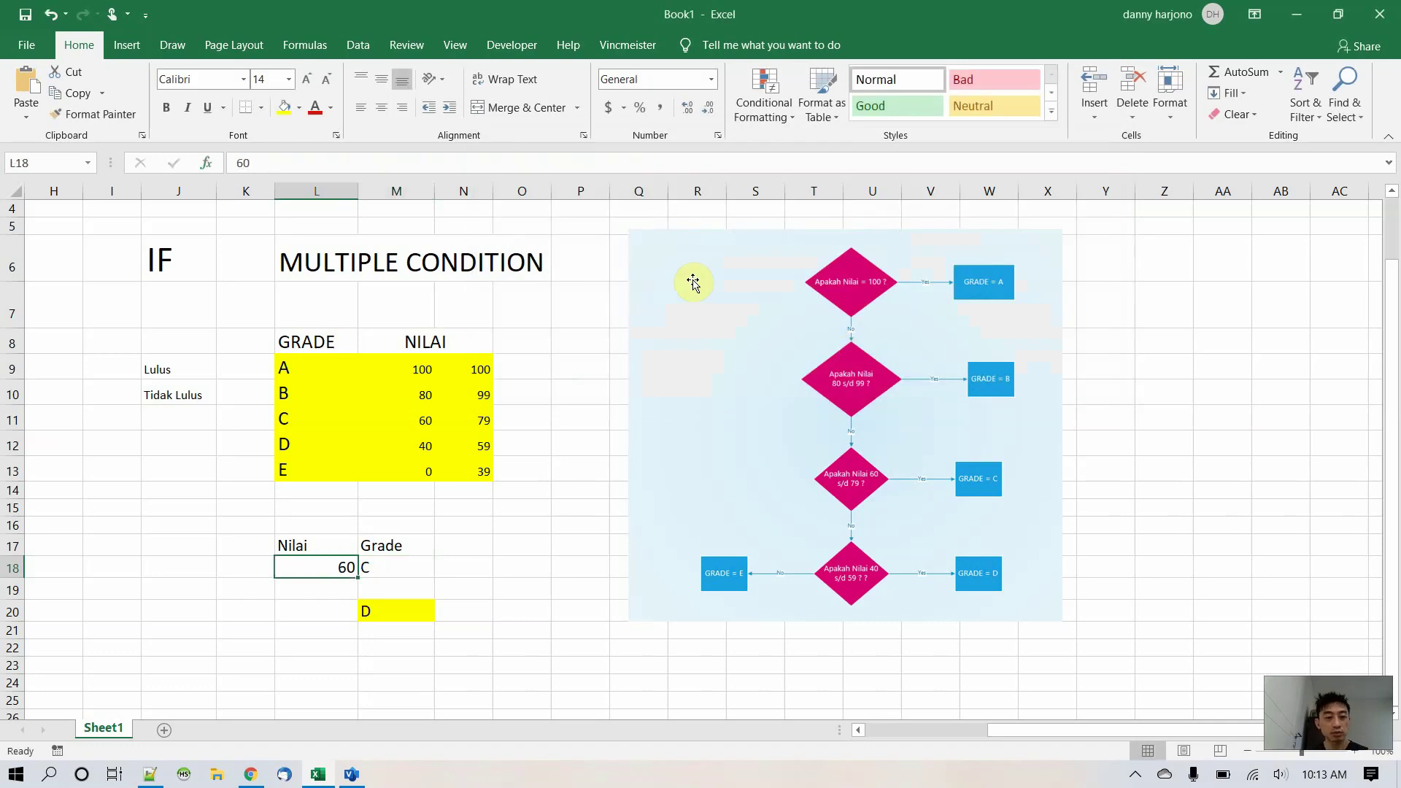
{"action": "type", "text": "40"}
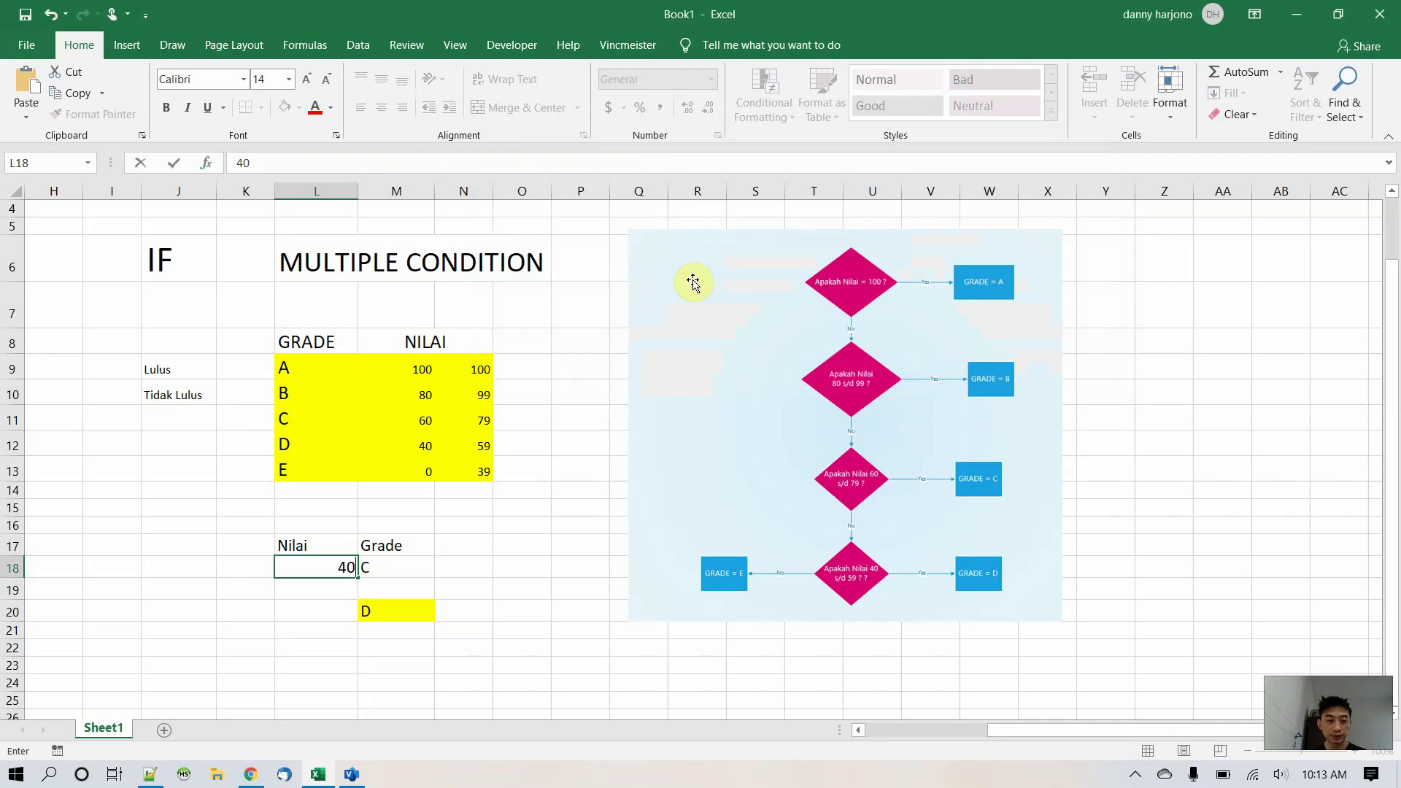
{"action": "key", "text": "Return"}
{"action": "key", "text": "Up"}
{"action": "type", "text": "59"}
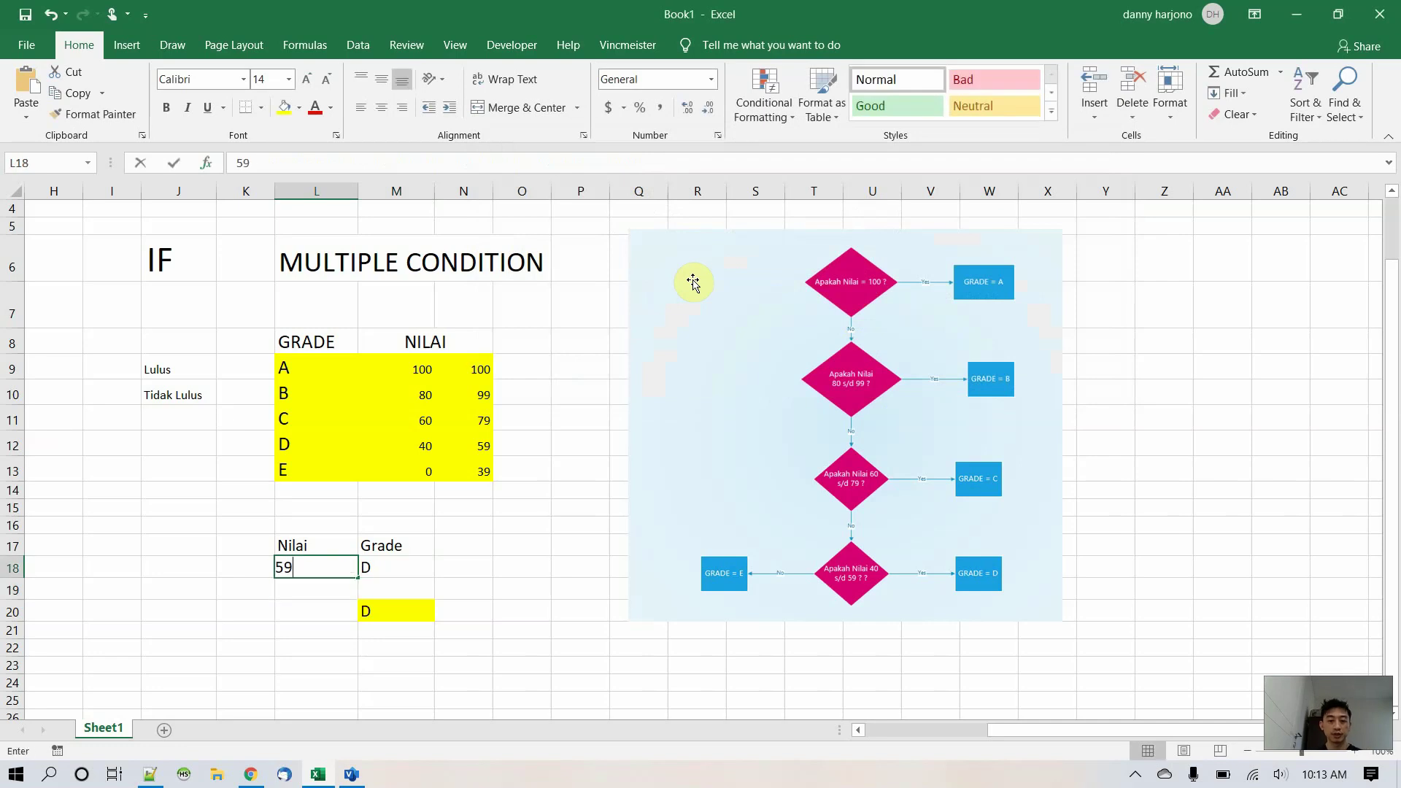
{"action": "key", "text": "Return"}
{"action": "key", "text": "Up"}
{"action": "type", "text": "60"}
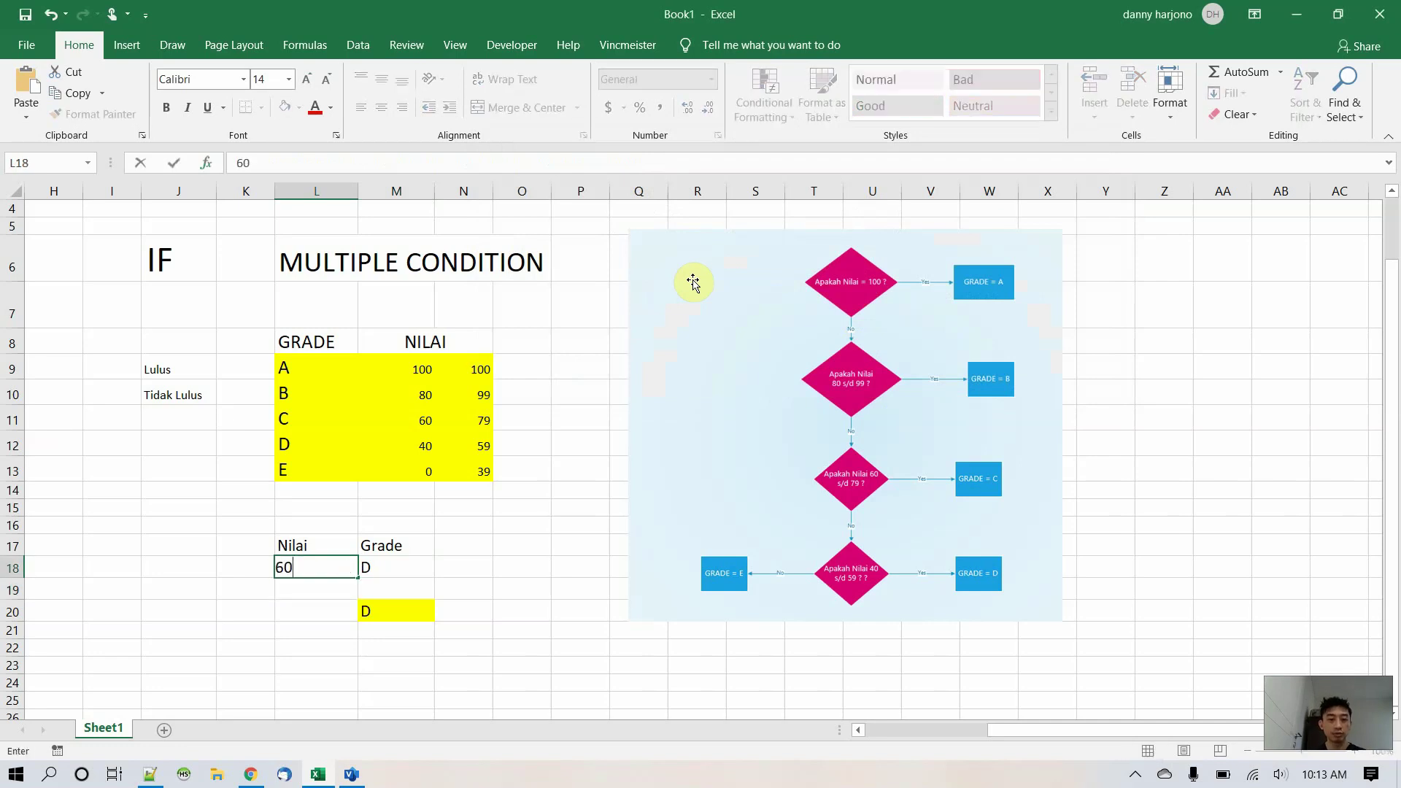
{"action": "key", "text": "Return"}
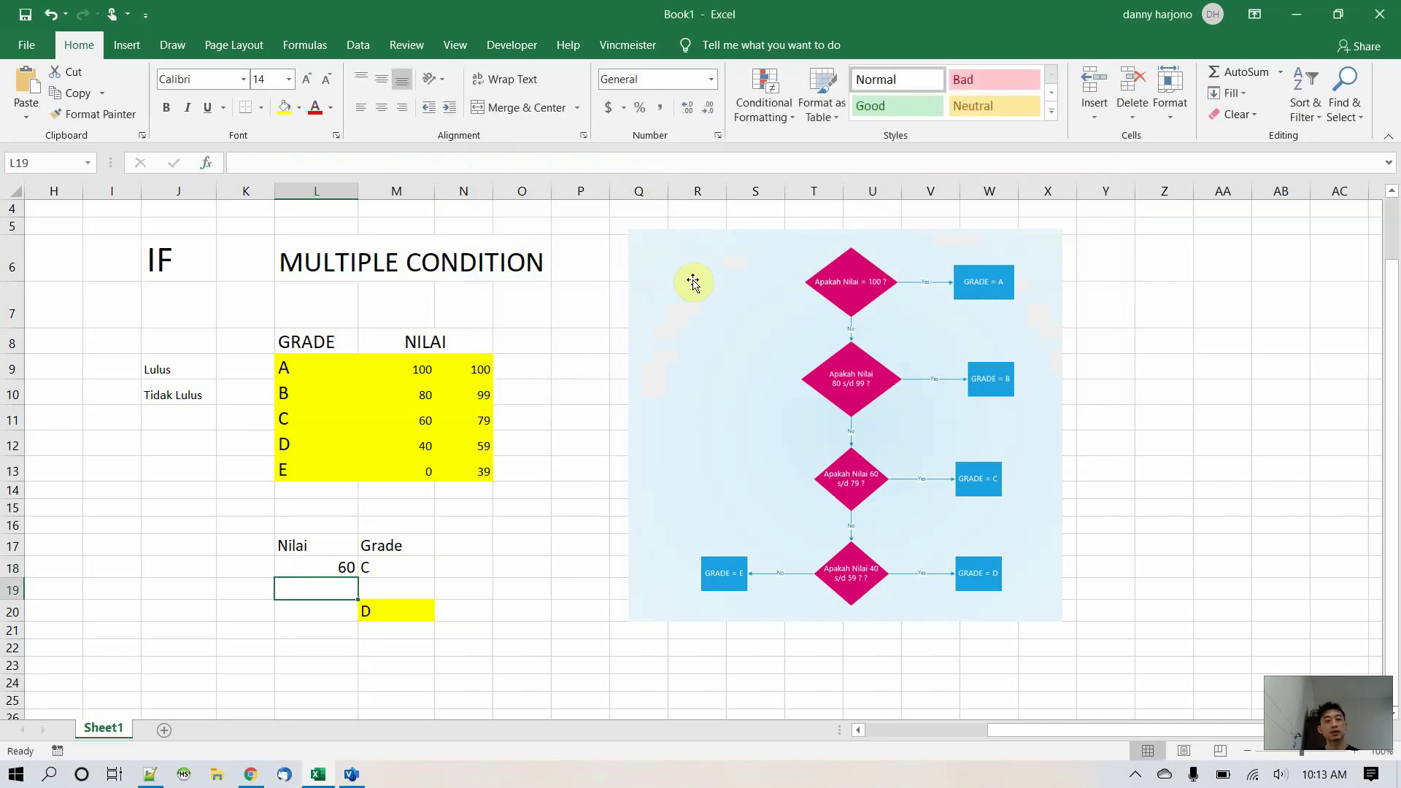
{"action": "key", "text": "Right"}
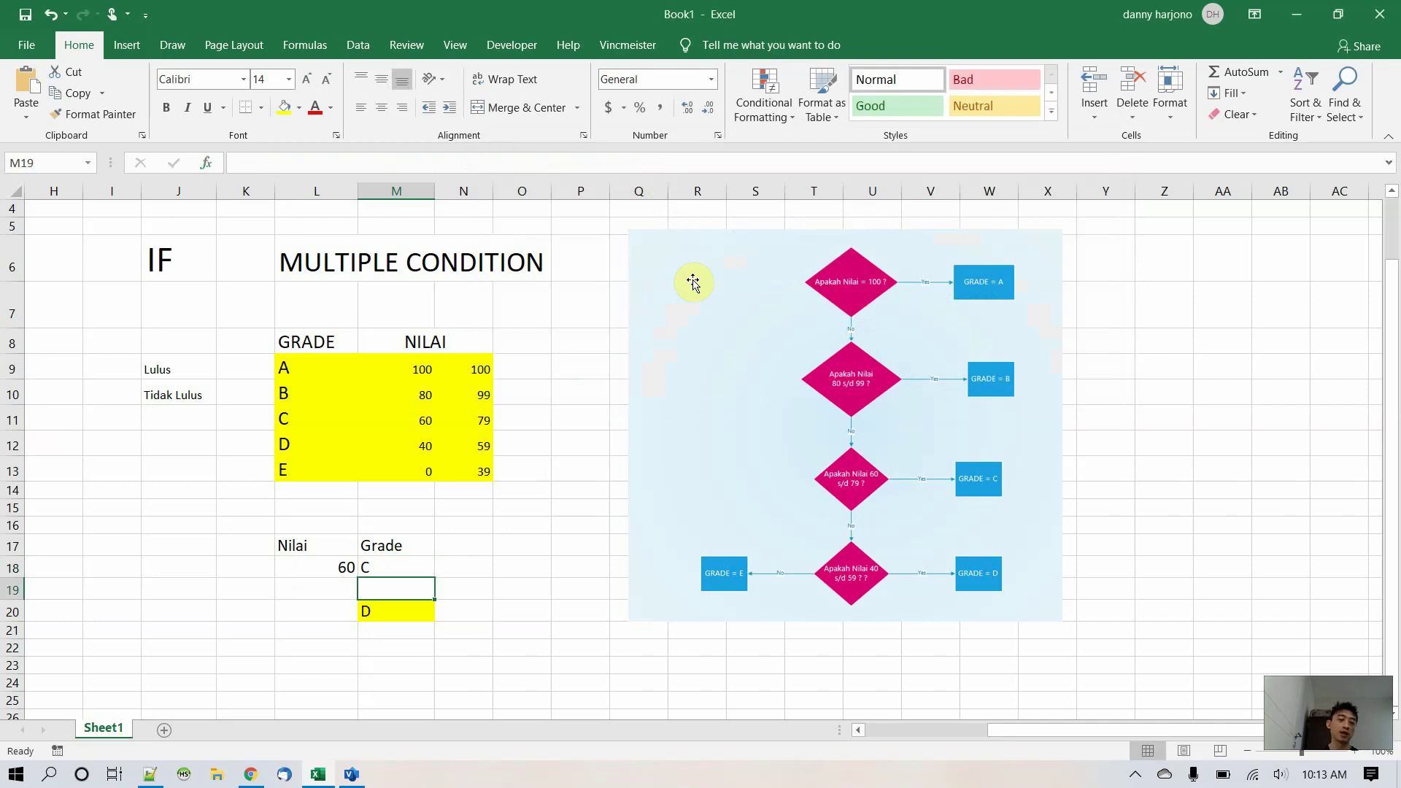
{"action": "key", "text": "Down"}
{"action": "key", "text": "Up"}
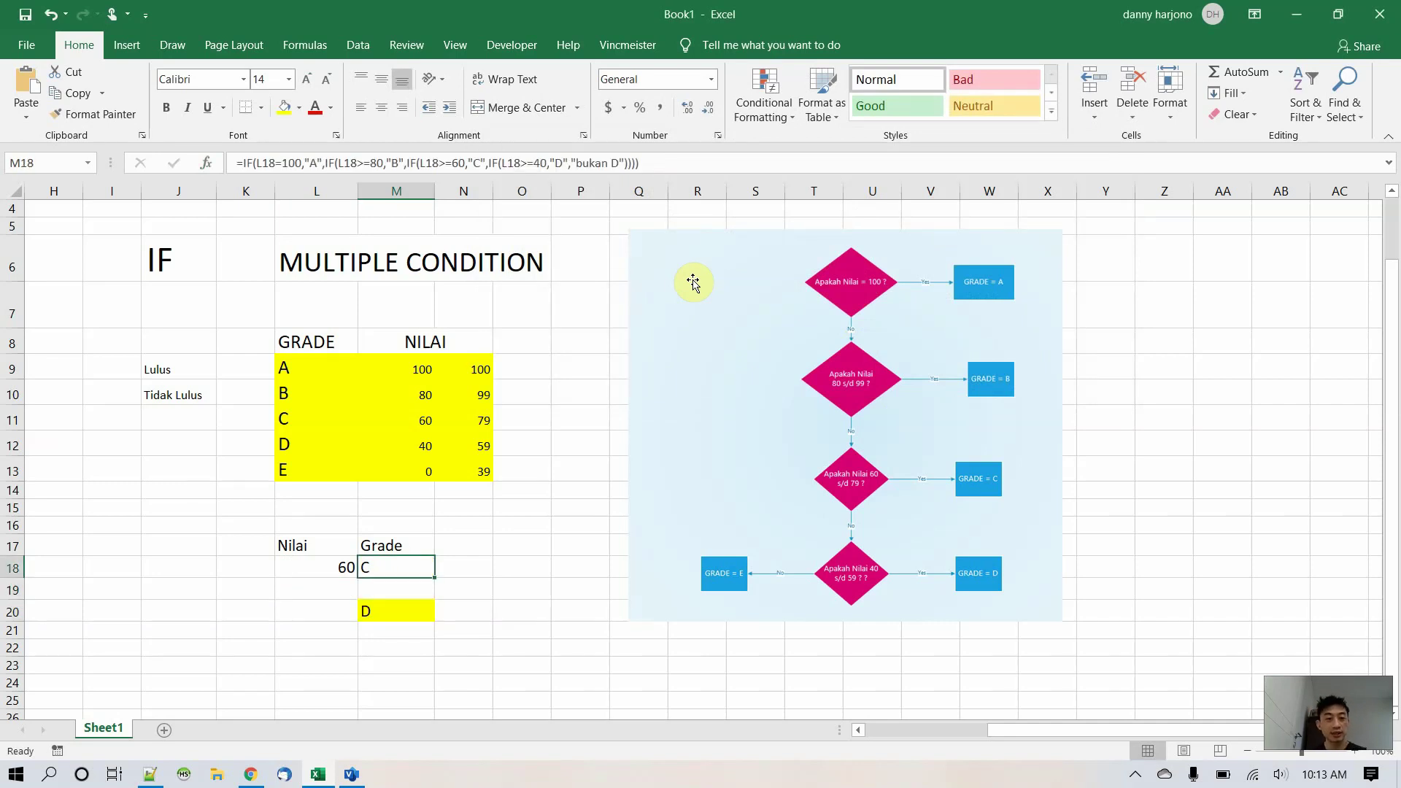
- Test the nested formula in M18 with a Nilai score of 0 in L18
{"action": "key", "text": "Left"}
{"action": "type", "text": "0"}
{"action": "key", "text": "Return"}
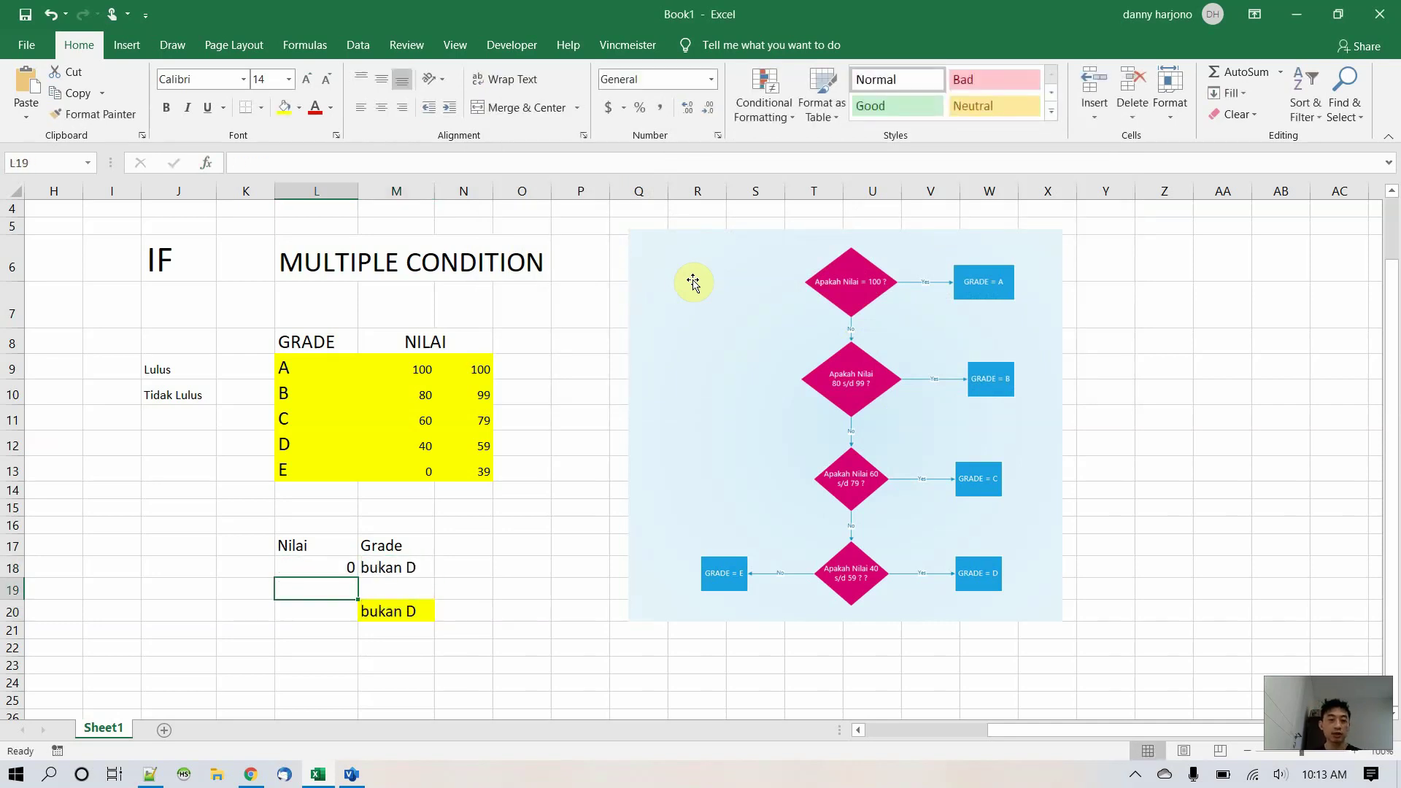
{"action": "key", "text": "Right"}
{"action": "key", "text": "Down"}
{"action": "key", "text": "Up"}
{"action": "key", "text": "Up"}
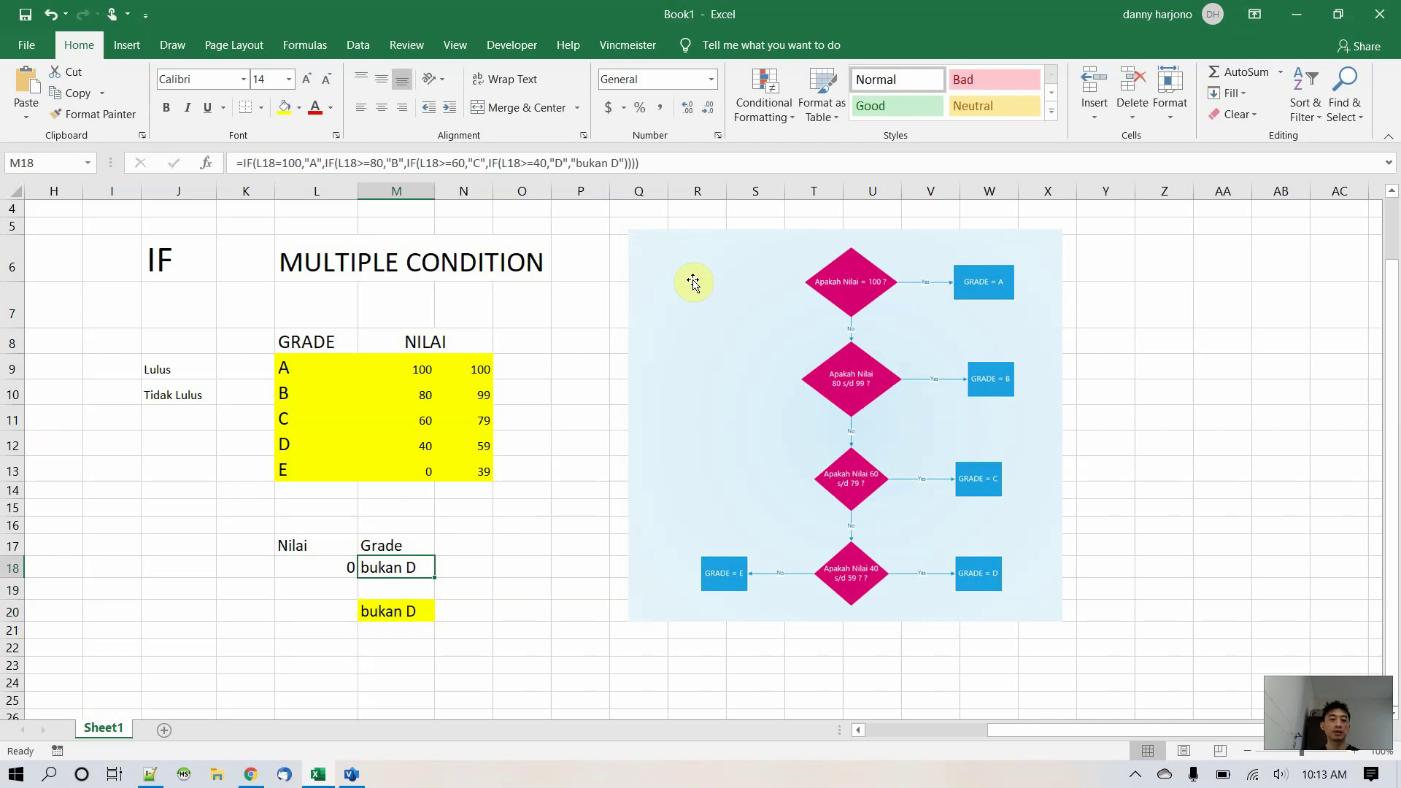
{"action": "key", "text": "Left"}
{"action": "key", "text": "Right"}
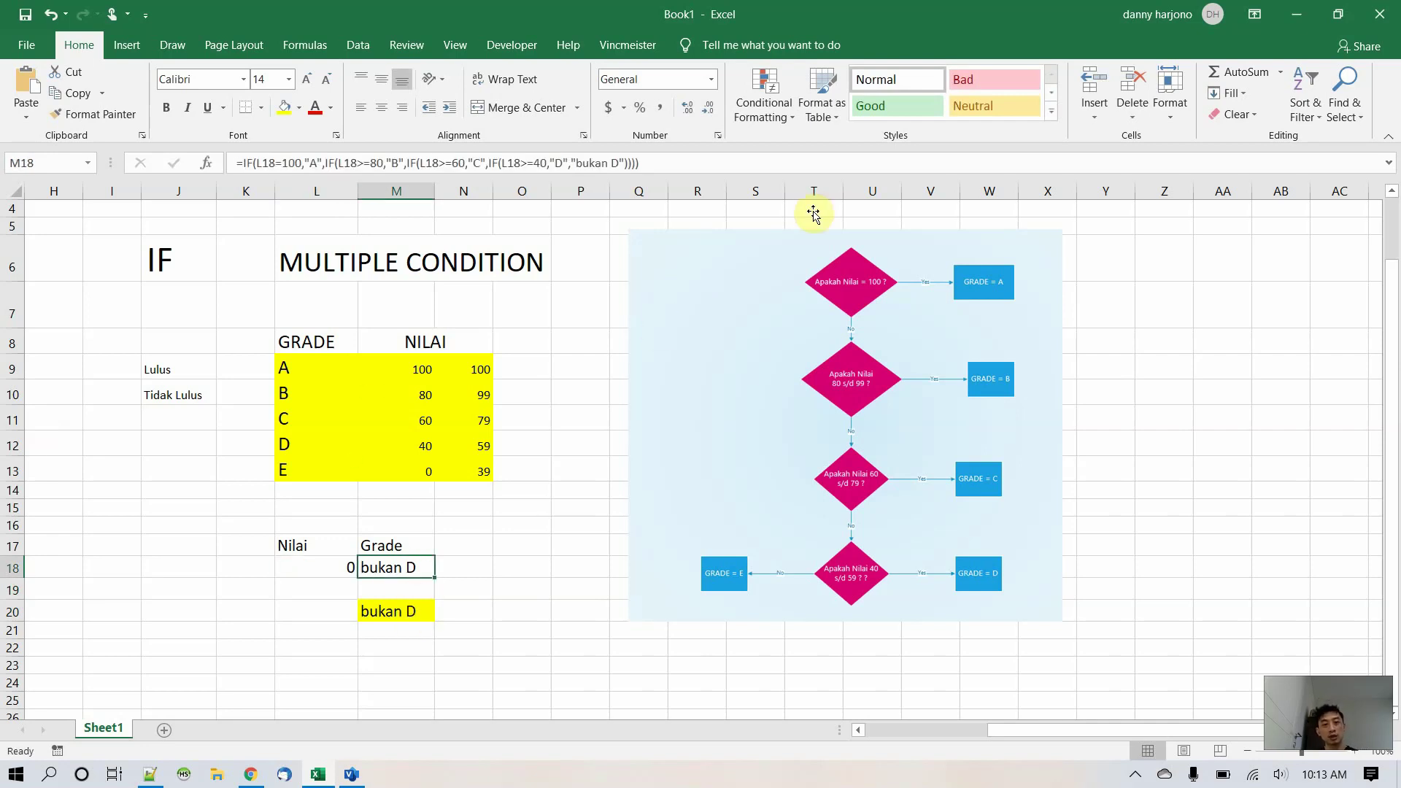
{"action": "left_click", "coordinate": [397, 609]}
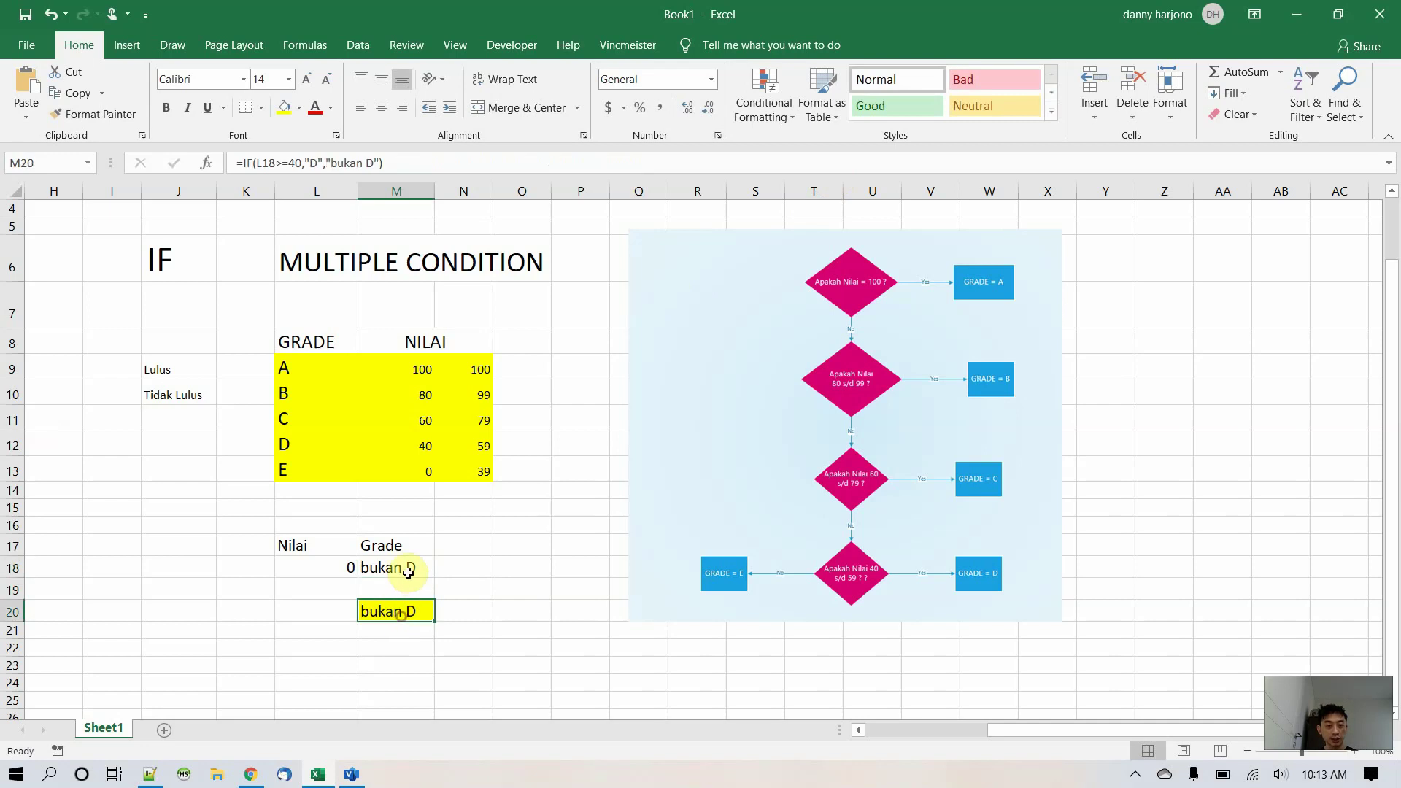
{"action": "left_click", "coordinate": [406, 568]}
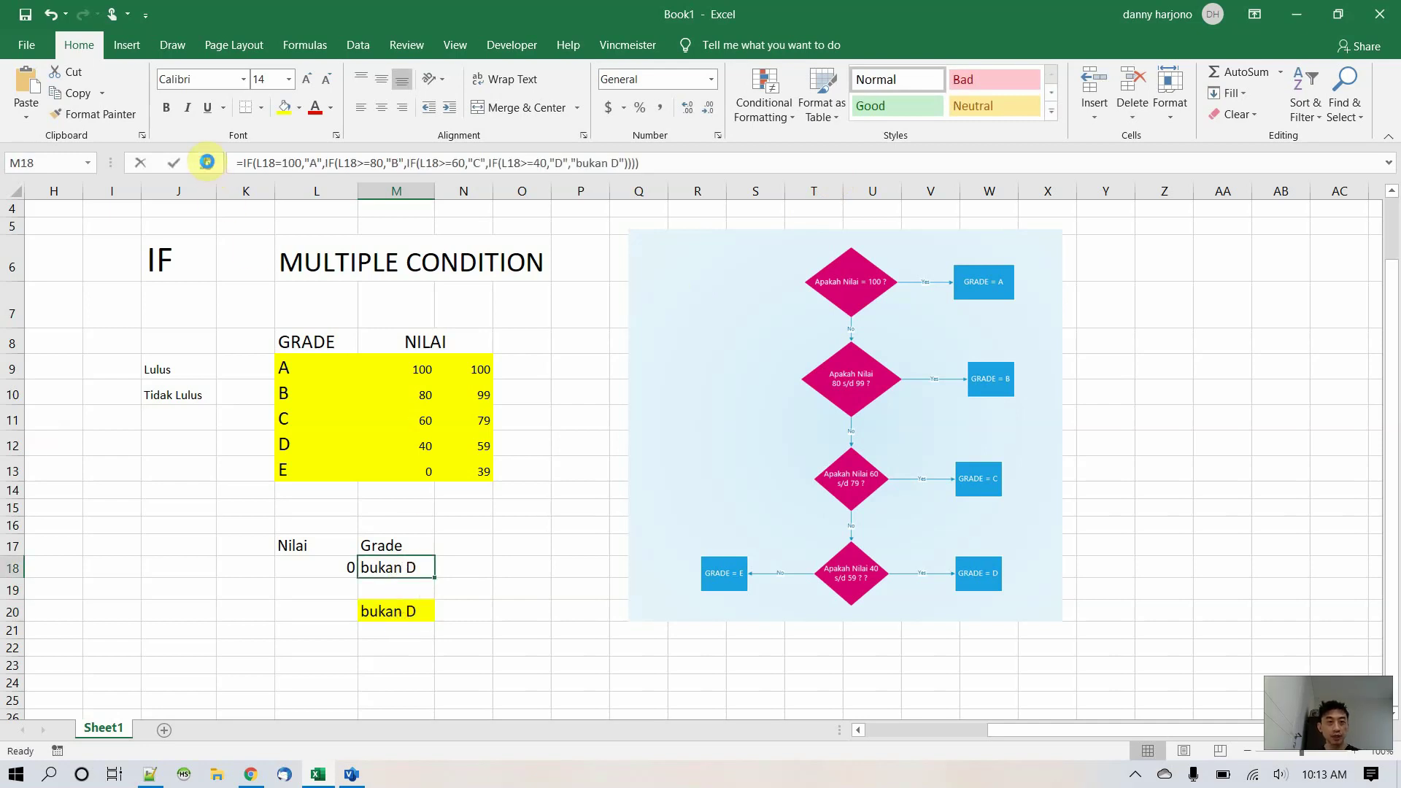
{"action": "left_click", "coordinate": [206, 162]}
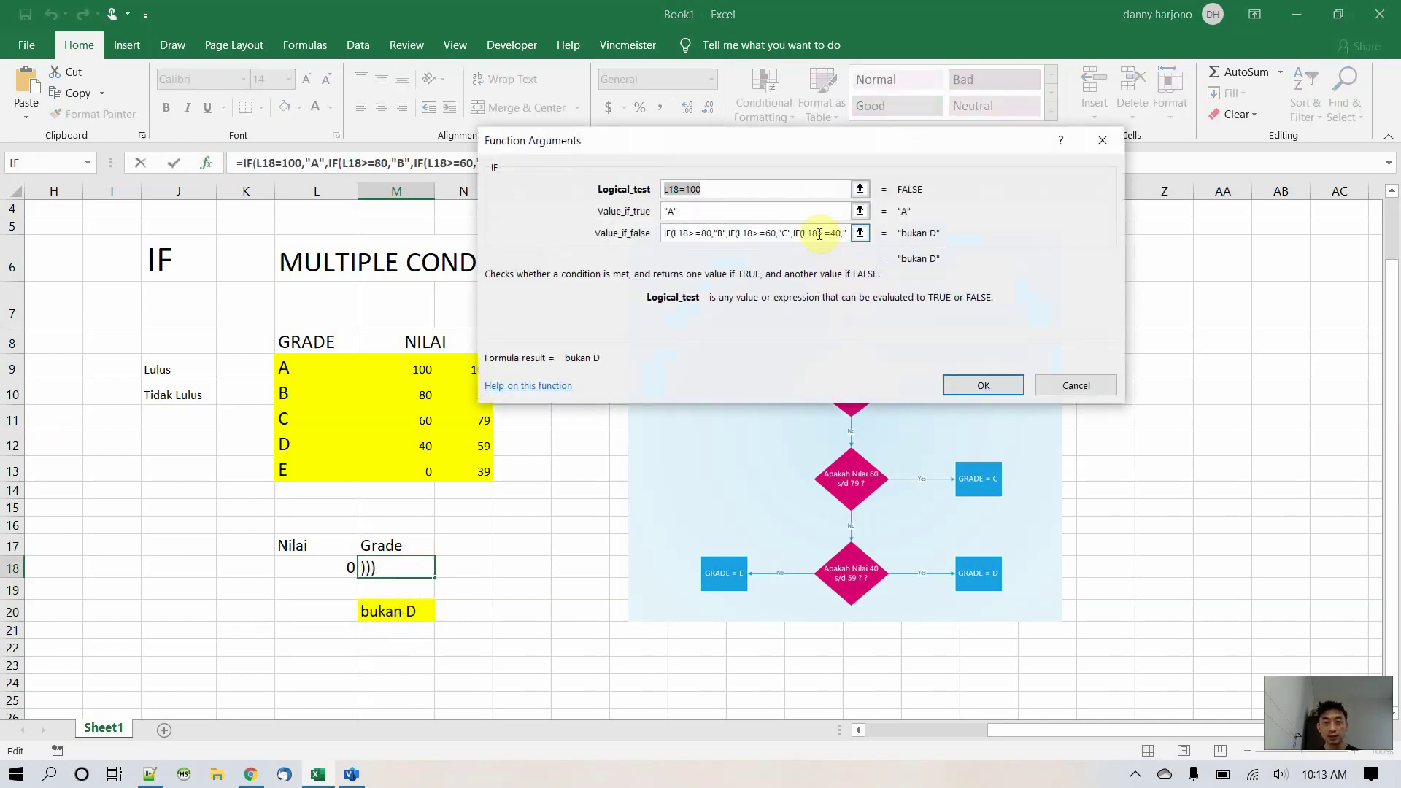
{"action": "key", "text": "Escape"}
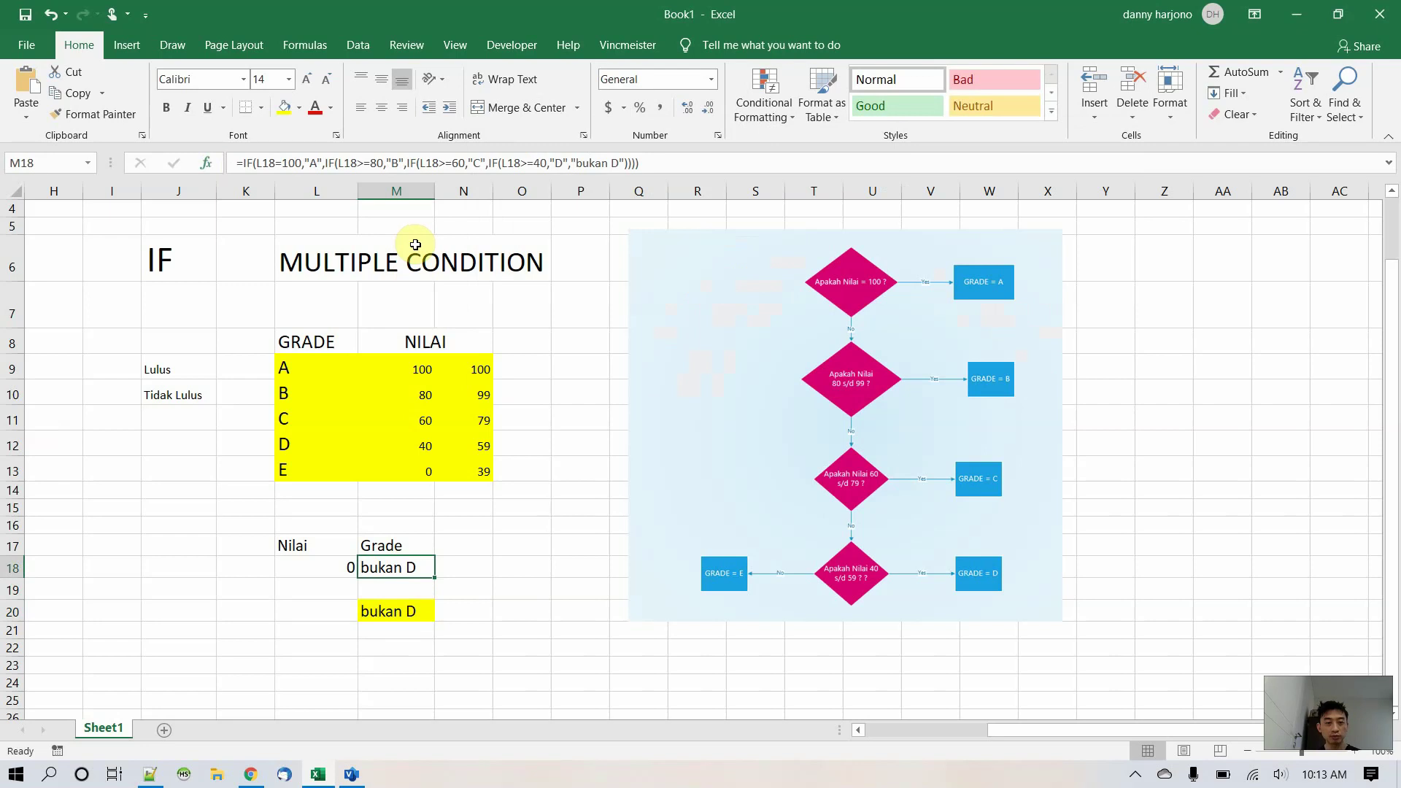
- Replace "bukan D" with "E" in the innermost IF of M18's value-if-false argument and apply the formula
{"action": "left_click", "coordinate": [206, 162]}
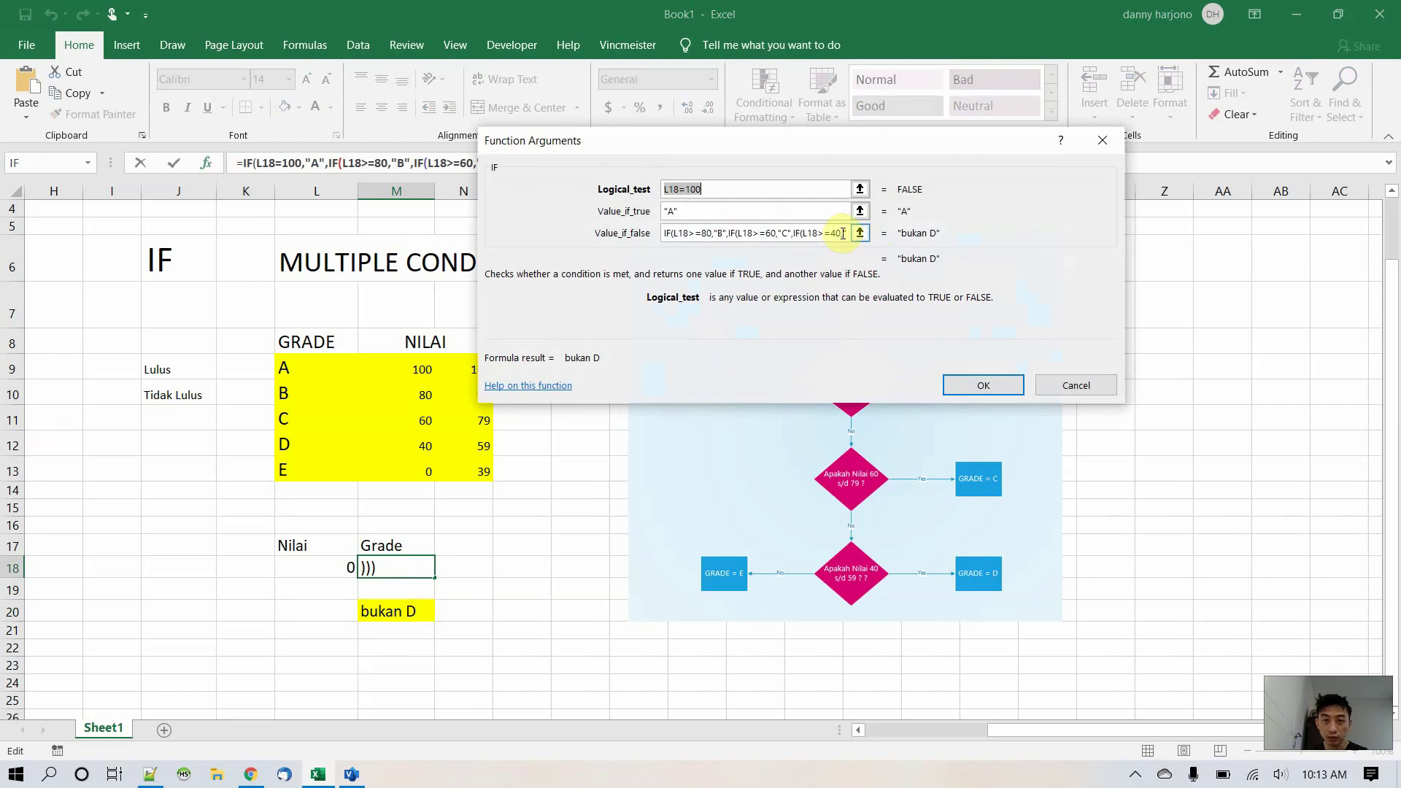
{"action": "left_click", "coordinate": [849, 233]}
{"action": "left_click", "coordinate": [860, 232]}
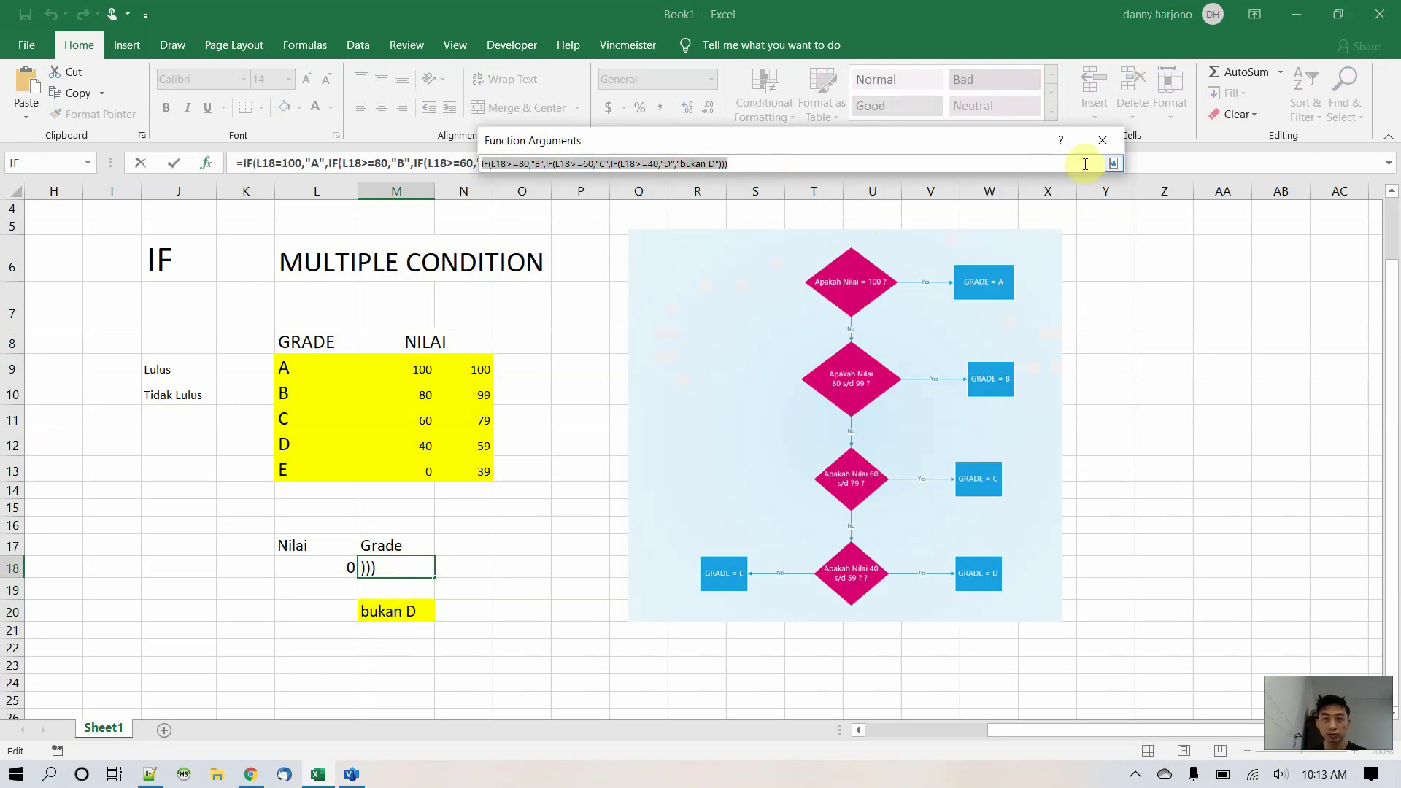
{"action": "left_click", "coordinate": [1114, 165]}
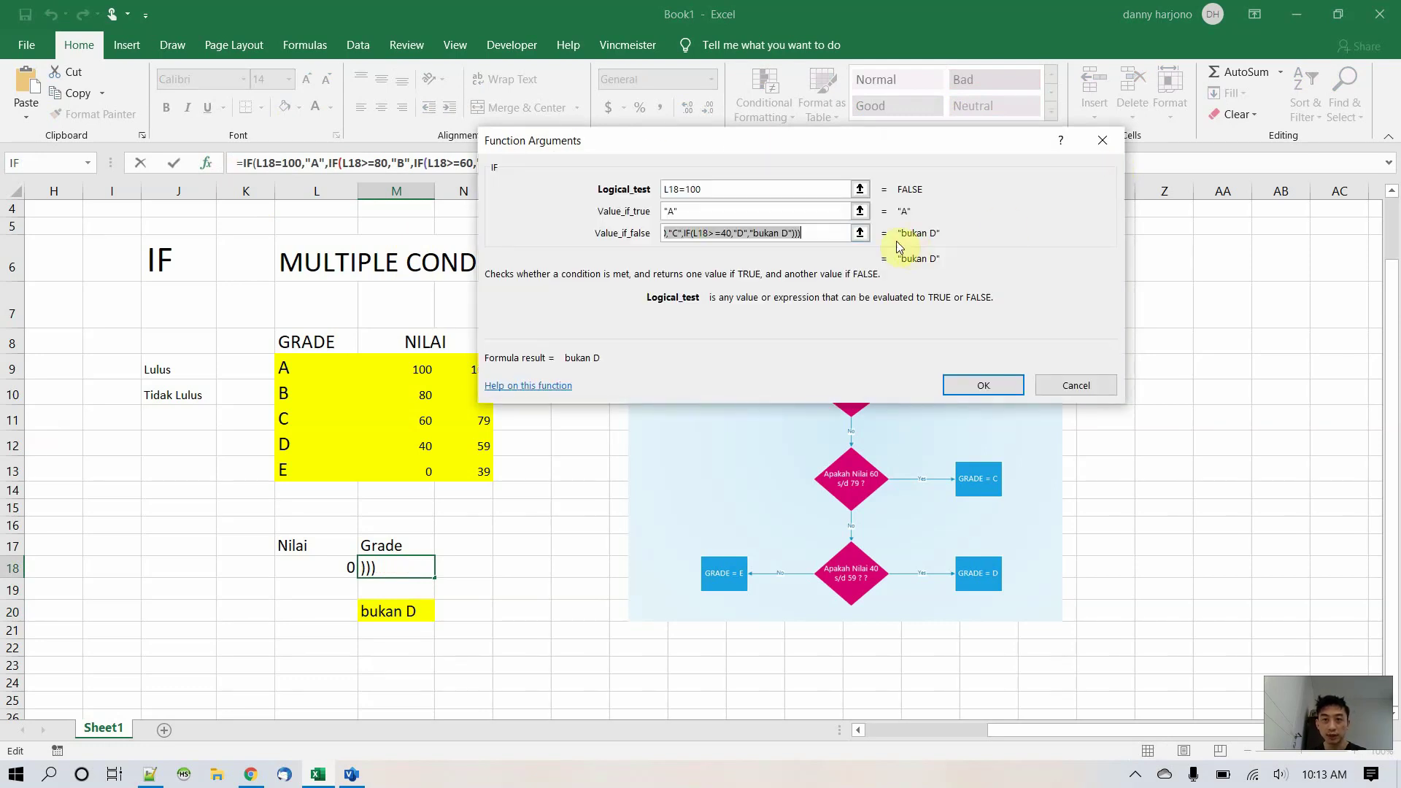
{"action": "left_click", "coordinate": [859, 232]}
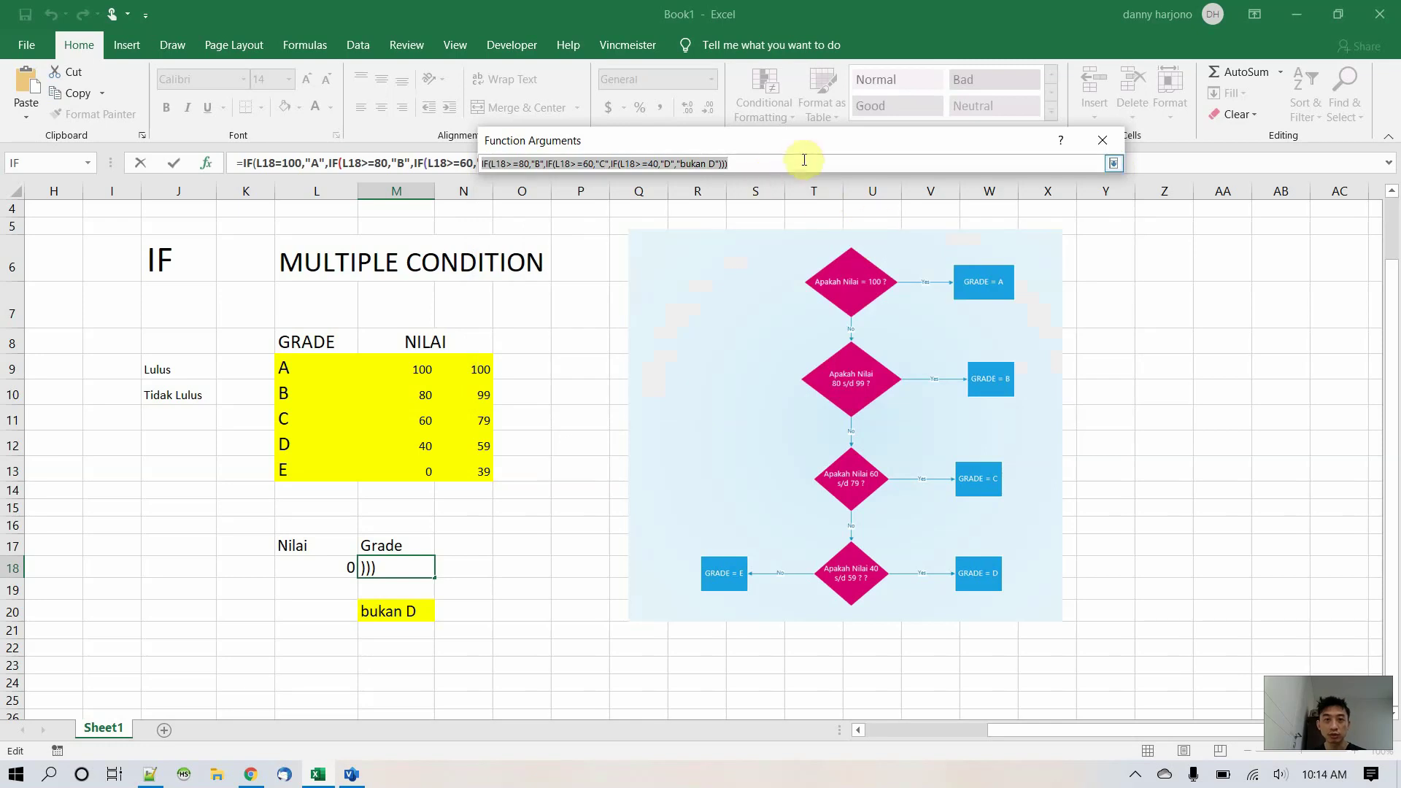
{"action": "left_click_drag", "start_coordinate": [826, 140], "coordinate": [807, 203]}
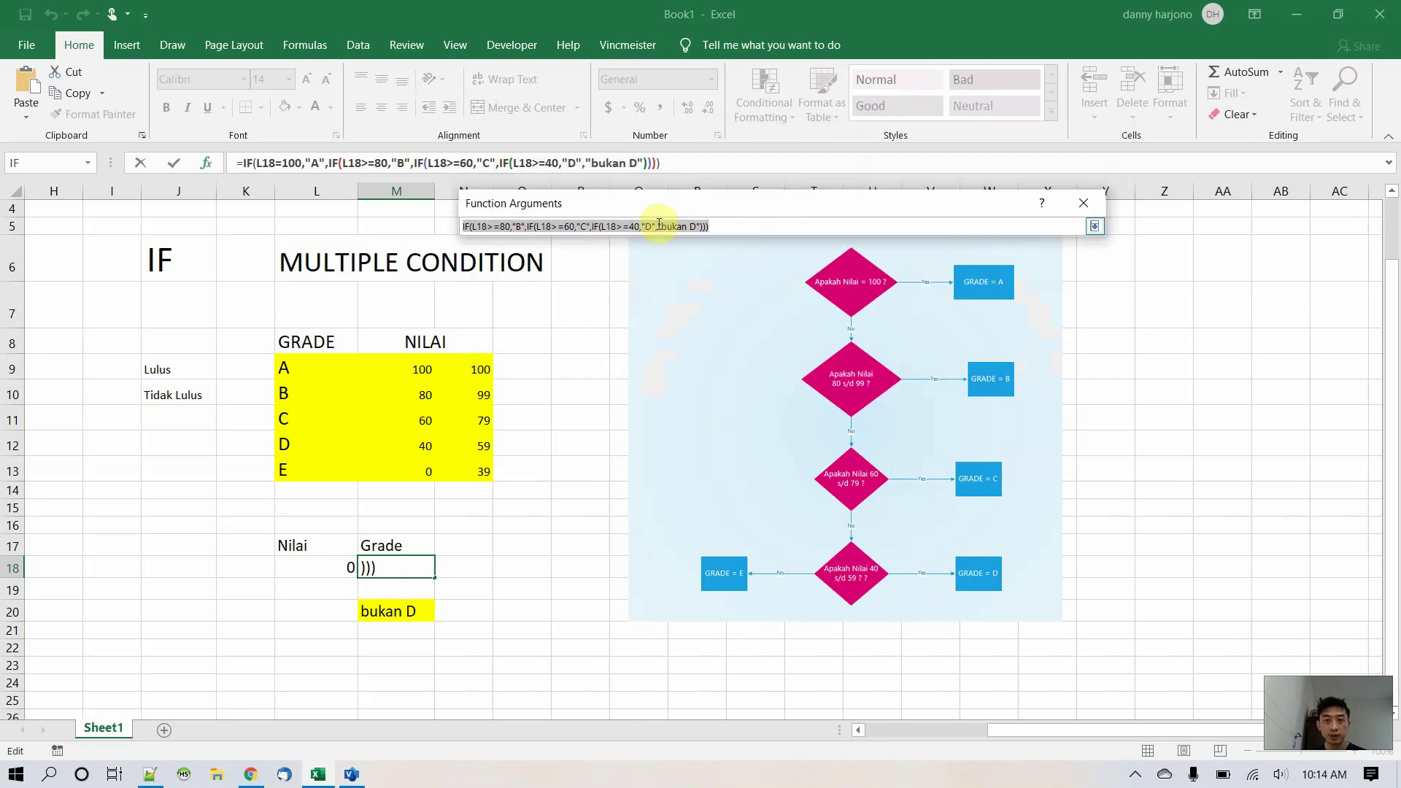
{"action": "left_click", "coordinate": [702, 226]}
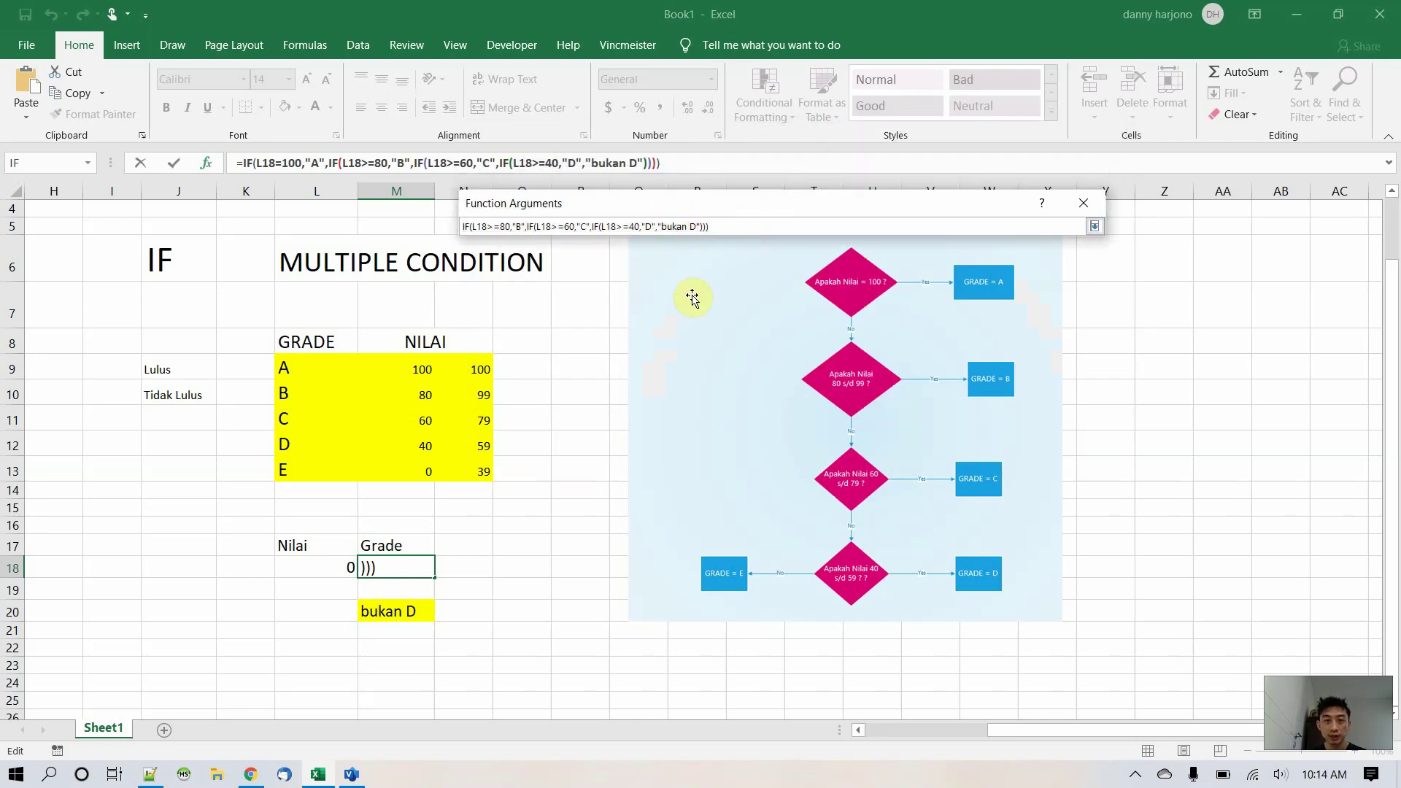
{"action": "key", "text": "BackSpace"}
{"action": "key", "text": "BackSpace"}
{"action": "key", "text": "BackSpace"}
{"action": "key", "text": "BackSpace"}
{"action": "key", "text": "BackSpace"}
{"action": "key", "text": "BackSpace"}
{"action": "key", "text": "BackSpace"}
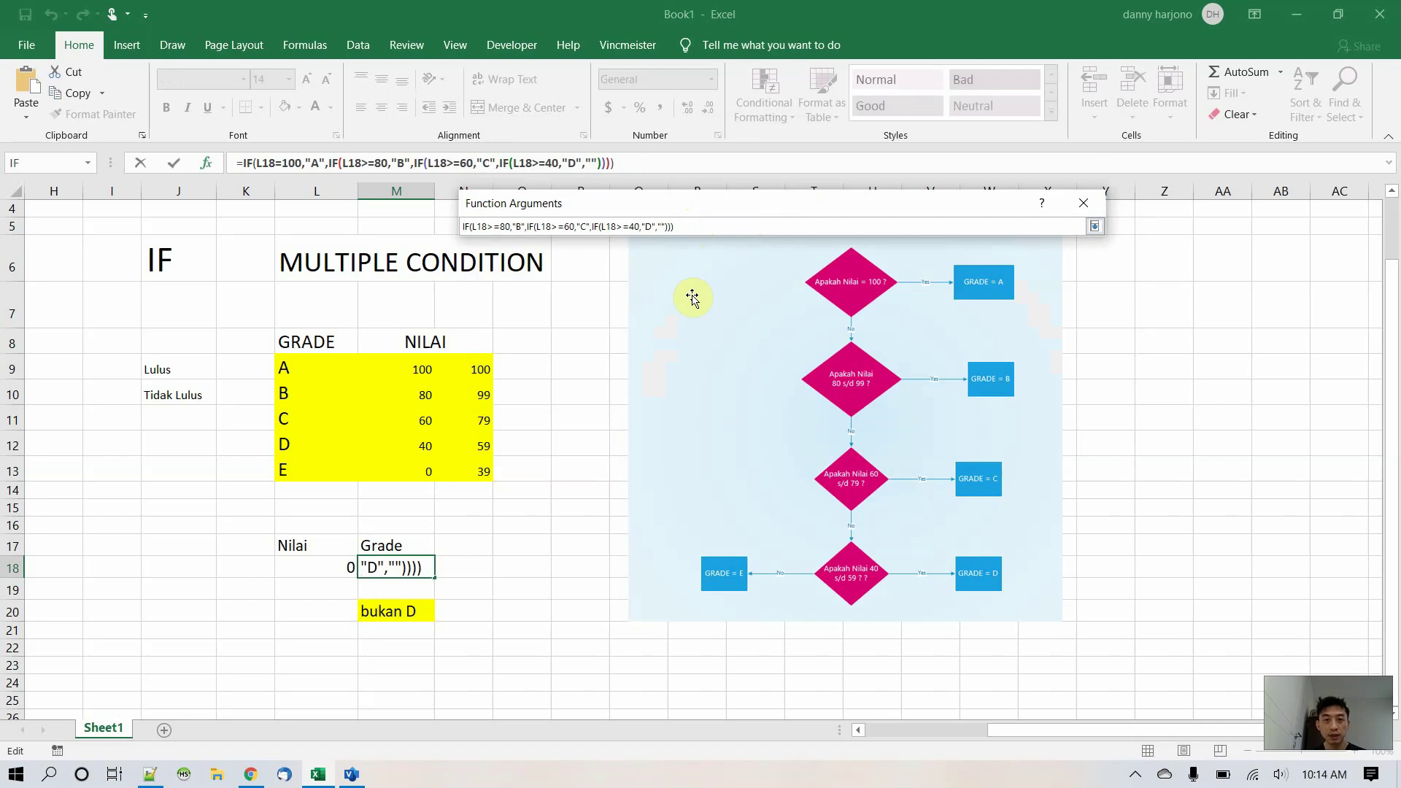
{"action": "type", "text": "E"}
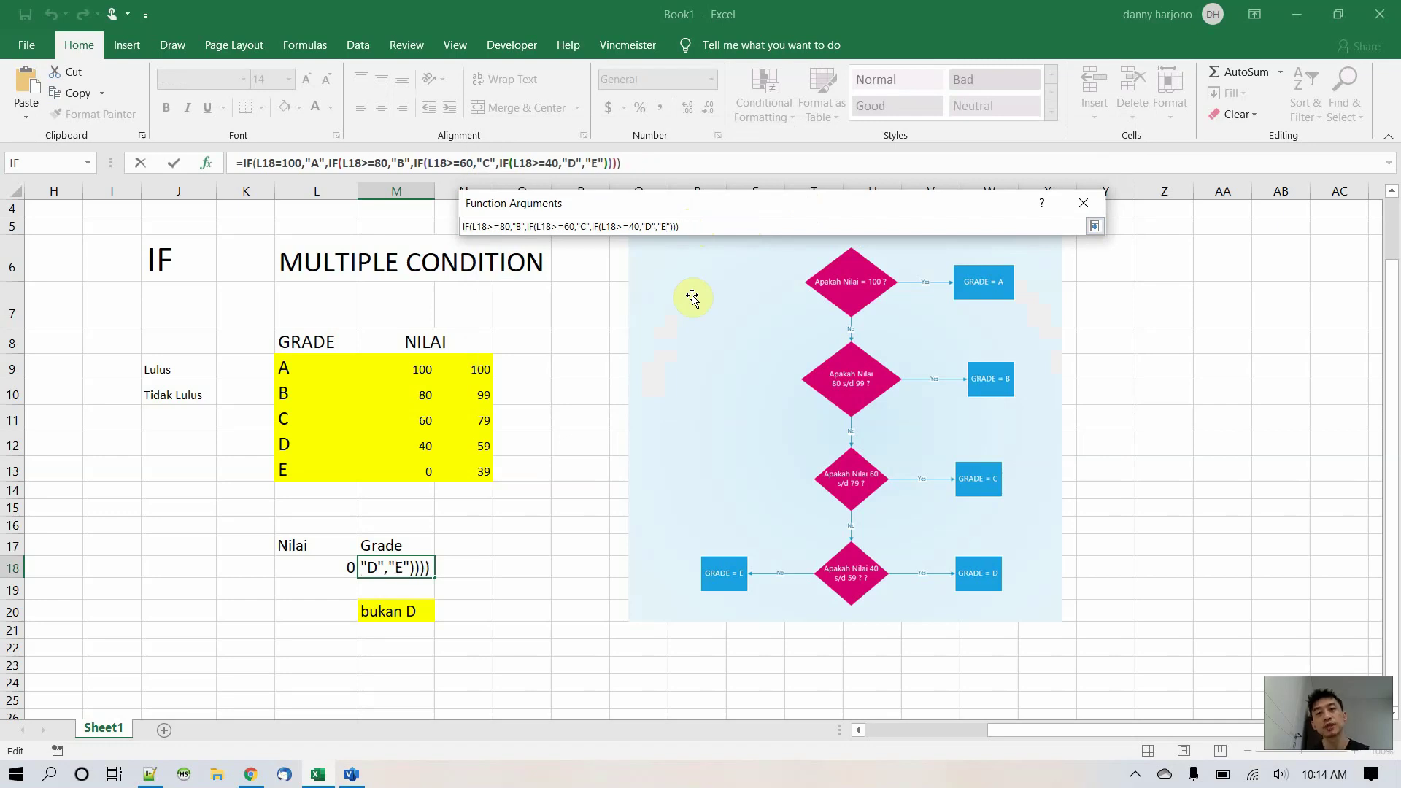
{"action": "key", "text": "Return"}
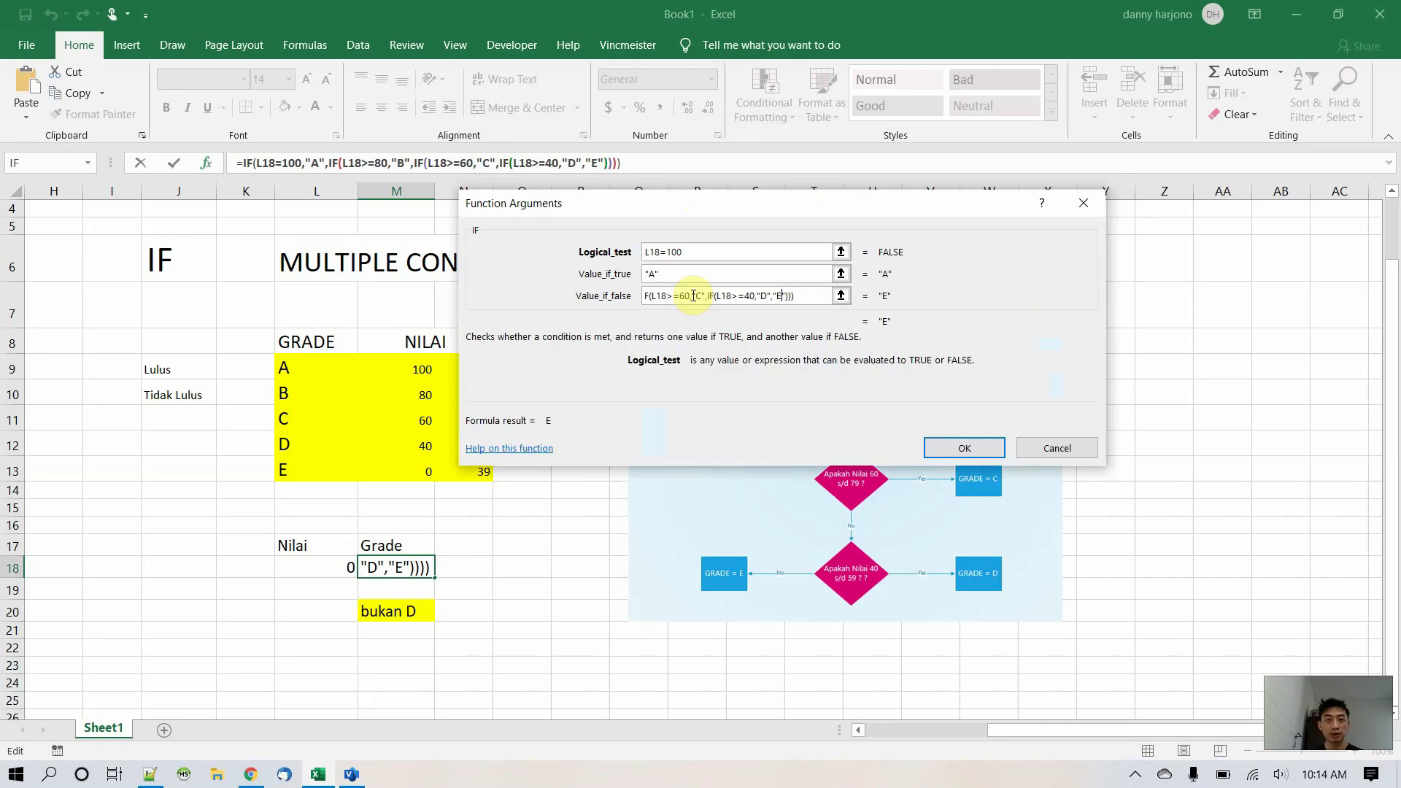
{"action": "left_click", "coordinate": [976, 445]}
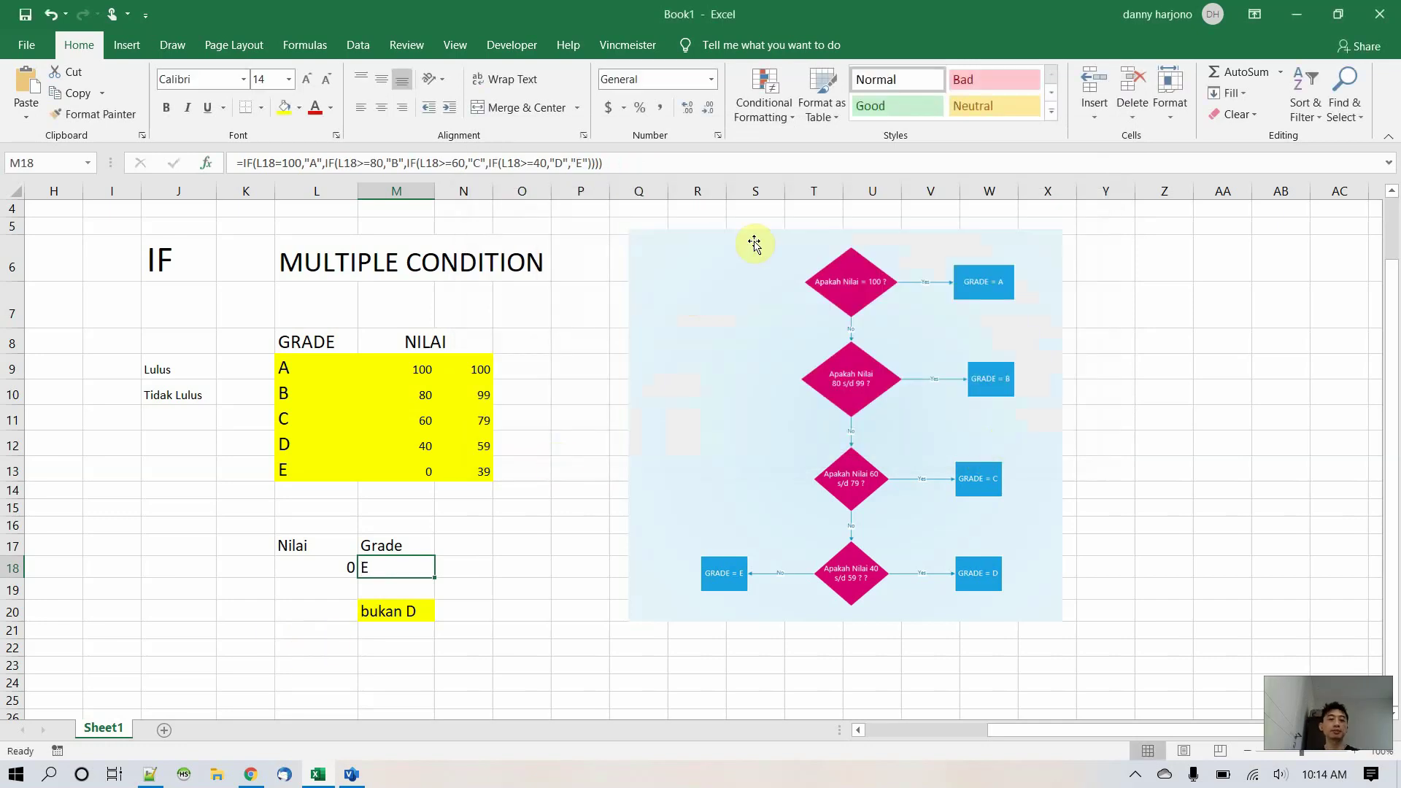
- Check the boundary between E and D by entering the Nilai scores 39 and 40 in L18
{"action": "key", "text": "Left"}
{"action": "type", "text": "39"}
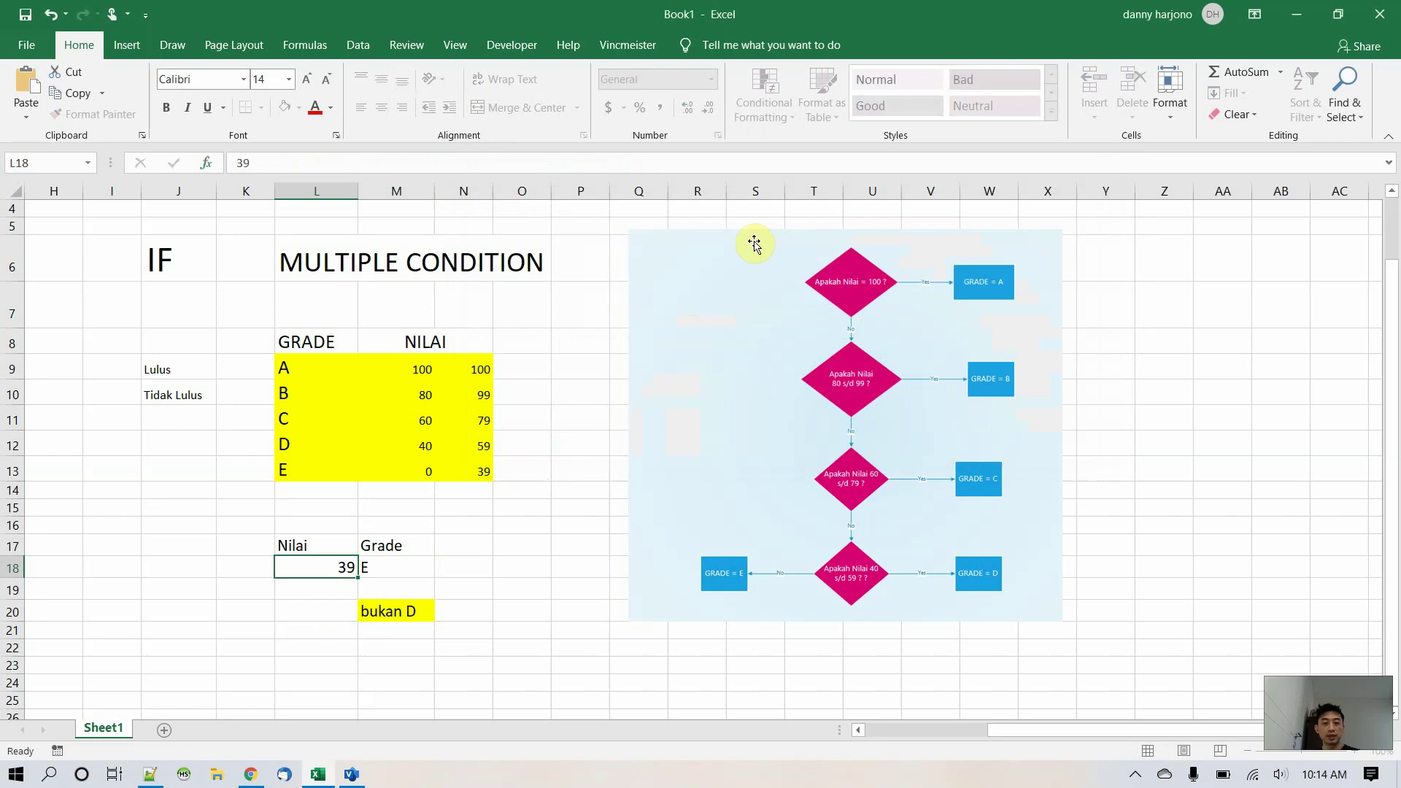
{"action": "key", "text": "Return"}
{"action": "key", "text": "Up"}
{"action": "type", "text": "40"}
{"action": "key", "text": "Return"}
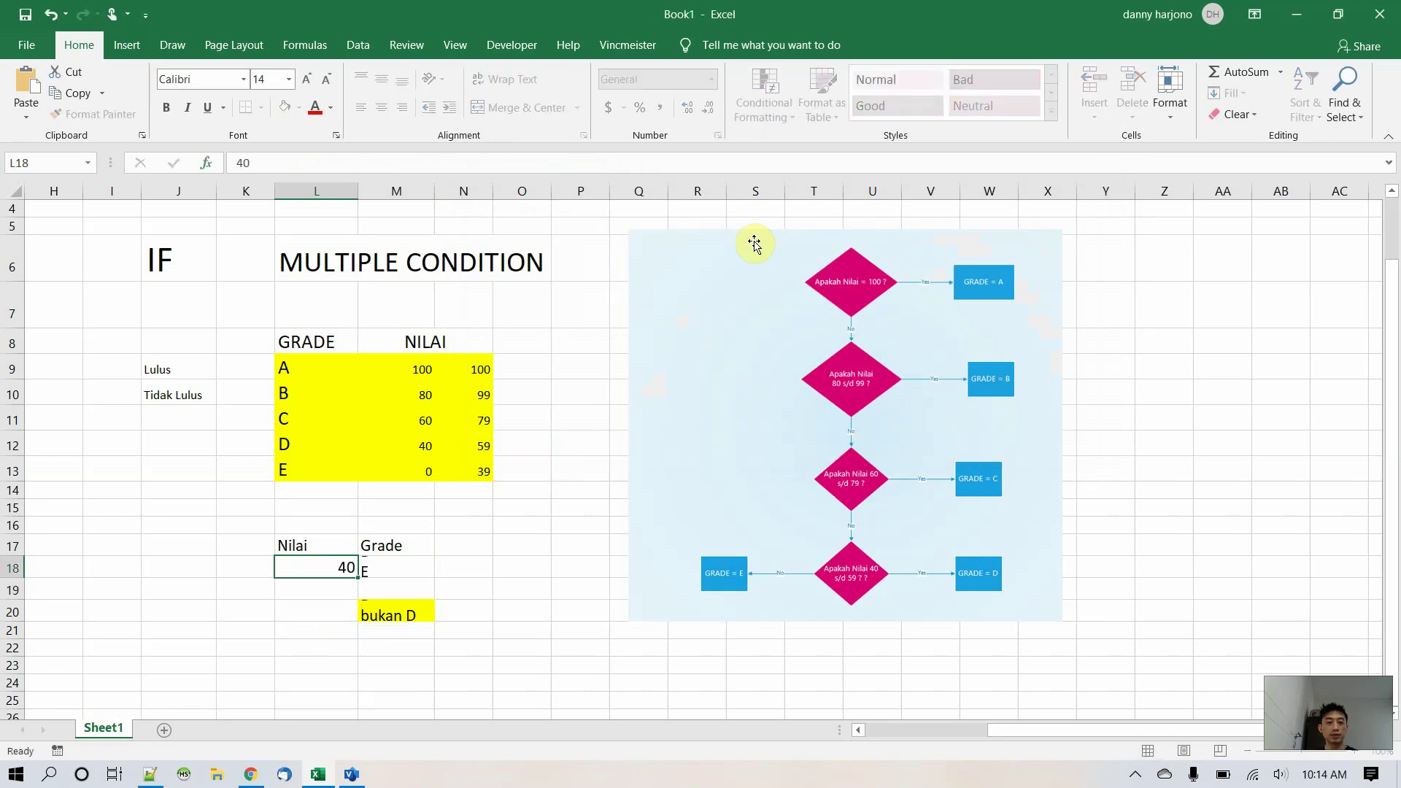
- Delete the helper formula in M20 and remove the cell's yellow fill
{"action": "key", "text": "Right"}
{"action": "key", "text": "Down"}
{"action": "key", "text": "Delete"}
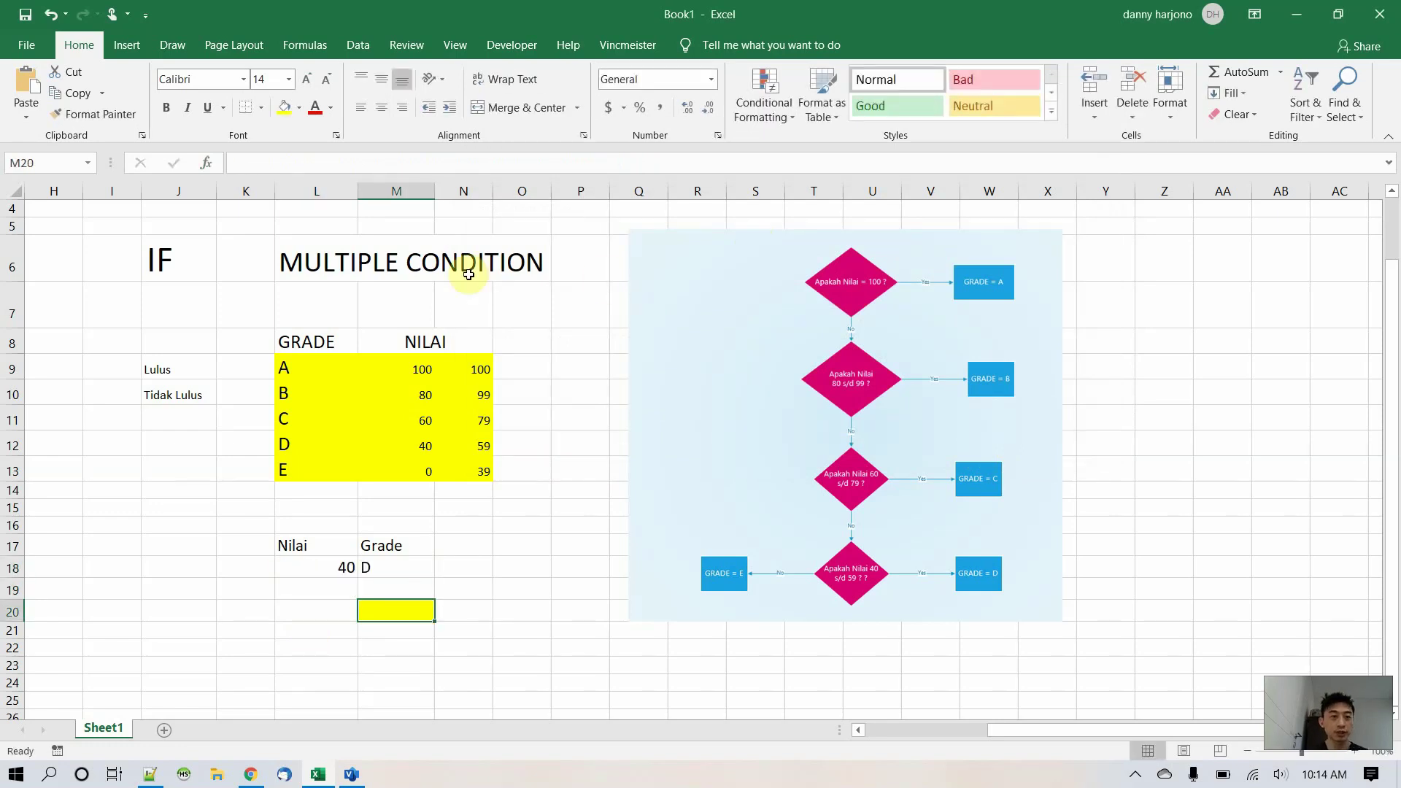
{"action": "left_click", "coordinate": [298, 107]}
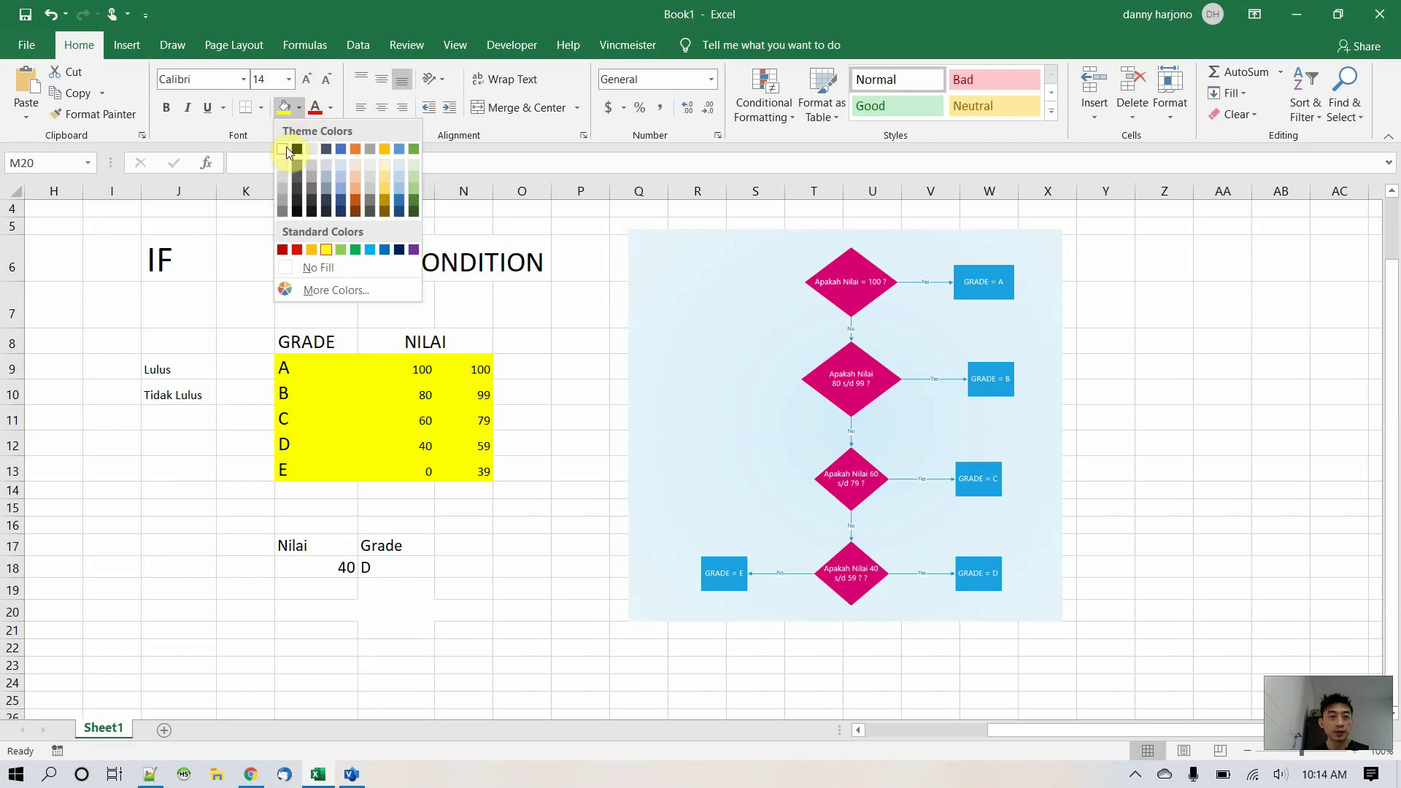
{"action": "left_click", "coordinate": [315, 268]}
- Test the lowest grade band of M18's formula by entering the Nilai scores 0 and 39 in L18
{"action": "left_click", "coordinate": [409, 567]}
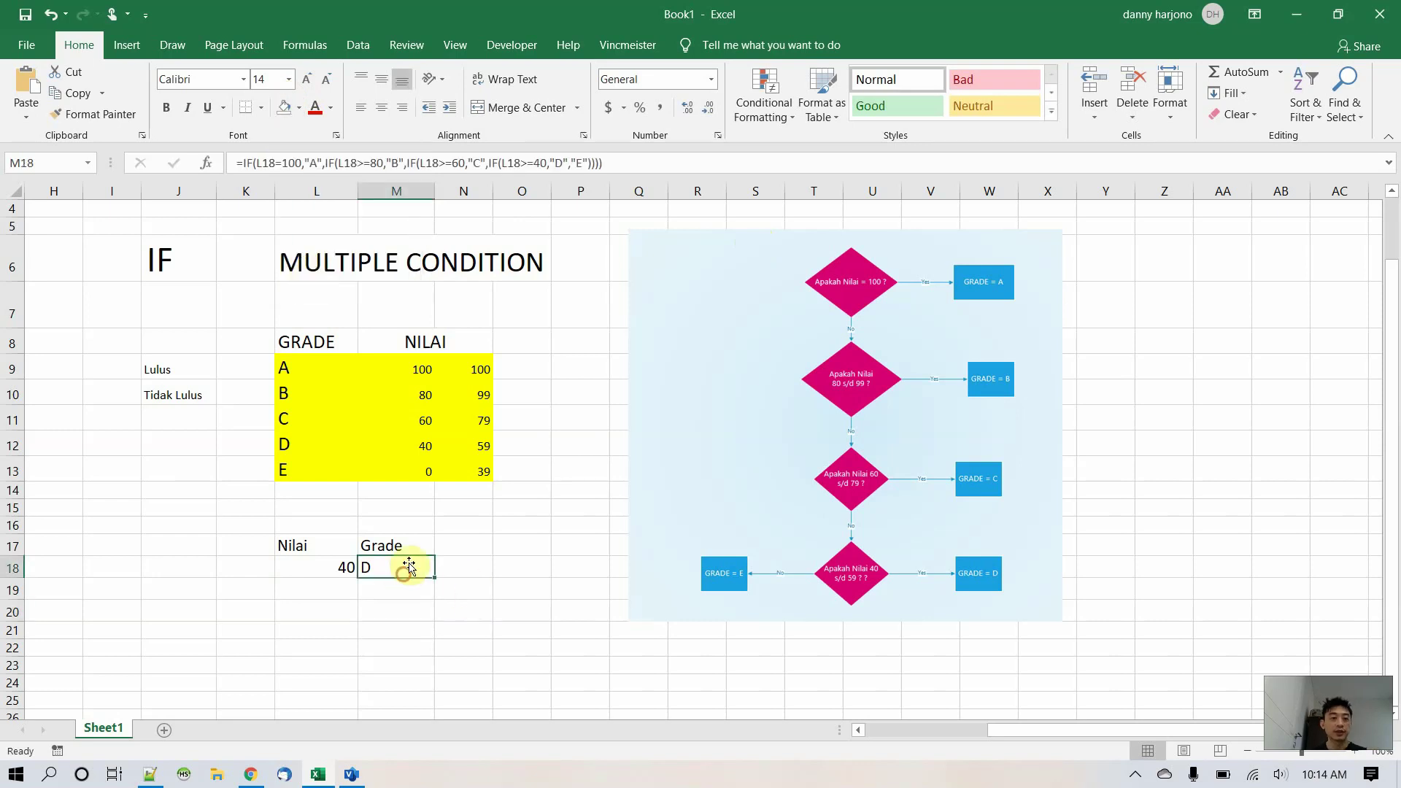
{"action": "key", "text": "Left"}
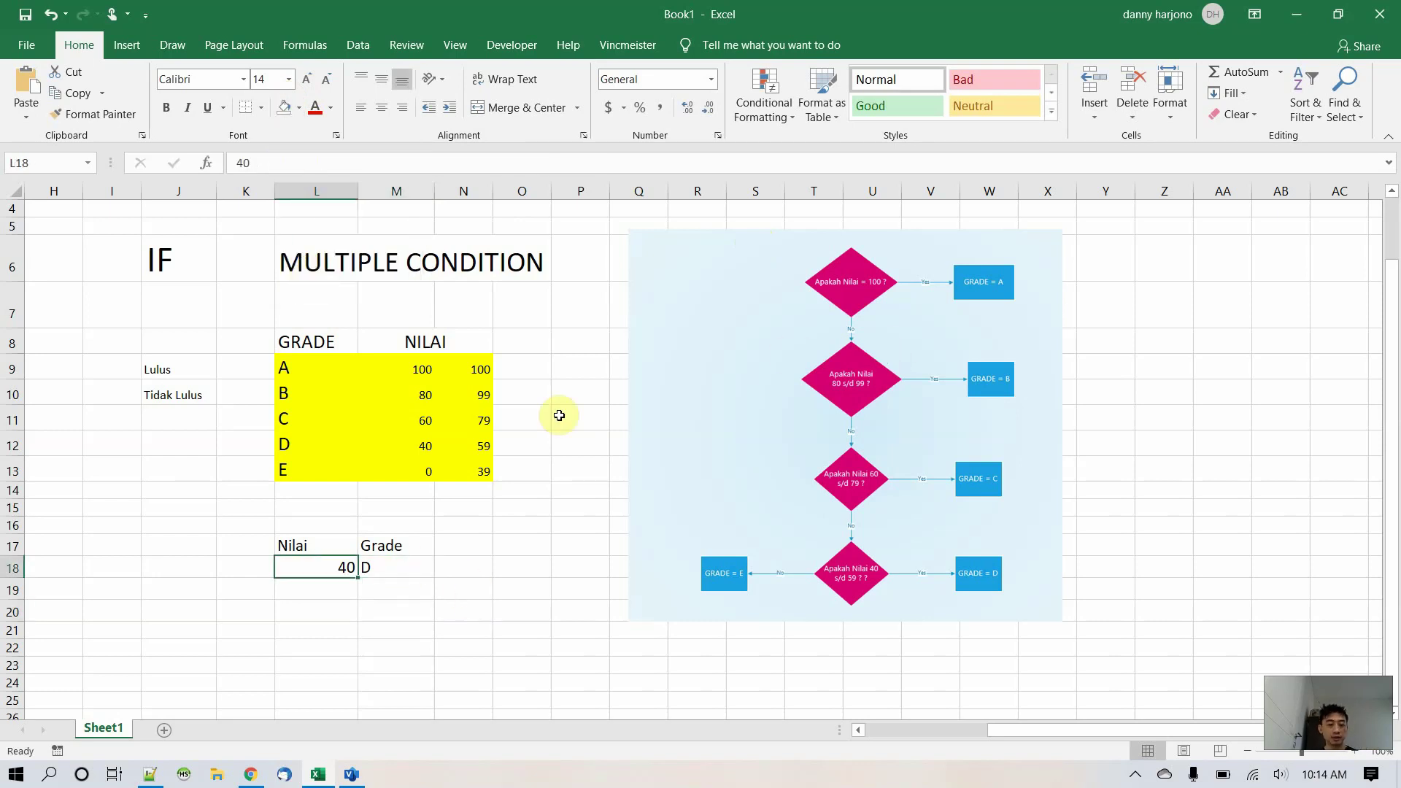
{"action": "type", "text": "0"}
{"action": "key", "text": "Tab"}
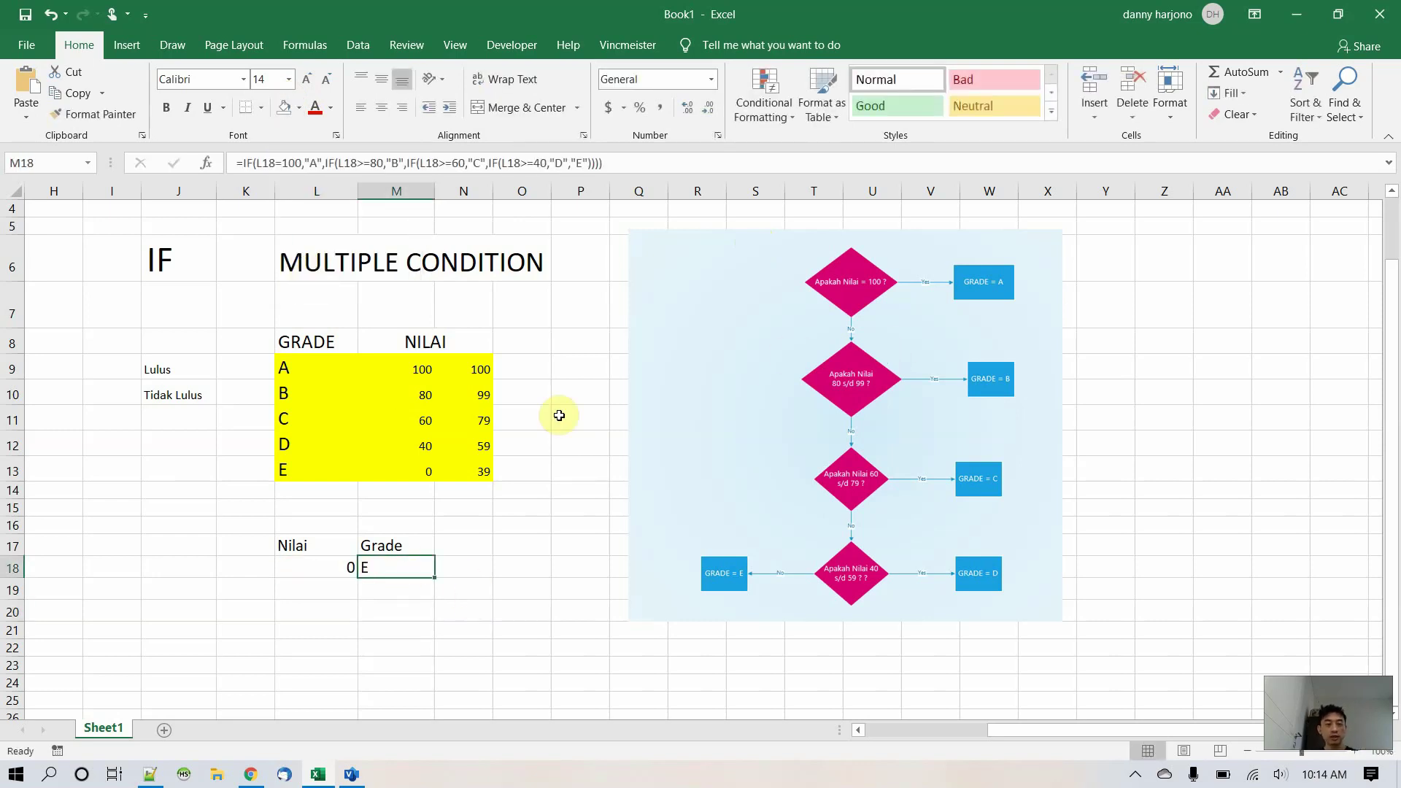
{"action": "key", "text": "Left"}
{"action": "type", "text": "39"}
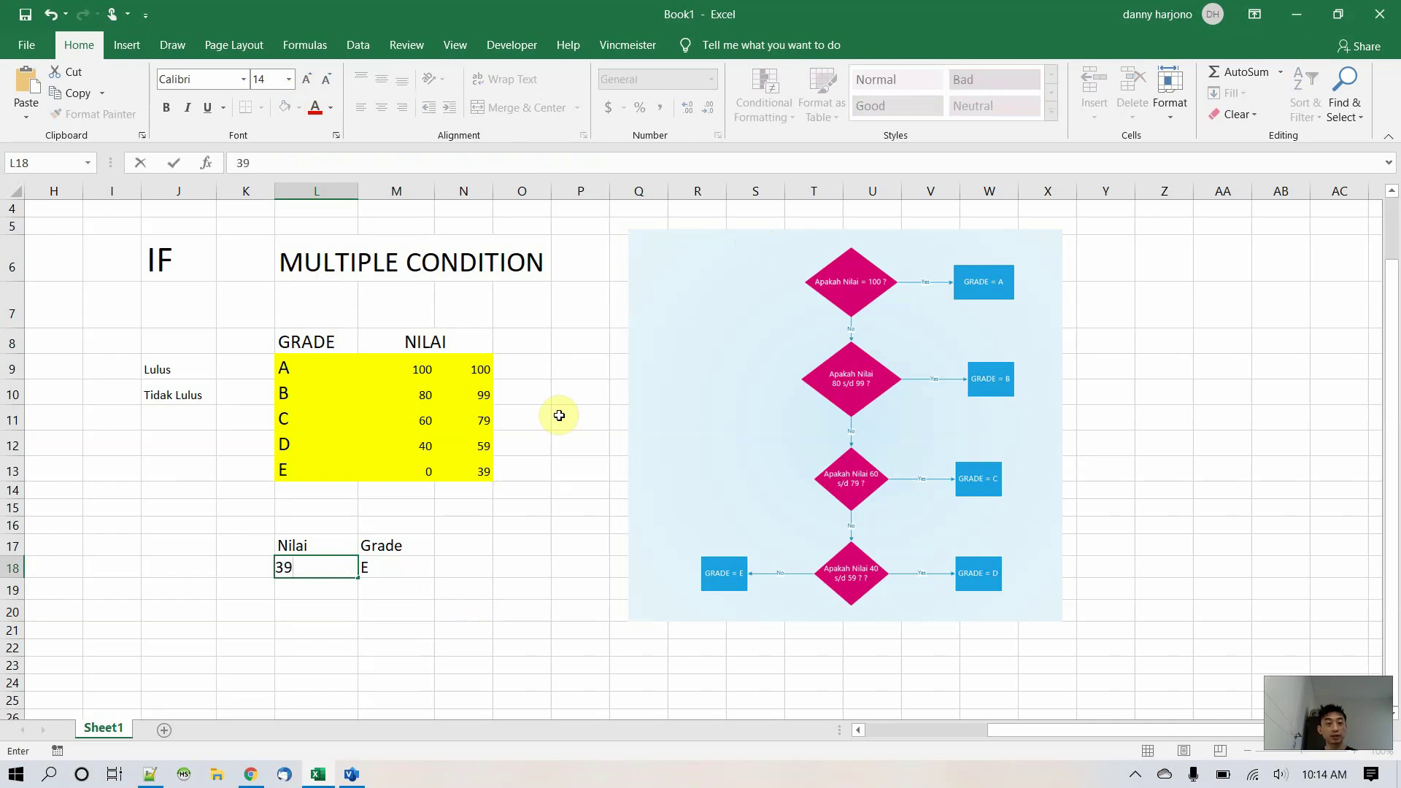
{"action": "key", "text": "Tab"}
- Test the D grade band by entering its lower and upper limits, 40 and 59, in L18
{"action": "key", "text": "Left"}
{"action": "type", "text": "40"}
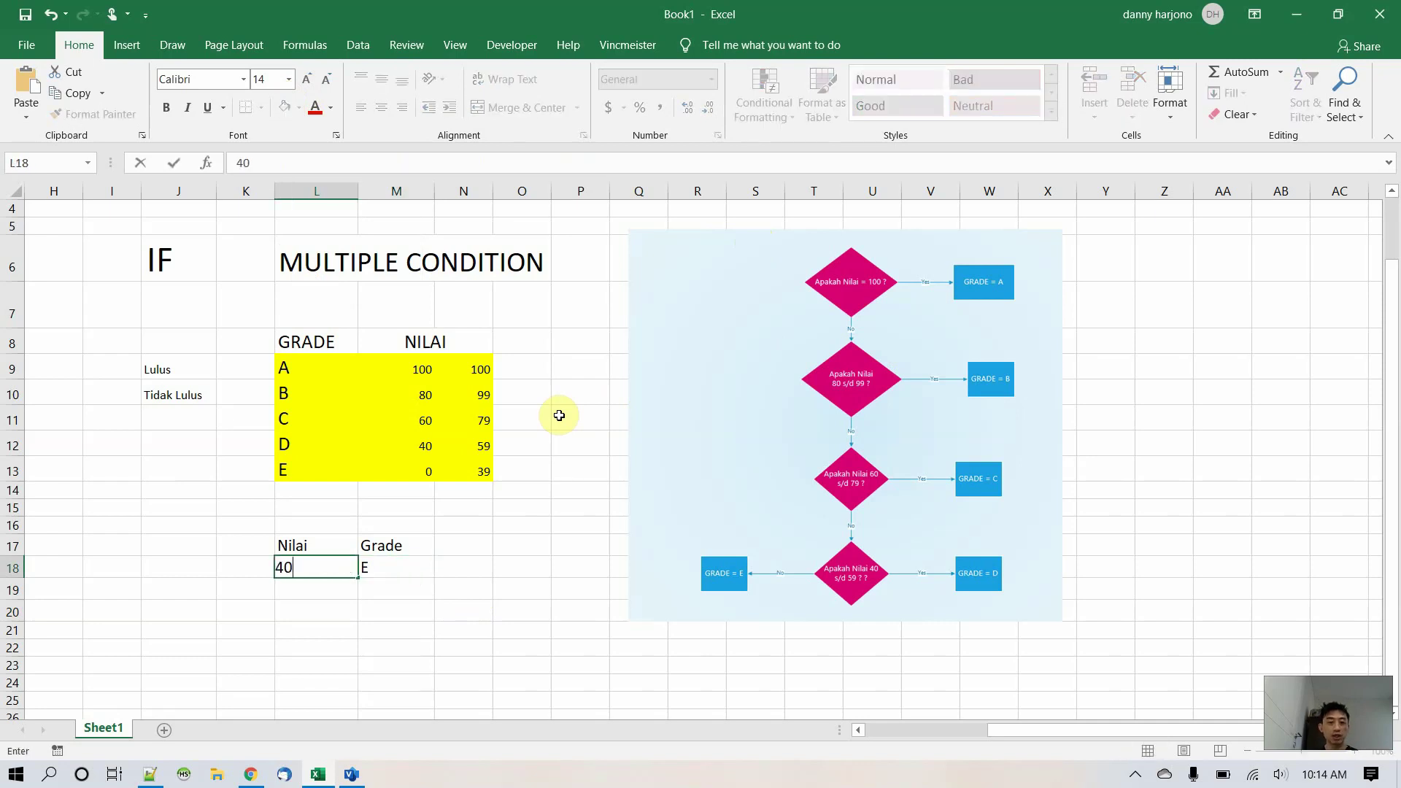
{"action": "key", "text": "Tab"}
{"action": "key", "text": "Left"}
{"action": "type", "text": "59"}
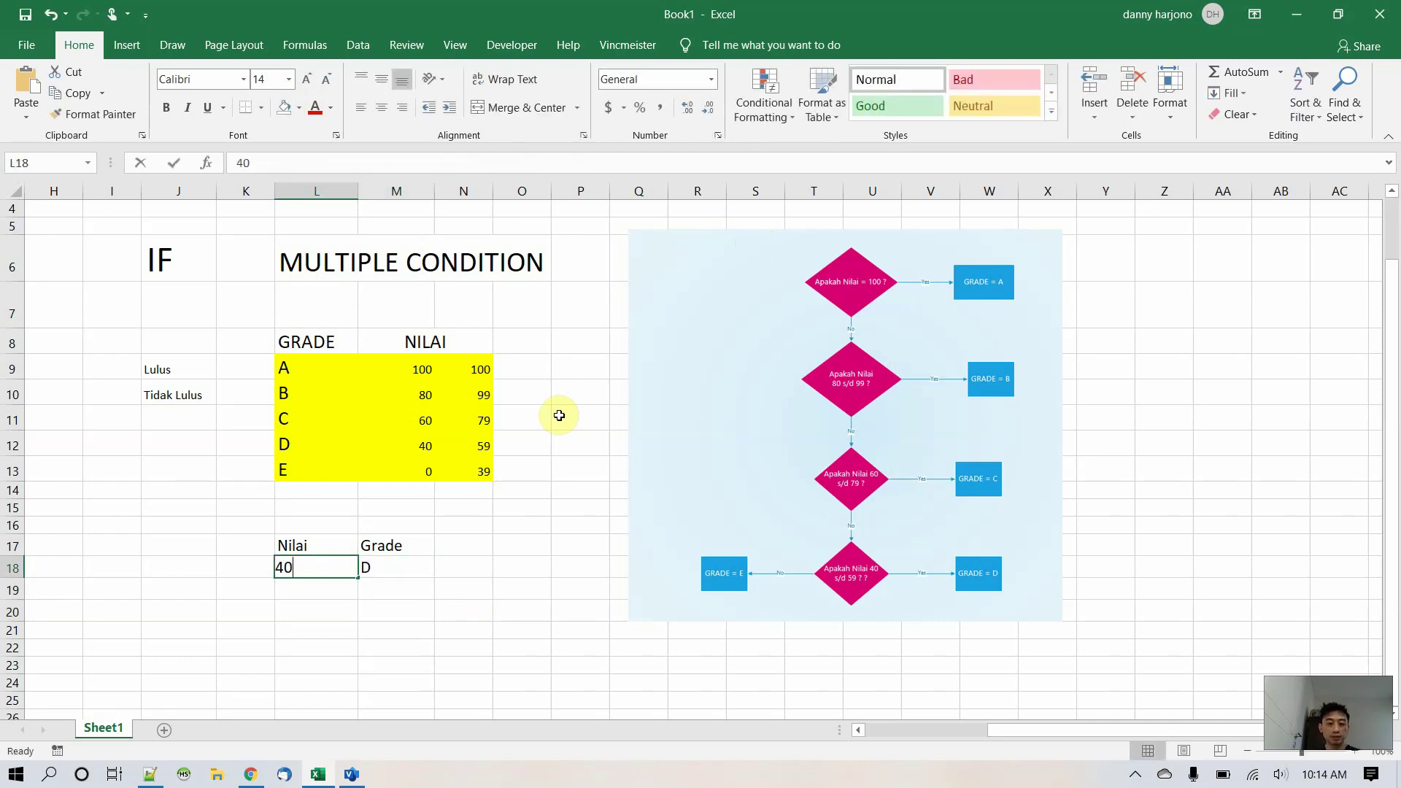
{"action": "key", "text": "Tab"}
- Test the C grade band by entering the Nilai scores 60 and 79 in L18
{"action": "key", "text": "Left"}
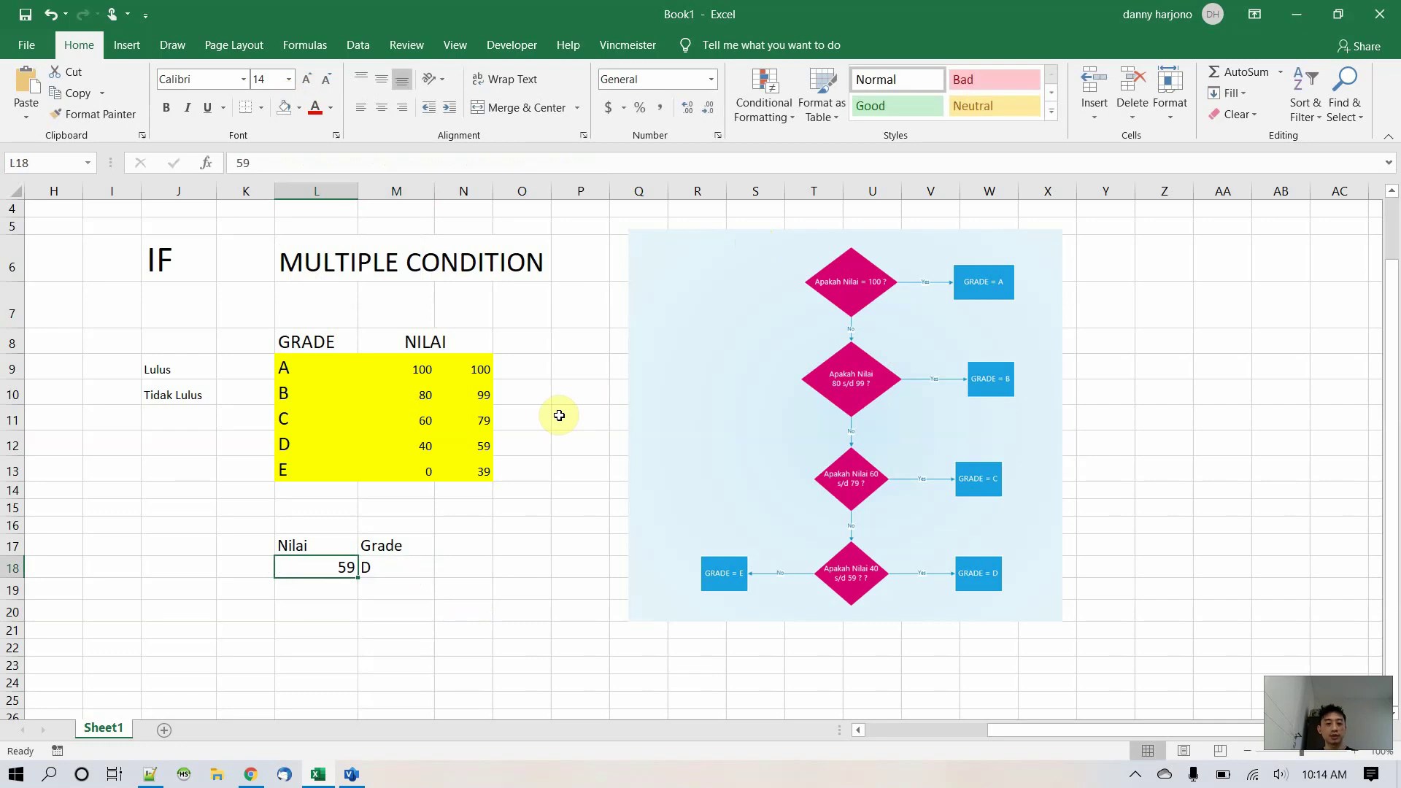
{"action": "type", "text": "60"}
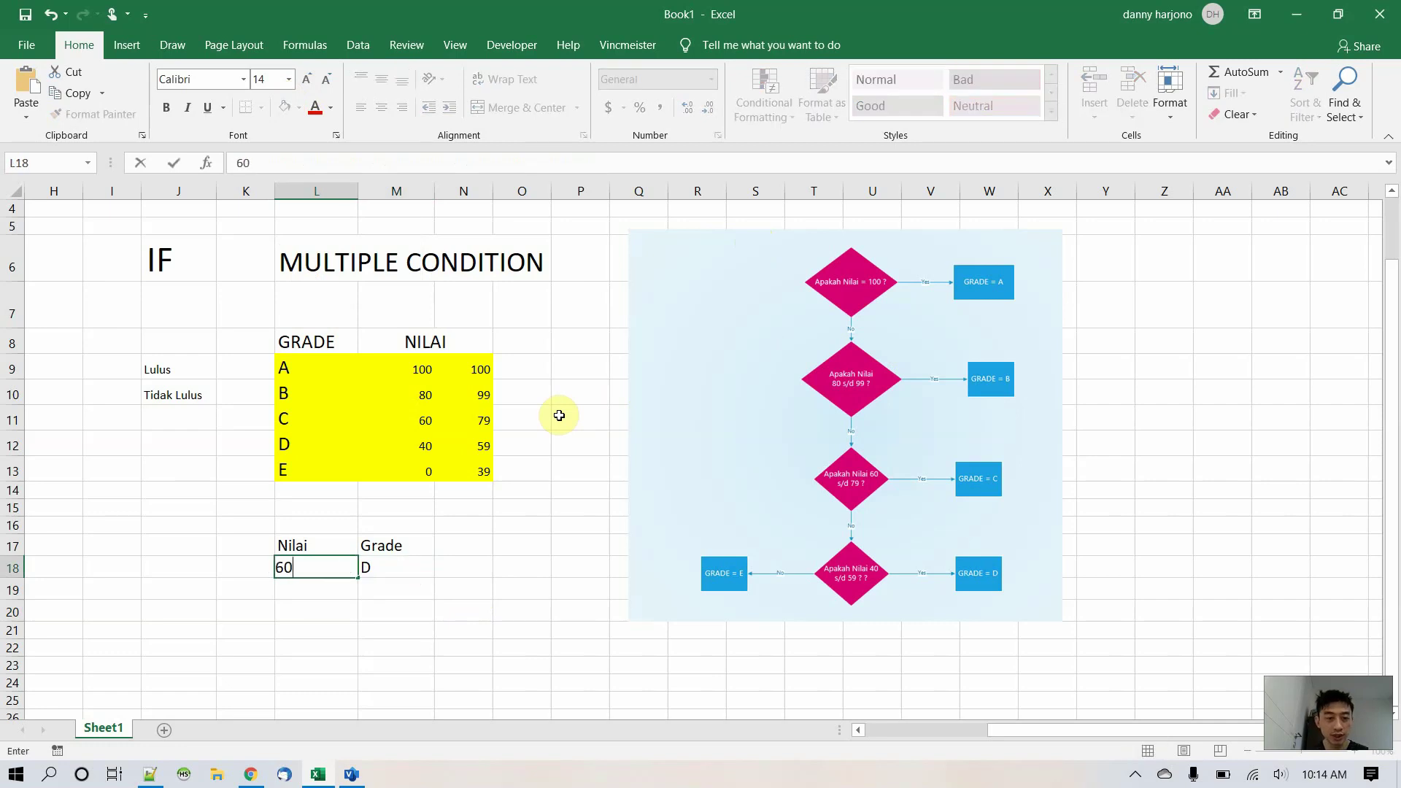
{"action": "key", "text": "Tab"}
{"action": "key", "text": "Left"}
{"action": "type", "text": "79"}
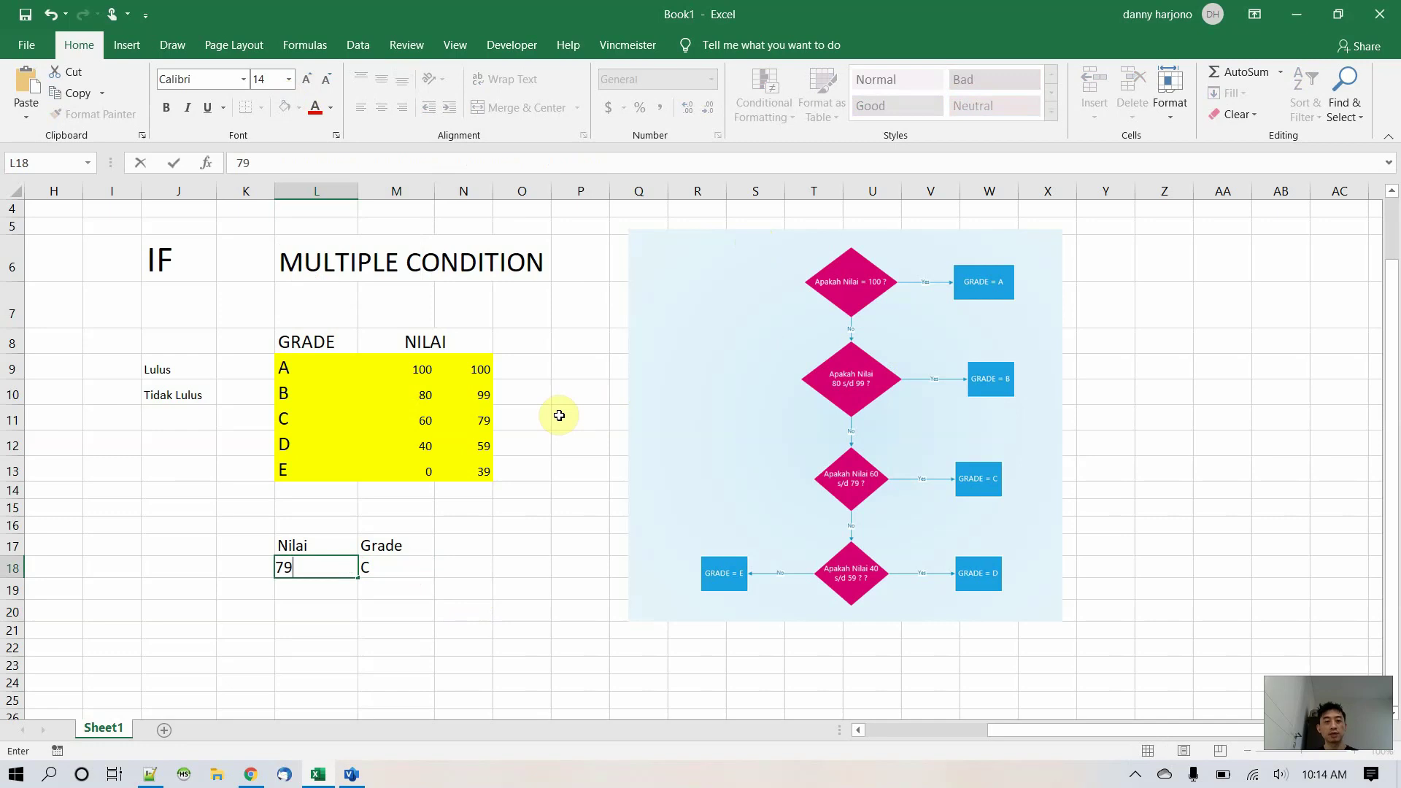
{"action": "key", "text": "Tab"}
- Test the B grade band by entering the Nilai scores 80 and 99 in L18
{"action": "key", "text": "Left"}
{"action": "type", "text": "80"}
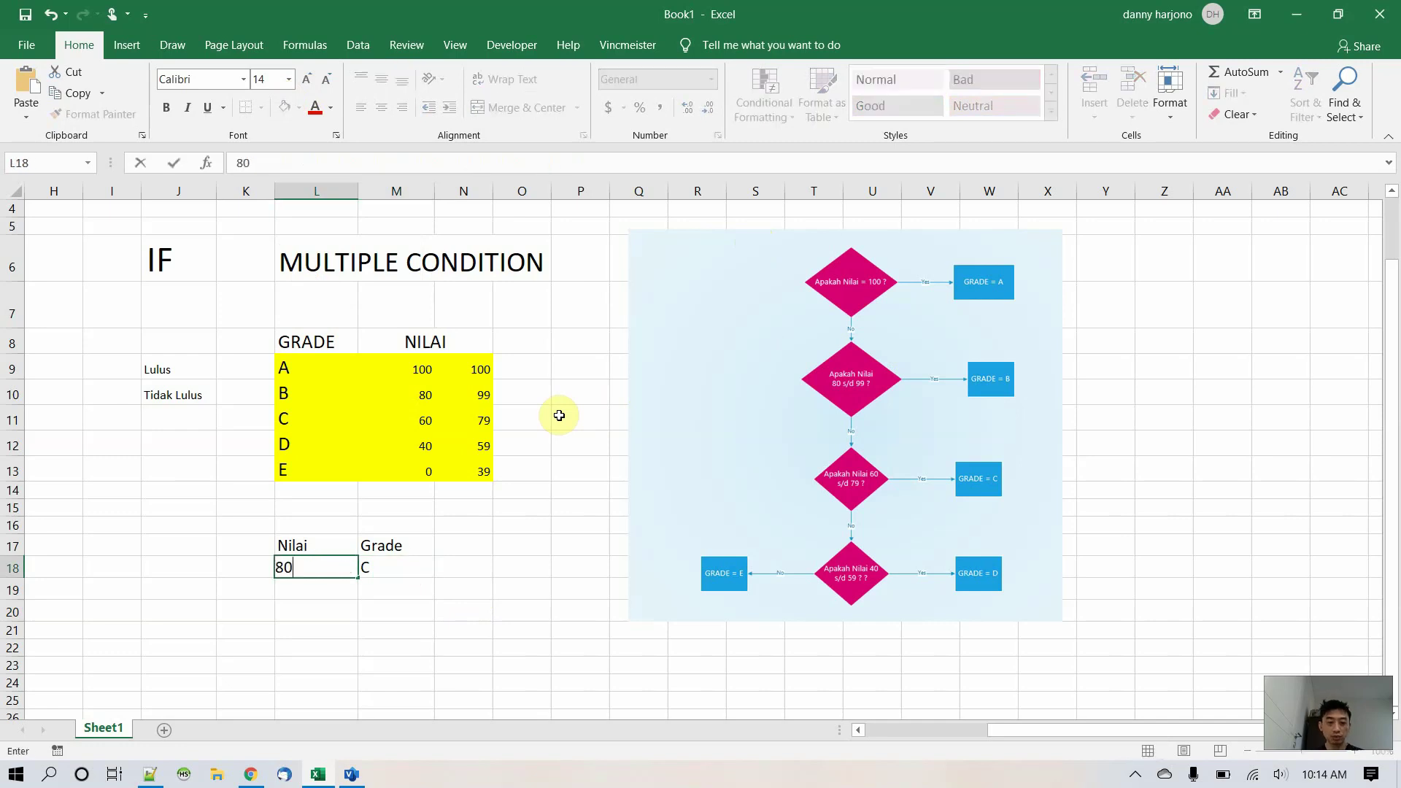
{"action": "key", "text": "Return"}
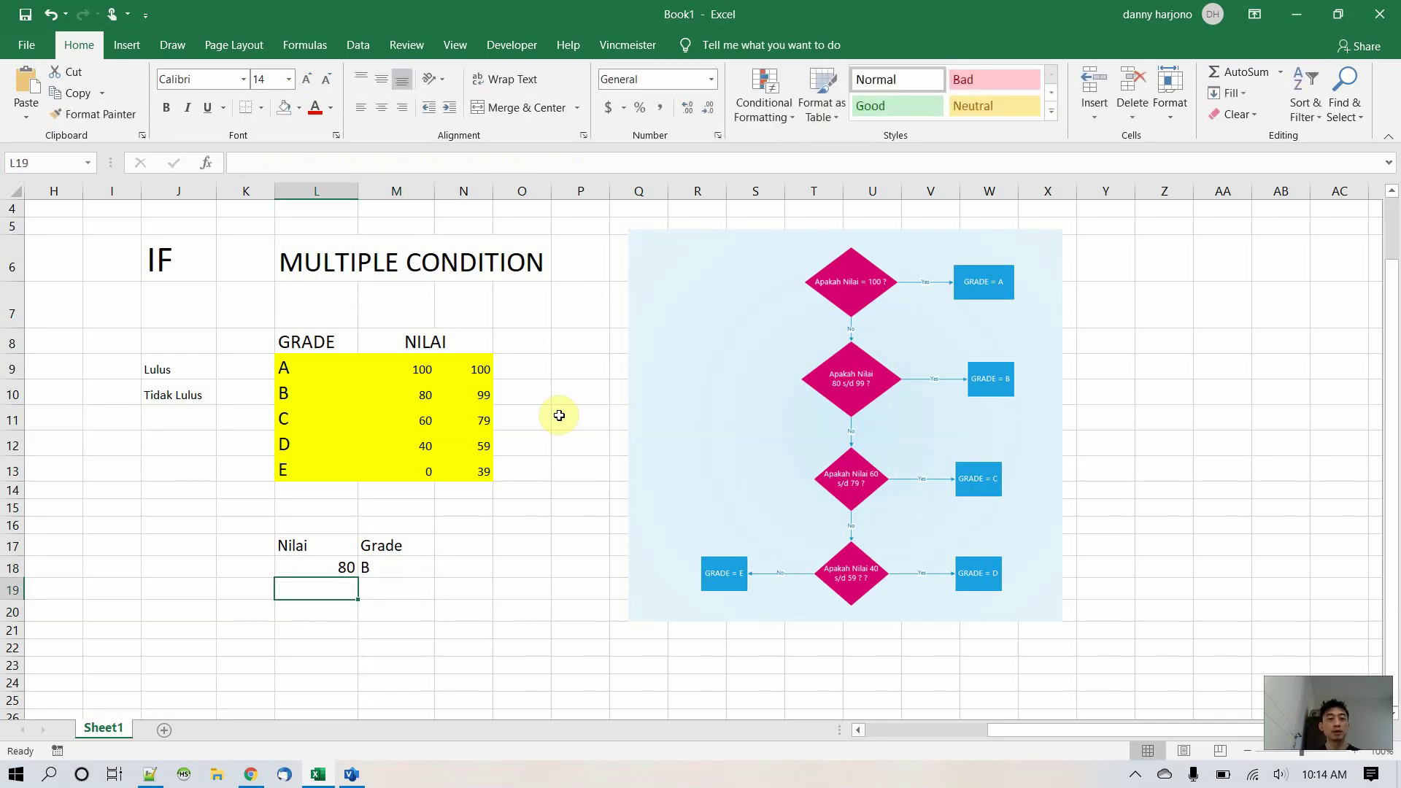
{"action": "key", "text": "Up"}
{"action": "type", "text": "99"}
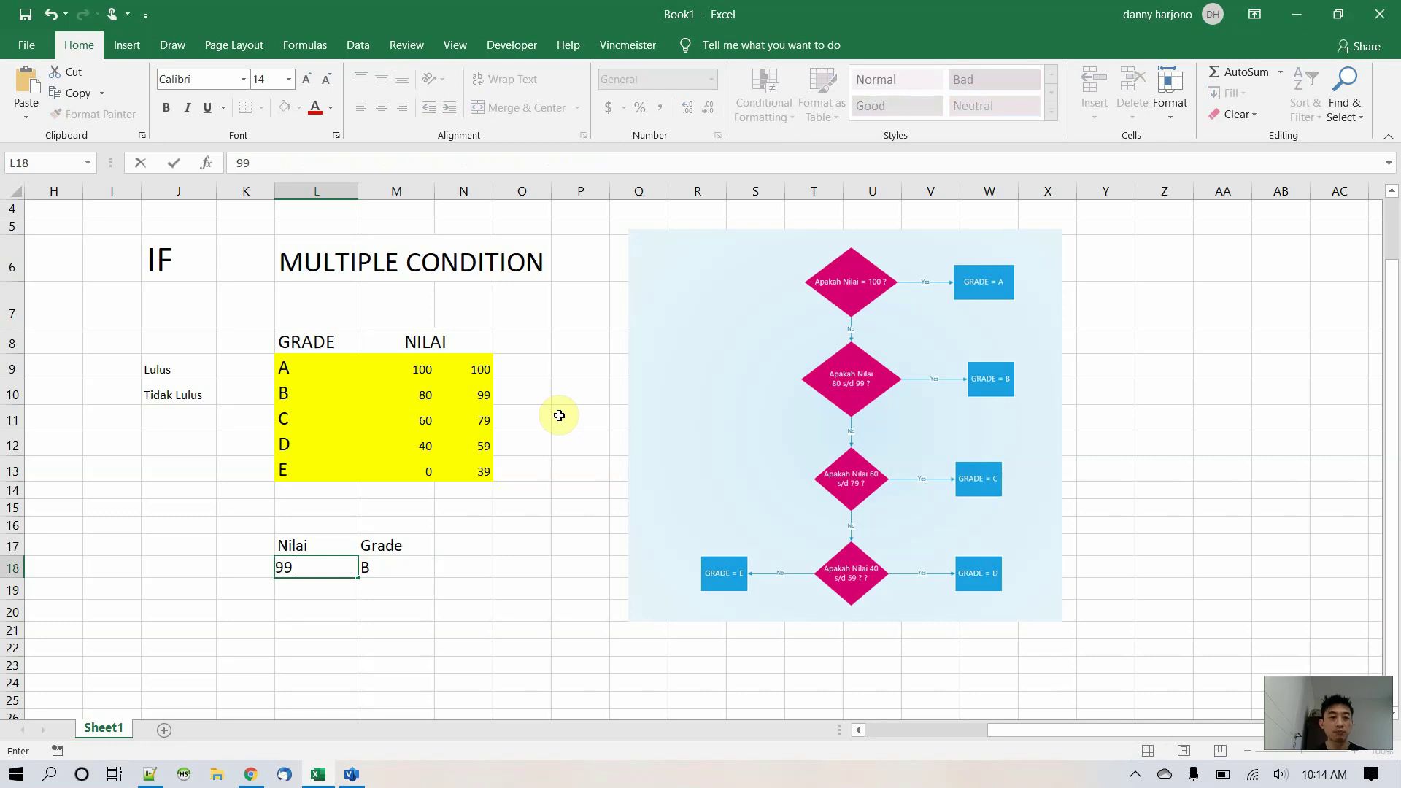
{"action": "key", "text": "Right"}
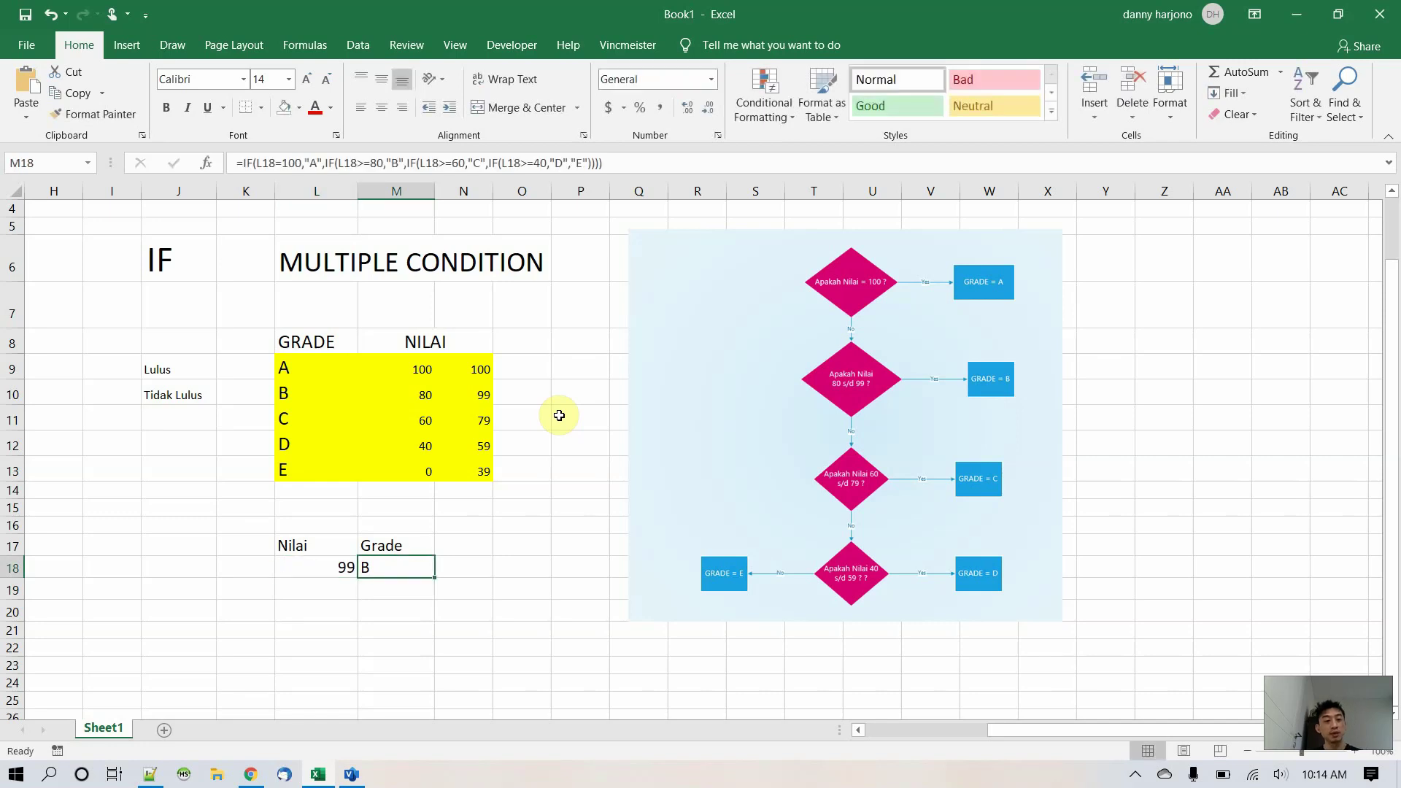
- Set the Nilai score in L18 to 100 to test the A grade
{"action": "key", "text": "Left"}
{"action": "type", "text": "100"}
{"action": "key", "text": "Right"}
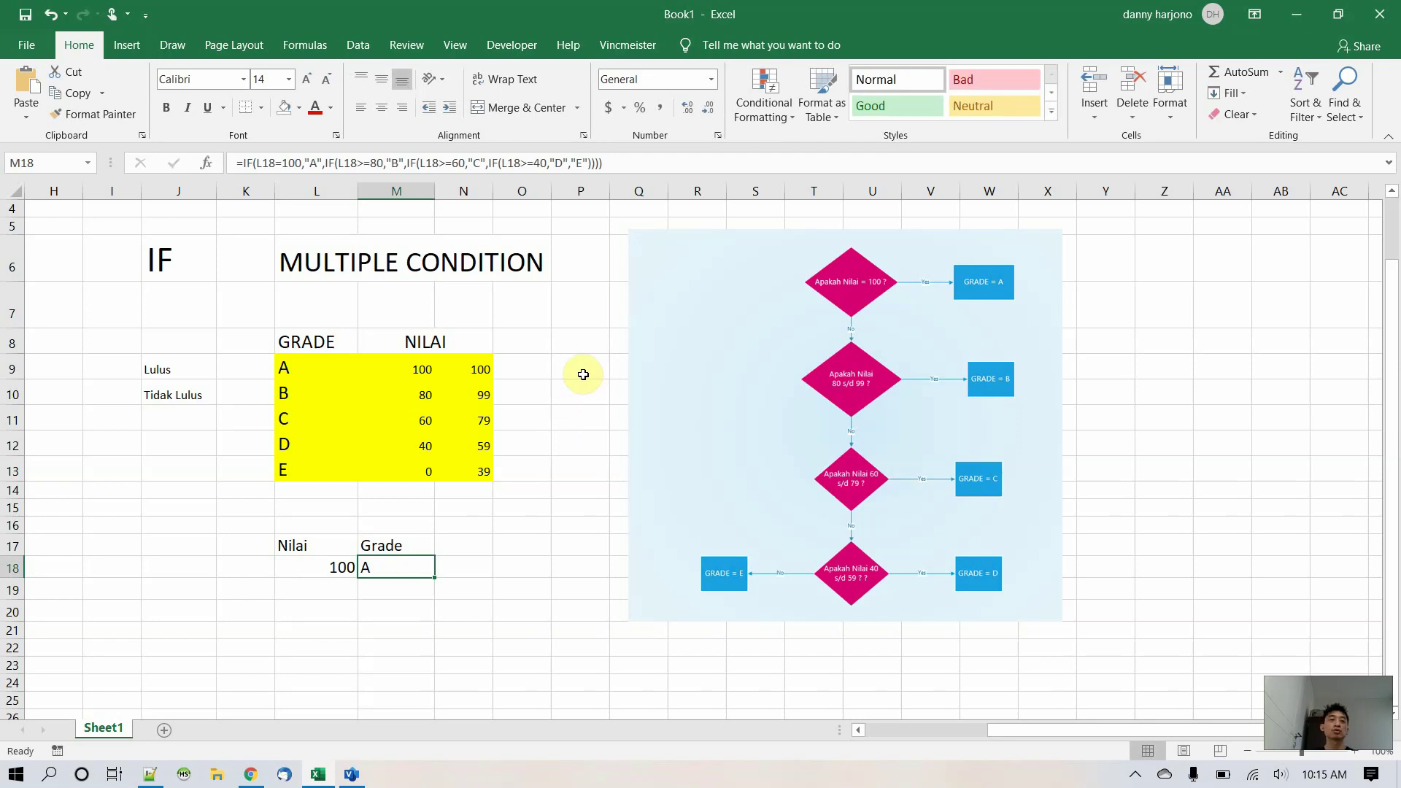
- Move the flowchart picture slightly down and to the left, and highlight the yellow grade table
{"action": "mouse_move", "coordinate": [676, 331]}
{"action": "left_mouse_down"}
{"action": "mouse_move", "coordinate": [744, 328]}
{"action": "mouse_move", "coordinate": [672, 347]}
{"action": "left_mouse_up"}
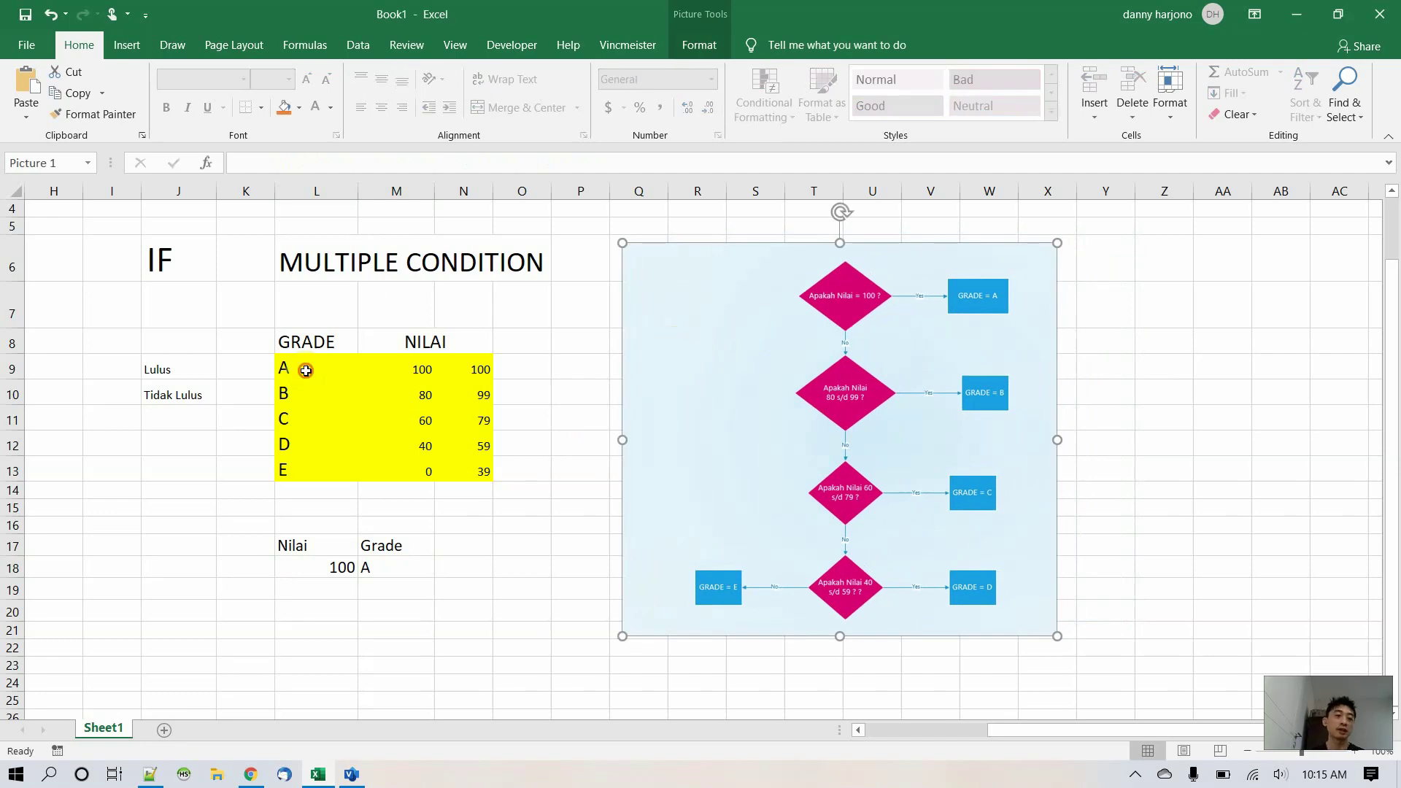
{"action": "left_click_drag", "start_coordinate": [307, 370], "coordinate": [462, 470]}
{"action": "left_click", "coordinate": [496, 524]}
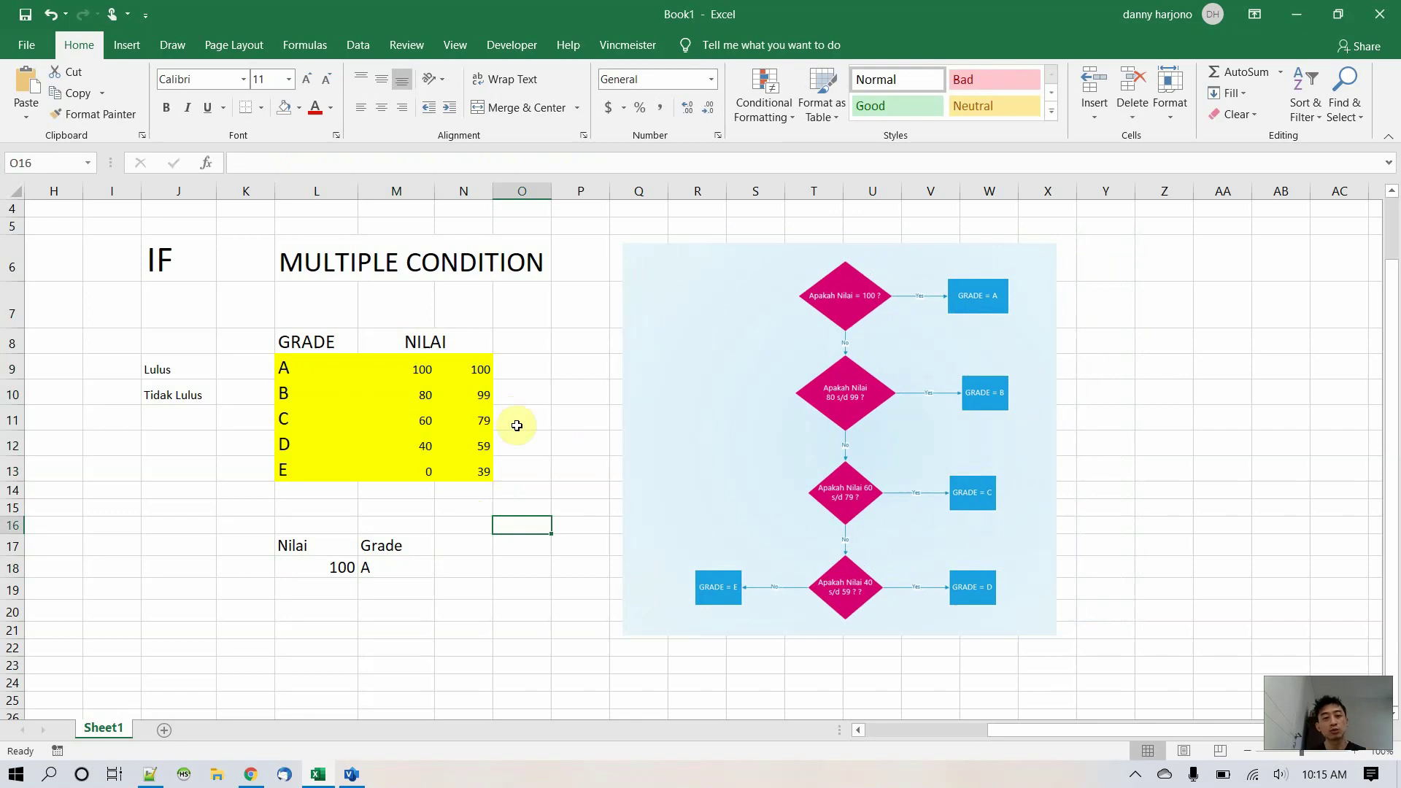
- Try to apply M18's formula without the closing quotation mark after E, declining the suggested correction
{"action": "left_click", "coordinate": [401, 588]}
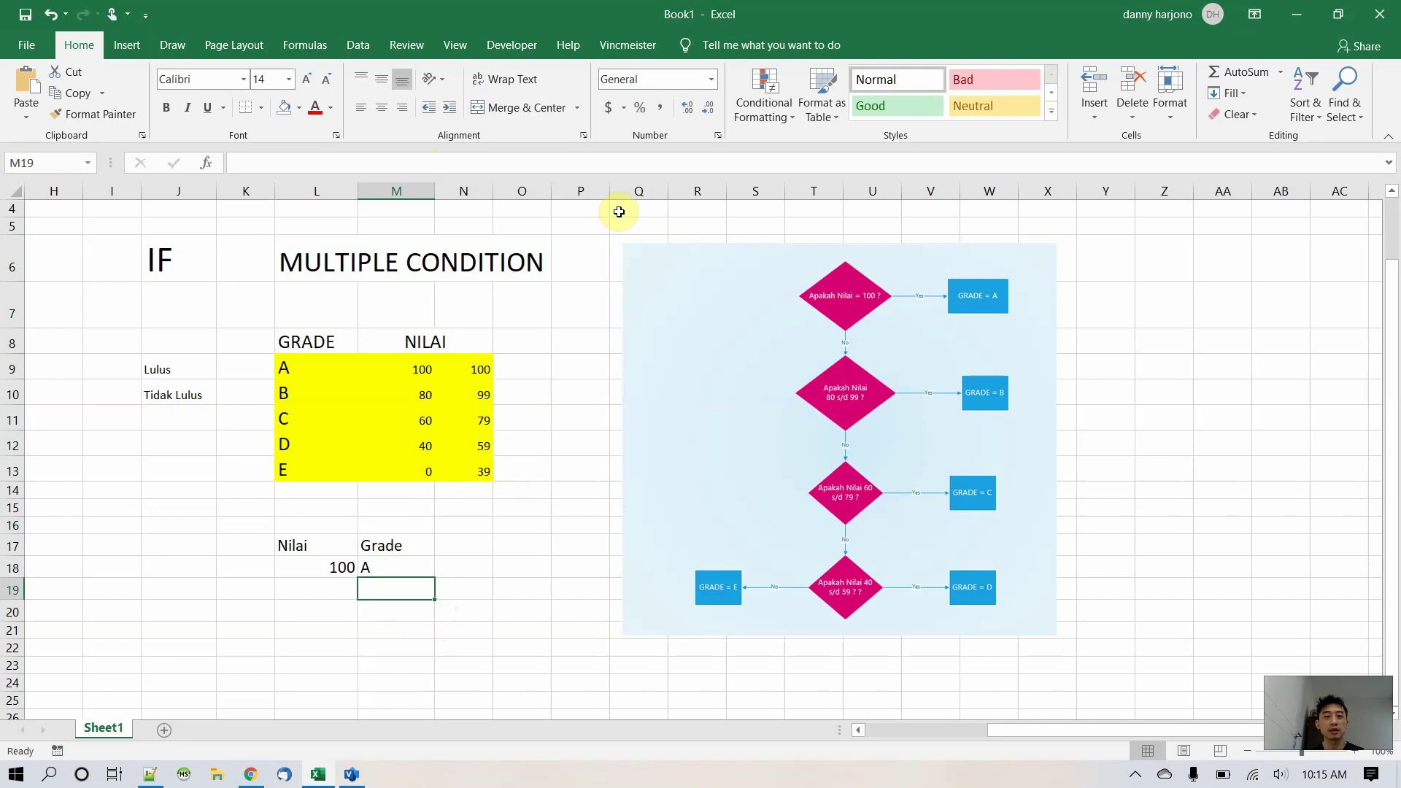
{"action": "key", "text": "Up"}
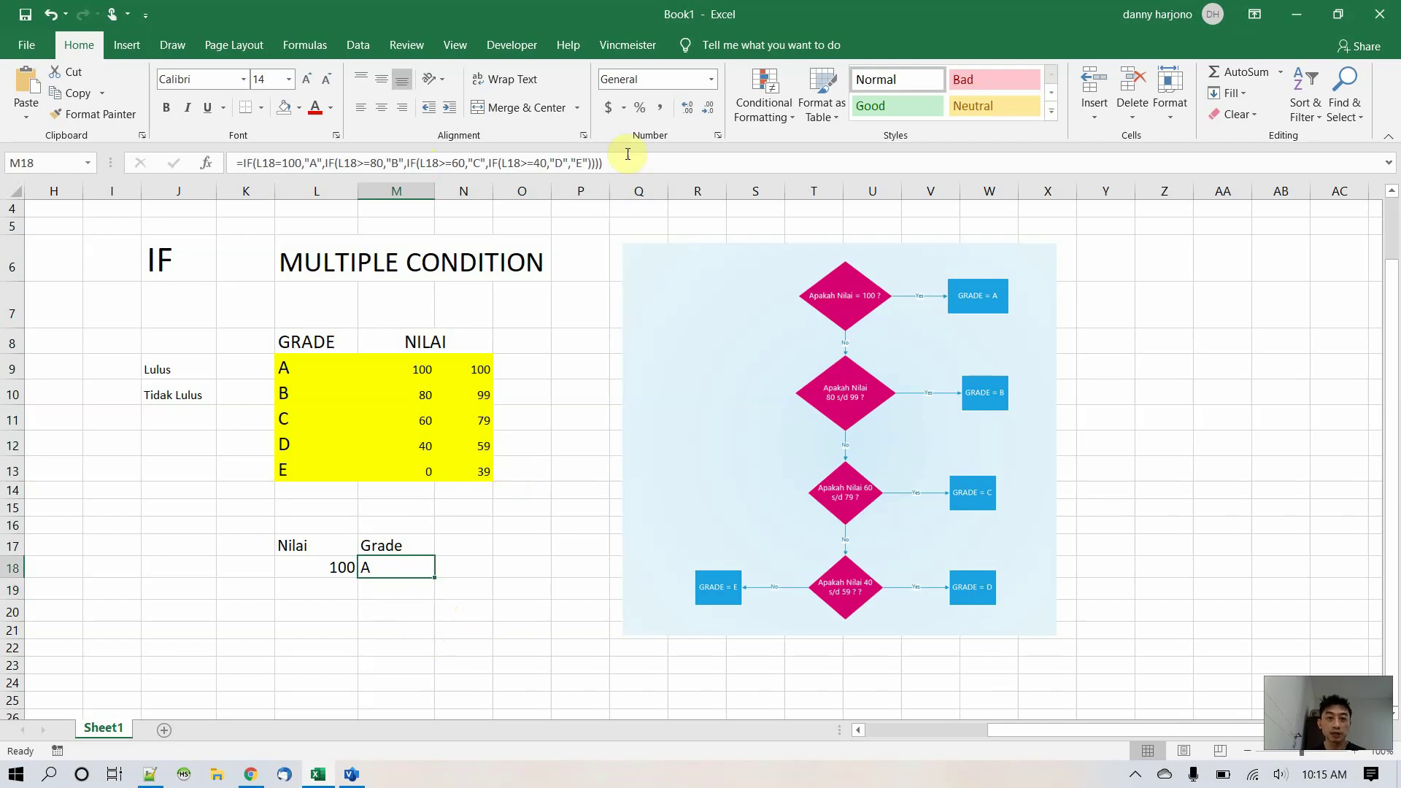
{"action": "left_click", "coordinate": [580, 162]}
{"action": "key", "text": "Delete"}
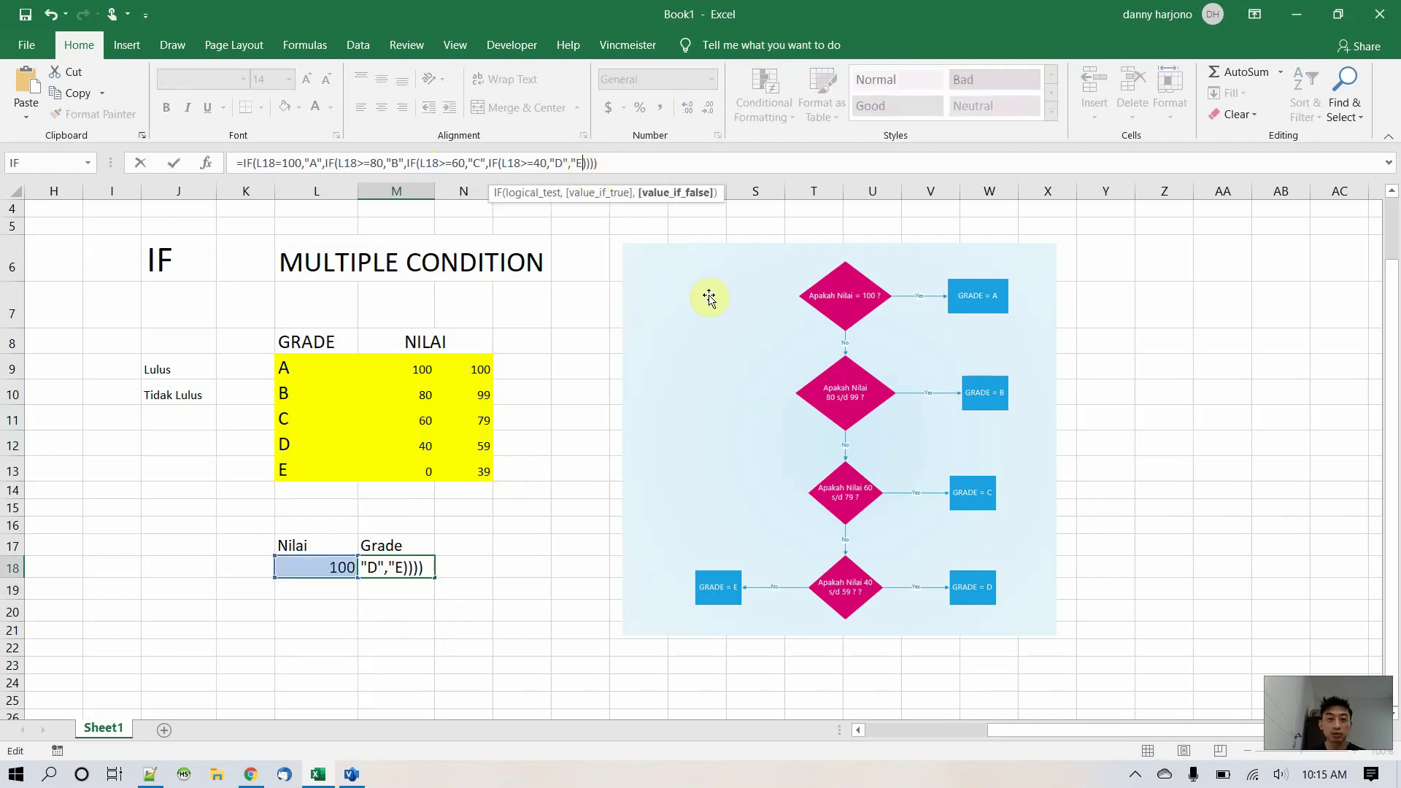
{"action": "key", "text": "Return"}
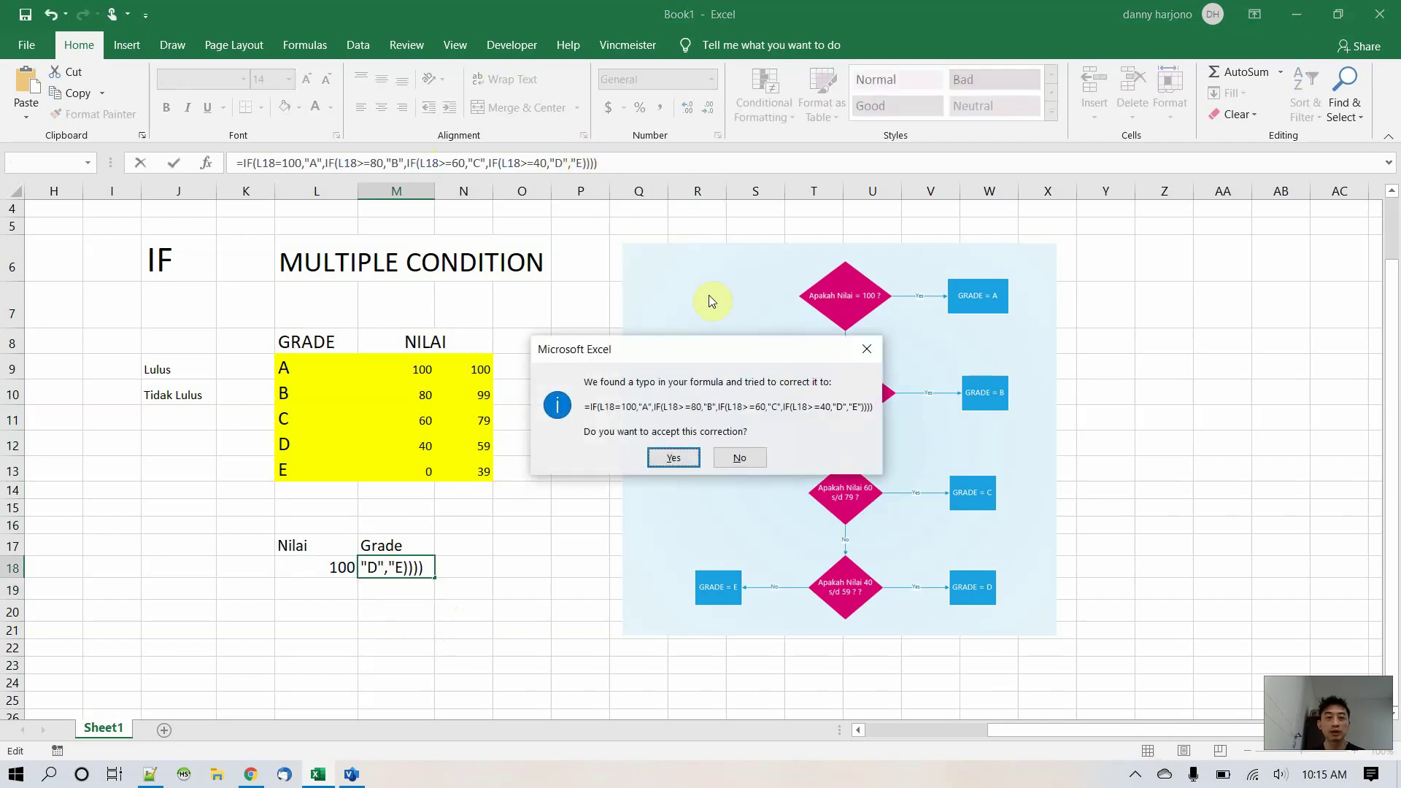
{"action": "key", "text": "n"}
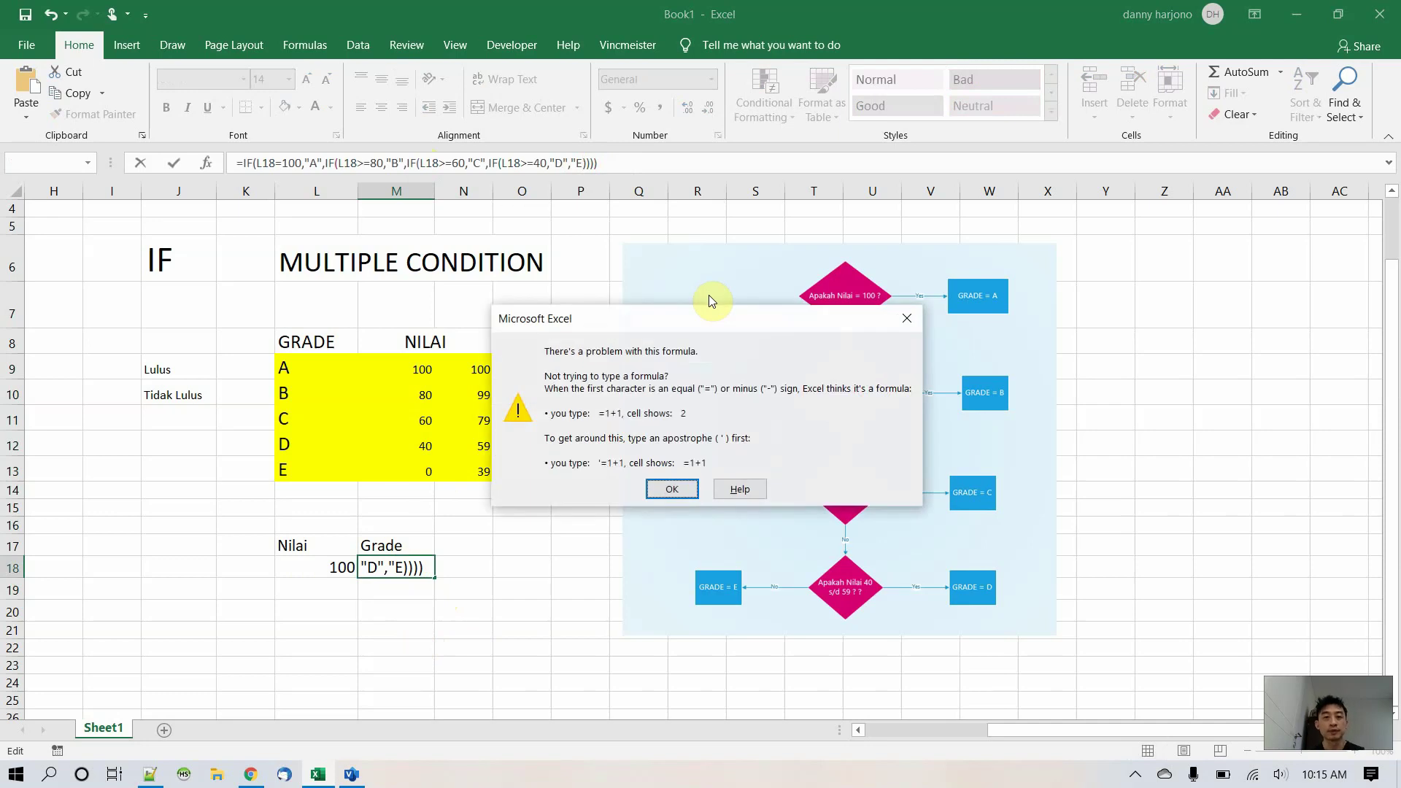
{"action": "key", "text": "Return"}
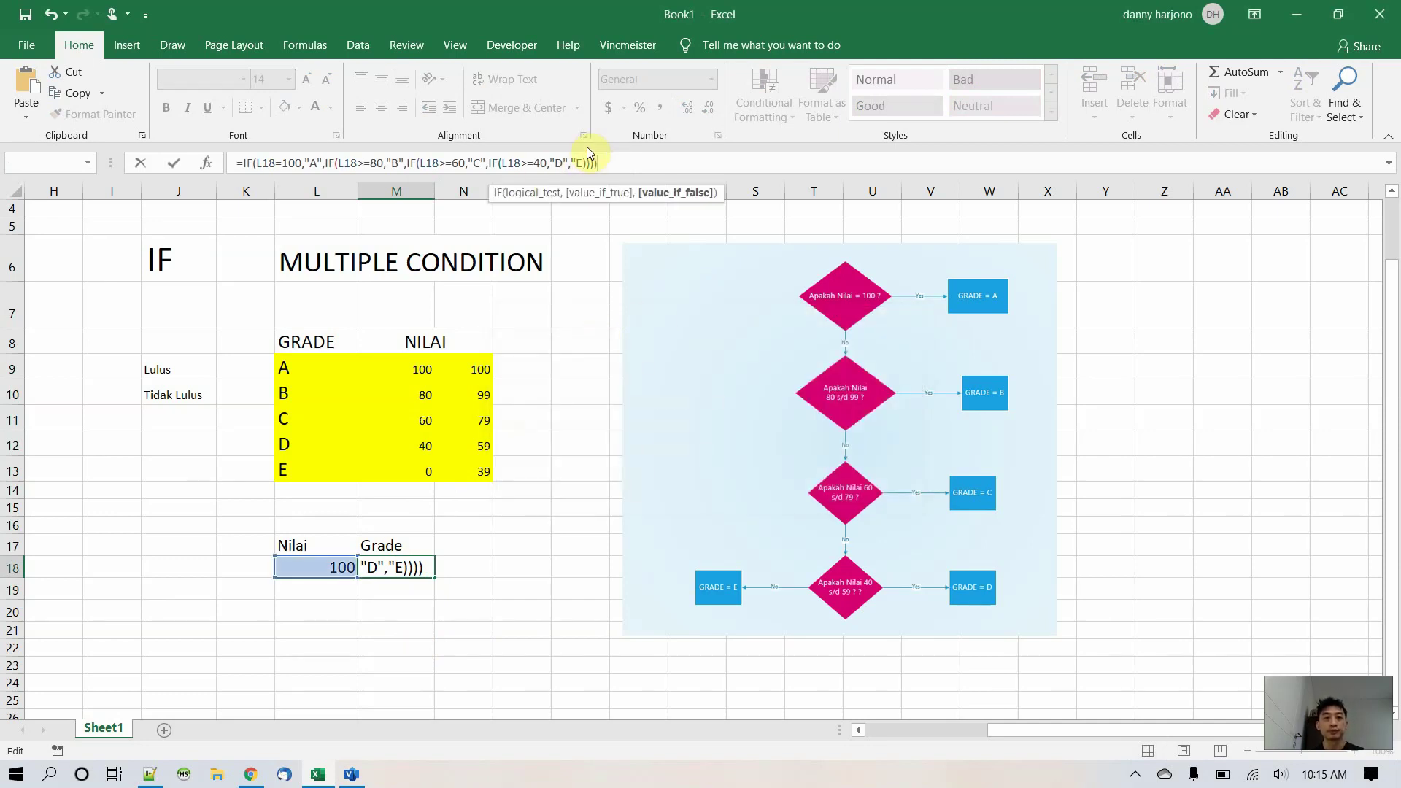
- Restore the closing quotation mark after E in M18's formula, apply it and reselect M18
{"action": "type", "text": ")"}
{"action": "key", "text": "Return"}
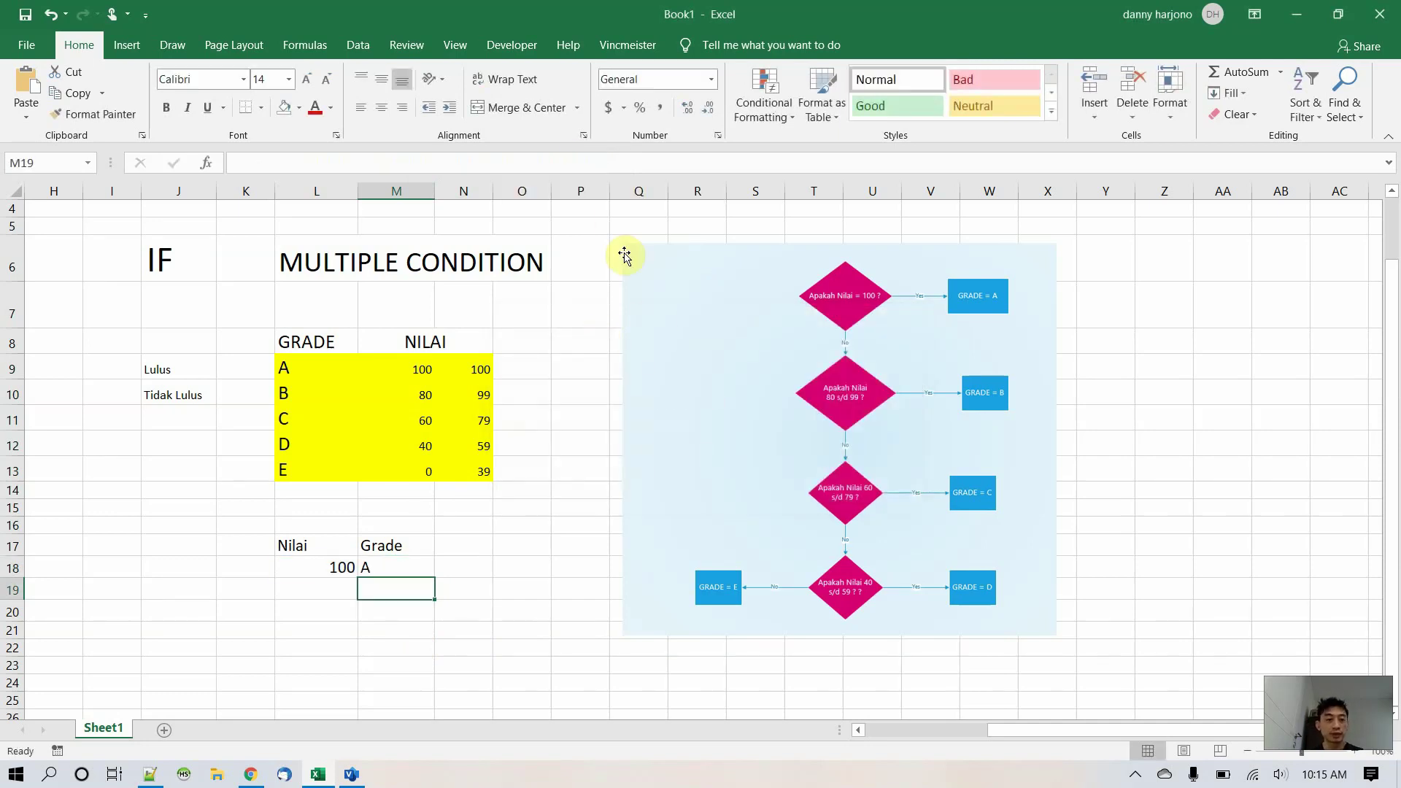
{"action": "key", "text": "Up"}
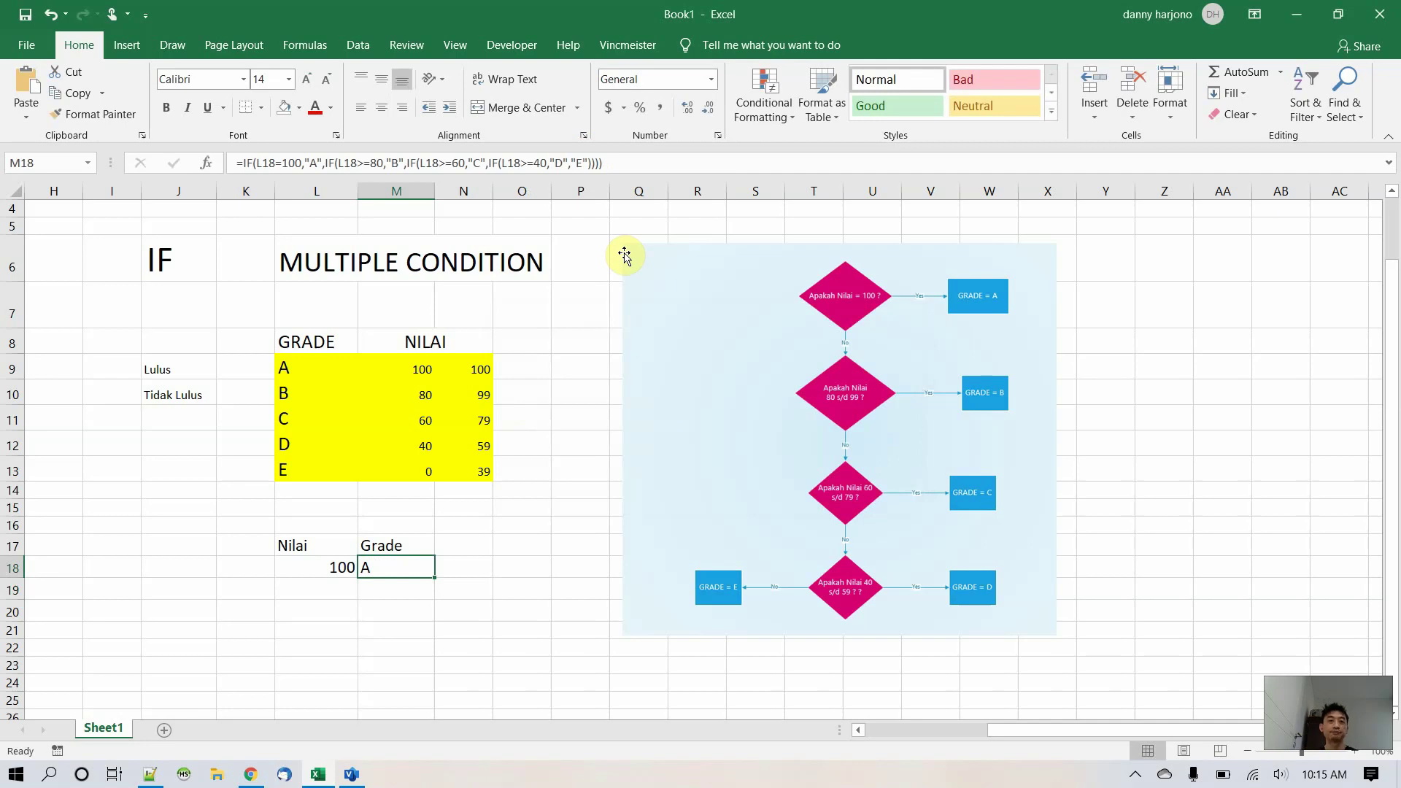